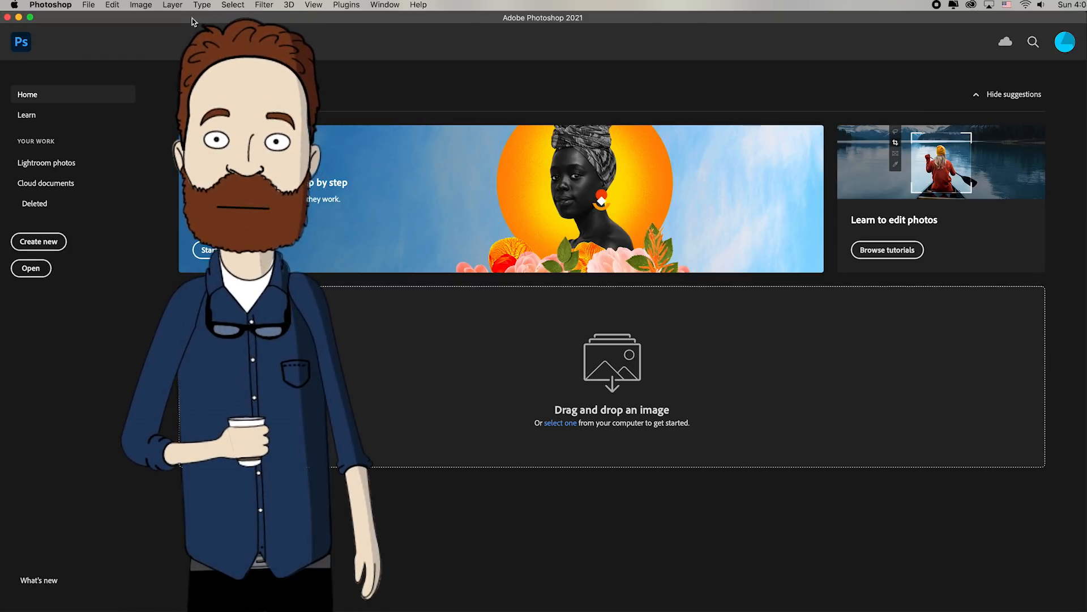
Open the cat photo ending in 3278814.jpg and the hummingbird photo ending in 2679504.jpg together from the Week 1 folder
left_click(94, 6)
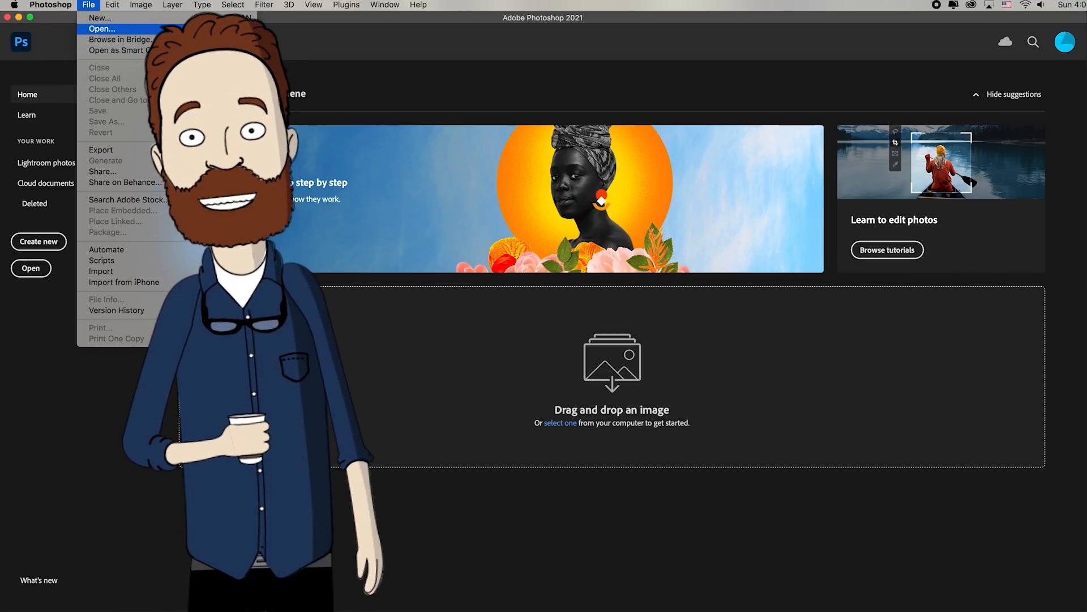
left_click(177, 30)
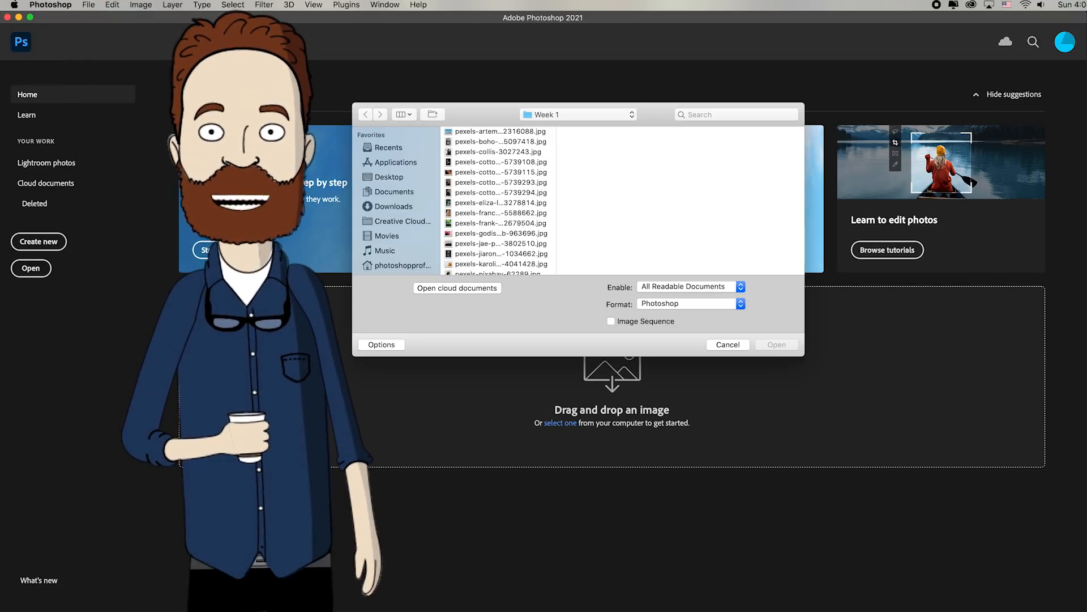
mouse_move(470, 121)
left_mouse_down()
mouse_move(472, 106)
mouse_move(481, 110)
left_mouse_up()
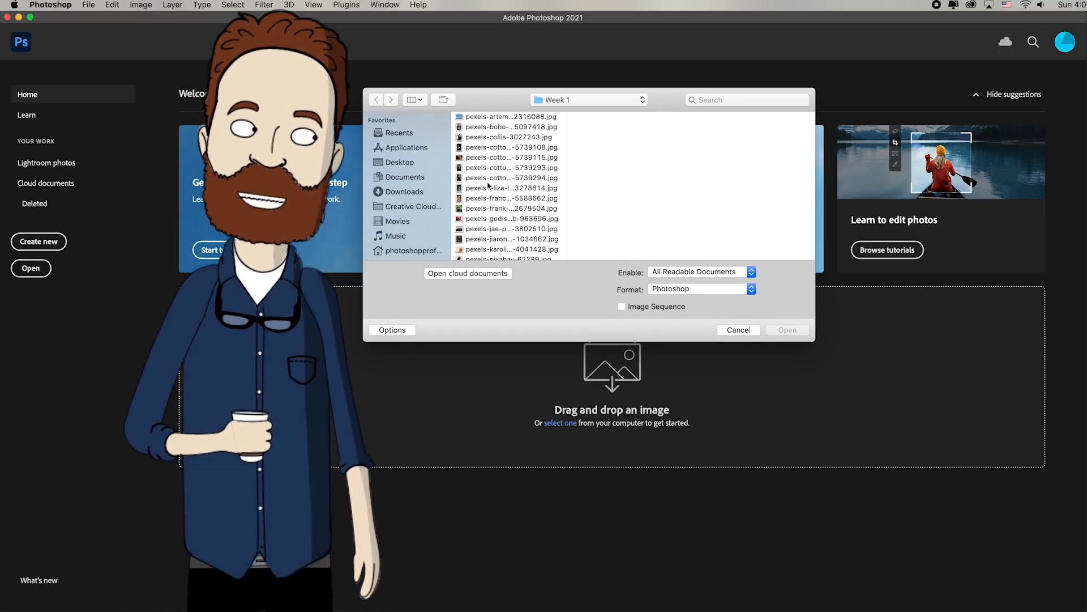
scroll(485, 194, "down", 3)
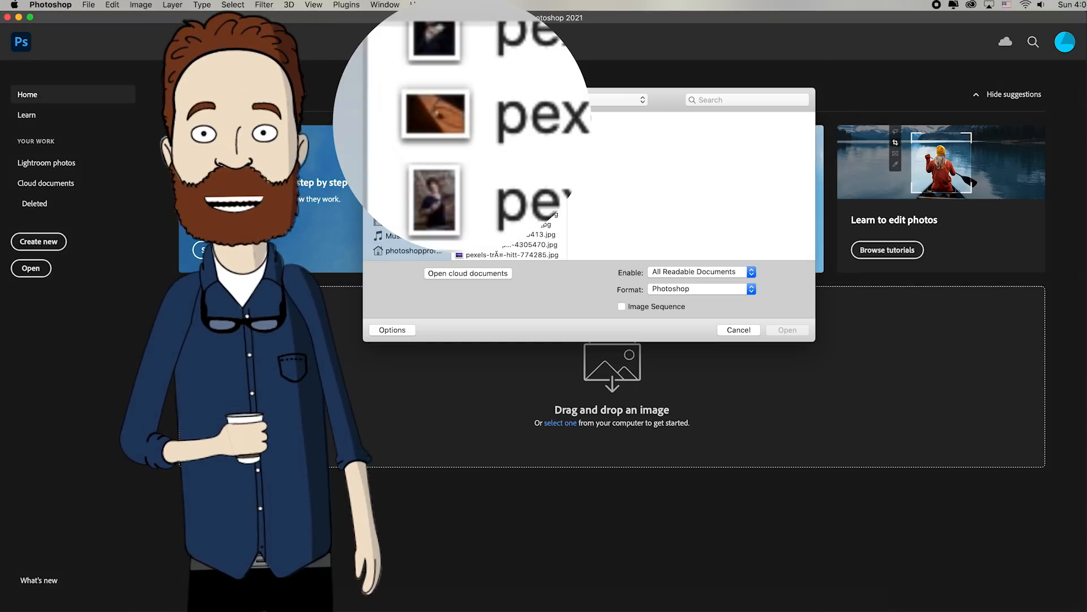
left_click(548, 602)
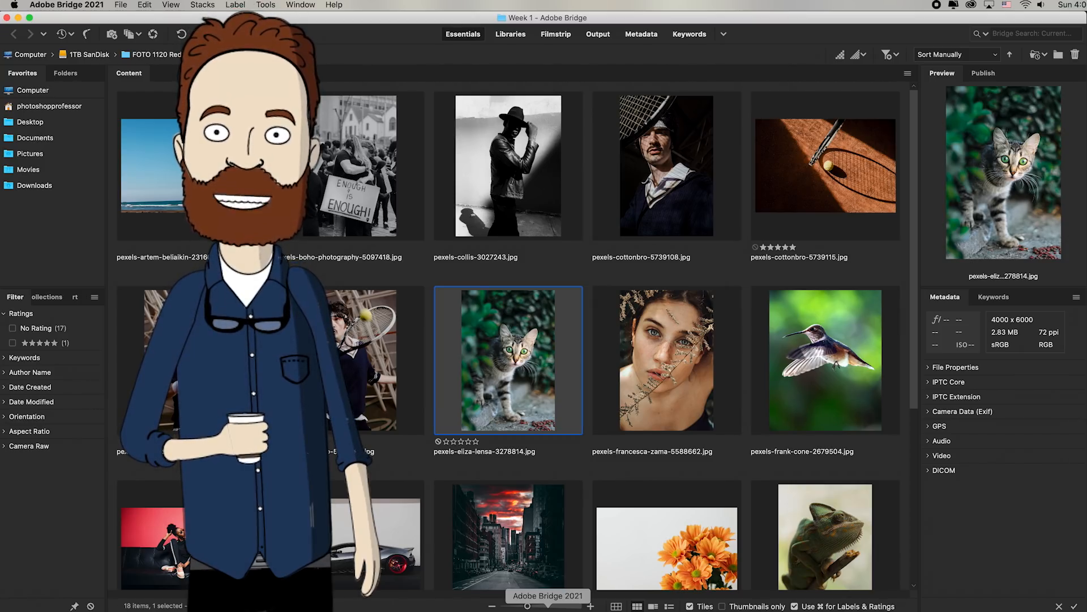
left_click(543, 603)
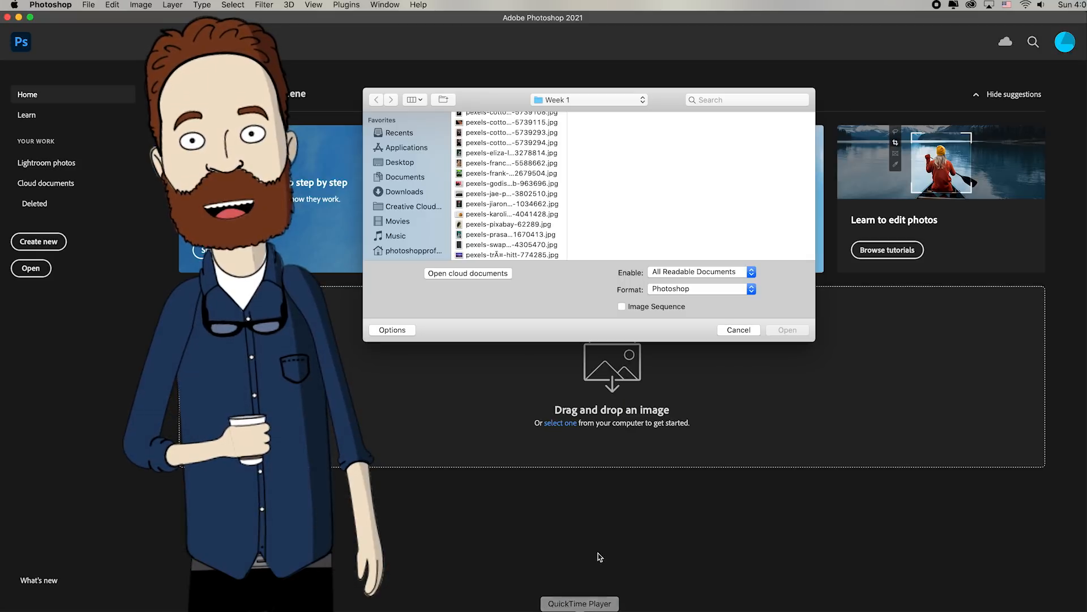
left_click(500, 158)
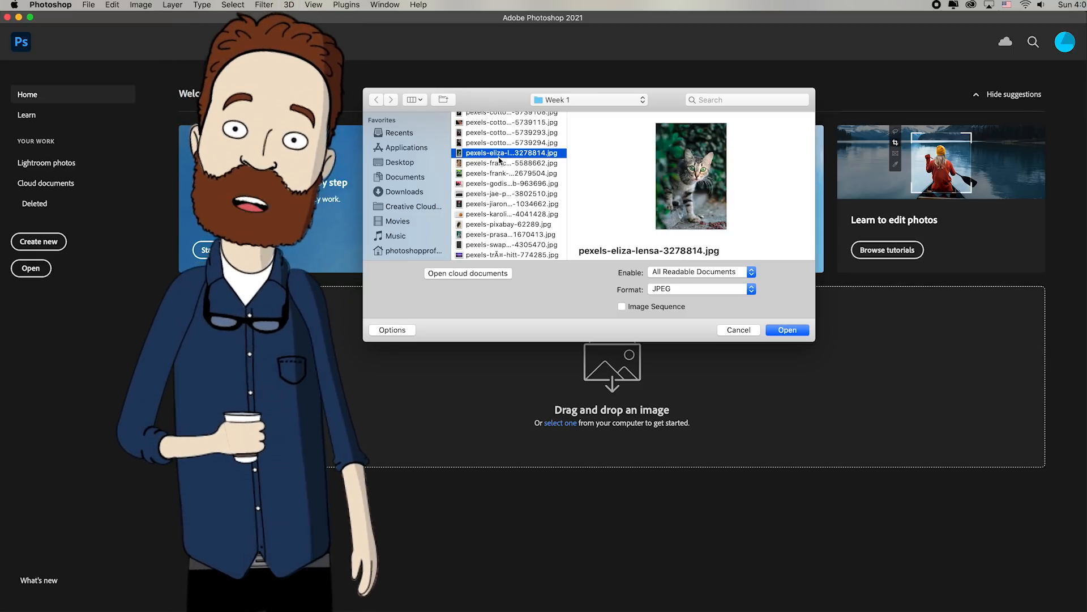
left_click(471, 173, "super")
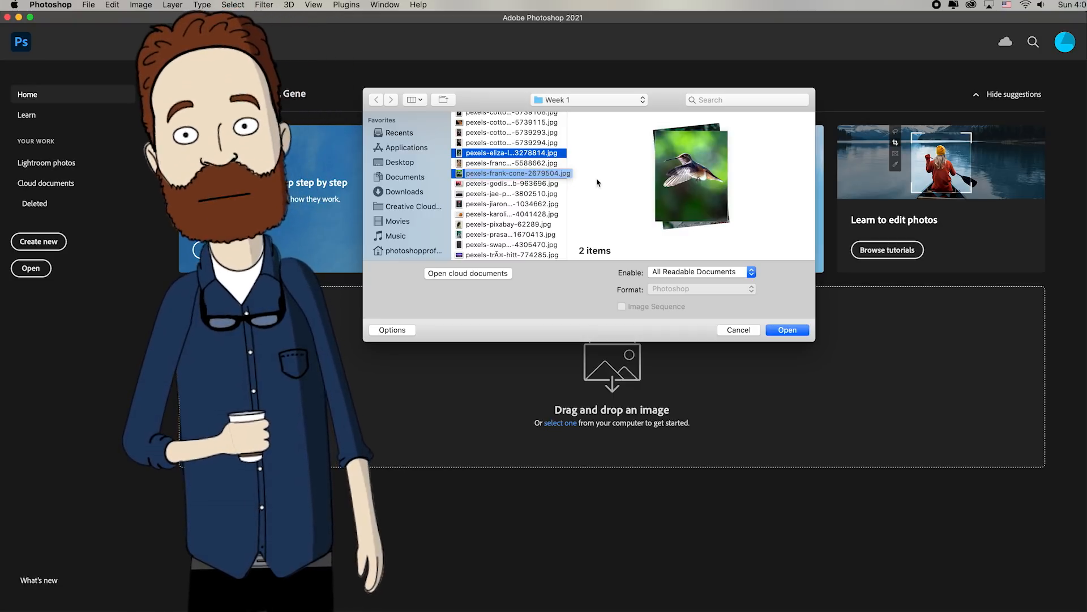
left_click(789, 330)
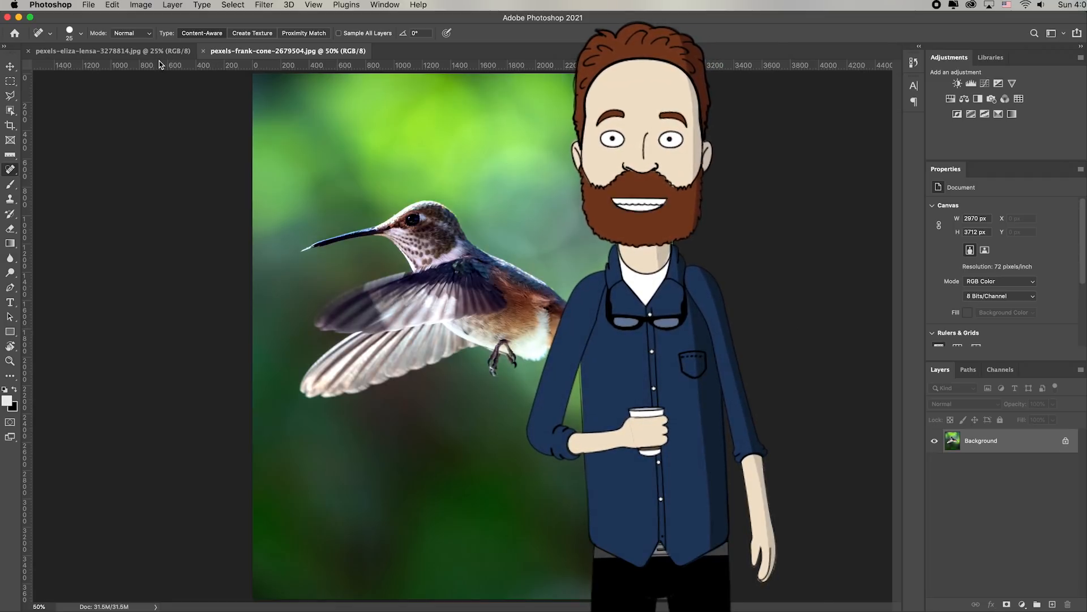
Switch back and forth between the open cat and hummingbird images, finishing on the hummingbird
left_click(117, 52)
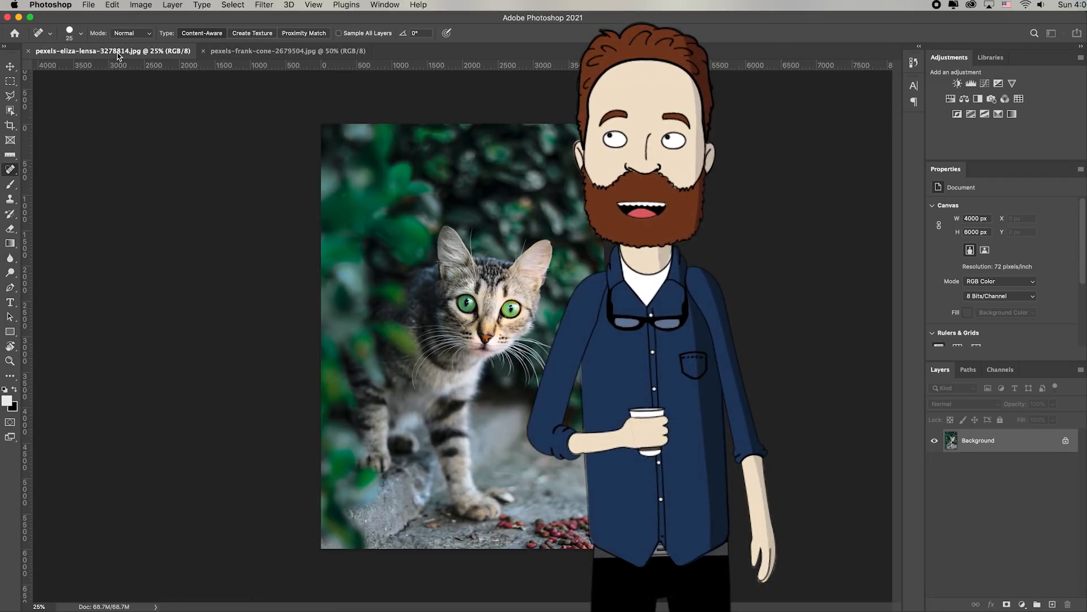
left_click(279, 53)
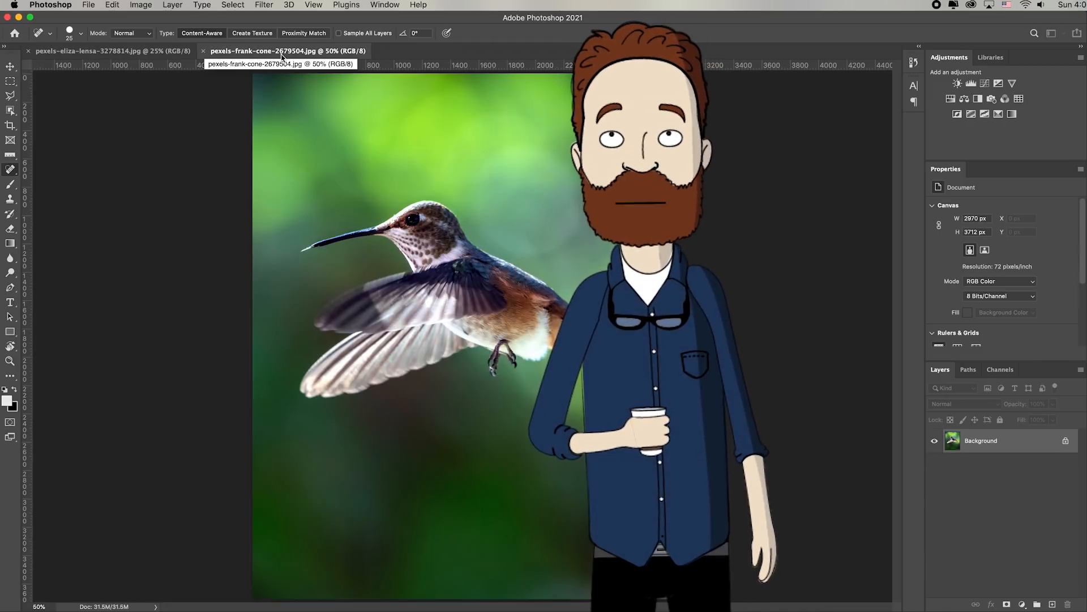
left_click(103, 52)
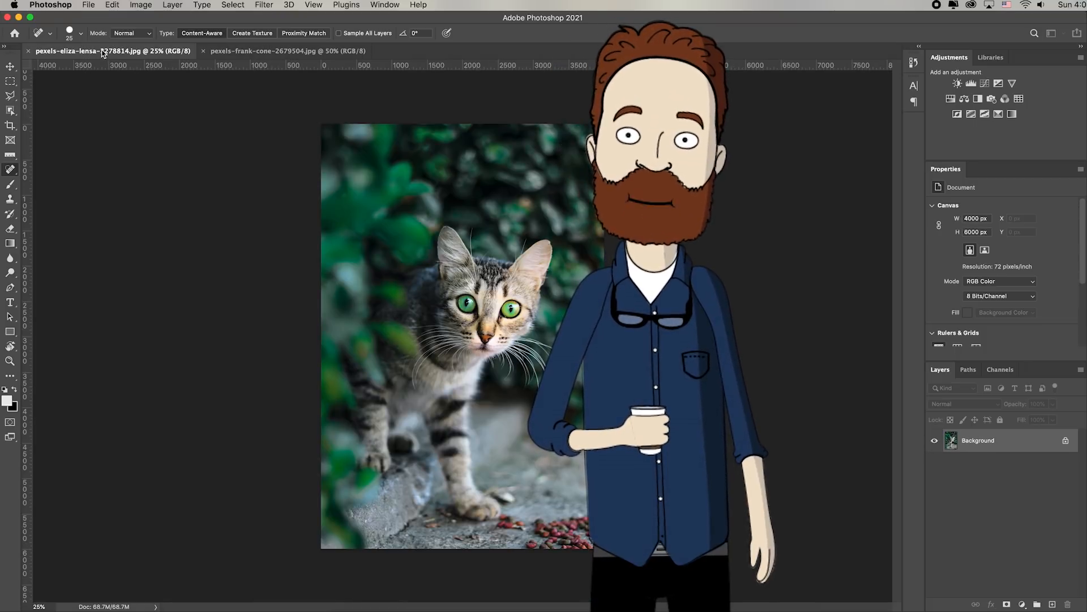
left_click(262, 52)
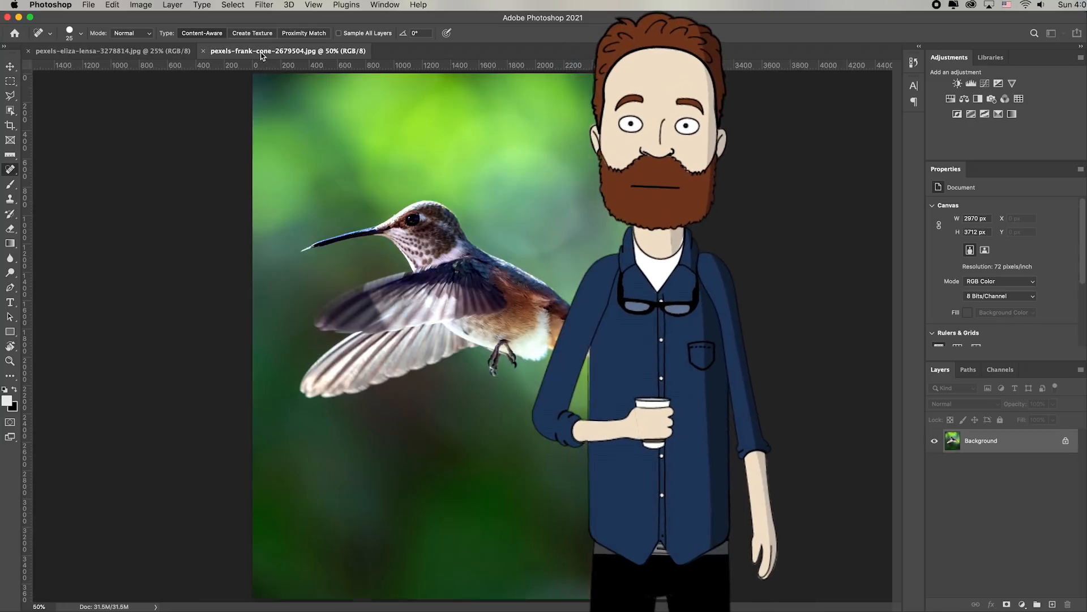
Start a new document and look through the Photo, Print, Art & Illustration, Web, Mobile and Film & Video presets
left_click(90, 5)
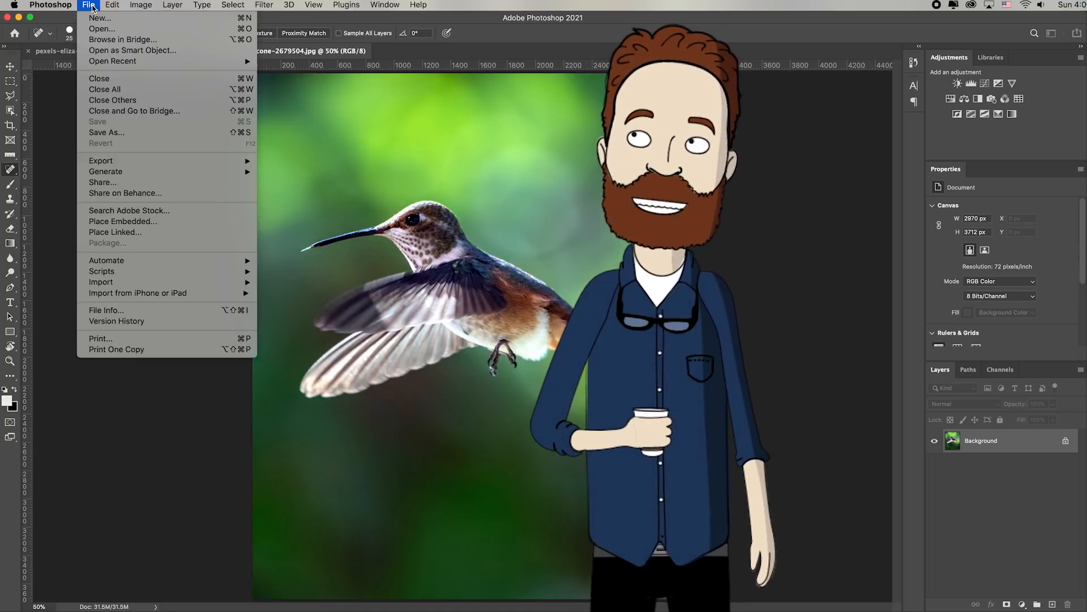
left_click(134, 19)
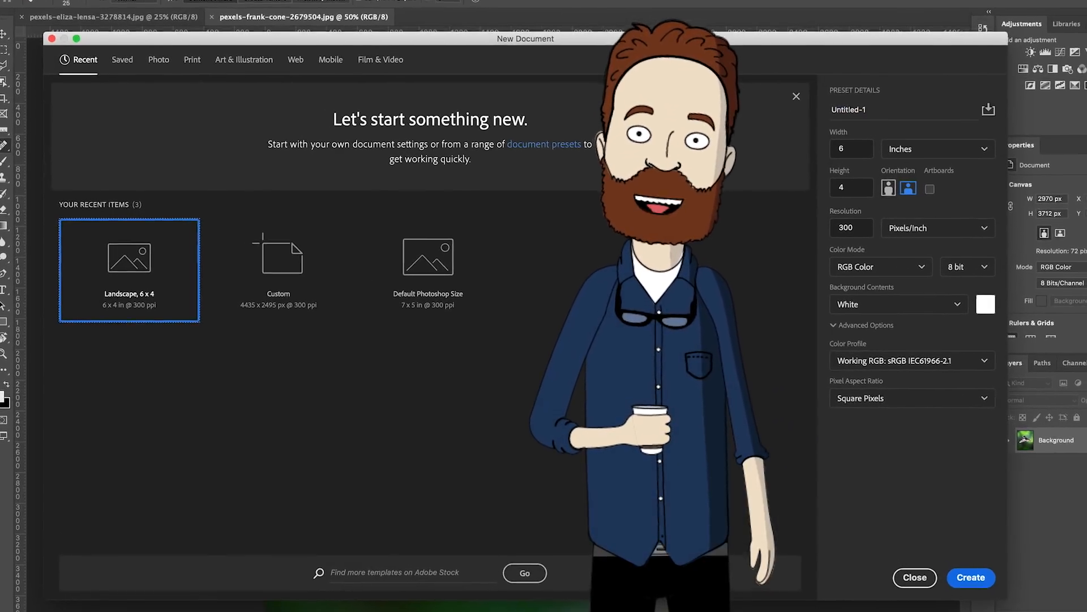
left_click(90, 33)
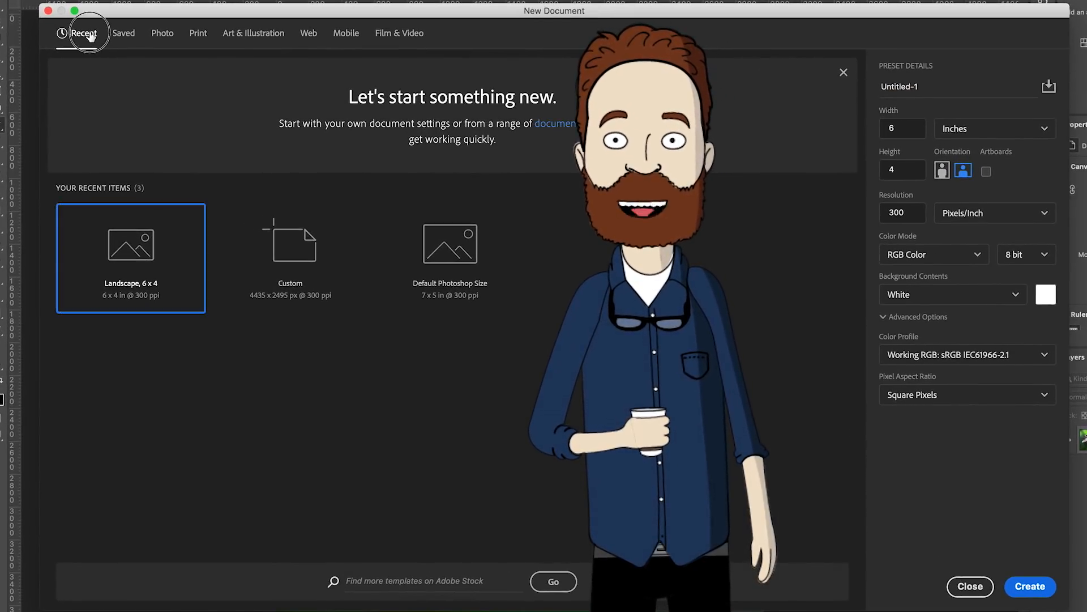
left_click(161, 35)
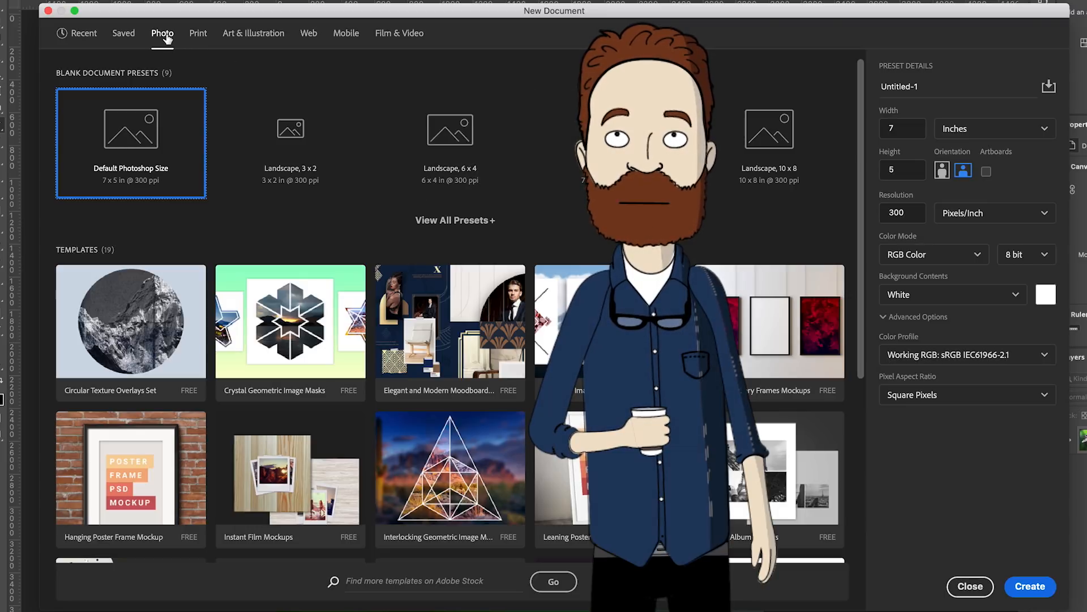
left_click(197, 34)
left_click(272, 32)
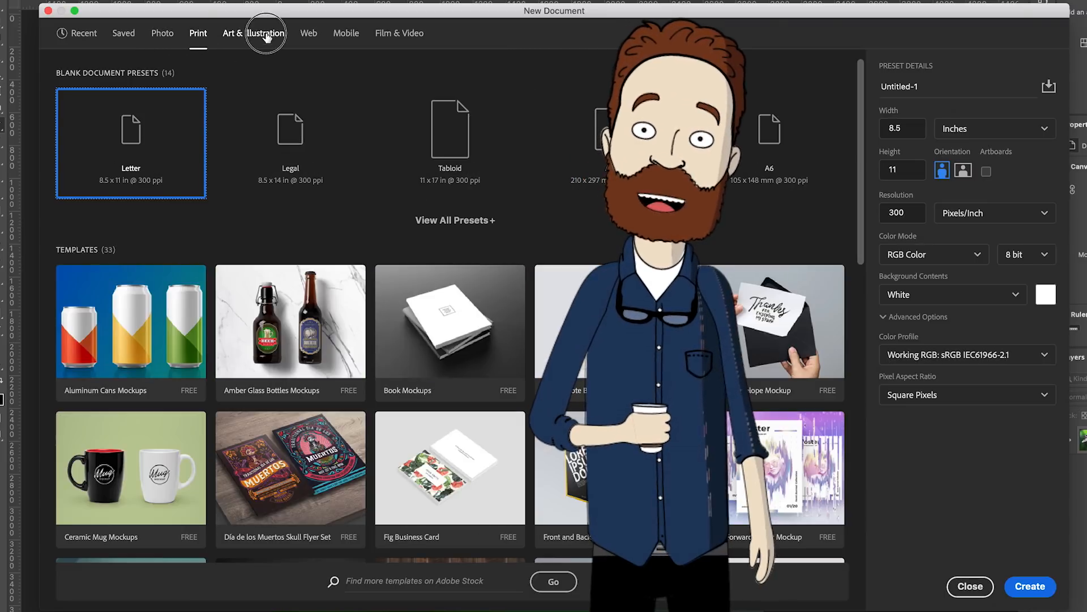
left_click(310, 34)
left_click(346, 34)
left_click(407, 35)
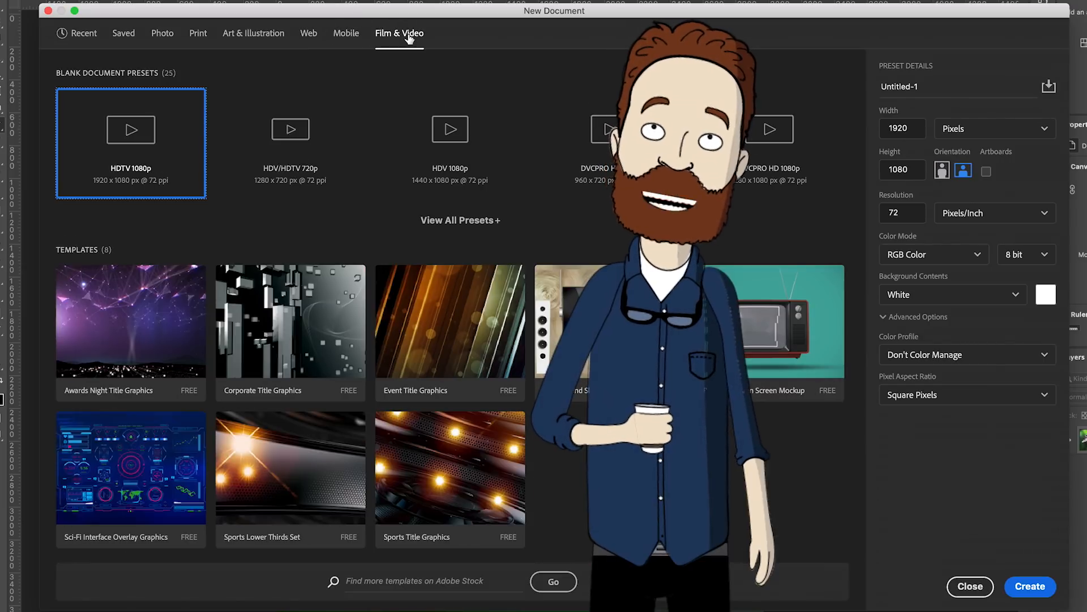
Expand the full list of Photo presets for the new document and choose Landscape, 6 x 4
left_click(158, 34)
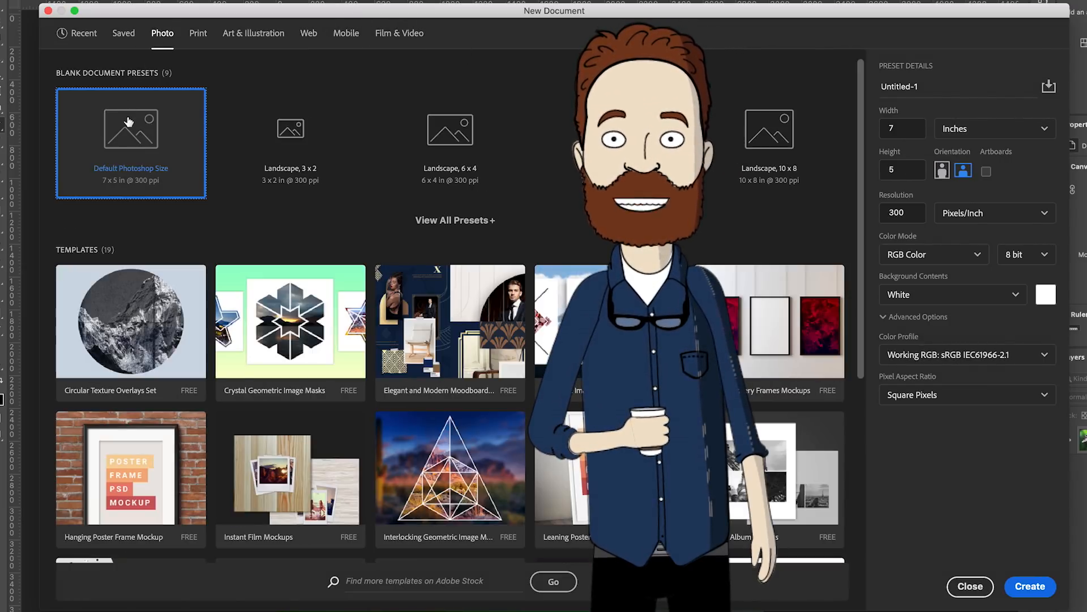
left_click(276, 141)
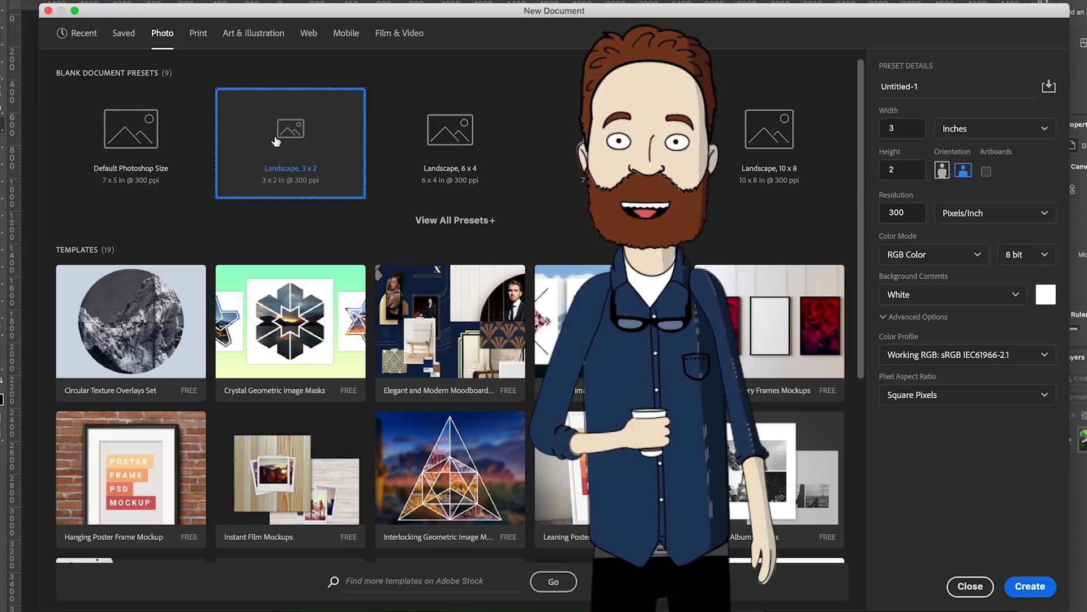
left_click(460, 220)
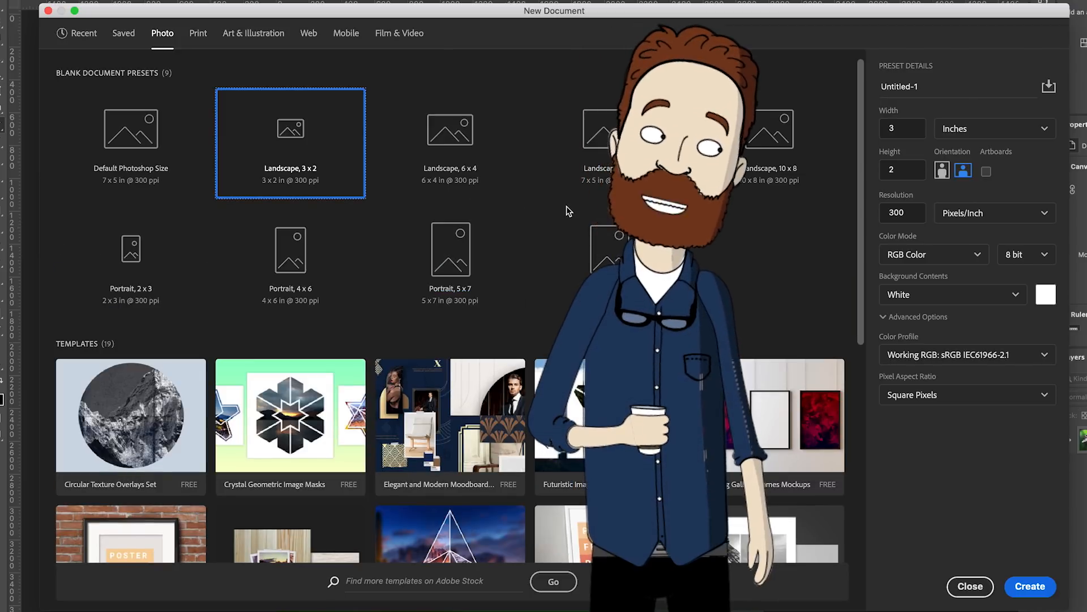
scroll(571, 212, "down", 1)
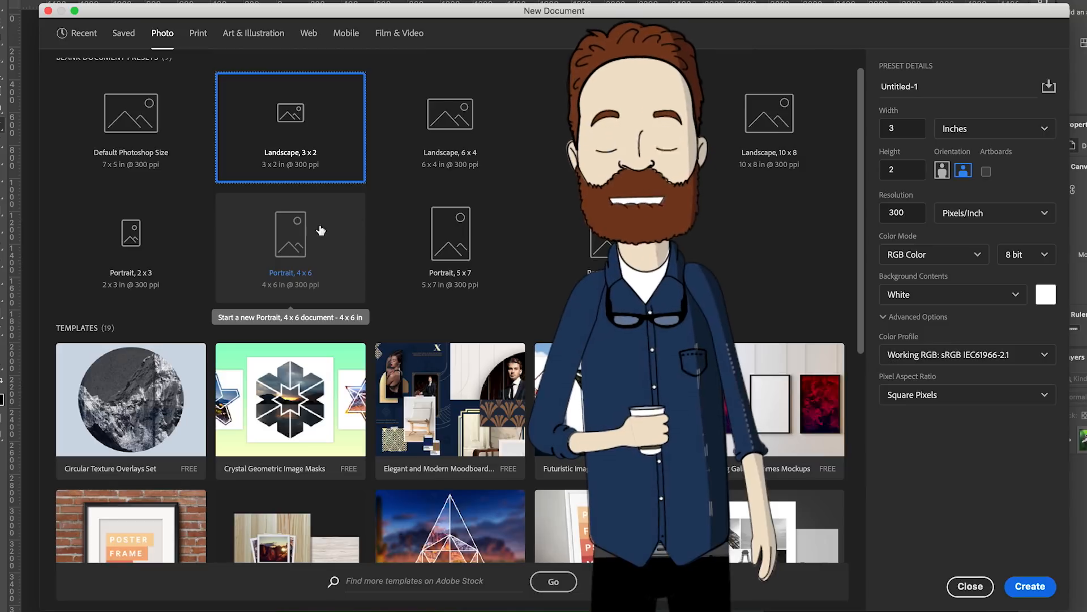
left_click(442, 118)
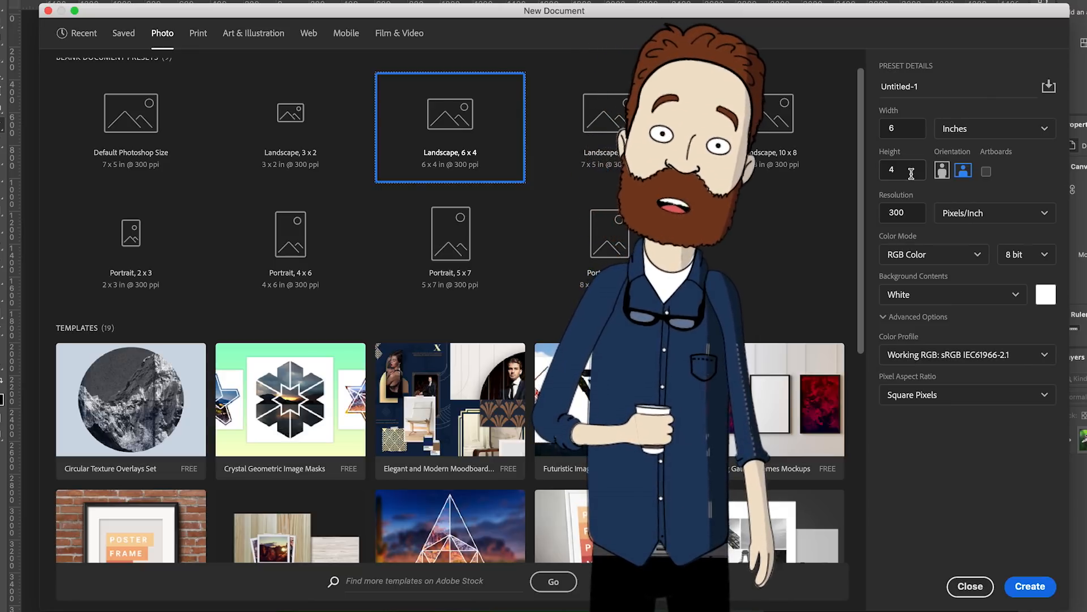
Review the resolution unit, color mode and bit depth options, and create the document at 300 pixels/inch, RGB Color, 8 bit
left_click(1046, 214)
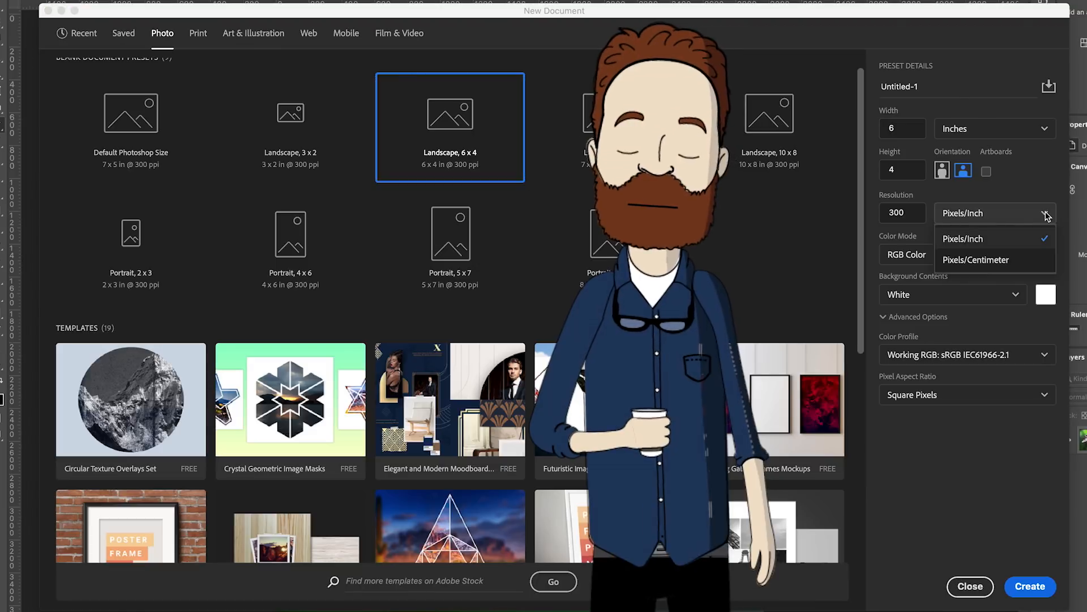
left_click(978, 288)
left_click(975, 255)
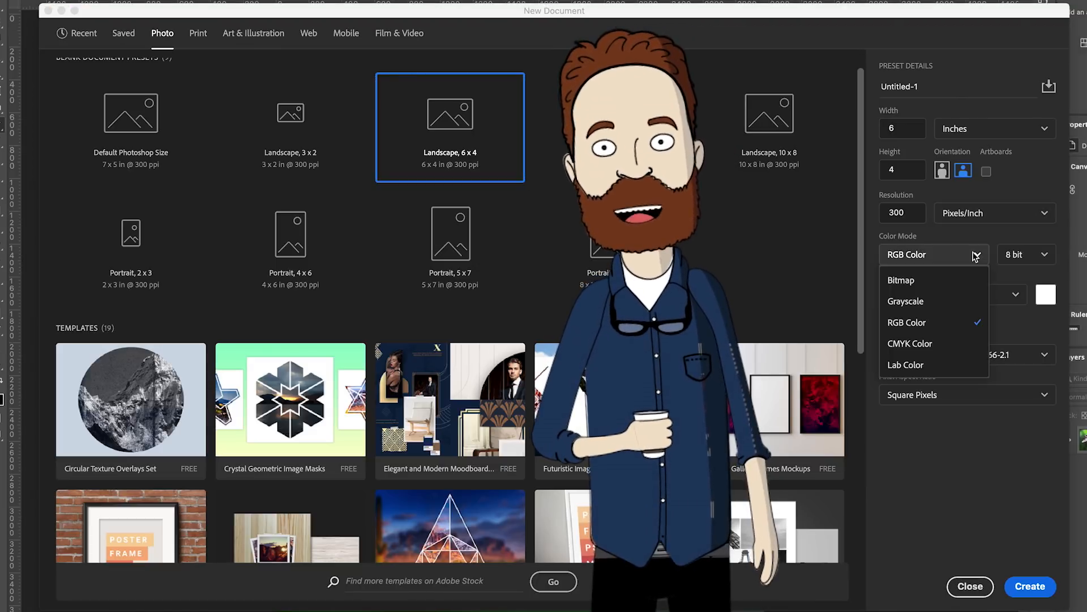
left_click(975, 254)
left_click(1032, 254)
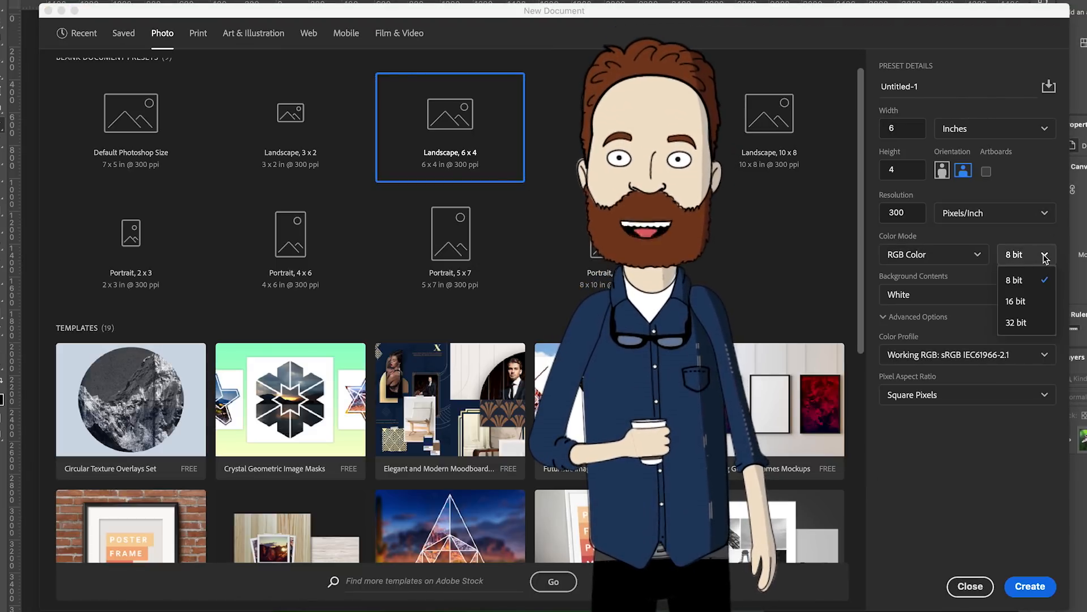
left_click(1034, 257)
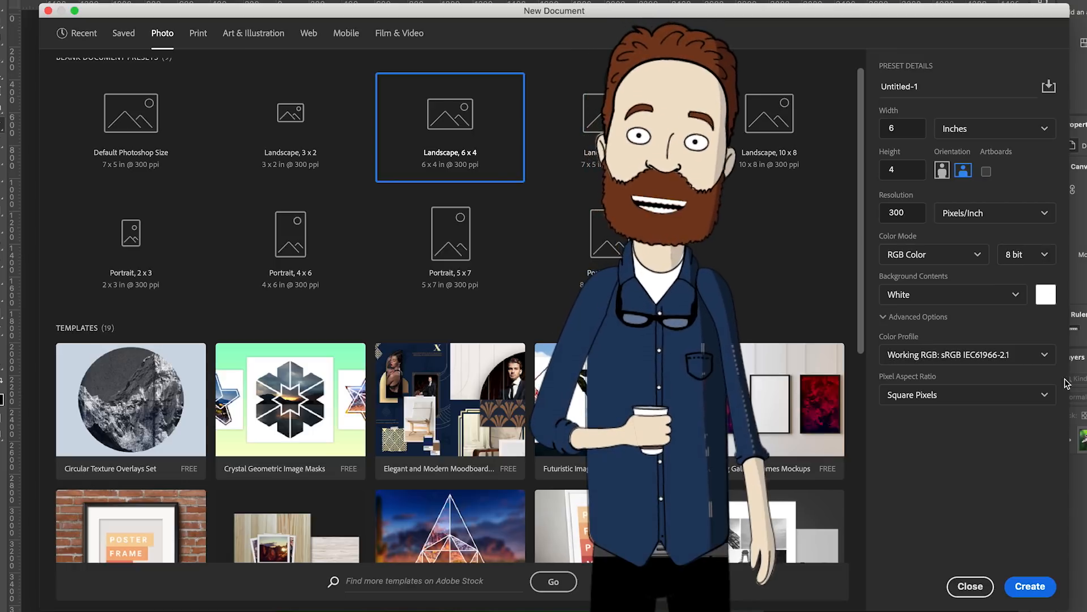
left_click(1047, 587)
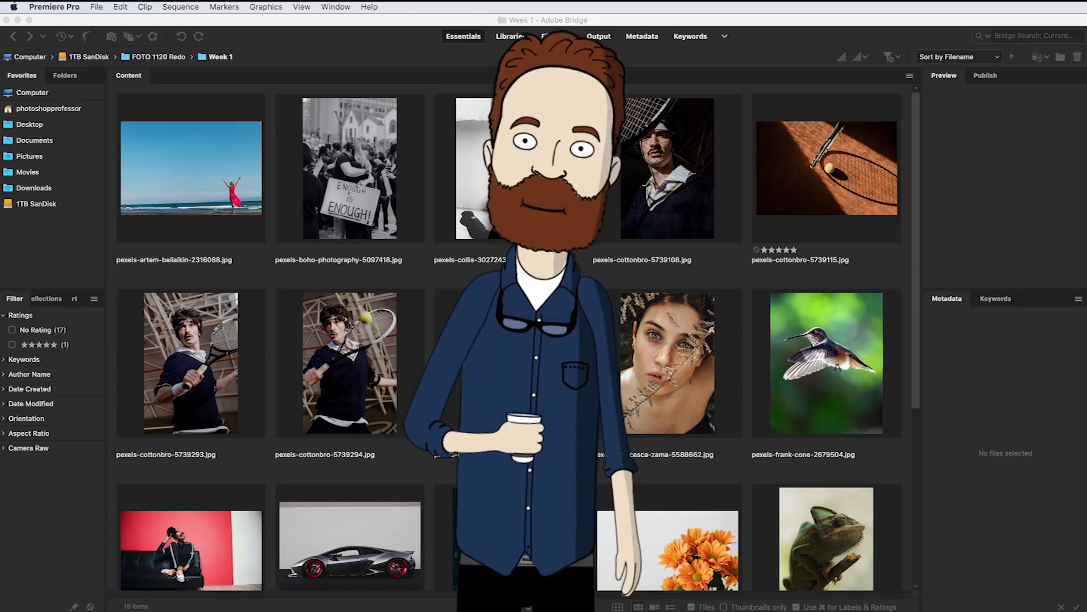
Open the beach photo ending in 2316088.jpg from Bridge in Photoshop and choose the red RGB swatch as the foreground color
left_click(262, 210)
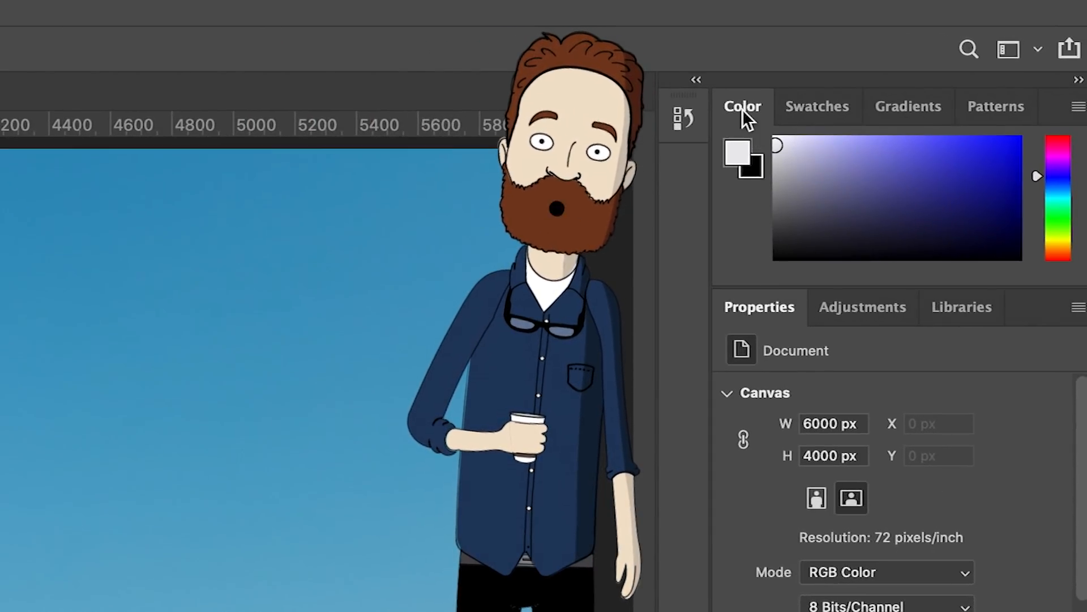
left_click(831, 111)
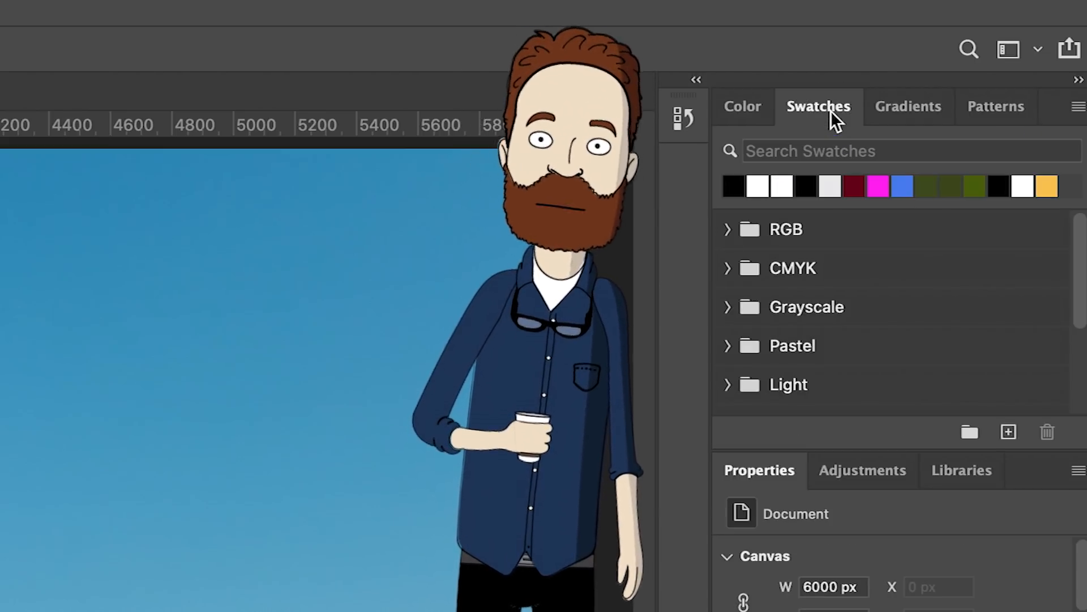
left_click(729, 228)
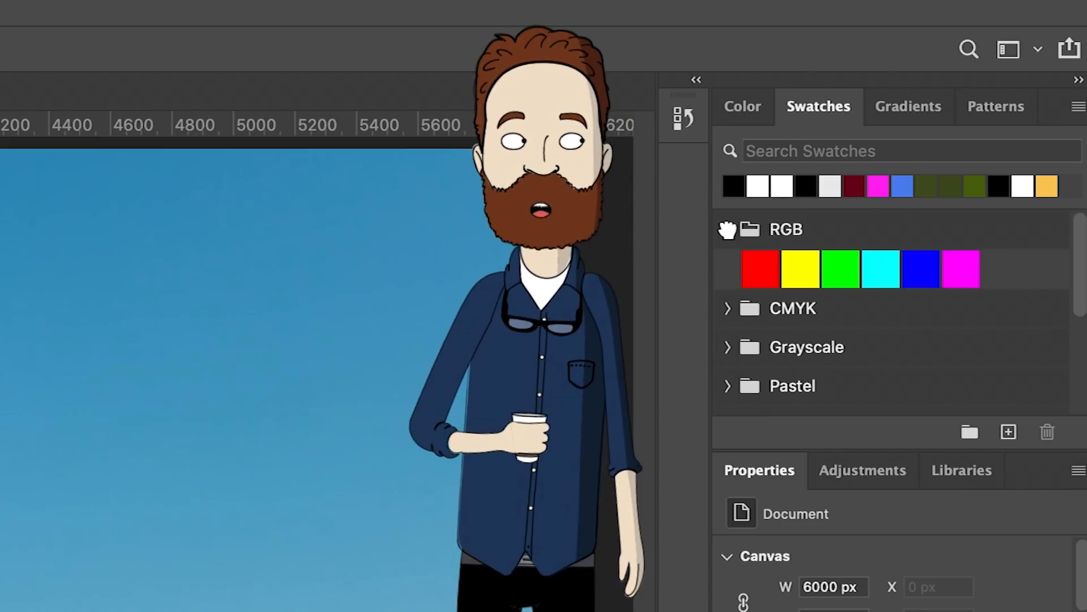
left_click(760, 269)
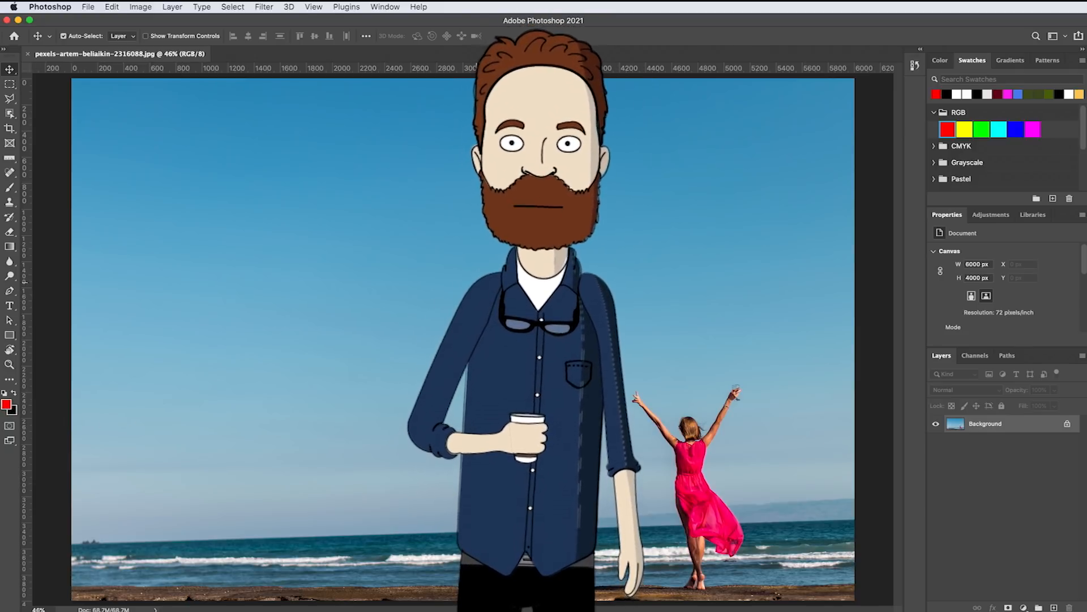
Display the Histogram for the open beach photo
left_click(399, 10)
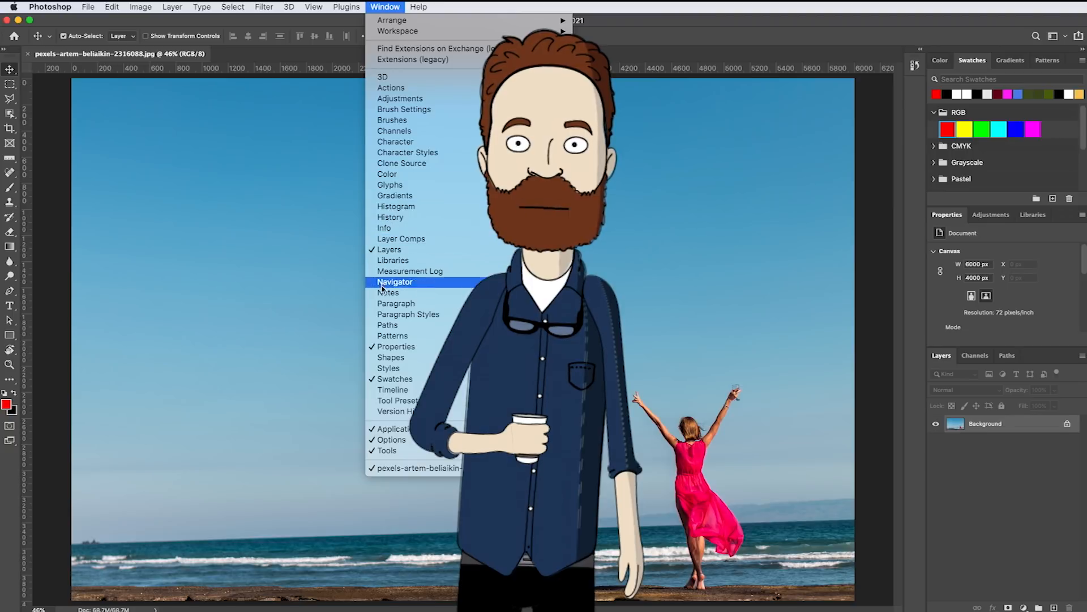
left_click(374, 207)
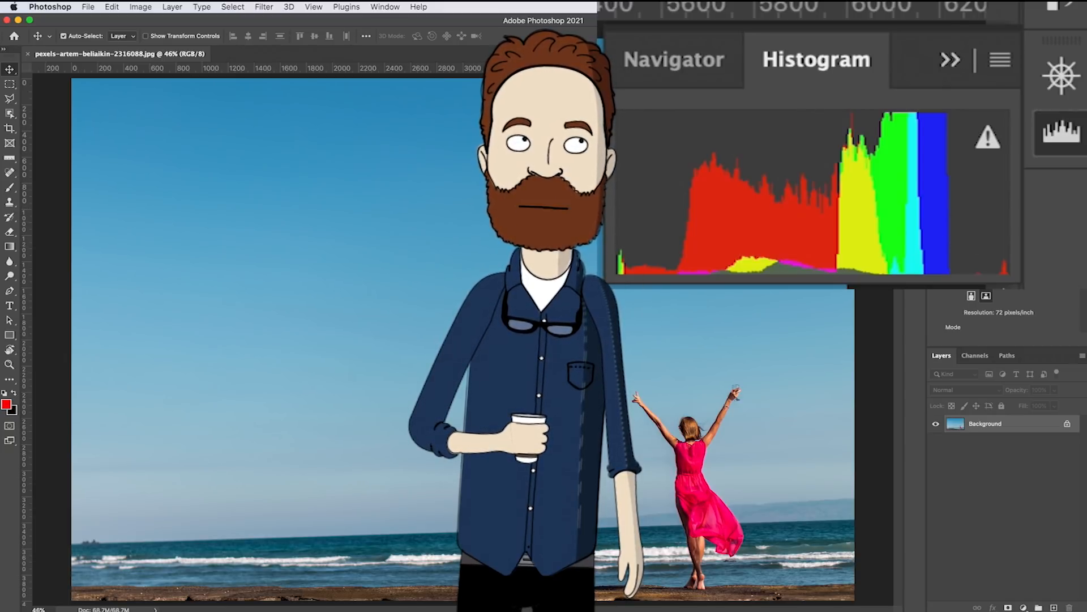
Refresh the histogram with uncached data and collapse the Histogram panel
left_click(987, 138)
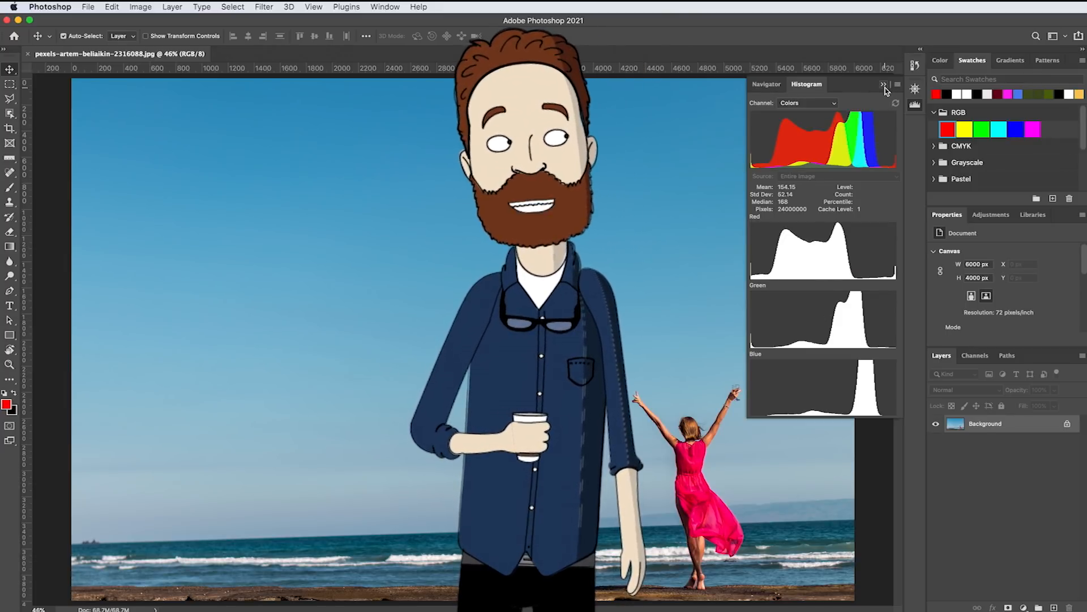
left_click(885, 87)
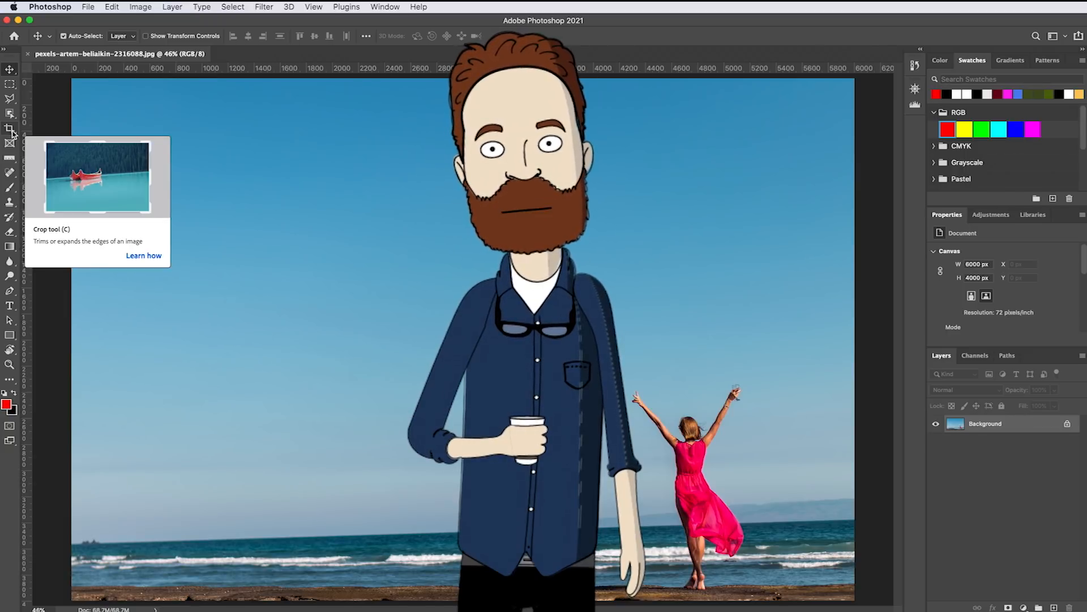
Show the type tool variants and switch to the Vertical Type Tool
left_click(10, 306)
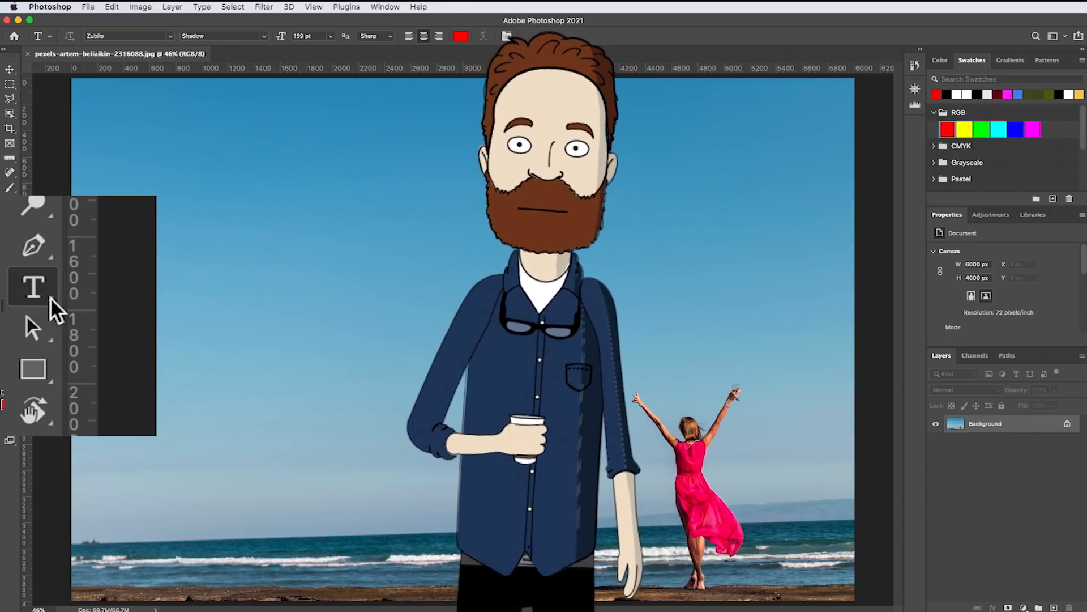
left_click(15, 313)
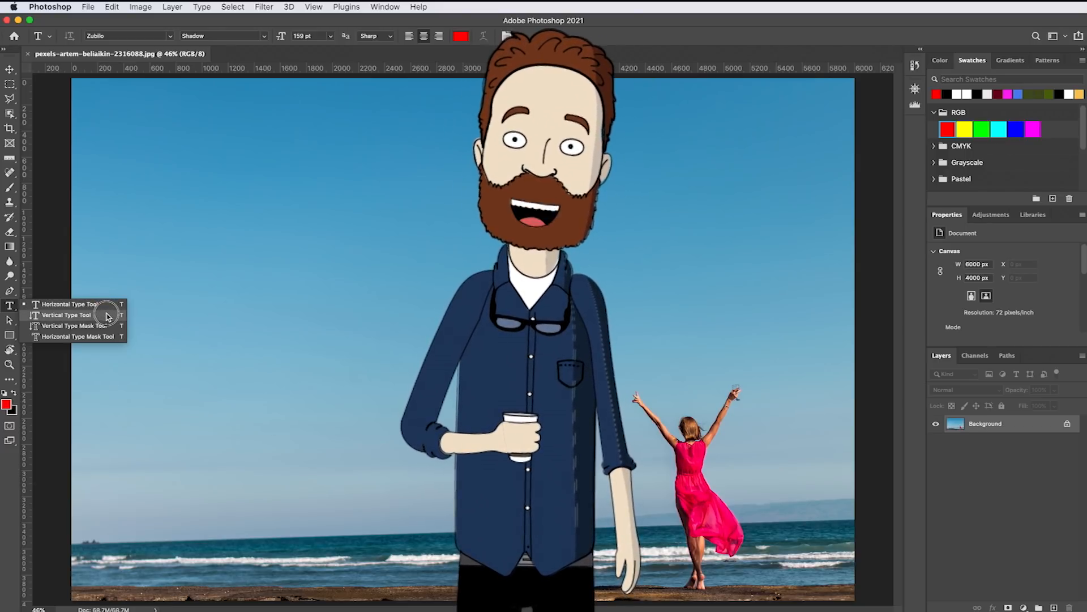
left_click(108, 316)
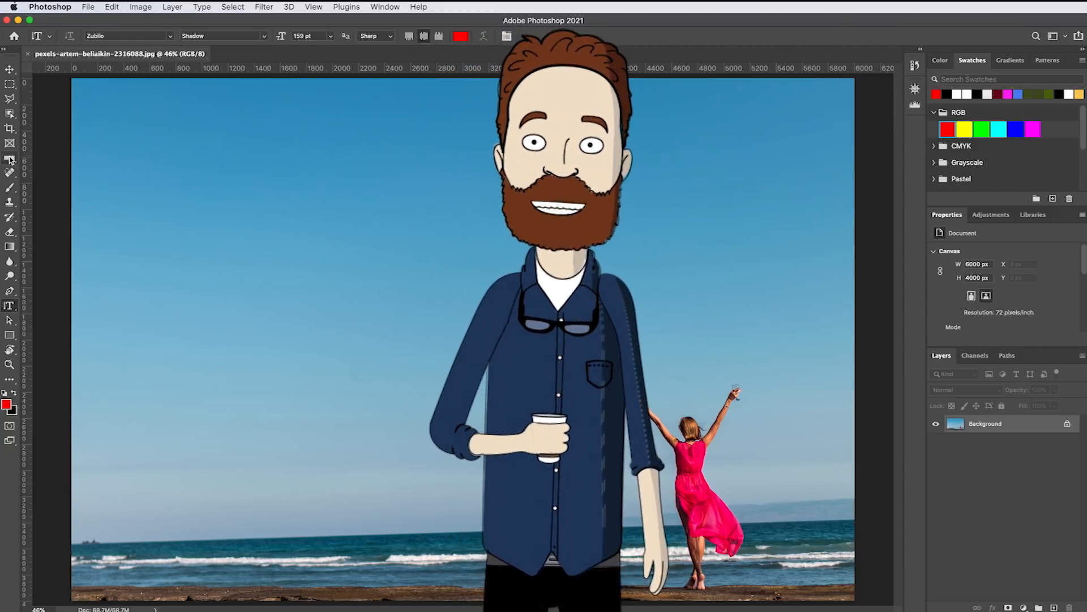
Activate the Brush tool and set its size to 396 px
key("b")
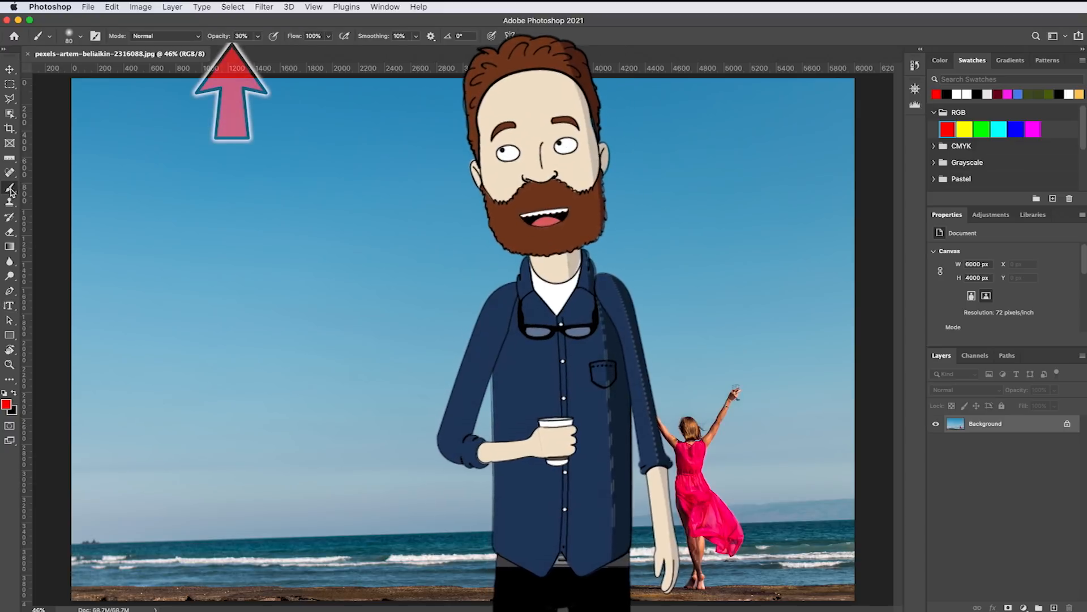
left_click(81, 40)
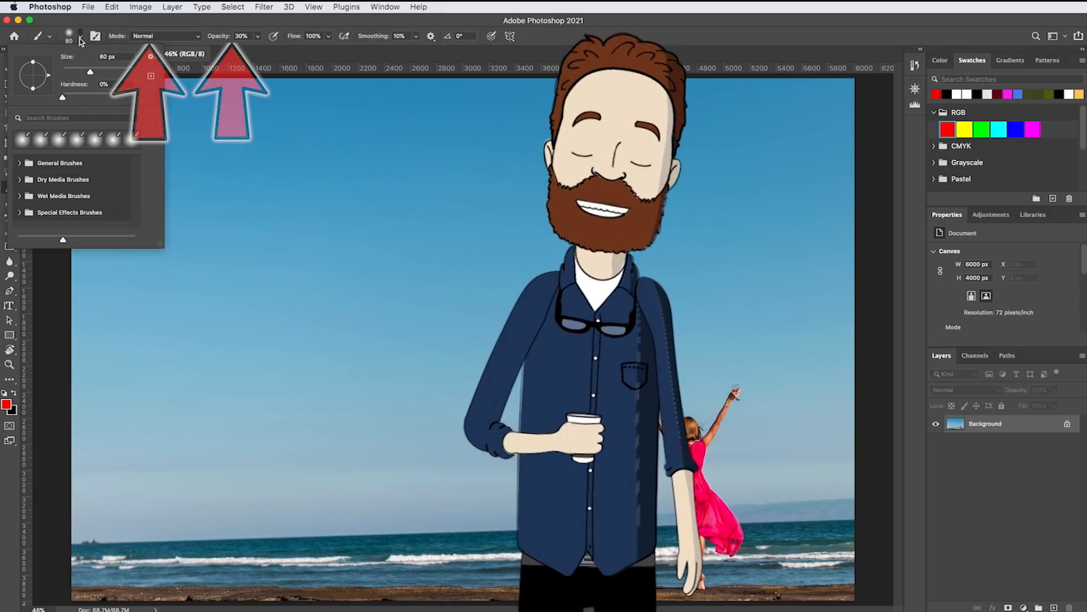
left_click(81, 40)
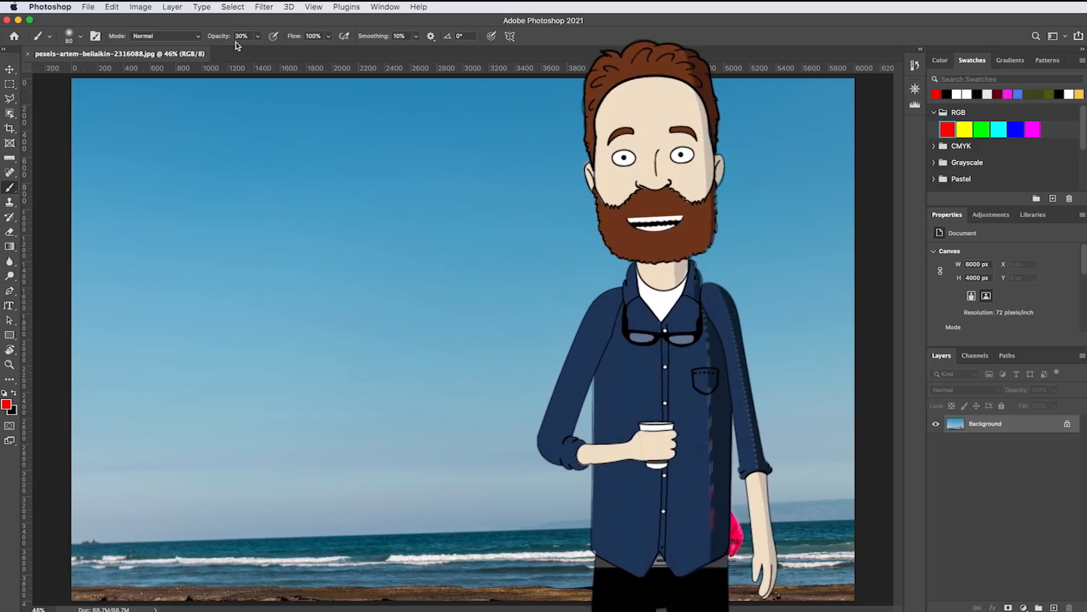
left_click(80, 39)
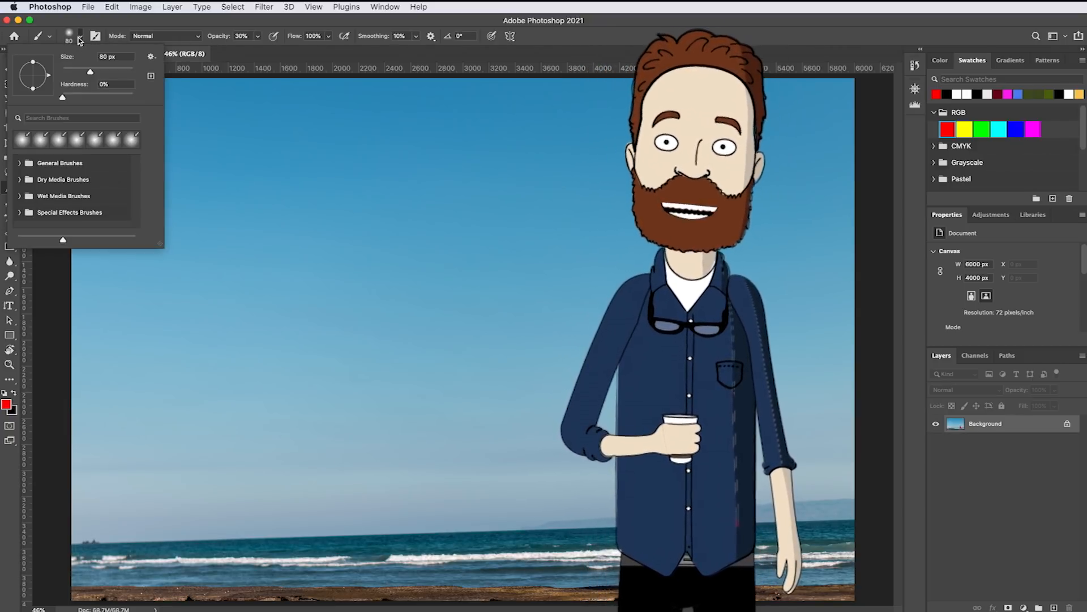
left_click_drag(92, 76, 97, 76)
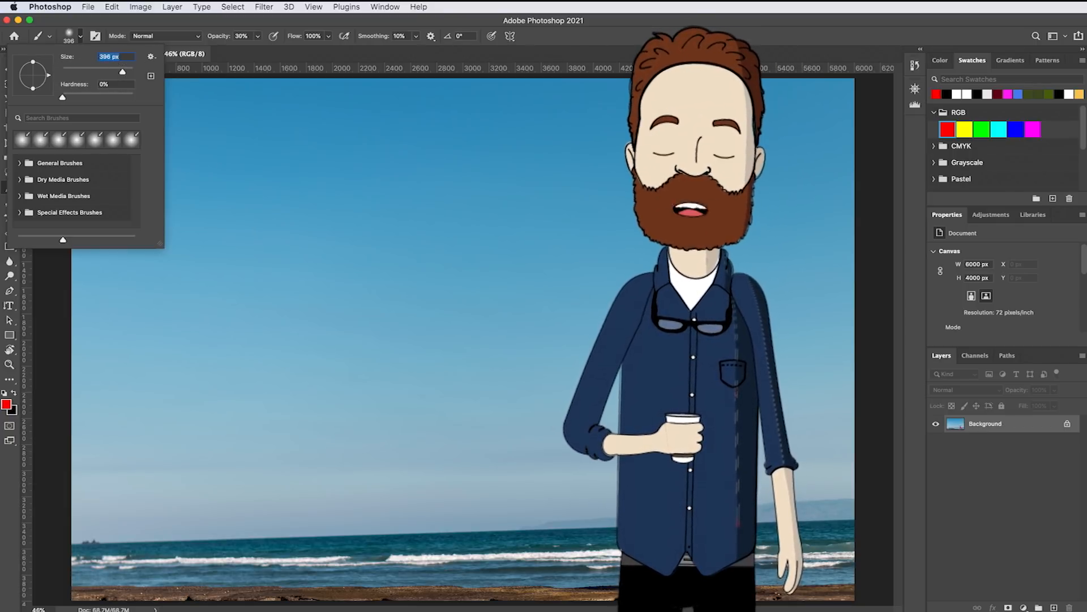
left_click(259, 55)
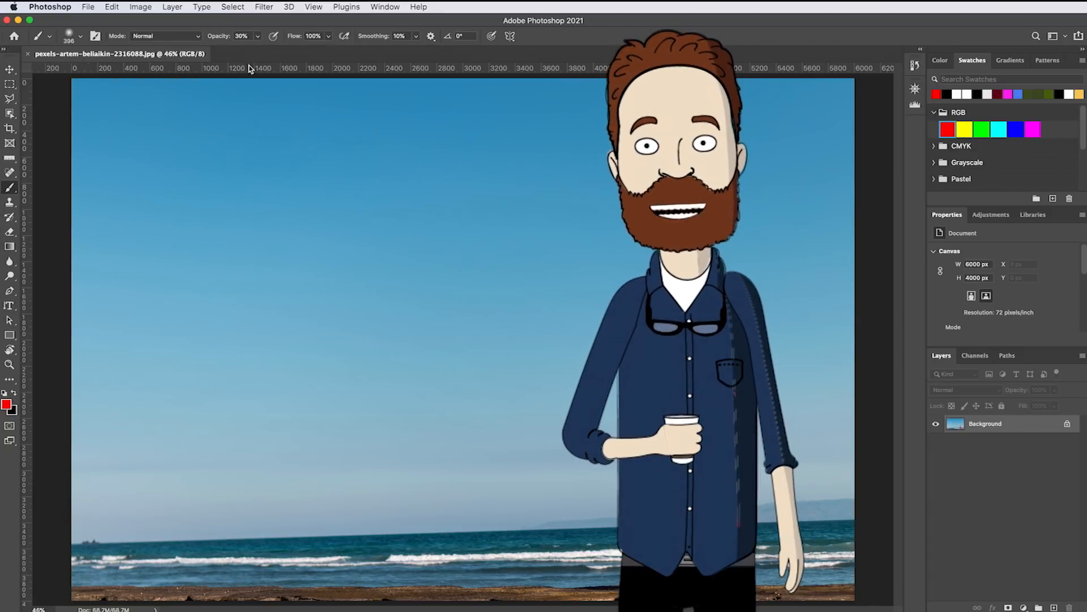
Paint red strokes over the sky at 30% and 100% brush opacity, and undo the strokes
mouse_move(138, 167)
left_mouse_down()
mouse_move(386, 208)
mouse_move(475, 193)
mouse_move(209, 275)
mouse_move(182, 308)
mouse_move(365, 280)
mouse_move(211, 405)
mouse_move(231, 364)
mouse_move(423, 373)
mouse_move(368, 366)
mouse_move(198, 132)
mouse_move(422, 252)
mouse_move(257, 420)
mouse_move(329, 481)
mouse_move(312, 485)
mouse_move(168, 422)
mouse_move(281, 294)
mouse_move(509, 311)
left_mouse_up()
key("0")
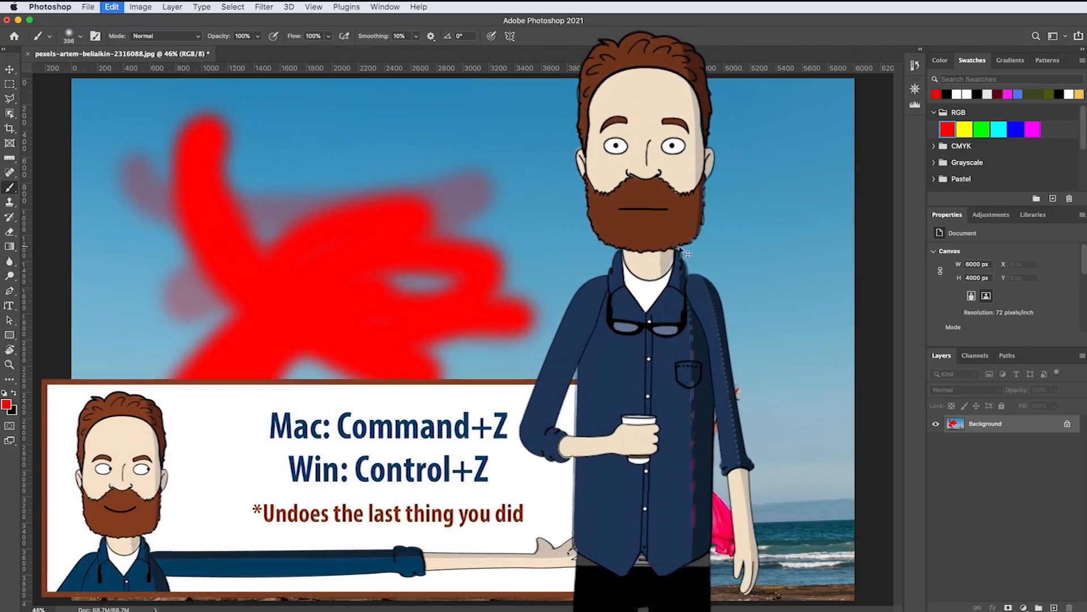
key("super+z")
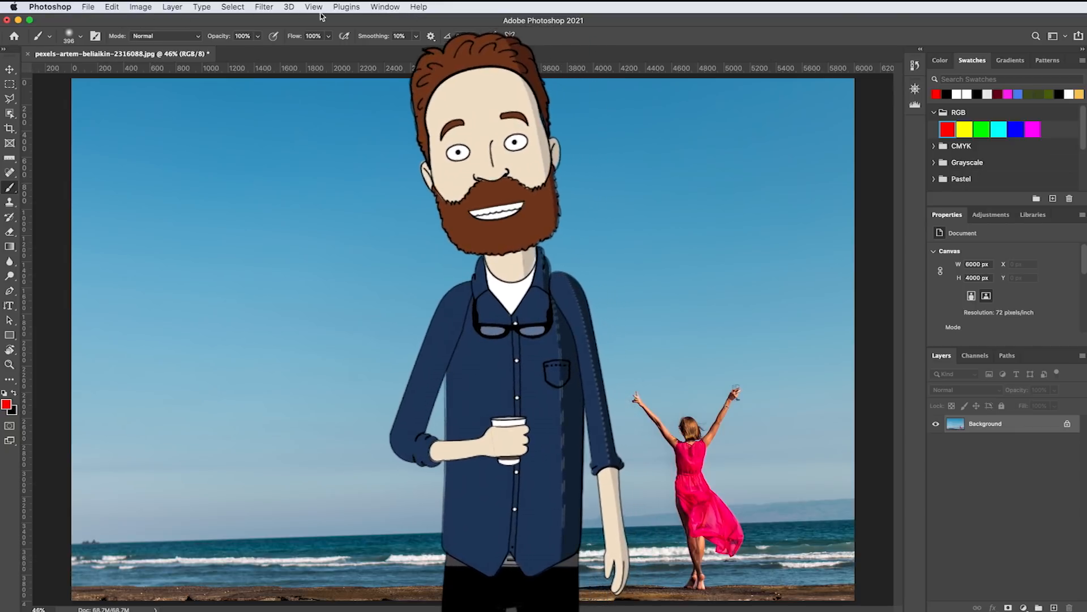
Close the beach photo without saving the changes
left_click(89, 7)
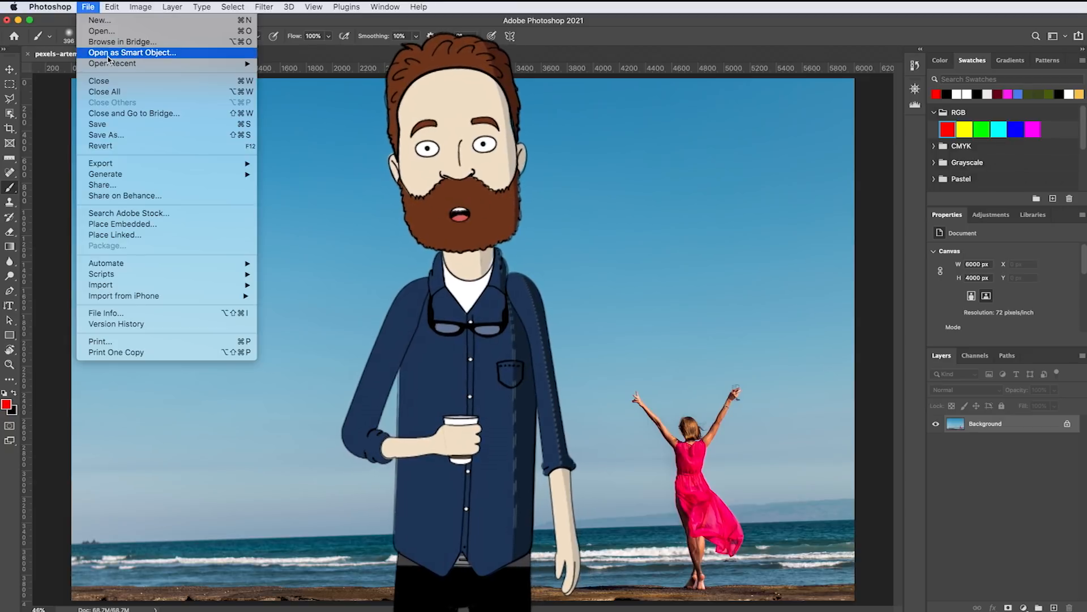
left_click(122, 83)
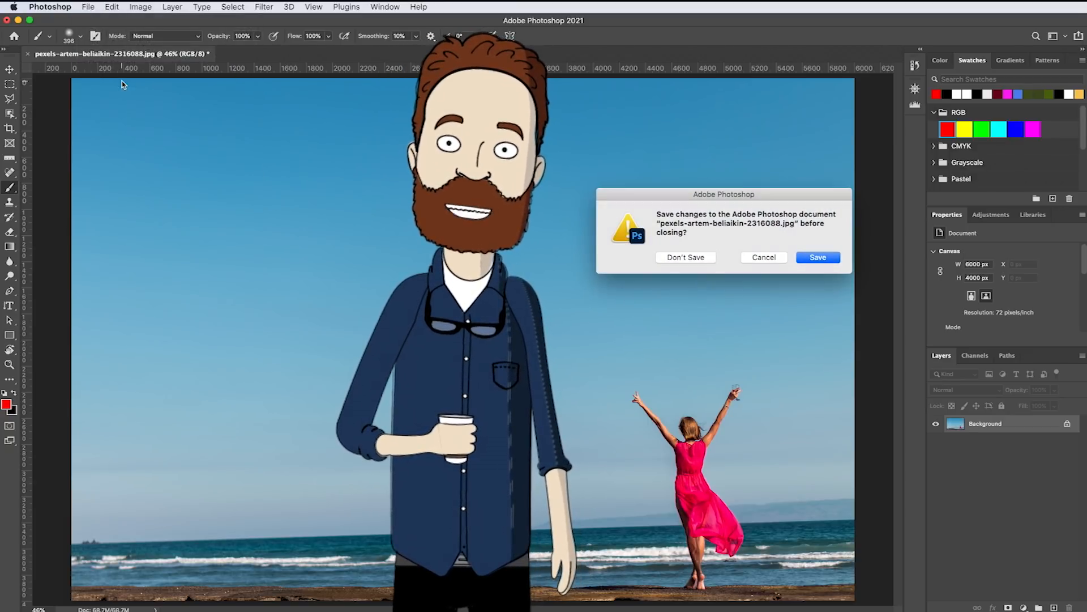
left_click(674, 257)
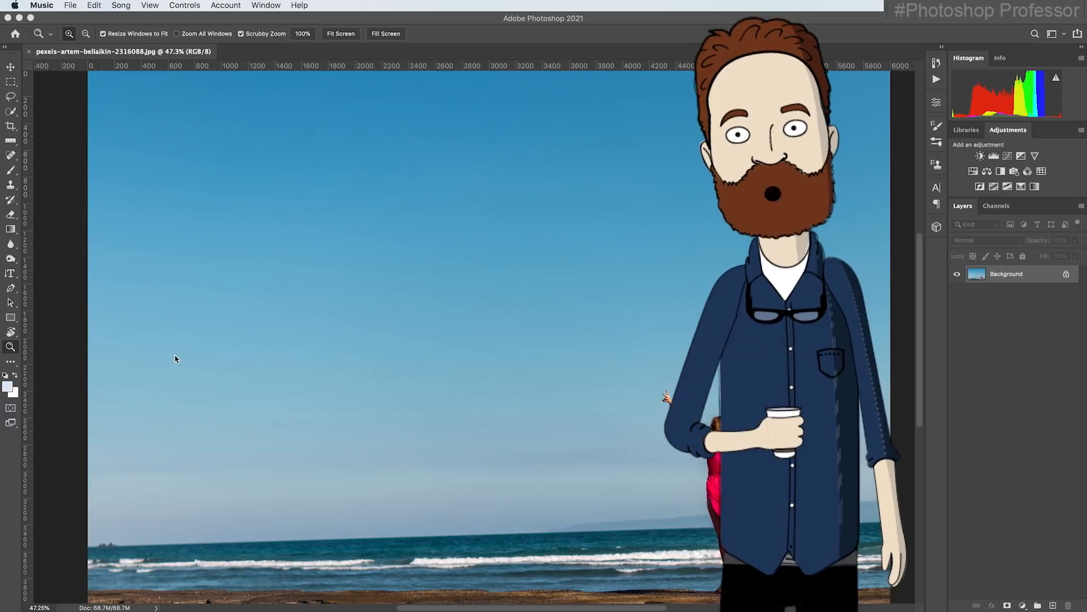
Zoom in to 300% on the woman's raised hand and fit the whole photo back on screen
left_click(563, 352)
left_click(542, 345)
left_click(542, 344)
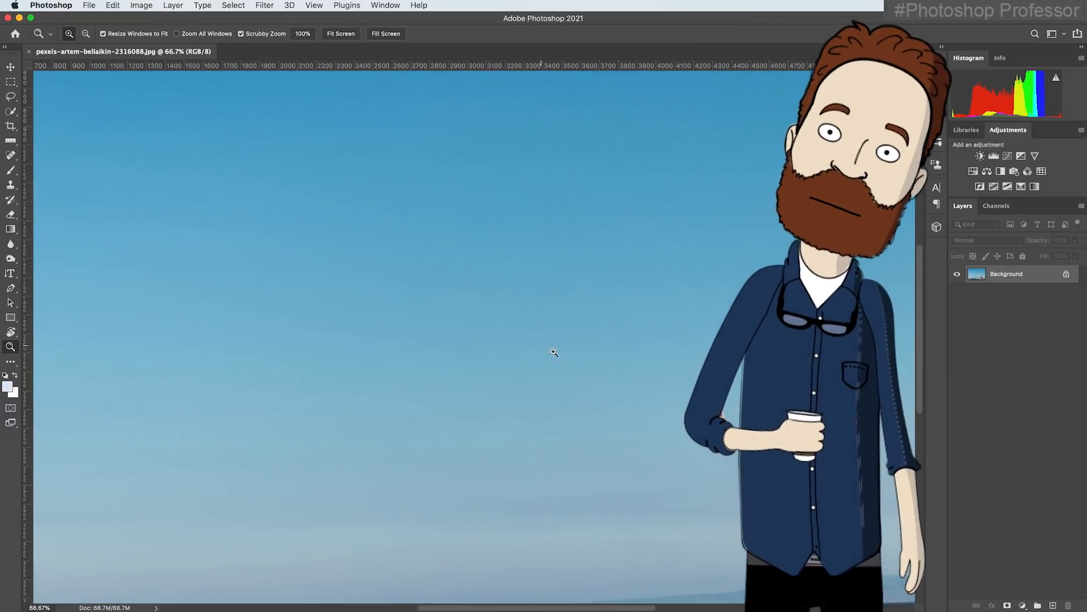
left_click(544, 347)
left_click(584, 369)
left_click(613, 383)
left_click_drag(607, 363, 255, 153)
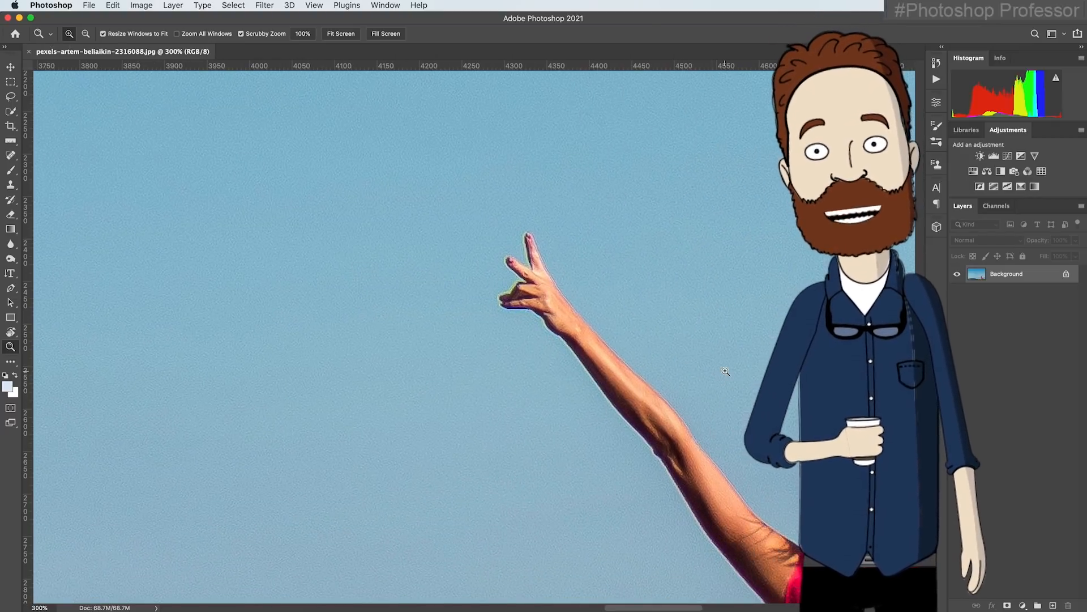
key("super+0")
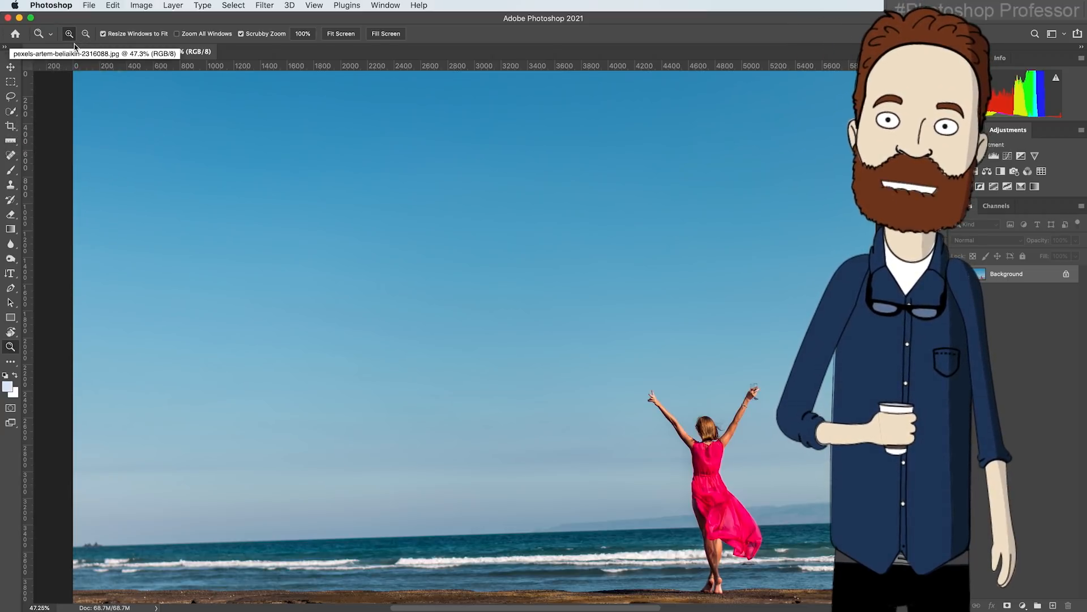
Magnify the woman's head to 300% with the Zoom tool
left_click(704, 425)
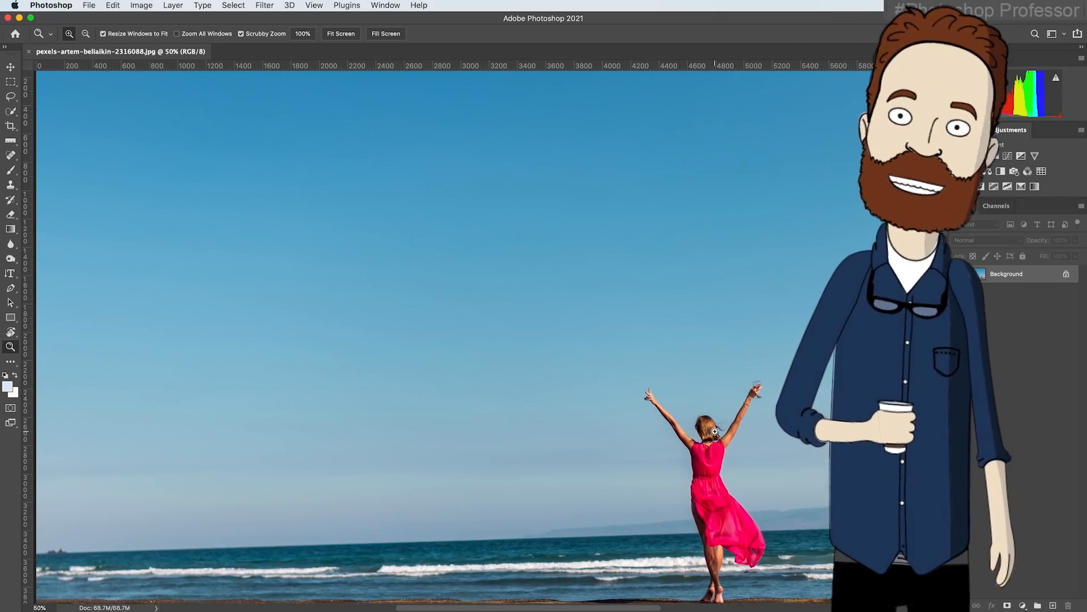
left_click(705, 429)
left_click(708, 433)
left_click(709, 435)
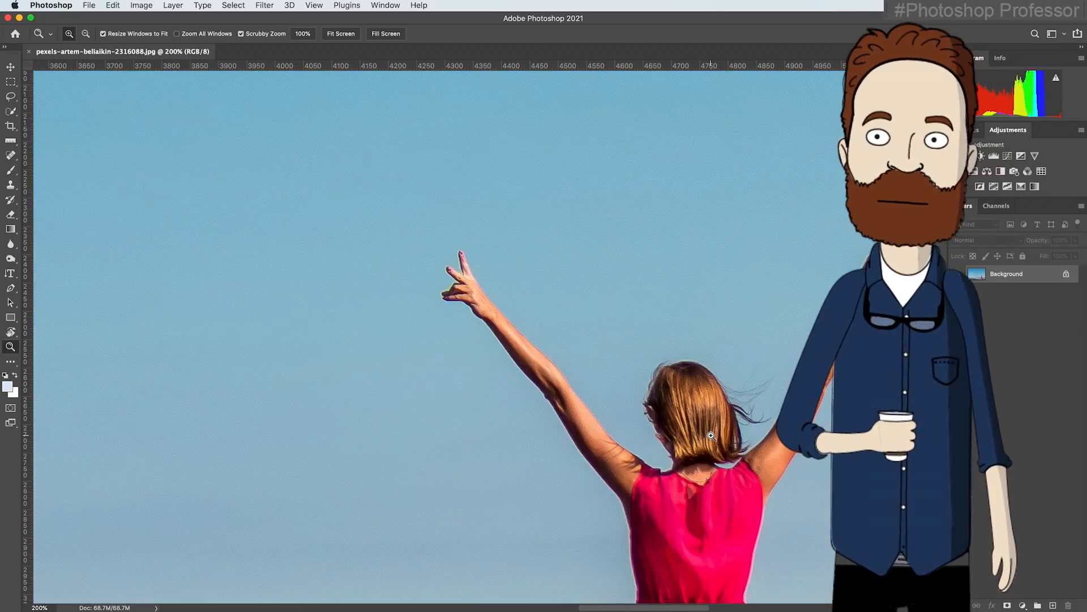
left_click(712, 436)
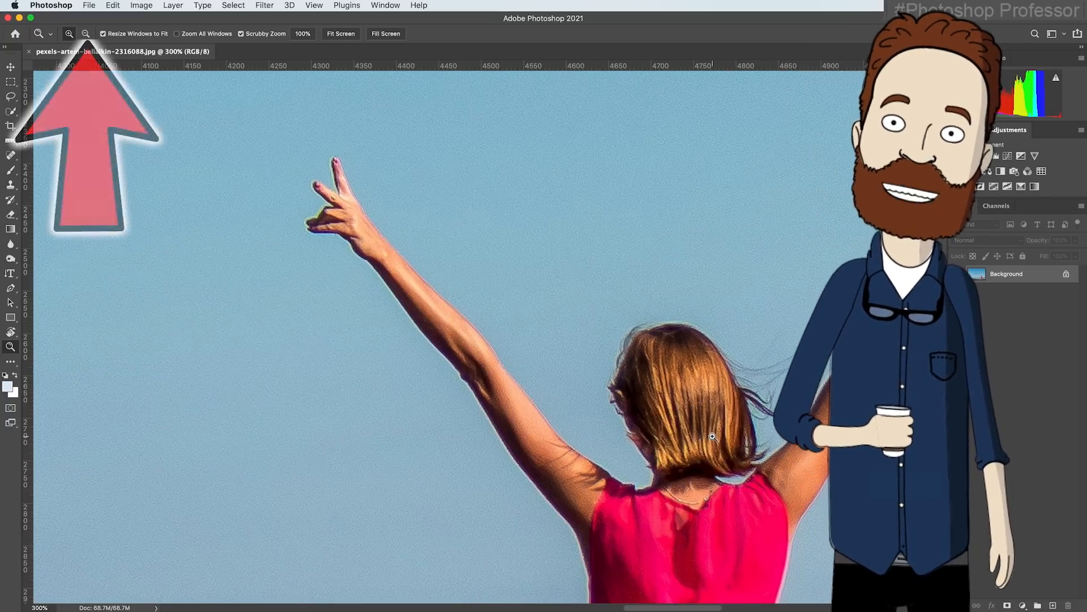
Switch the Zoom tool to zoom out and reduce the view of the photo to 25%
left_click(87, 36)
left_click(671, 400)
left_click(673, 401)
left_click(676, 401)
left_click(678, 400)
left_click(678, 400)
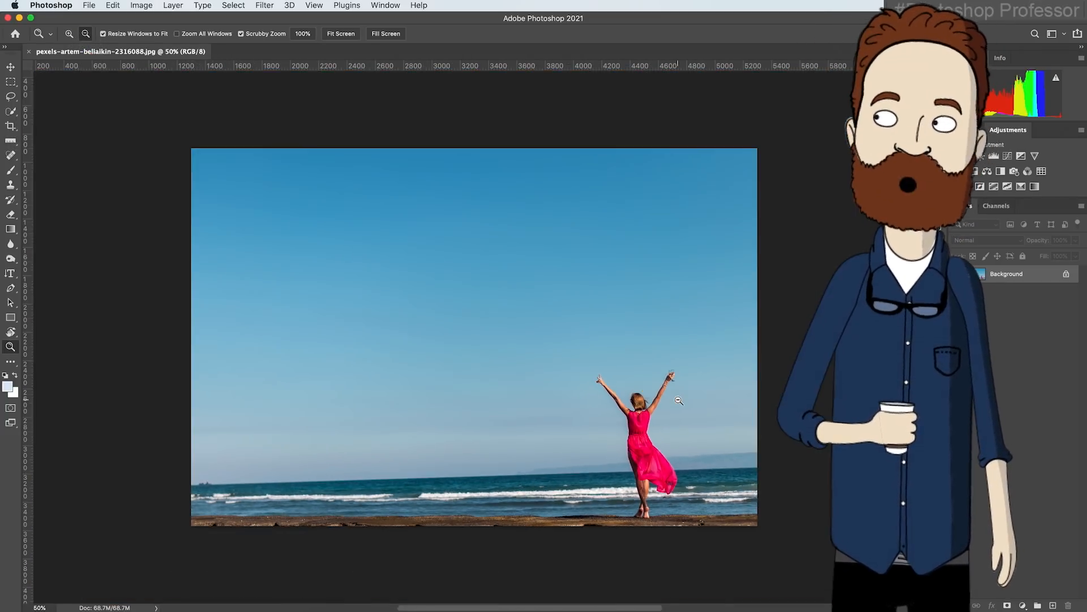
left_click(679, 401)
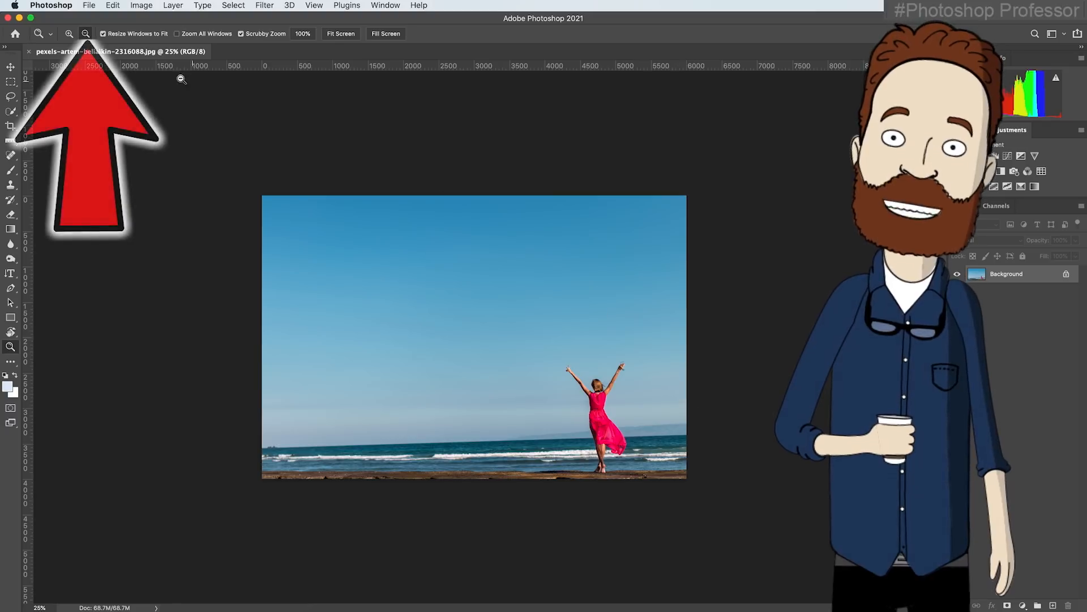
Switch the Zoom tool back to zoom in and enlarge the middle of the sky to 100%
left_click(69, 34)
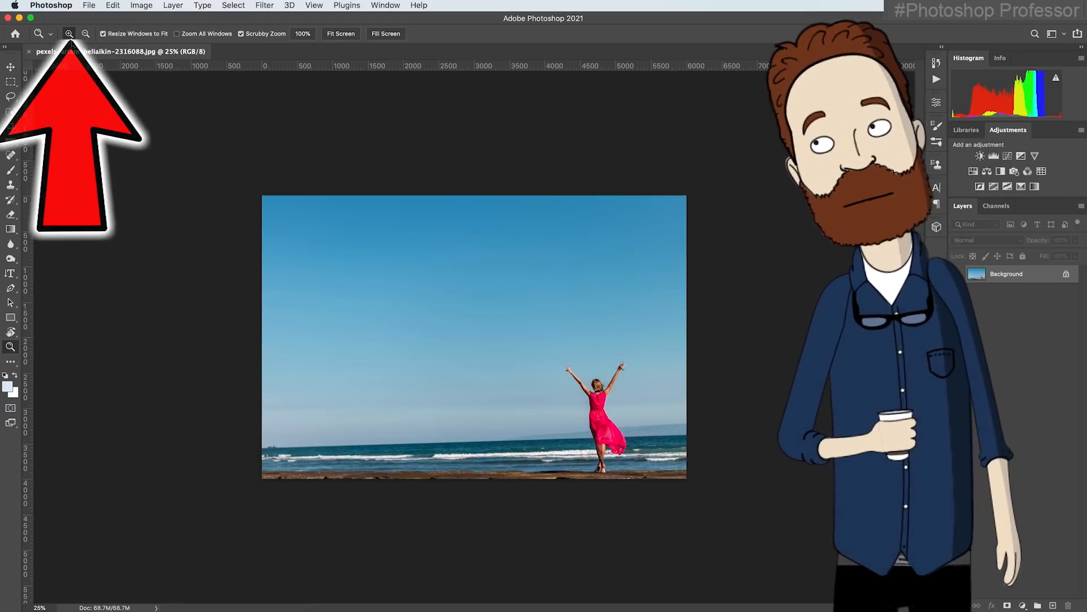
left_click(465, 328)
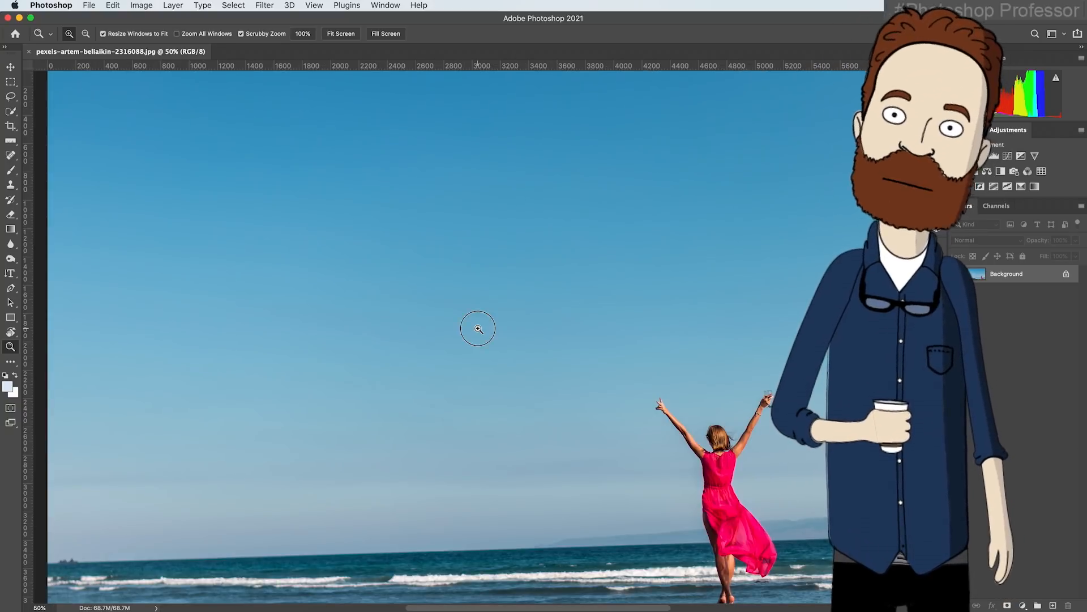
left_click(478, 329)
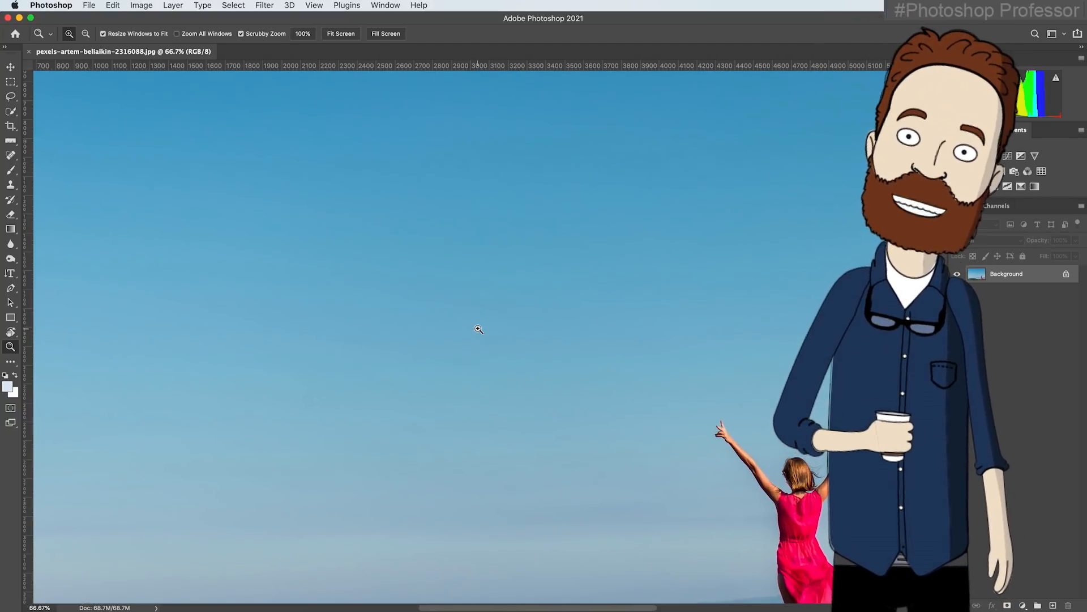
left_click(479, 329)
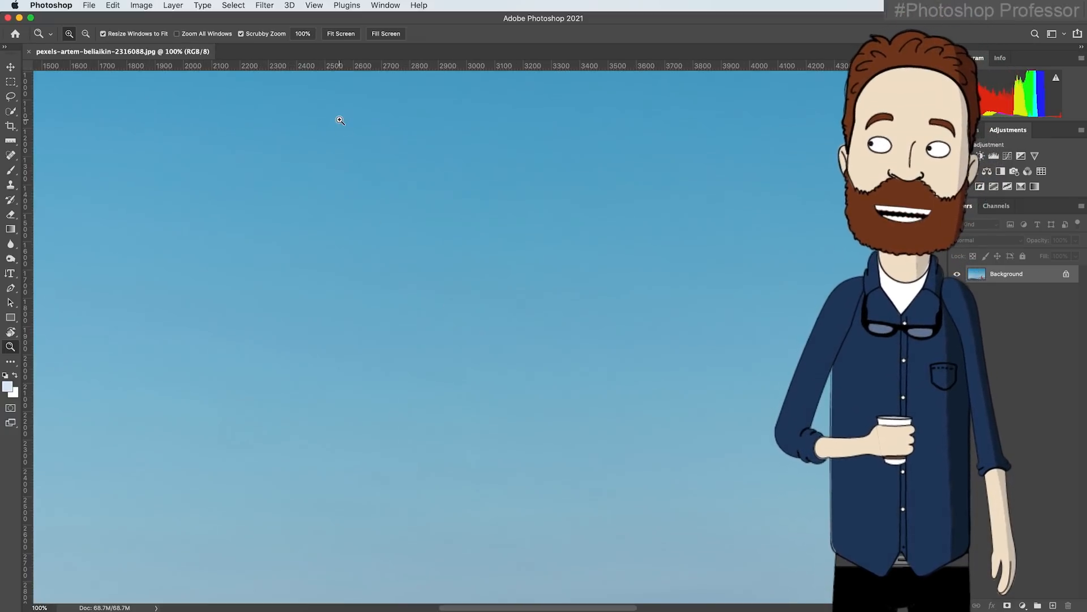
Shrink the view of the photo to 12.5% and fit the whole photo on screen
scroll(359, 108, "up", 1)
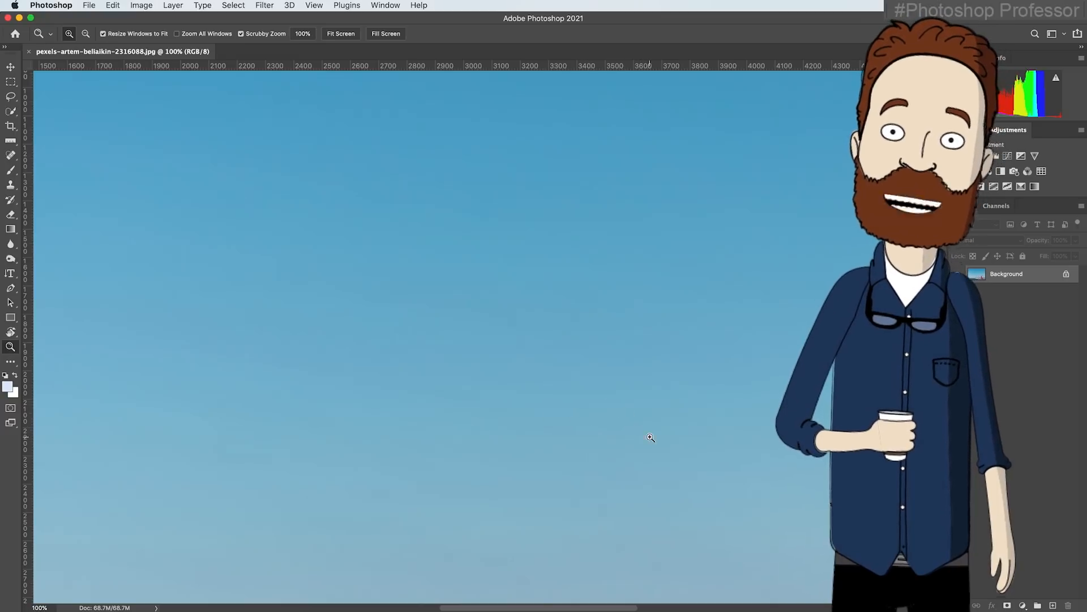
left_click_drag(694, 445, 511, 366)
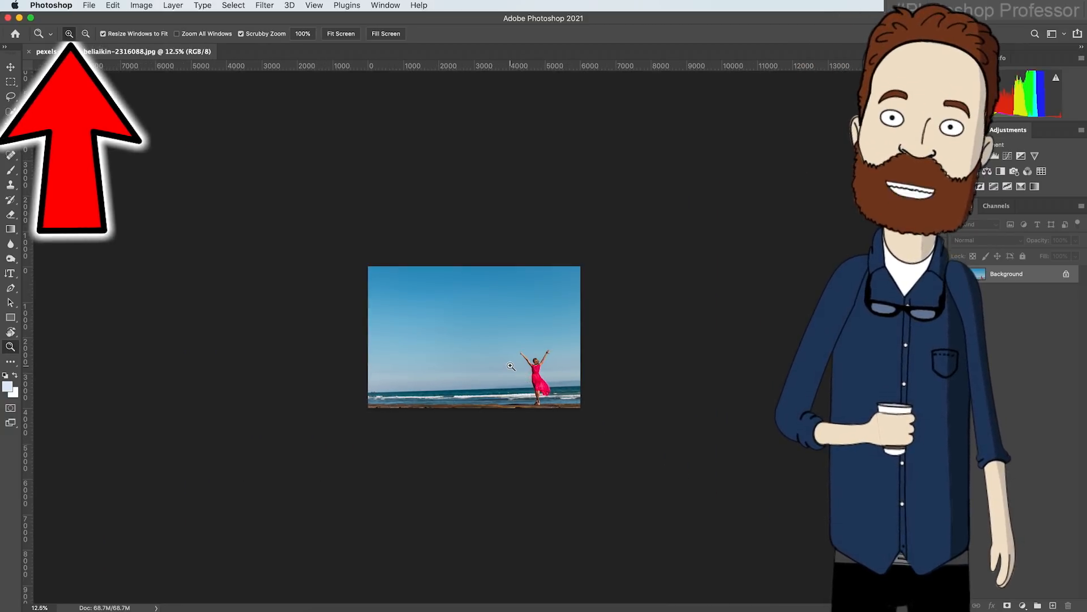
left_click(482, 360)
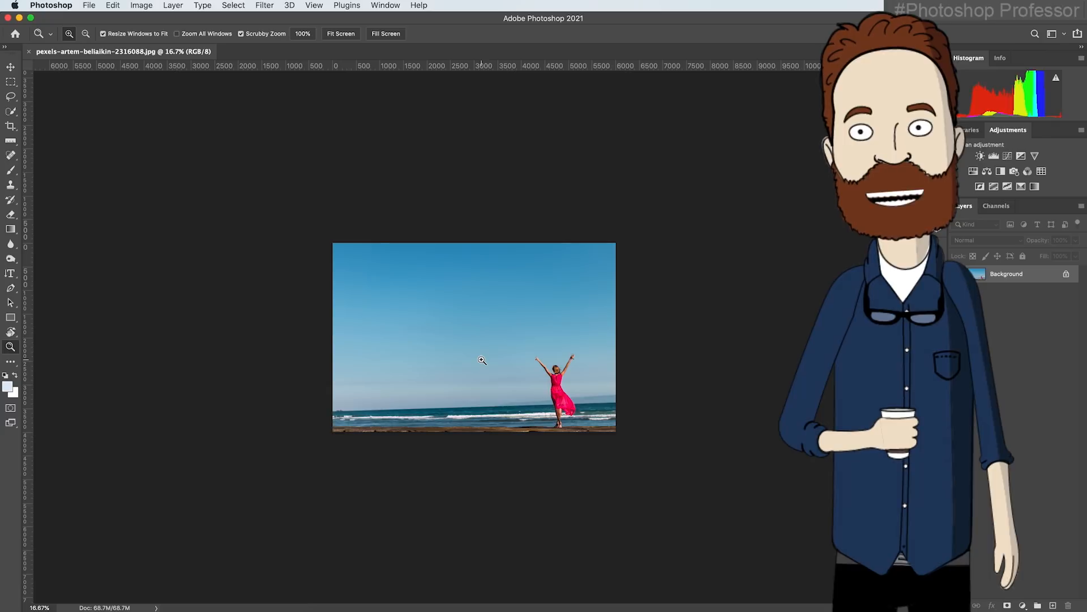
left_click(341, 35)
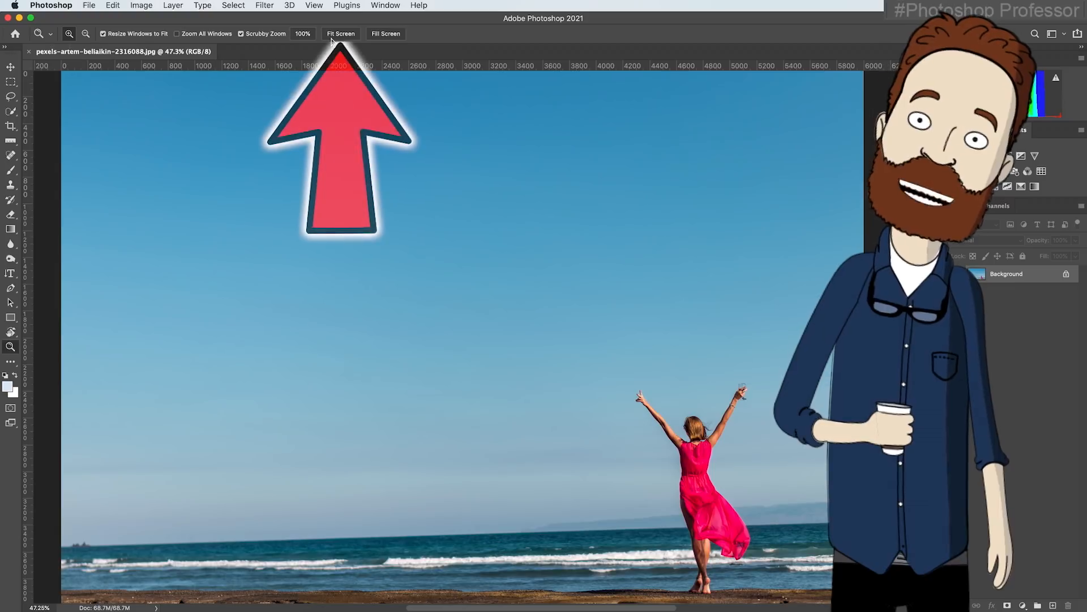
View the photo at 100% and pan until the woman in the pink dress is near the center
left_click(302, 34)
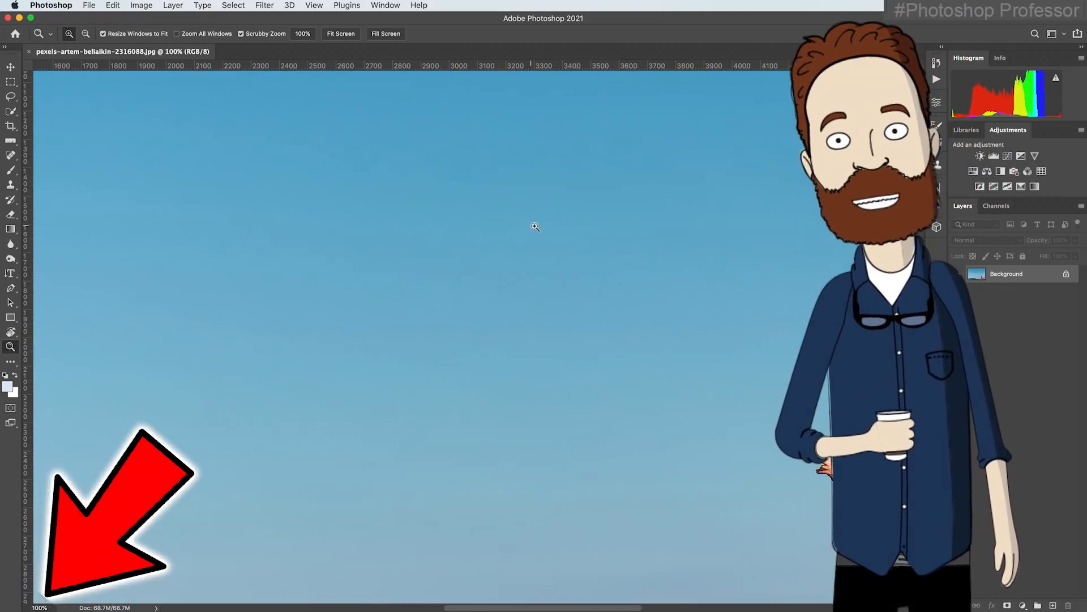
left_click_drag(637, 250, 345, 61)
left_click_drag(536, 315, 234, 233)
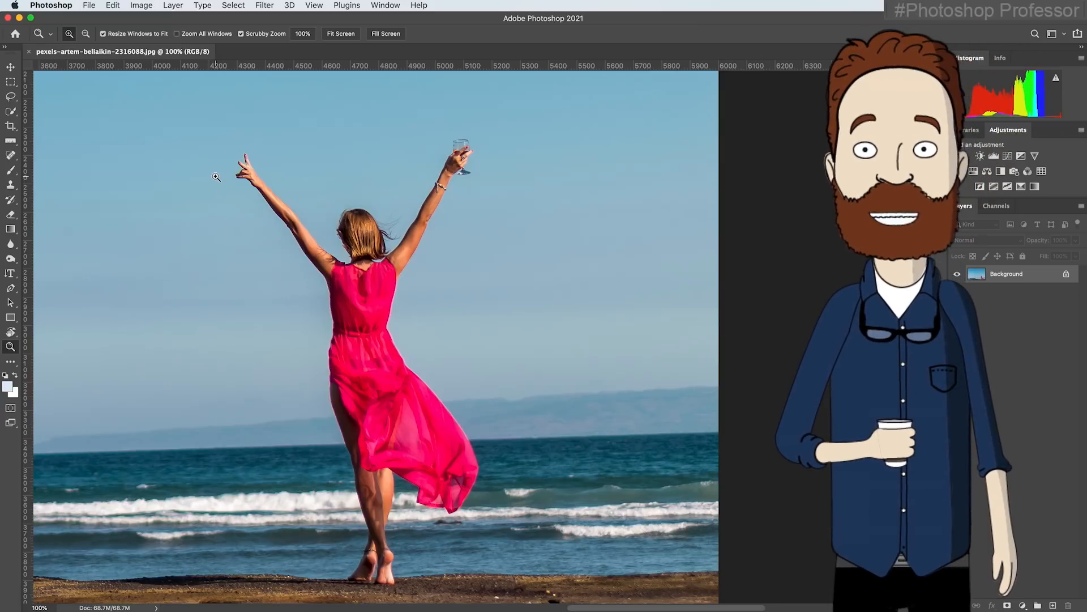
left_click_drag(285, 179, 464, 188)
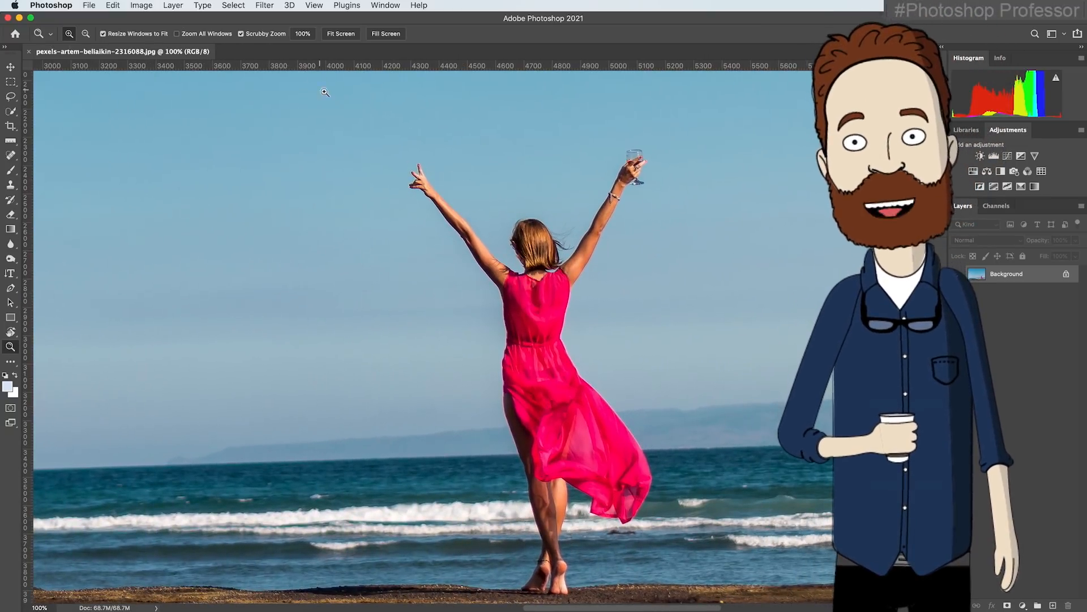
Scrub-zoom the photo around the woman to about 91%, compare the fit and fill screen views, and end with the whole photo fitted
left_click_drag(427, 149, 535, 180)
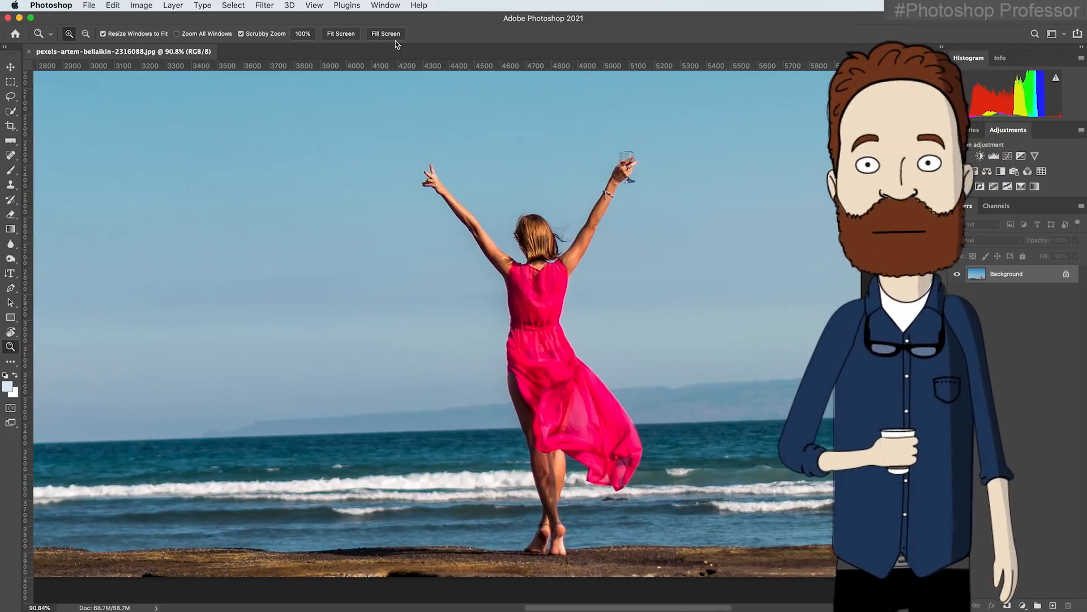
left_click(349, 36)
left_click(385, 35)
left_click(340, 34)
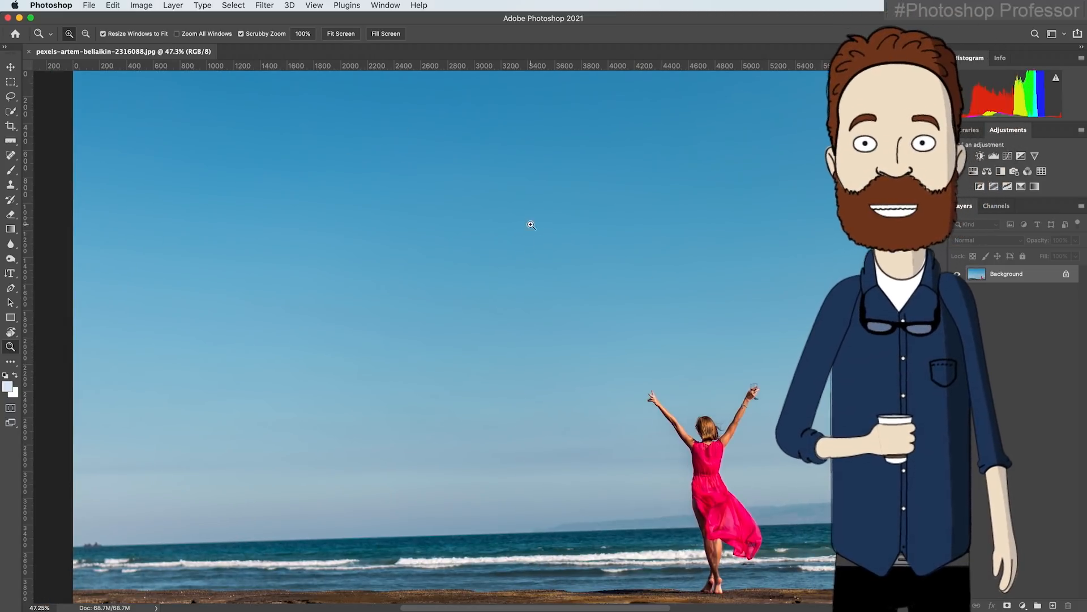
Enlarge the view on the woman in the pink dress to 200% with the Zoom tool
left_click(717, 432)
left_click(714, 436)
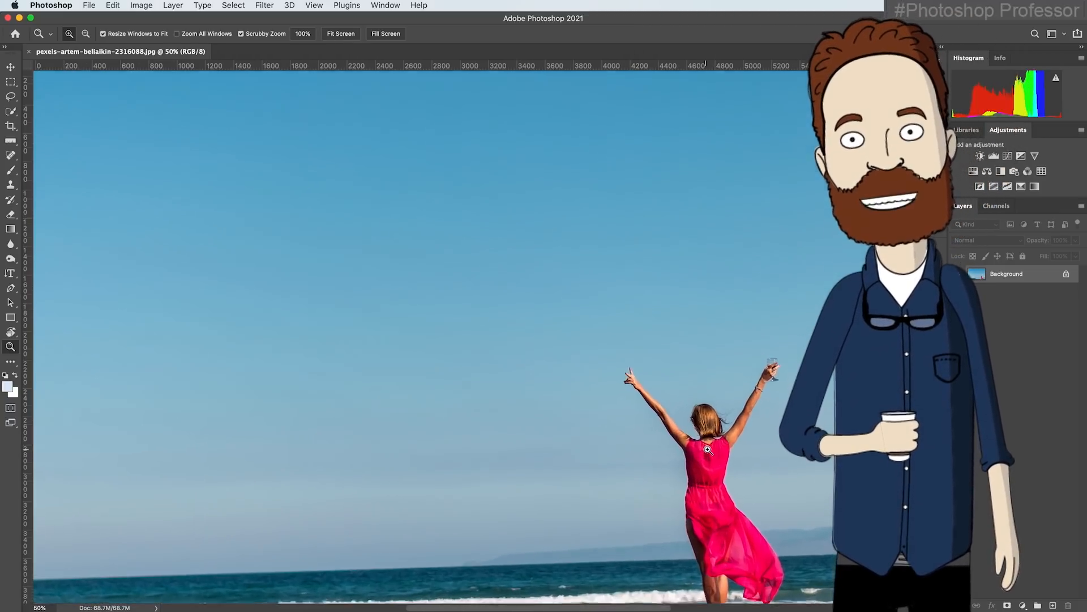
left_click(713, 442)
left_click(709, 449)
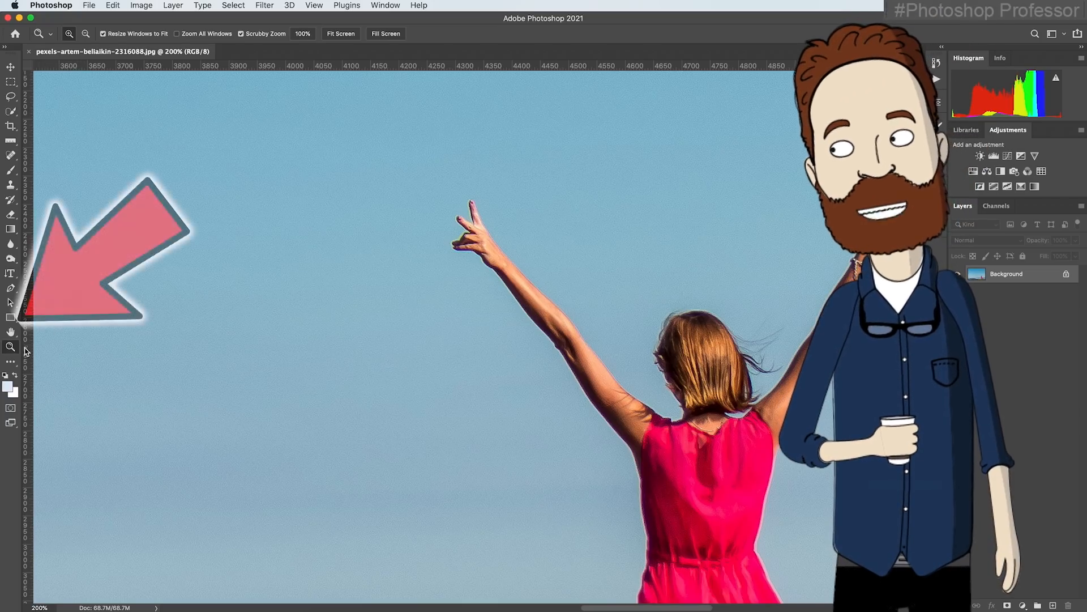
Pan around the woman's arms and dress at 200% with the Hand tool, and fit the whole photo on screen
left_click(13, 333)
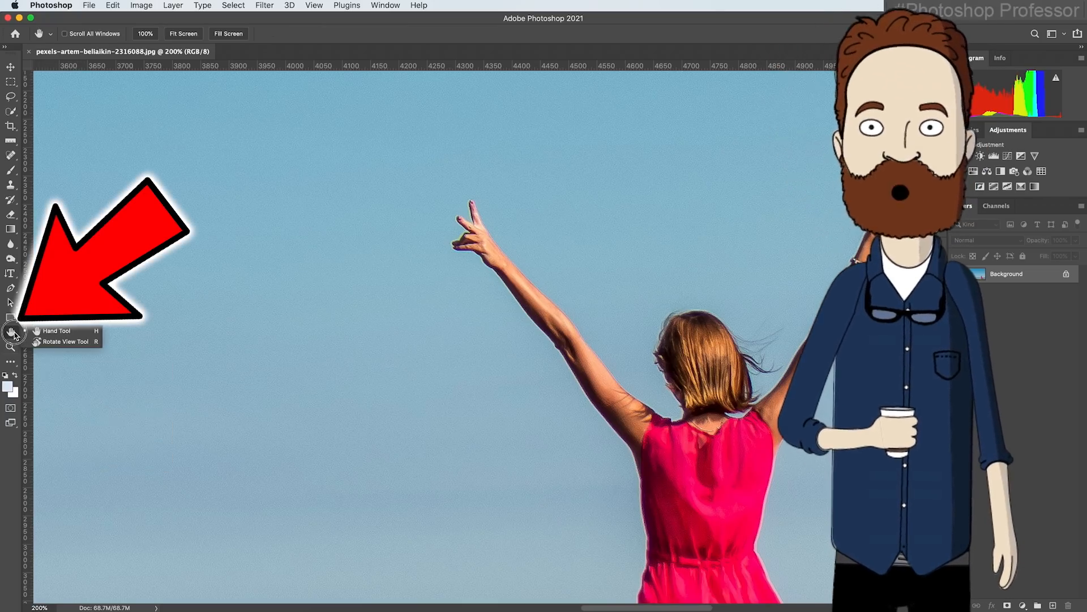
left_click(58, 332)
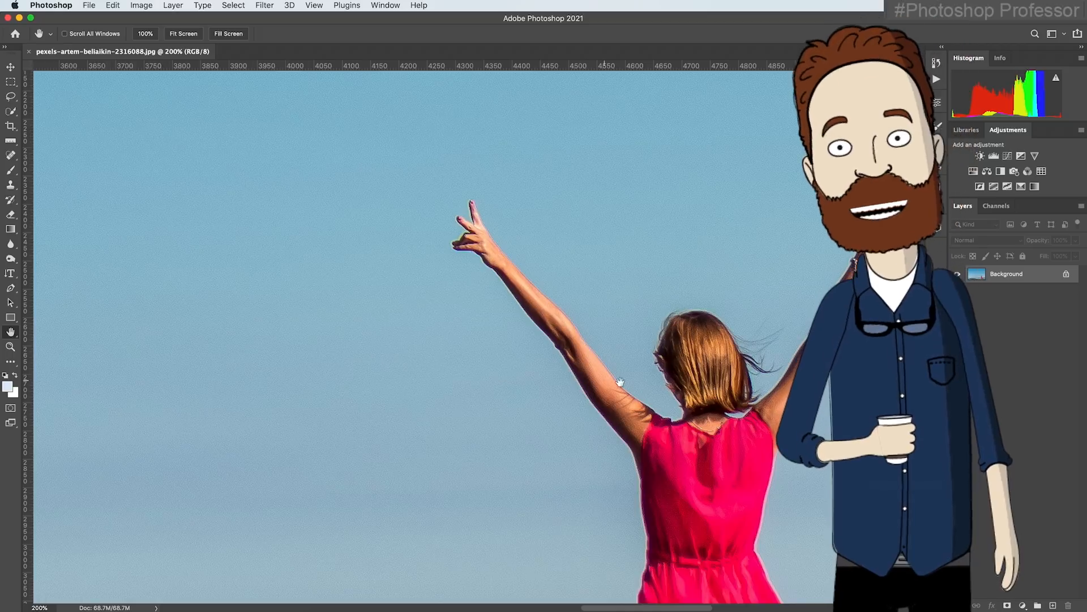
left_click_drag(655, 348, 283, 255)
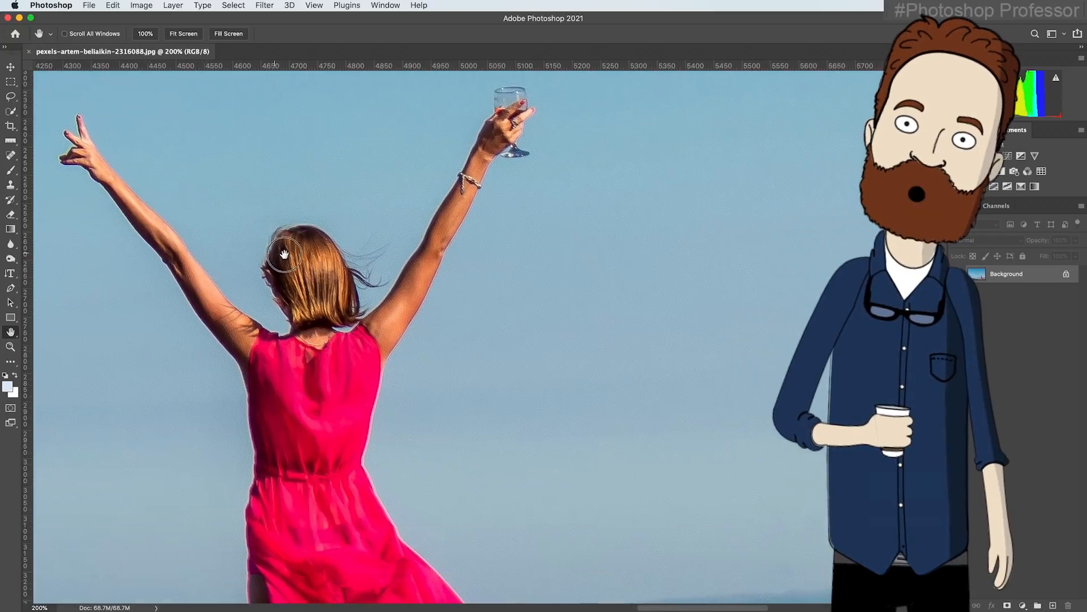
left_click_drag(369, 416, 424, 258)
left_click_drag(422, 425, 428, 265)
left_click_drag(373, 404, 395, 498)
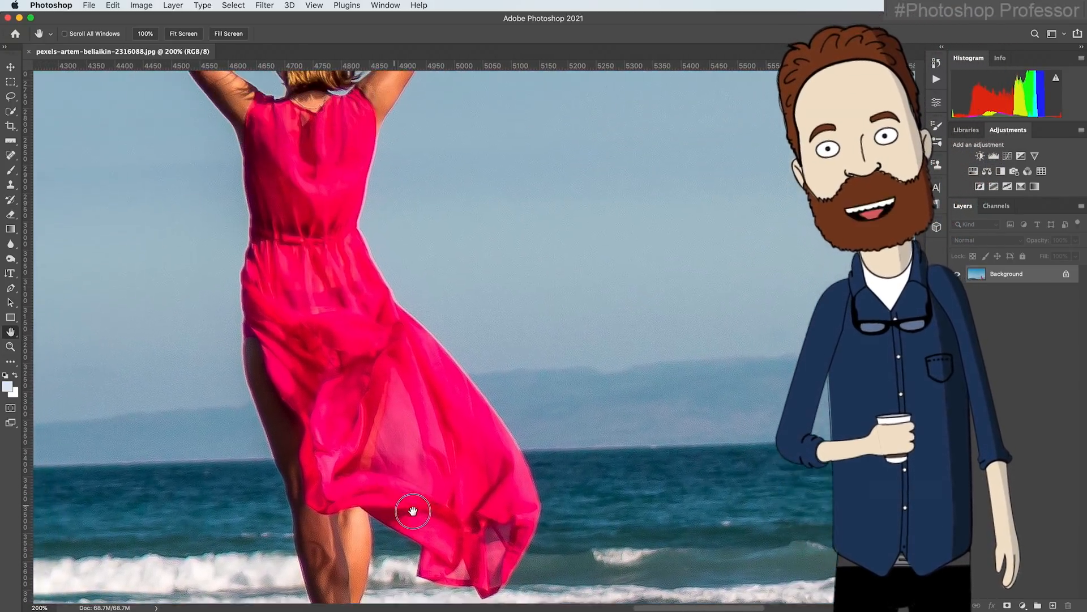
left_click_drag(402, 242, 303, 408)
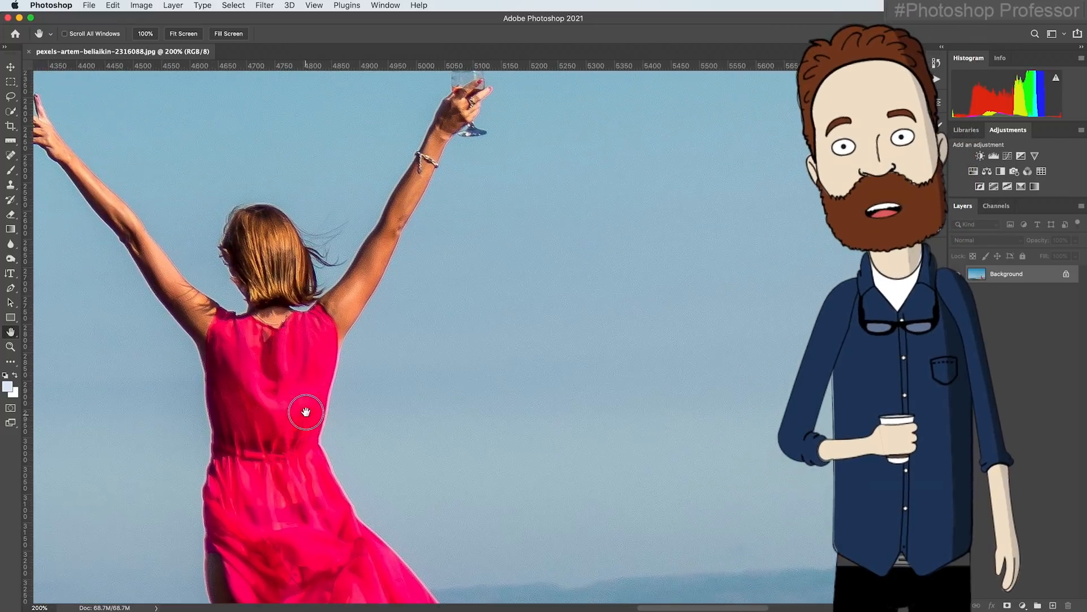
left_click_drag(289, 347, 372, 405)
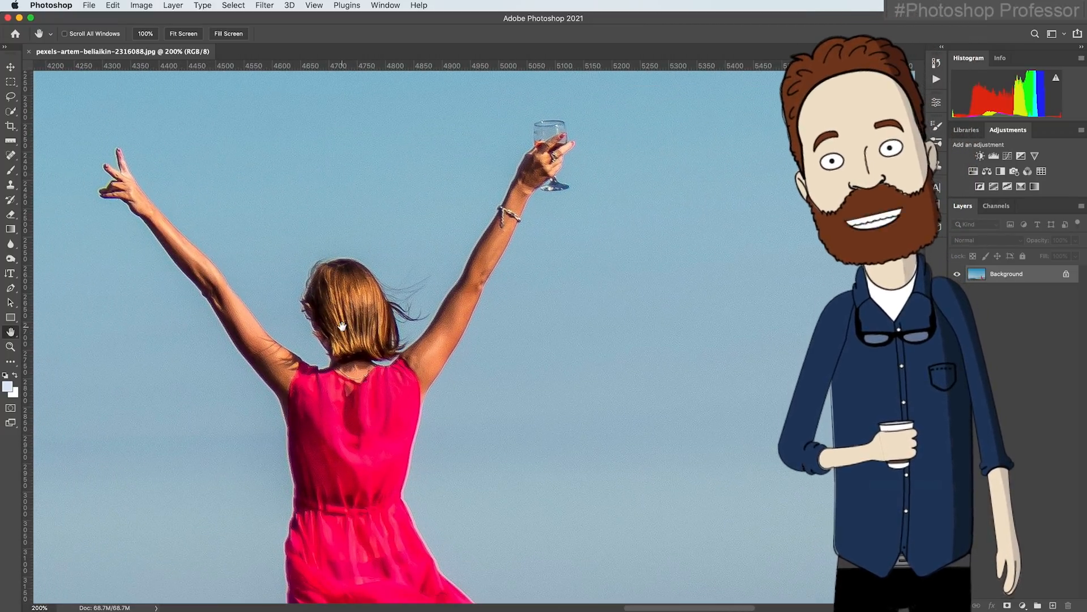
left_click(173, 38)
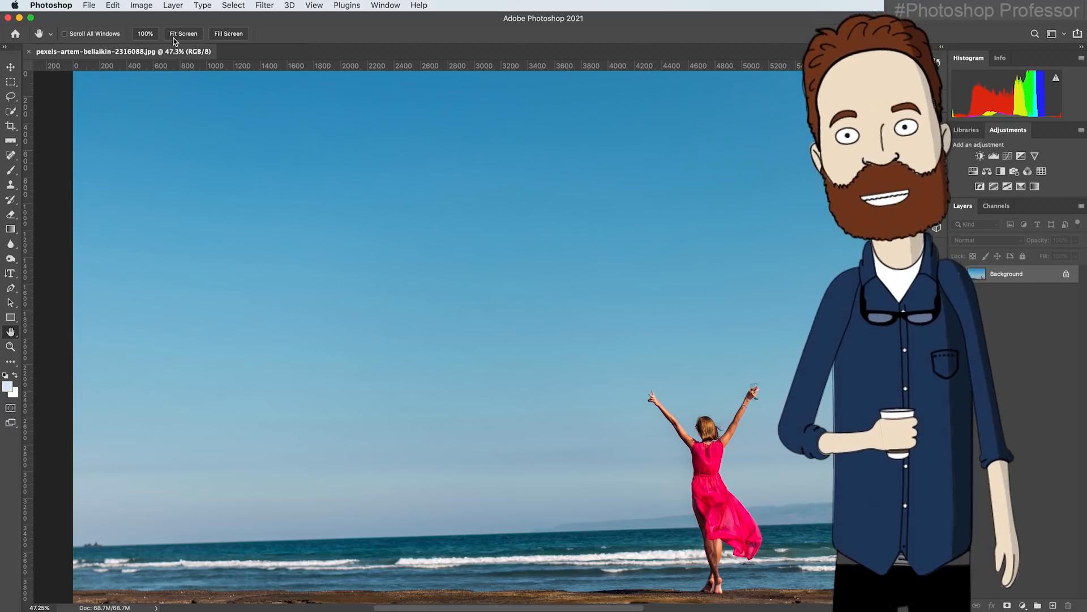
Zoom in on the sky beside the woman's raised arm to about 8320% with the Zoom tool
left_click(10, 347)
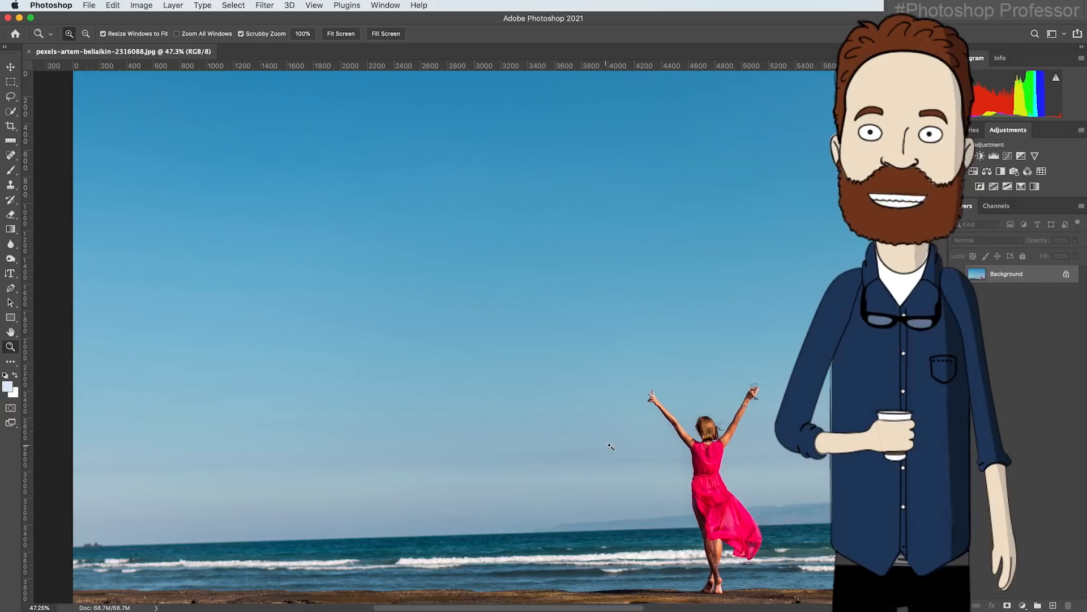
left_click(671, 439)
left_click_drag(671, 439, 671, 439)
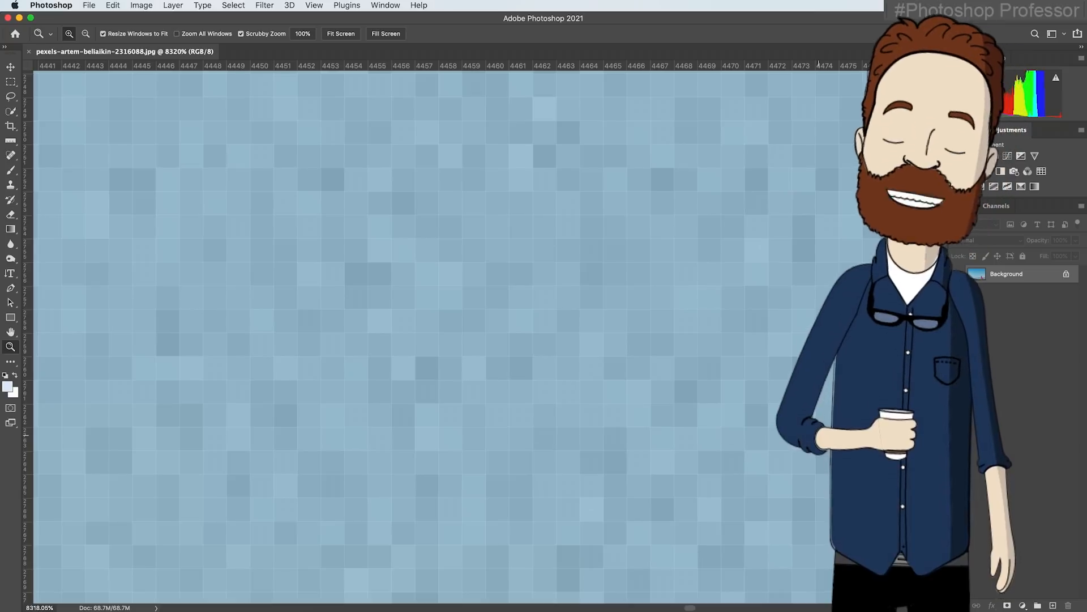
Pan with the temporary Hand tool to the pixels at the arm's edge, and fit the whole photo on screen again
key("space")
left_click_drag(819, 435, 100, 396)
left_click_drag(757, 380, 461, 453)
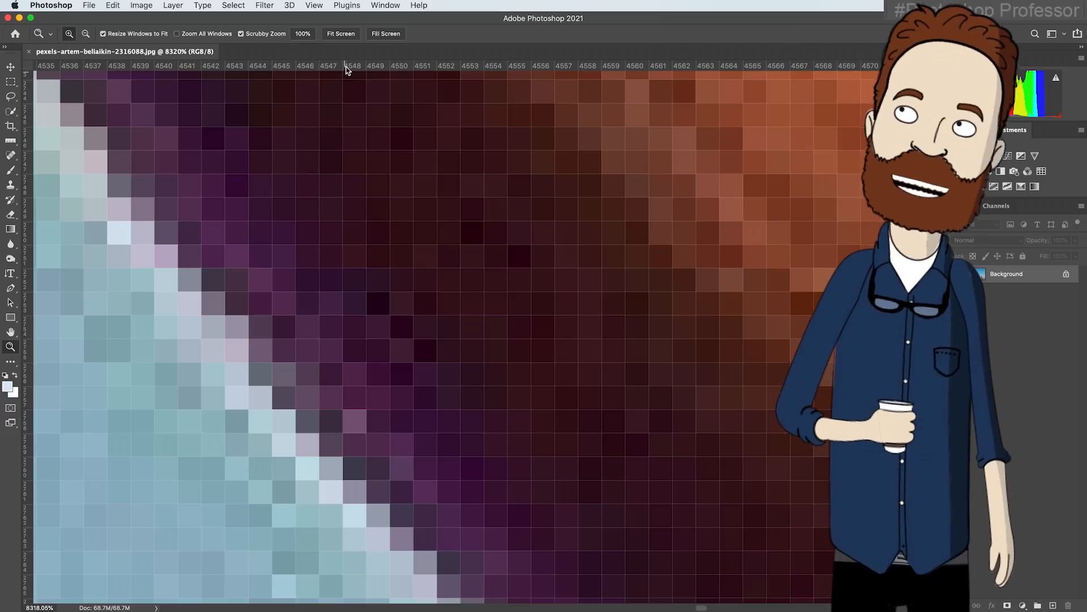
left_click(343, 34)
left_click(344, 34)
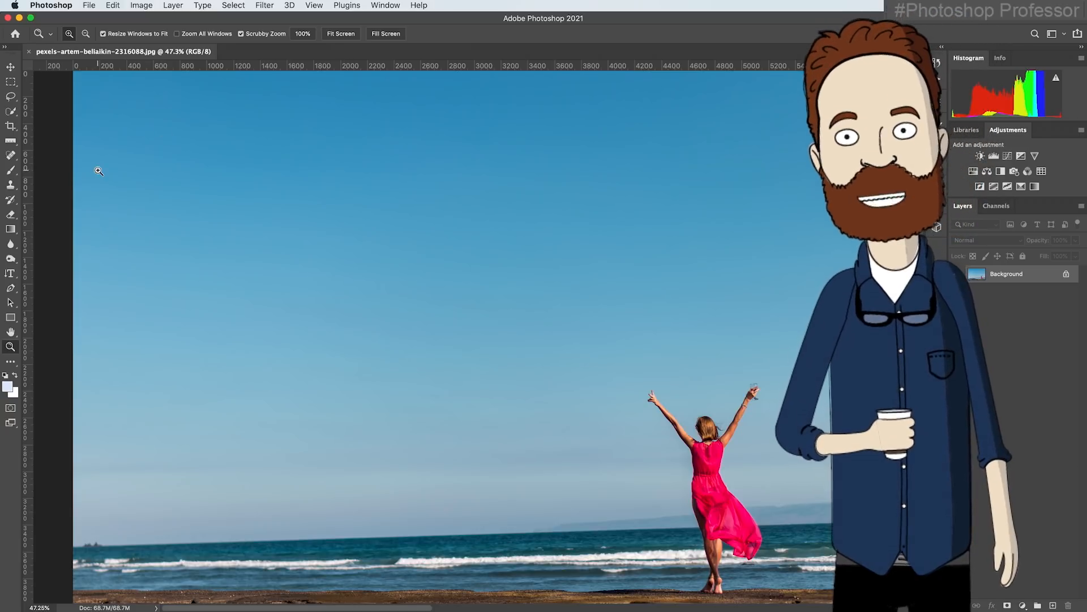
Reset the colors to default black and white and scribble large black loops across the sky with the Brush tool
left_click(11, 170)
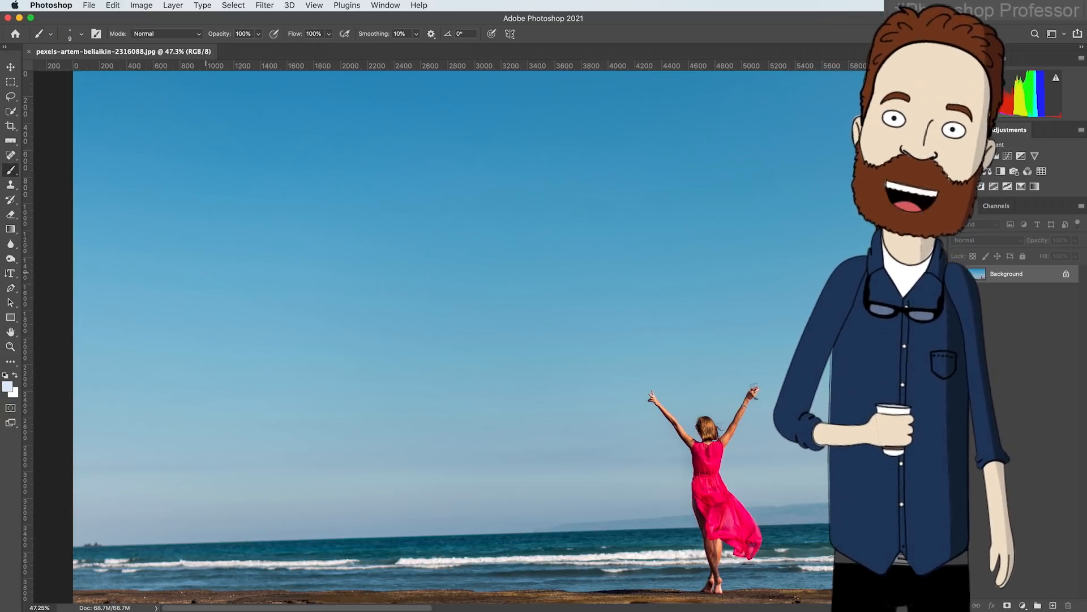
key("d")
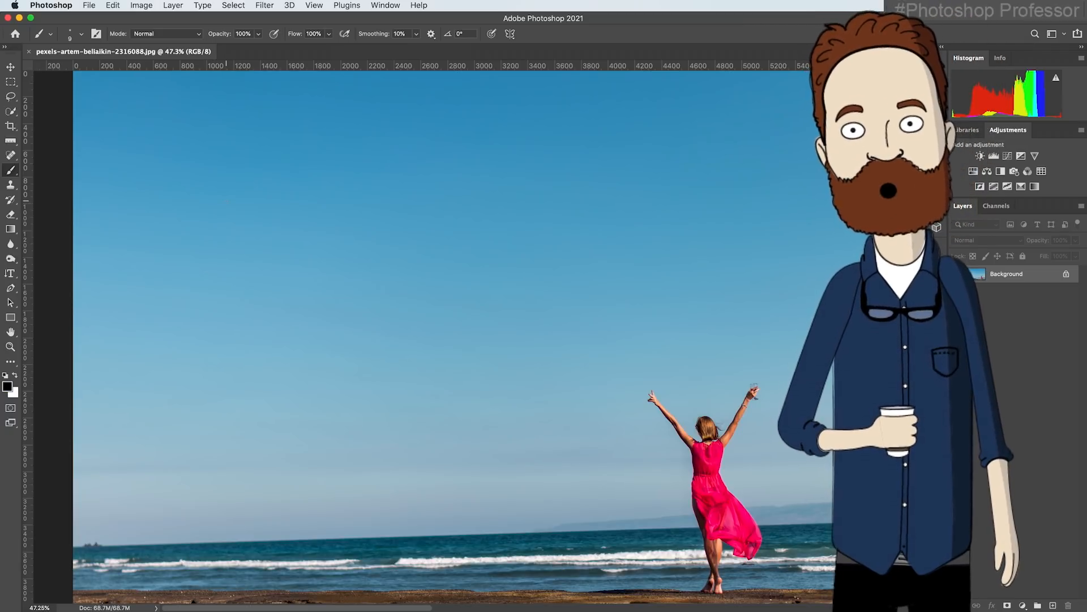
mouse_move(224, 191)
left_mouse_down()
mouse_move(309, 197)
mouse_move(218, 320)
mouse_move(475, 286)
mouse_move(137, 318)
left_mouse_up()
mouse_move(183, 242)
left_mouse_down()
mouse_move(450, 395)
mouse_move(407, 181)
mouse_move(373, 420)
mouse_move(210, 227)
mouse_move(497, 294)
mouse_move(418, 207)
mouse_move(457, 397)
mouse_move(380, 246)
mouse_move(367, 174)
mouse_move(404, 359)
left_mouse_up()
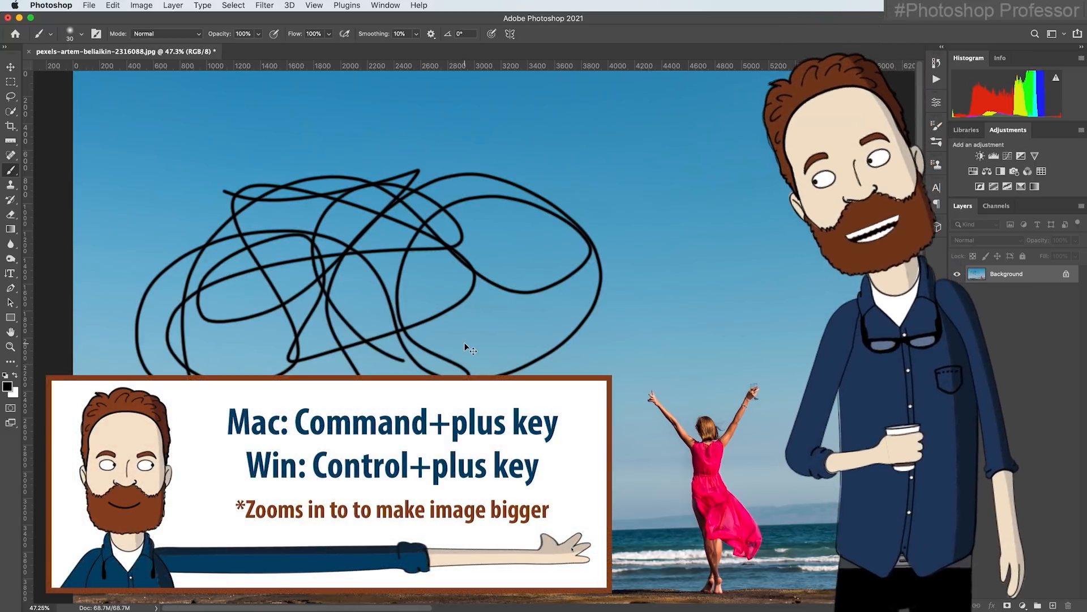
Zoom in on the scribbled sky in steps to 700% while keeping the Brush tool active
key("super+plus")
key("super+plus")
key("super+plus")
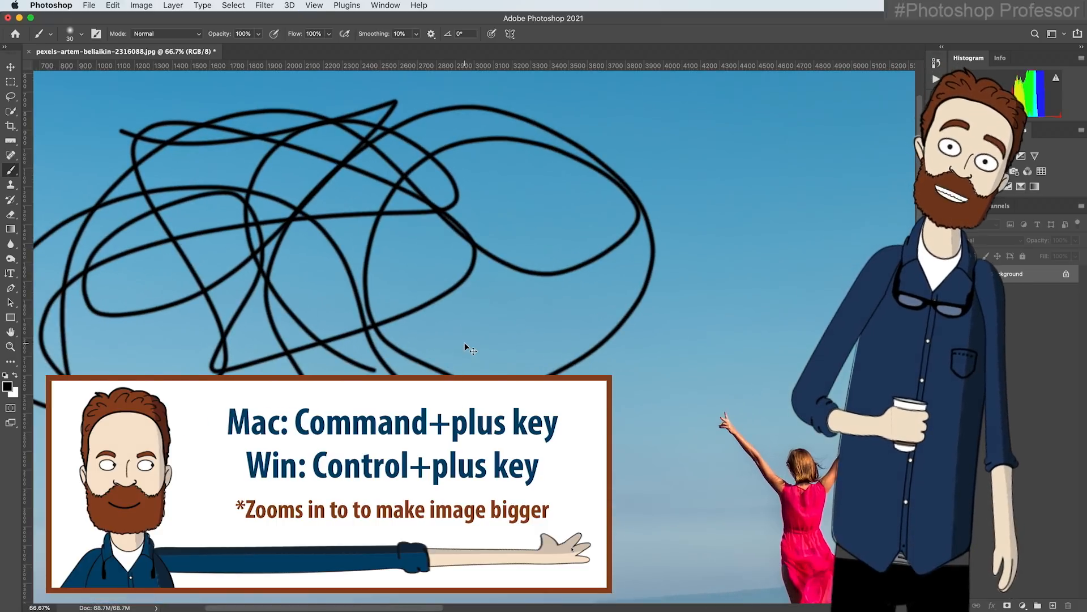
key("super+plus")
key("super+plus")
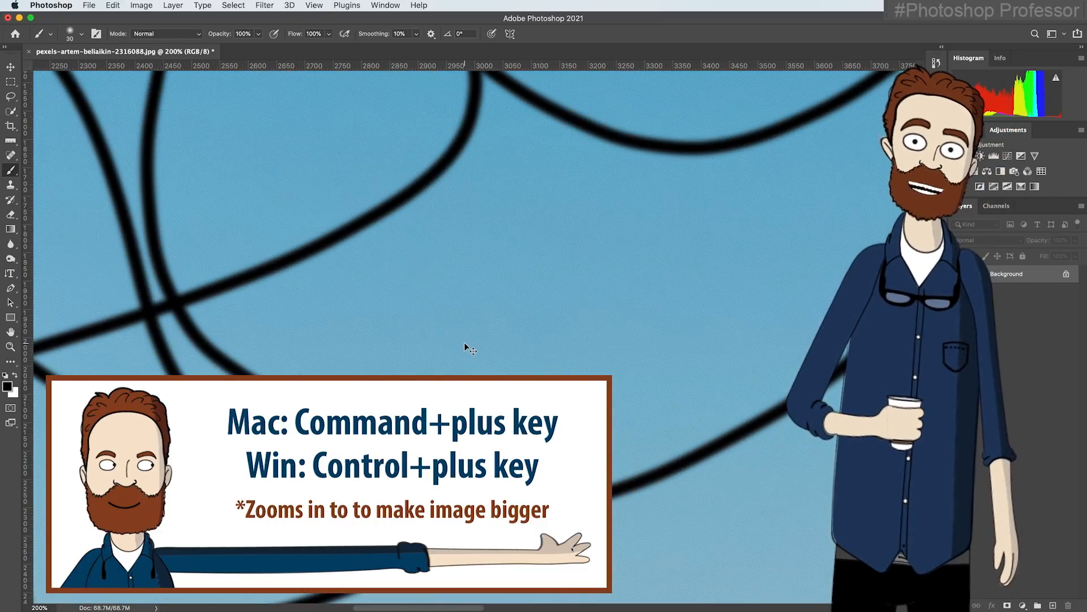
key("super+plus")
key("super+plus")
key("super+plus")
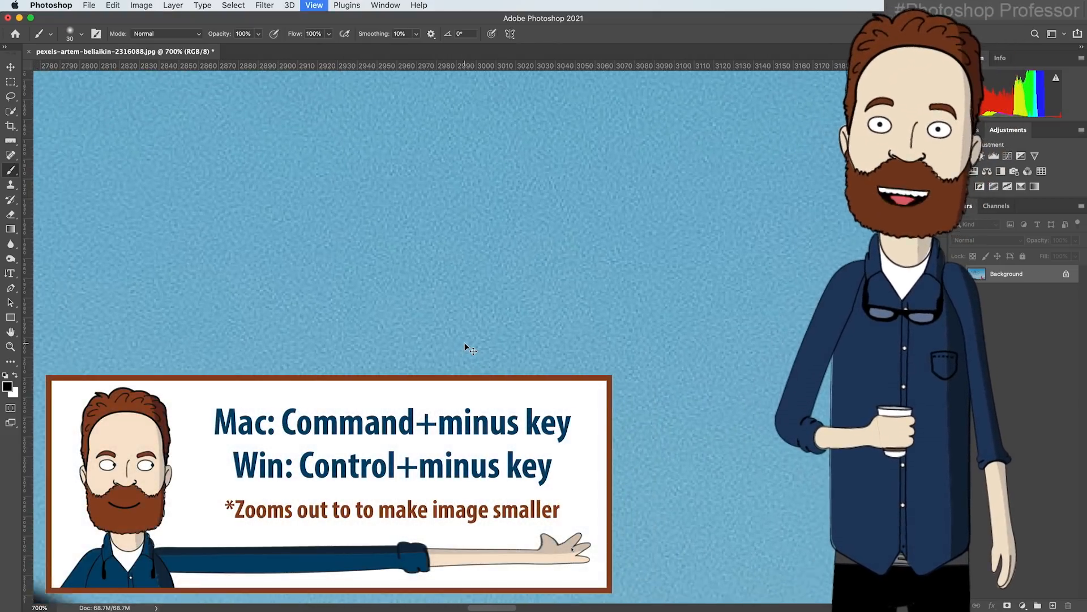
Zoom out of the scribbled photo in steps to 16.7% while keeping the Brush tool active
key("super+minus")
key("super+minus")
key("super+minus")
key("super+minus")
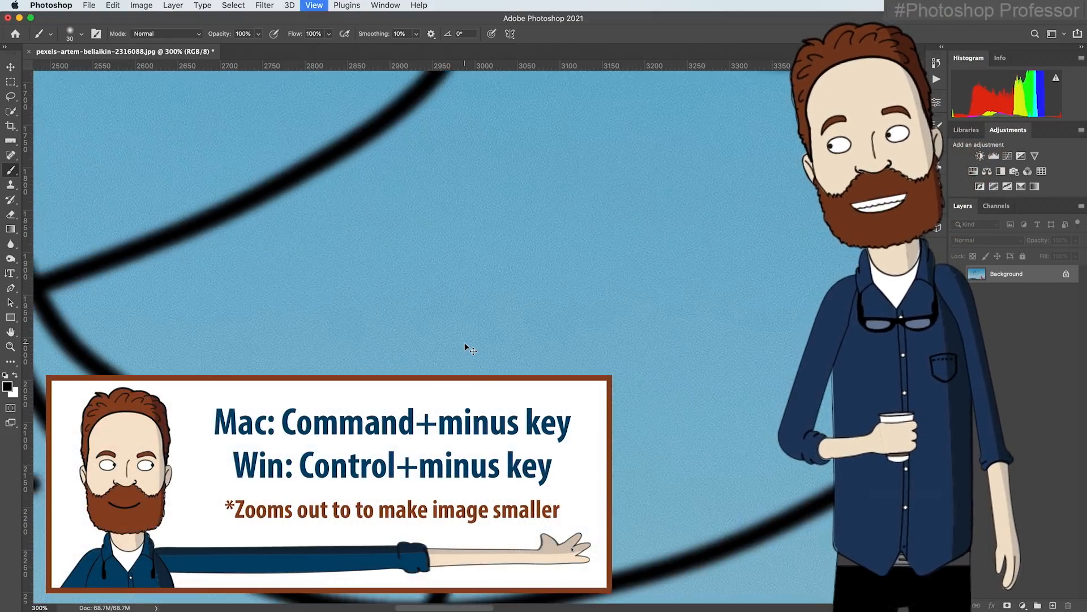
key("super+minus")
key("super+minus")
key("super+minus")
key("super+minus")
key("super+minus")
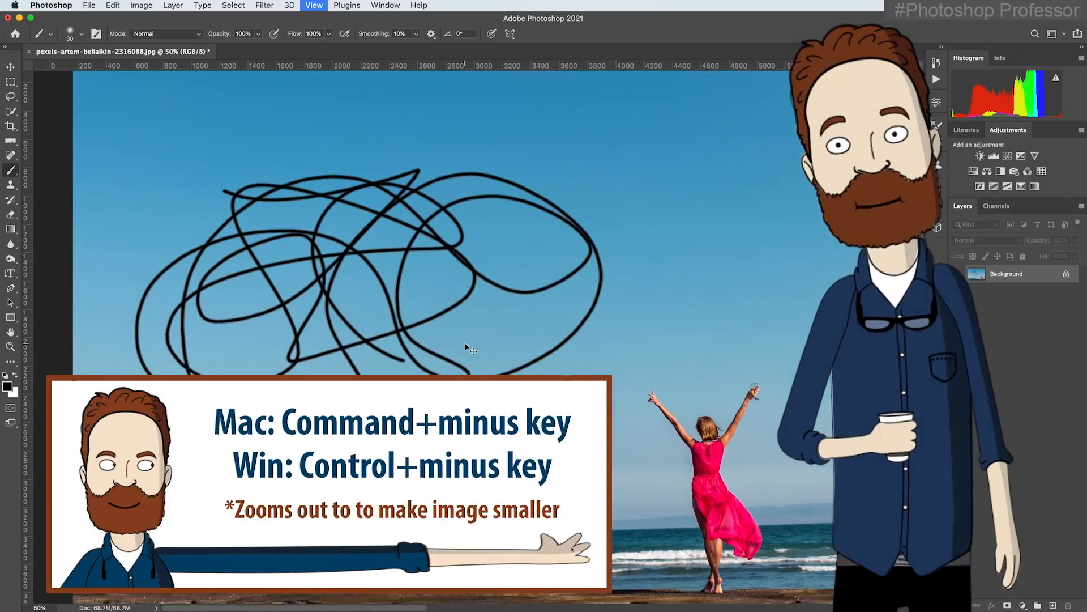
key("super+minus")
key("super+minus")
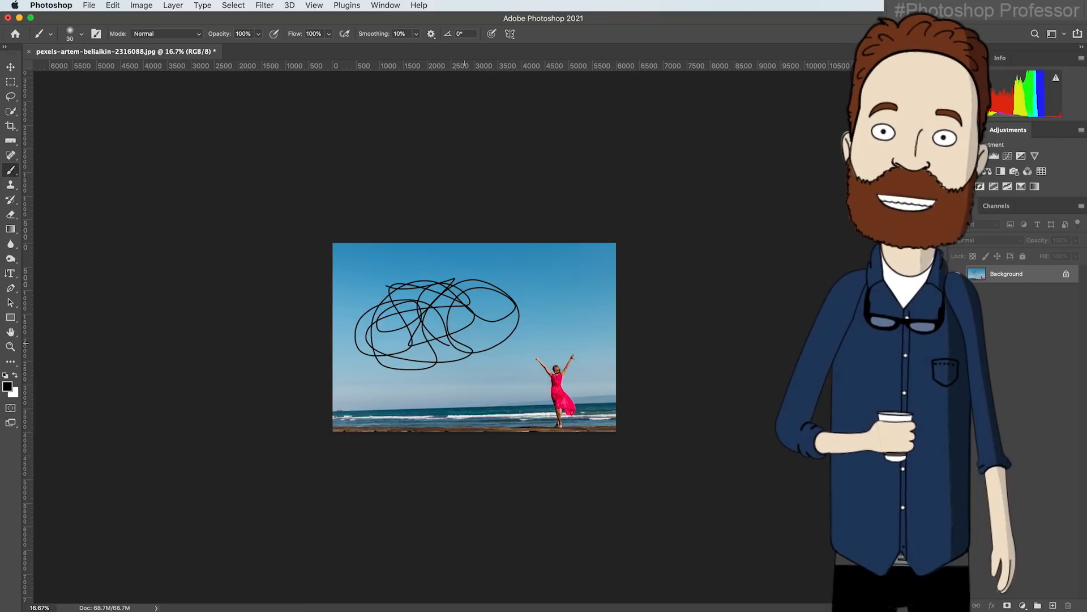
Fit the scribbled photo on screen, pan it with the temporary Hand tool, and fit it on screen again
key("super+0")
key("space")
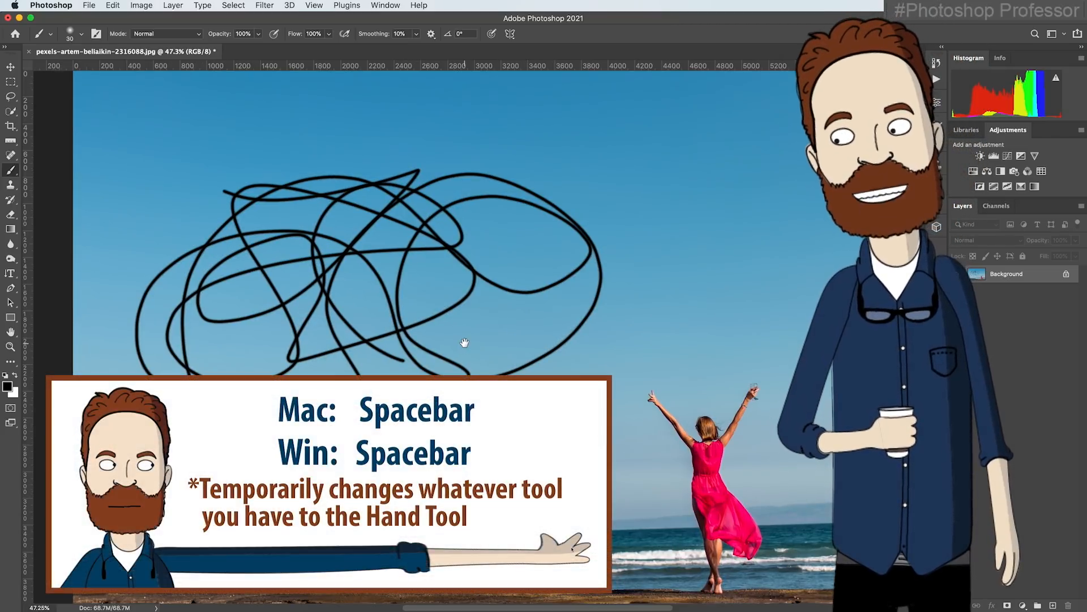
left_click_drag(464, 343, 428, 373)
key("super+o")
left_click(732, 346)
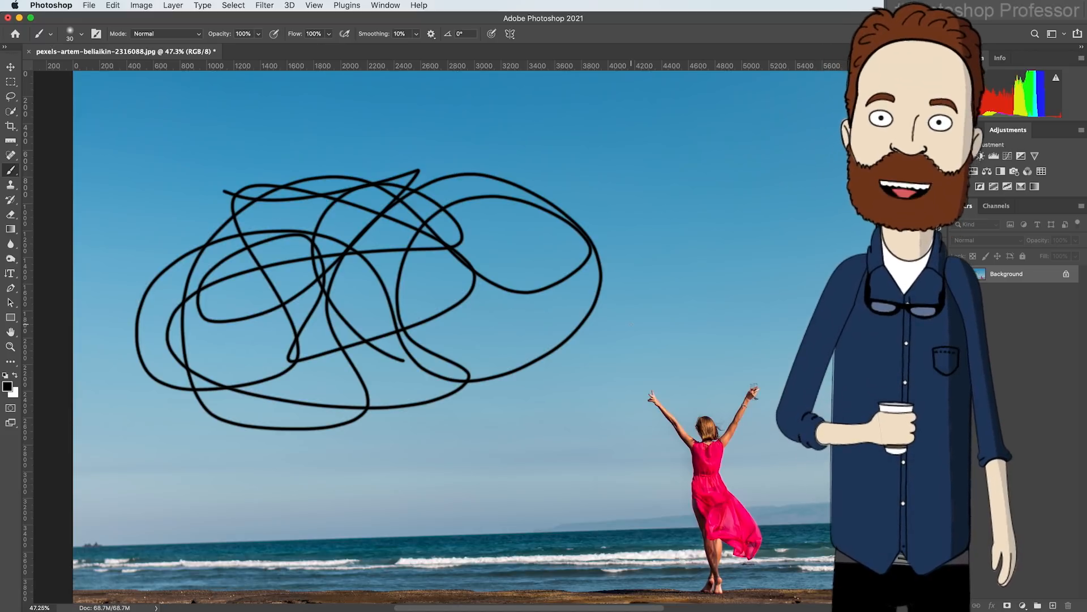
Undo the brush scribble on the sky and close the beach photo
key("super+z")
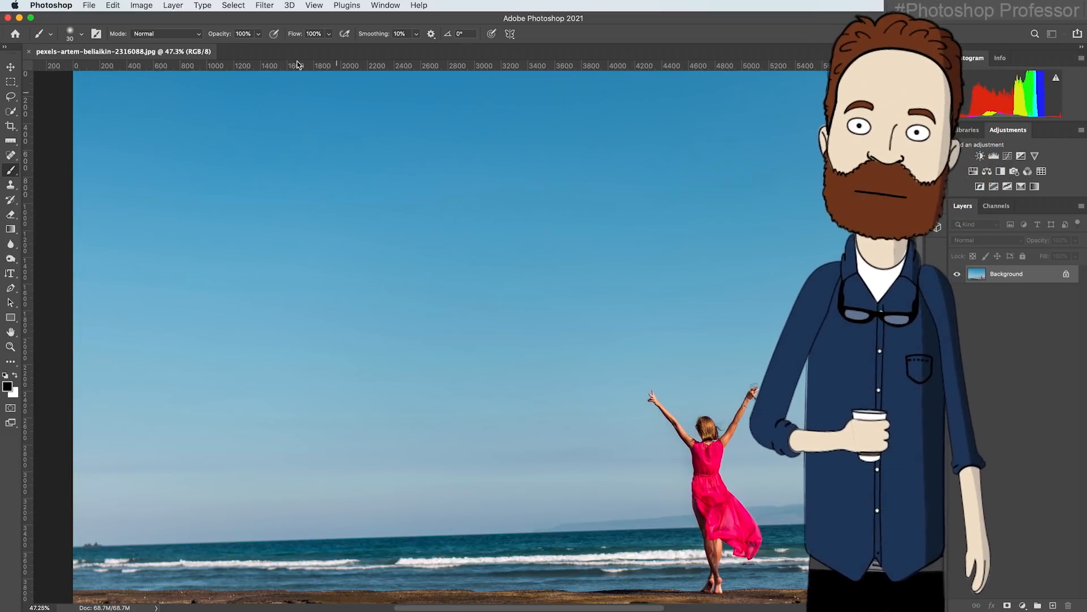
left_click(89, 5)
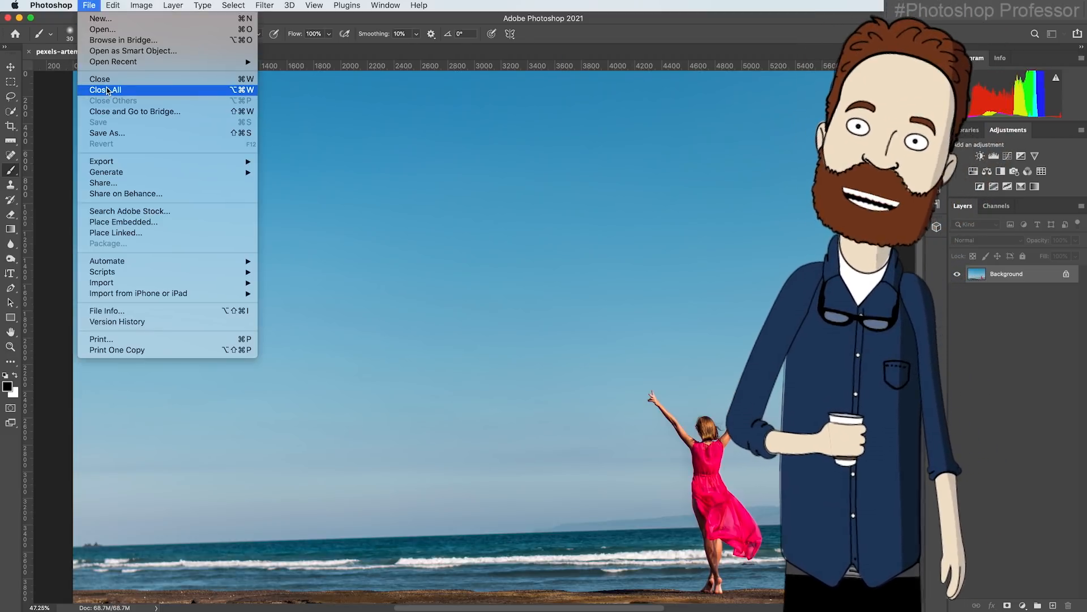
left_click(104, 82)
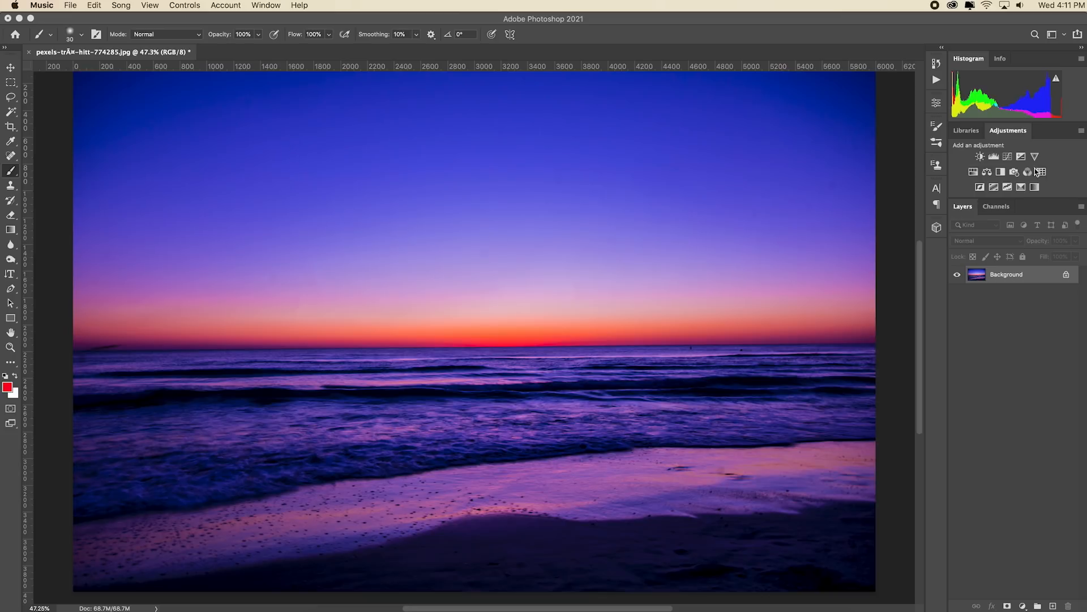
Add a Levels adjustment layer to the sunset photo, setting the highlight input to 213 and raising the shadow input slightly
left_click(994, 158)
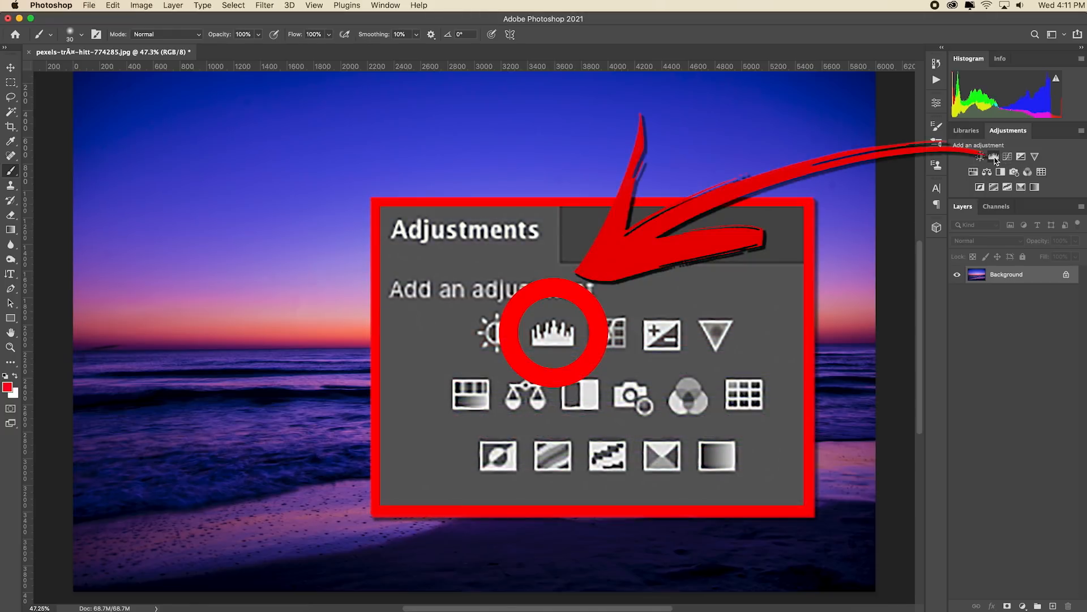
left_click_drag(910, 220, 895, 220)
left_click_drag(824, 220, 837, 221)
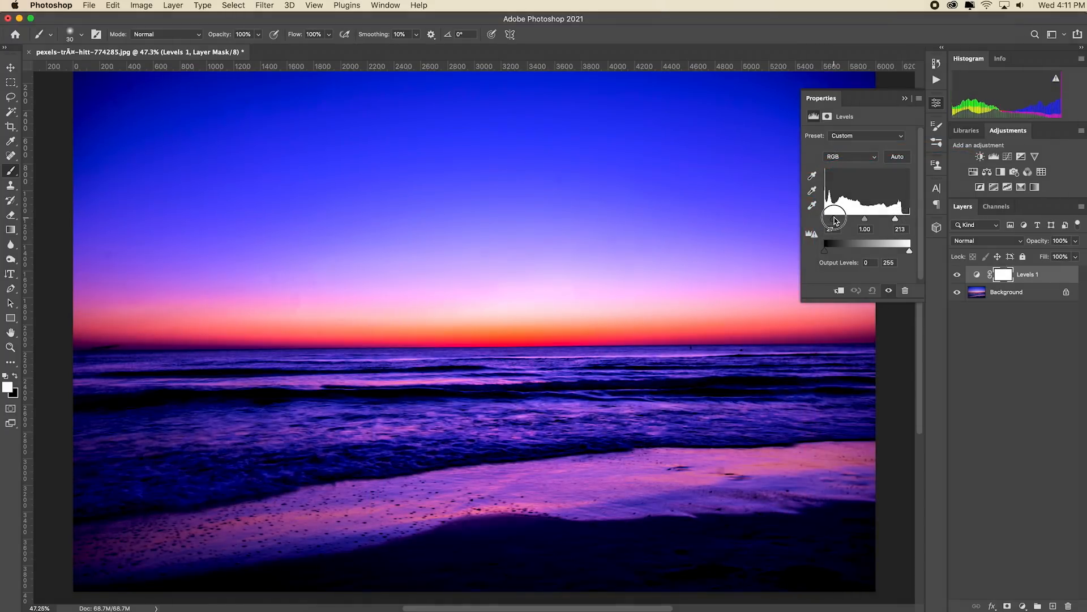
left_click(906, 99)
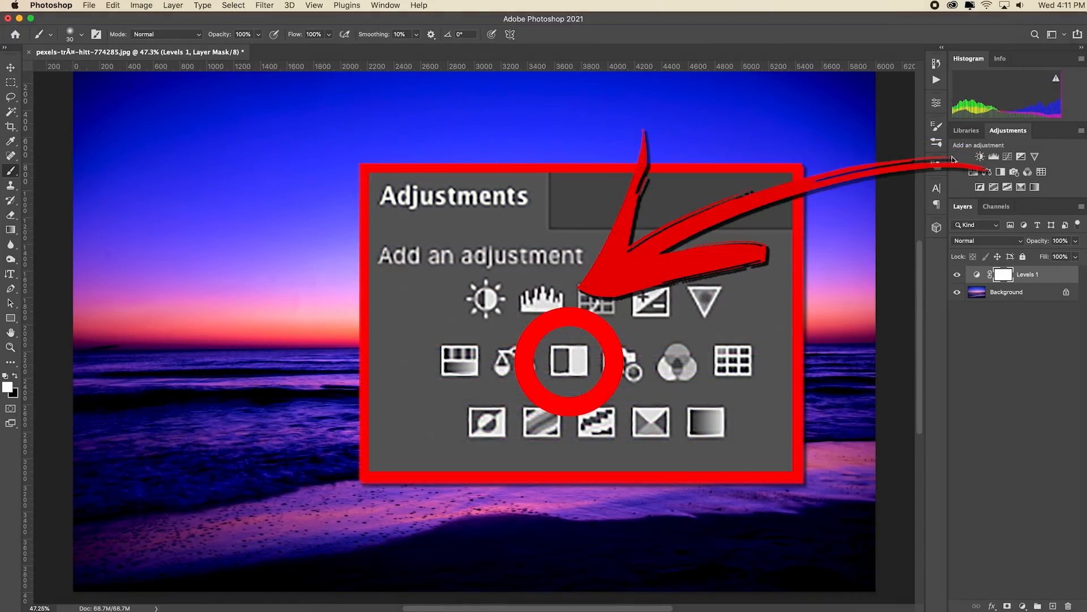
Add a Black & White adjustment layer to the sunset photo and set Blues to 62
left_click(1000, 172)
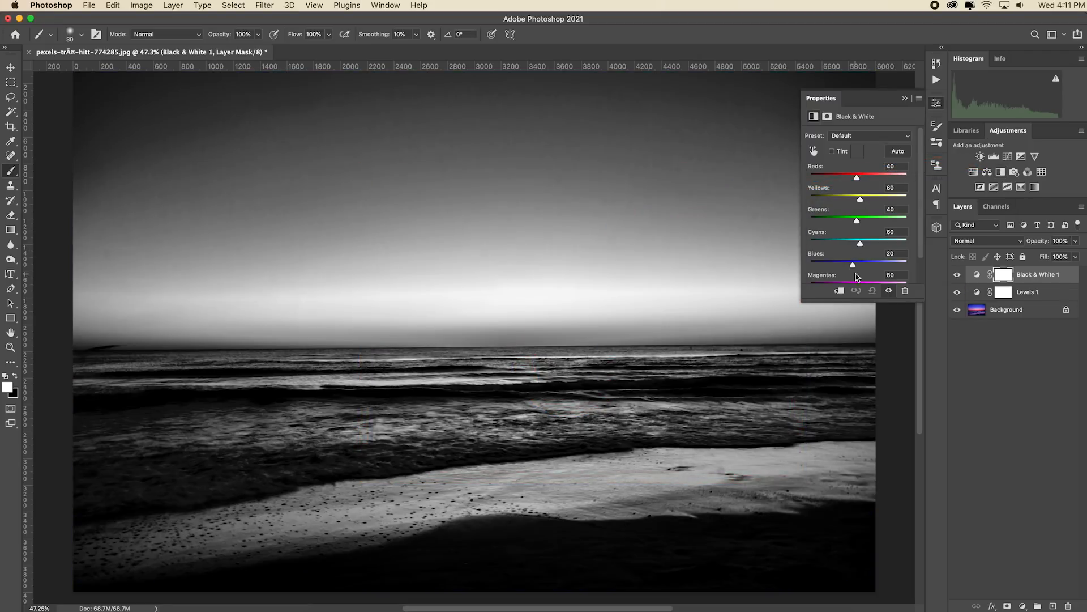
left_click_drag(854, 265, 862, 265)
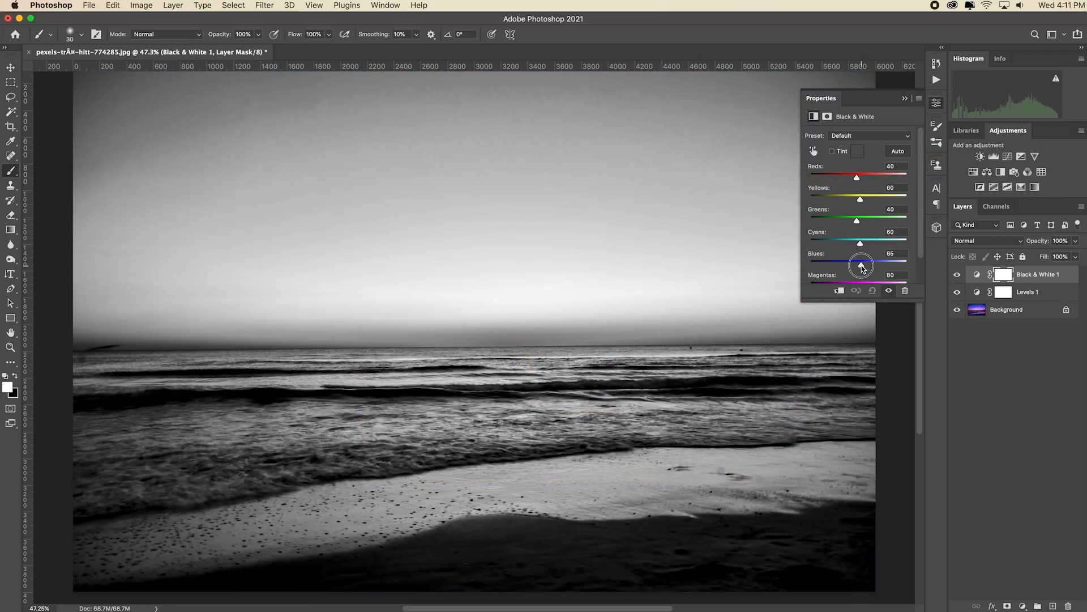
left_click(905, 99)
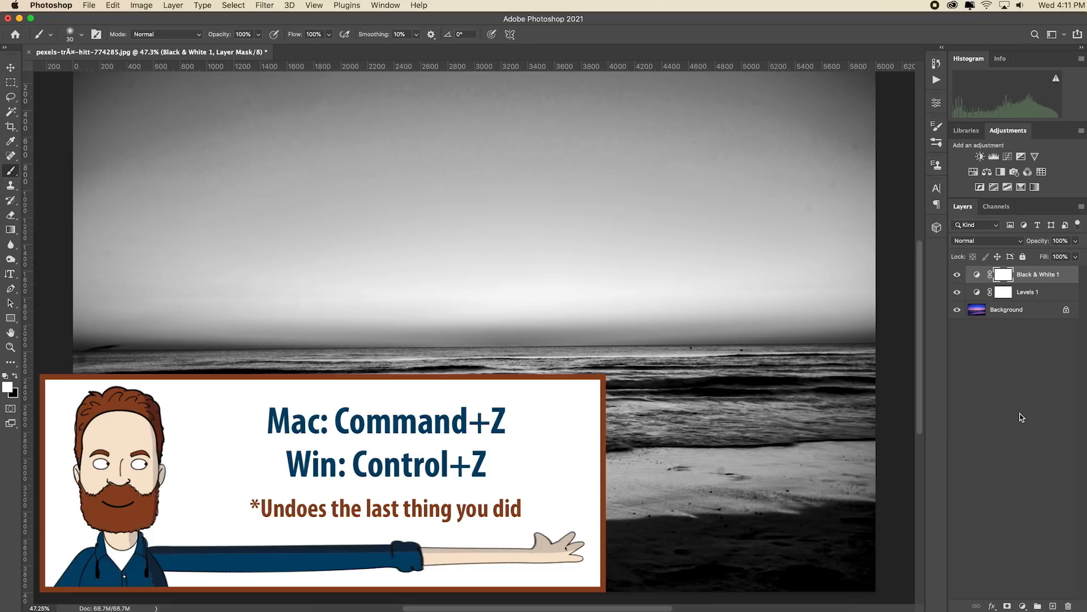
Undo the last Black & White change and the adjustment layer itself, and redo both
key("super+z")
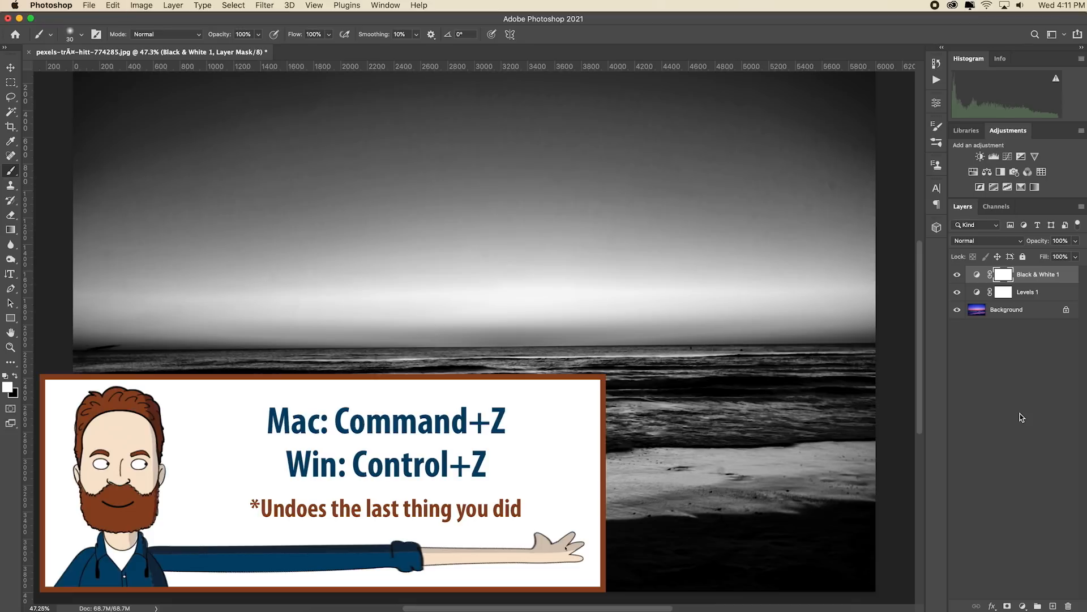
key("super+z")
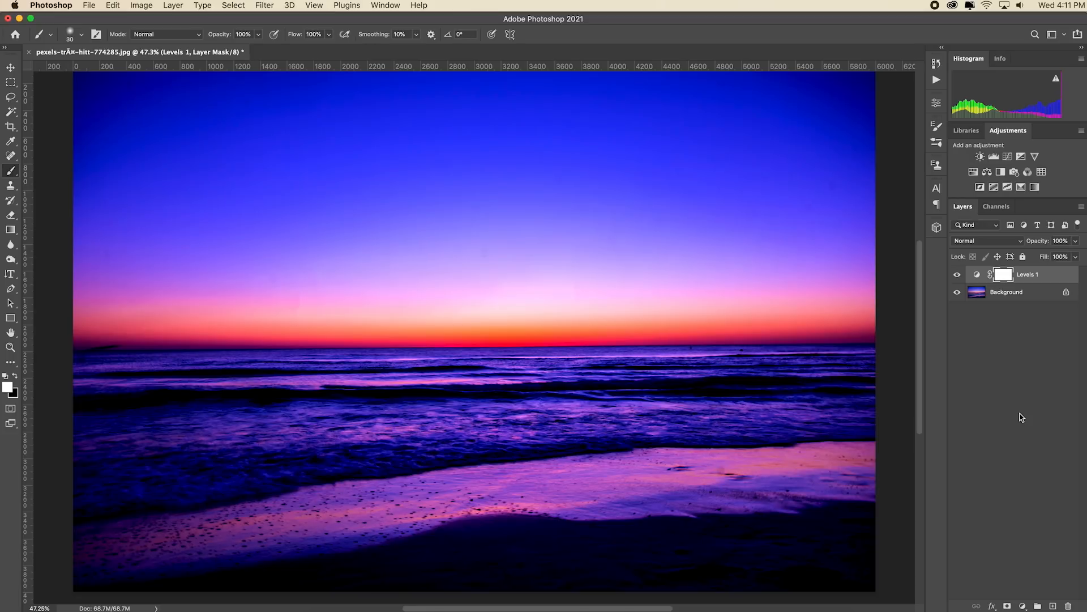
key("shift+super+z")
key("shift+super+z")
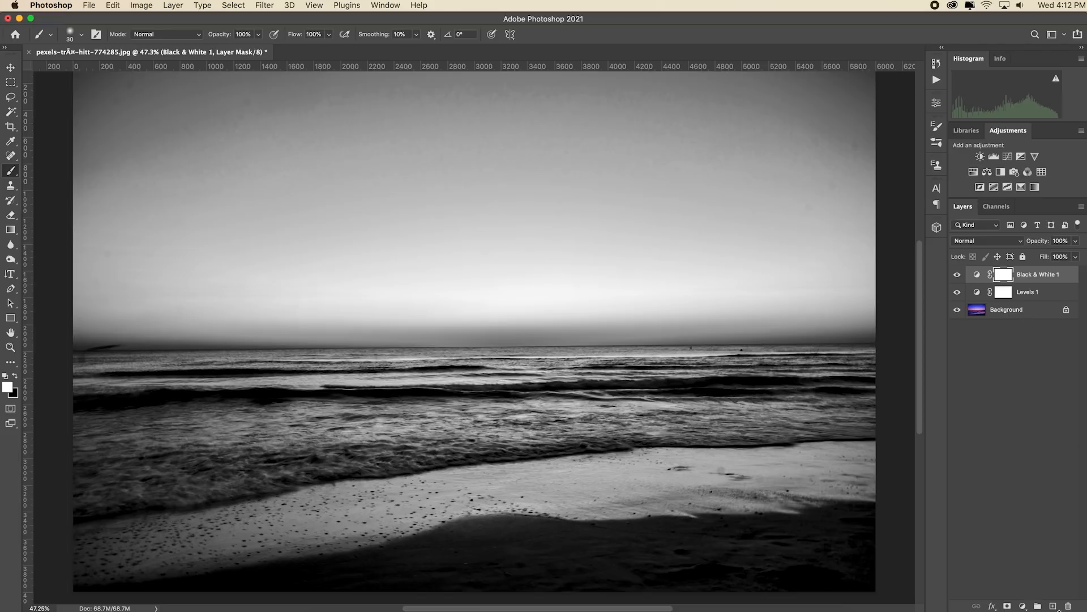
Add a new blank layer above the Black & White adjustment, undo the new layer and redo it
left_click(1053, 606)
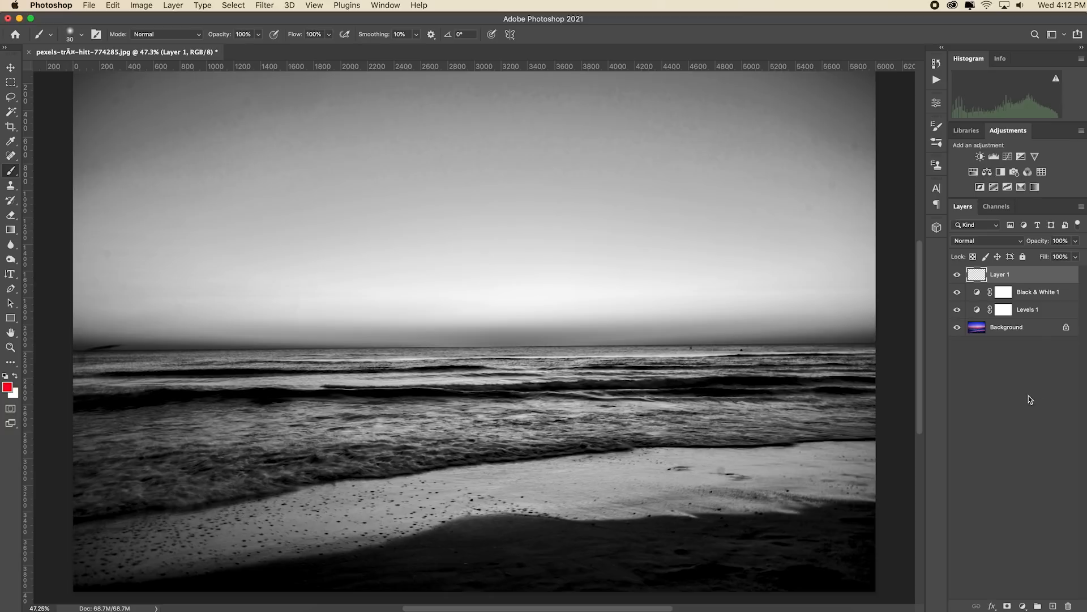
left_click(113, 5)
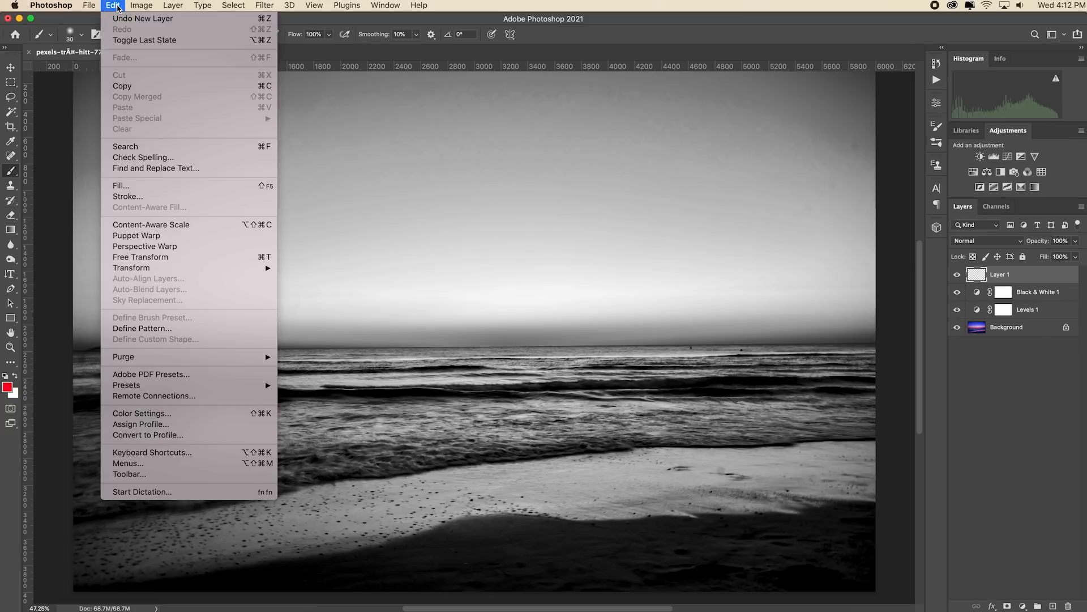
left_click(150, 18)
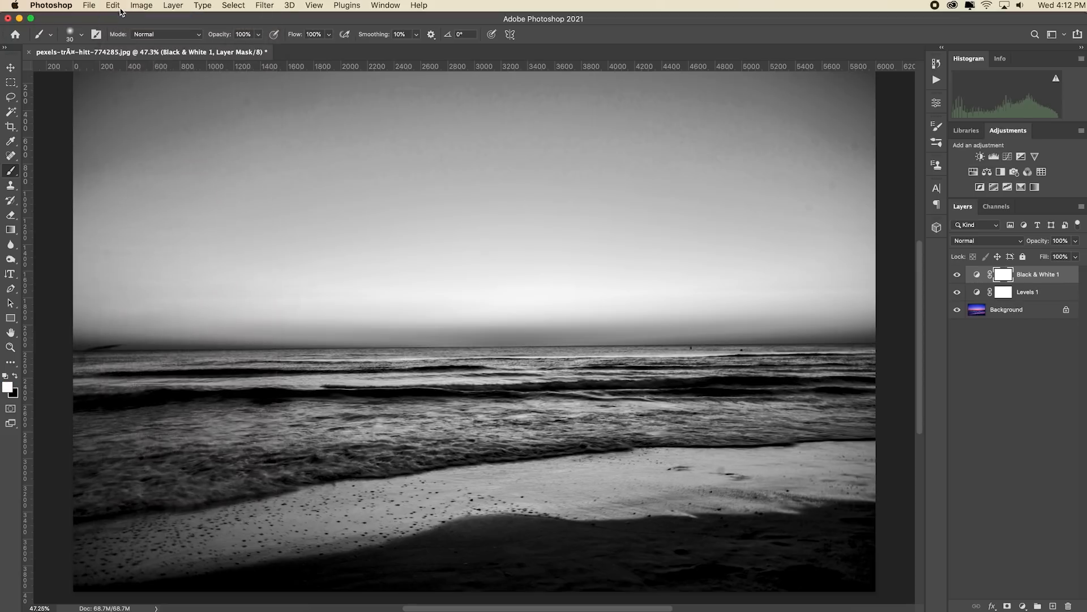
left_click(113, 5)
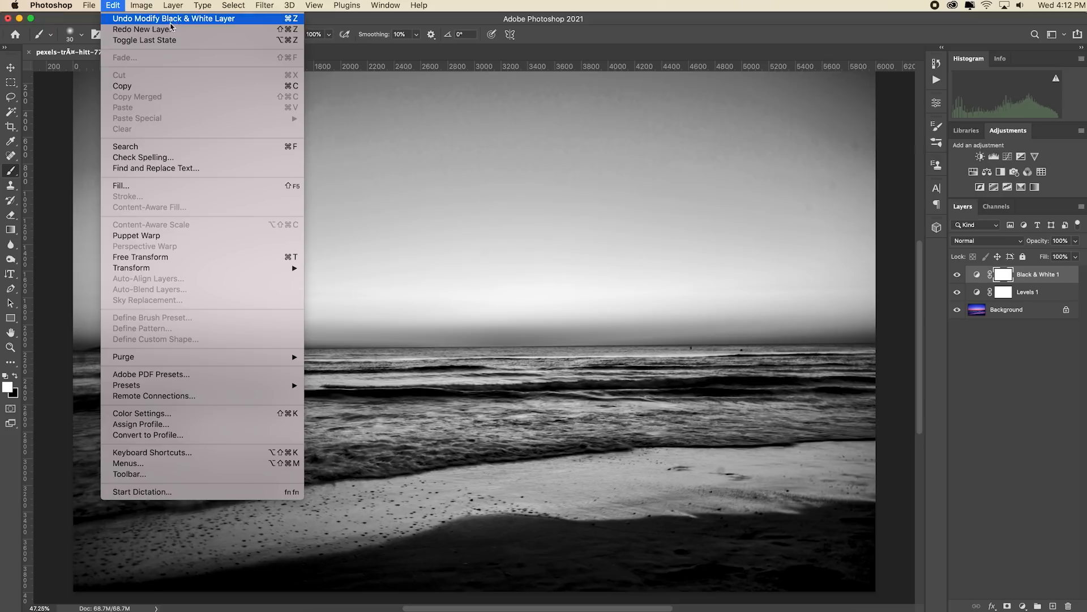
left_click(171, 30)
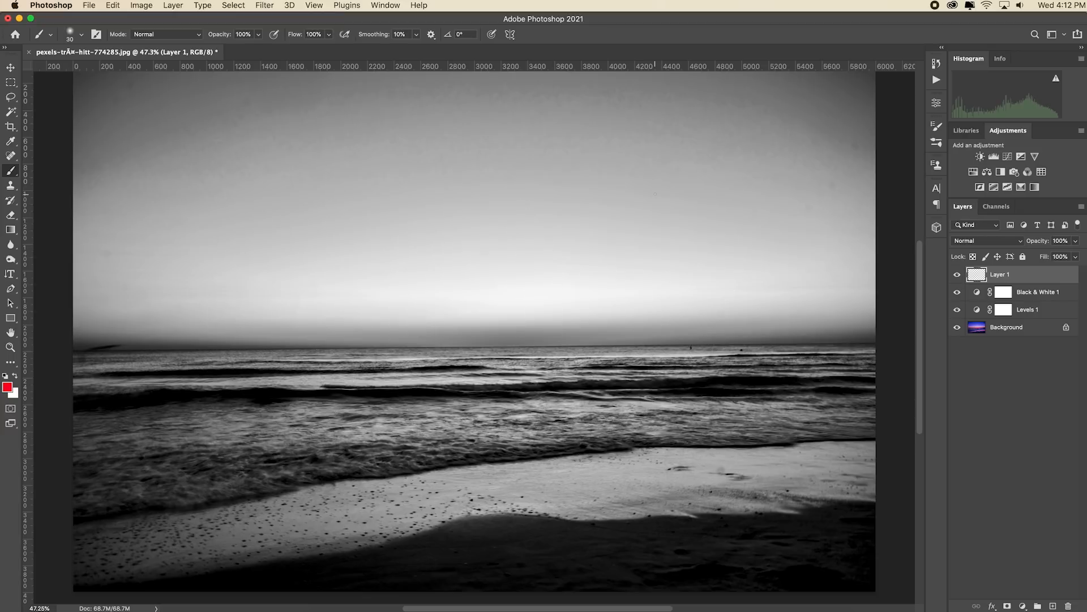
Show the History panel, hide it and show it again, and make the panel slightly taller
left_click(940, 67)
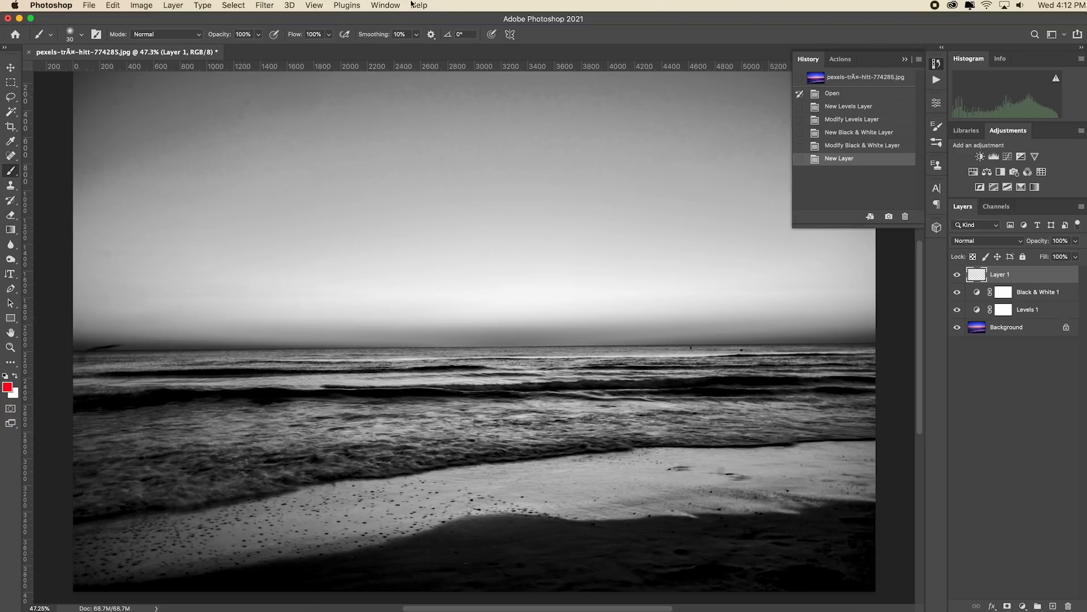
left_click(391, 5)
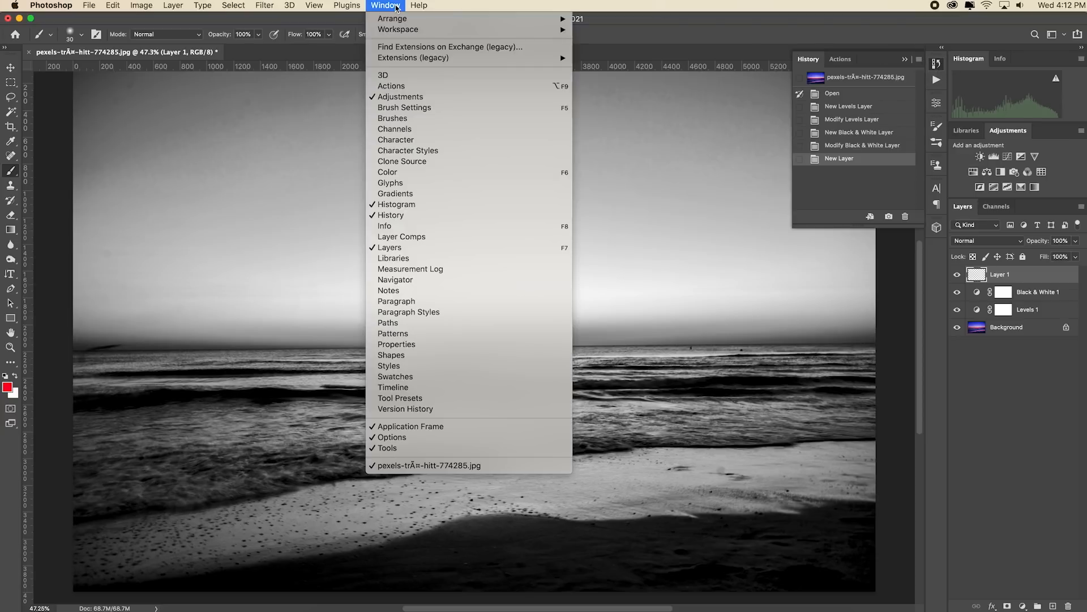
left_click(467, 216)
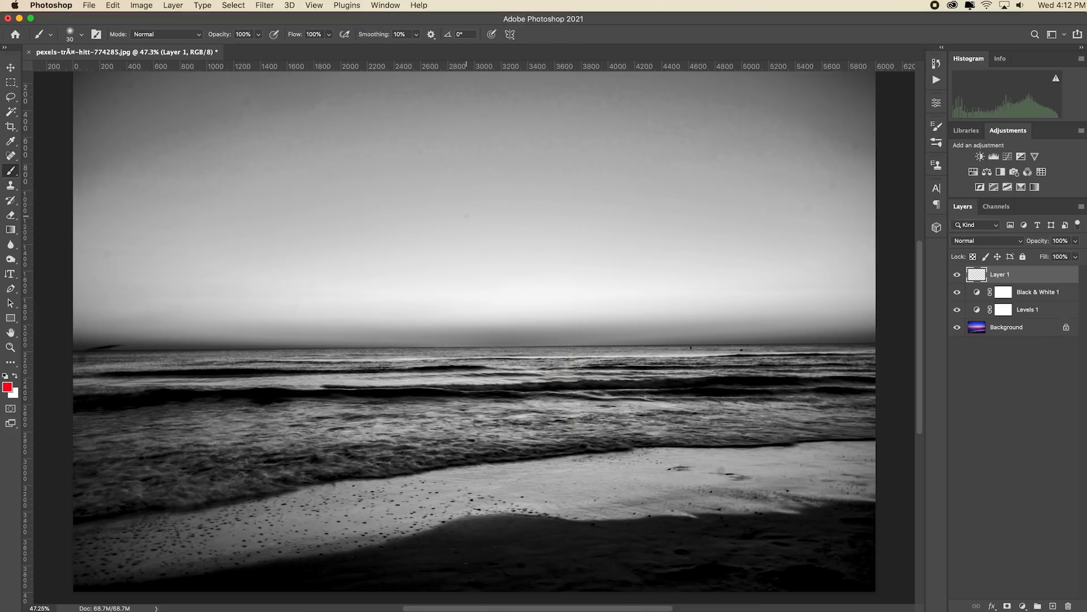
left_click(385, 5)
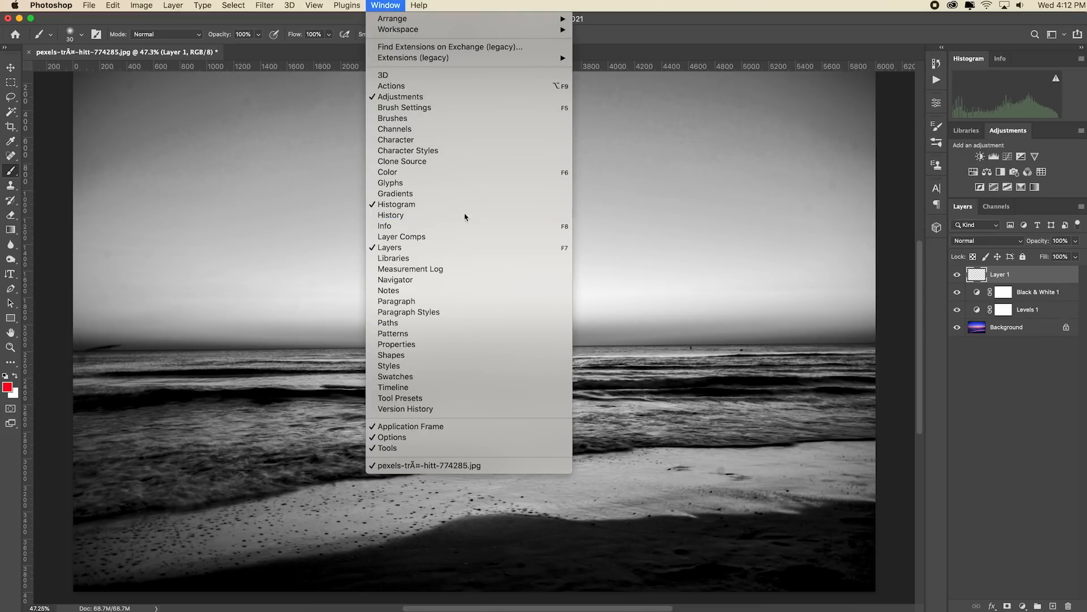
left_click(465, 216)
left_click_drag(837, 227, 831, 256)
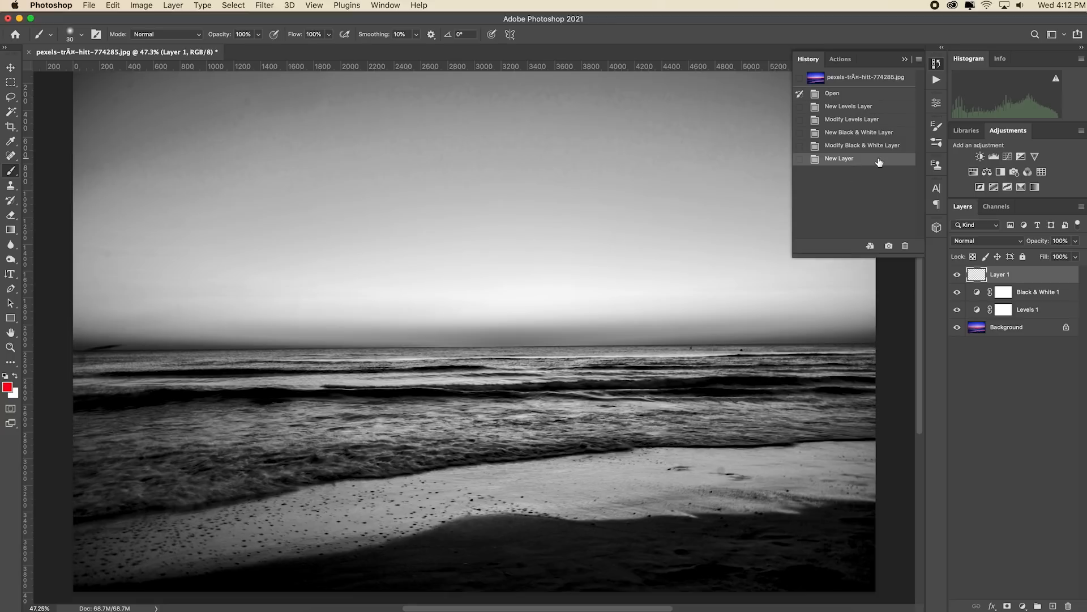
Revert the sunset photo to its Open history state and step forward through each state to New Layer
left_click(897, 94)
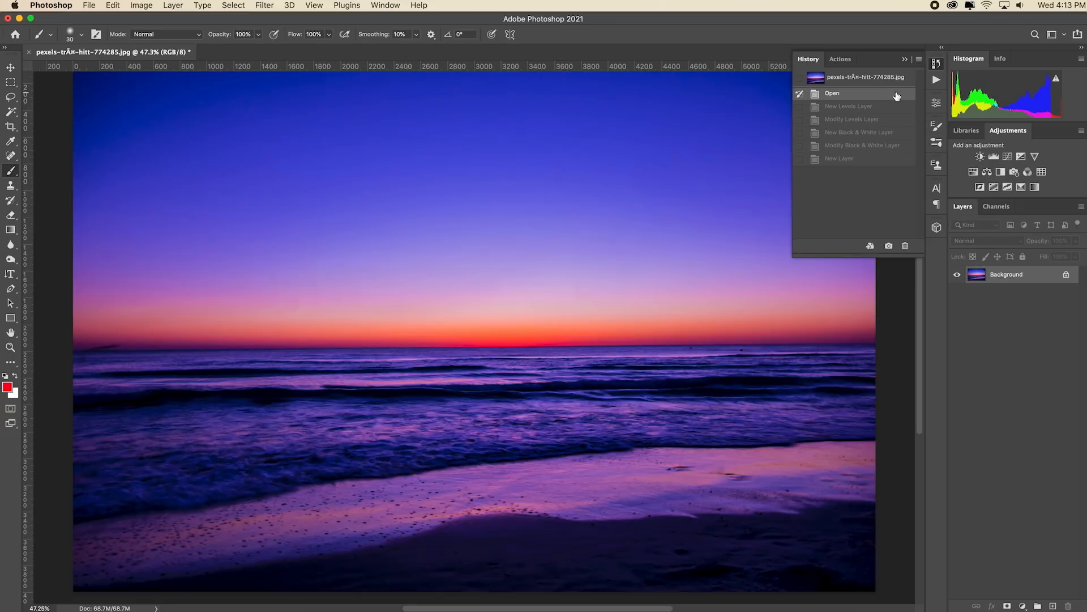
left_click(893, 107)
left_click(893, 122)
left_click(894, 134)
left_click(893, 146)
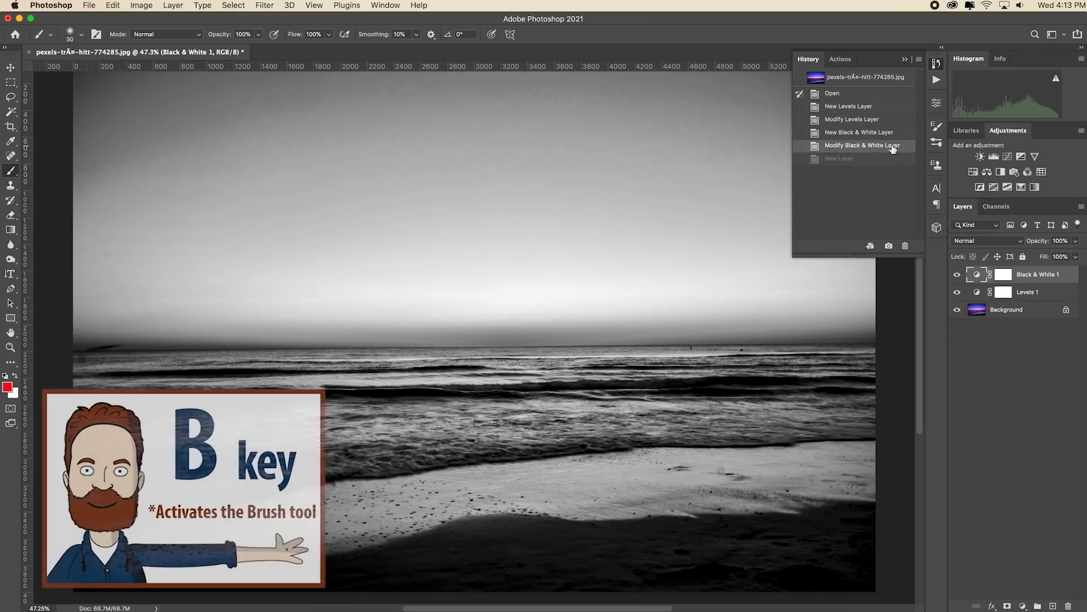
left_click(892, 158)
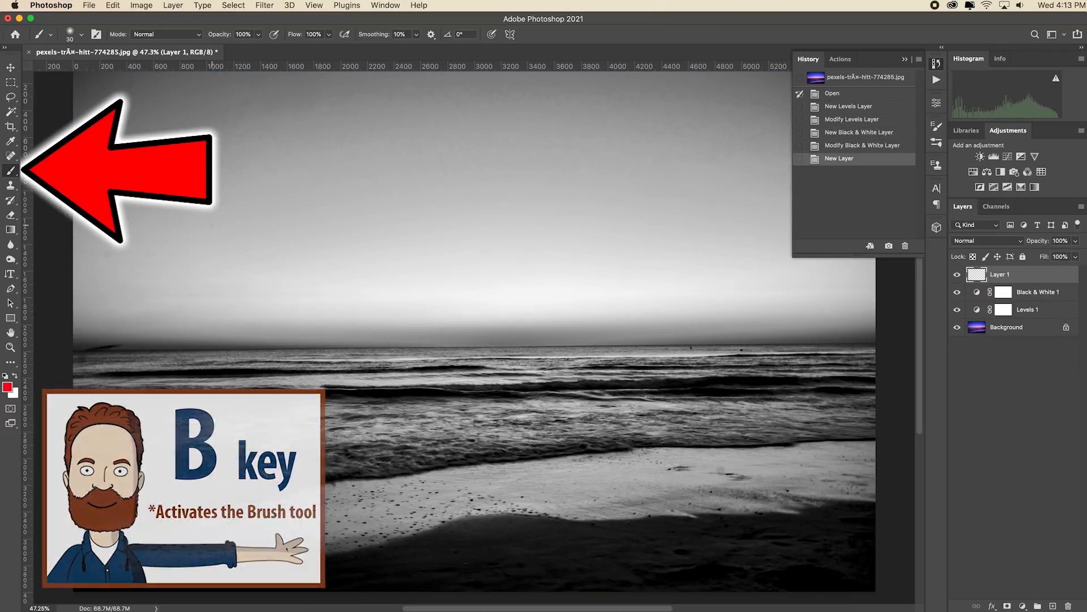
Paint two crossing red brush strokes on Layer 1 and undo back to the Modify Levels Layer state
left_click_drag(276, 150, 600, 524)
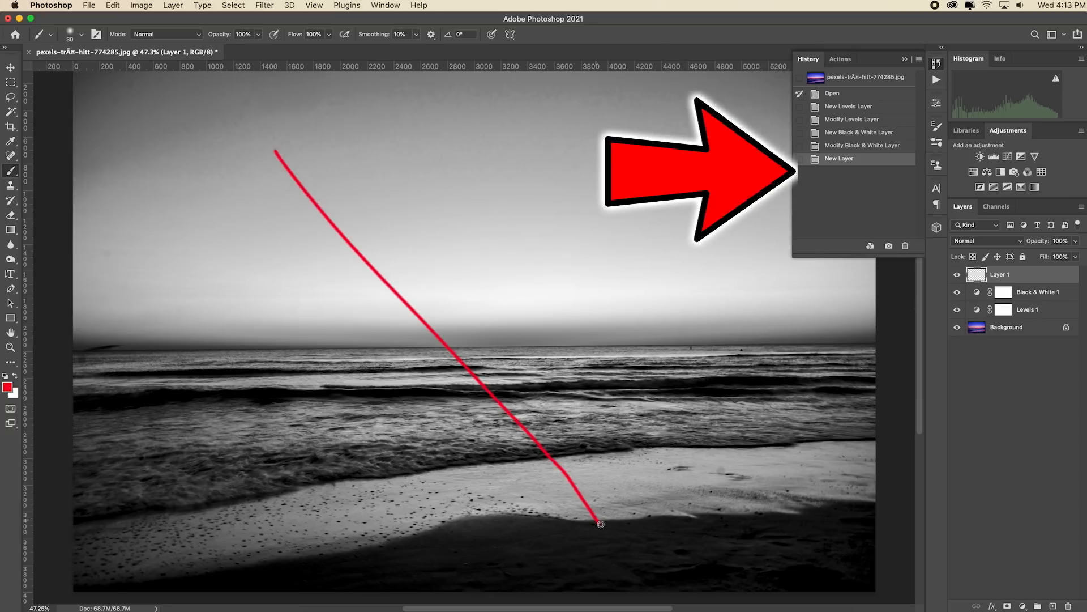
mouse_move(577, 196)
left_mouse_down()
mouse_move(295, 379)
mouse_move(184, 492)
left_mouse_up()
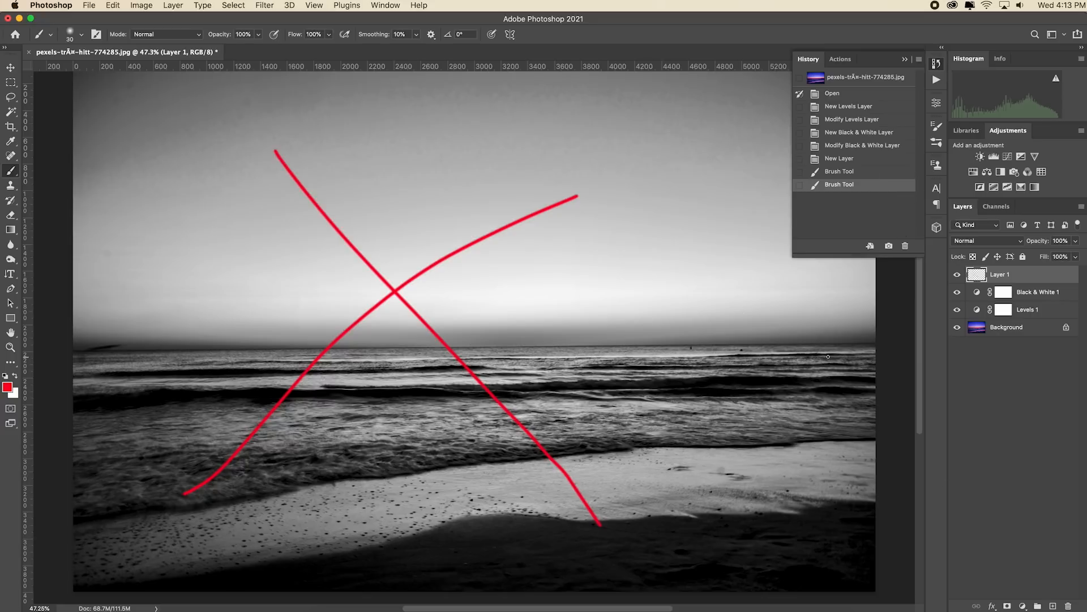
key("super+z")
key("super+z")
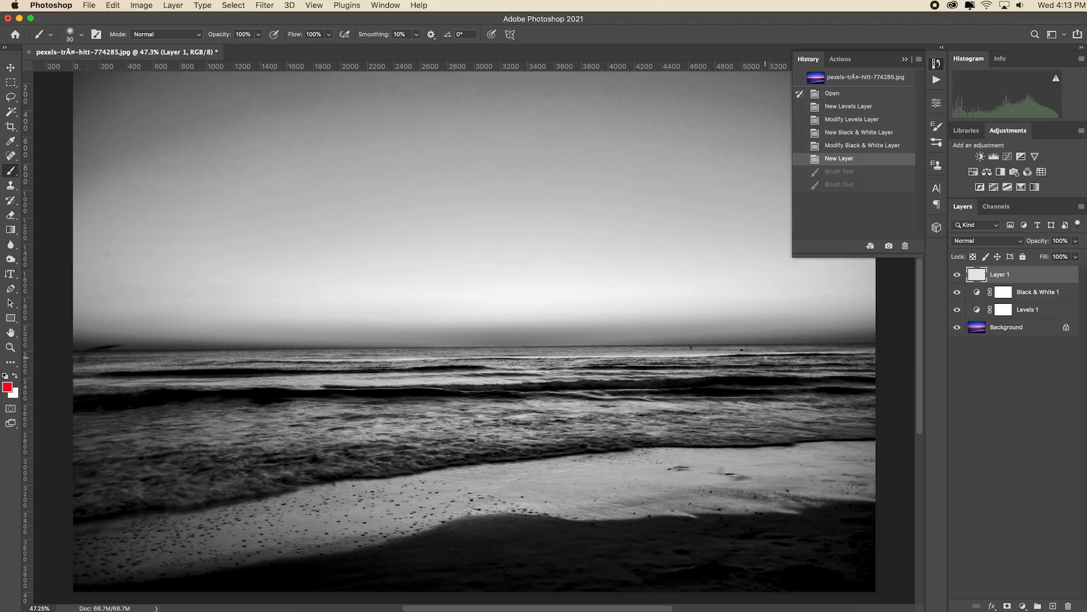
key("super+z")
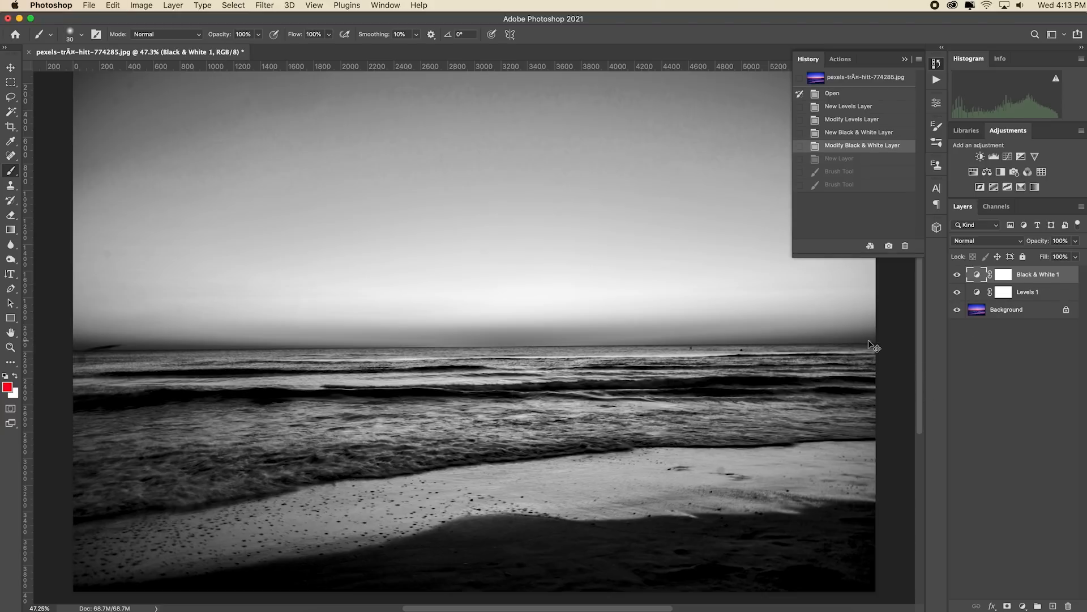
key("super+z")
key("super+z")
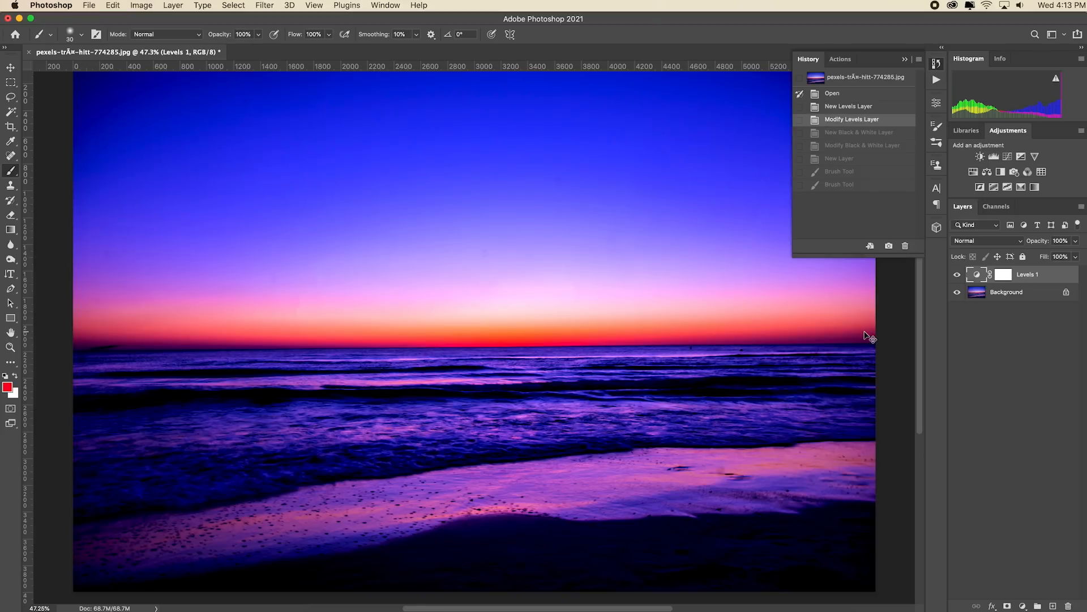
Step forward through the history states to the second red brush stroke and return to the New Layer state
left_click(856, 134)
left_click(855, 146)
left_click(857, 160)
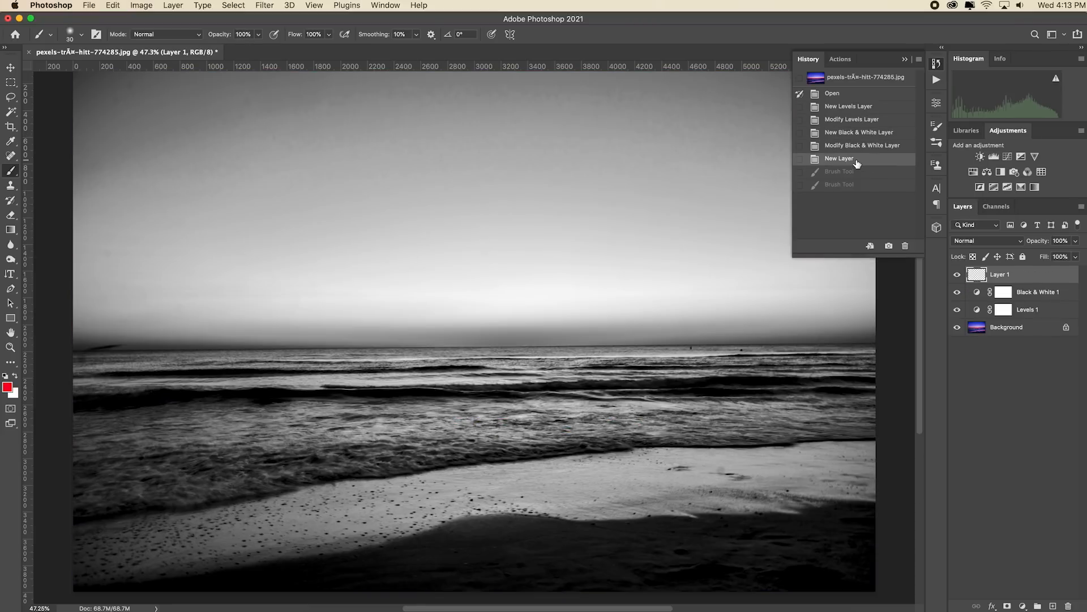
left_click(865, 174)
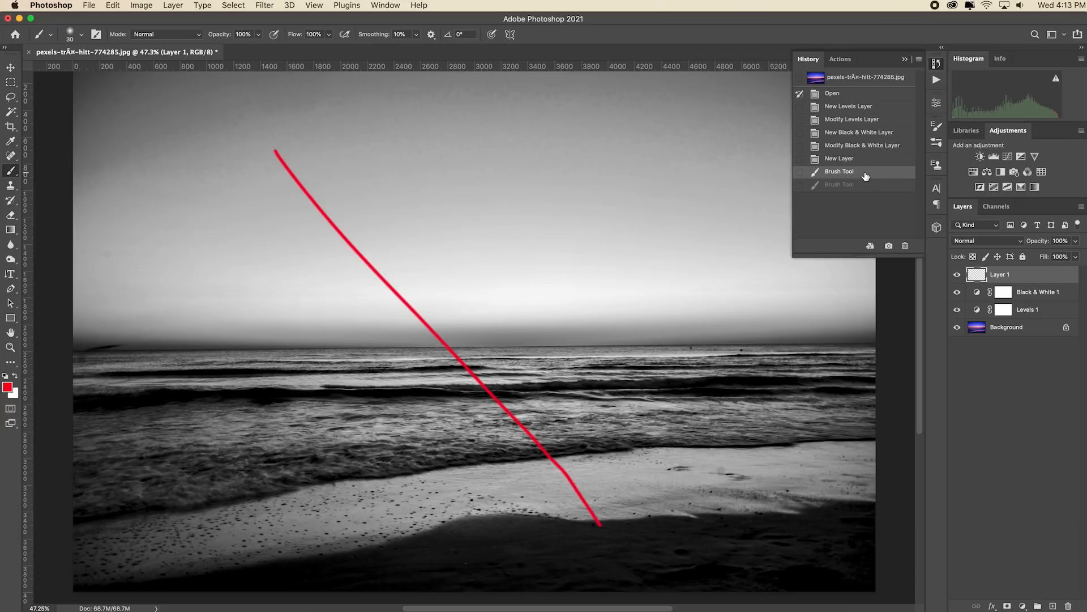
left_click(869, 185)
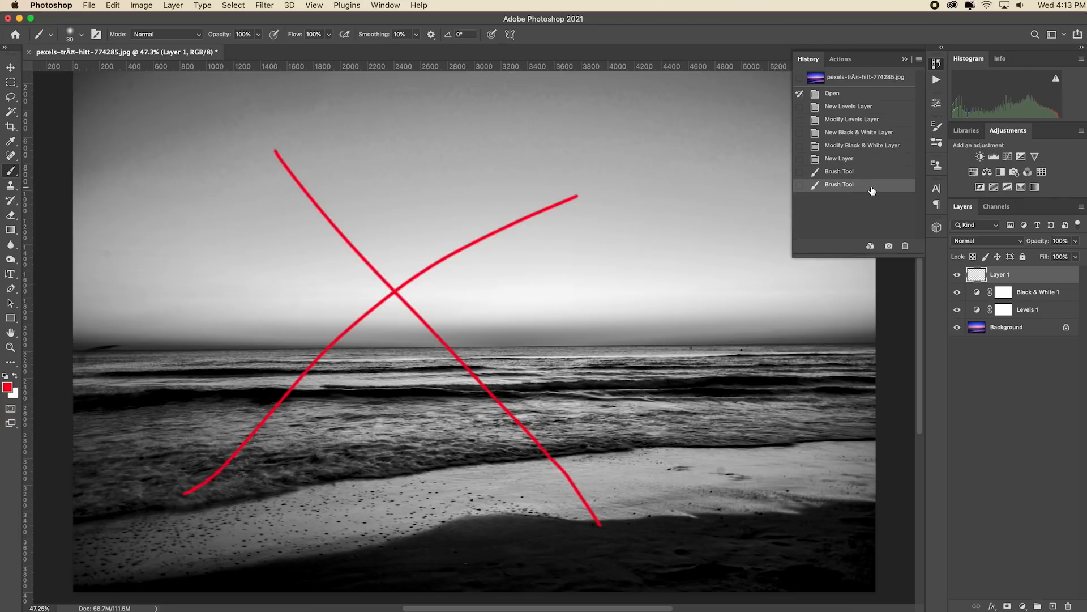
left_click(864, 161)
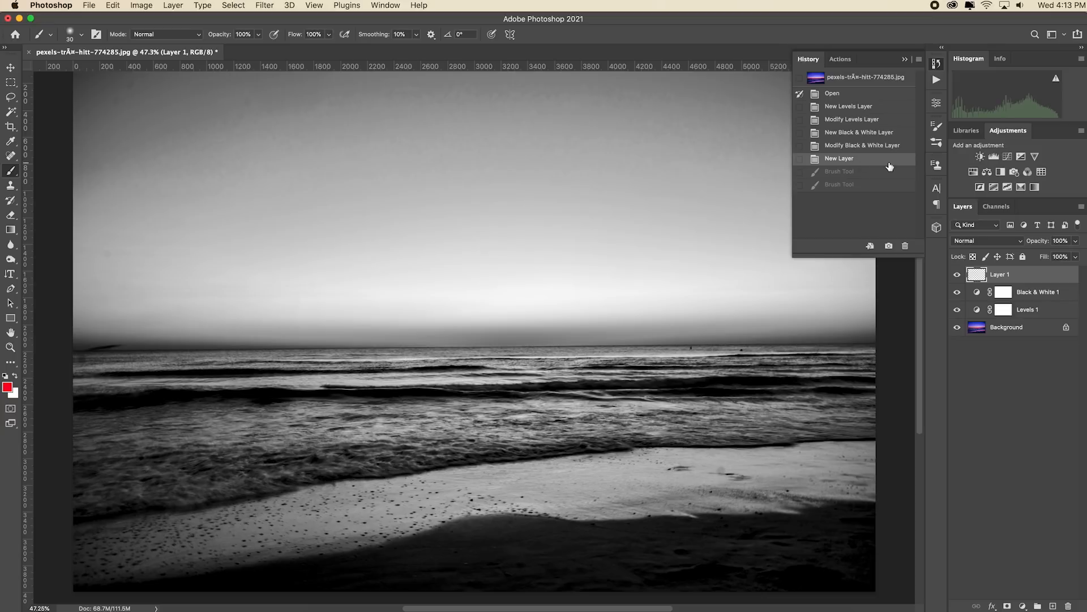
Set the foreground color to blue 0029fa
left_click(7, 387)
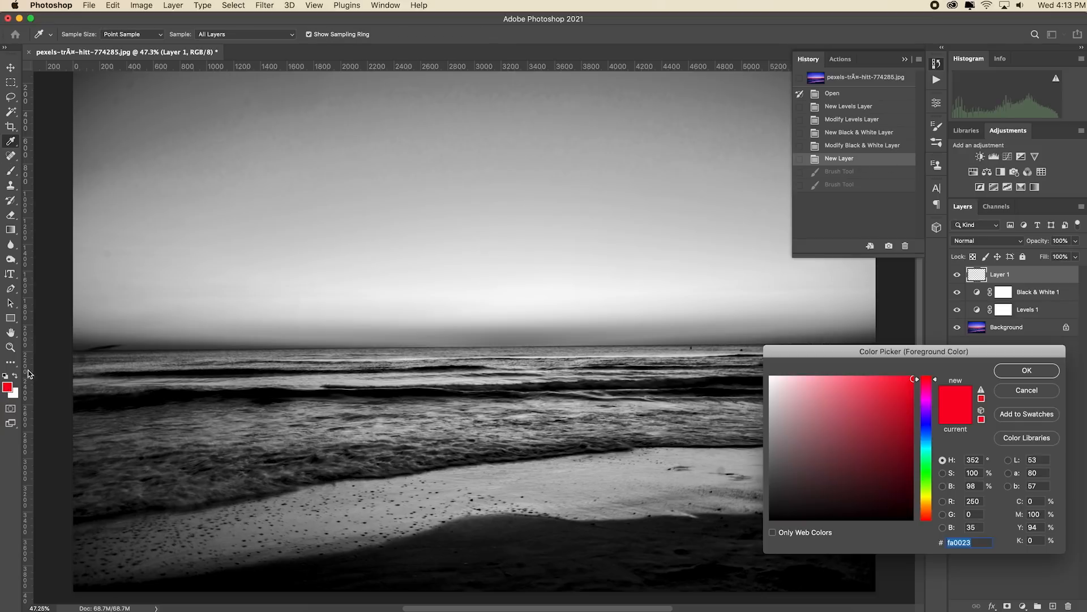
left_click(926, 426)
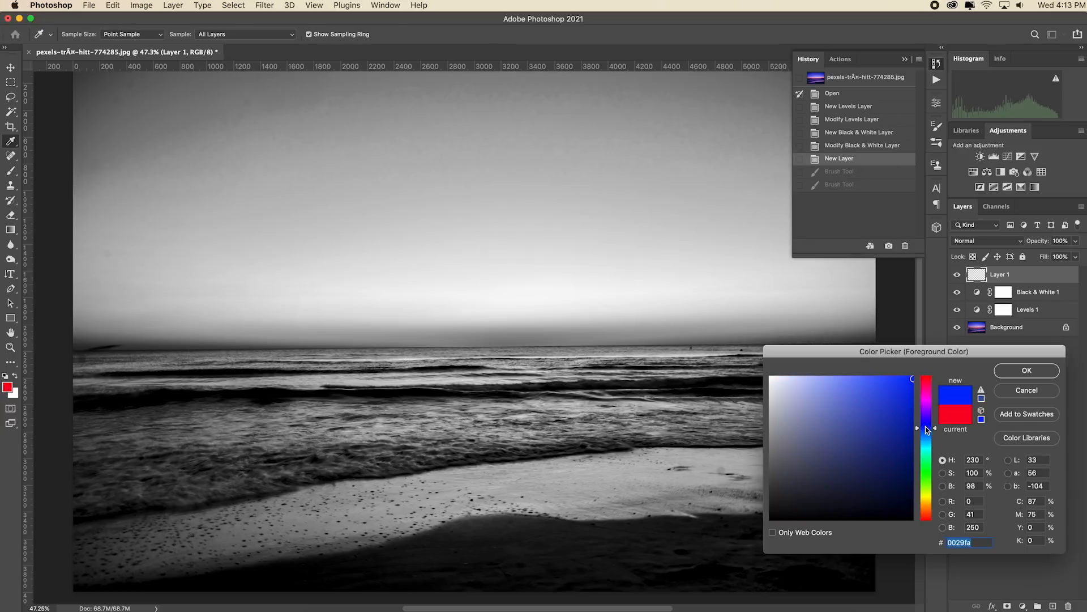
left_click(1026, 369)
Paint two crossing lines, a large spiral and a zigzag in blue on Layer 1, and undo the strokes
left_click_drag(335, 167, 581, 475)
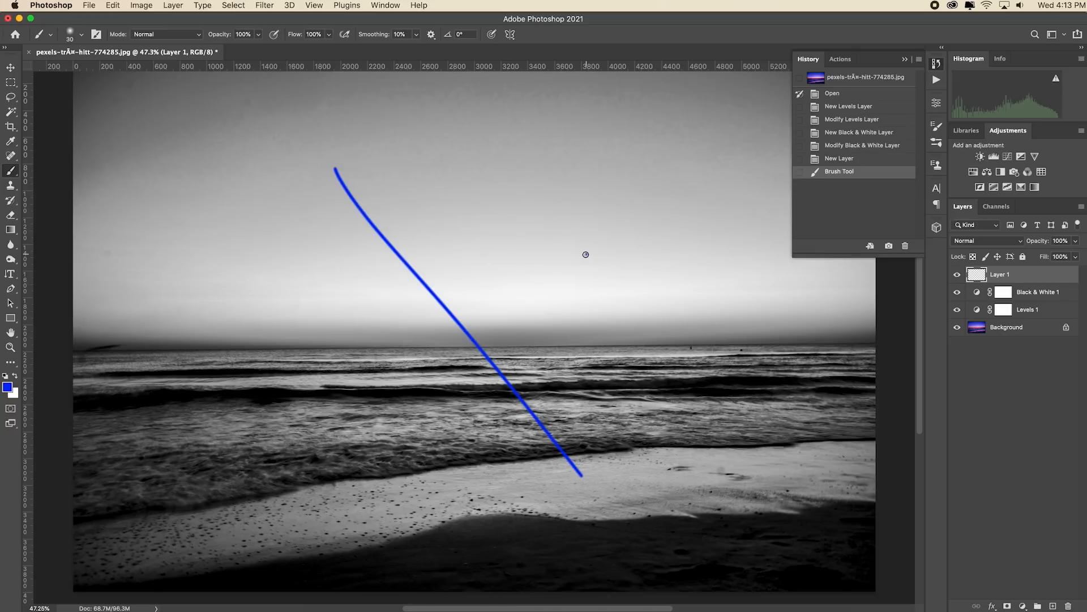
mouse_move(587, 255)
left_mouse_down()
mouse_move(322, 403)
mouse_move(251, 477)
left_mouse_up()
mouse_move(496, 203)
left_mouse_down()
mouse_move(391, 541)
mouse_move(158, 128)
left_mouse_up()
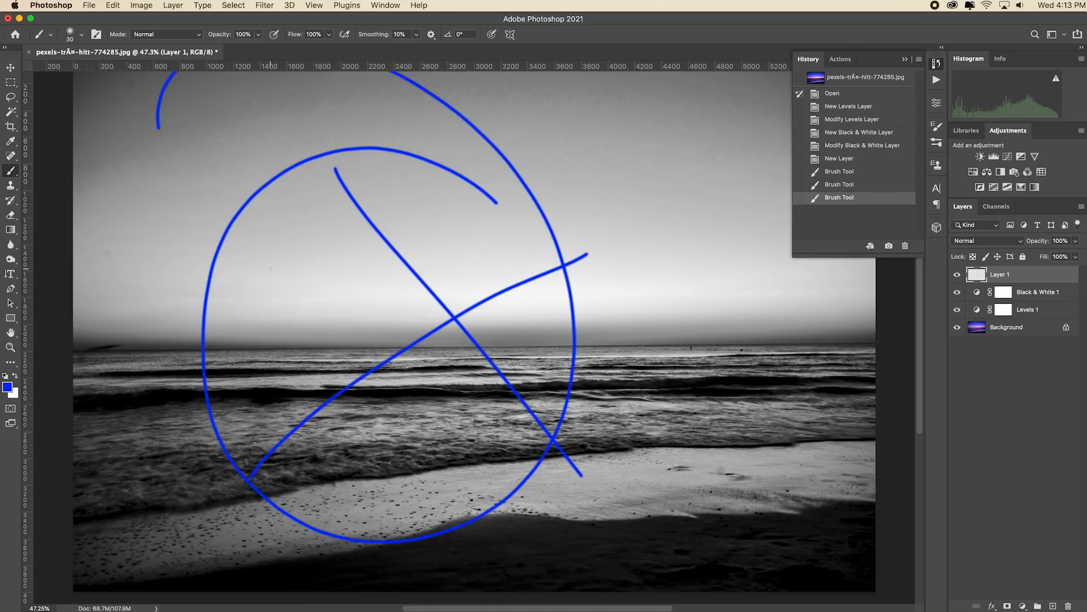
mouse_move(412, 223)
left_mouse_down()
mouse_move(272, 235)
mouse_move(685, 436)
mouse_move(840, 558)
left_mouse_up()
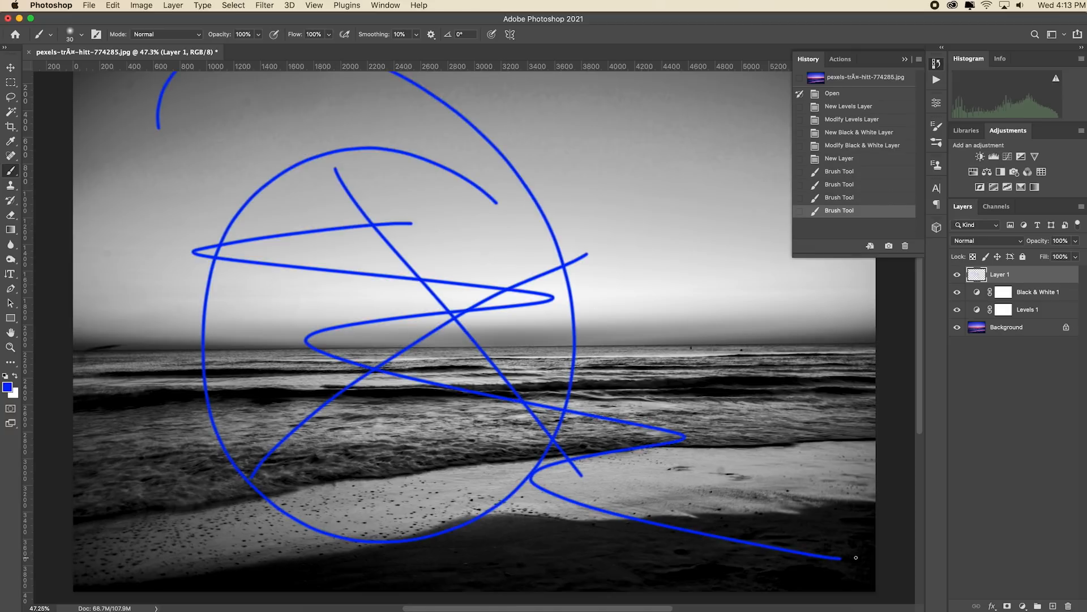
key("super+z")
key("super+z")
key("super+z")
key("super+z")
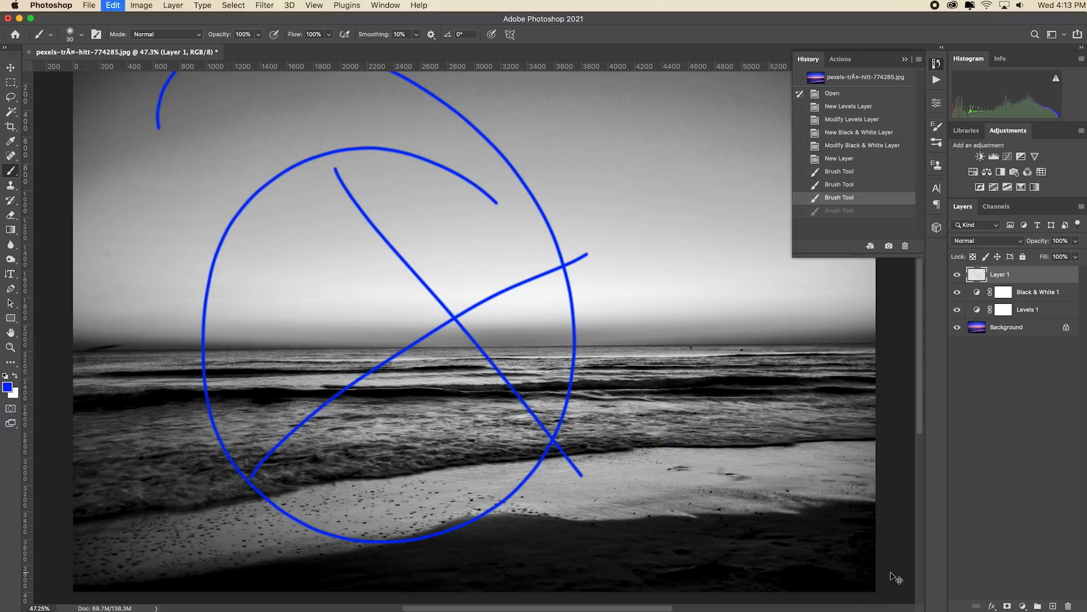
key("super+z")
key("super+z")
key("super+z")
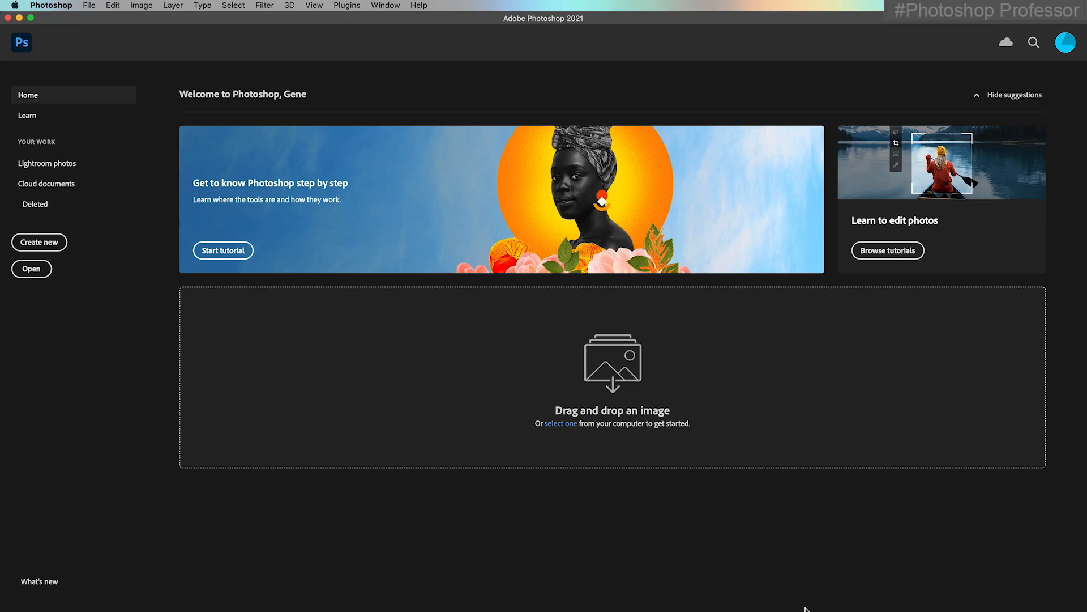
Switch to Adobe Bridge to browse the Week 1 photos and fine-tune the thumbnail size
left_click(91, 6)
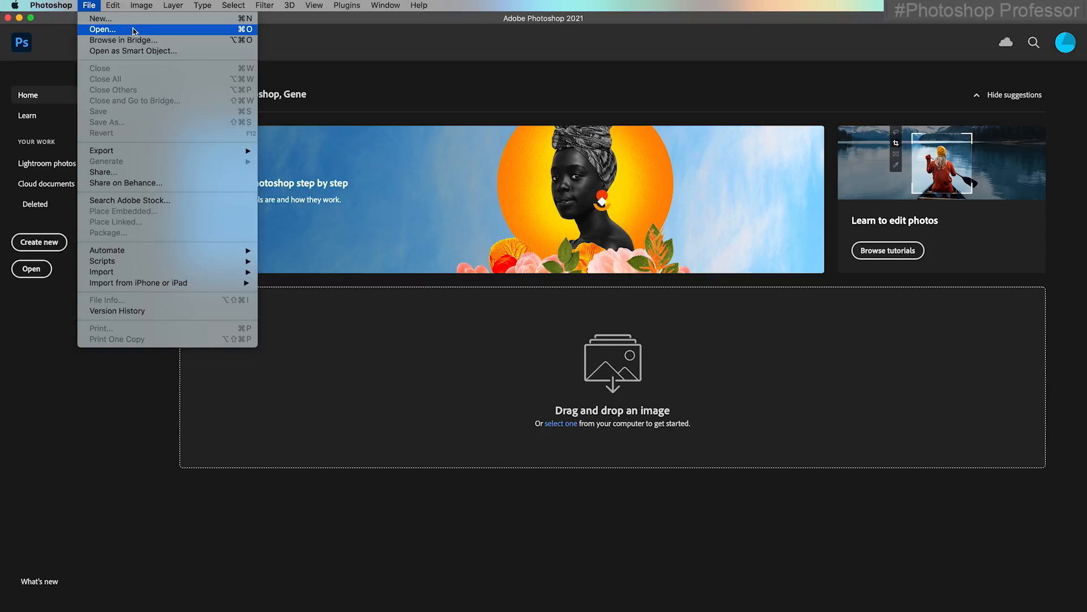
left_click(163, 40)
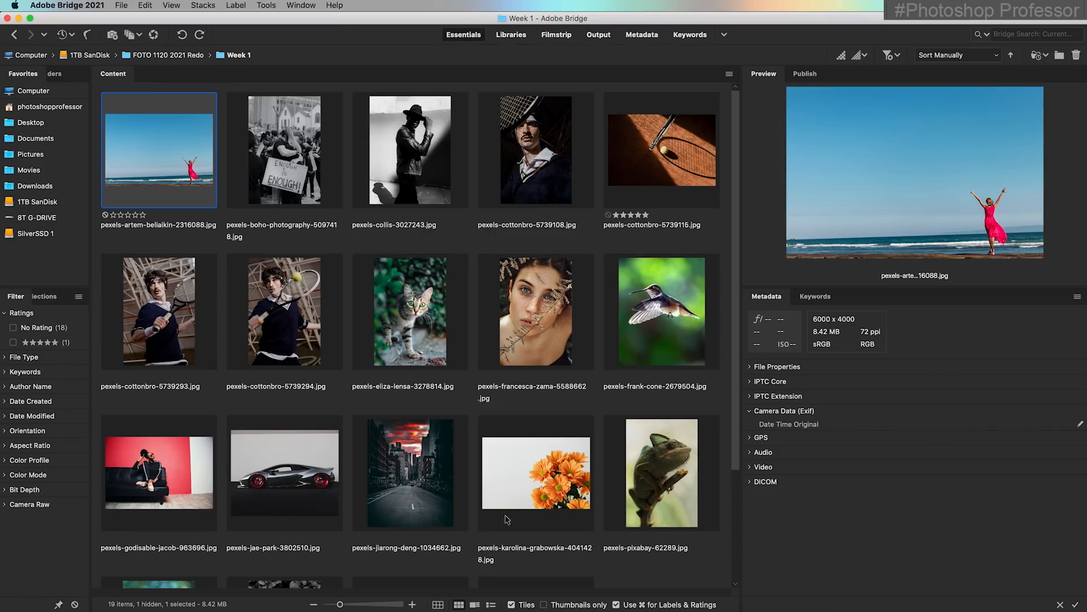
mouse_move(339, 604)
left_mouse_down()
mouse_move(361, 606)
mouse_move(341, 605)
left_mouse_up()
Preview the protest photo, the man in the hat and the beach photo, and magnify the beach photo's woman with the loupe
left_click(310, 184)
left_click(403, 174)
left_click(208, 181)
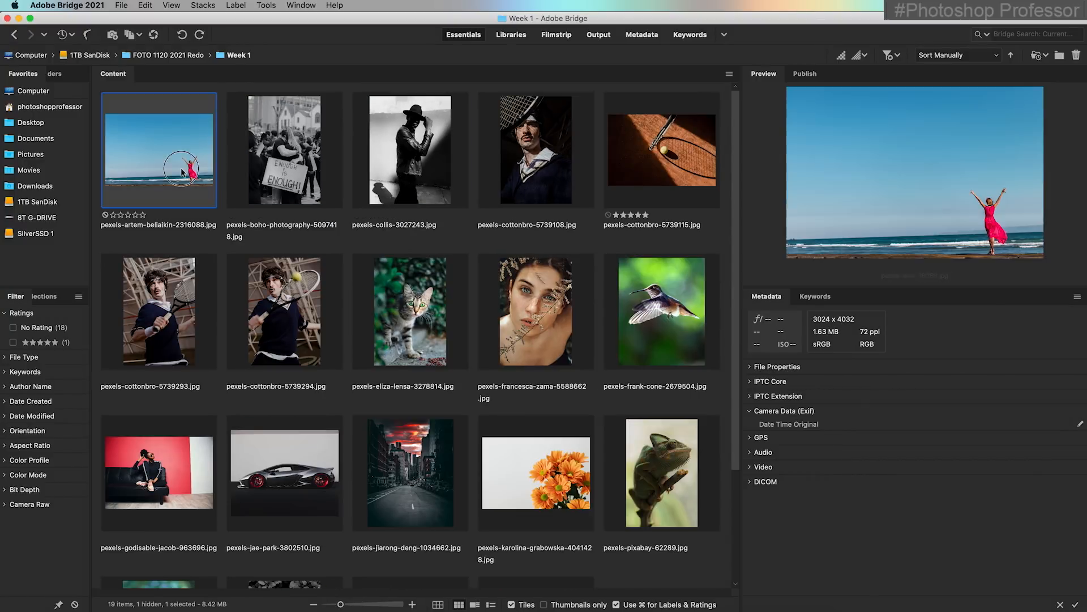
left_click(989, 205)
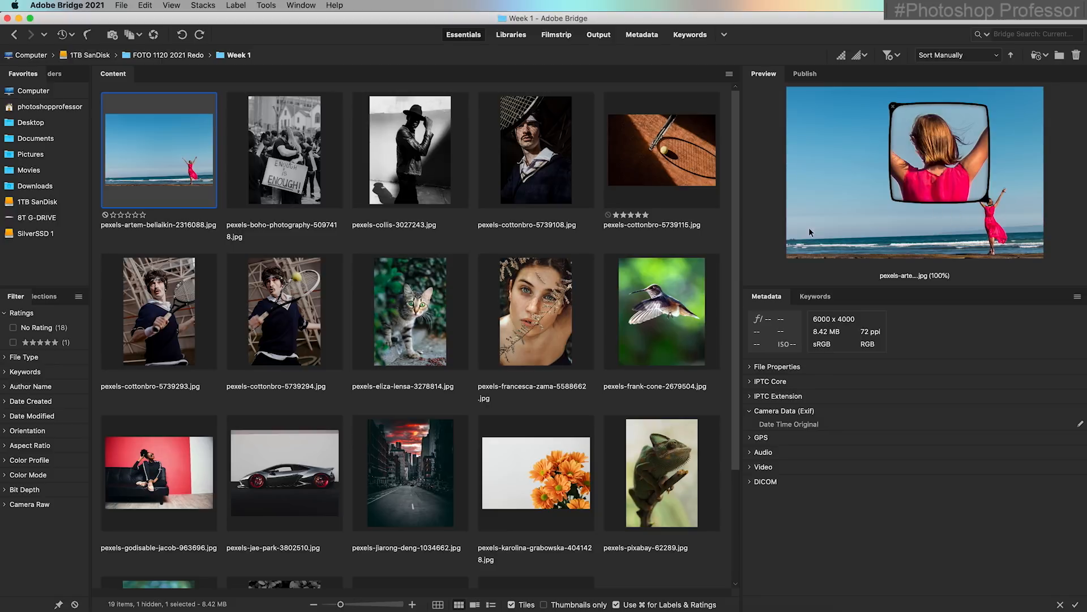
Open the beach photo from Bridge in Photoshop and apply a Black & White adjustment with Reds raised and Blues lowered
double_click(173, 164)
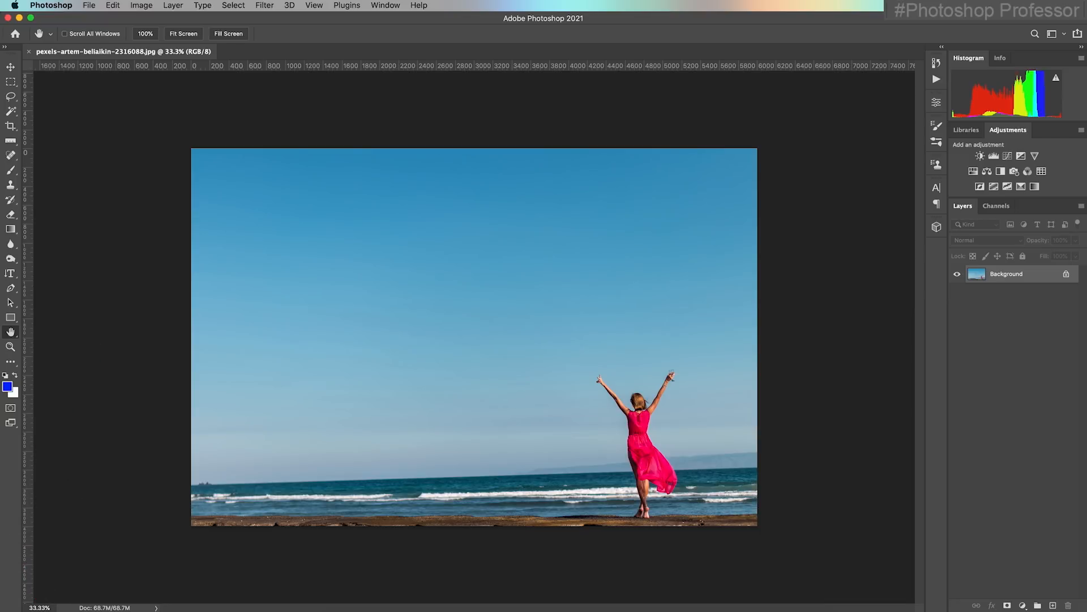
left_click(191, 35)
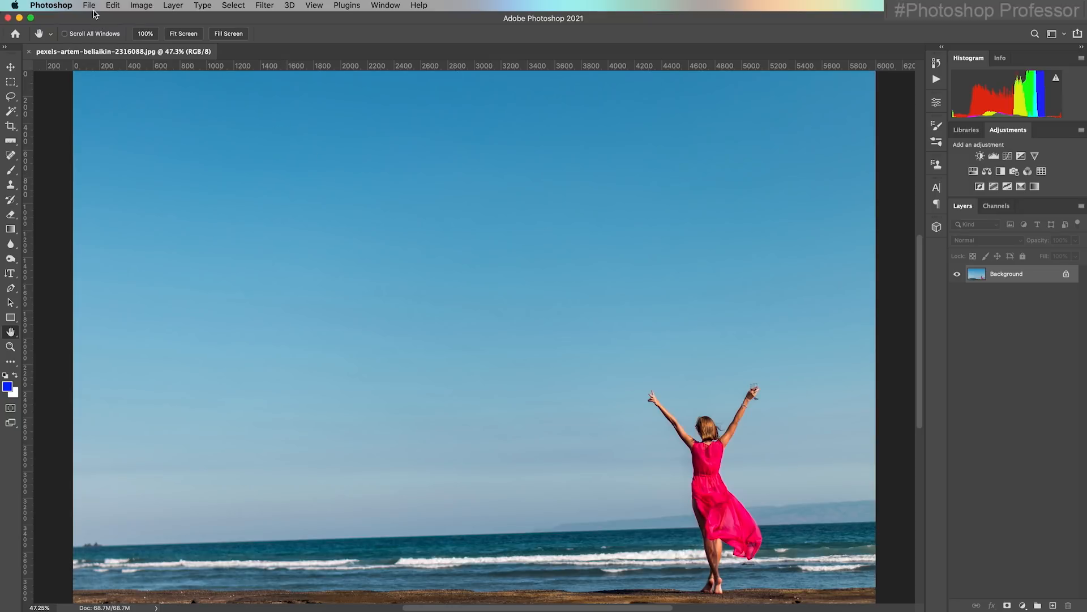
left_click(141, 6)
mouse_move(192, 36)
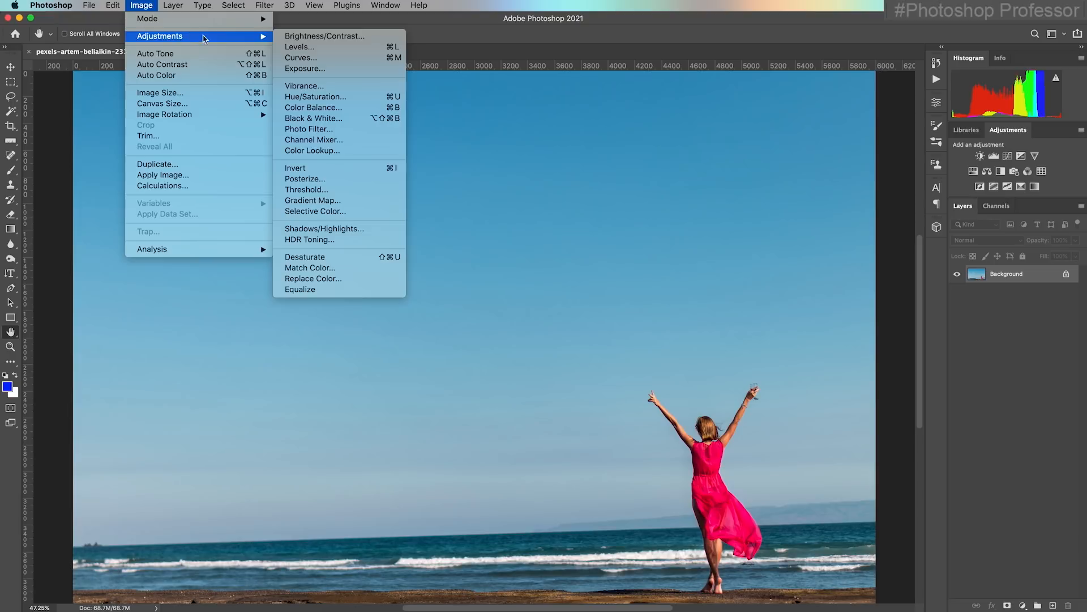
left_click(354, 119)
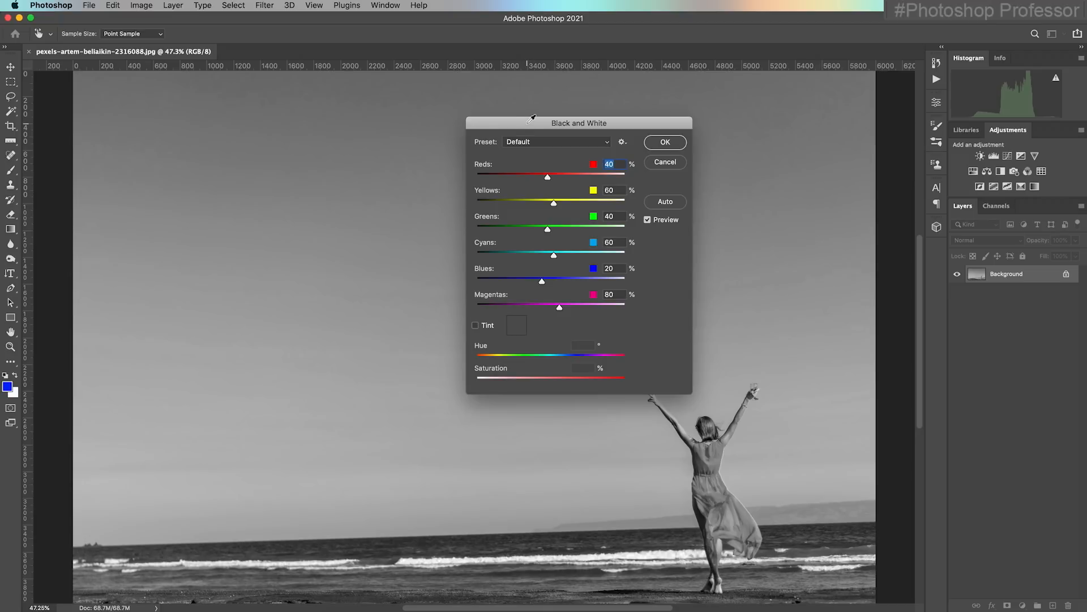
left_click_drag(549, 180, 570, 182)
left_click_drag(542, 281, 527, 283)
left_click(667, 143)
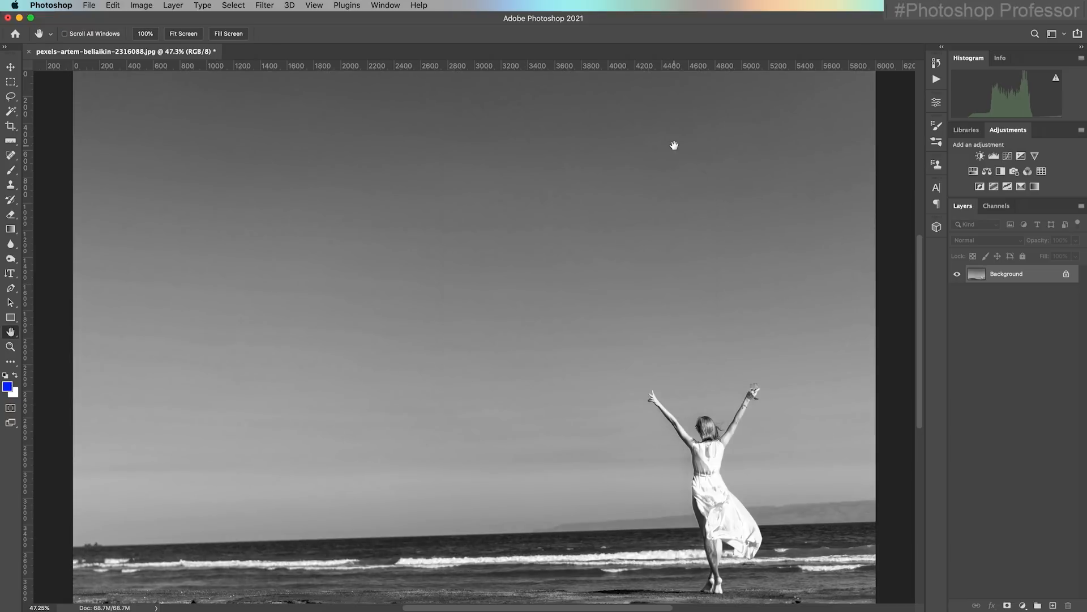
Save the black-and-white edit over the original file, check its thumbnail in Adobe Bridge and return to Photoshop
left_click(91, 6)
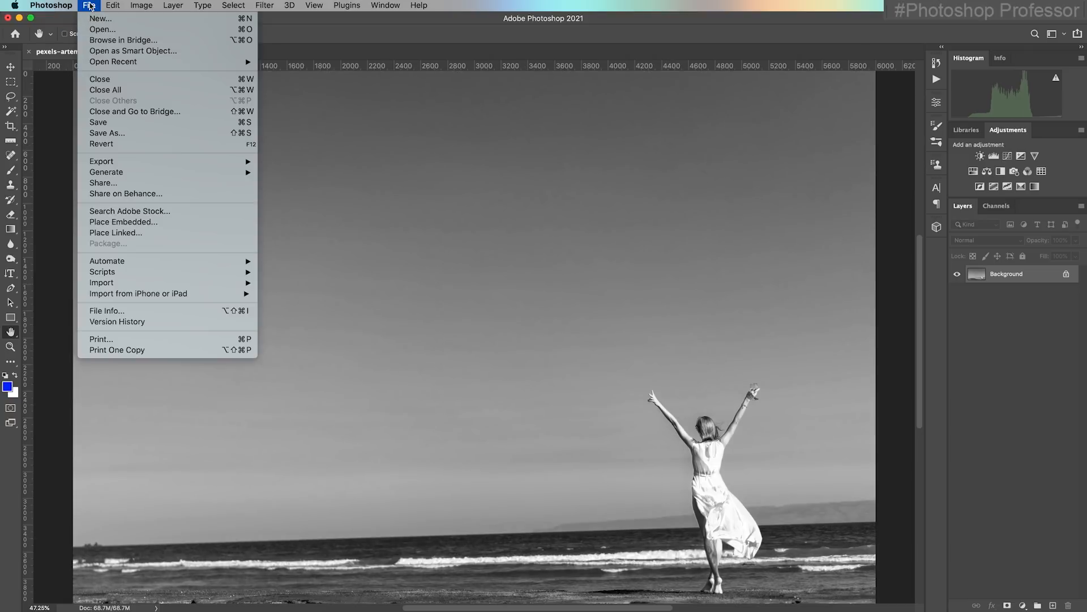
left_click(139, 122)
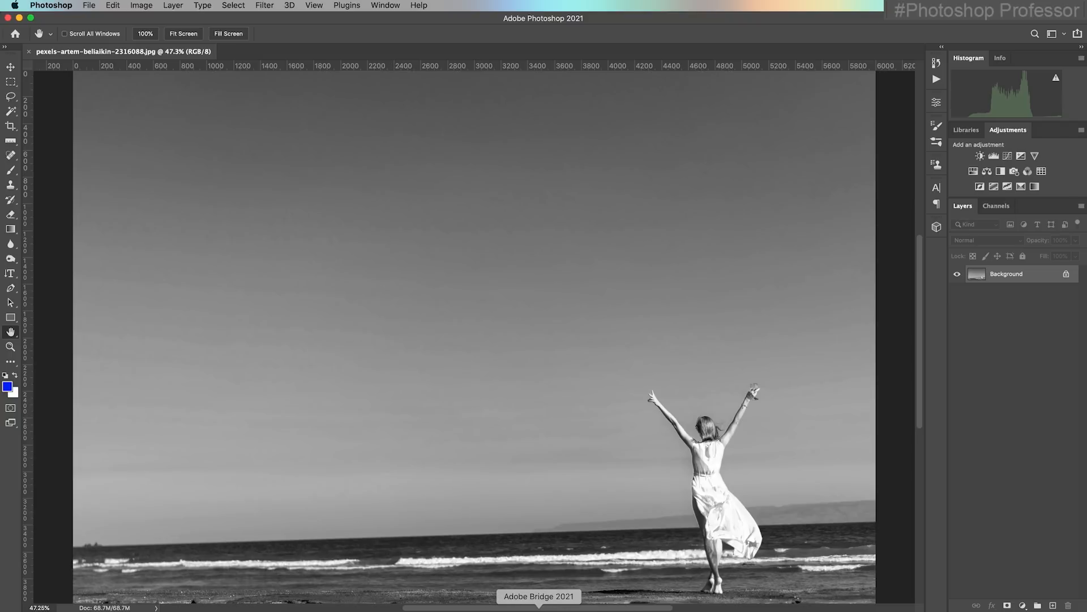
left_click(541, 607)
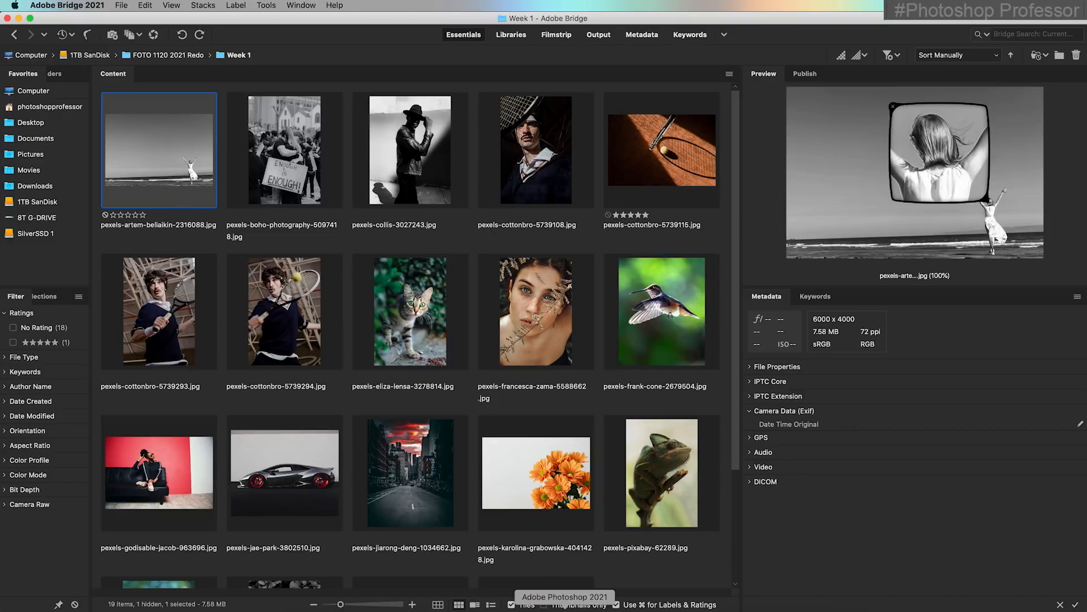
left_click(548, 605)
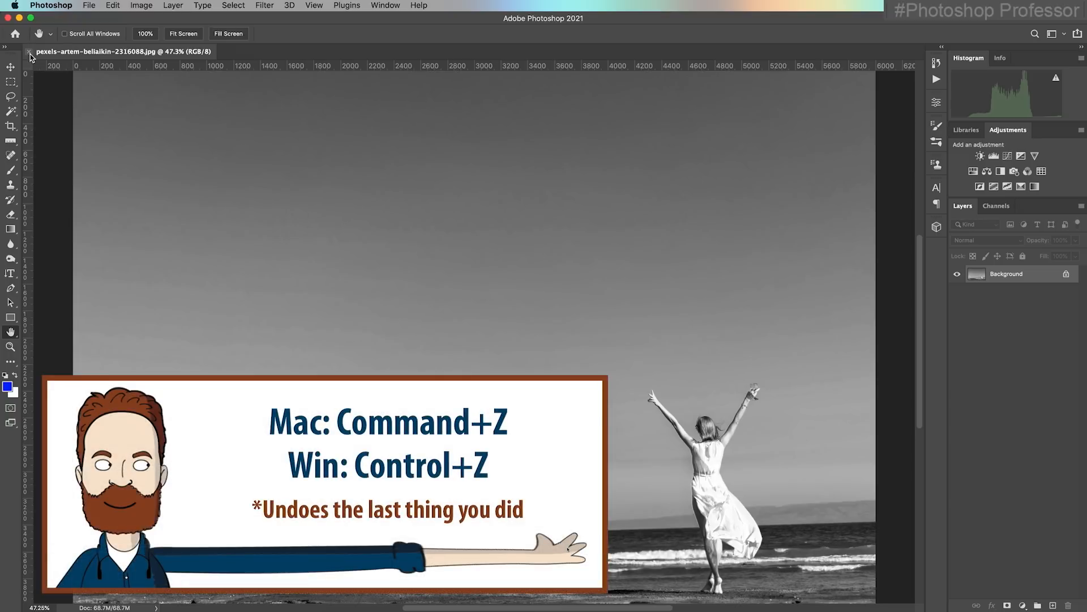
Undo the Black & White adjustment, then close the beach photo and go back to Bridge
key("super+z")
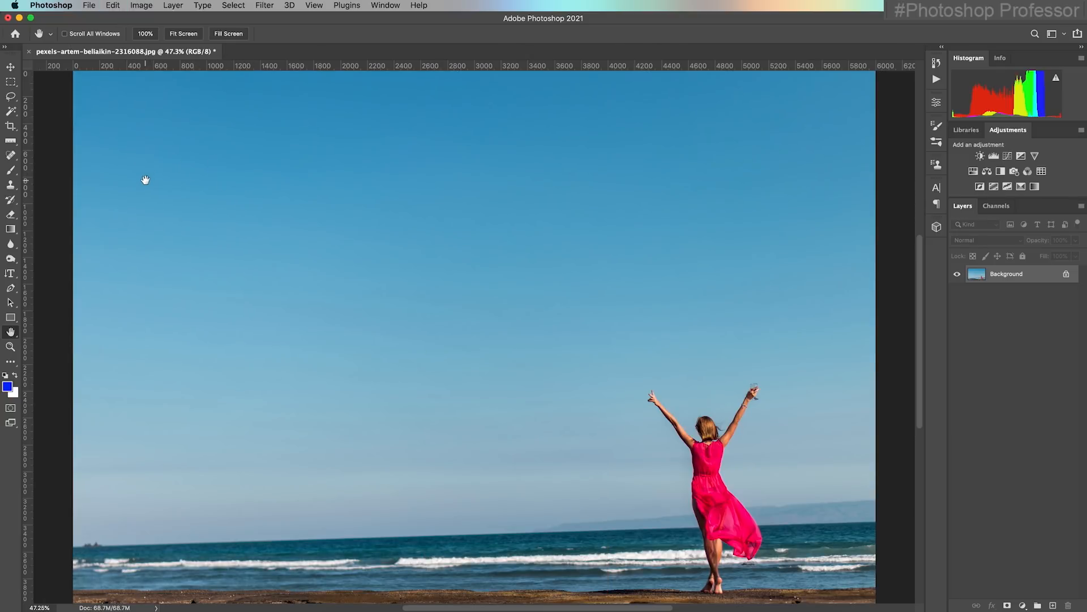
left_click(90, 6)
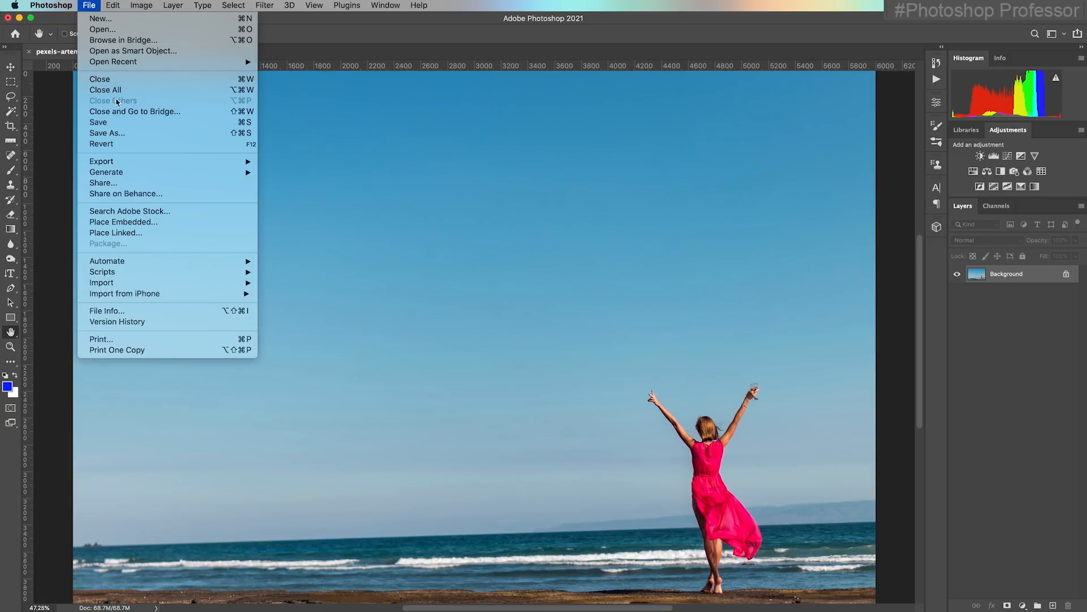
left_click(135, 111)
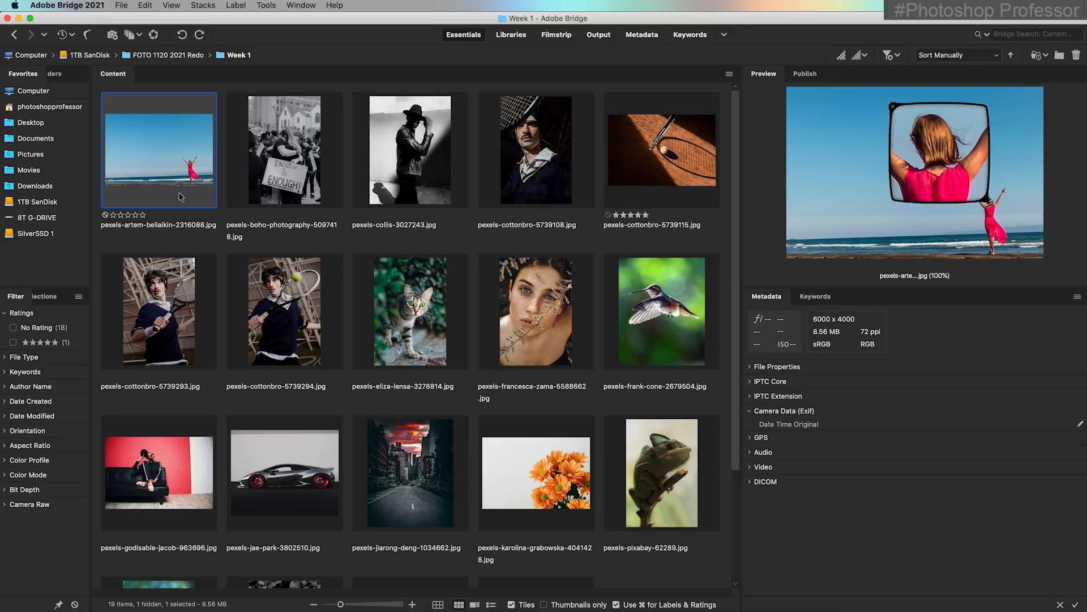
Reopen the color beach photo in Photoshop and apply a Black & White adjustment with Reds 106% and Blues -25%
left_click_drag(180, 196, 553, 602)
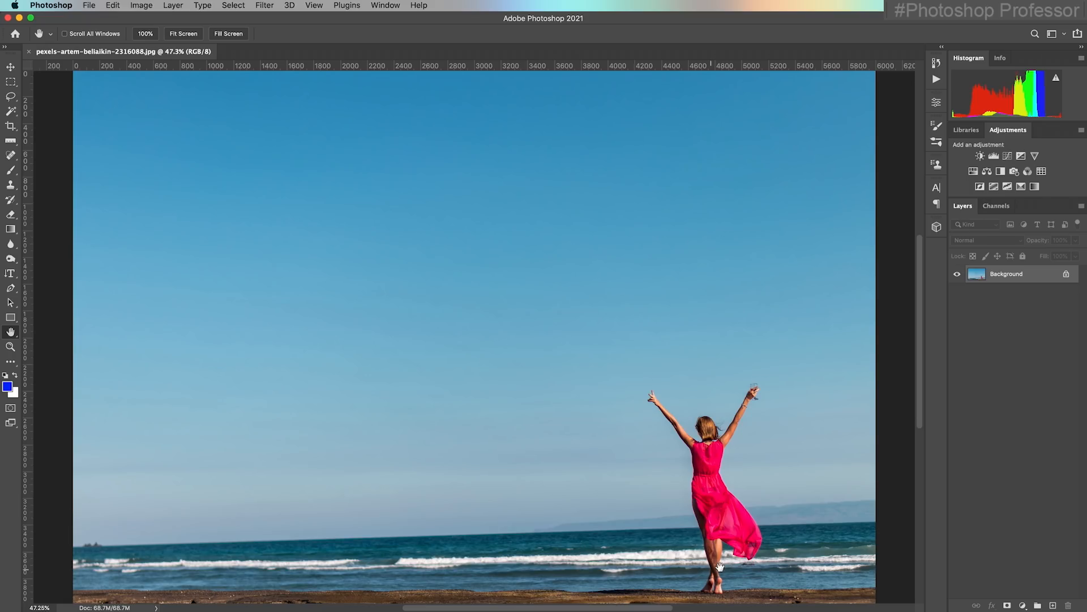
left_click(94, 5)
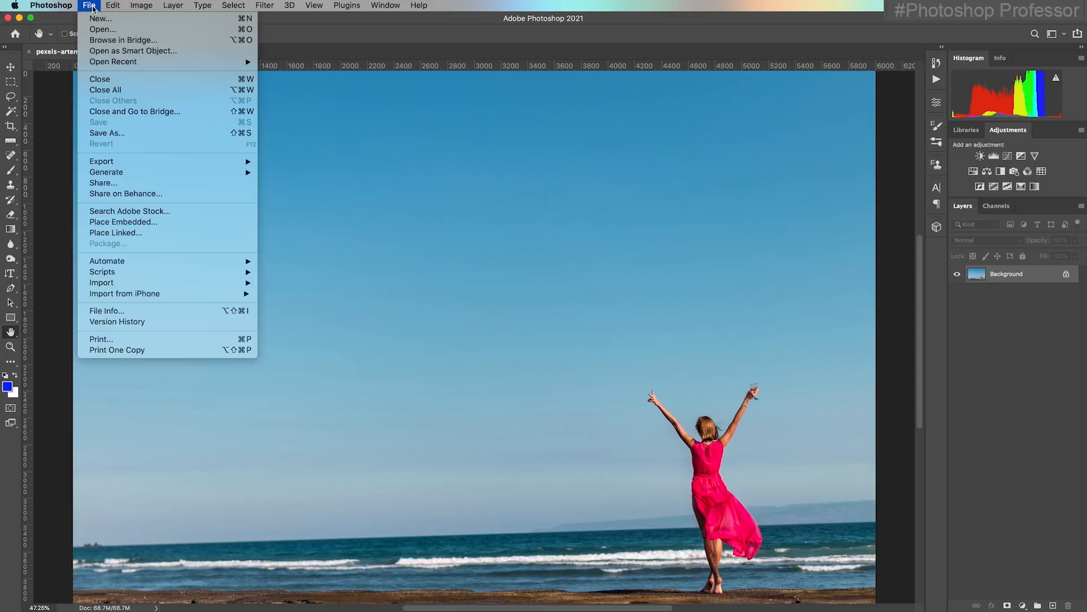
mouse_move(144, 7)
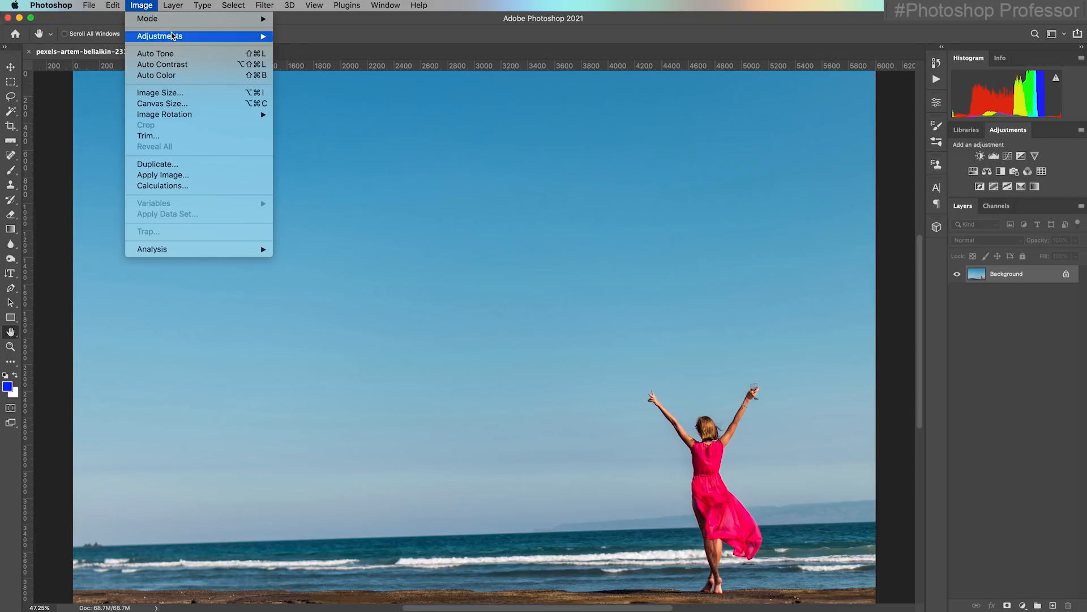
mouse_move(170, 35)
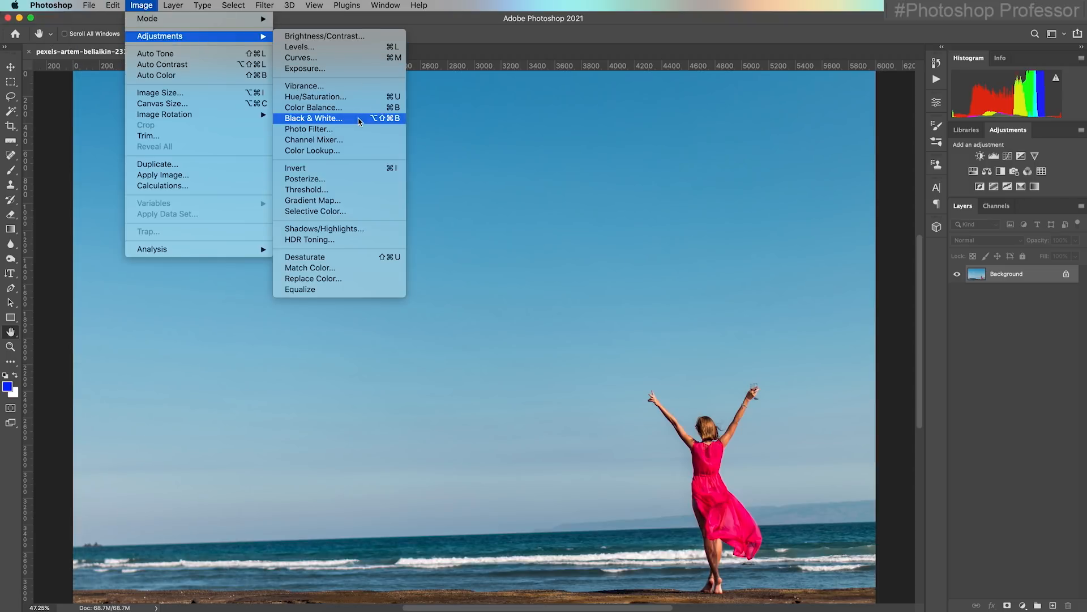
left_click(358, 121)
left_click_drag(544, 173, 567, 176)
left_click_drag(548, 281, 530, 284)
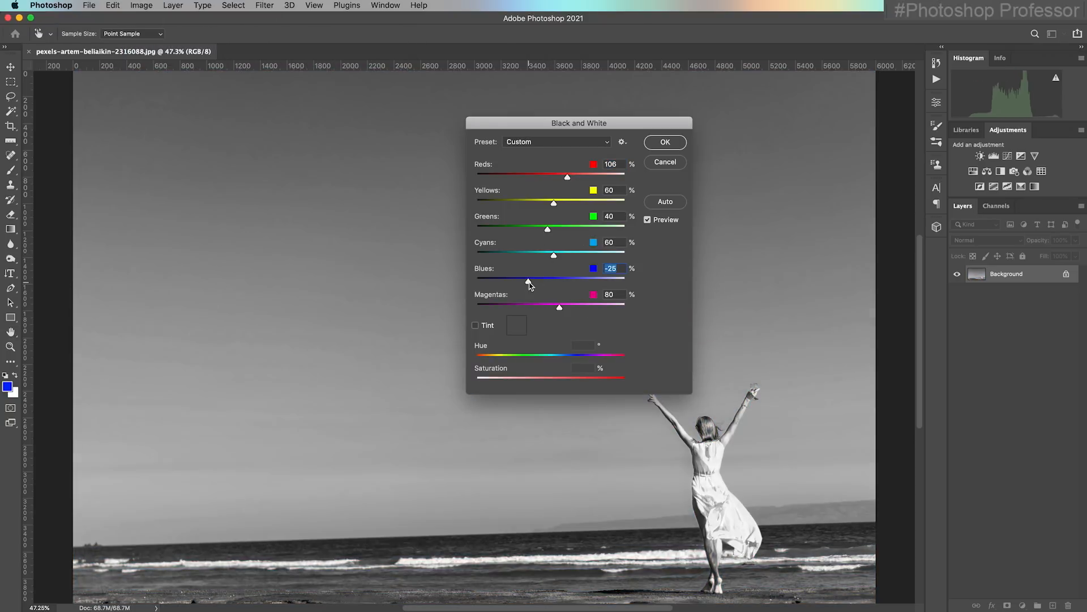
left_click(664, 142)
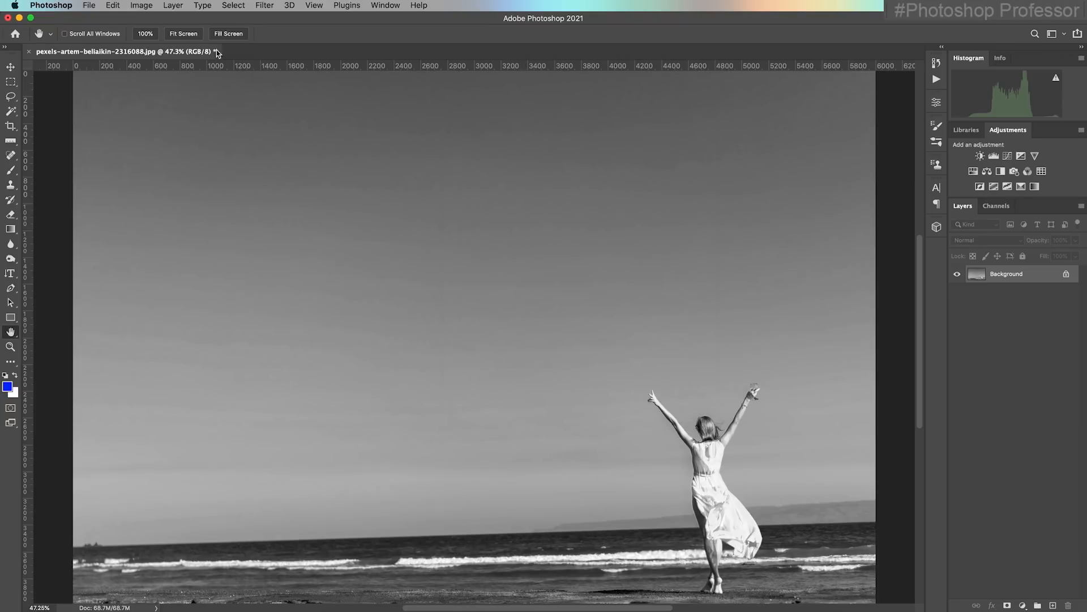
Save the black-and-white photo as a new JPEG in the Week 1 folder, adding v2 to its file name, at quality 12
left_click(89, 5)
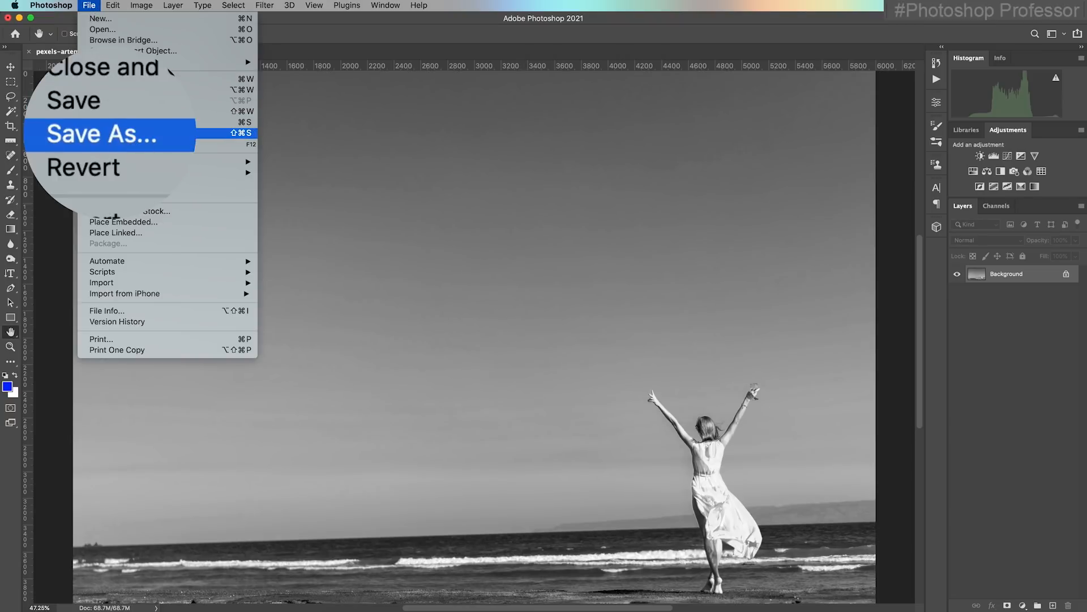
left_click(113, 132)
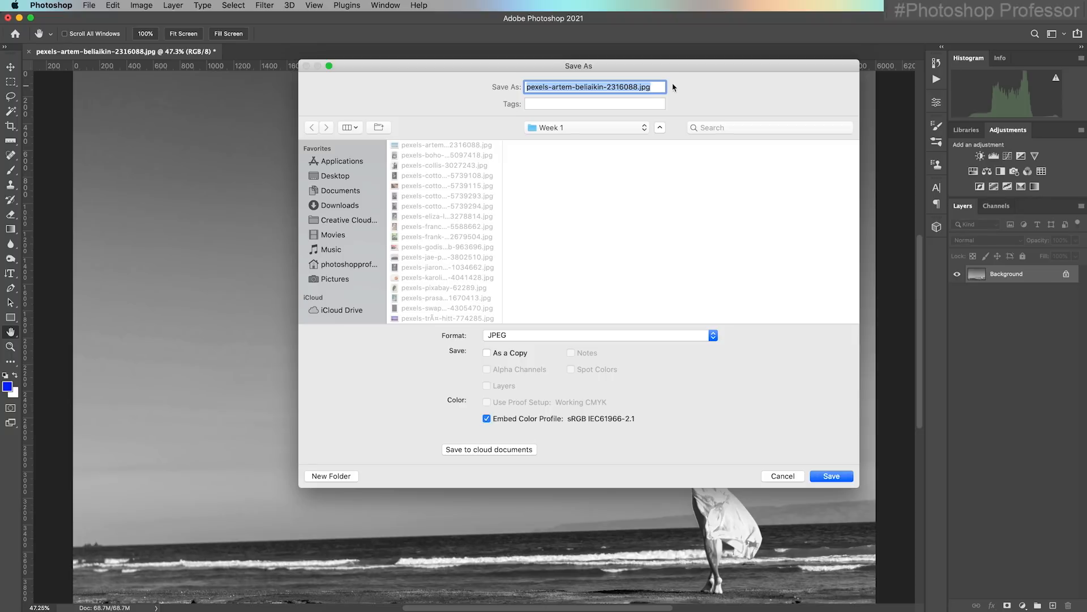
left_click(642, 86)
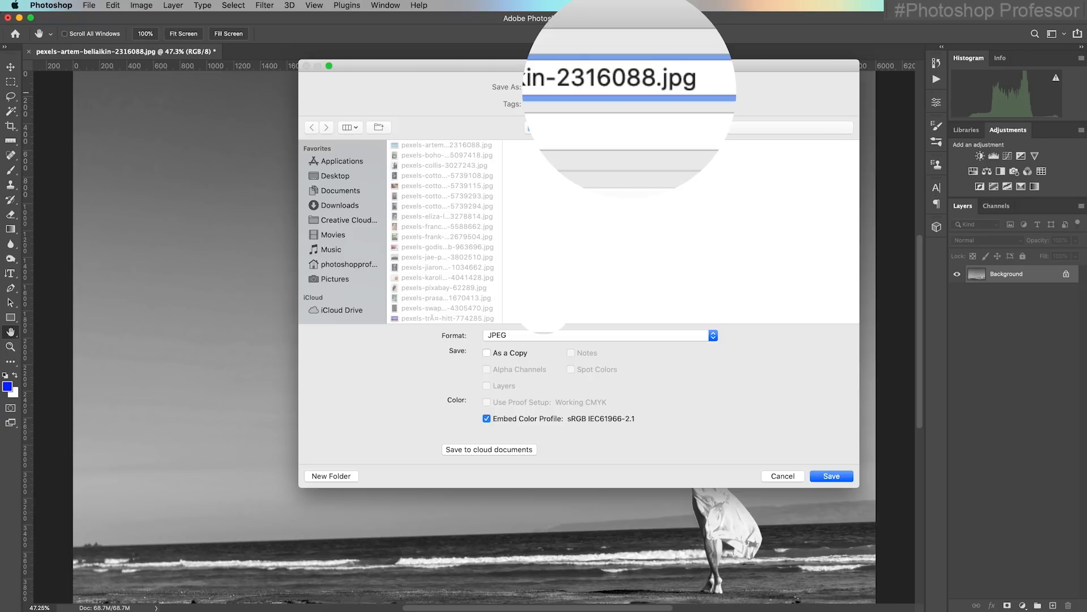
type("v2")
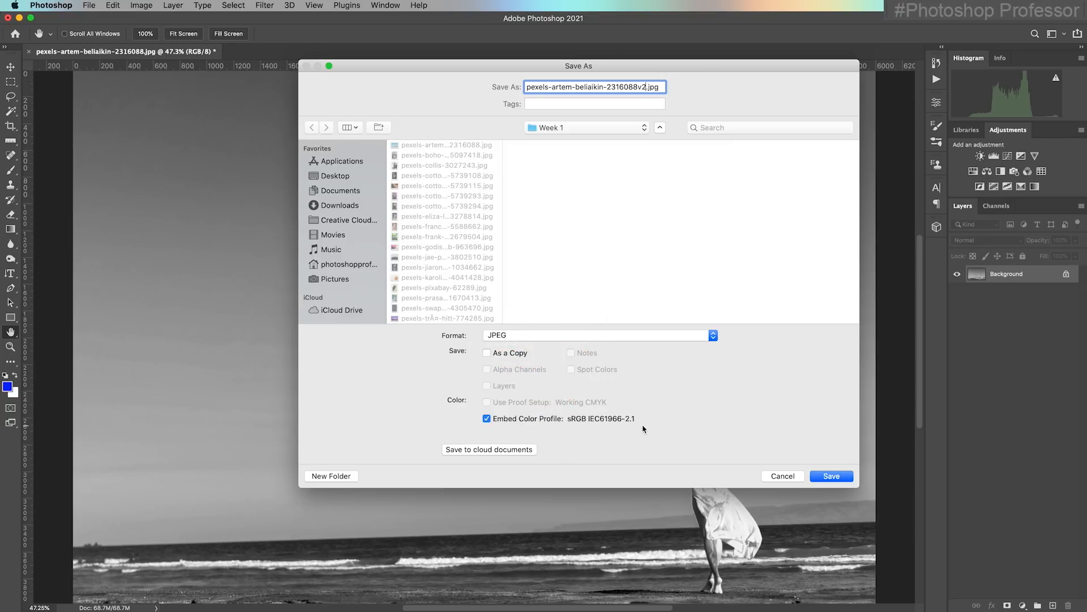
left_click(820, 475)
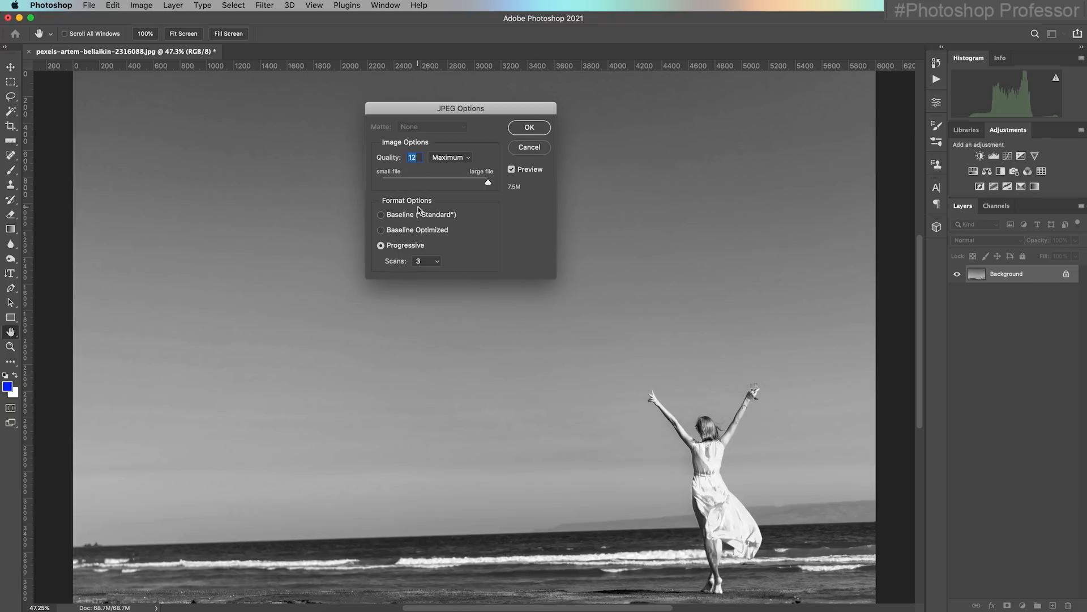
left_click(529, 127)
Open the original beach photo from Bridge and apply a Black & White adjustment with Reds -52%, Cyans 228% and Blues 188%
left_click(534, 609)
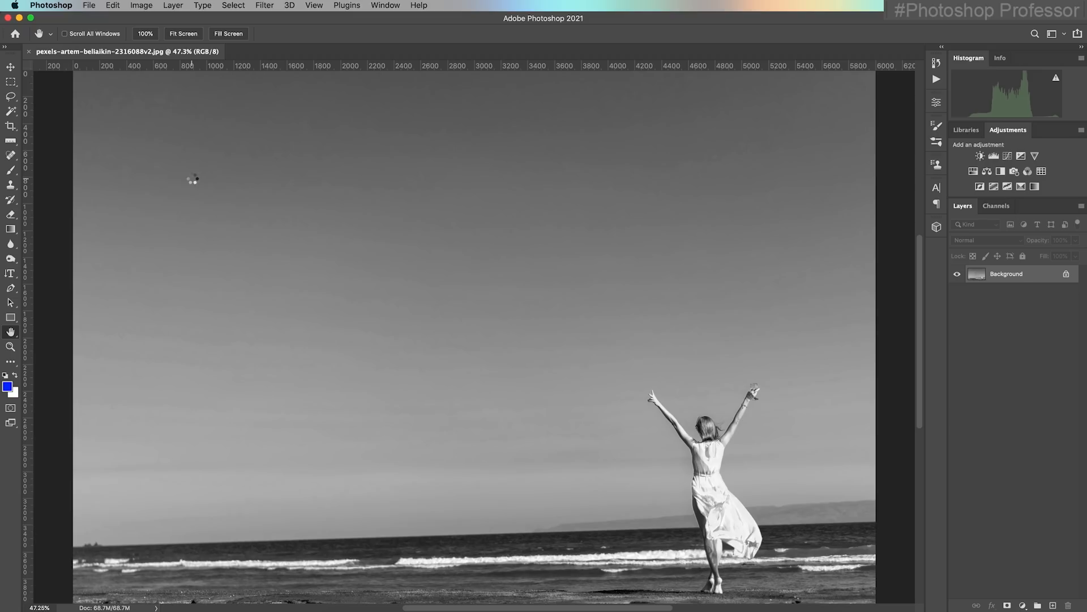
key("ctrl+Tab")
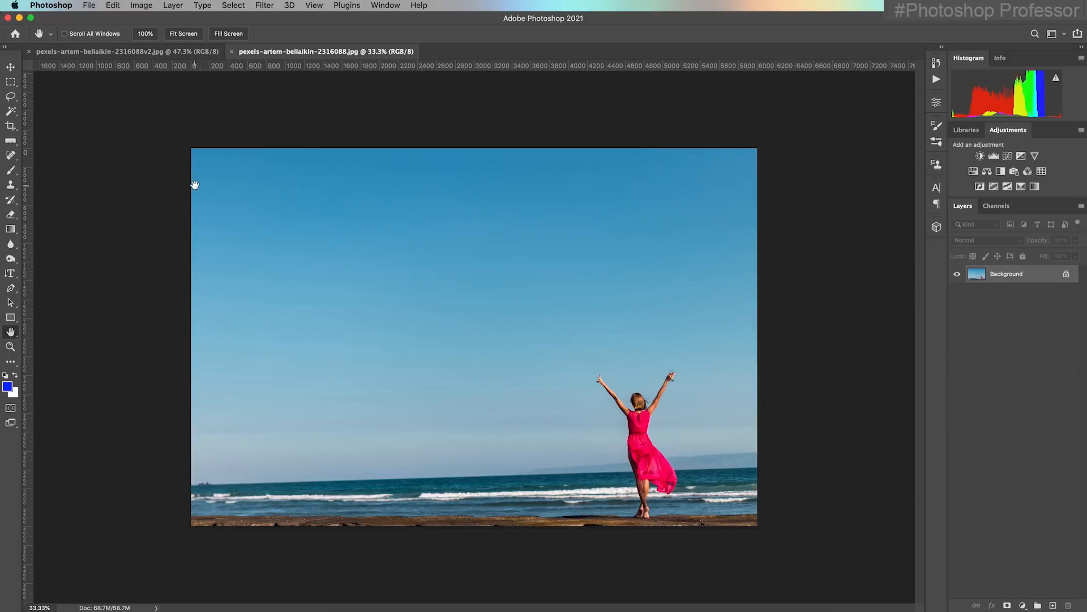
left_click(139, 6)
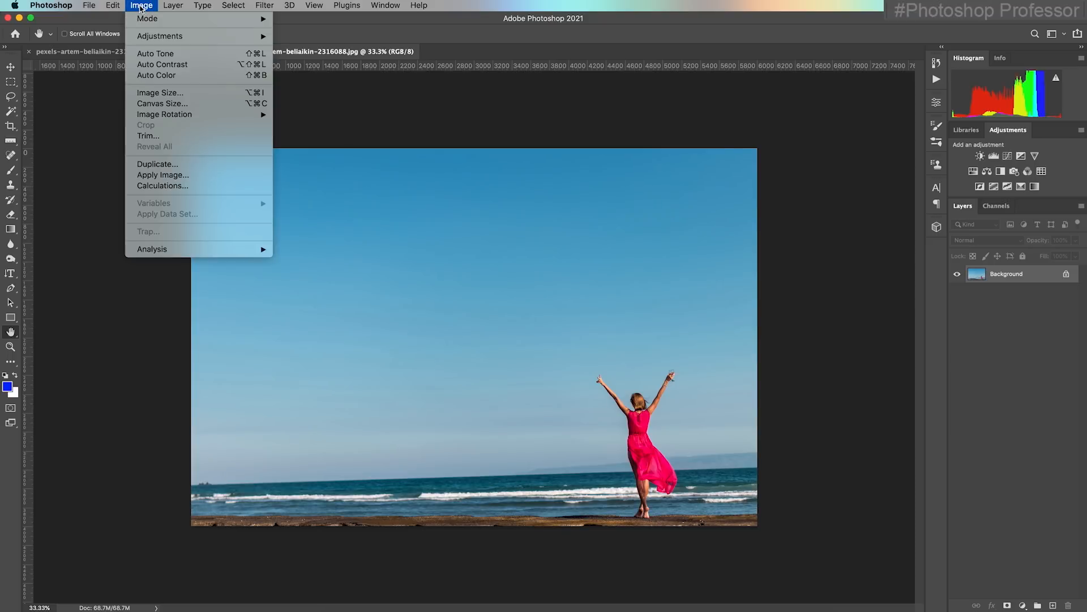
left_click(334, 119)
left_click_drag(548, 174, 522, 179)
left_click_drag(553, 256, 605, 260)
left_click_drag(542, 281, 584, 283)
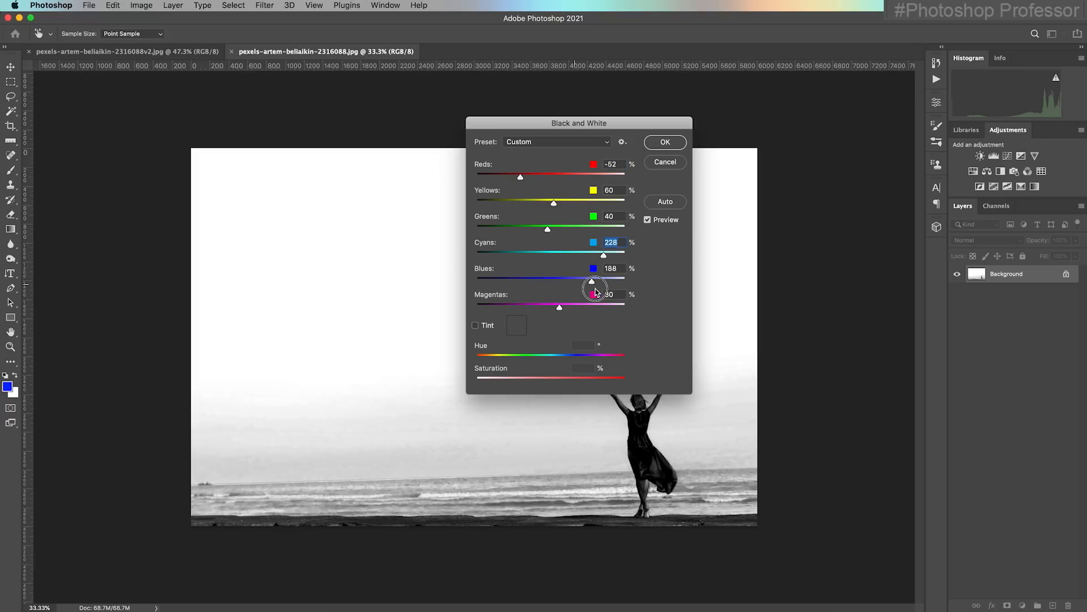
key("Return")
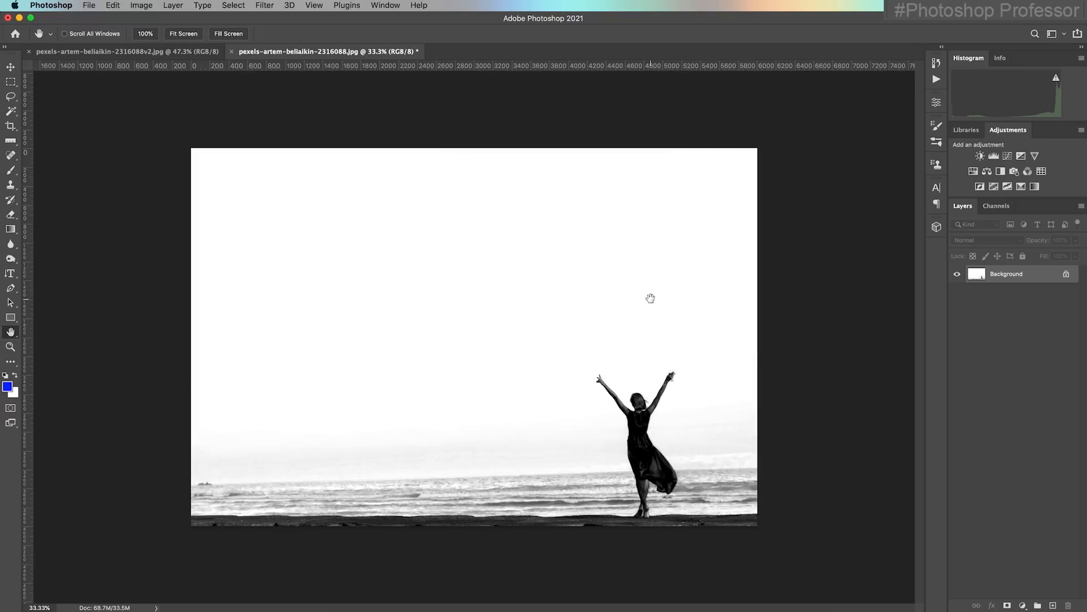
Save this high-contrast version as a separate JPEG in the Week 1 folder, adding v3 to the original file name
left_click(91, 7)
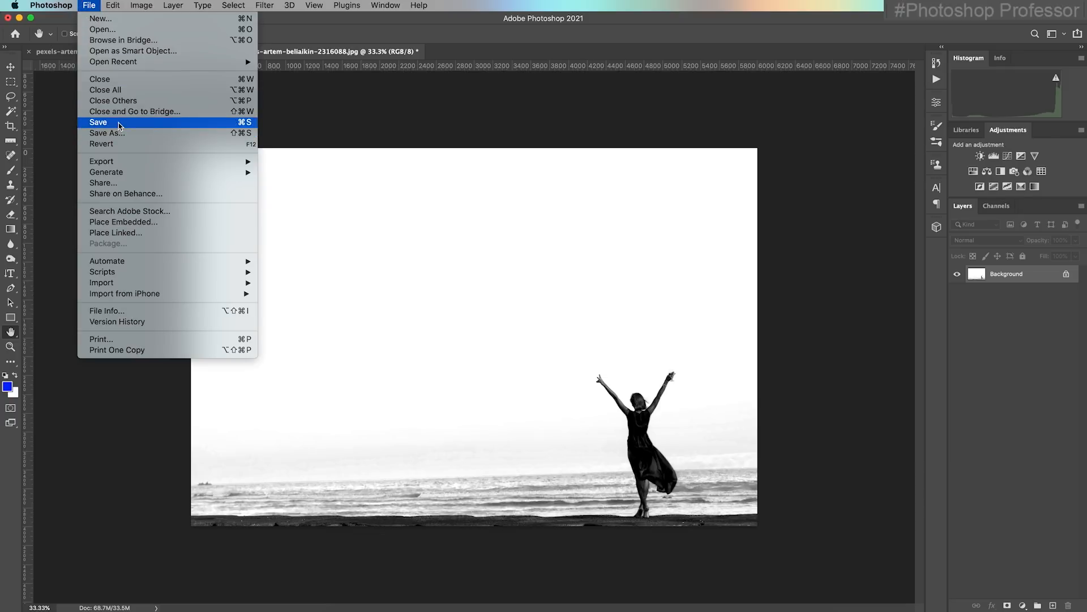
left_click(147, 134)
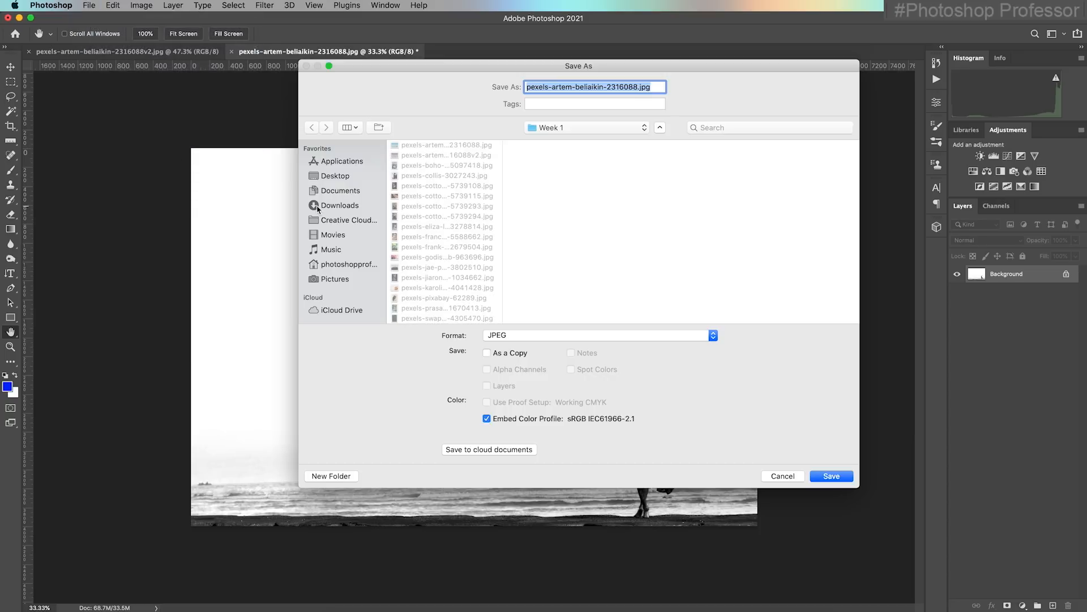
left_click(638, 86)
type("v3")
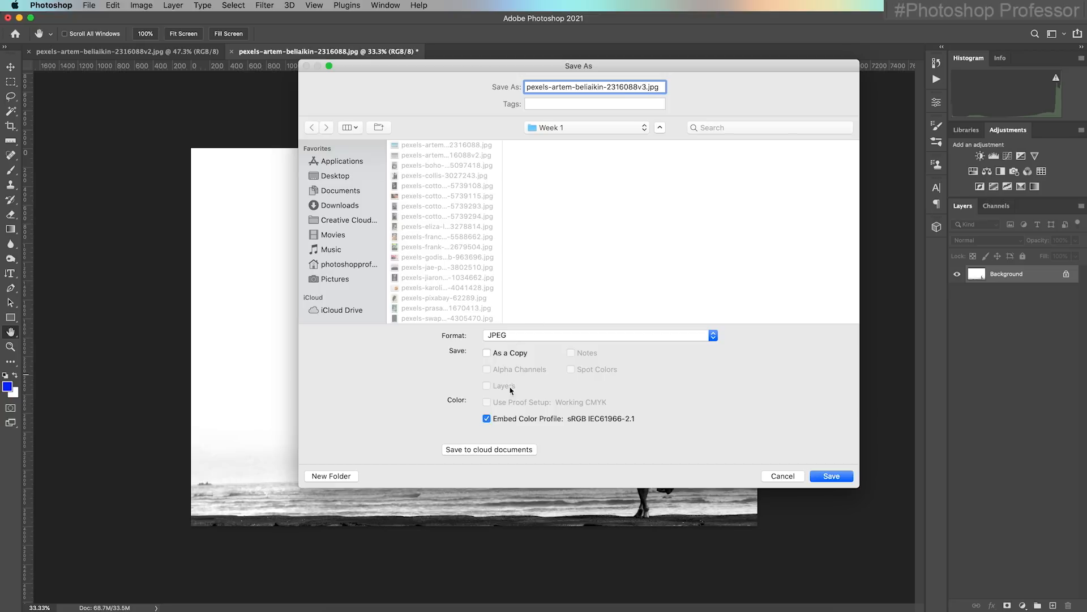
left_click(836, 479)
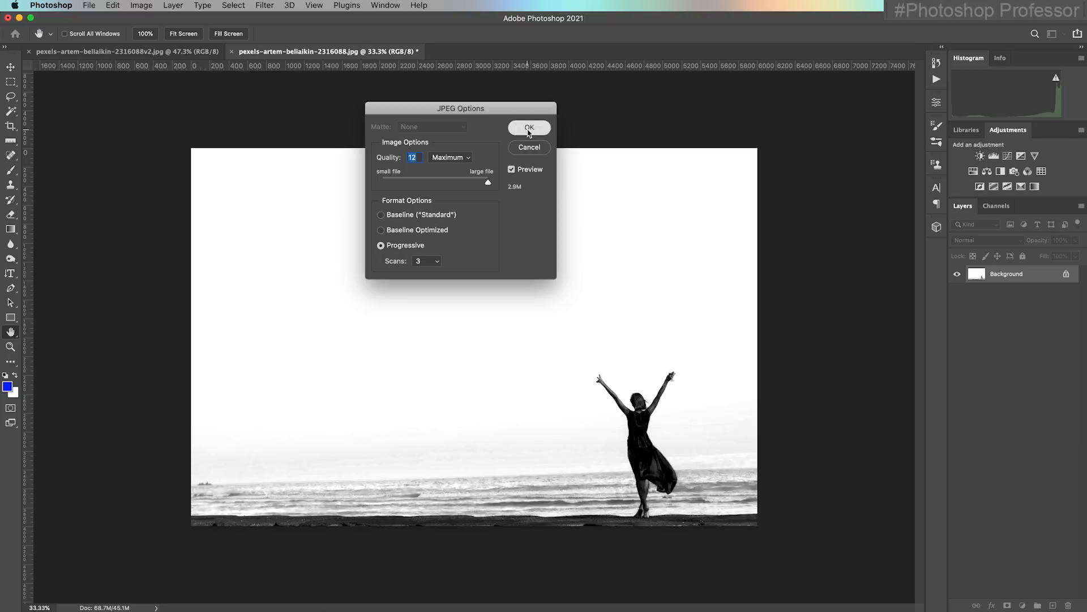
left_click(529, 133)
Switch to Bridge, open the original color beach photo in Photoshop again and fit it to the screen
left_click(538, 609)
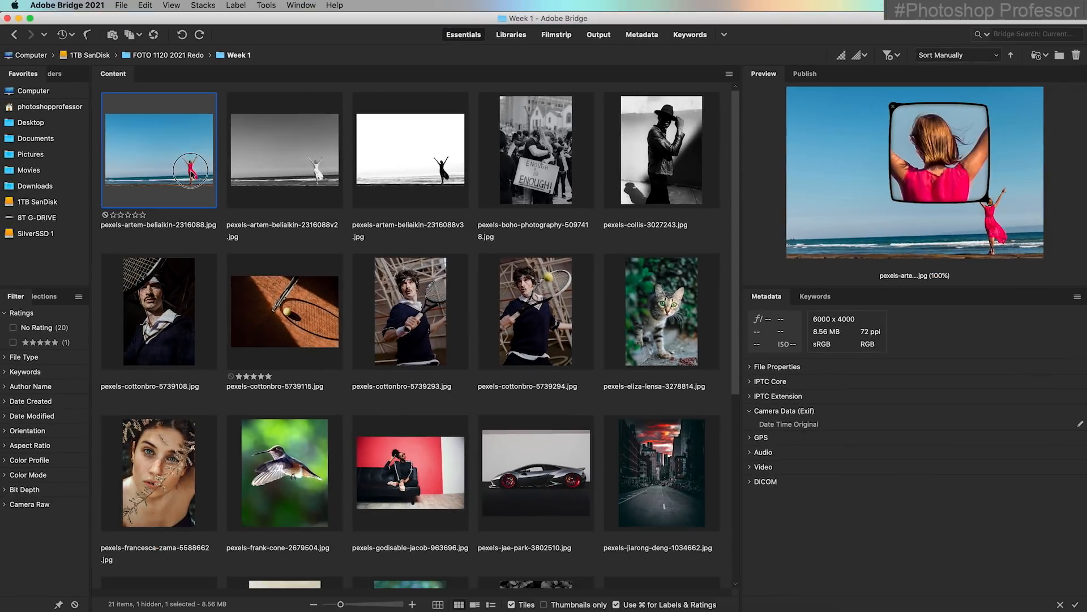
double_click(190, 169)
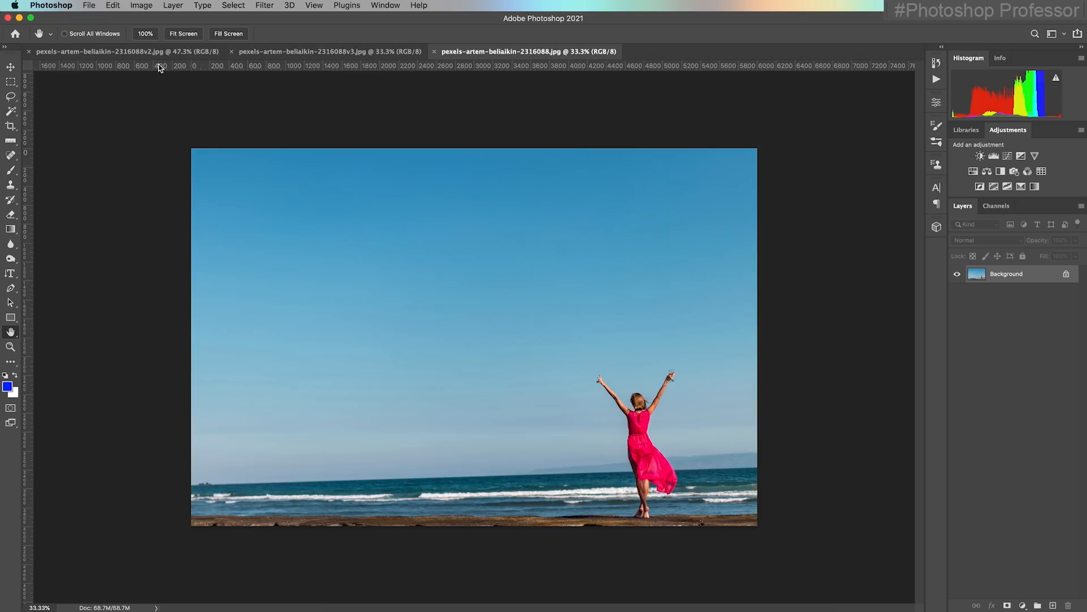
left_click(183, 33)
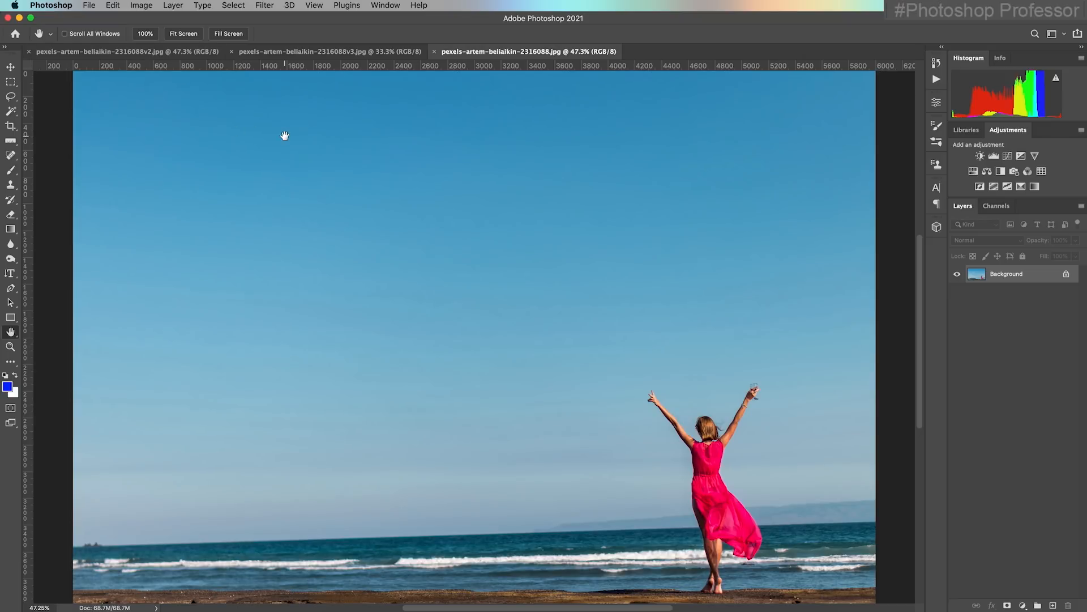
left_click(141, 5)
mouse_move(159, 36)
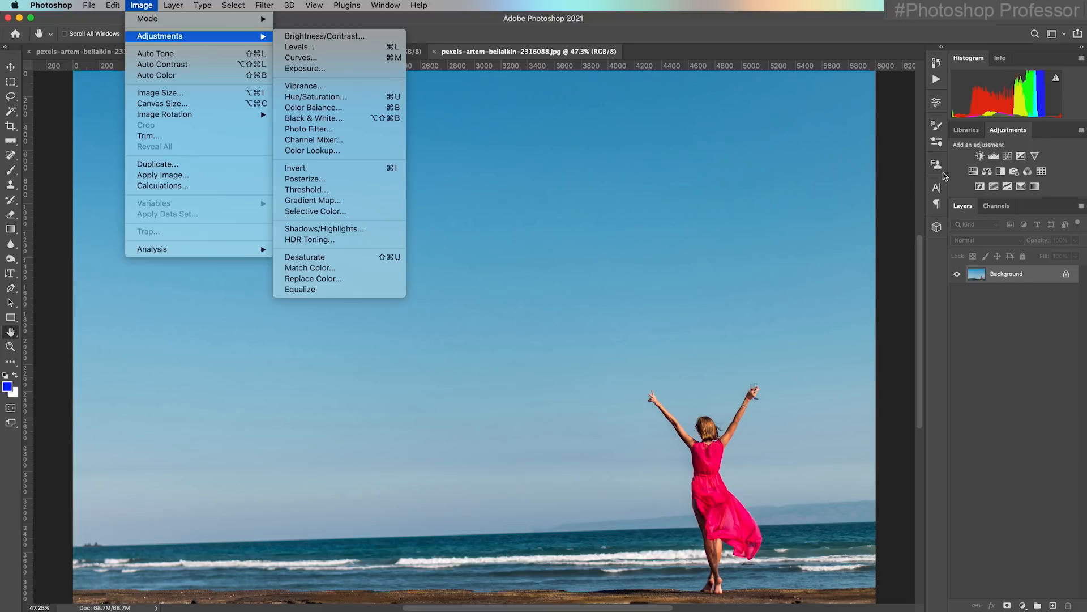
left_click(978, 131)
left_click(1004, 132)
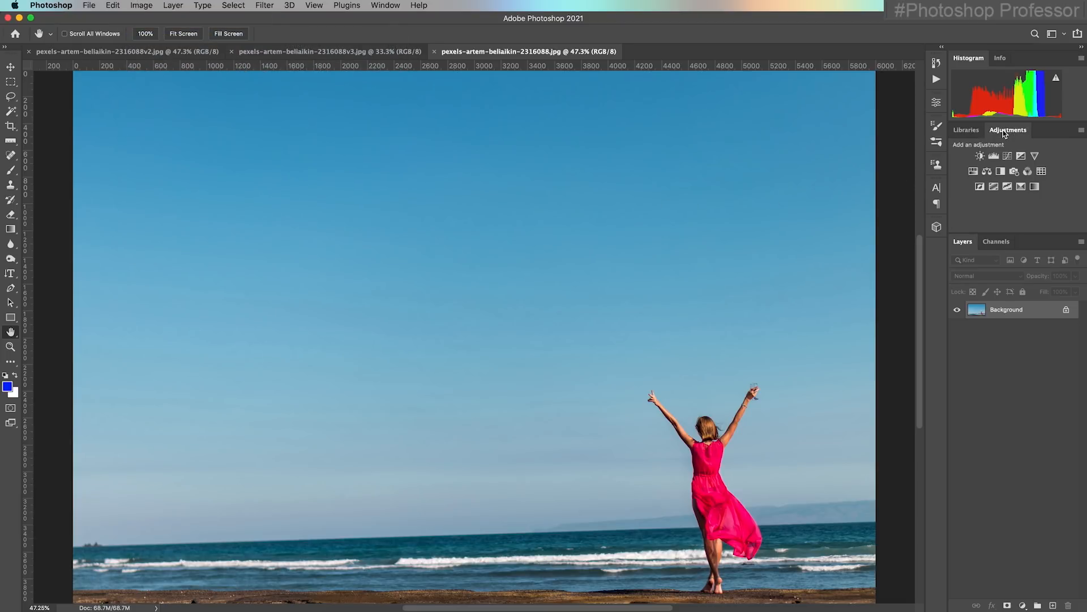
left_click(385, 5)
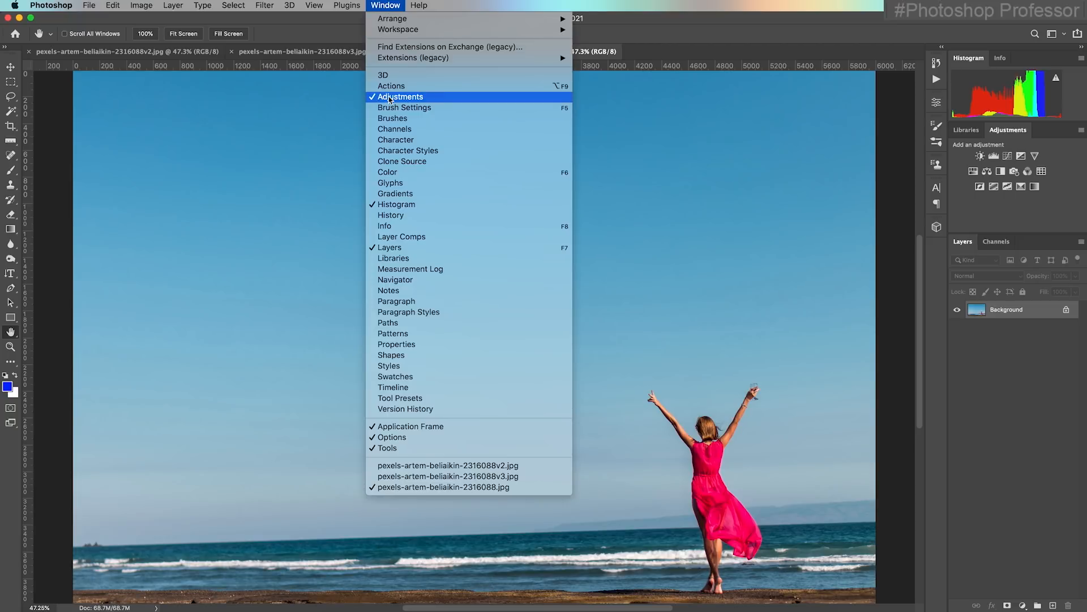
left_click(1069, 158)
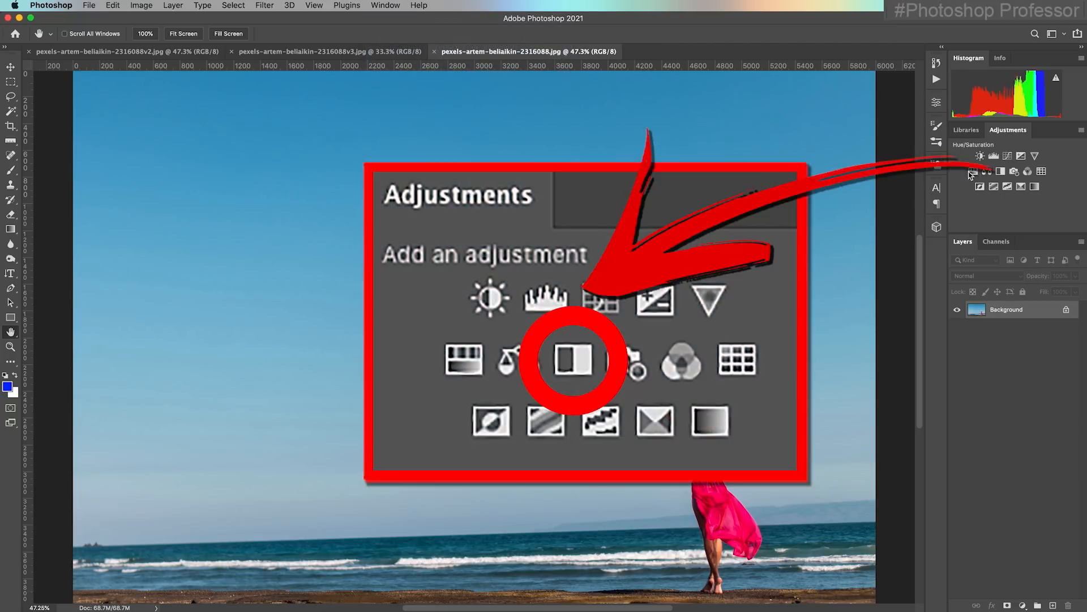
Add a Black & White adjustment layer over the beach photo with Reds -34, Cyans 152 and Blues 178
left_click(1001, 171)
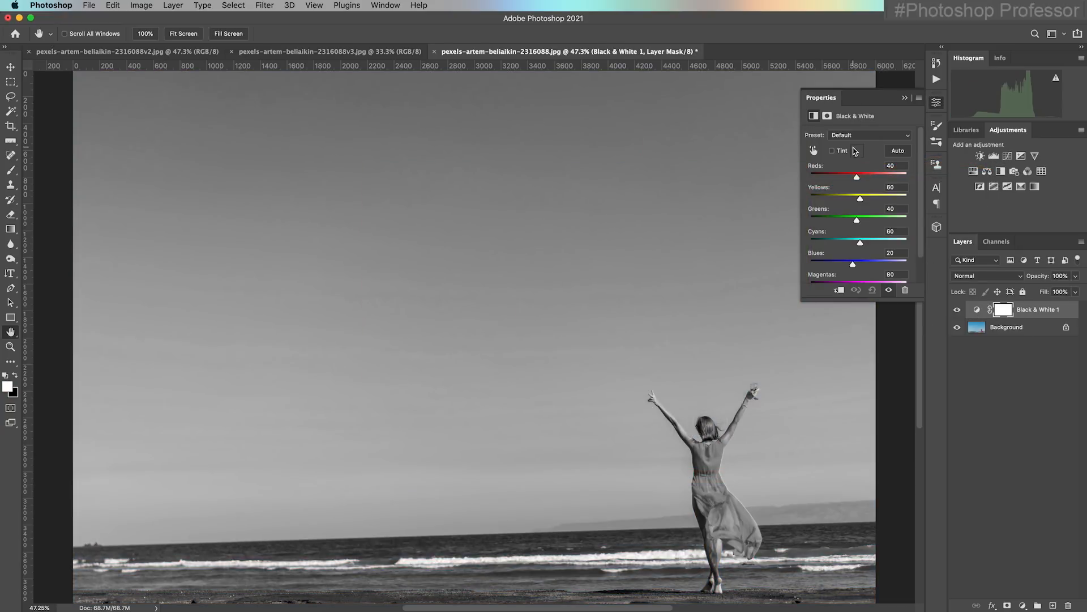
left_click_drag(857, 177, 842, 177)
left_click_drag(853, 263, 878, 242)
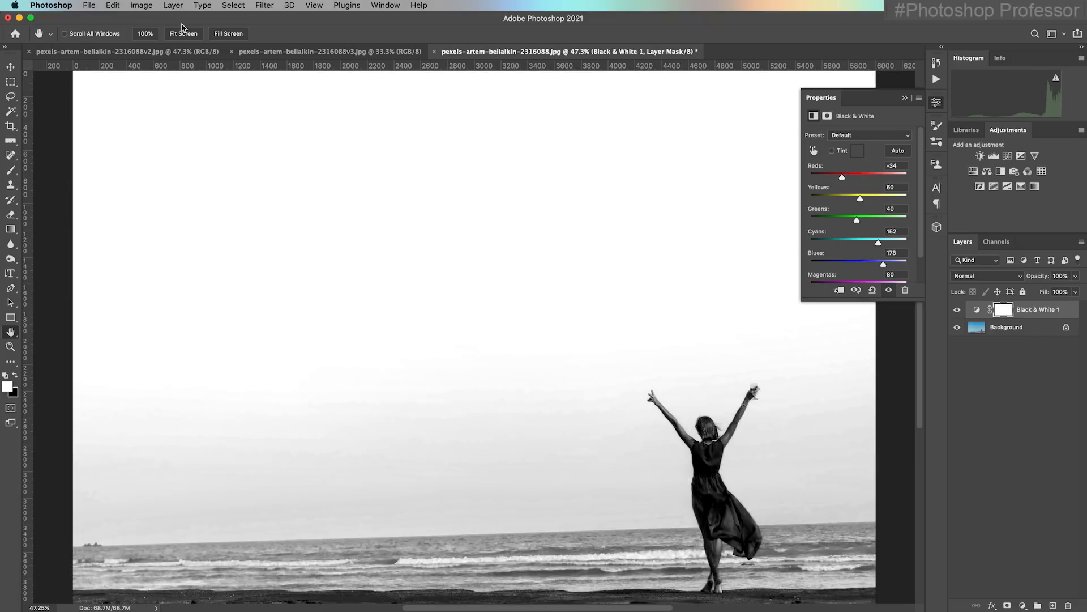
Save the layered beach photo as a Photoshop PSD in the Week 1 folder, keeping its layers and the original base name
left_click(92, 6)
mouse_move(72, 5)
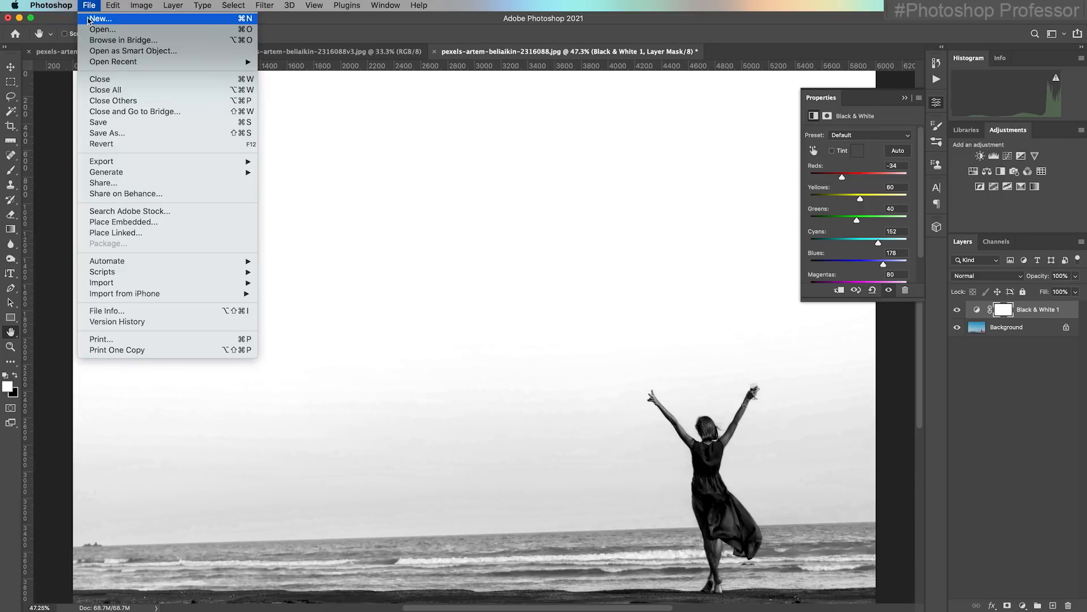
left_click(127, 129)
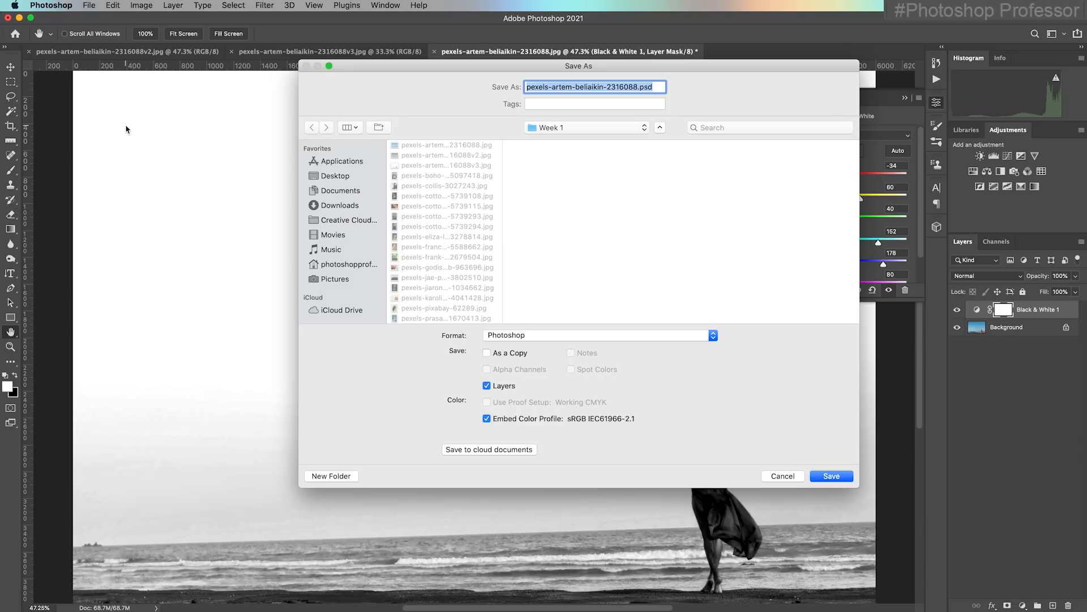
left_click_drag(493, 67, 406, 51)
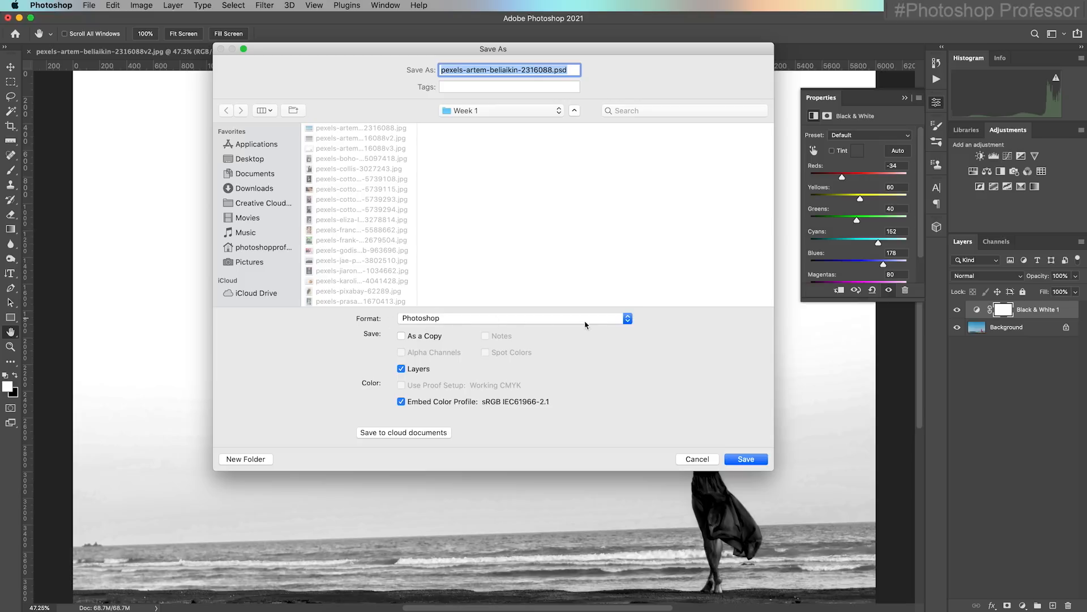
left_click(628, 319)
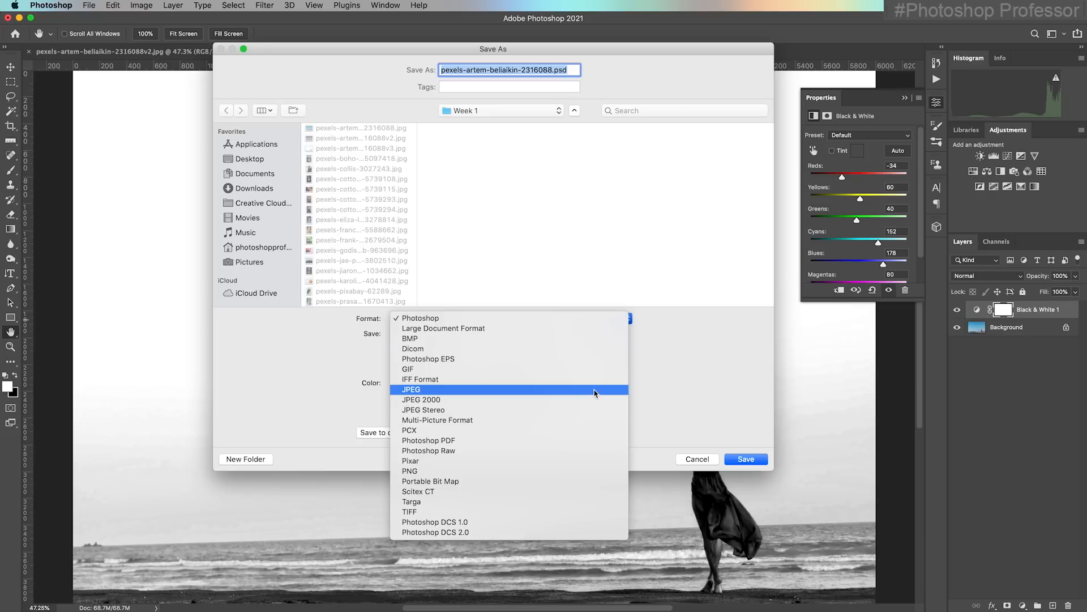
left_click(657, 376)
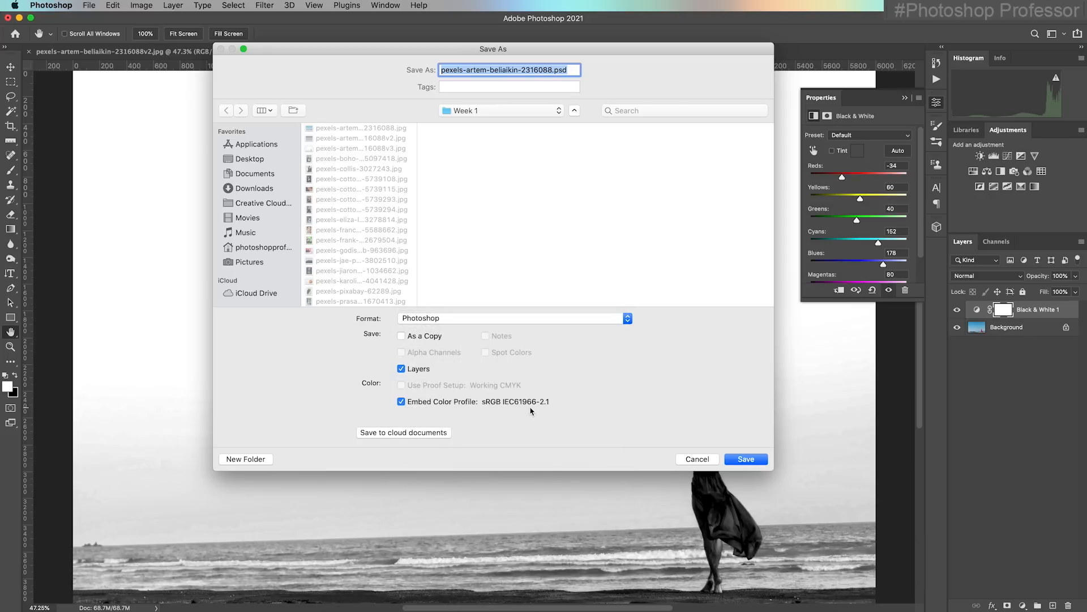
left_click(755, 461)
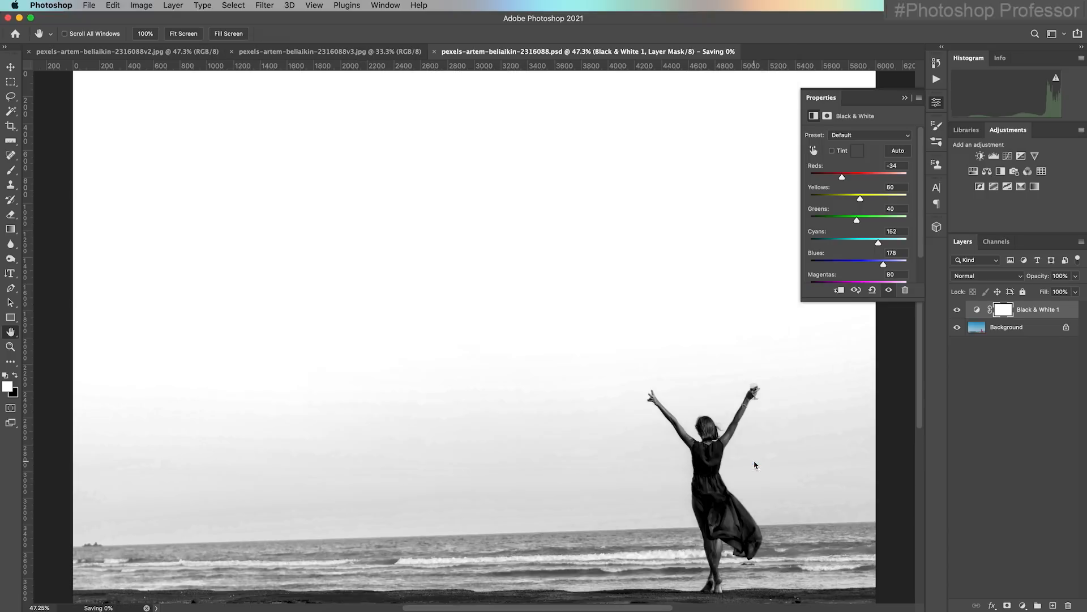
Switch to Bridge, move the v3 JPEG directly beside the PSD version and select the PSD to compare them
left_click(536, 609)
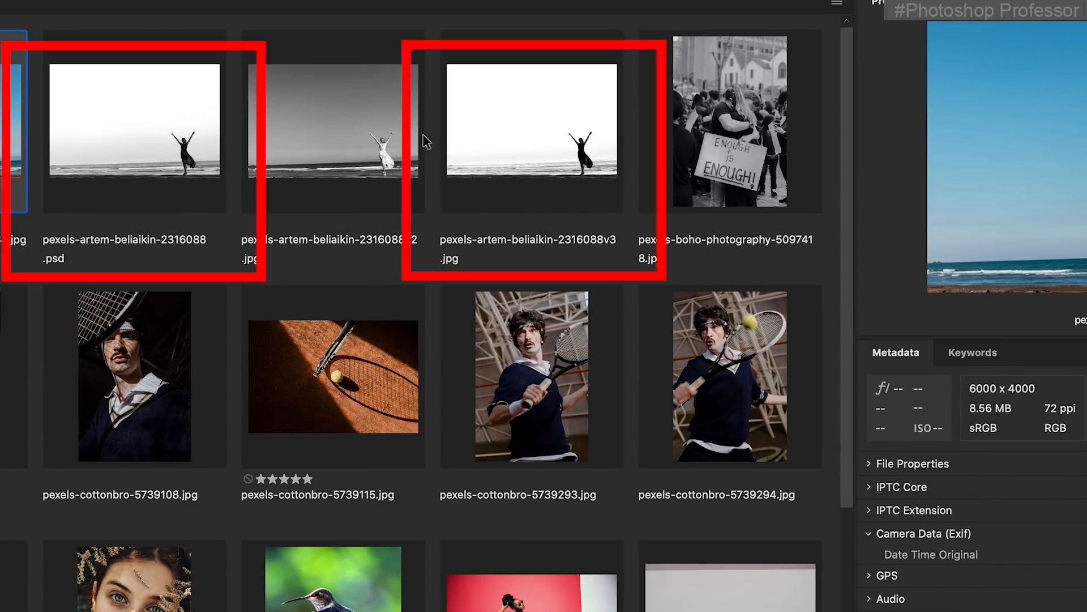
left_click(555, 144)
left_click_drag(555, 144, 290, 143)
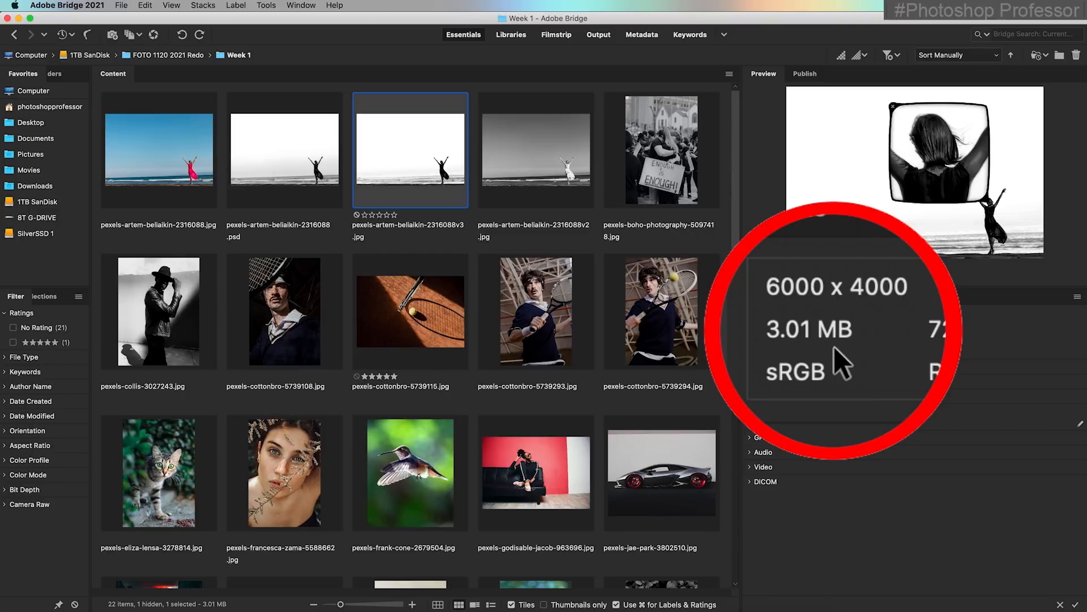
left_click(289, 179)
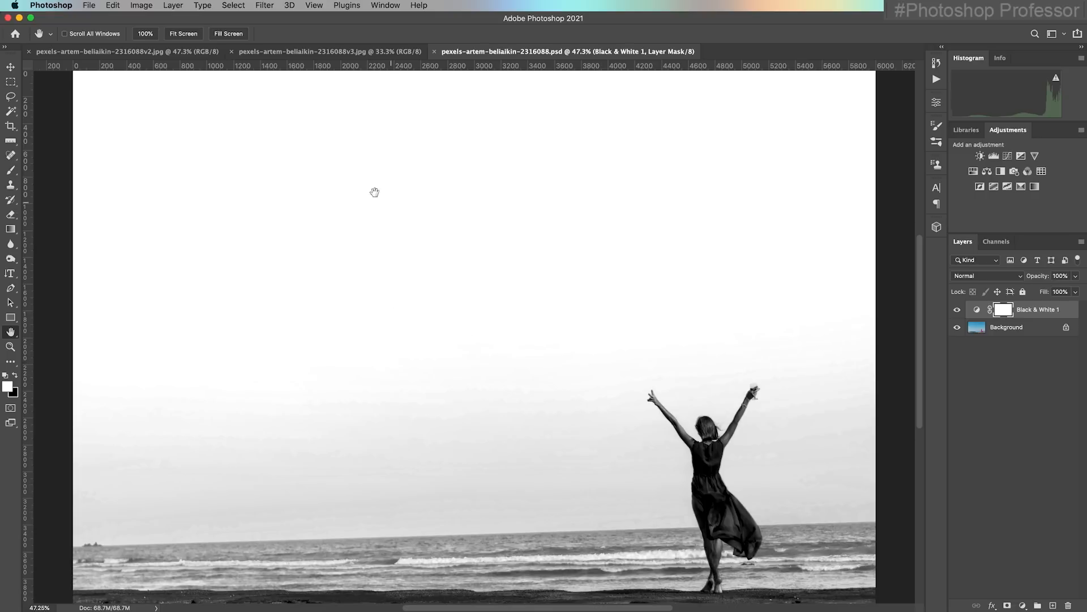
Open the Save As dialog for the layered black-and-white beach PSD in Photoshop
left_click(89, 5)
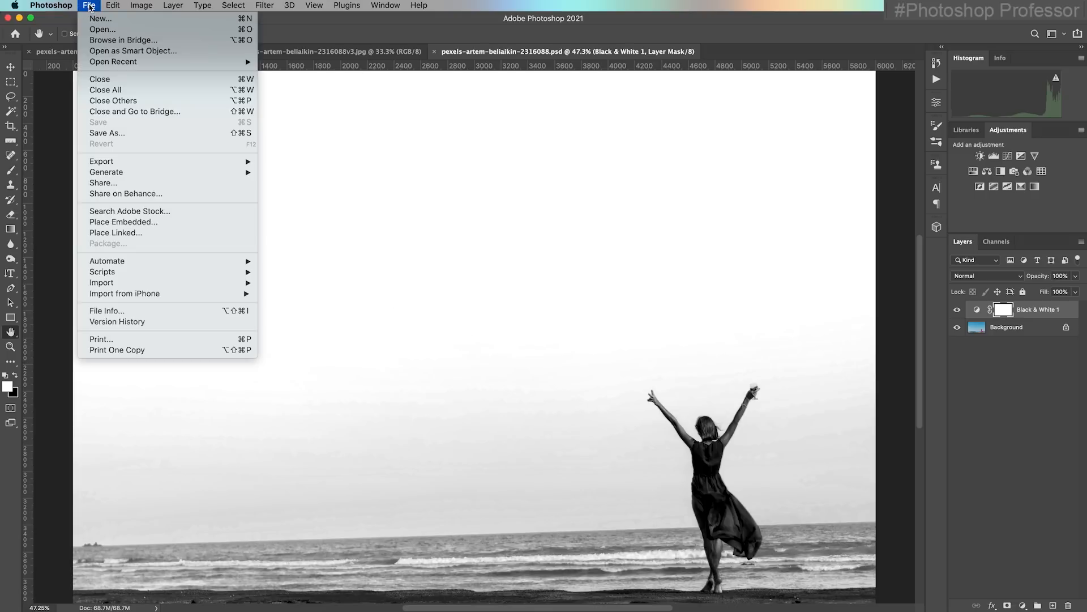
left_click(135, 134)
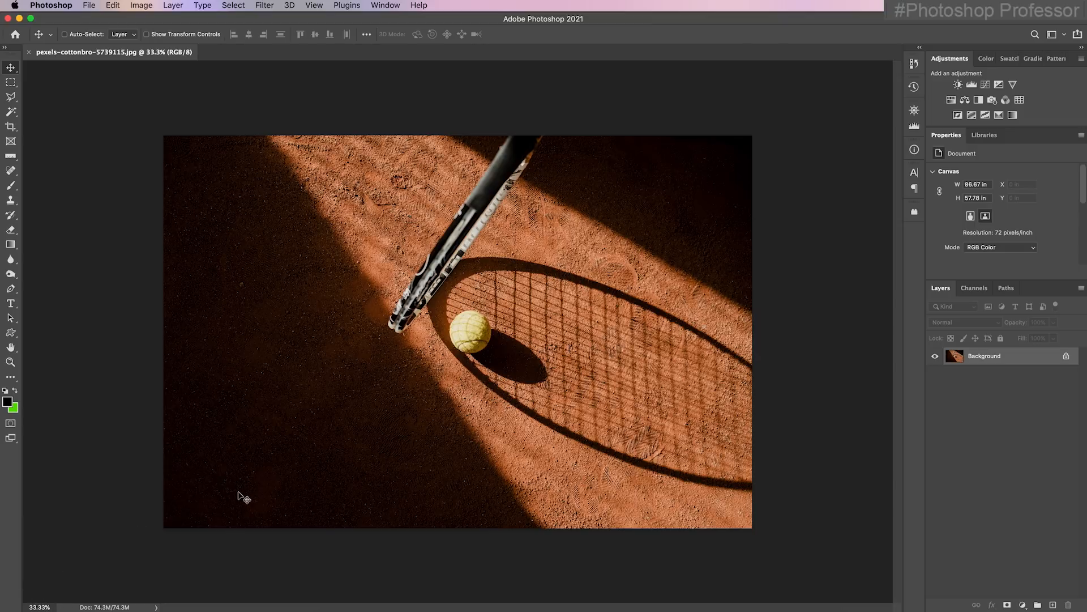
Fit the tennis racket photo to the screen and examine its document size and the other available document information options
key("super")
key("super+0")
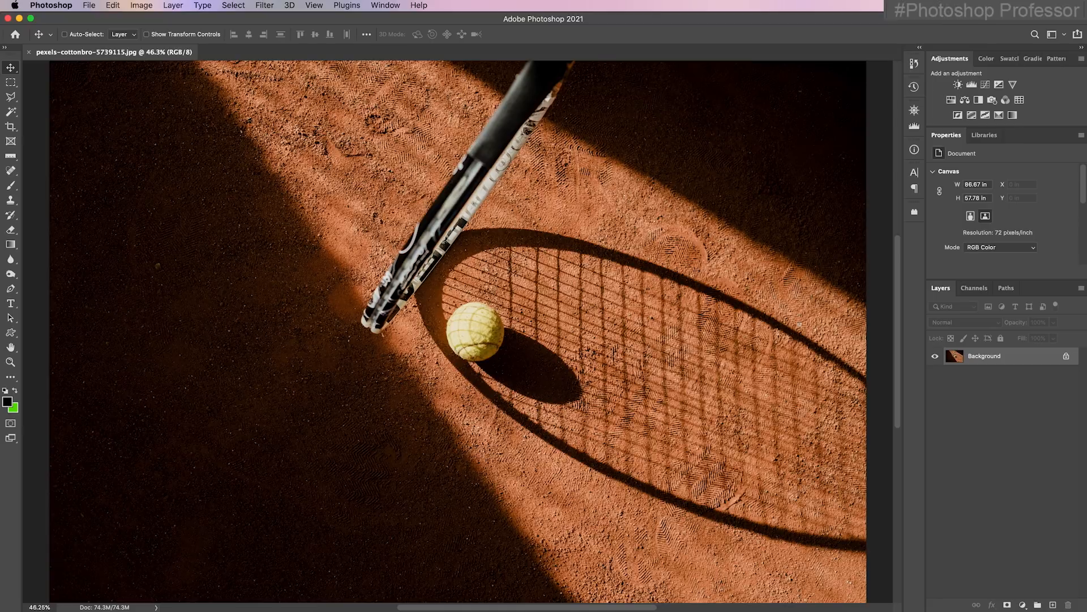
left_click(156, 607)
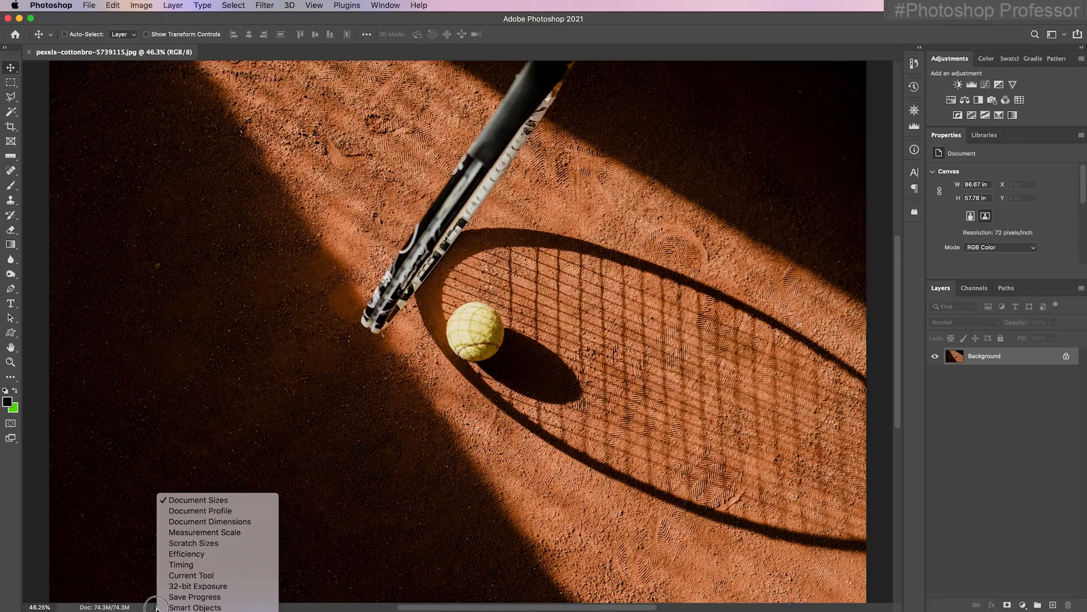
left_click(155, 607)
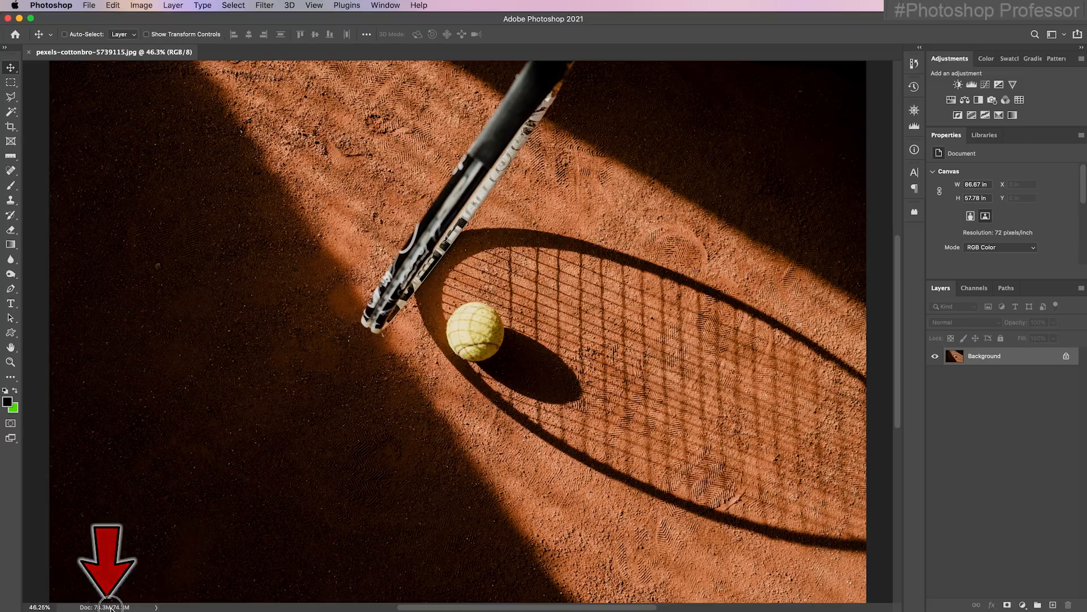
left_click(110, 607)
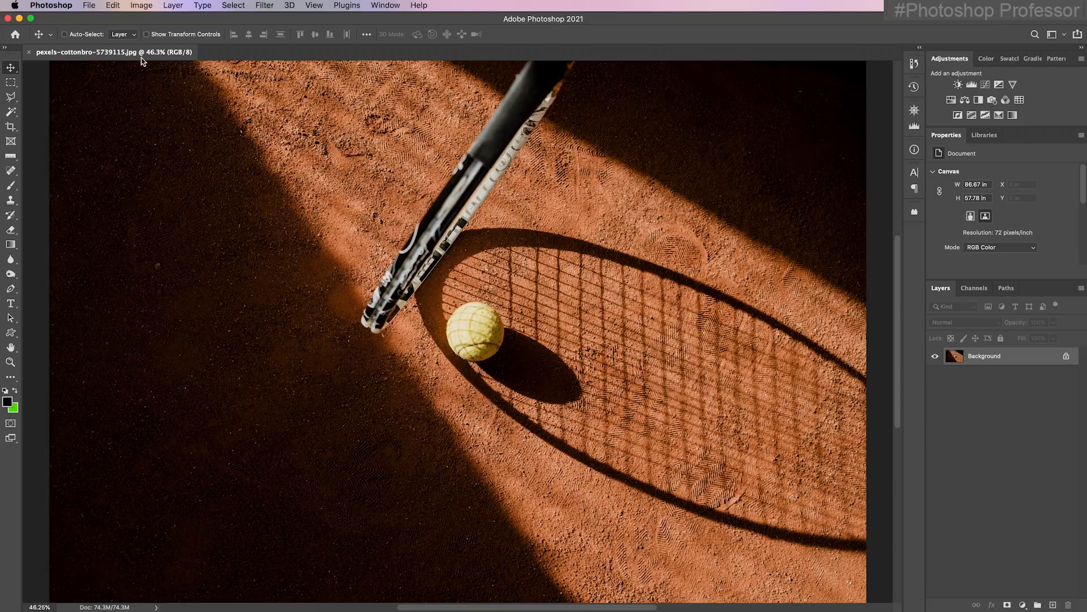
Open the Image Size settings for the tennis photo, then reposition and widen the dialog
left_click(144, 6)
left_click(208, 99)
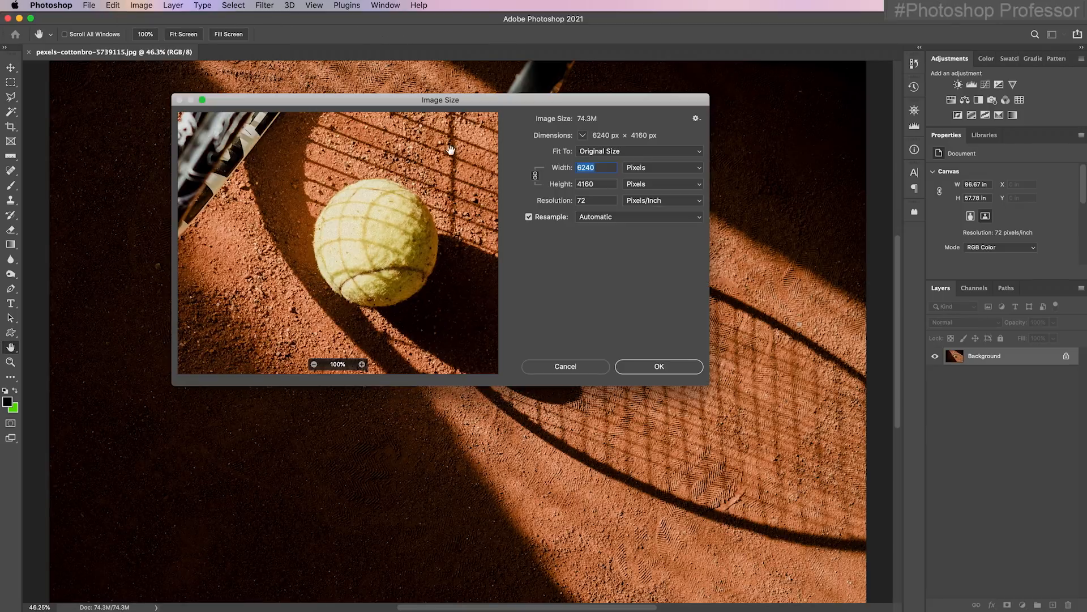
left_click_drag(353, 97, 312, 135)
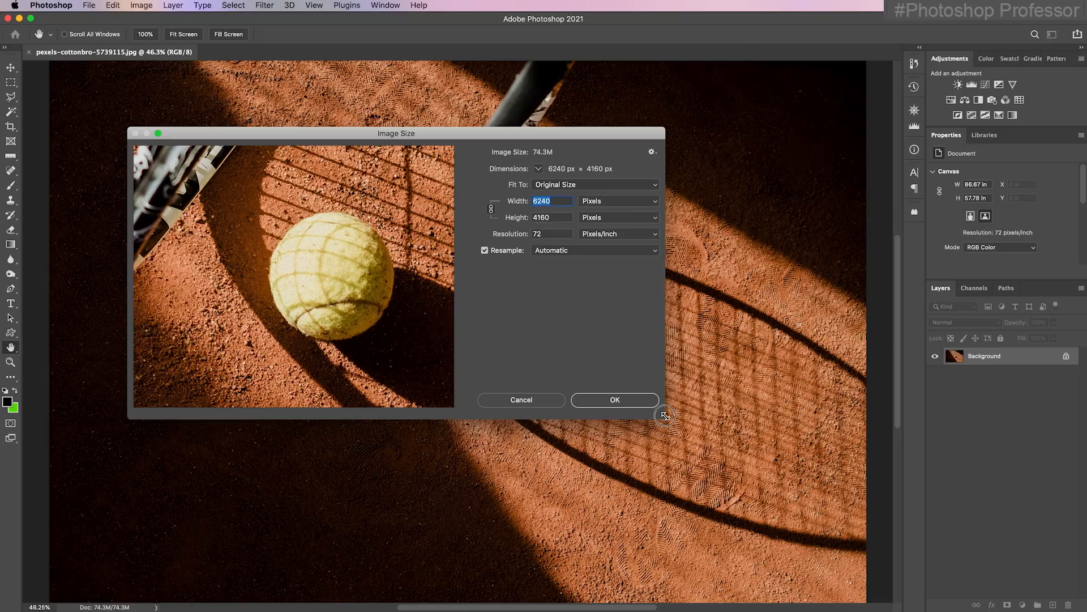
left_click_drag(665, 415, 698, 400)
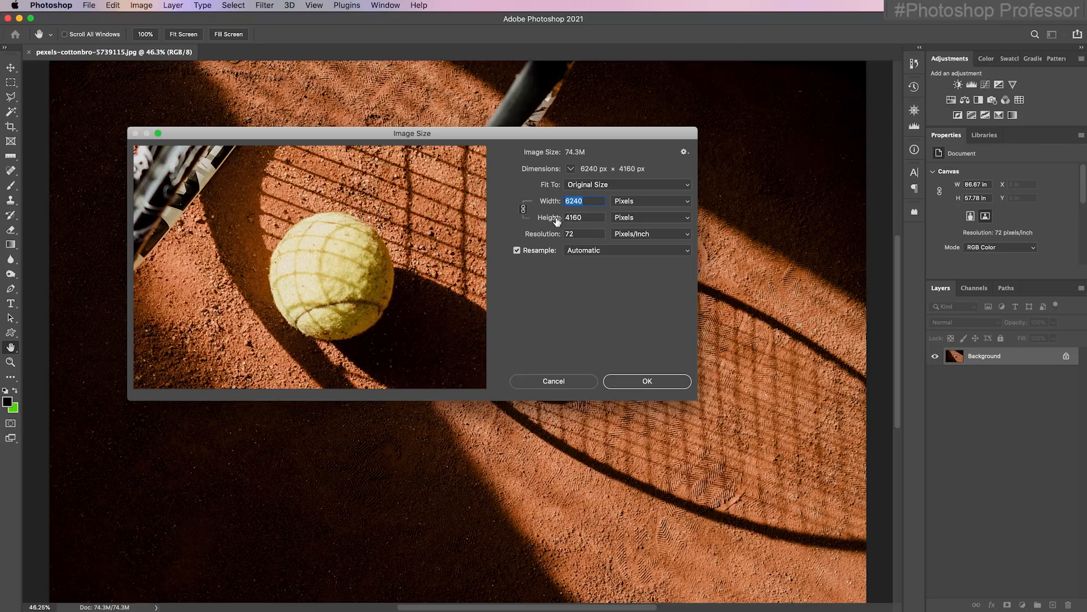
Try a width of 300 pixels with the aspect ratio unconstrained, and constrain the proportions again
left_click(524, 208)
left_click_drag(593, 203, 565, 202)
type("300")
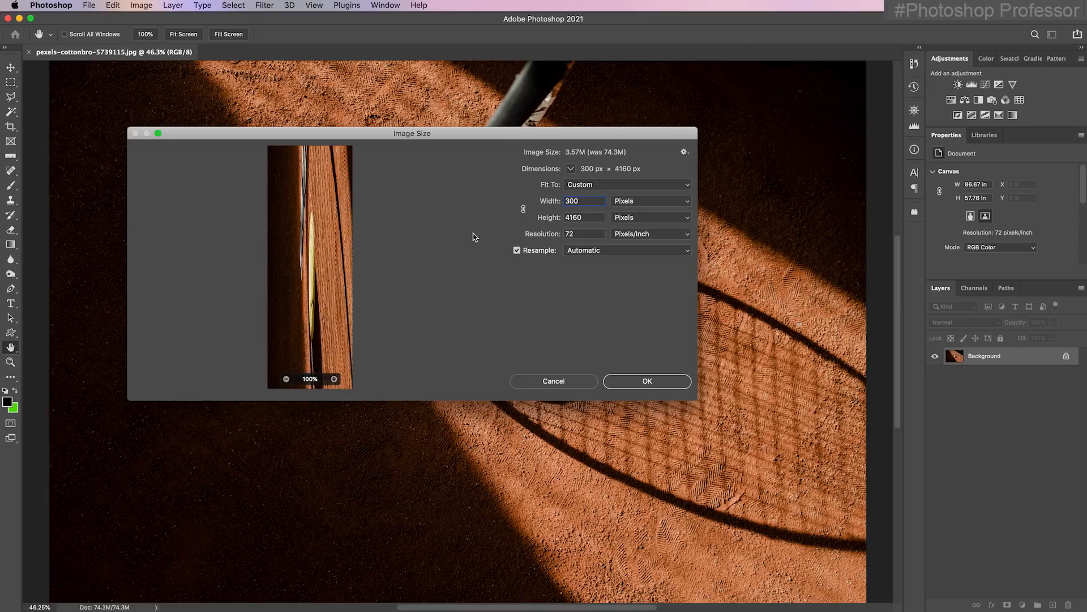
left_click(523, 210)
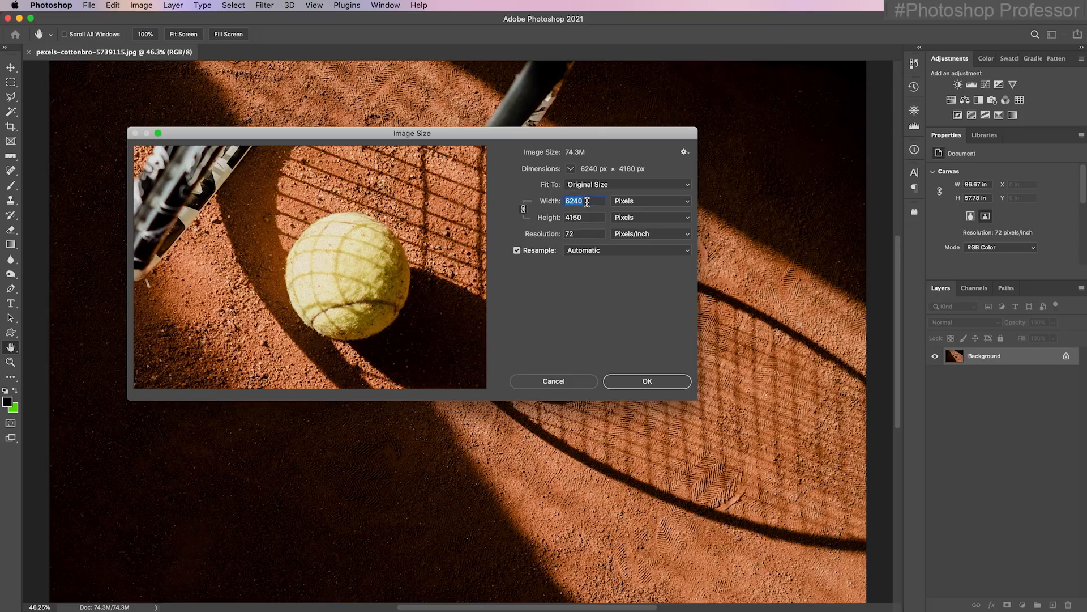
Try a width of 3000 pixels with constrained proportions and look through the available width units
type("3000")
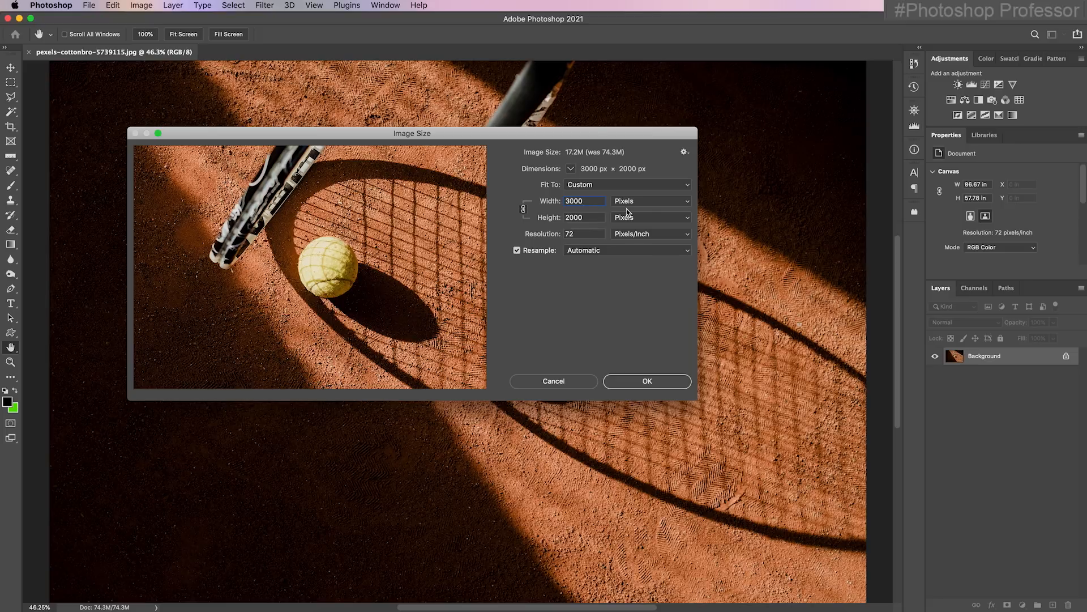
left_click(688, 202)
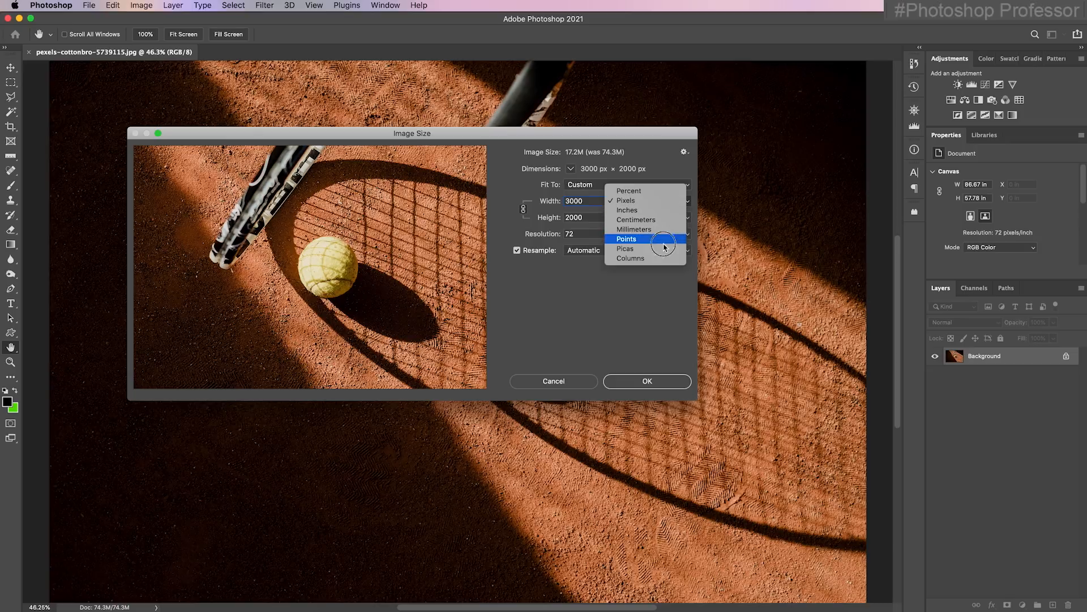
left_click(644, 323)
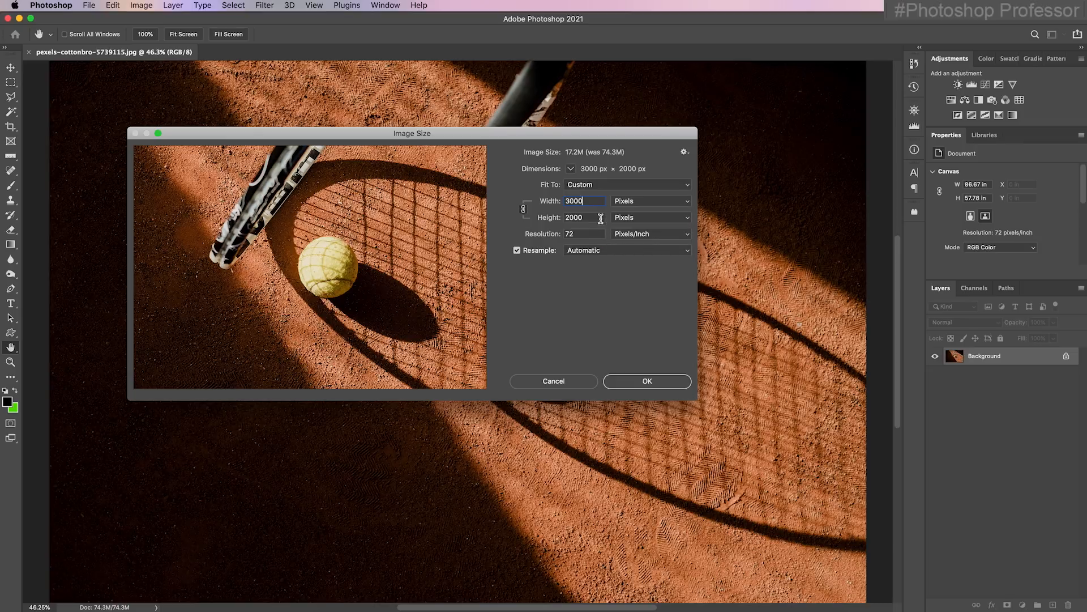
Resize the tennis photo to 800 pixels wide with proportions constrained and resampling on, and view it at 100%
left_click(548, 199)
type("800")
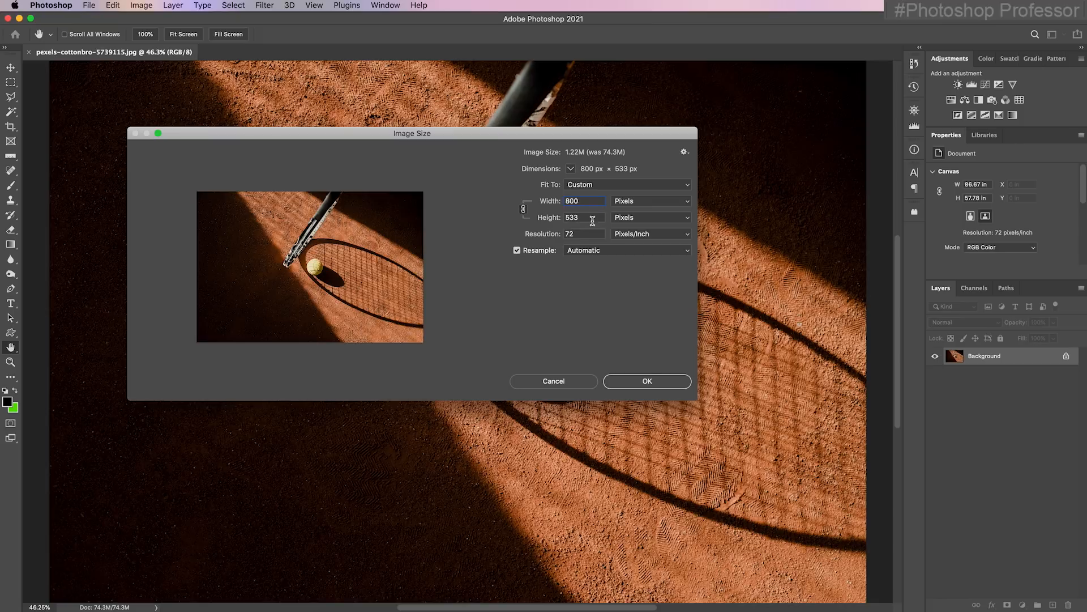
left_click(517, 250)
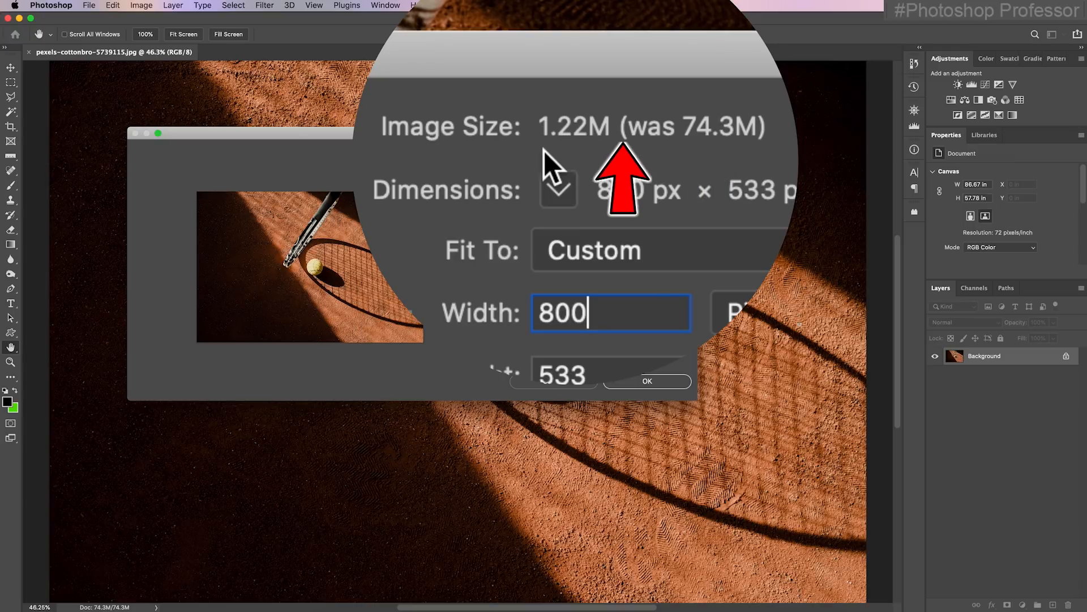
left_click(648, 381)
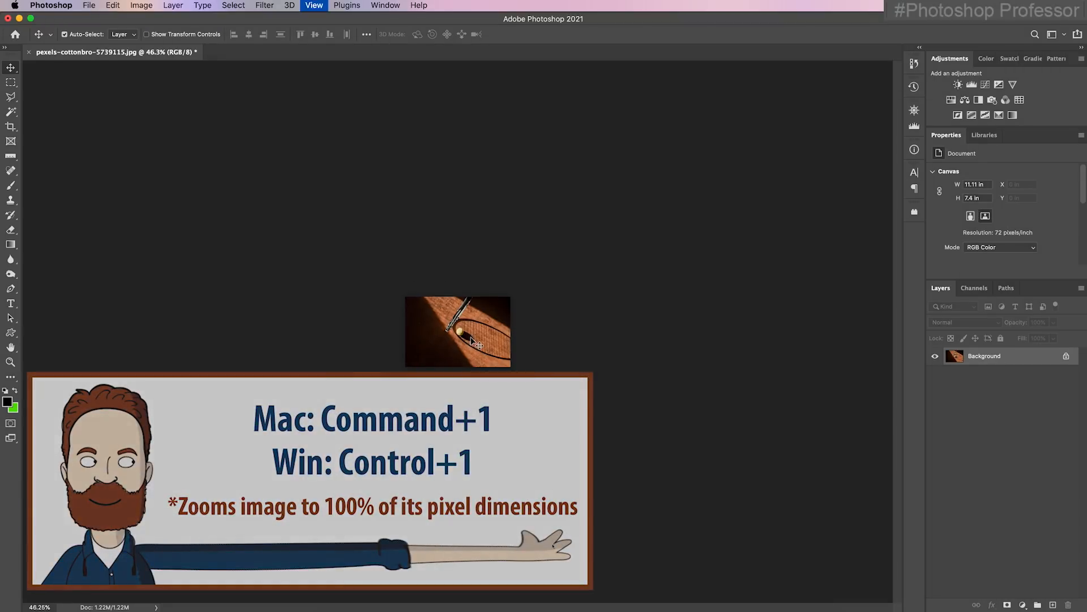
key("super+1")
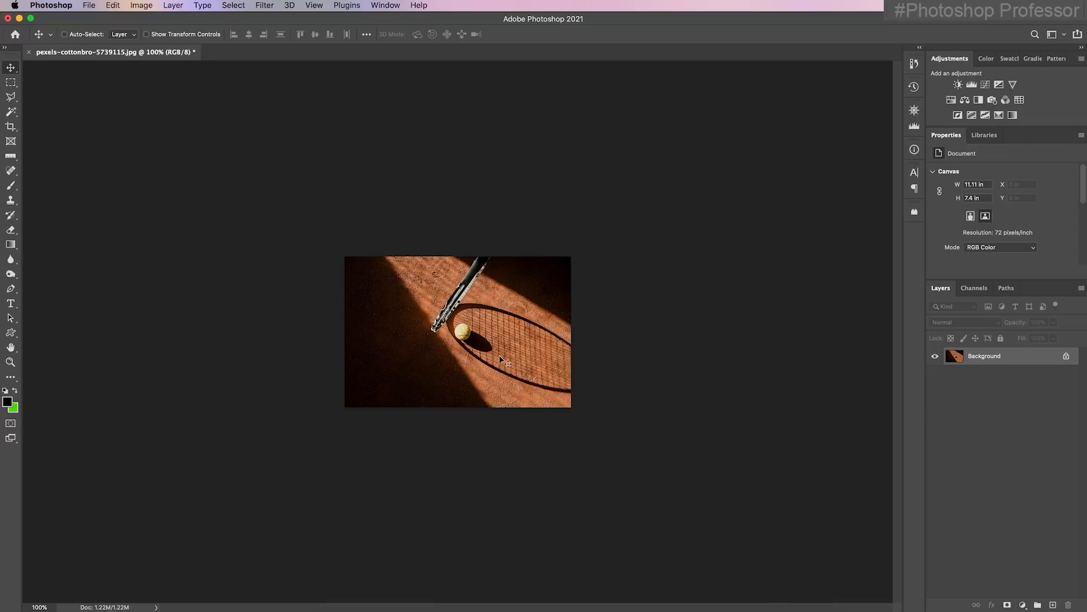
Save the resized photo in Week 1 Student Files as pexels-cottonbro-5739115_800px.jpg, a JPEG at Maximum quality 12 with Progressive format
left_click(91, 6)
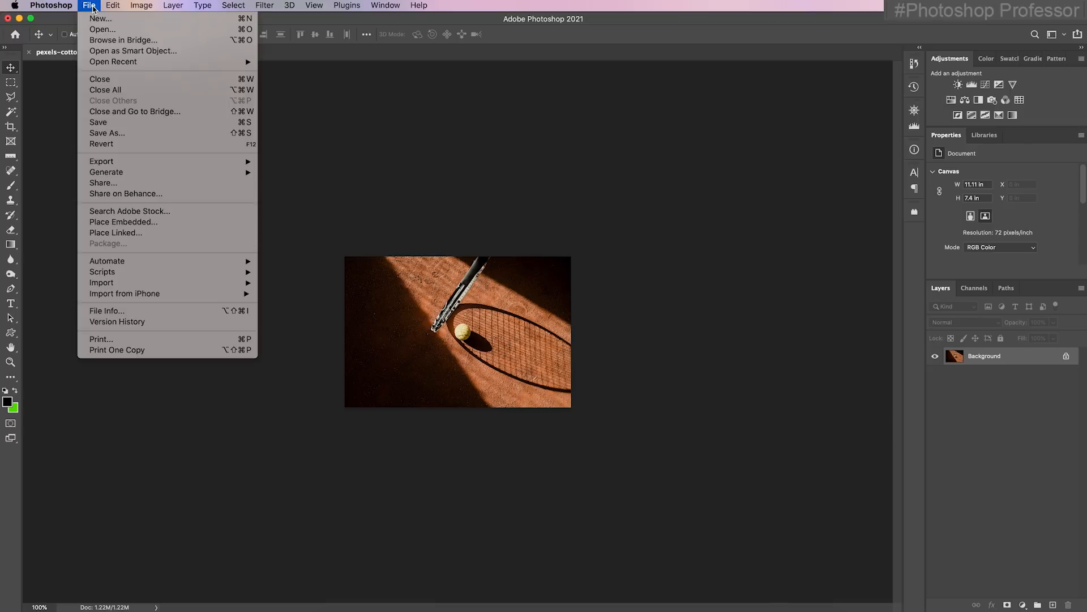
left_click(149, 135)
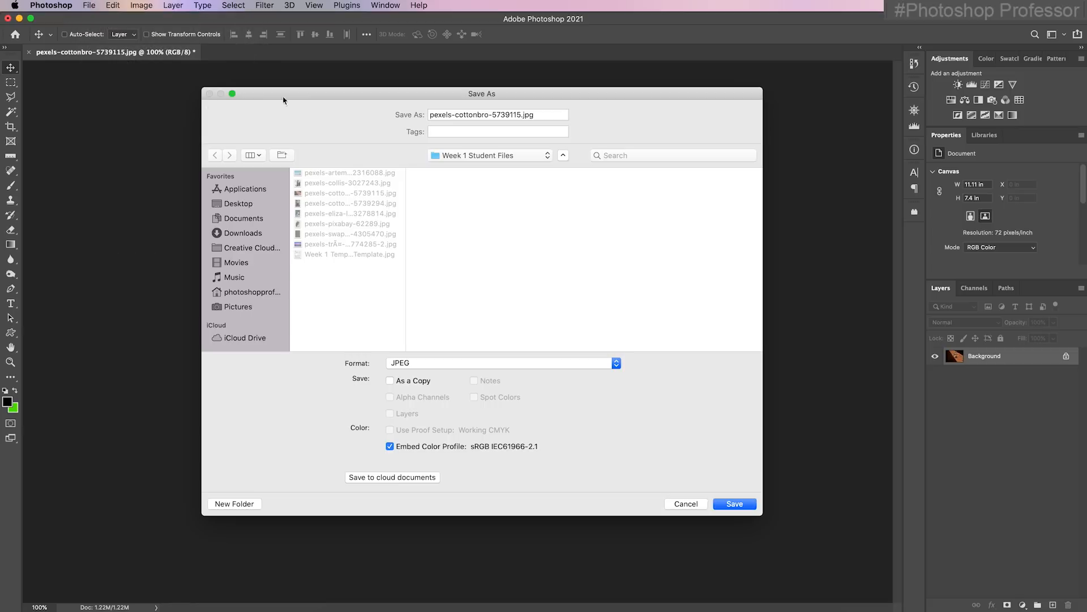
left_click_drag(308, 97, 243, 73)
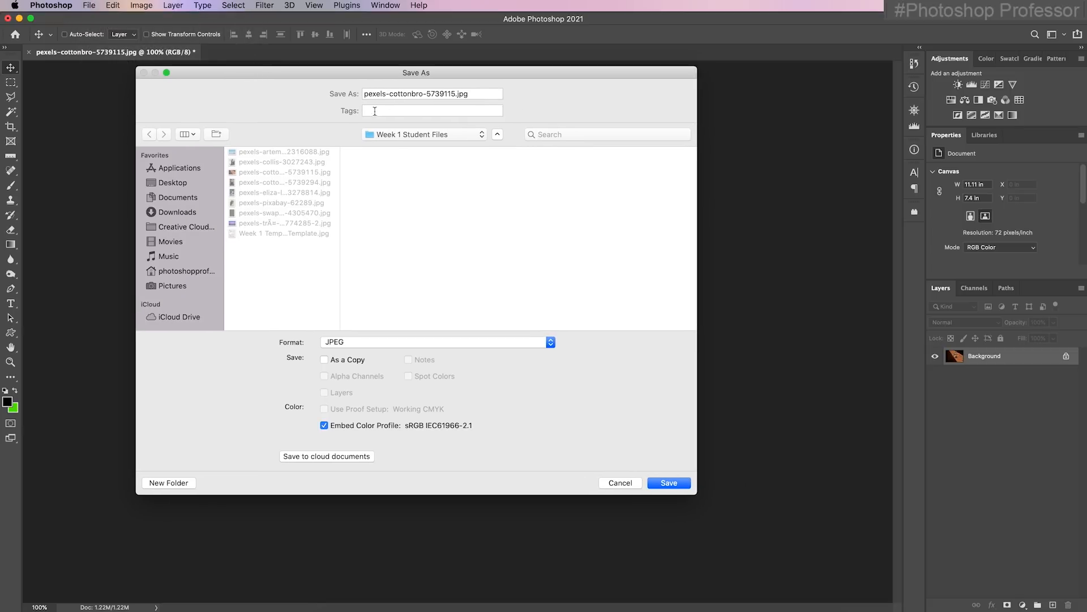
left_click(456, 94)
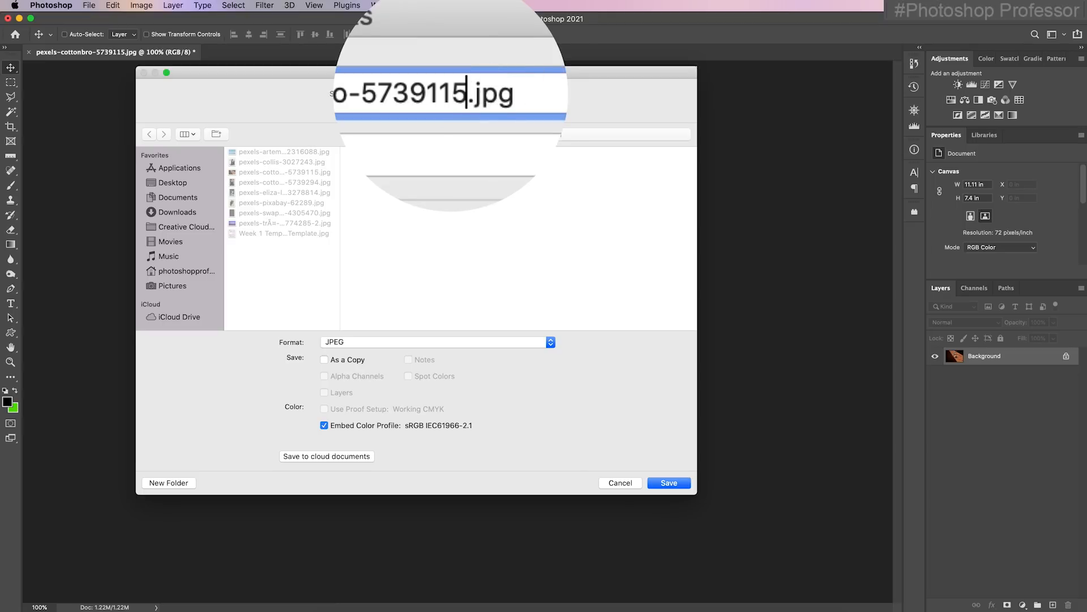
type("_")
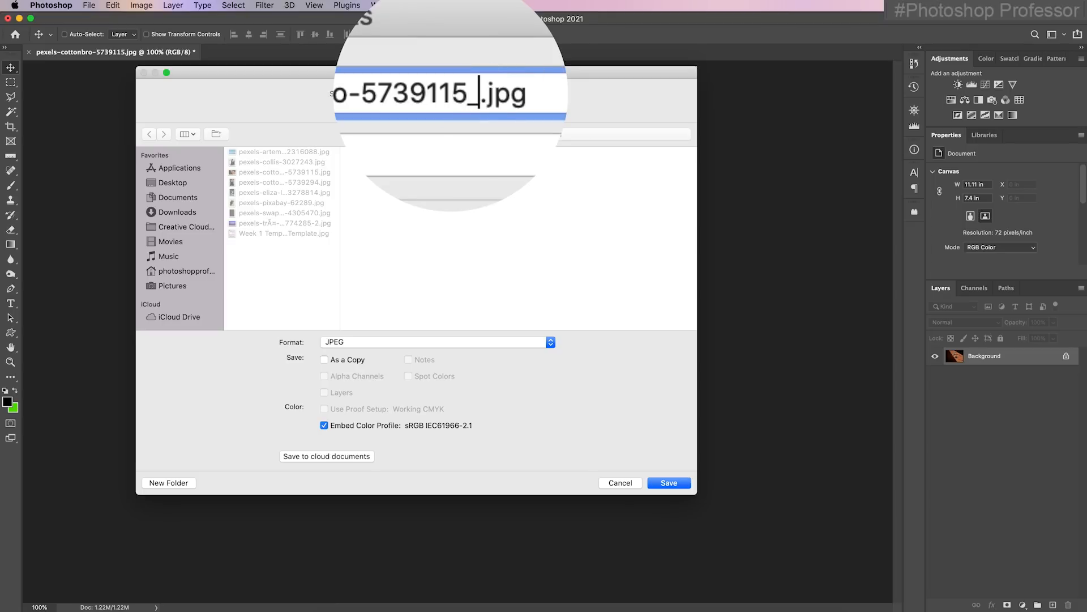
type("800px")
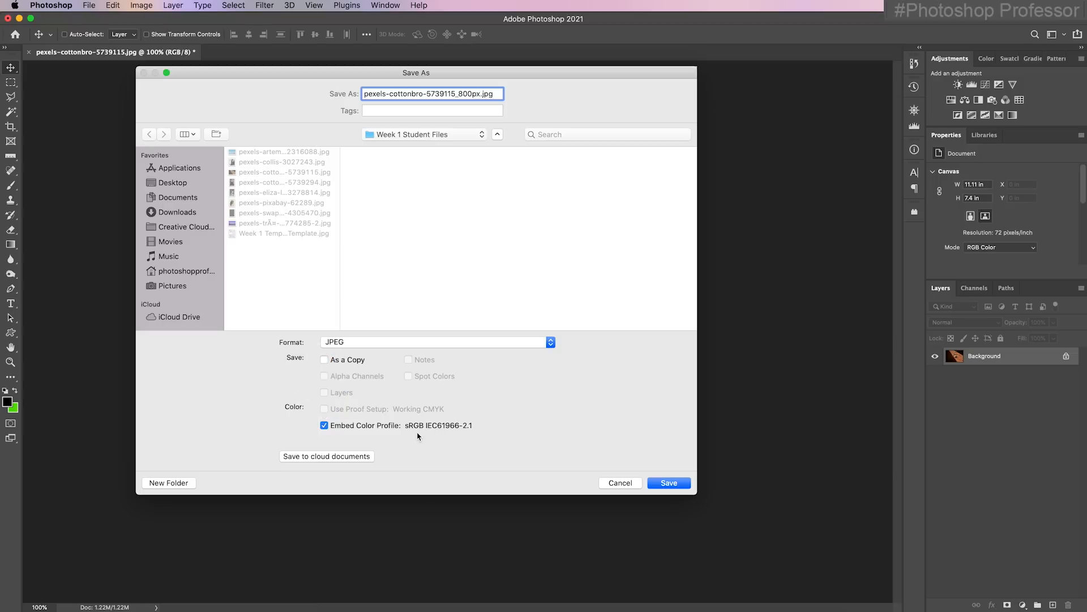
left_click(667, 482)
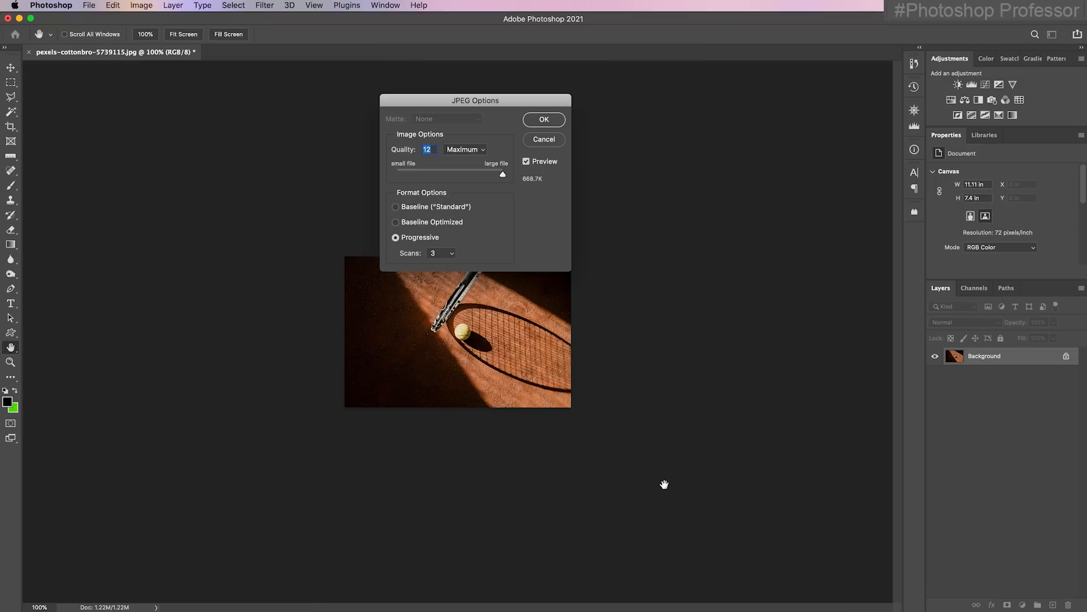
left_click_drag(493, 105, 482, 82)
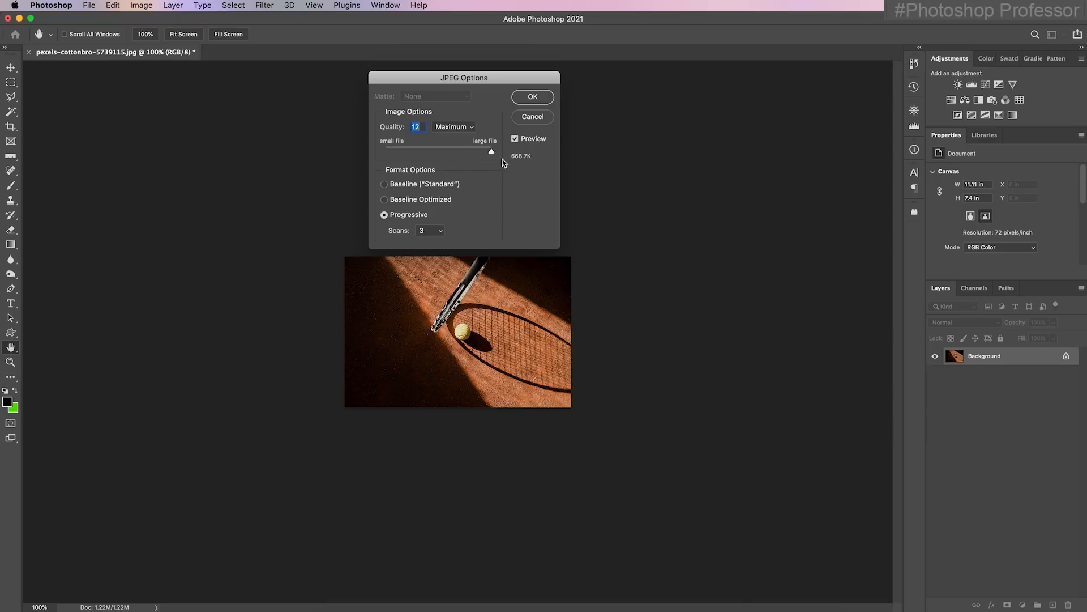
left_click(528, 99)
Switch to Bridge to compare the dimensions and file sizes of the original and 800px tennis photos, and return to Photoshop
left_click(531, 610)
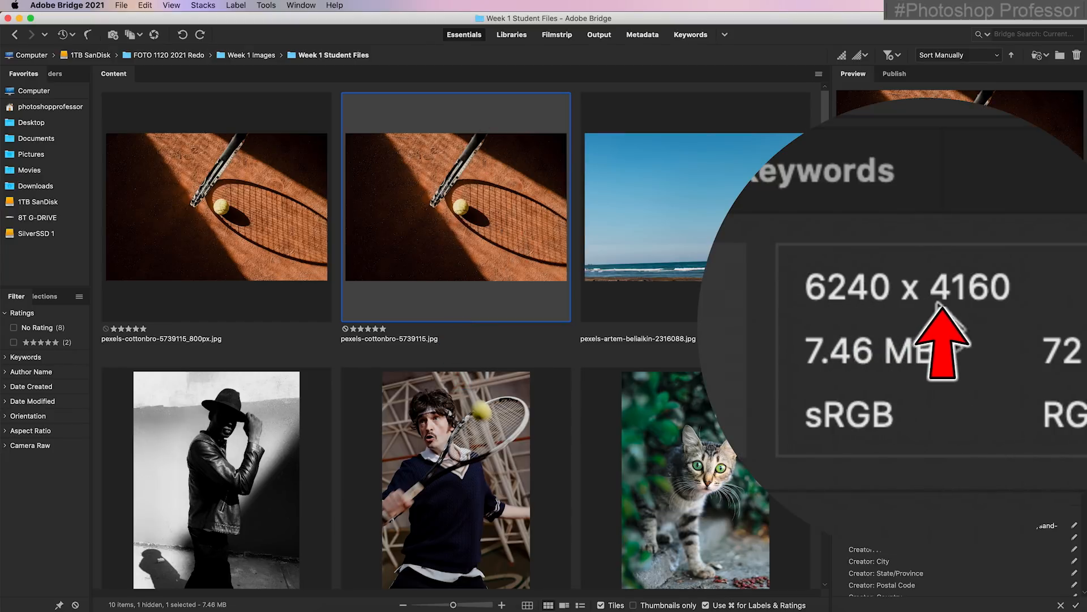
left_click(267, 213)
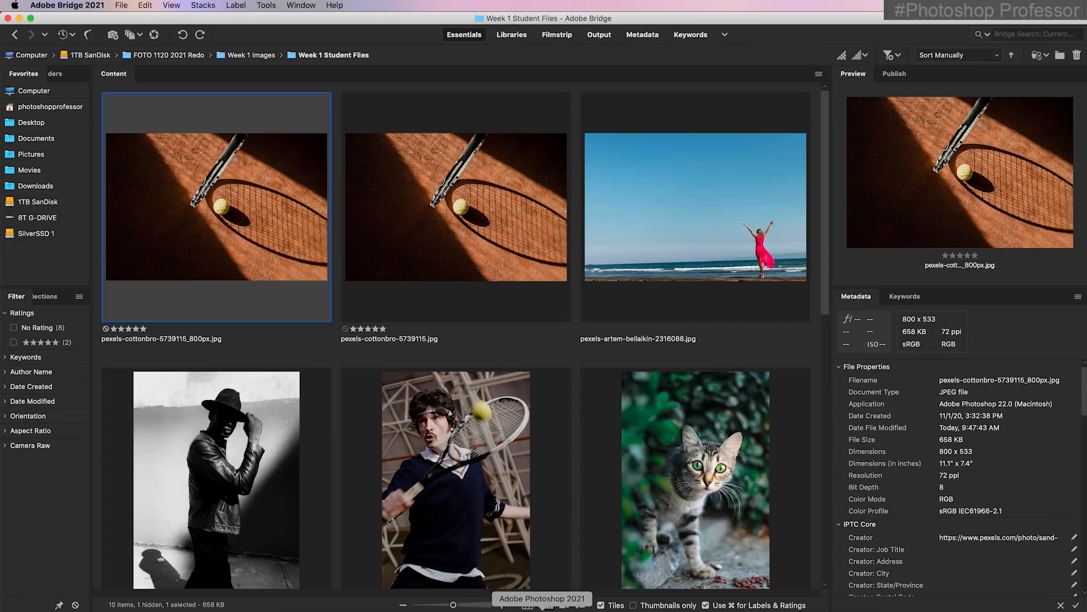
left_click(544, 610)
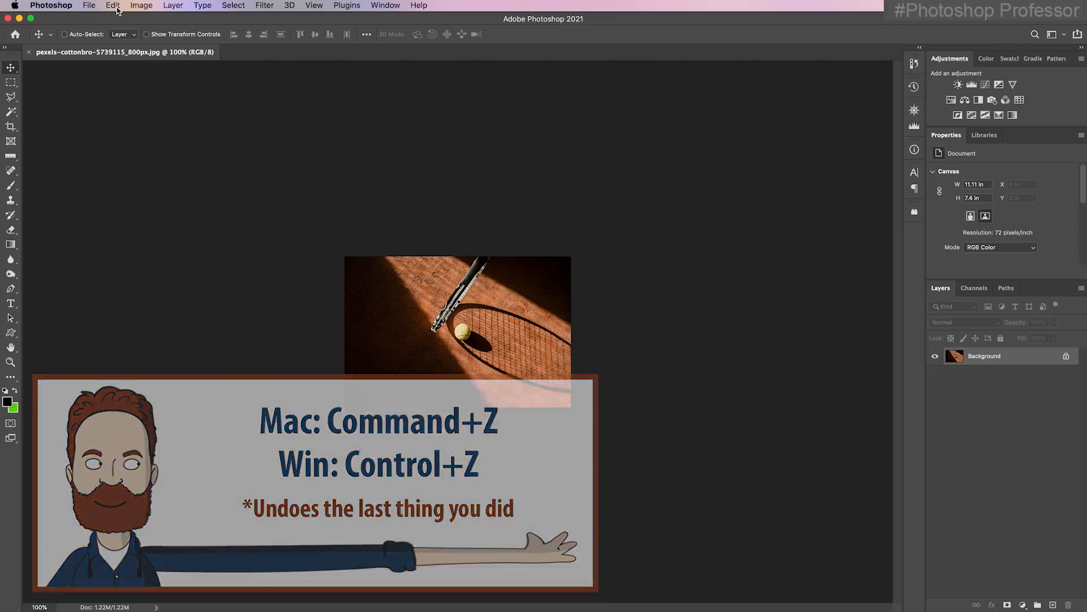
Undo the Image Size change on the tennis photo and check the document size
left_click(114, 6)
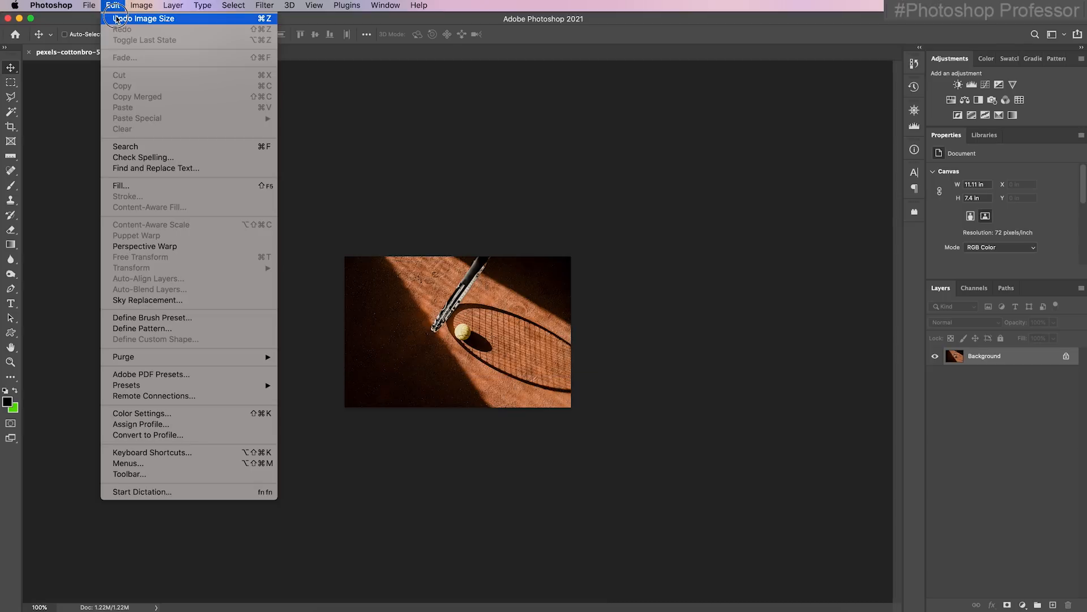
left_click(195, 20)
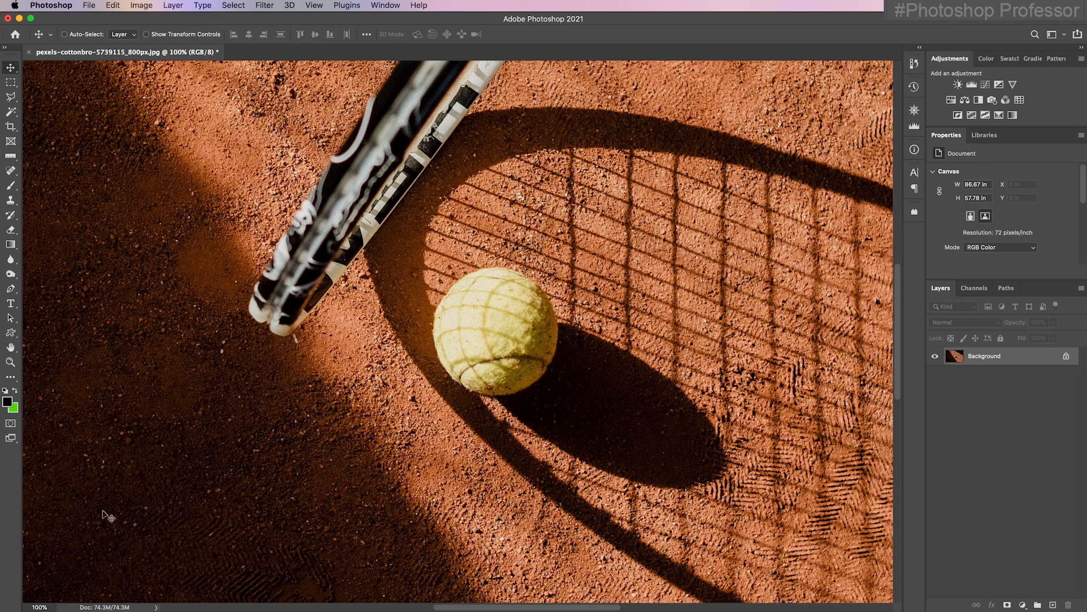
left_click(105, 606)
Set the tennis photo's image size to 6 inches wide at 300 pixels/inch, with proportions constrained and resampling on
left_click(146, 6)
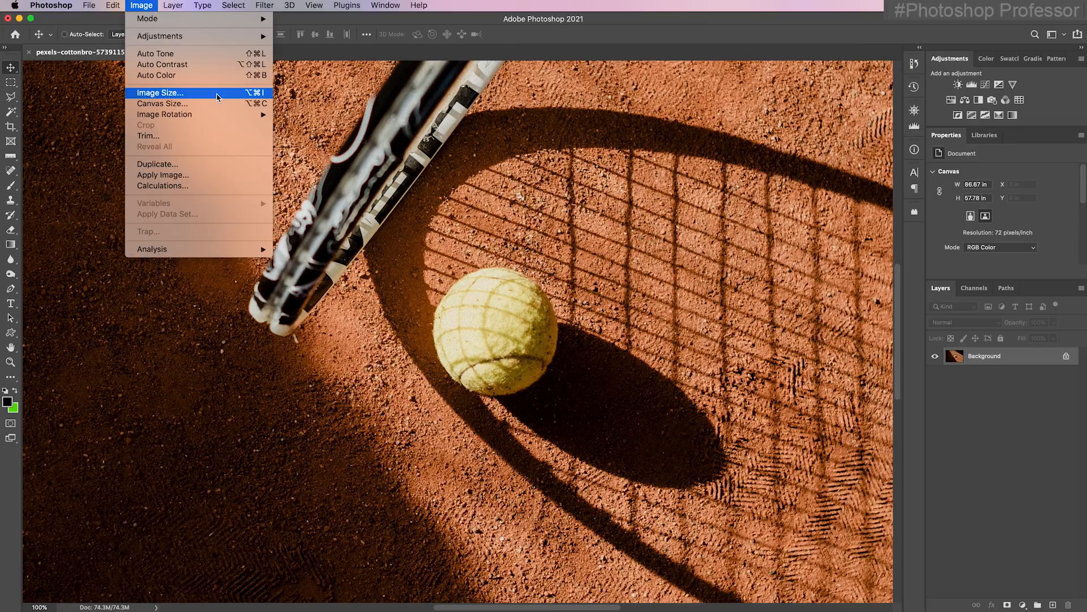
left_click(217, 92)
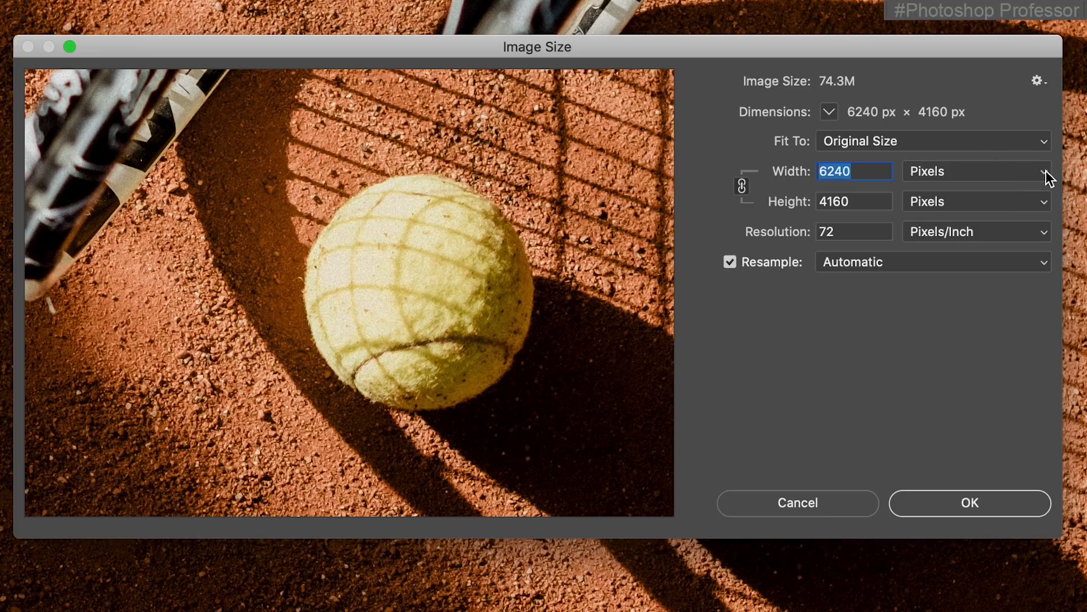
left_click(1046, 173)
left_click(1034, 187)
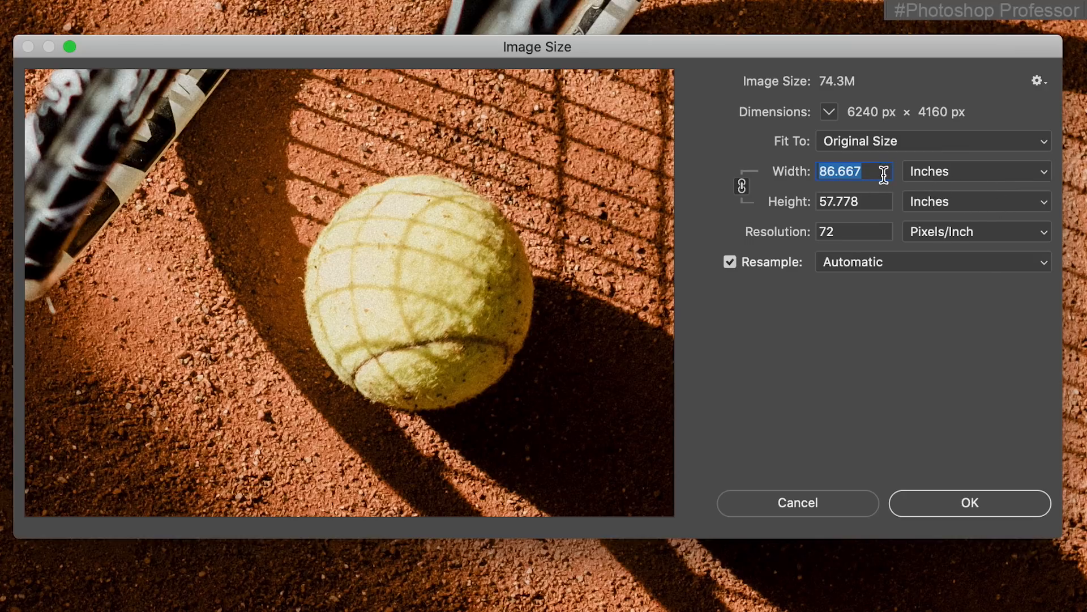
type("6")
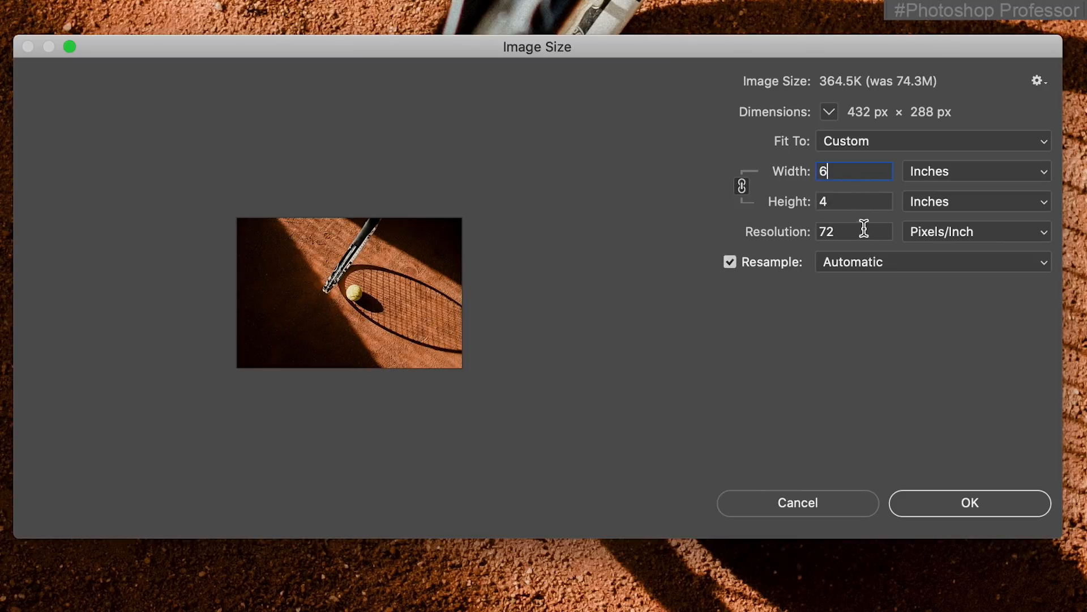
left_click_drag(855, 231, 814, 232)
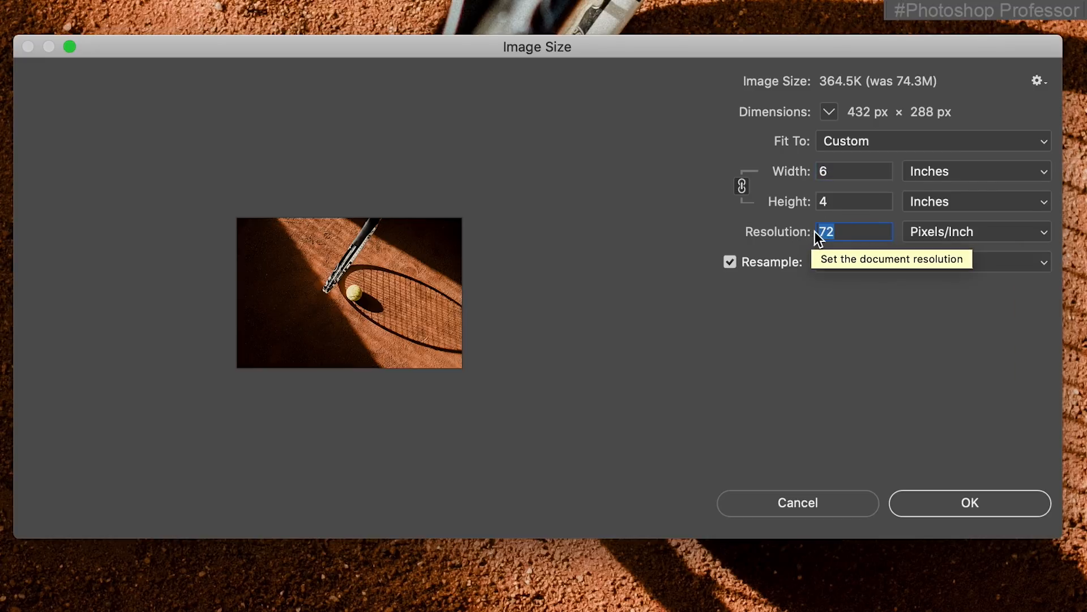
type("300")
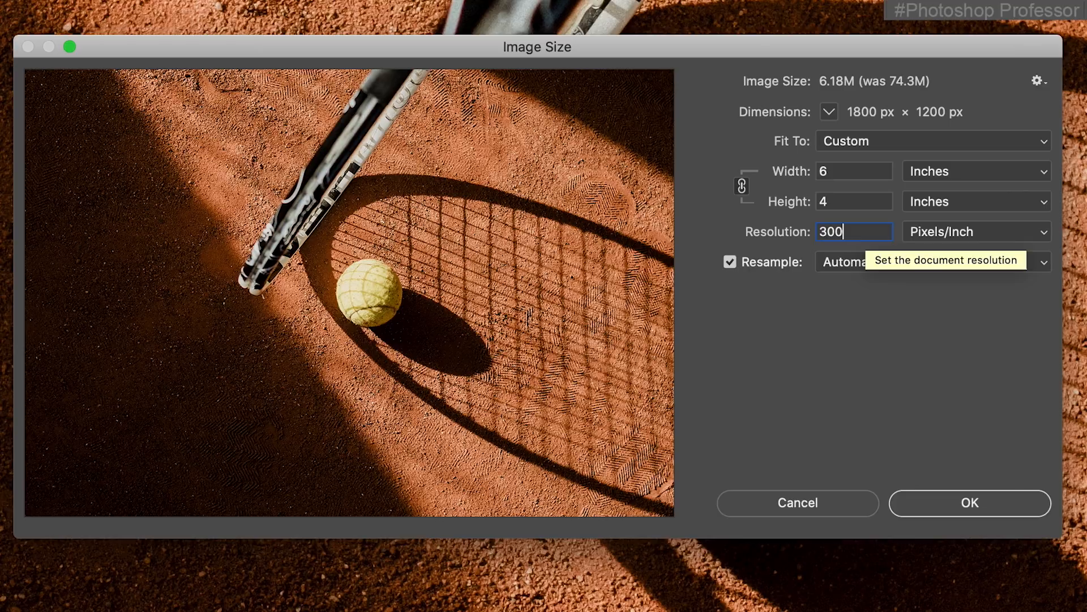
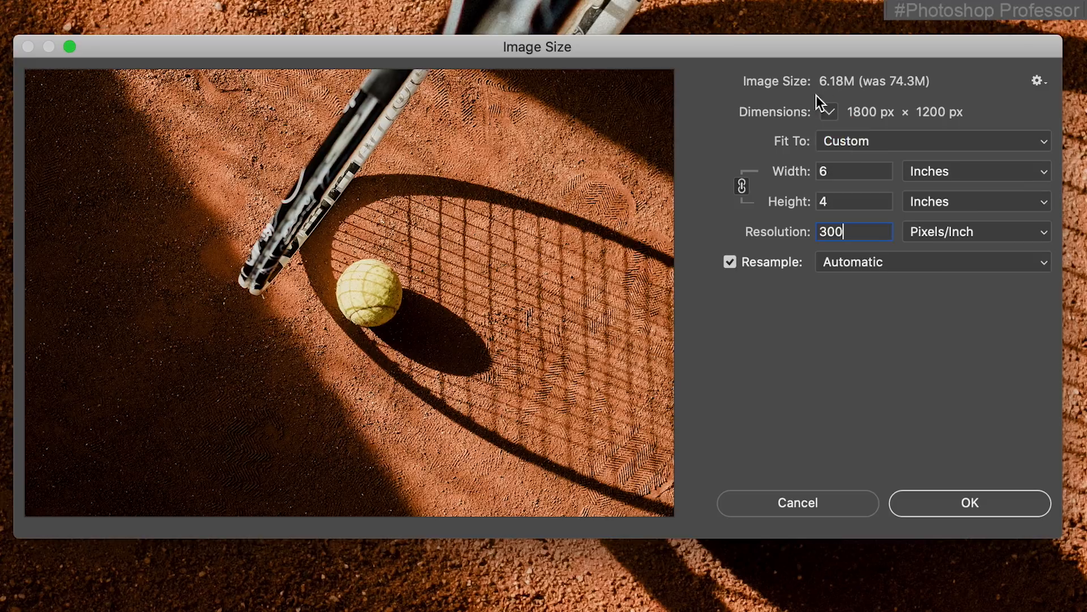
Apply the resize and save the photo as pexels-cottonbro-5739115_4x6.jpg, a Maximum quality 12, Progressive JPEG without an embedded color profile
left_click(981, 499)
left_click(89, 5)
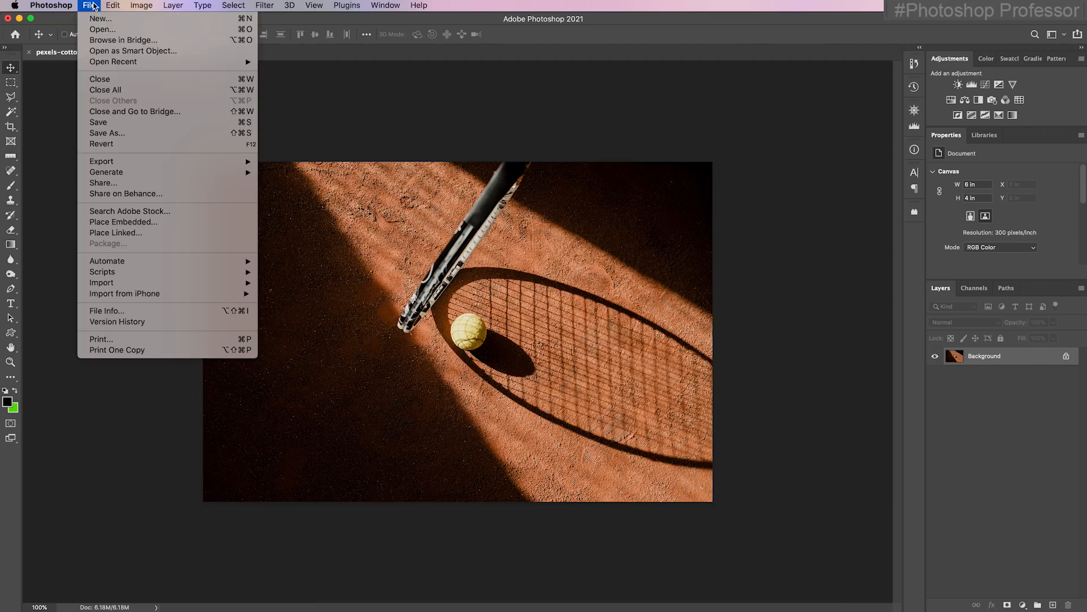
left_click(147, 133)
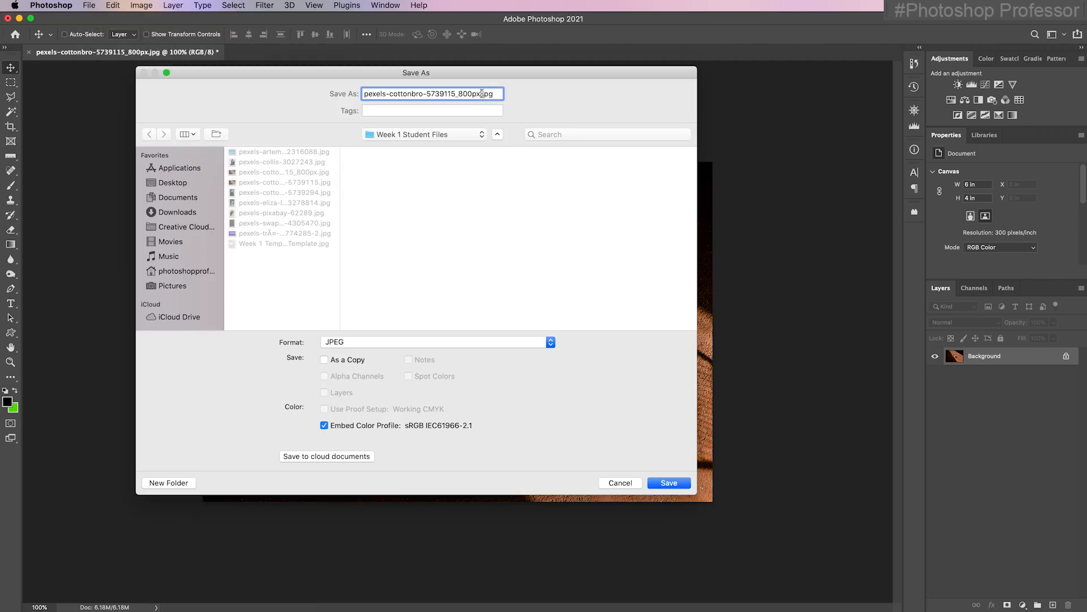
key("Left")
key("Left")
key("Left")
key("Left")
key("BackSpace")
key("BackSpace")
key("BackSpace")
key("BackSpace")
key("BackSpace")
type("4x6")
left_click(325, 426)
left_click(669, 482)
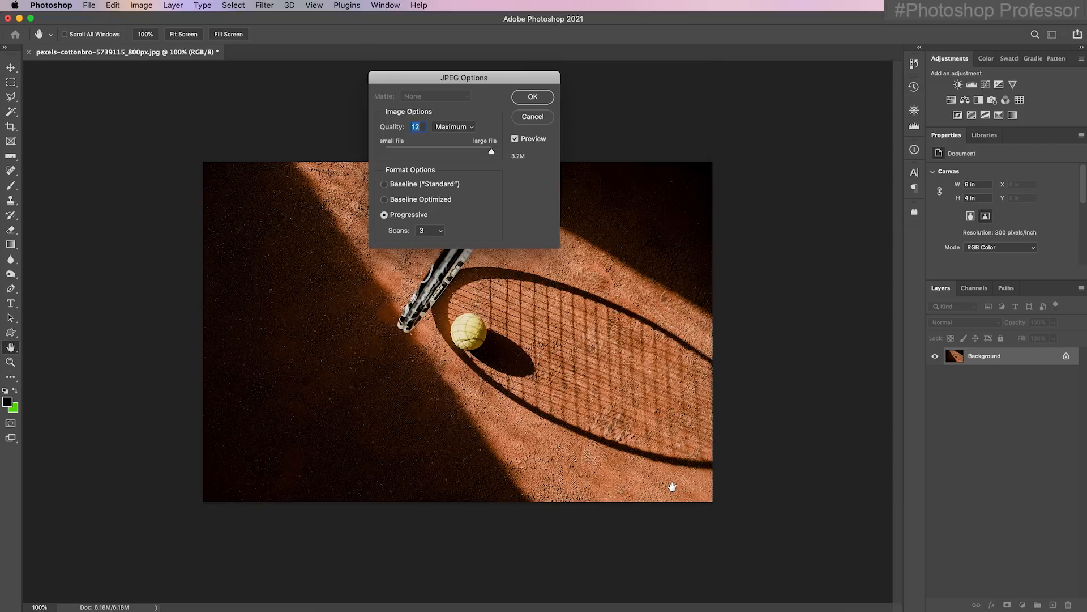
left_click(533, 97)
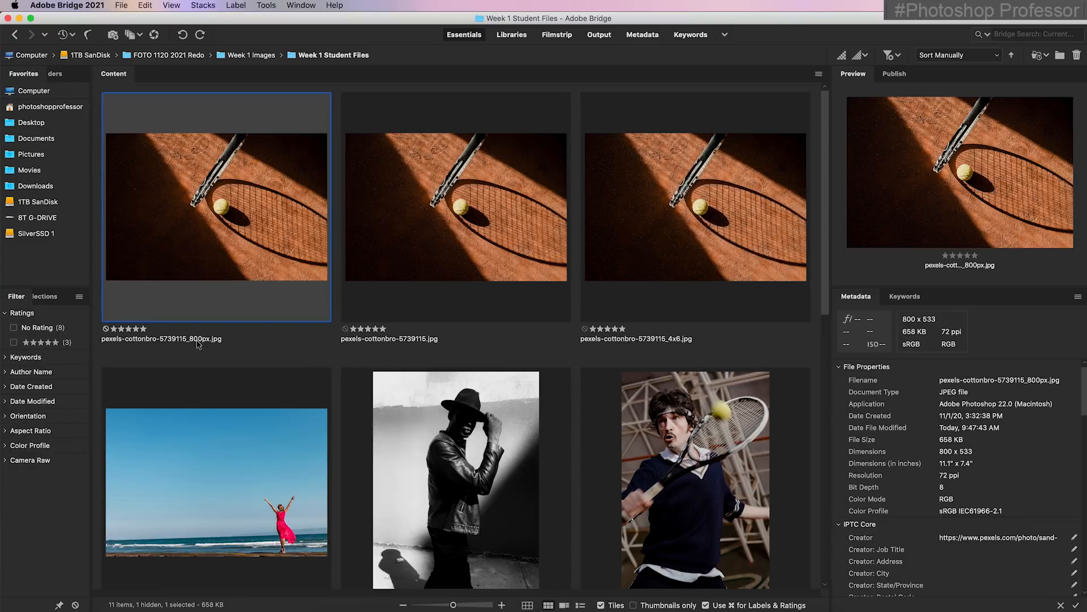
Switch to Bridge to compare the dimensions and file sizes of the original and 4x6 tennis photos, and return to Photoshop
left_click(433, 253)
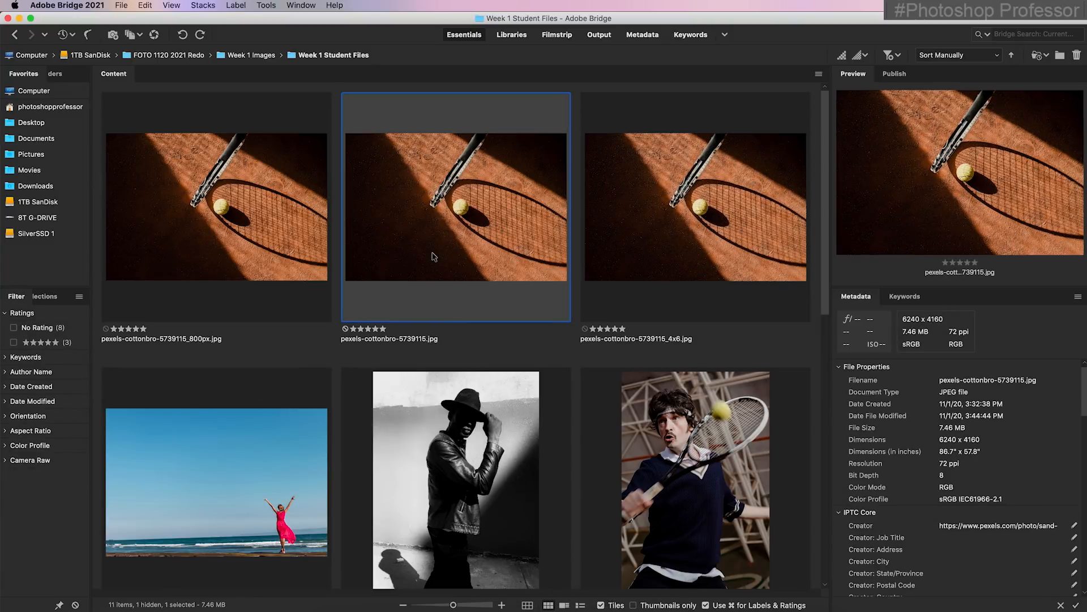
left_click(692, 283)
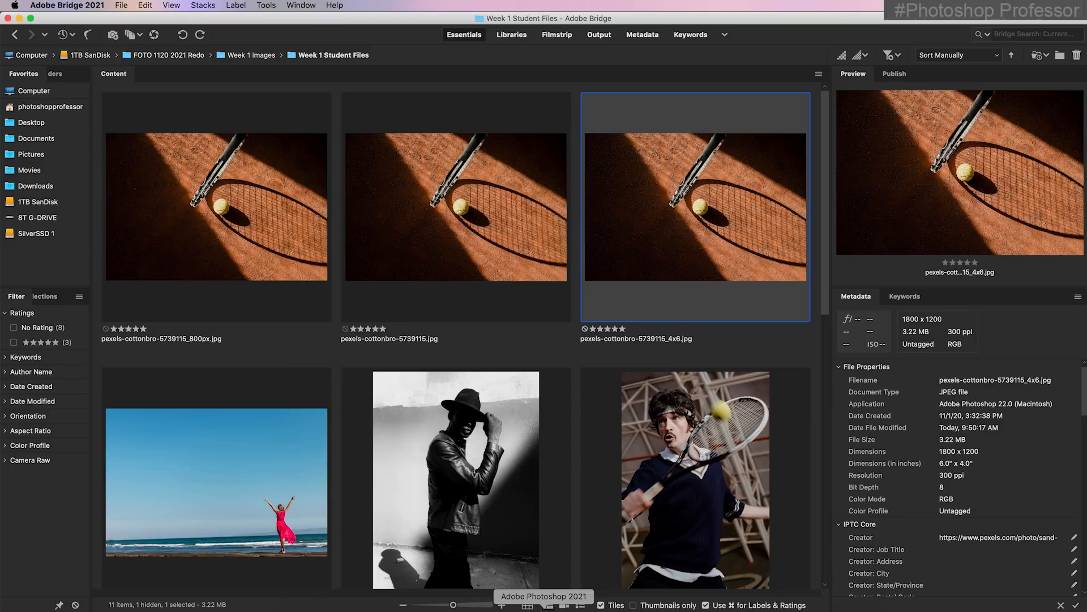
left_click(544, 606)
Close the tennis photo and open pexels-artem-beliaikin-2316088.jpg from Week 1 Student Files
left_click(30, 55)
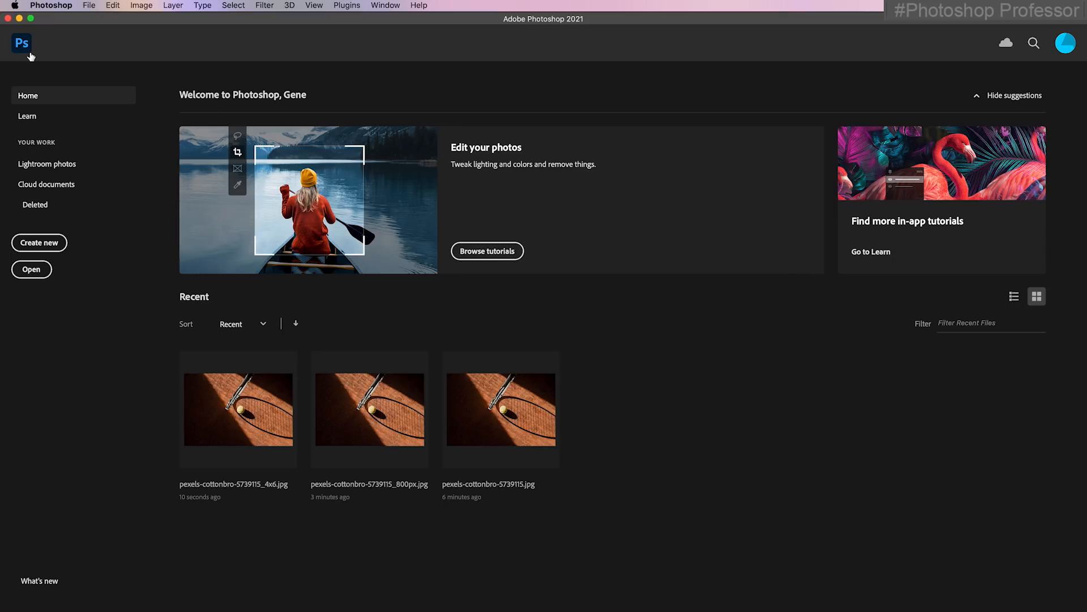
left_click(90, 6)
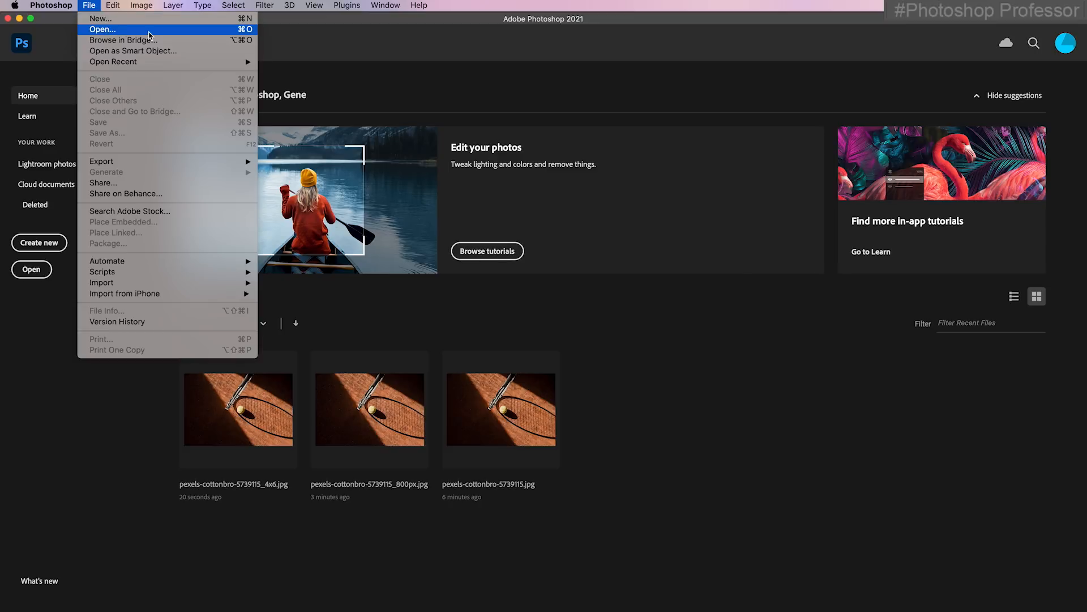
left_click(149, 33)
left_click_drag(514, 143, 698, 157)
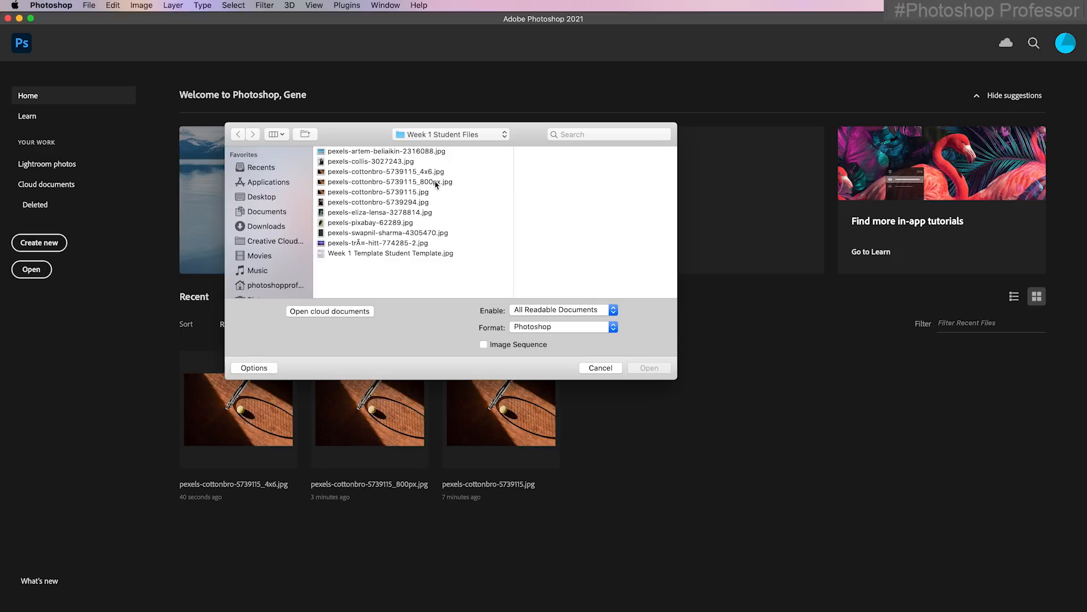
left_click(404, 172)
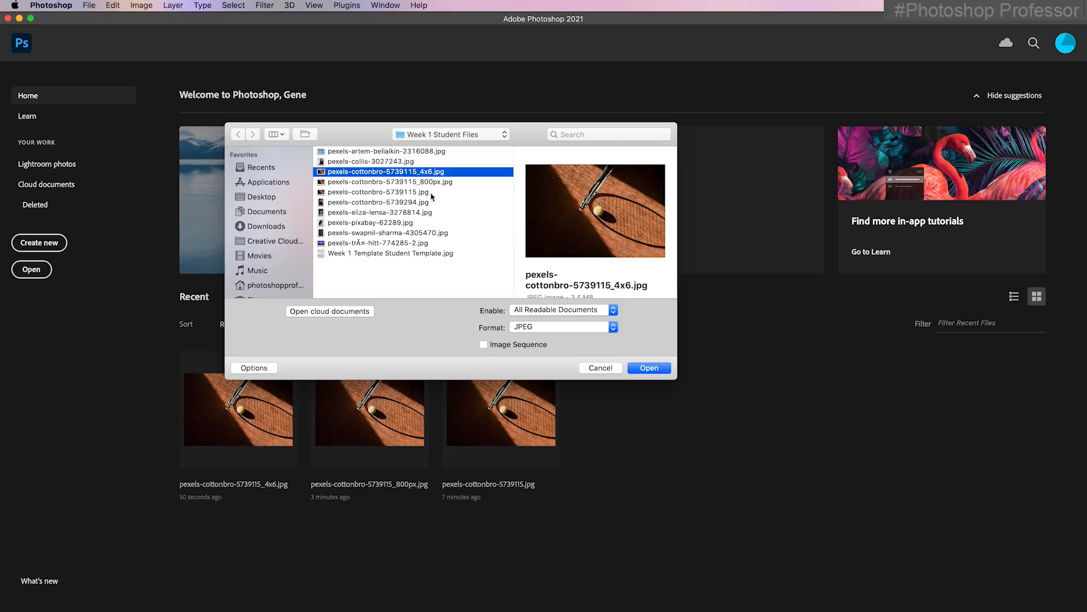
left_click(652, 368)
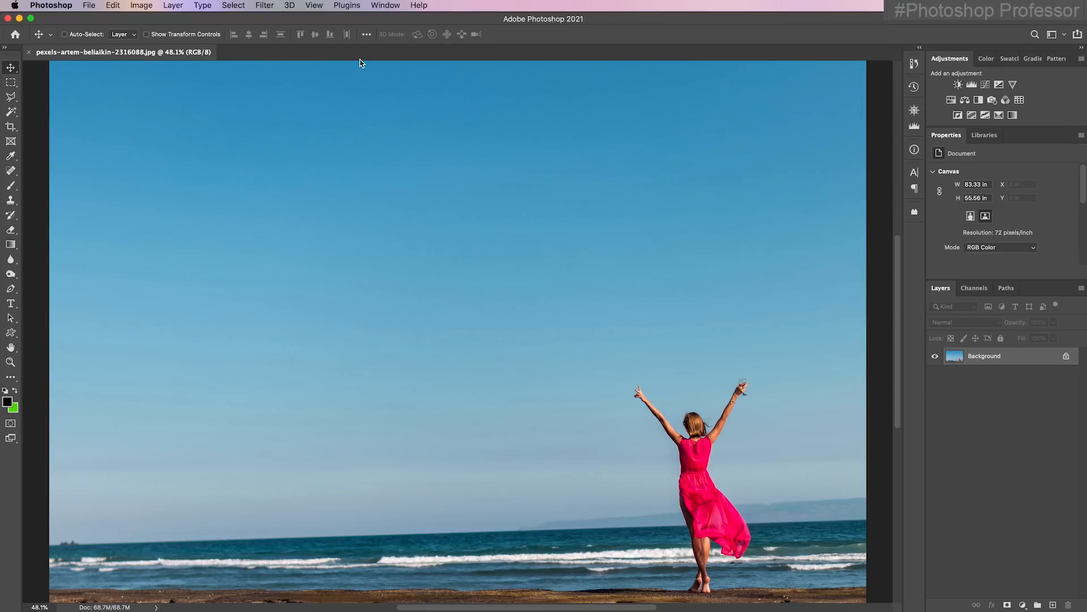
Straighten the beach photo's layer with the Ruler tool, using a line drawn along the tilted horizon
left_click(16, 163)
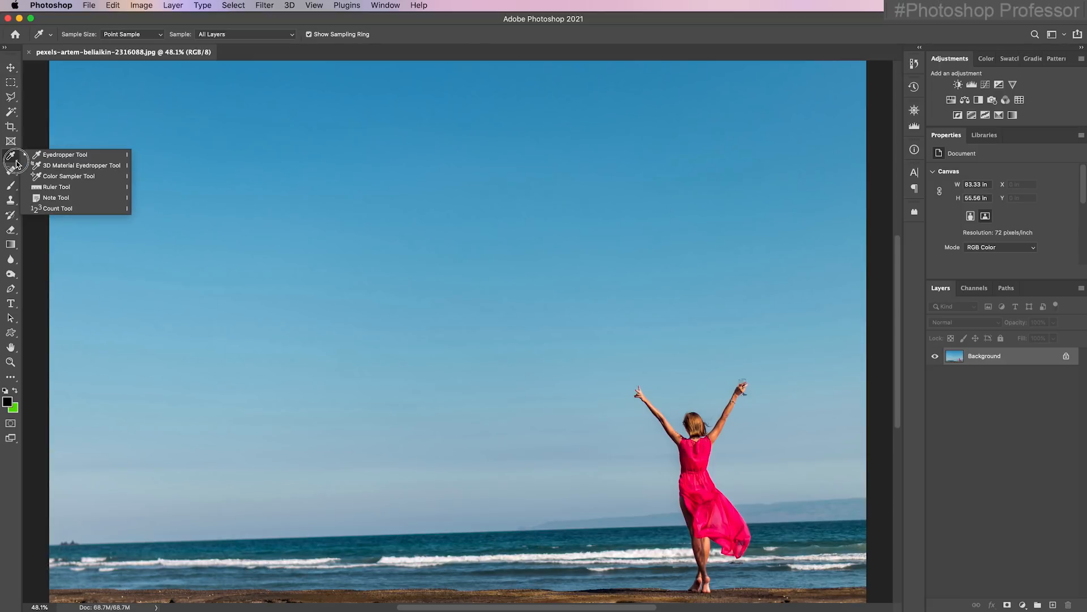
left_click(87, 187)
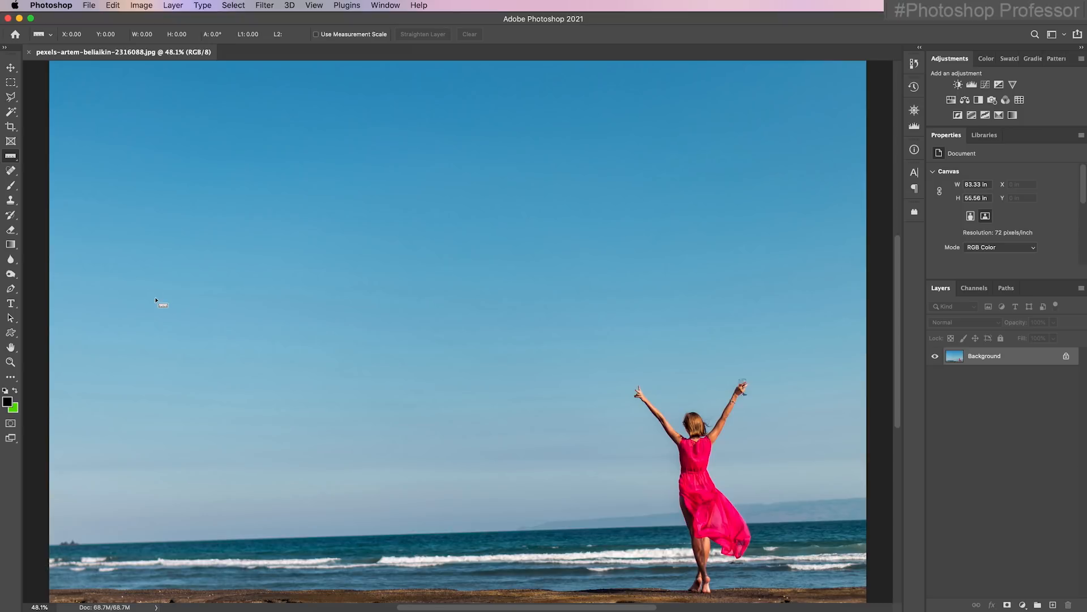
left_click(94, 546)
left_click_drag(94, 545, 839, 522)
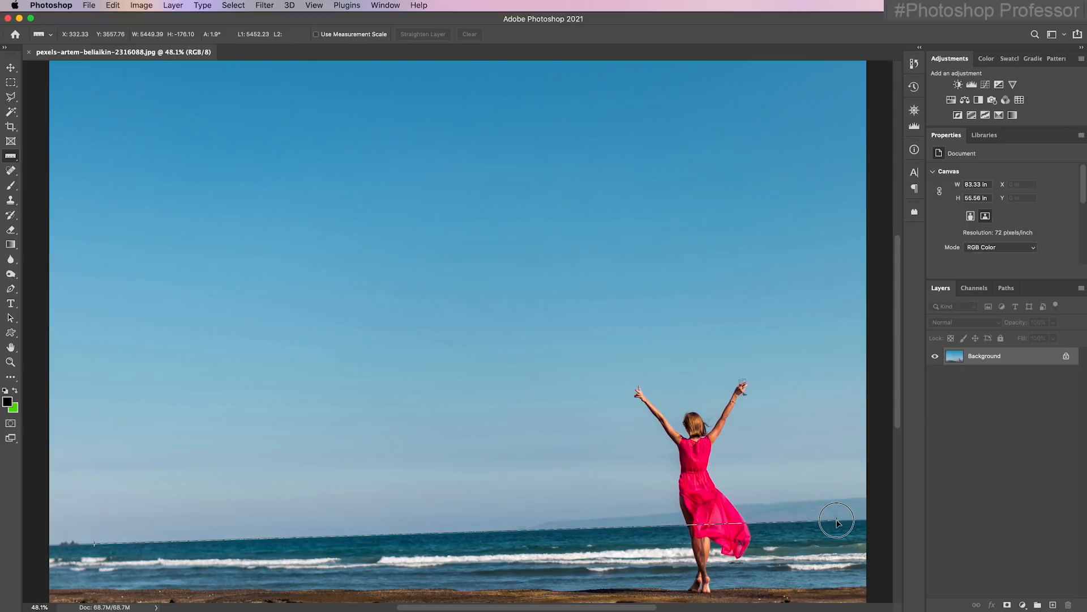
left_click_drag(838, 521, 837, 521)
left_click(423, 34)
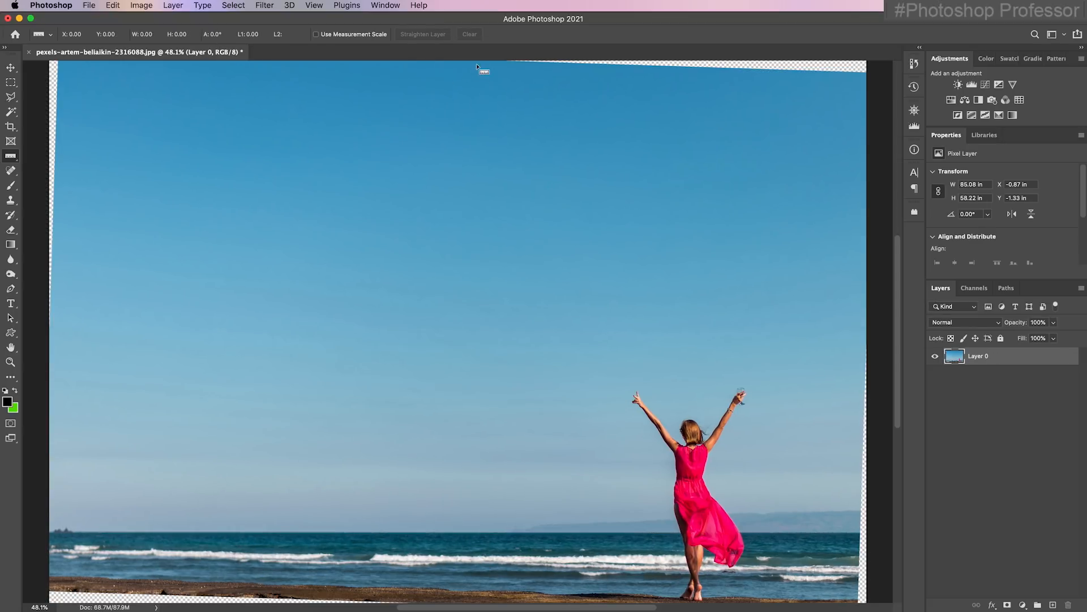
Select all the transparent wedges around the straightened photo at once using the Magic Wand tool with Contiguous off
key("super+minus")
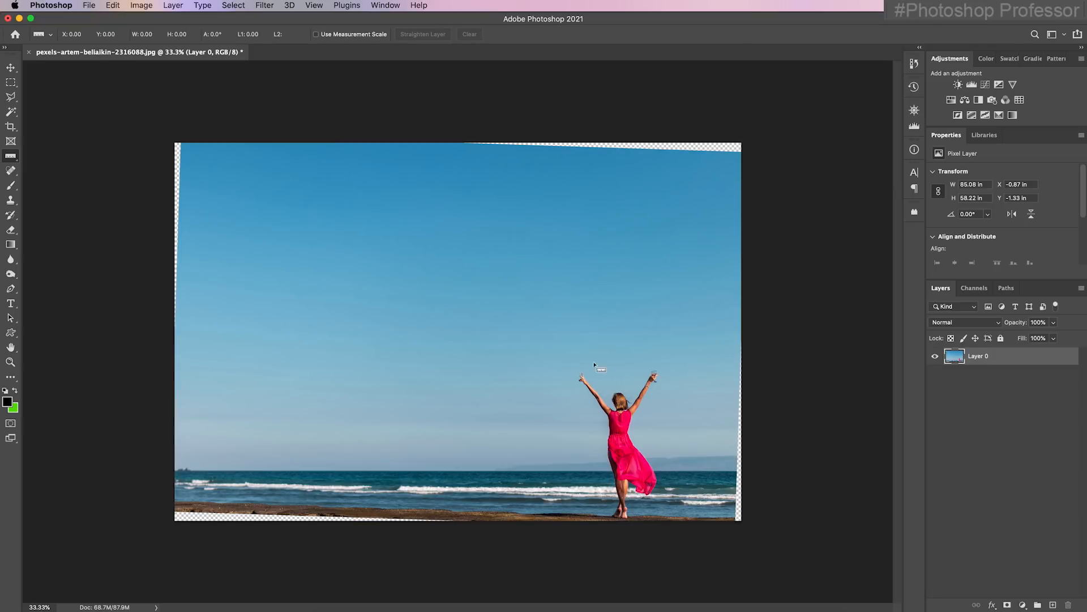
left_click(13, 112)
right_click(14, 117)
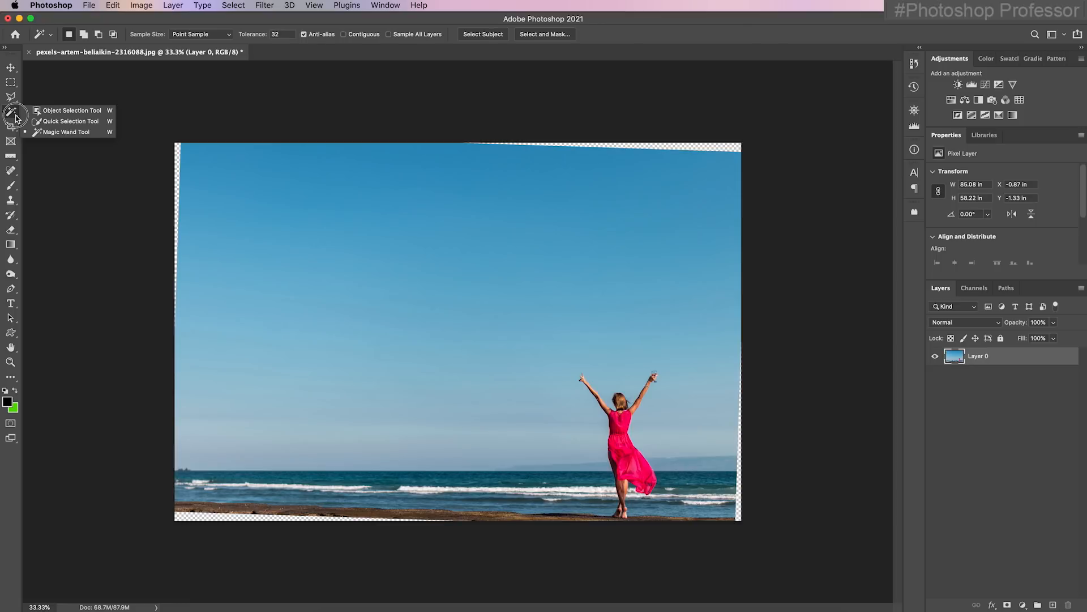
left_click(66, 132)
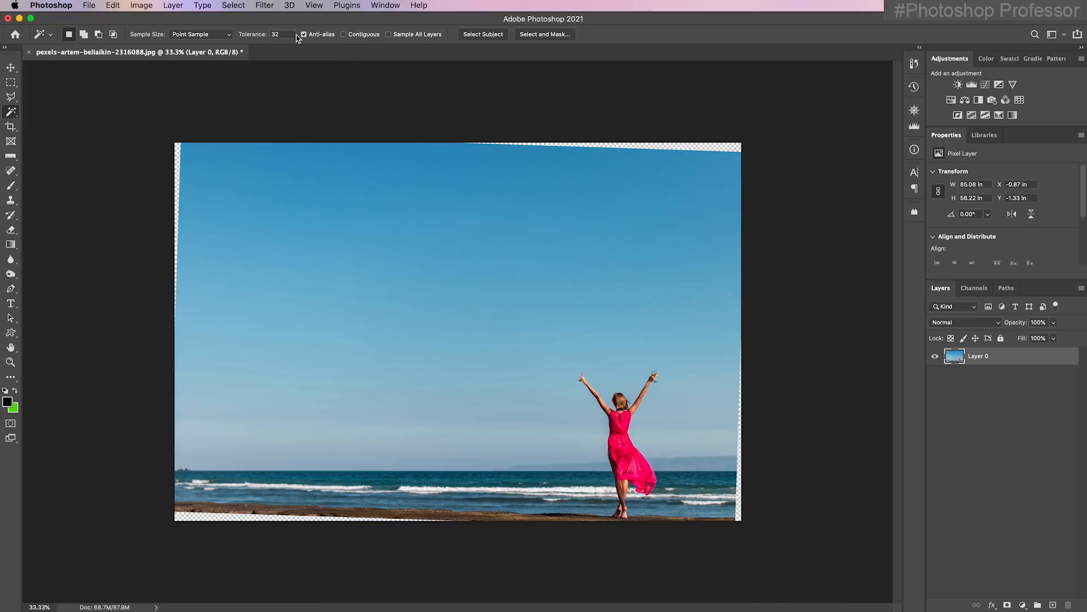
left_click(343, 34)
left_click(343, 35)
left_click(730, 149)
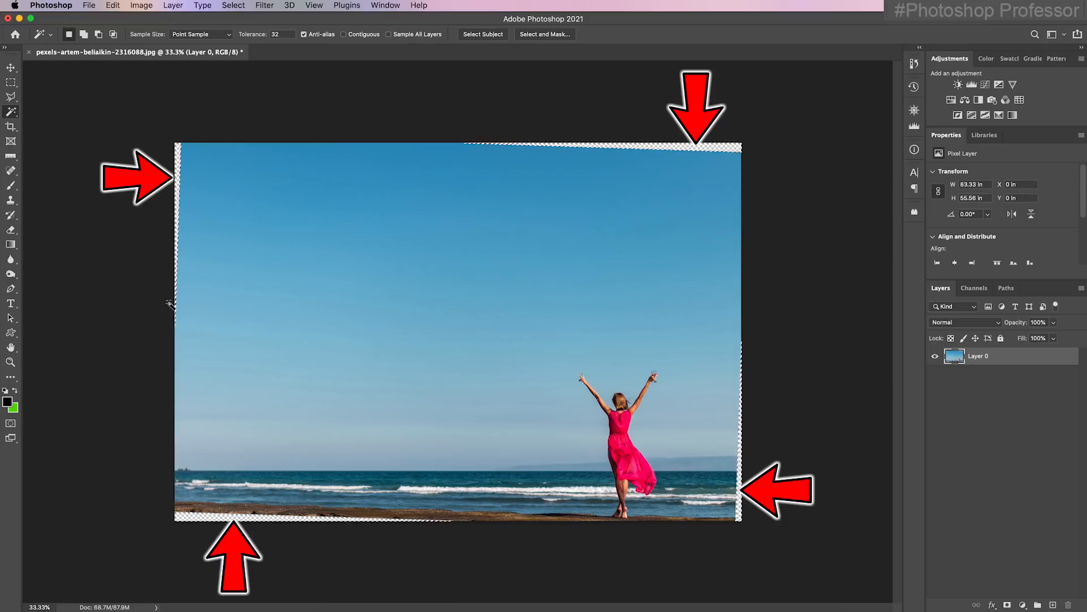
Zoom in on the beach photo's lower edge and expand the selection by 6 pixels so it overlaps the image
left_click(11, 361)
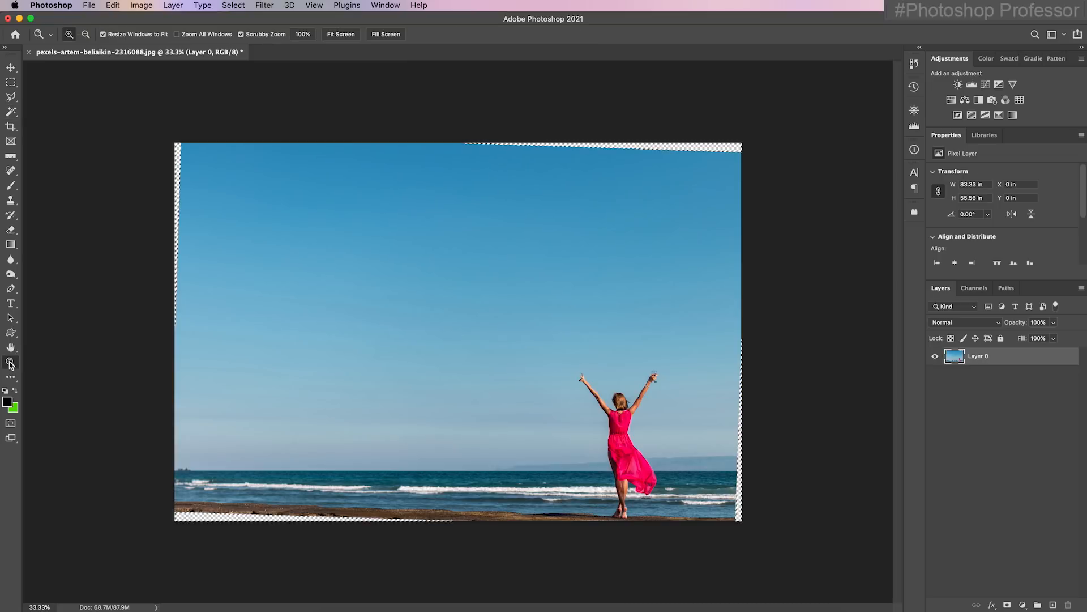
left_click_drag(397, 520, 524, 548)
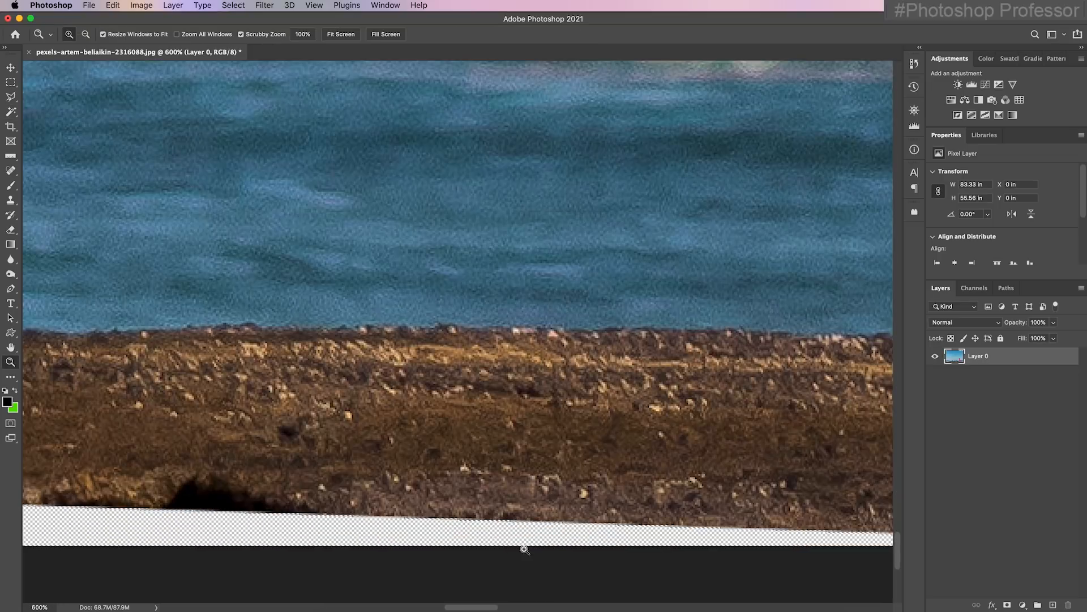
left_click(405, 521)
left_click(423, 530)
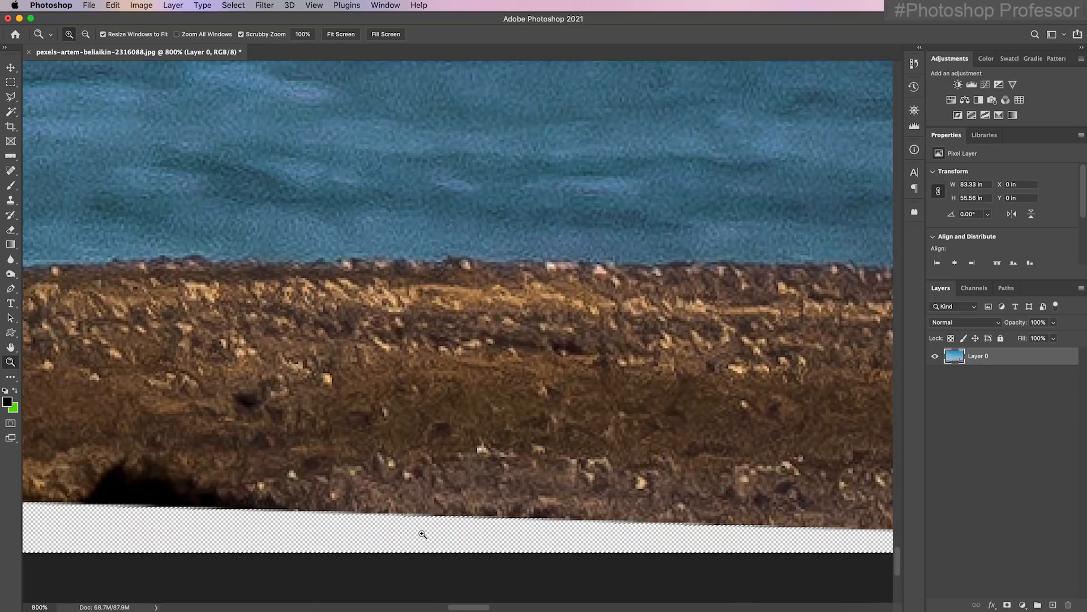
left_click(423, 530)
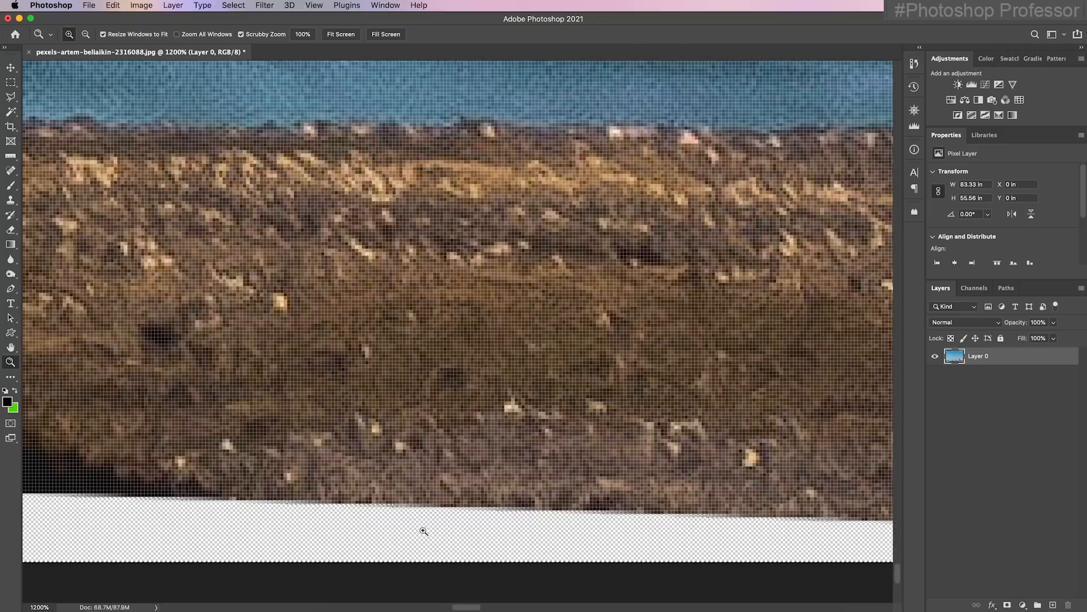
left_click(241, 6)
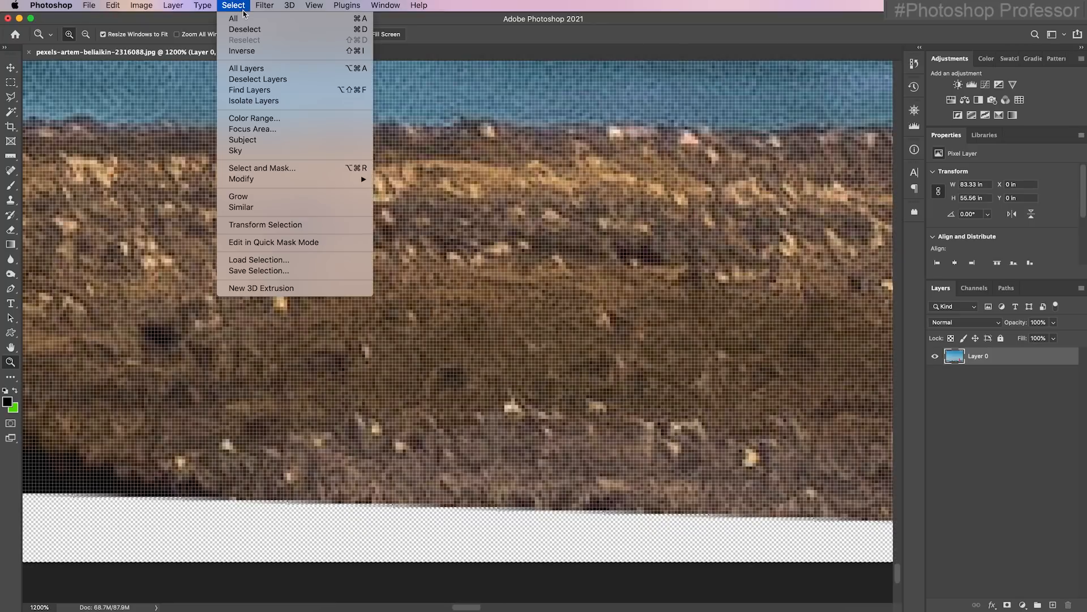
mouse_move(293, 177)
left_click(403, 201)
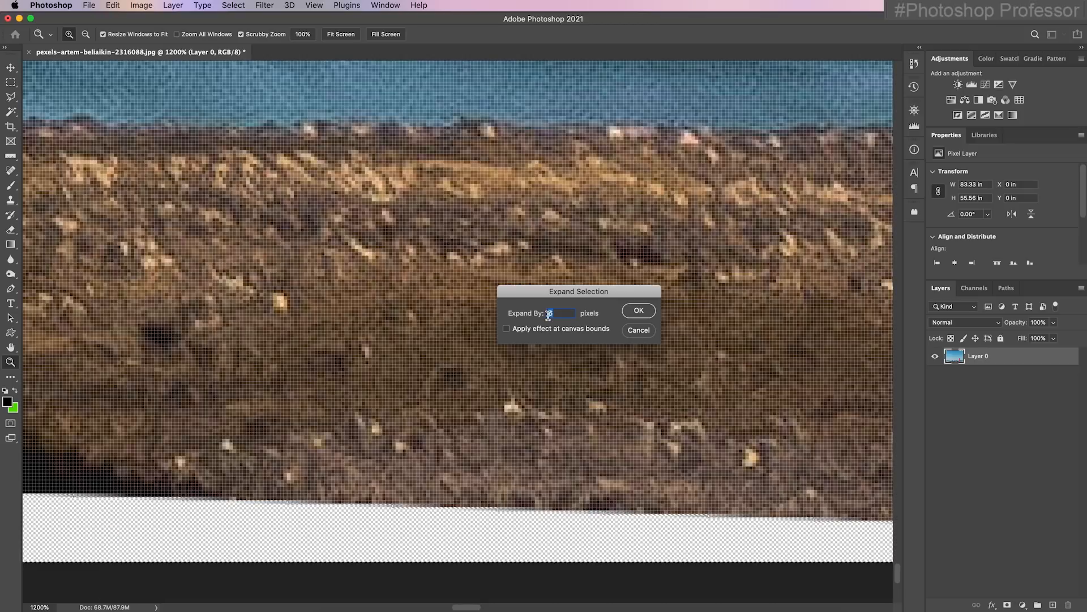
left_click(638, 310)
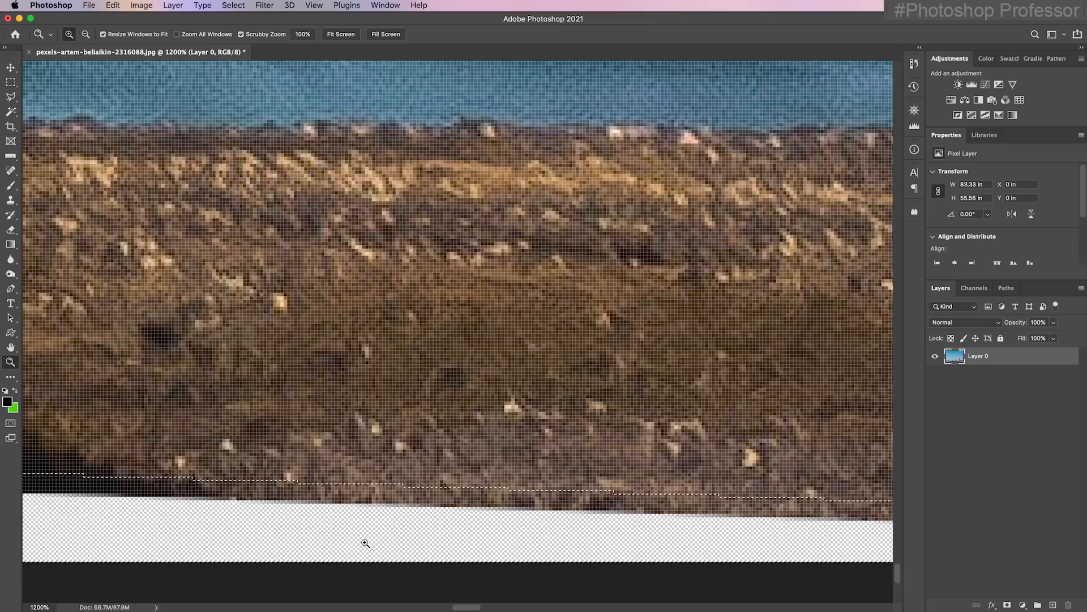
Fill the selected edges with Content-Aware contents, with Color Adaptation on, Normal mode and 100% opacity
key("super+0")
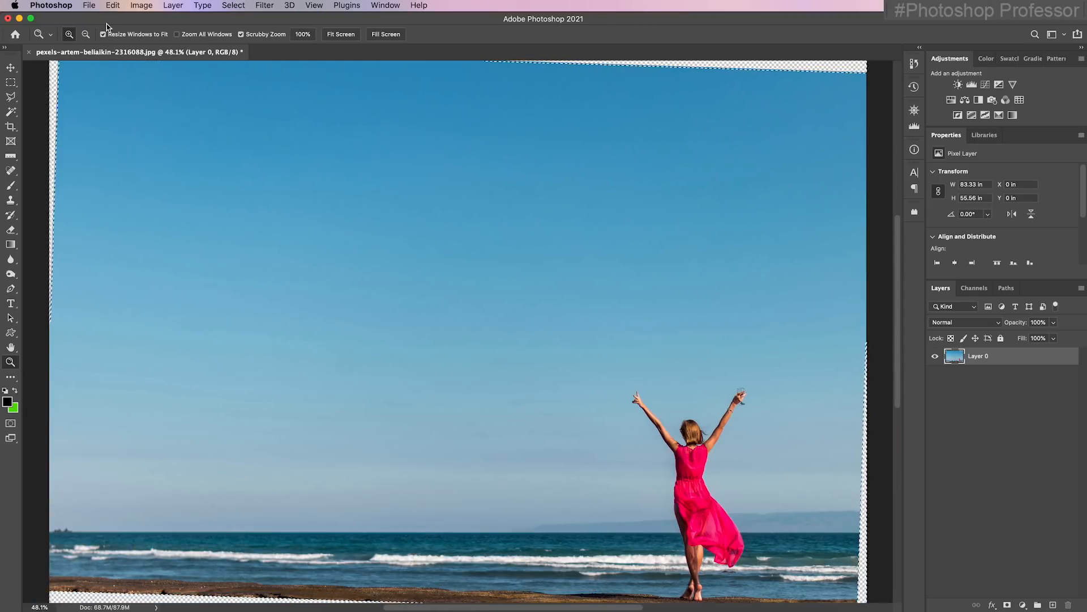
left_click(113, 5)
left_click(175, 185)
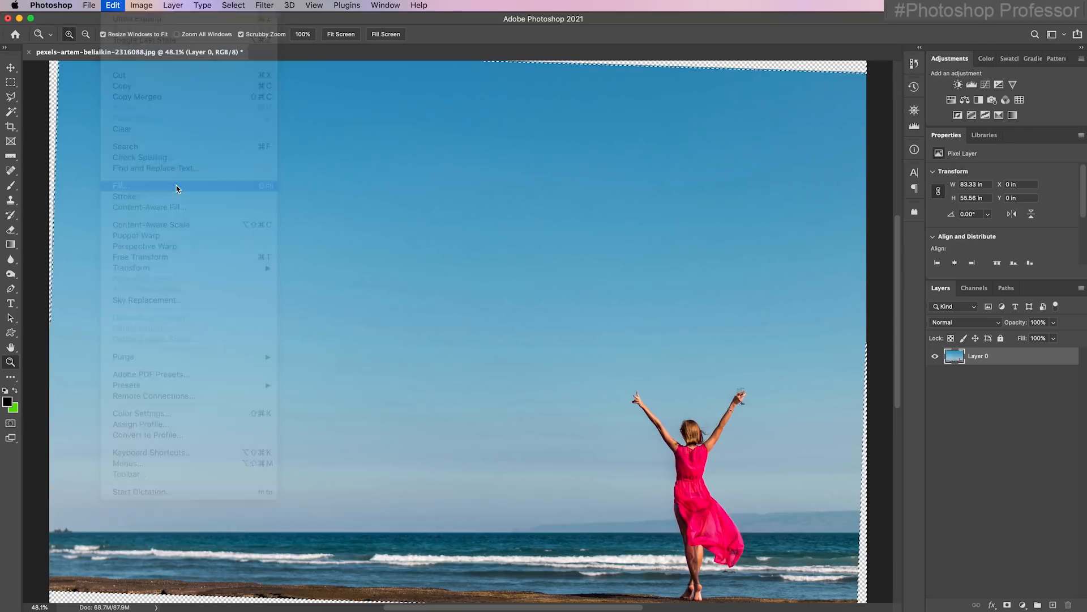
left_click_drag(557, 248, 433, 162)
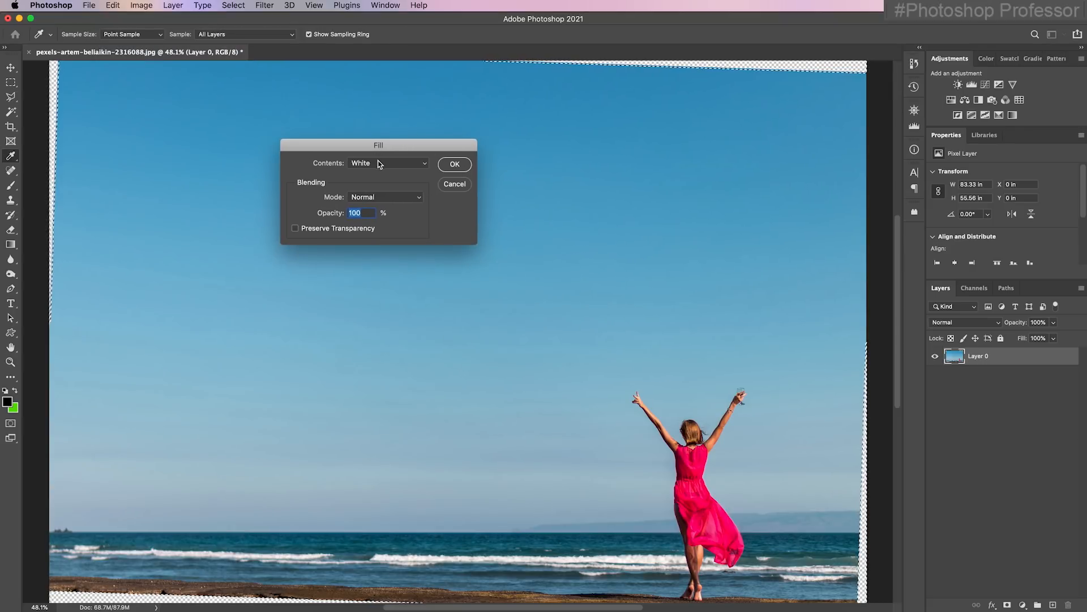
left_click(425, 166)
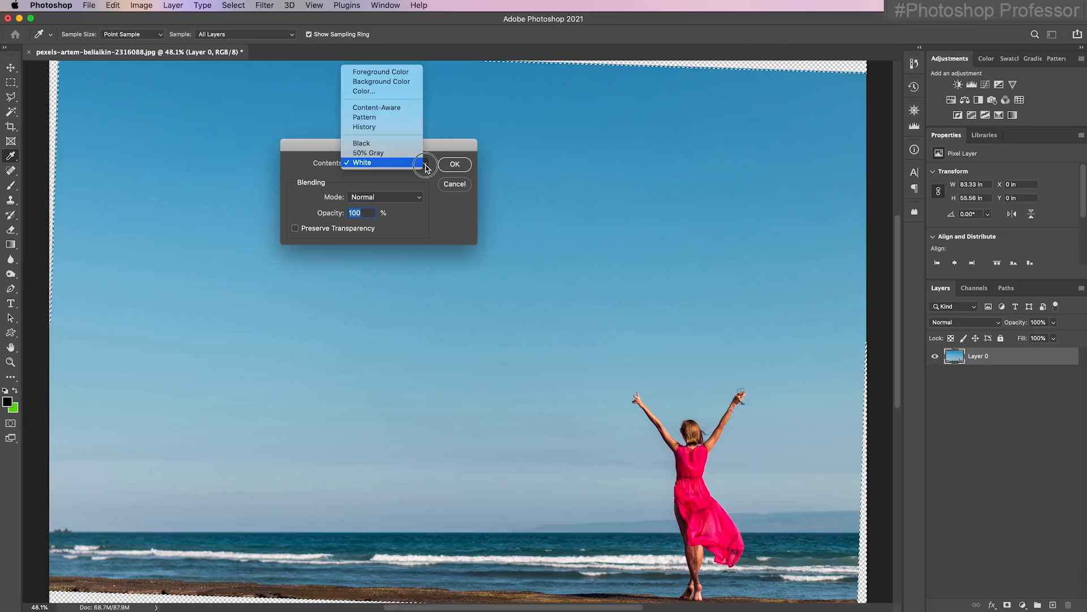
left_click(412, 108)
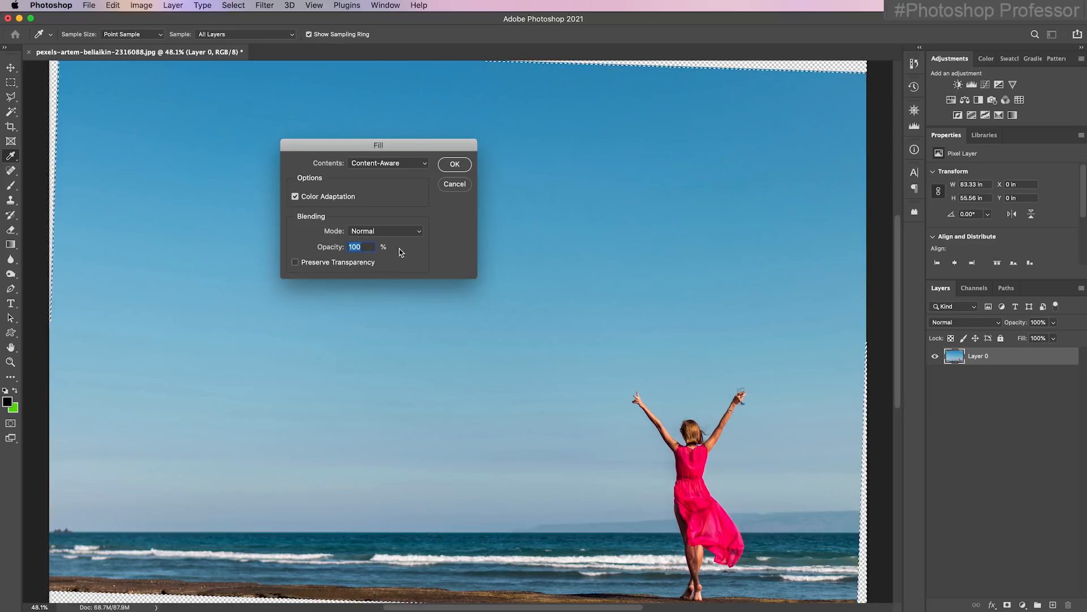
left_click(456, 165)
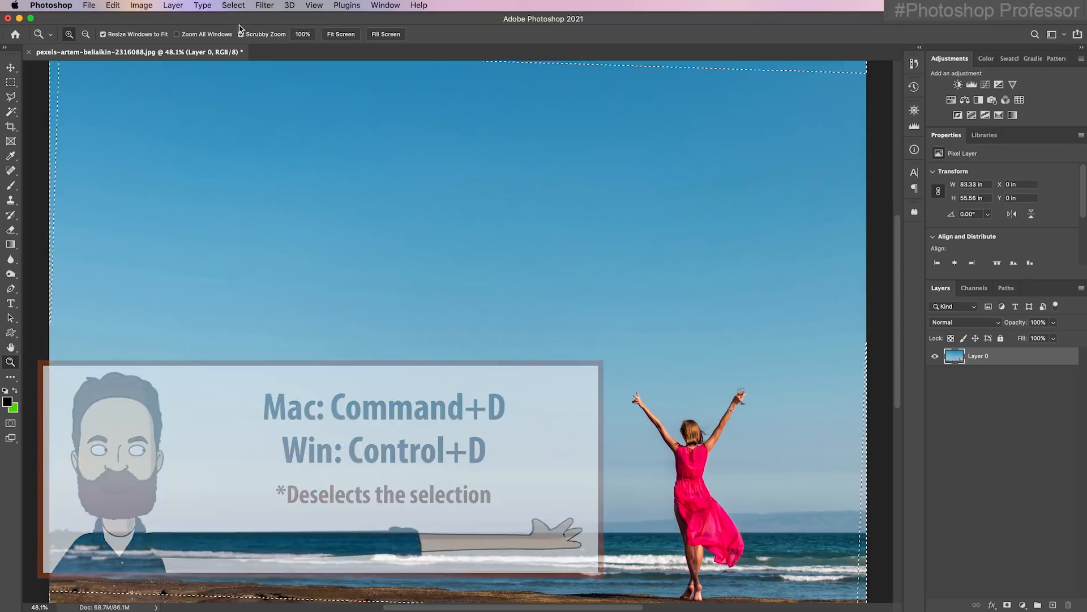
Deselect the filled edges and check the lower part of the beach photo
left_click(234, 7)
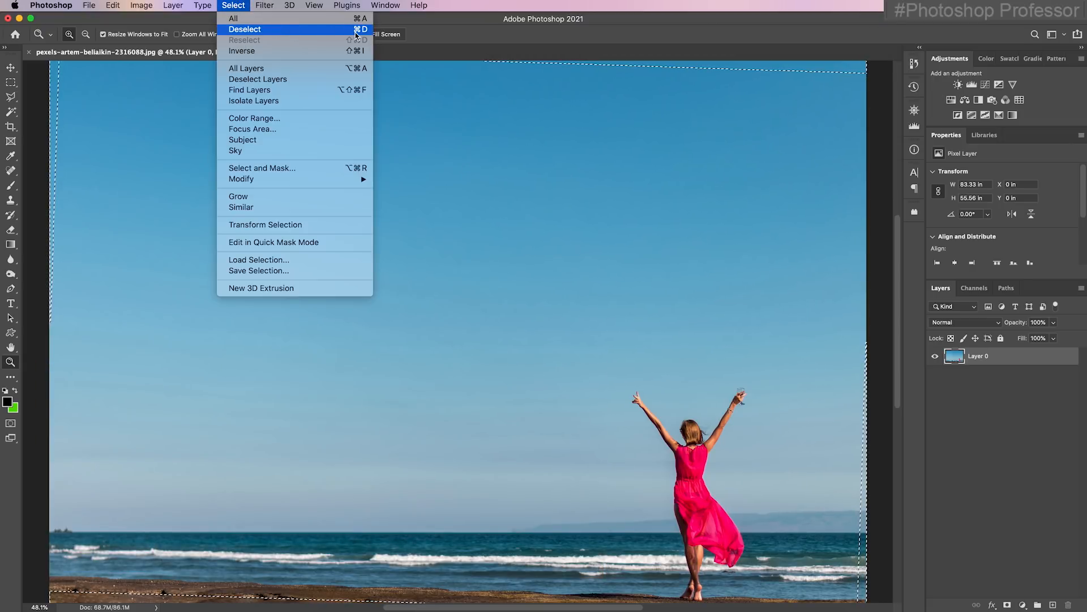
left_click(320, 29)
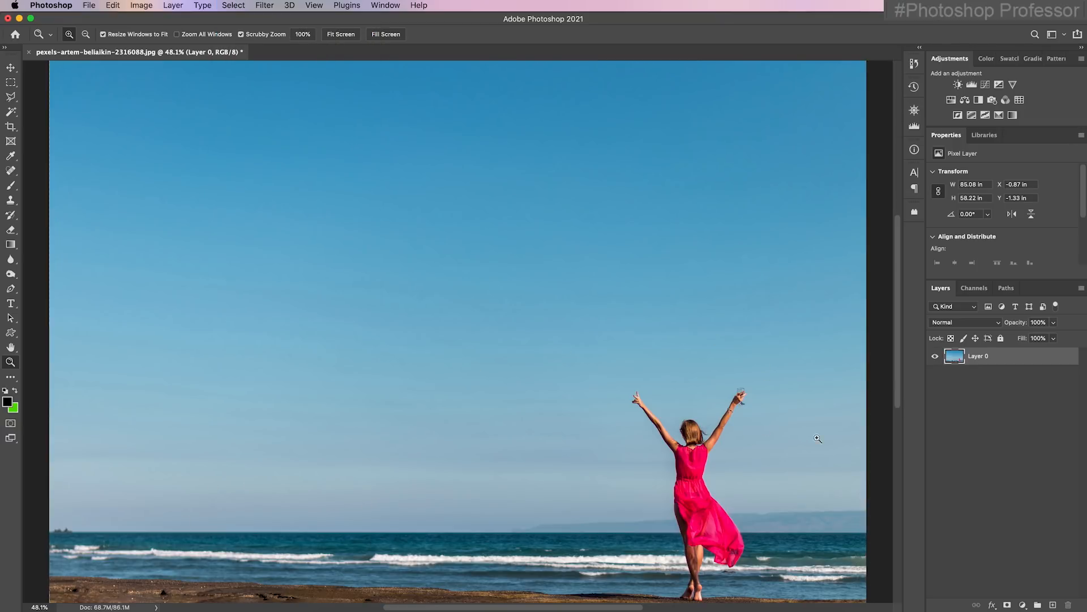
scroll(705, 398, "down", 2)
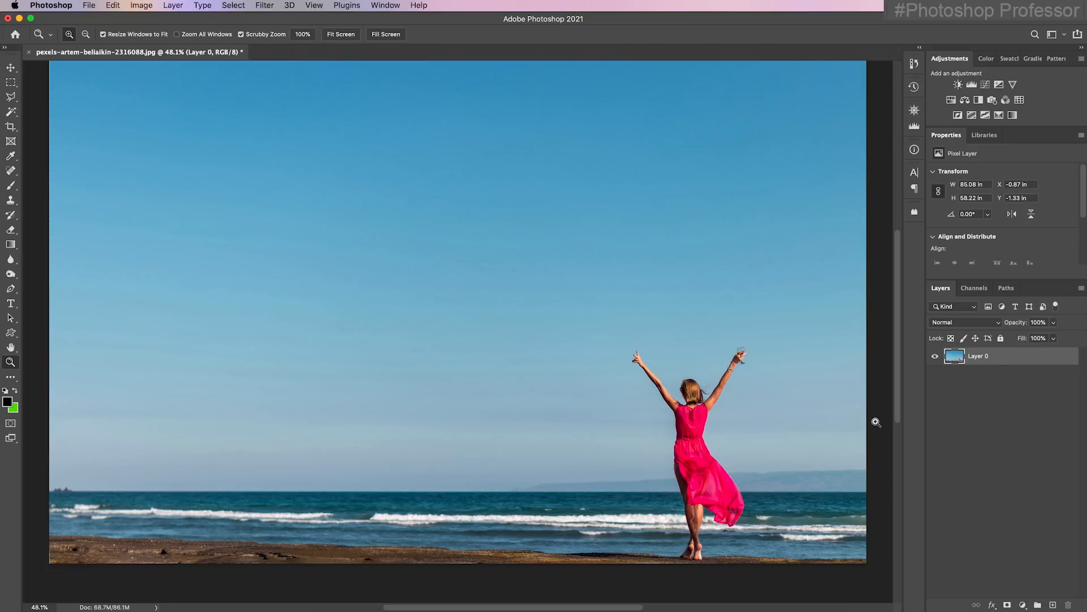
Save the straightened beach photo as a layered Photoshop file with "_final" added to its name, in Week 1 Student Files
left_click(89, 6)
left_click(141, 133)
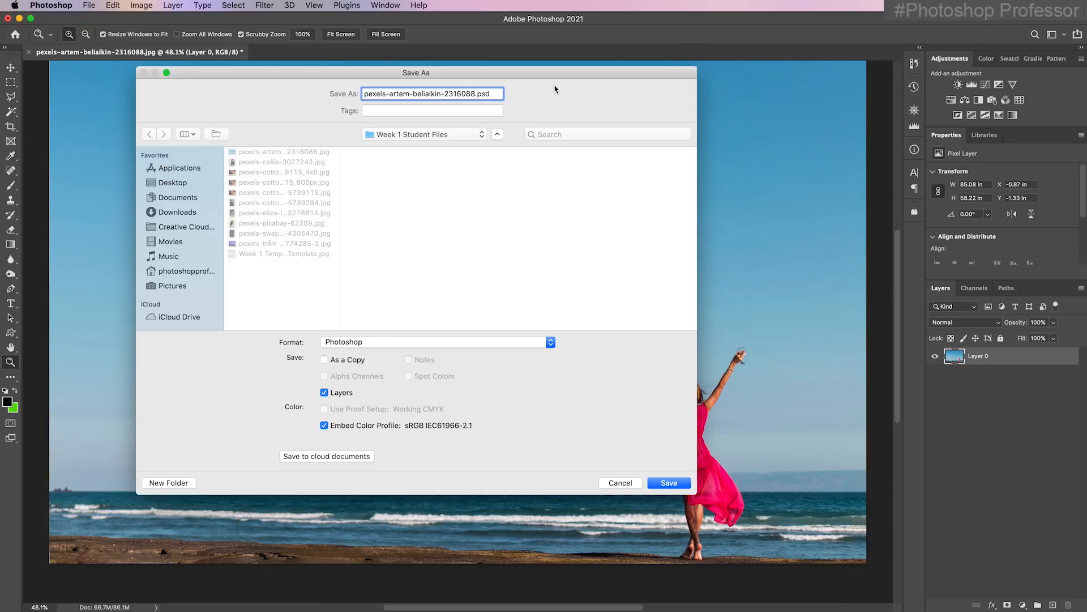
type("_final")
left_click(673, 487)
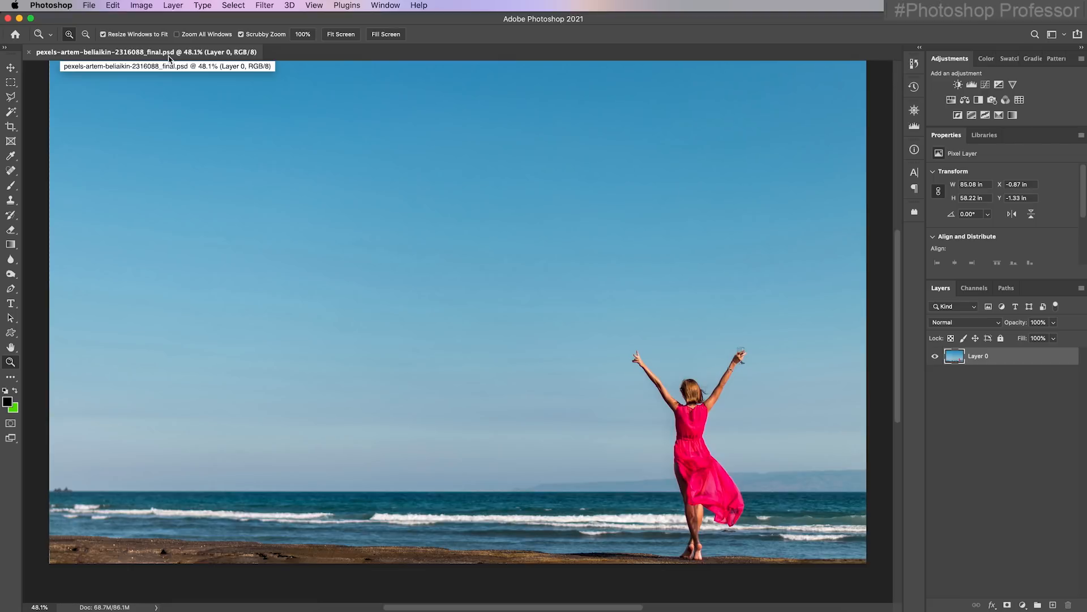
Save a JPEG copy of the finished beach photo at Maximum quality 12 in Progressive format with 3 scans
left_click(90, 6)
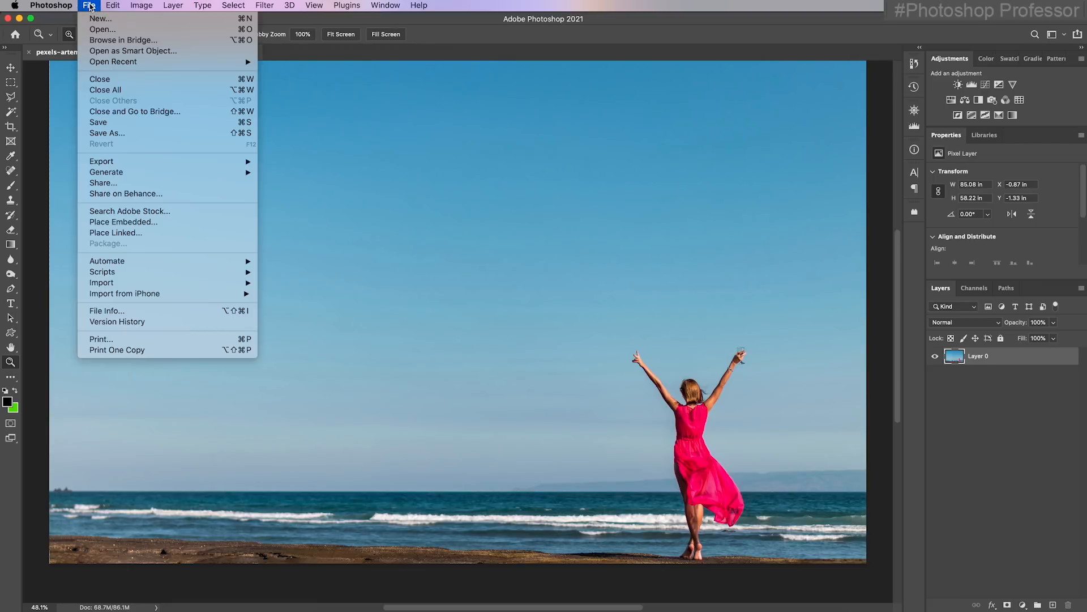
left_click(128, 133)
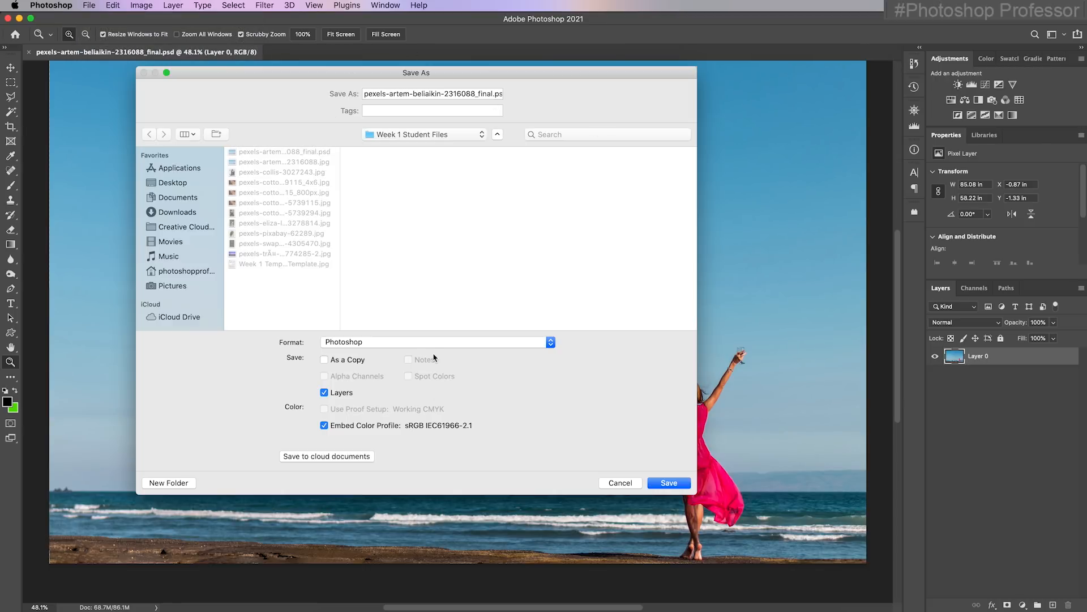
left_click(533, 343)
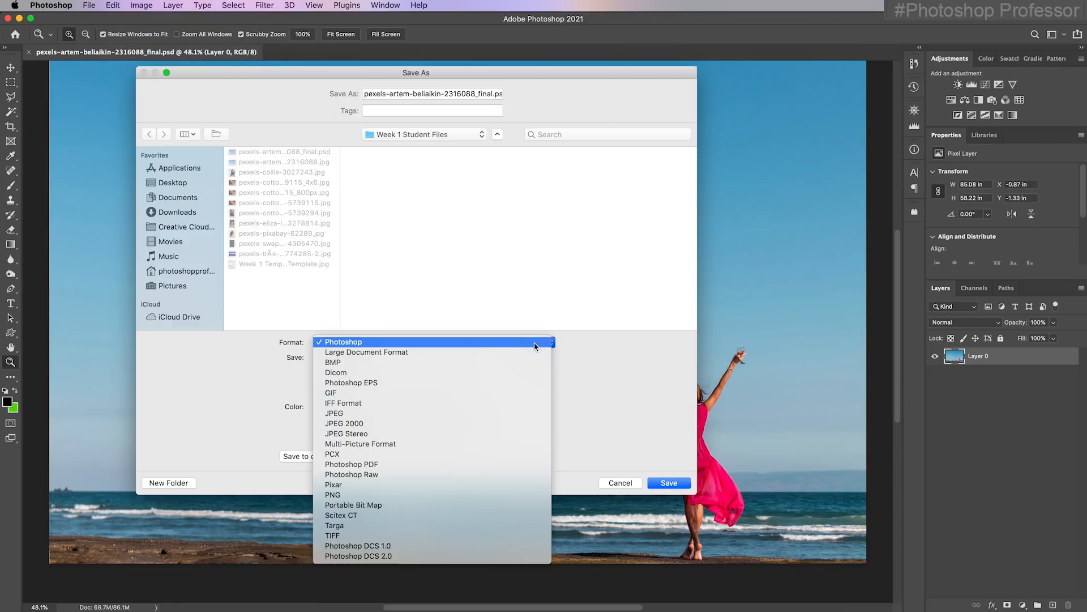
left_click(500, 415)
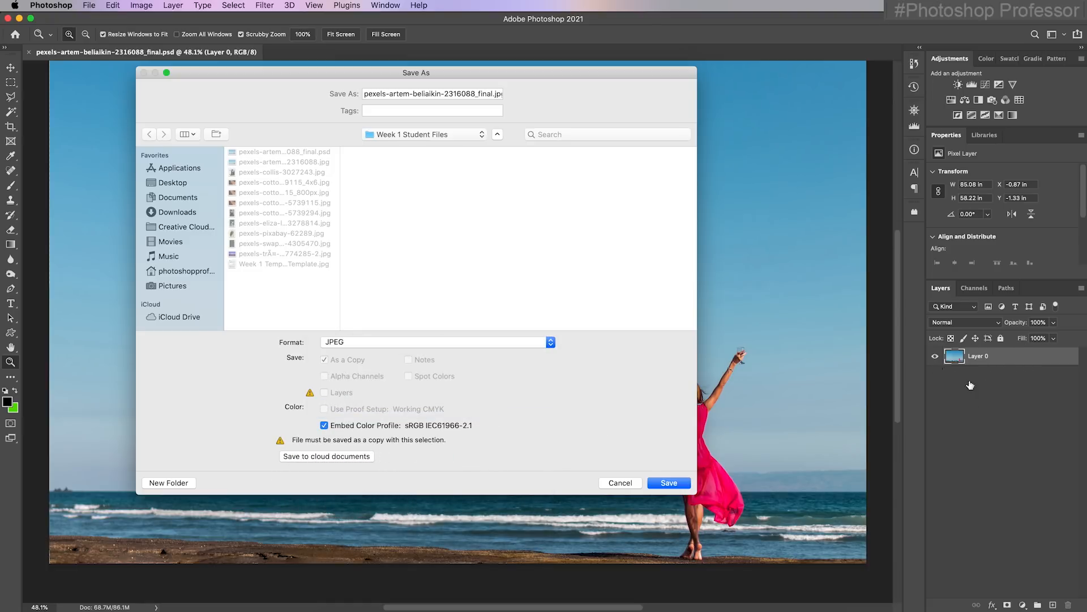
left_click(670, 482)
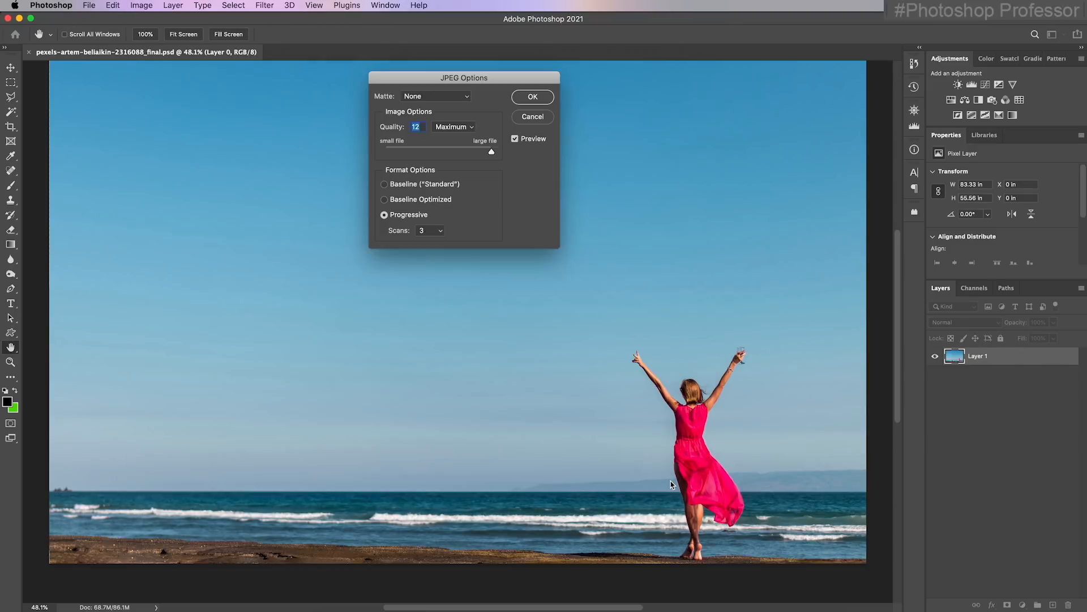
key("Return")
Switch to Bridge and check the beach photo's saved "_final" JPEG and PSD versions in the folder
key("super+Tab")
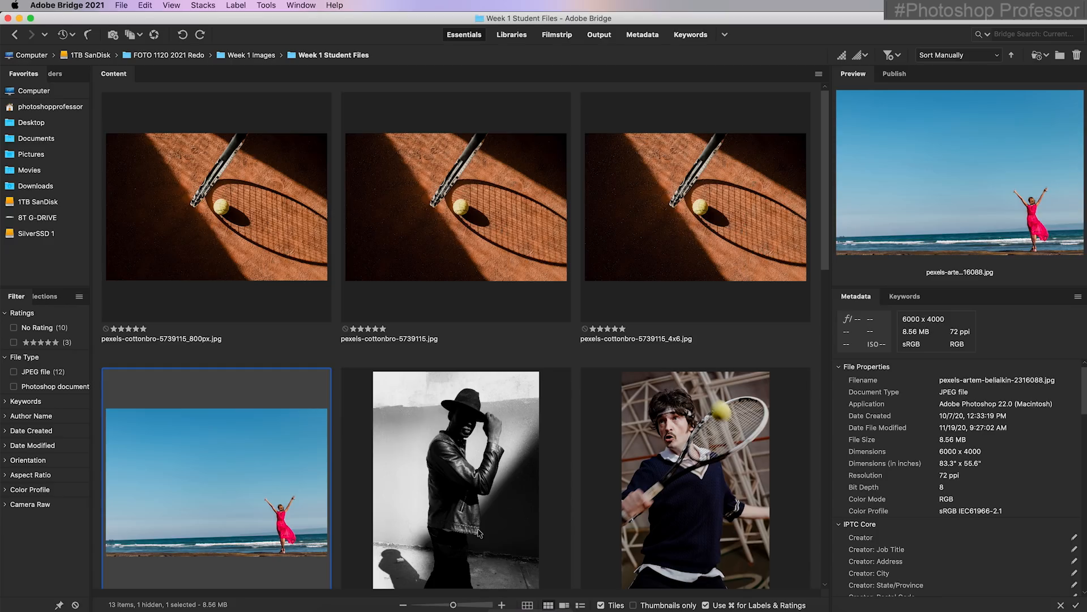
scroll(479, 528, "down", 10)
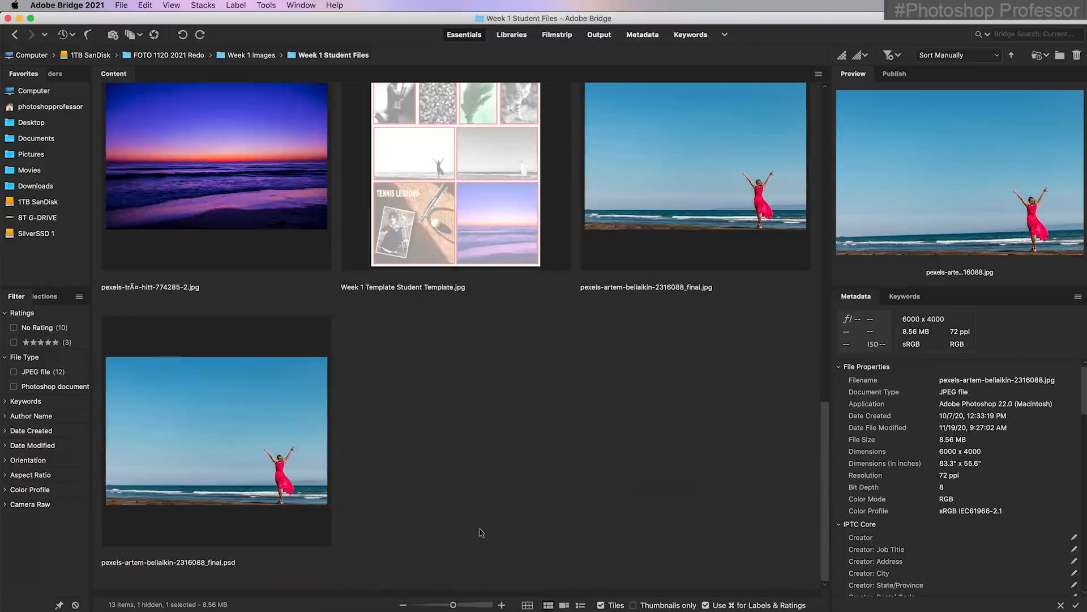
left_click(726, 214)
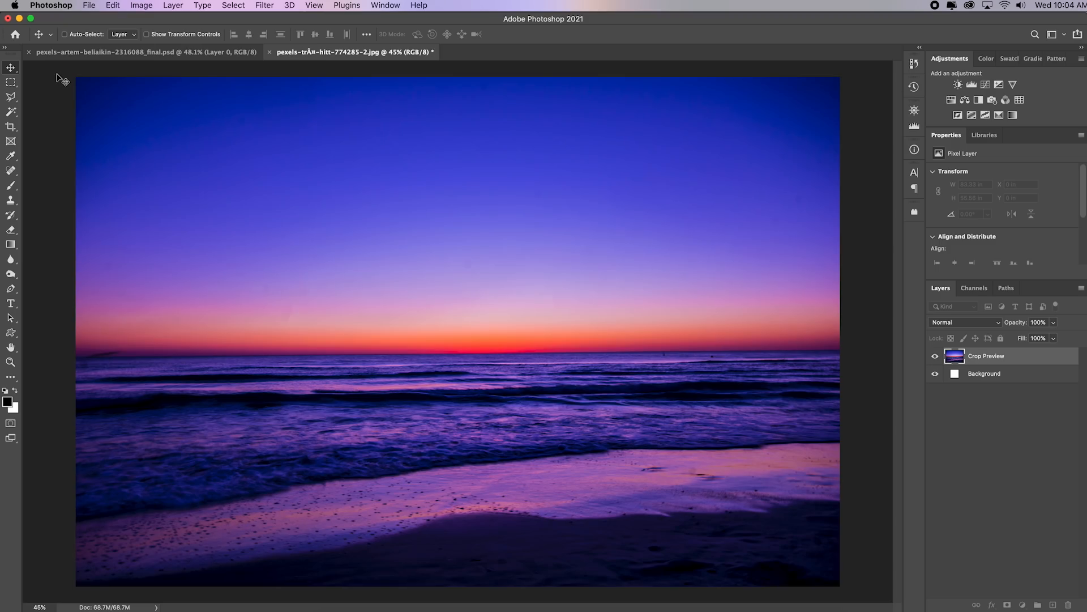
Try a smaller Original Ratio crop on the sunset photo and expand the crop box back to the full image
left_click(11, 127)
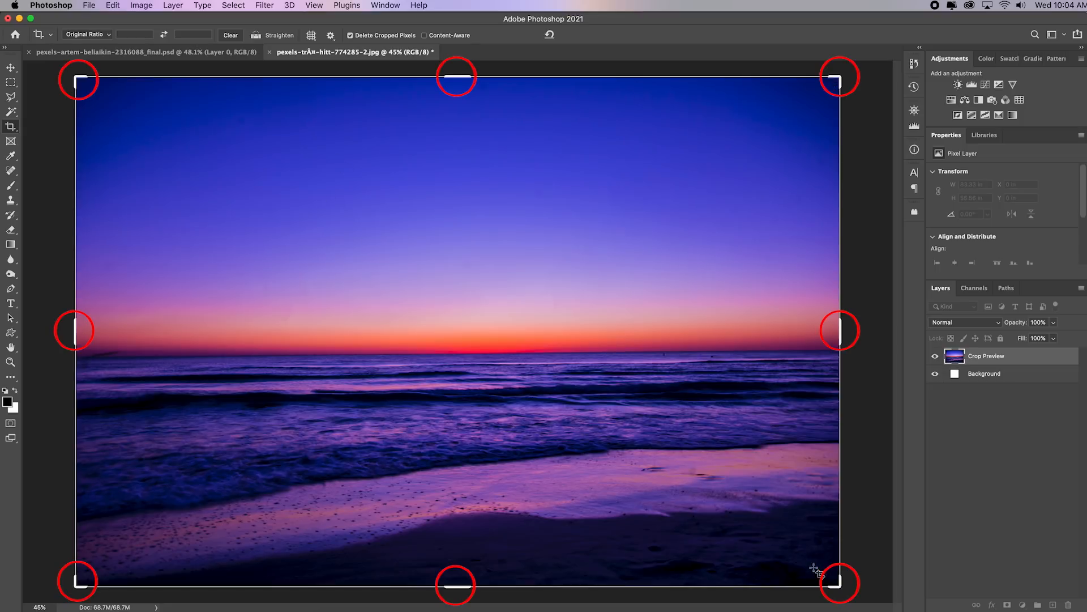
left_click_drag(840, 587, 696, 452)
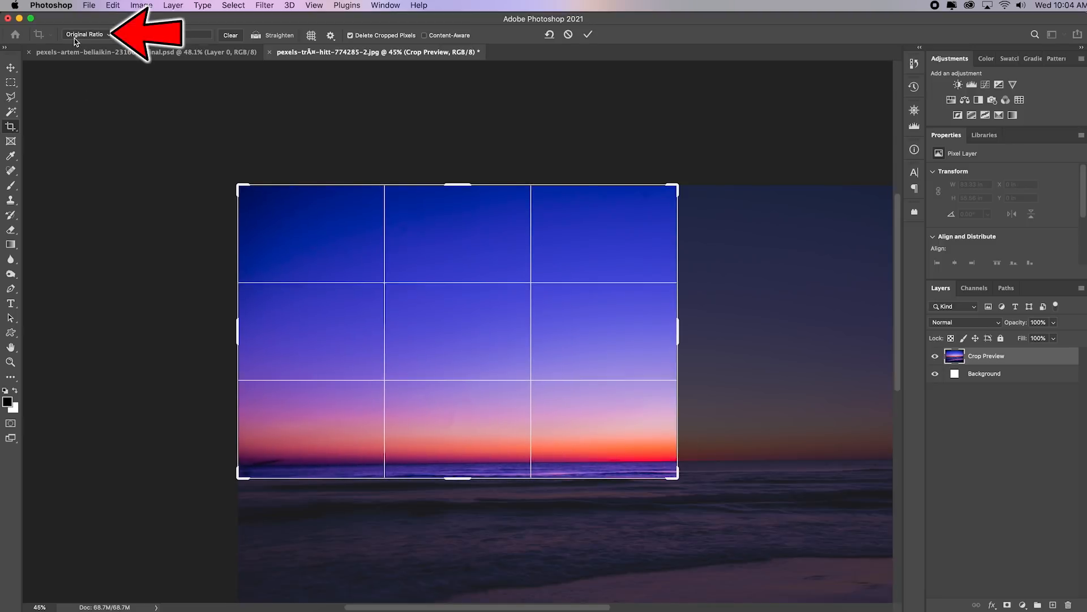
left_click_drag(680, 482, 878, 538)
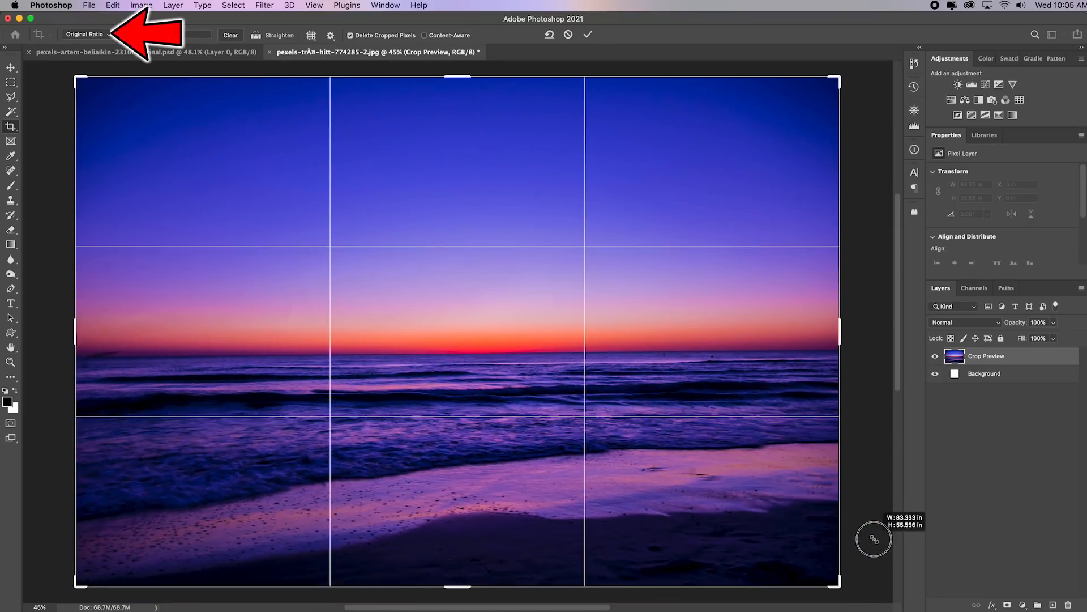
Try a 1:1 ratio on the crop and shrink the crop box around the middle of the sunset photo
left_click(101, 36)
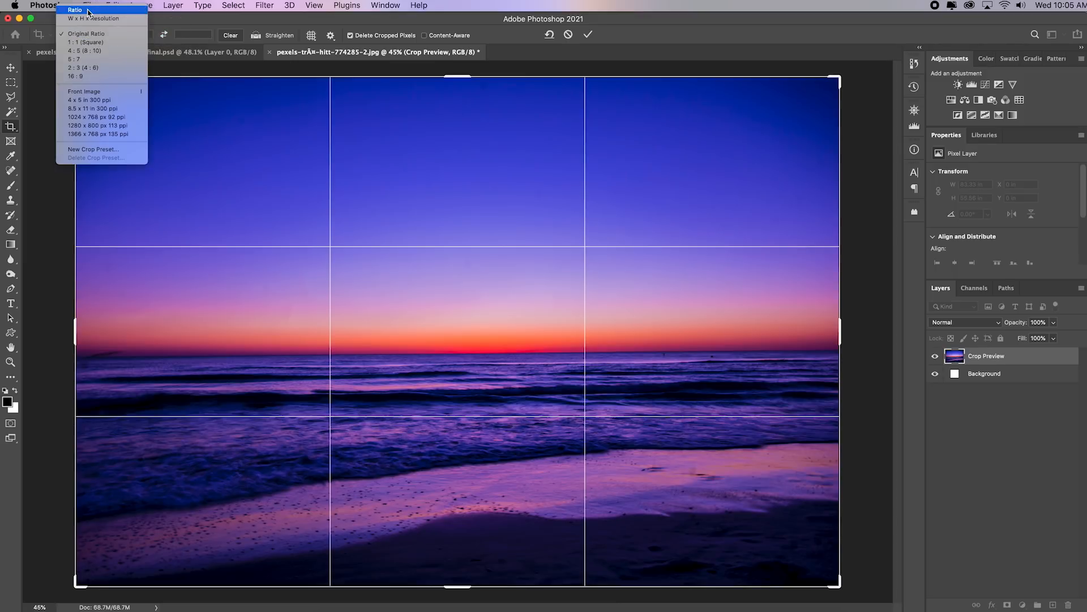
left_click(85, 42)
left_click_drag(710, 332, 678, 317)
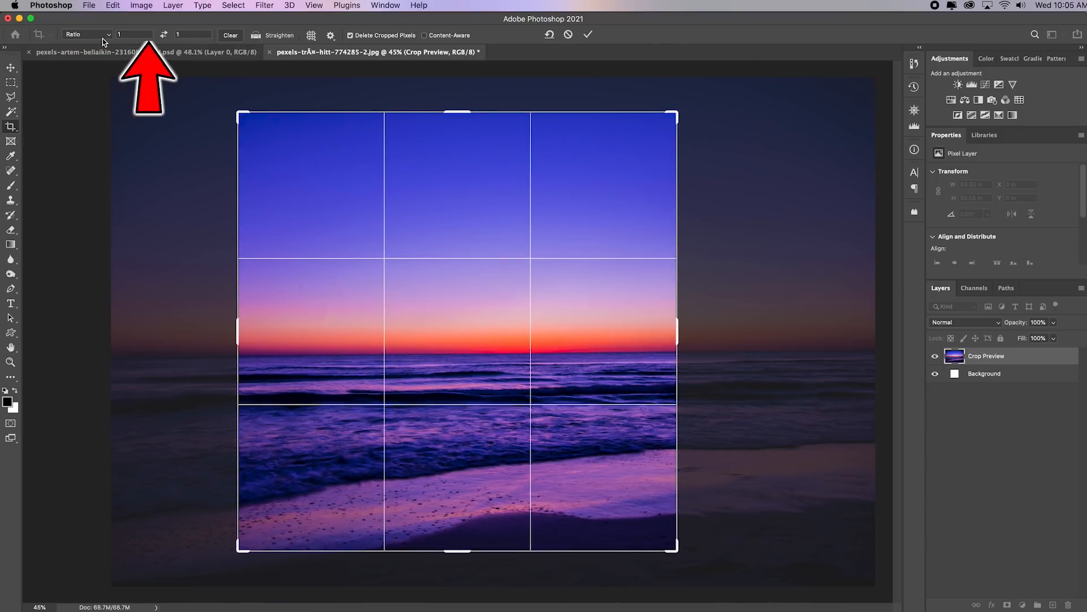
Clear the crop ratio and reshape the crop box freely into a wide, thin strip along the horizon
left_click(230, 35)
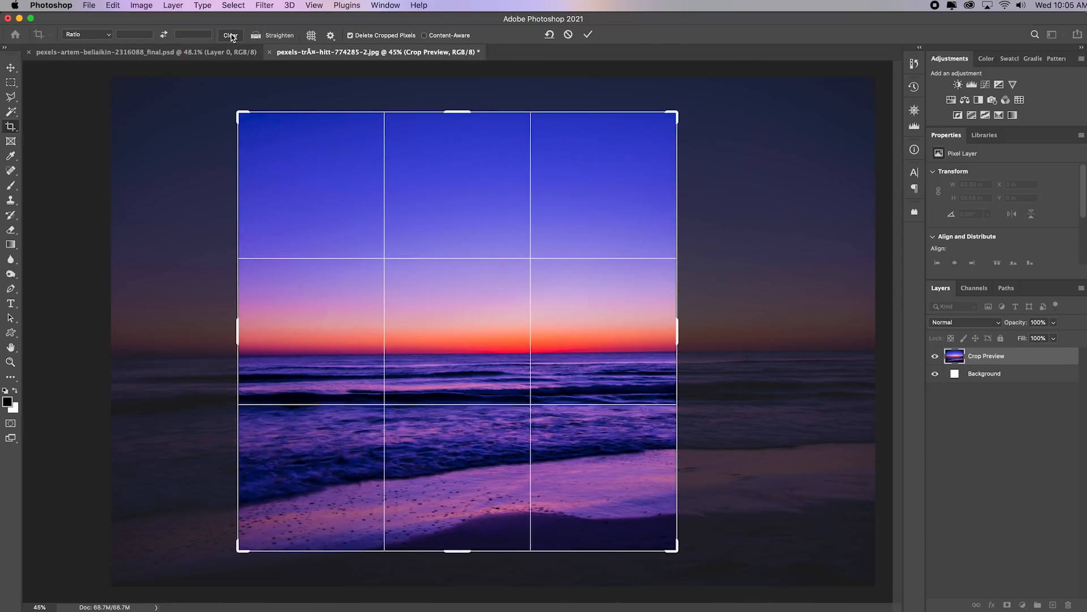
left_click_drag(678, 333, 742, 285)
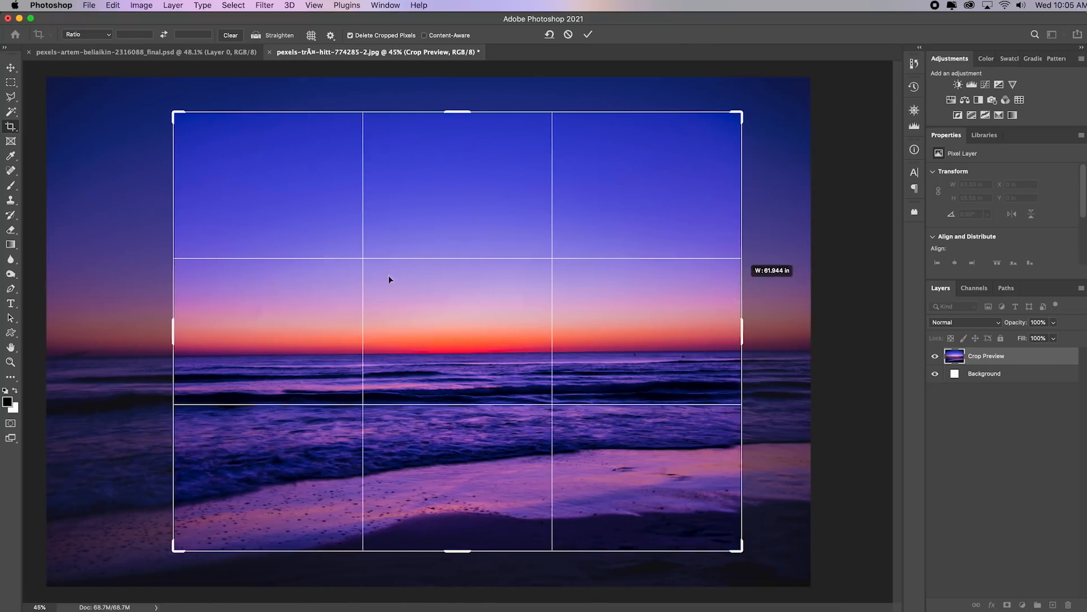
left_click_drag(451, 128, 490, 478)
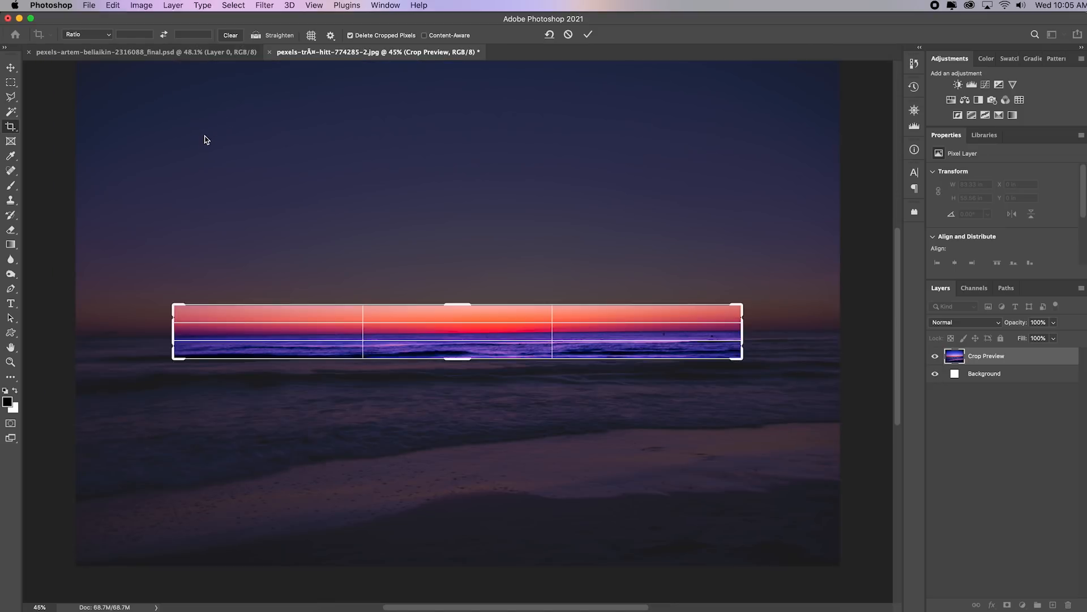
Constrain the crop to 1:1 (Square), enlarge the box, and reposition the image with its horizon near the lower third line
left_click(109, 35)
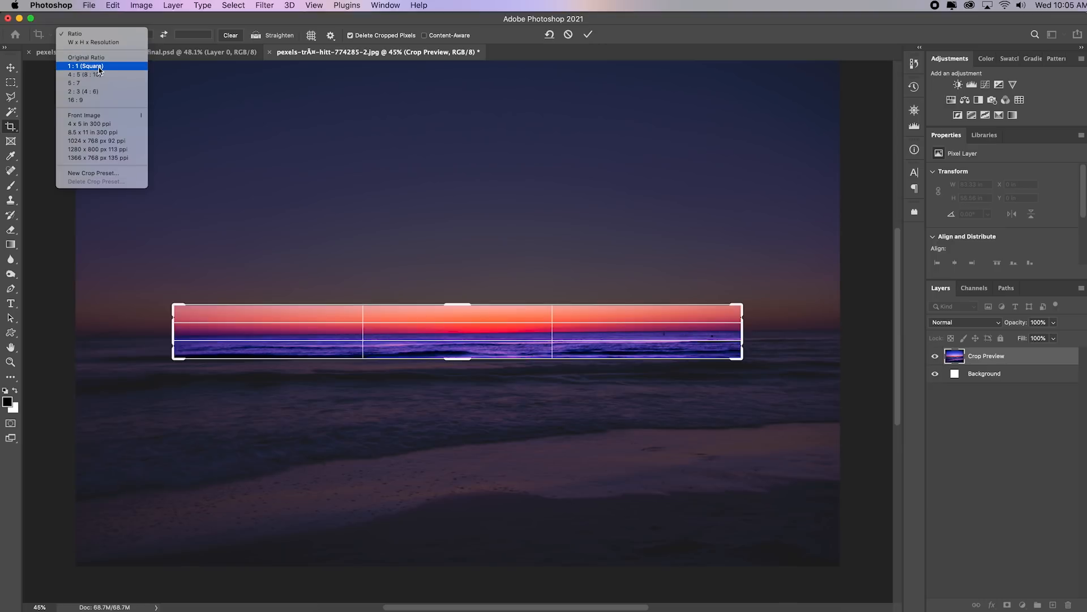
left_click(121, 66)
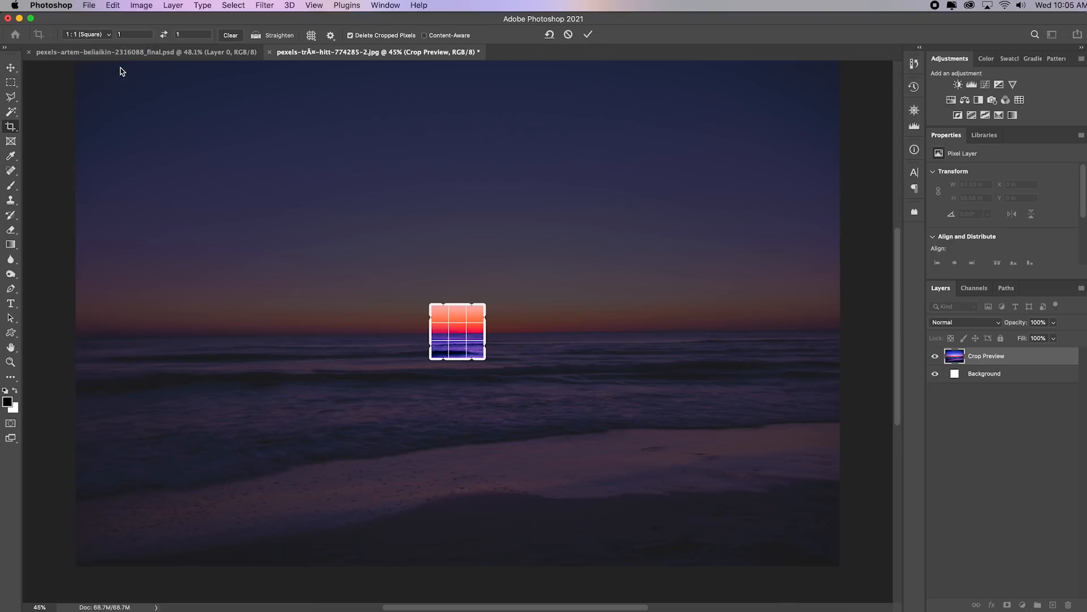
left_click_drag(427, 302, 322, 174)
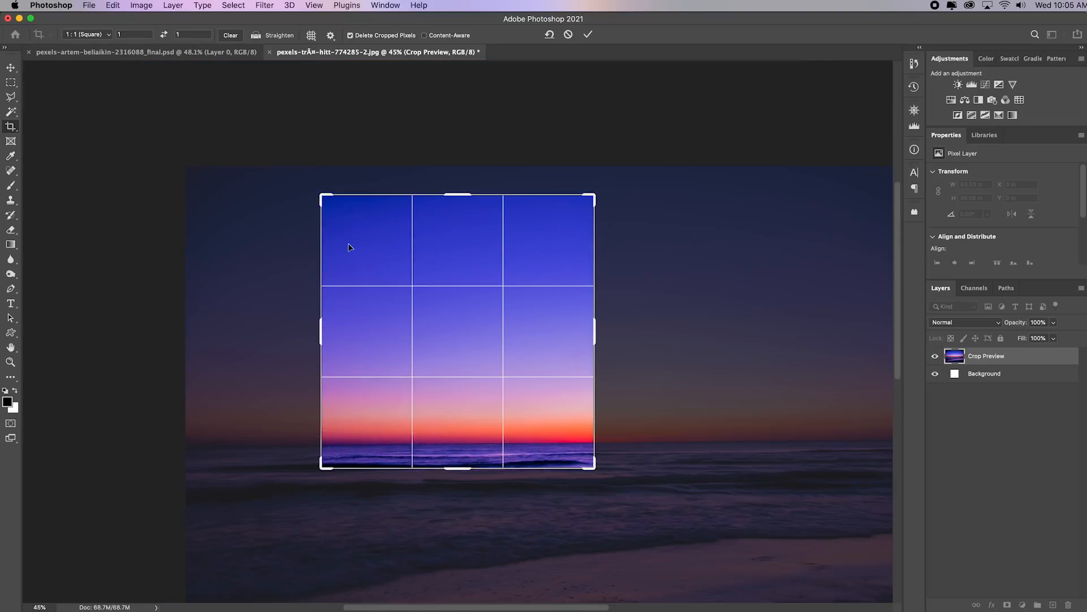
left_click_drag(595, 468, 692, 556)
left_click_drag(419, 378, 376, 427)
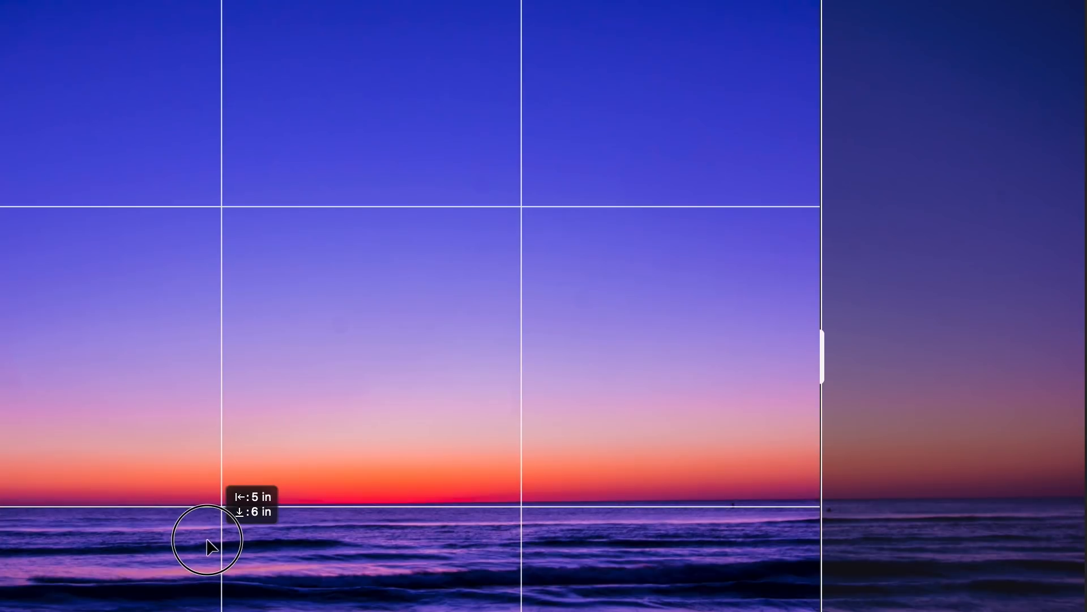
left_click_drag(207, 547, 209, 546)
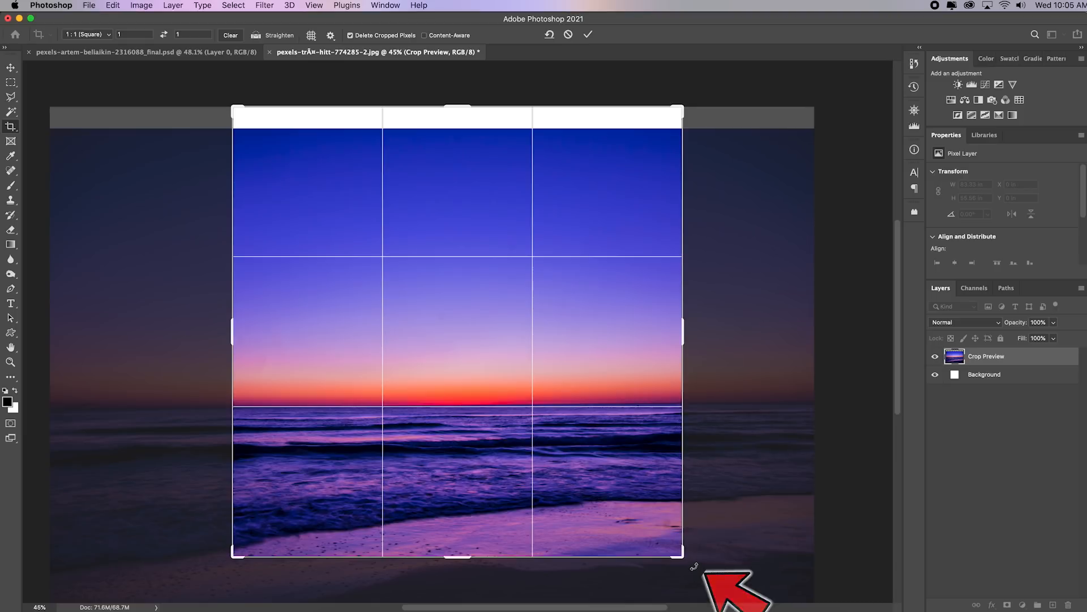
Rotate the sunset image slightly clockwise inside the square crop box to level the horizon
left_click_drag(692, 565, 694, 565)
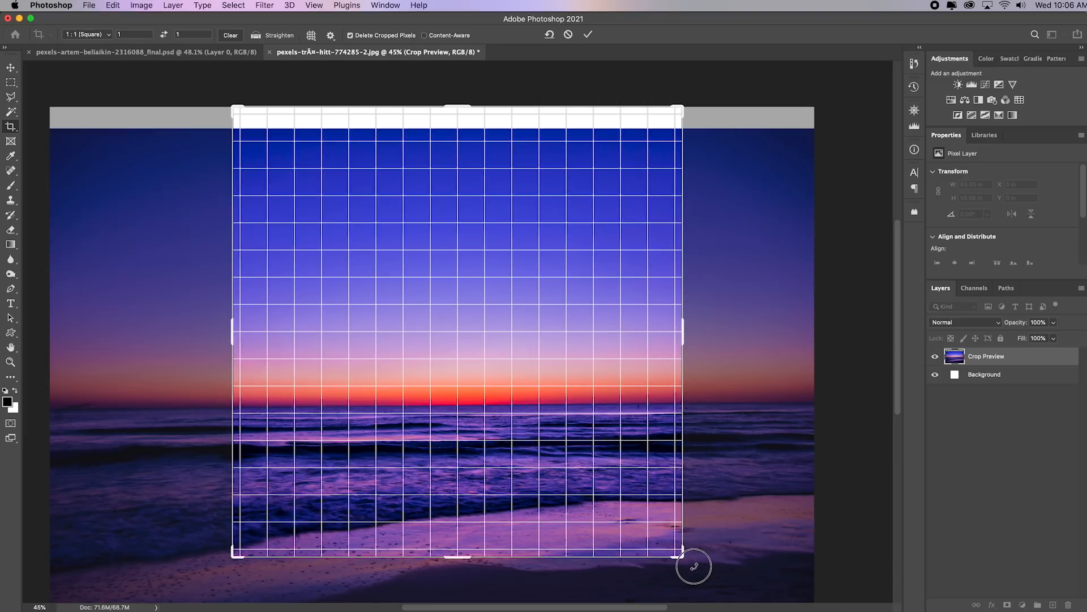
left_click_drag(694, 566, 691, 570)
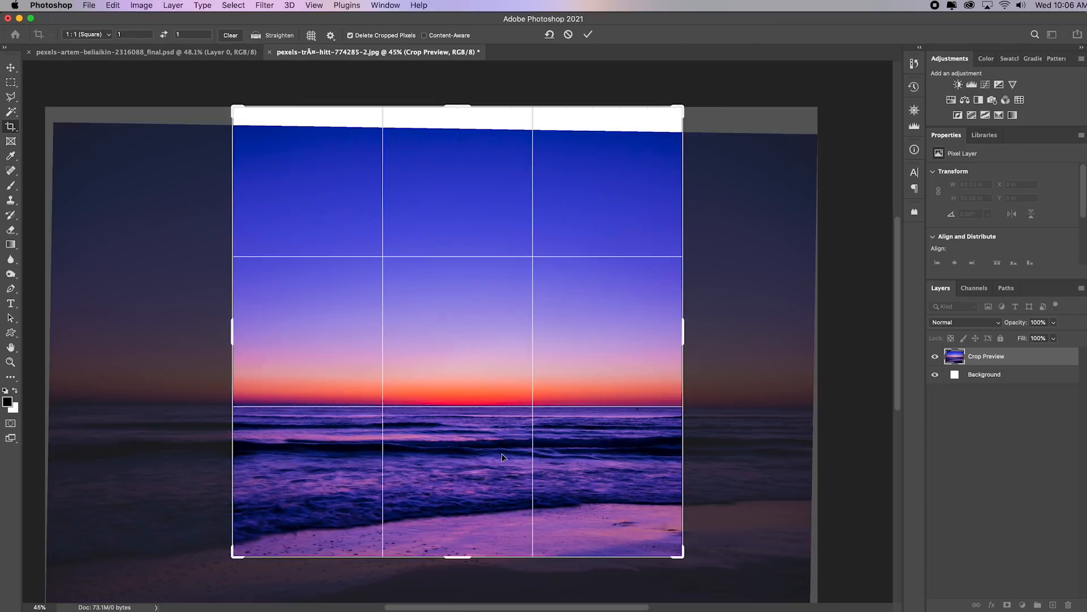
scroll(502, 457, "up", 2)
scroll(491, 495, "down", 4)
scroll(359, 517, "up", 2)
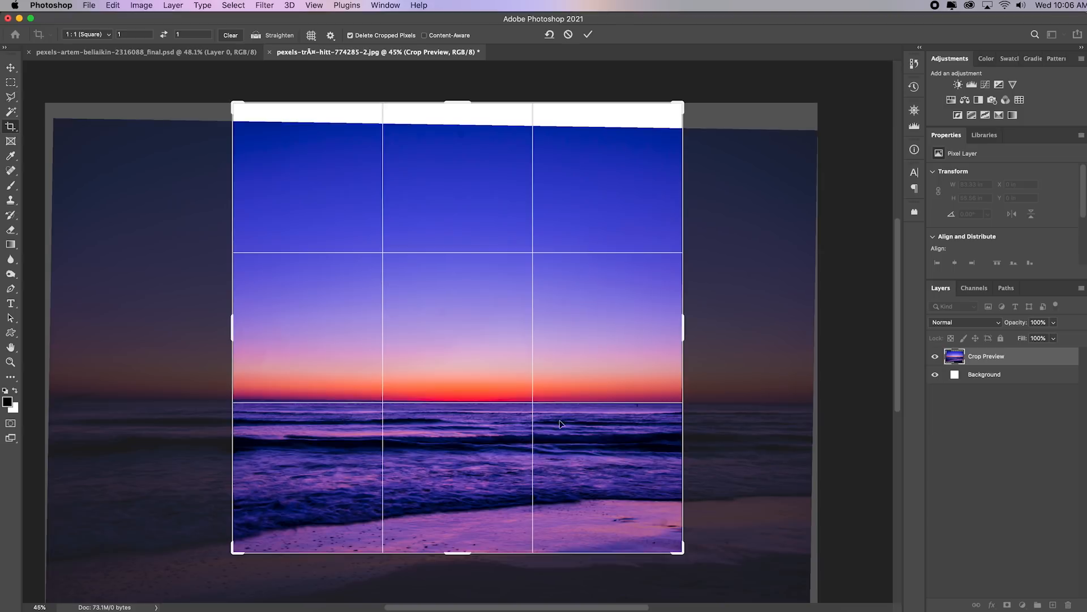
Show the rulers and place a horizontal guide along the sunset photo's horizon
left_click(312, 6)
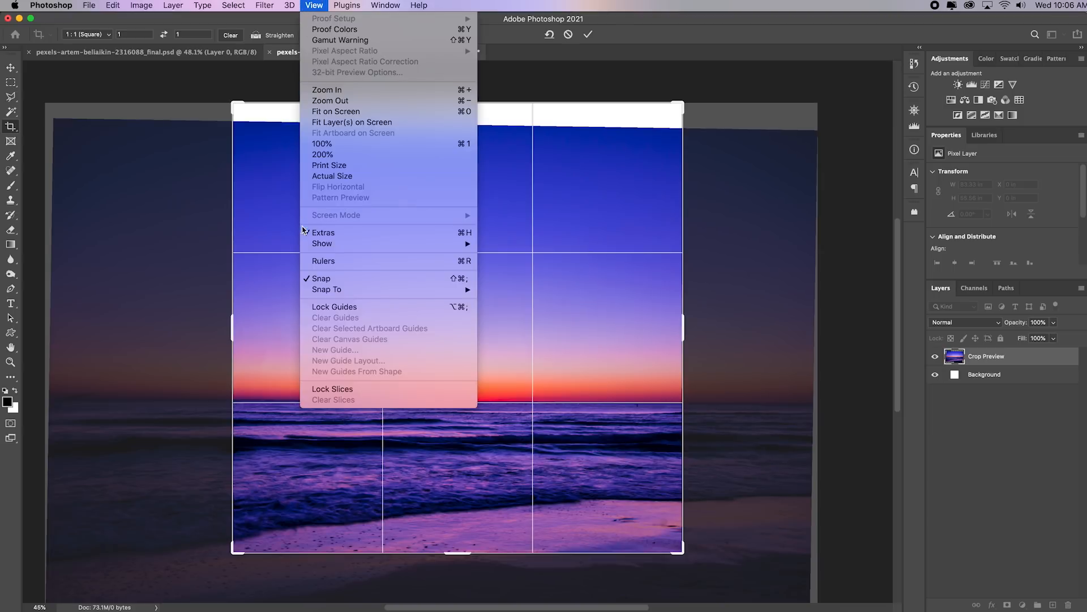
left_click(350, 262)
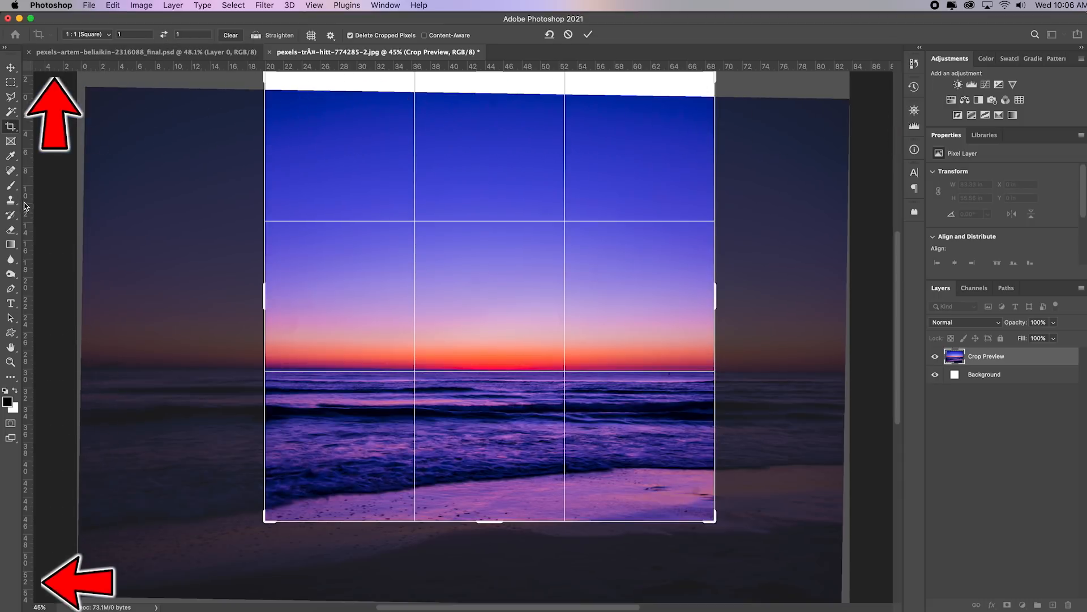
left_click_drag(174, 69, 321, 368)
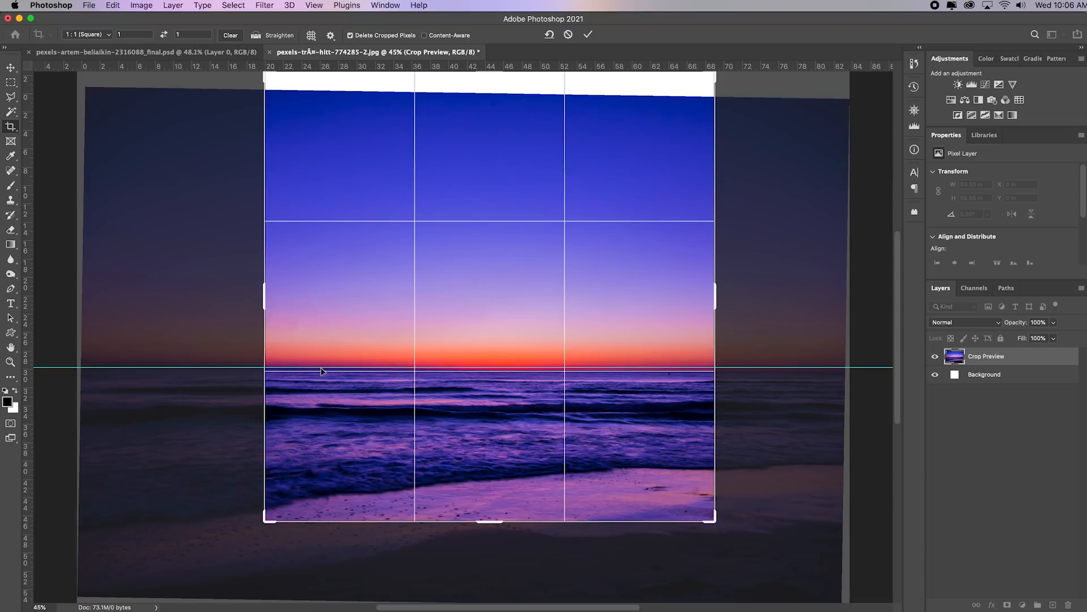
Fine-tune the crop rotation against the horizon guide and move the image up to cover the empty strip above the sky
left_click_drag(720, 536, 722, 533)
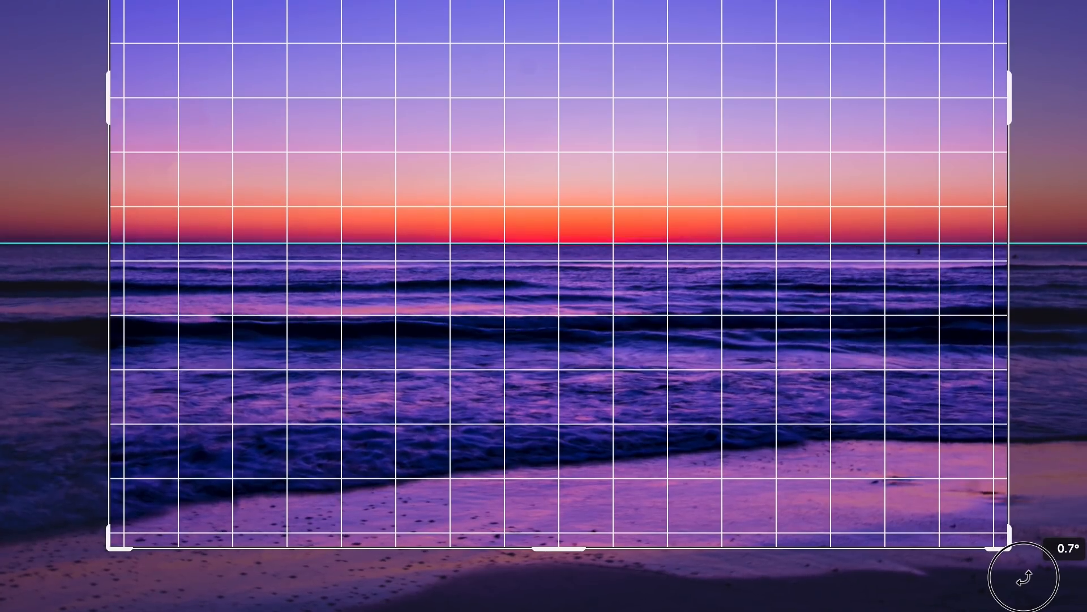
left_click_drag(1023, 578, 1024, 577)
left_click_drag(508, 299, 504, 256)
Tighten the square crop to about 43.83 by 43.83 in, apply it, and remove the horizon guide
left_click_drag(710, 526, 691, 497)
left_click_drag(631, 445, 654, 405)
key("super+r")
key("Return")
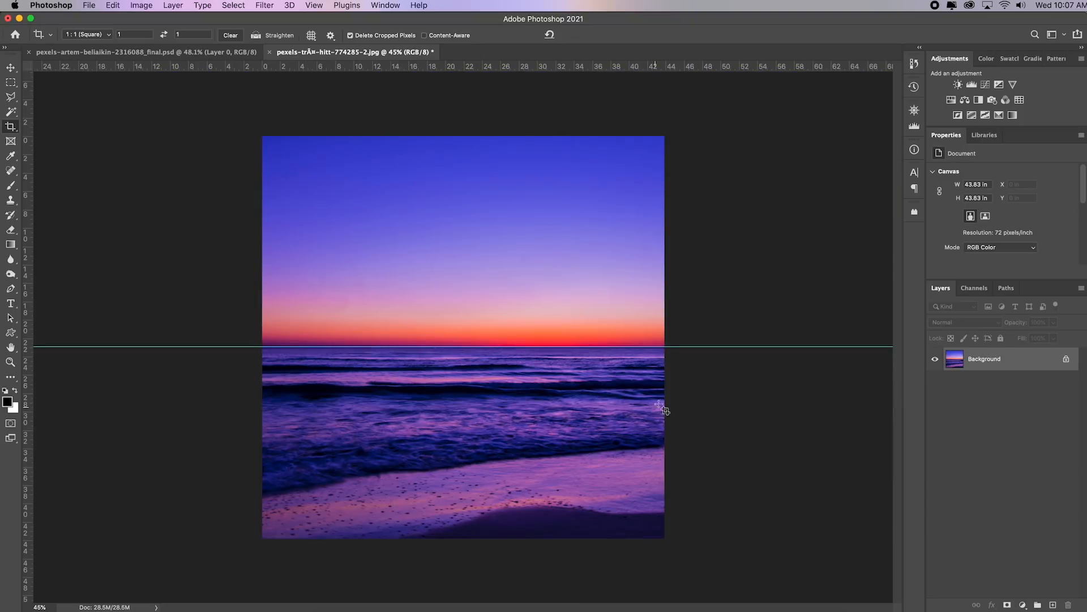
key("v")
left_click_drag(195, 346, 218, 11)
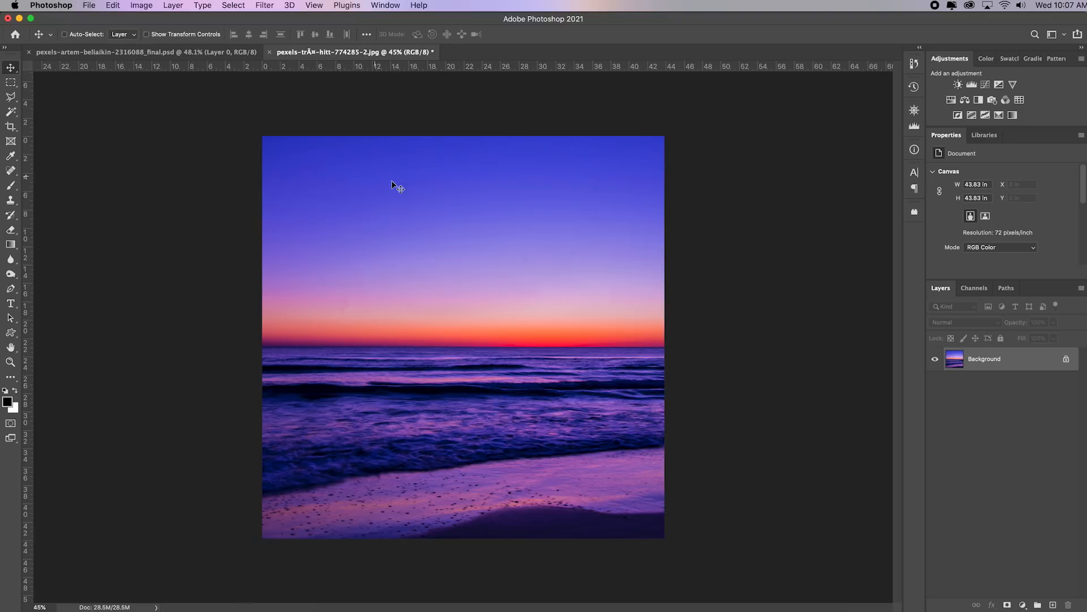
Save the cropped sunset photo as a new JPEG with "sq" added to its name, at Maximum quality 12
left_click(90, 5)
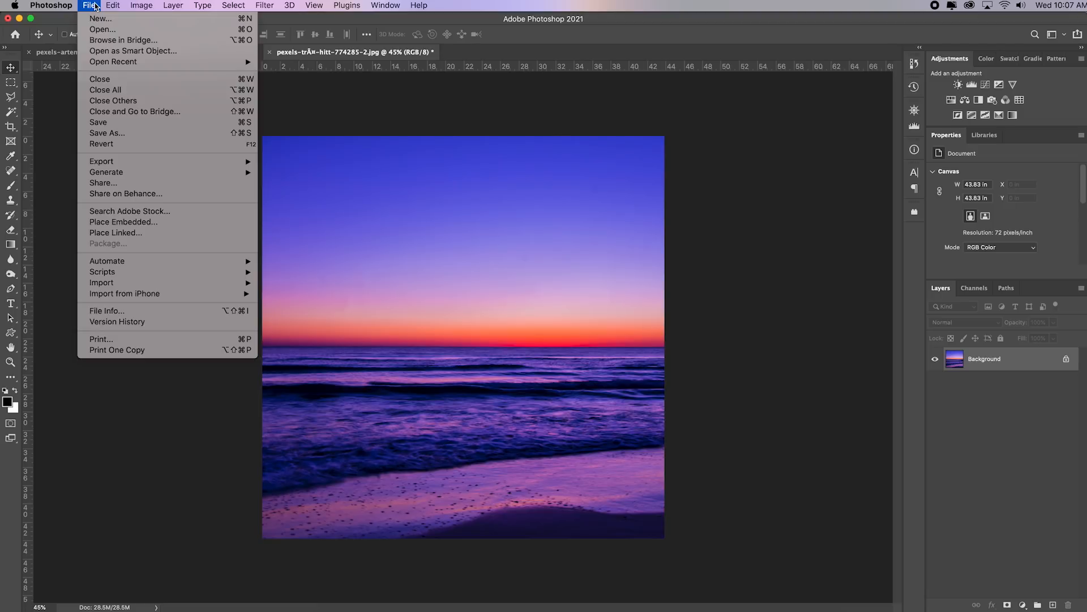
left_click(150, 133)
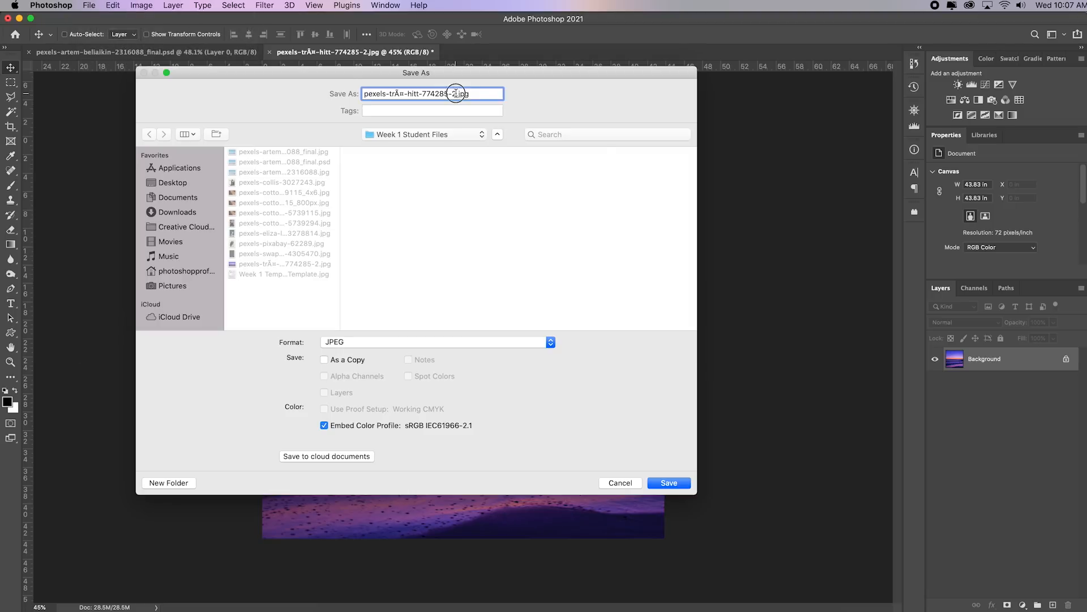
type("sq")
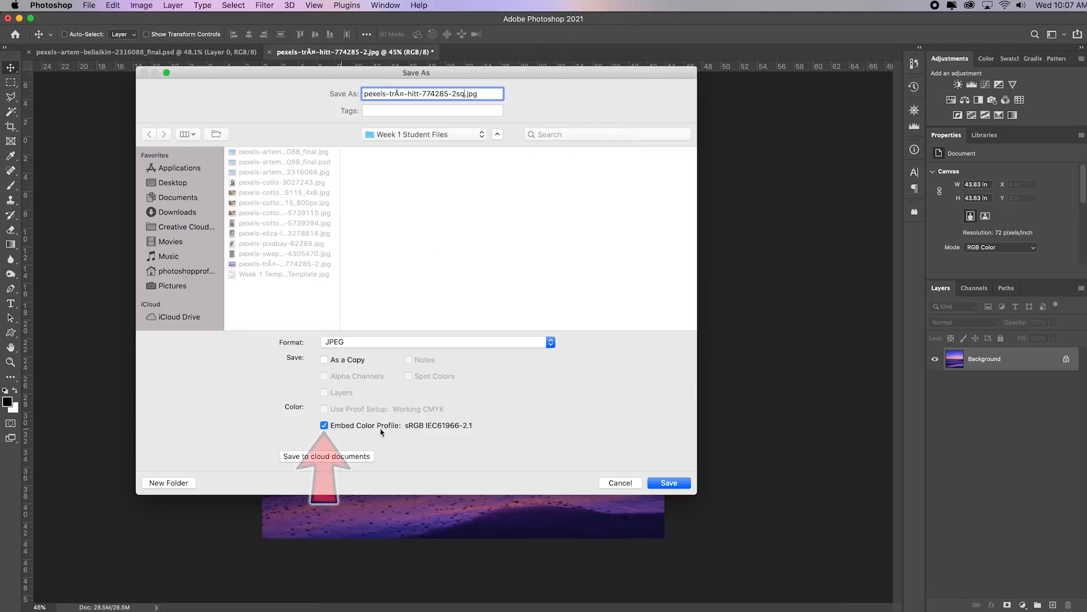
left_click(672, 485)
left_click(531, 98)
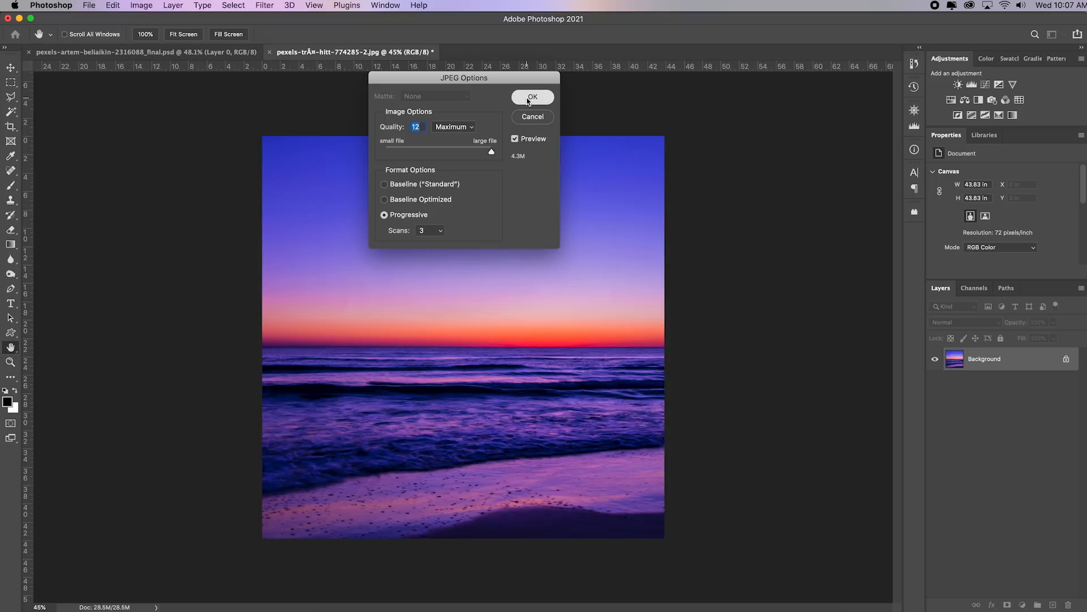
key("v")
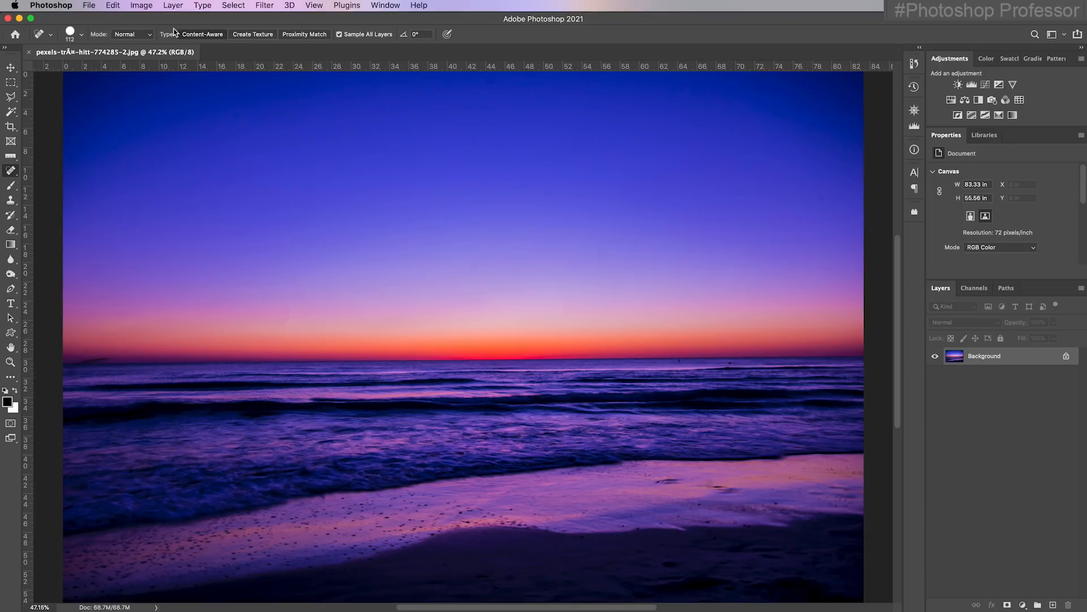
Try widening the sunset photo's canvas to 166.666 inches around the centred image, and undo the canvas change
left_click(141, 5)
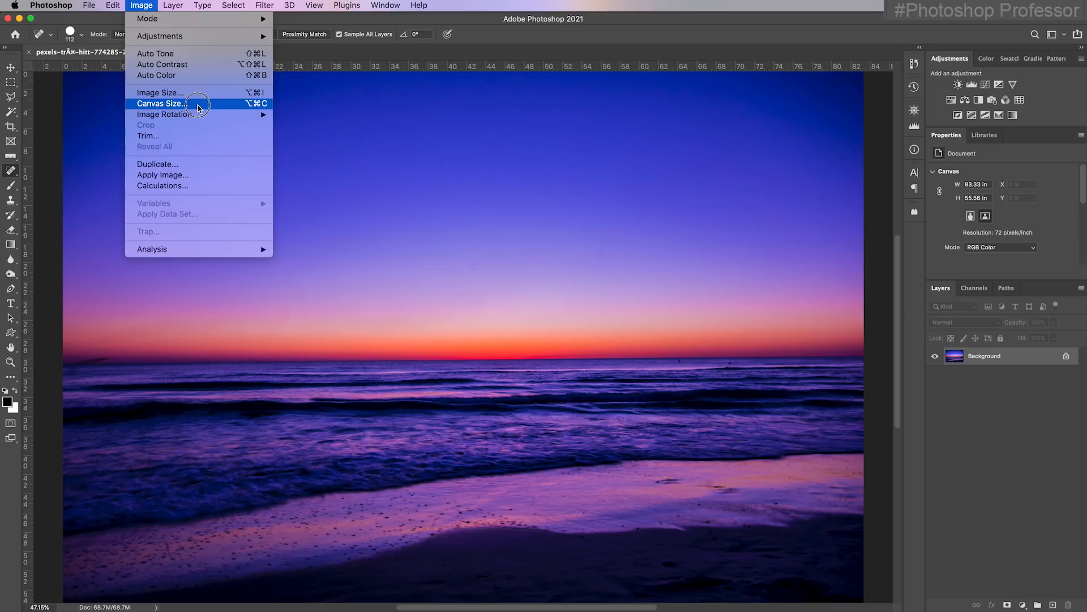
left_click(197, 105)
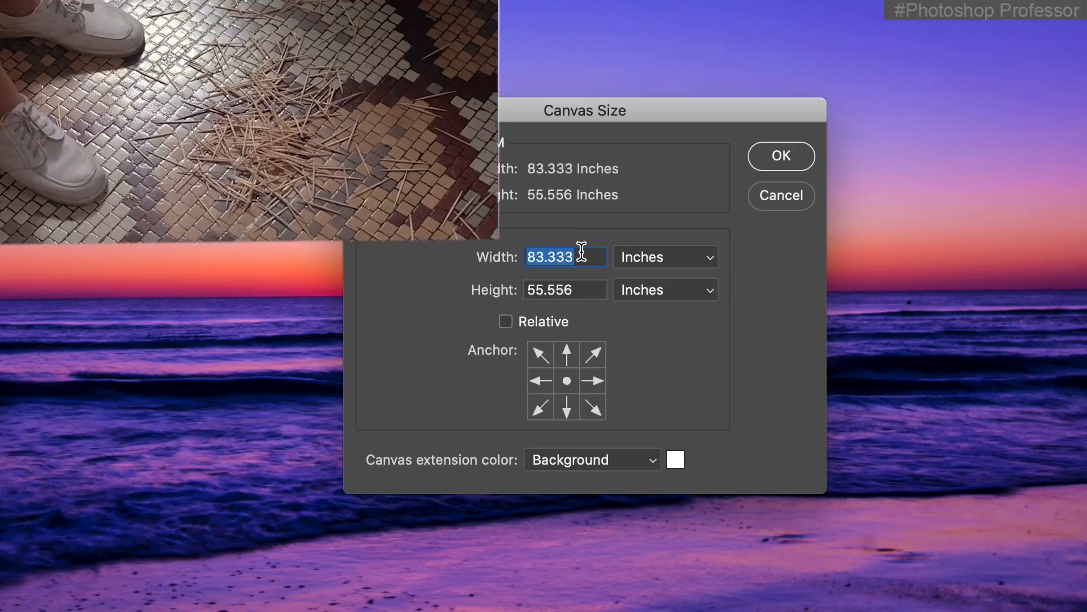
type("1")
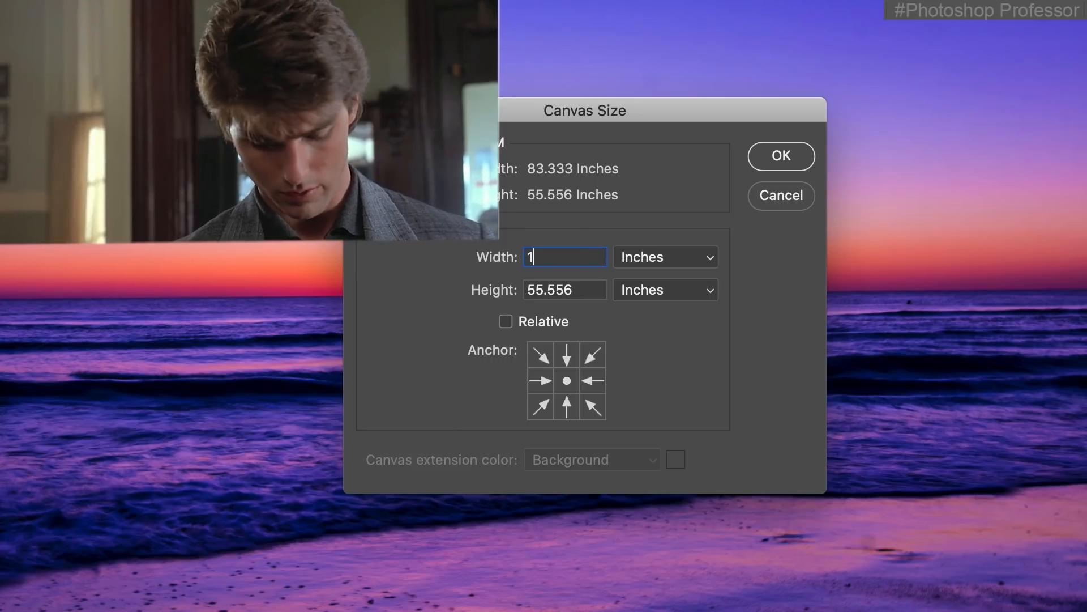
type("66.666")
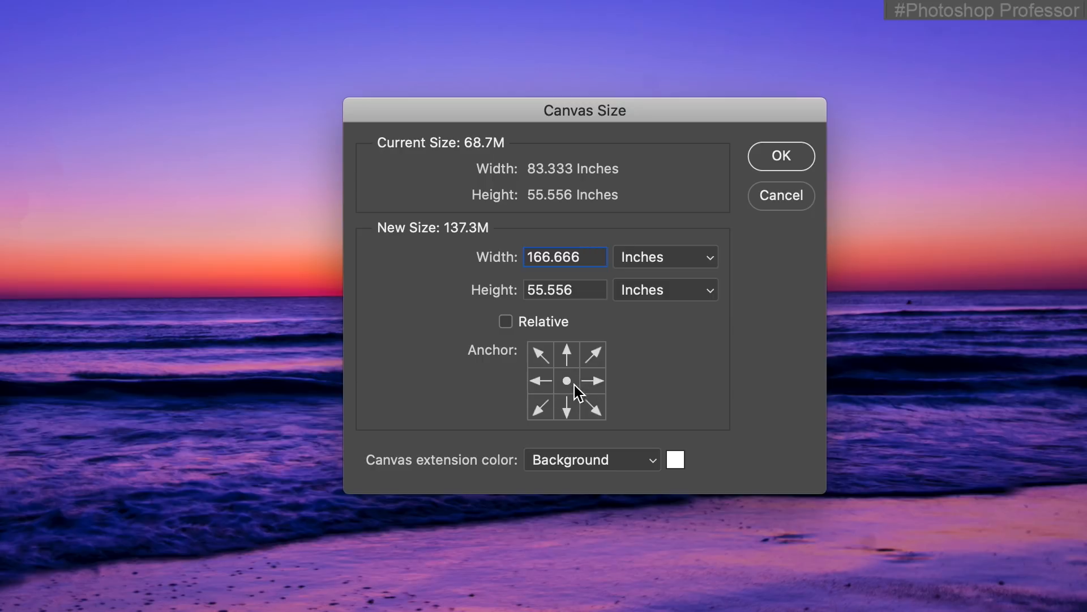
left_click(540, 381)
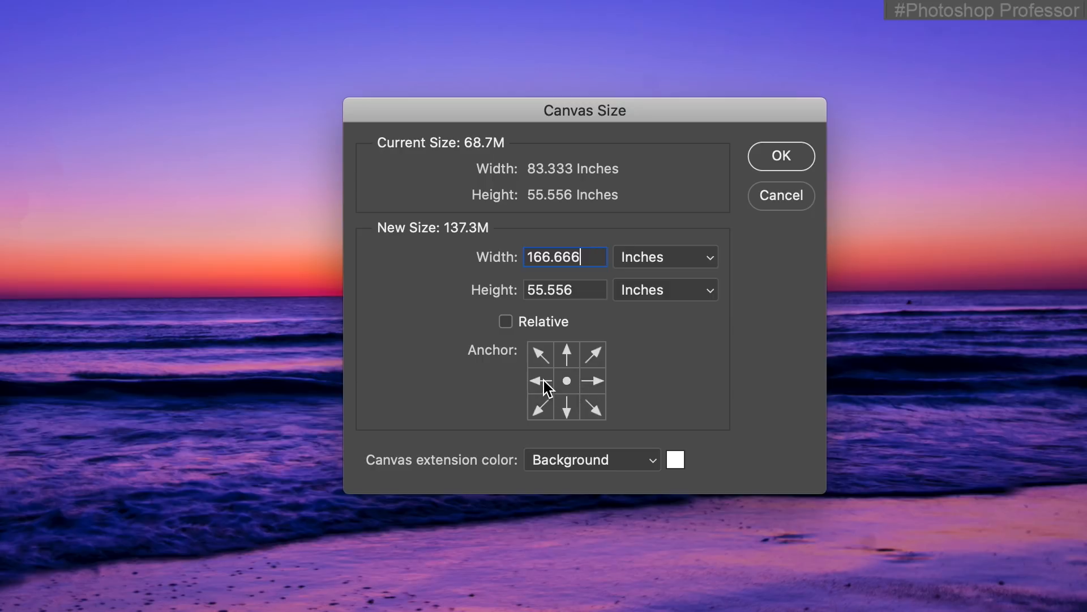
left_click(597, 382)
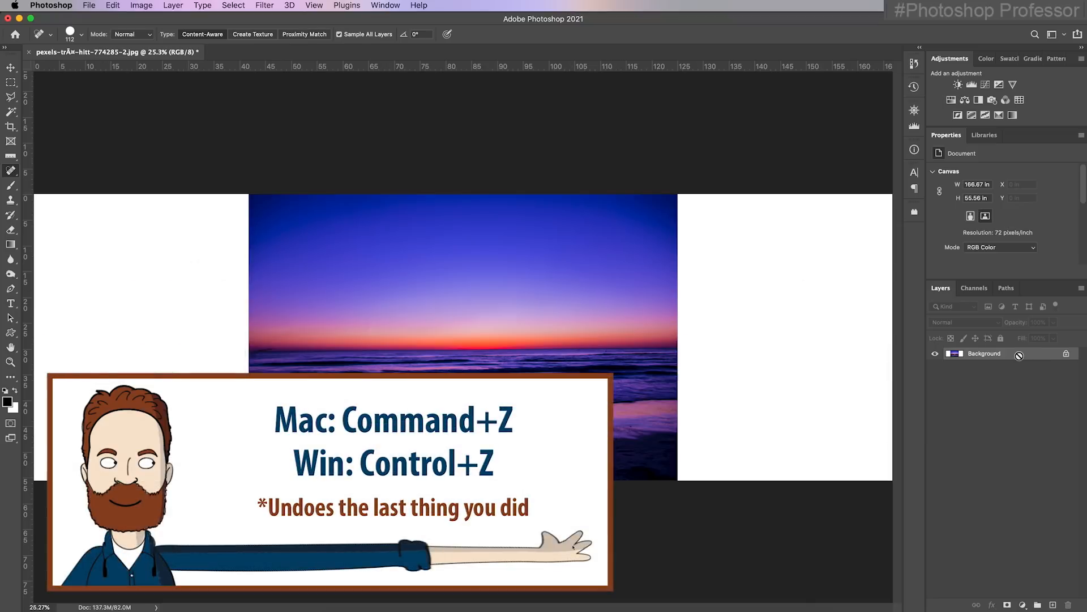
key("super+z")
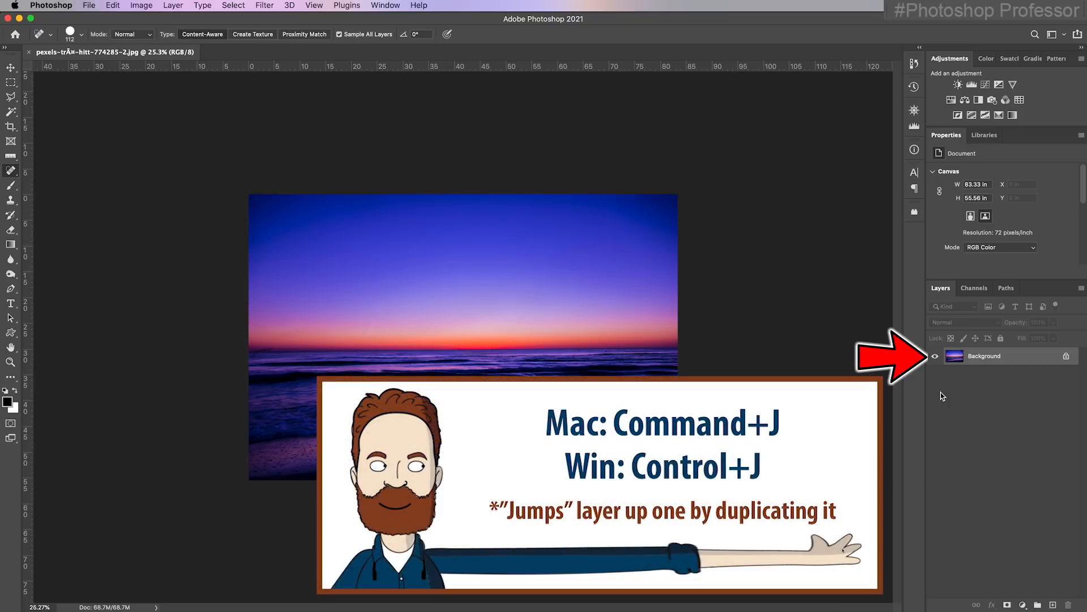
Duplicate the Background layer and make the original Background layer active
key("super+j")
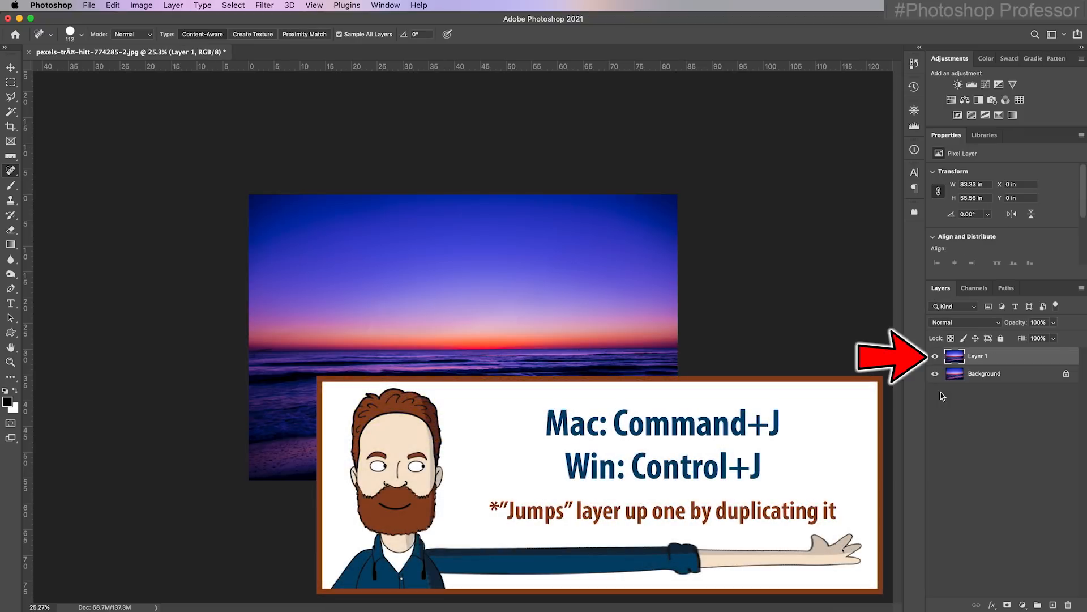
left_click(1012, 374)
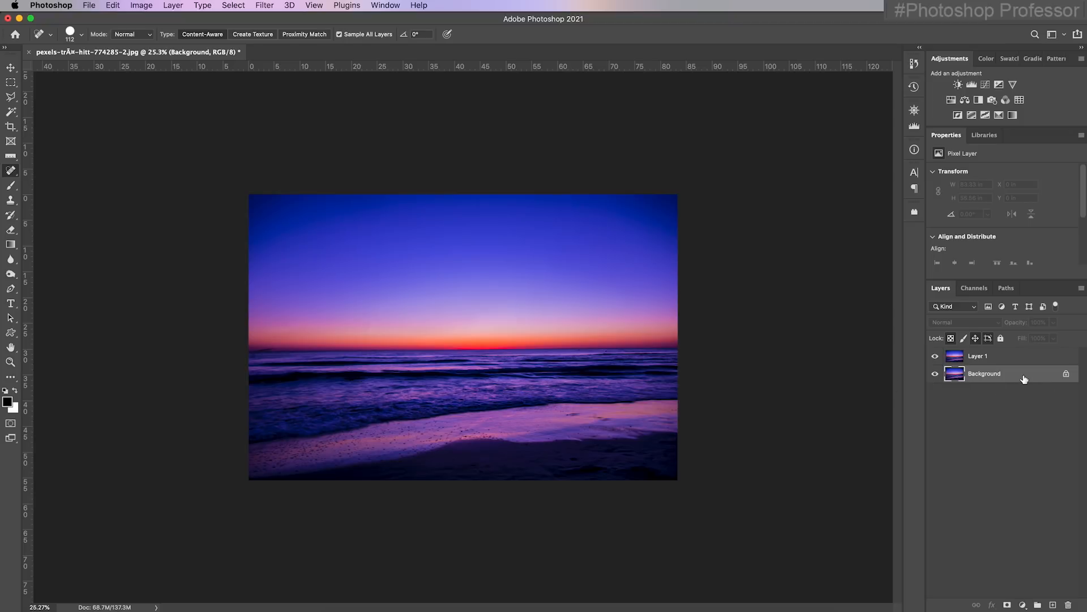
left_click(135, 5)
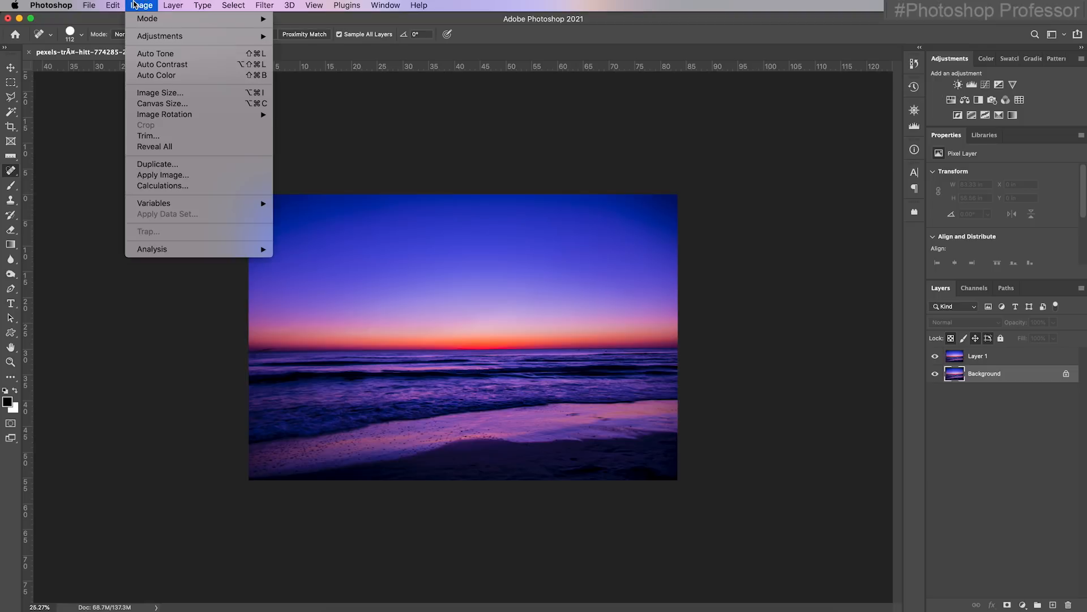
left_click(173, 94)
type("166")
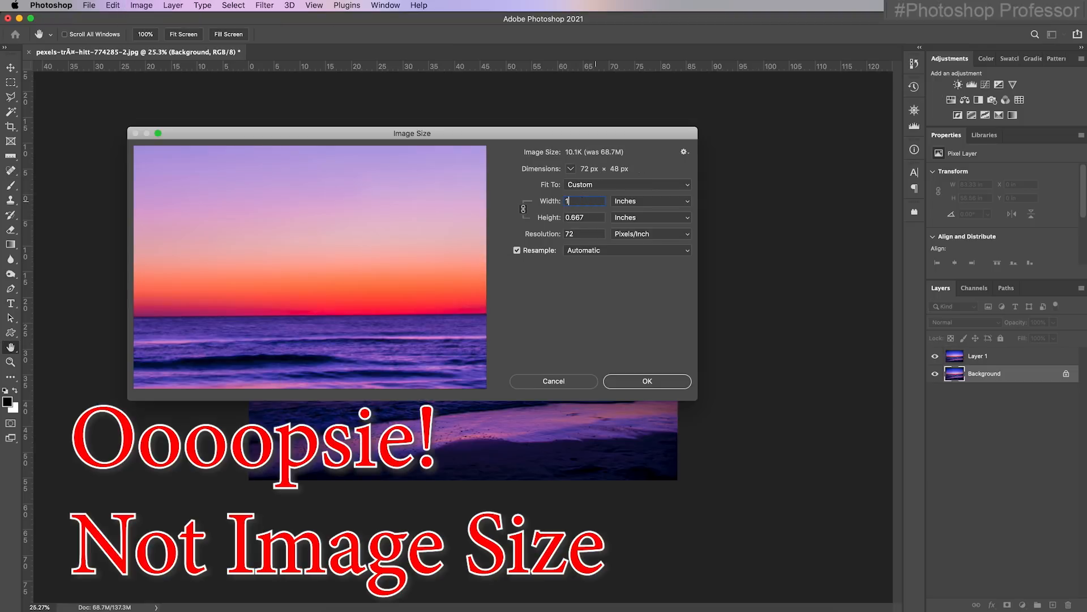
type(".666")
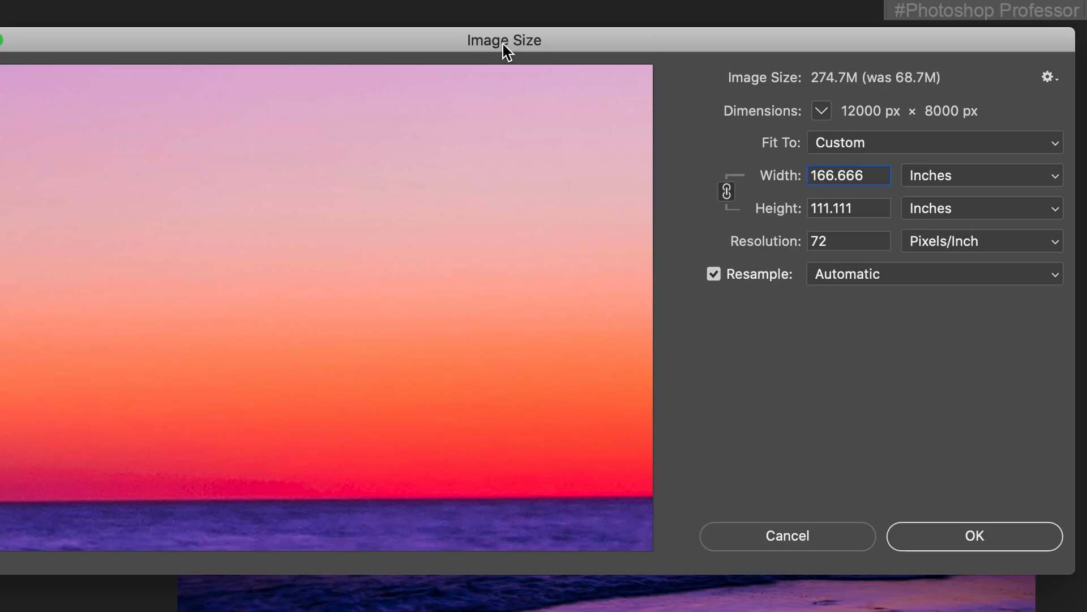
left_click(981, 541)
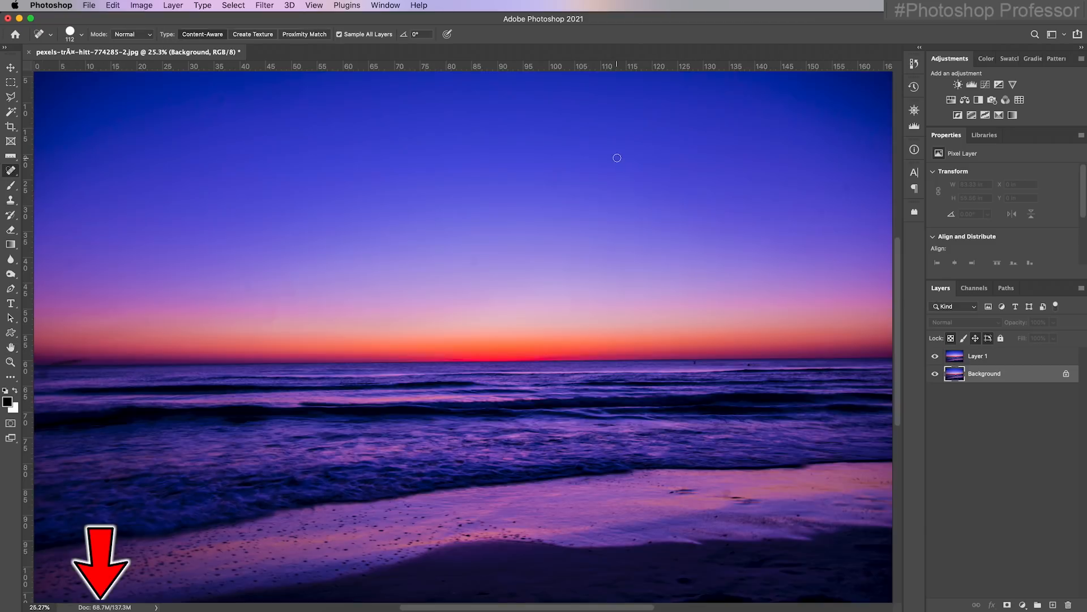
key("super+z")
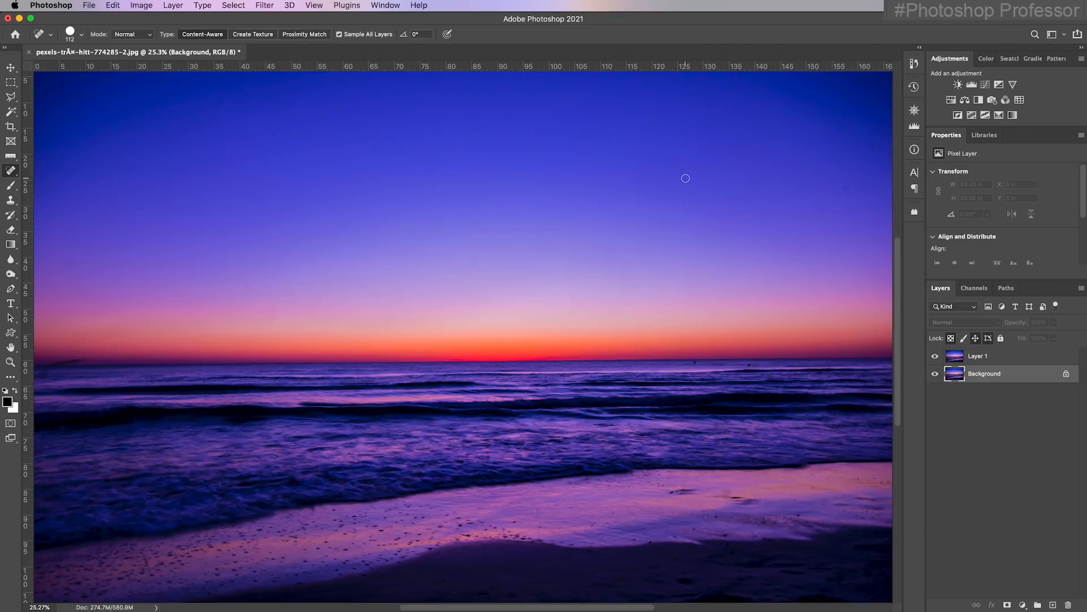
key("super+shift+z")
Extend the canvas to 166 inches wide, anchored at the photo's middle-left so all new space falls to its right
left_click(141, 5)
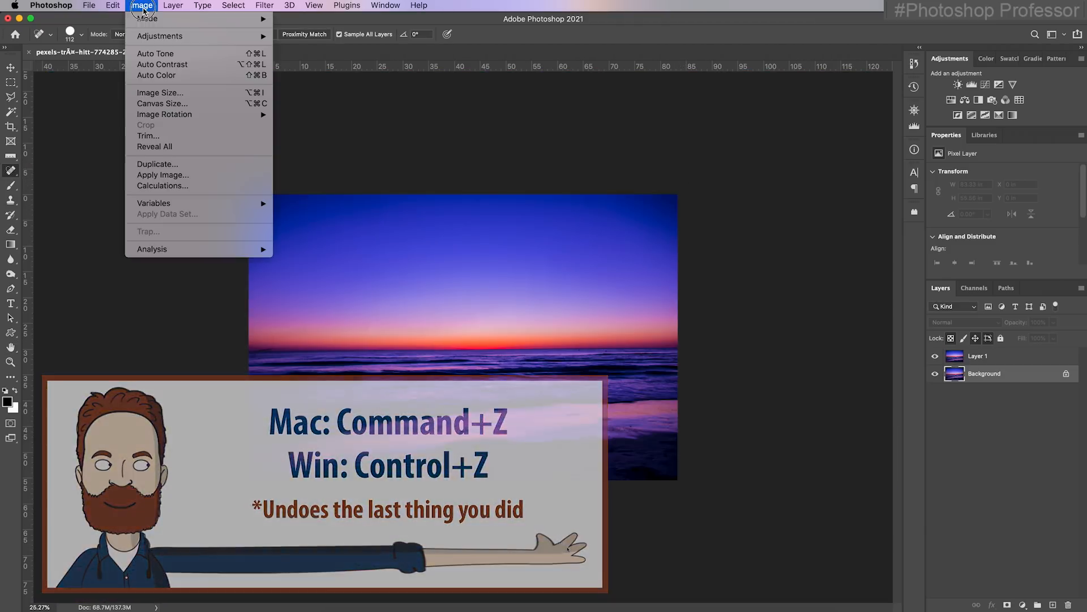
left_click(232, 104)
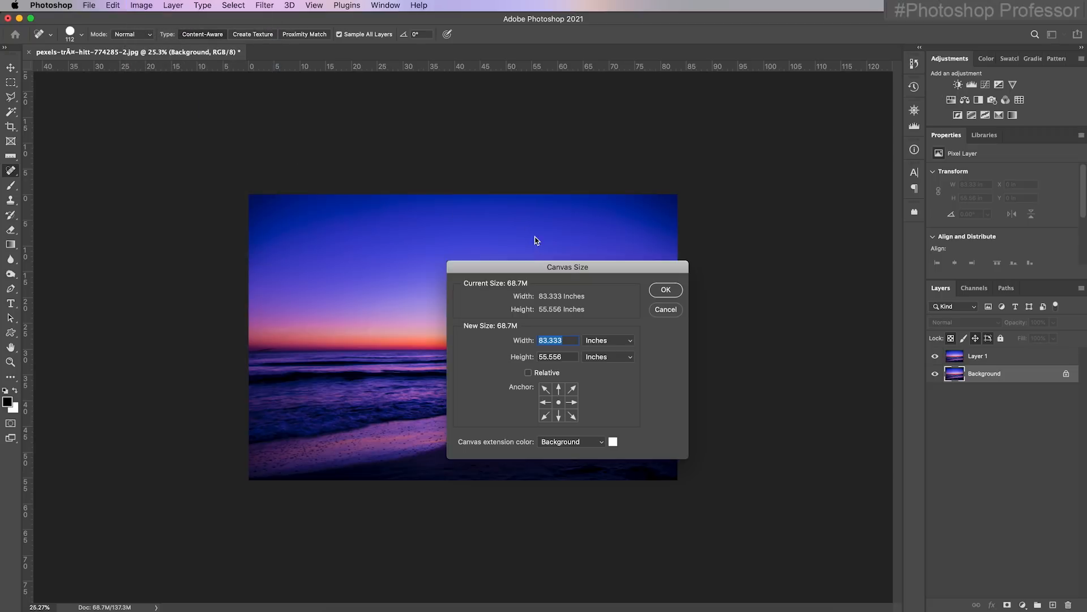
left_click_drag(573, 273, 477, 130)
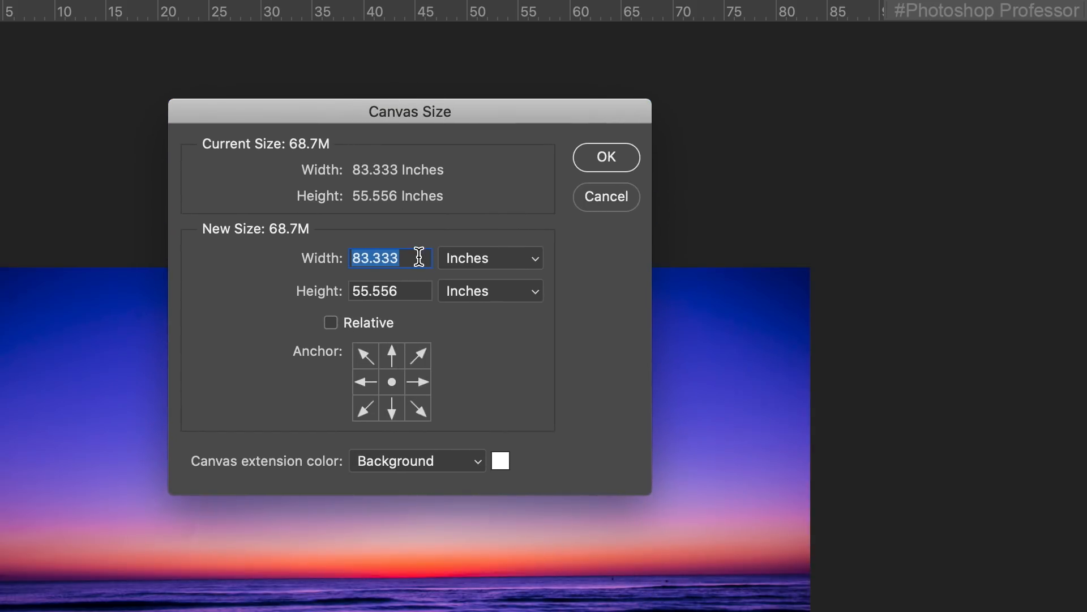
type("1666")
key("BackSpace")
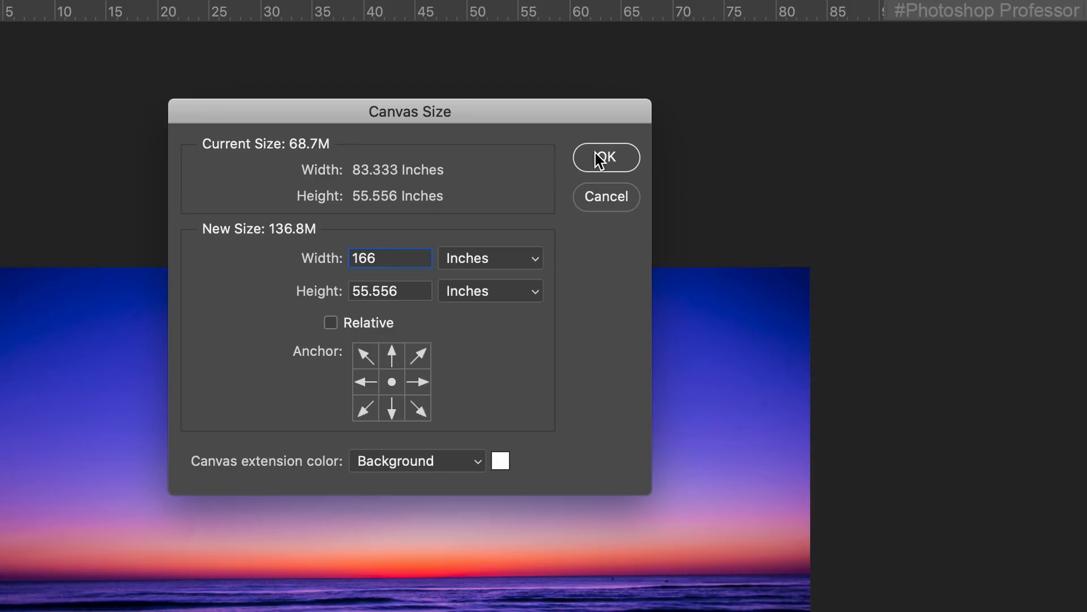
left_click(365, 383)
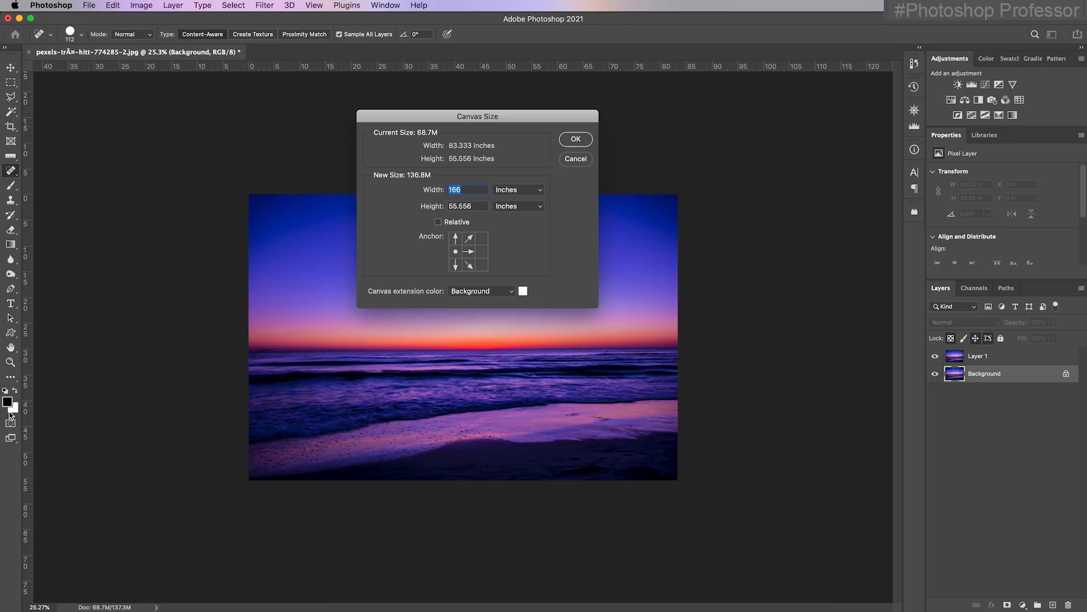
left_click(575, 140)
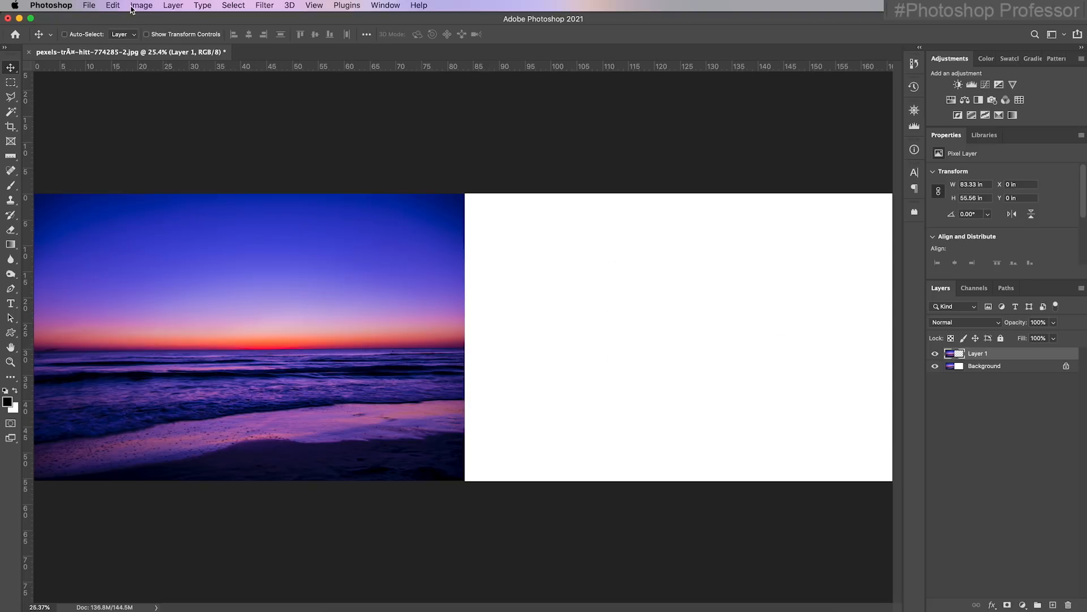
Scale Layer 1 horizontally to about 200% so the photo fills the full canvas width, and apply the transform
left_click(114, 7)
mouse_move(242, 272)
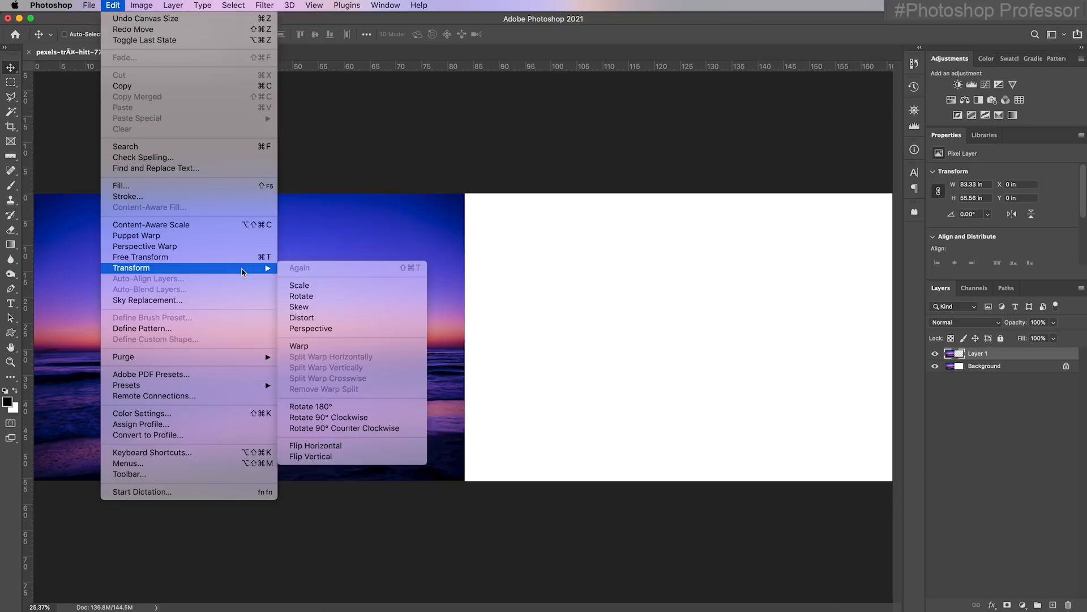
left_click(347, 285)
left_click_drag(465, 337, 898, 317)
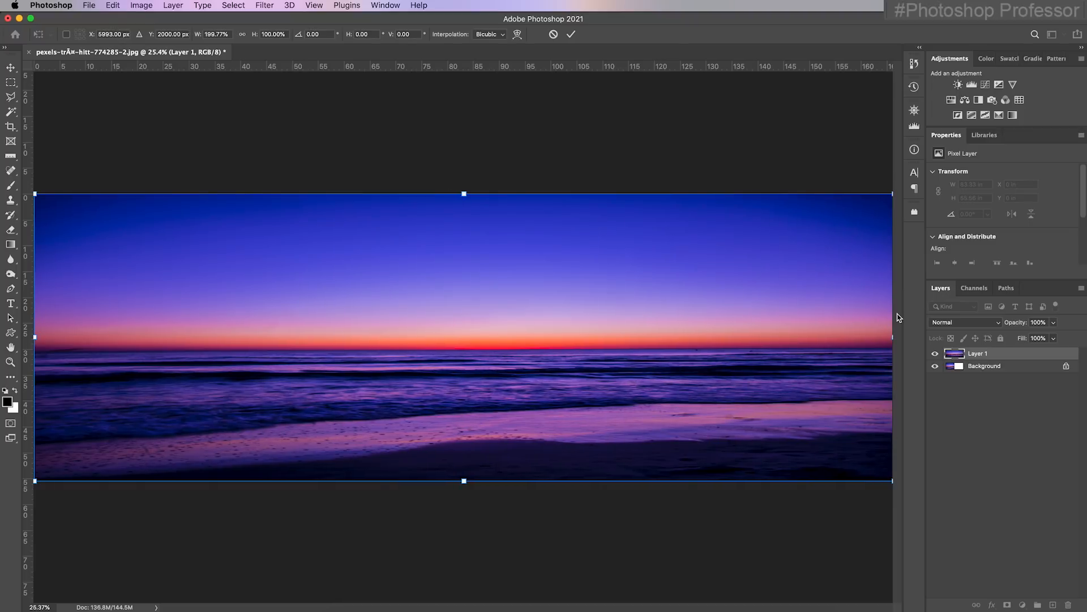
key("Return")
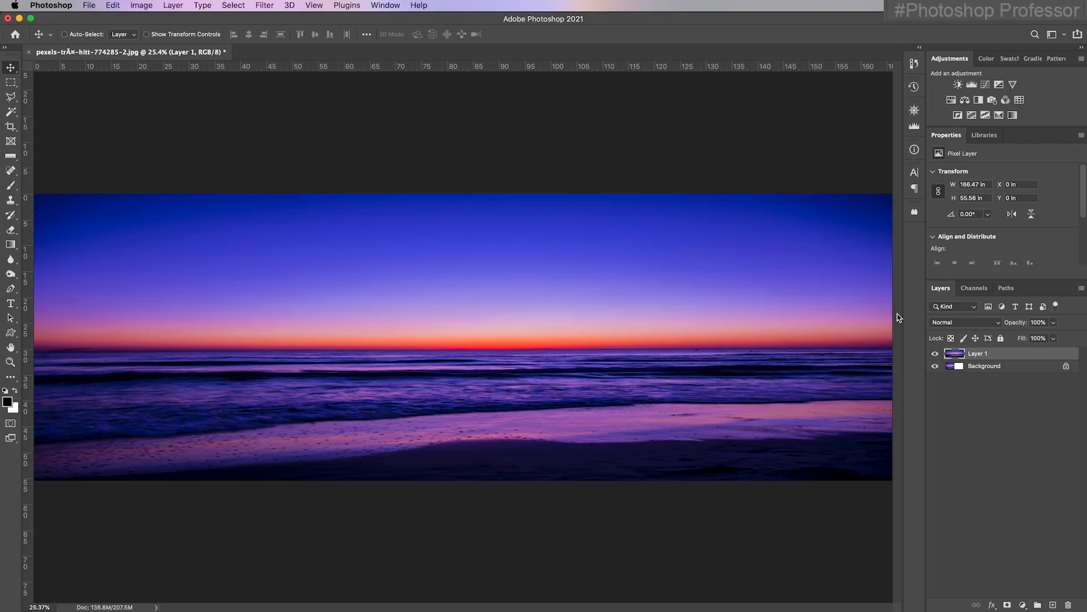
Examine the stretched sky for noise and pixel distortion at 100% and 400% magnification
key("super+minus")
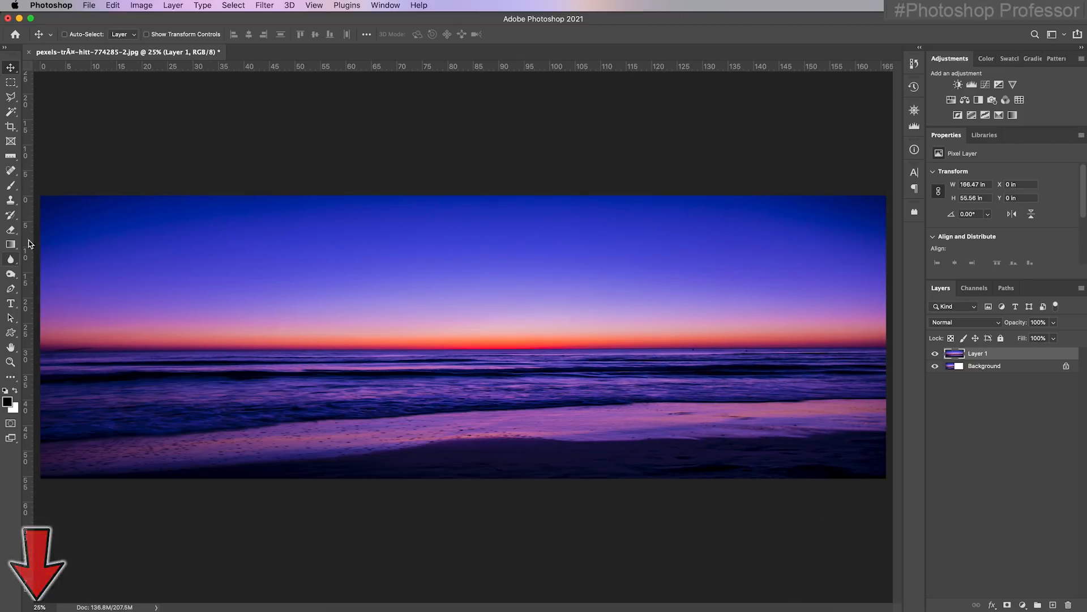
left_click(10, 361)
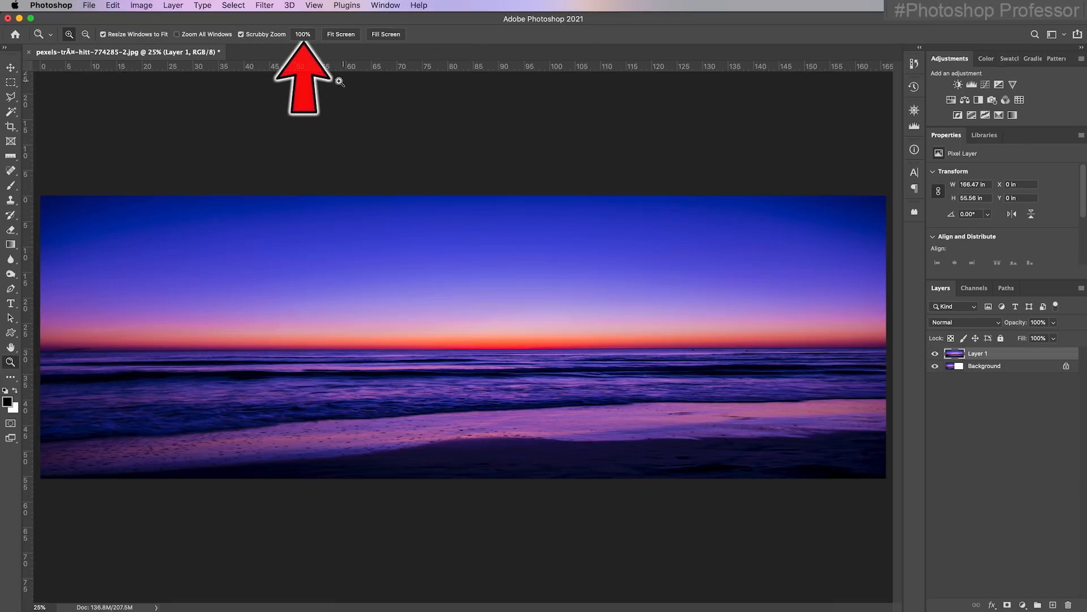
left_click(302, 35)
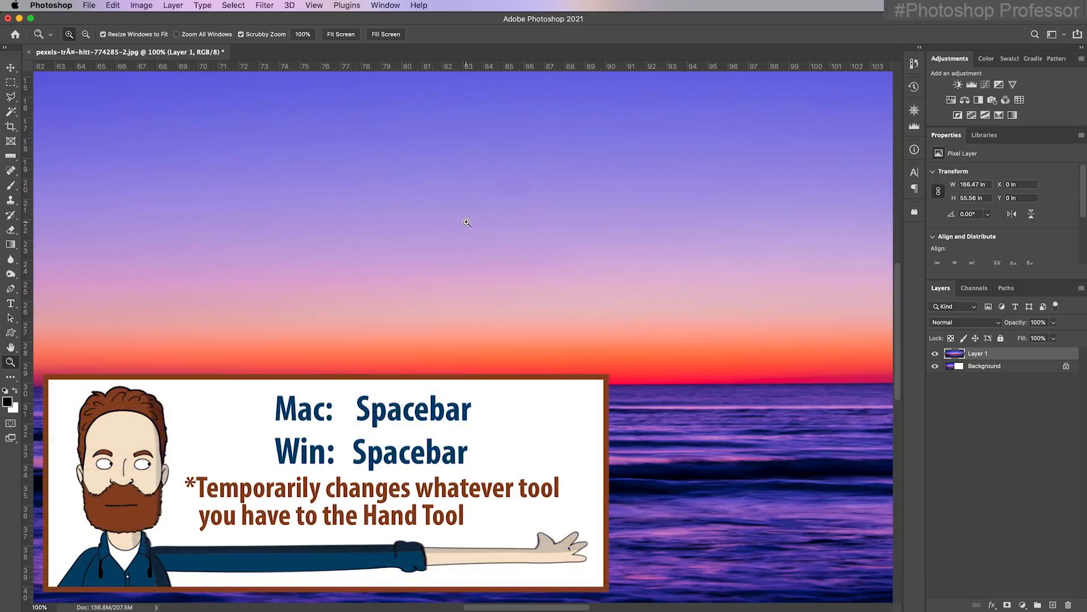
left_click_drag(466, 221, 512, 449)
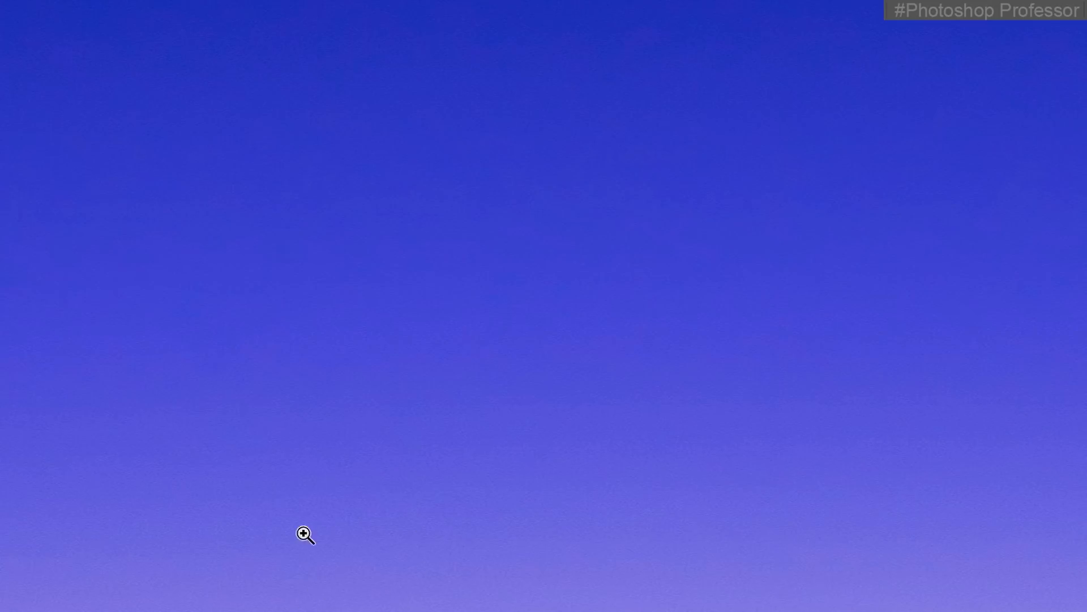
left_click(310, 536)
left_click(313, 540)
left_click(312, 539)
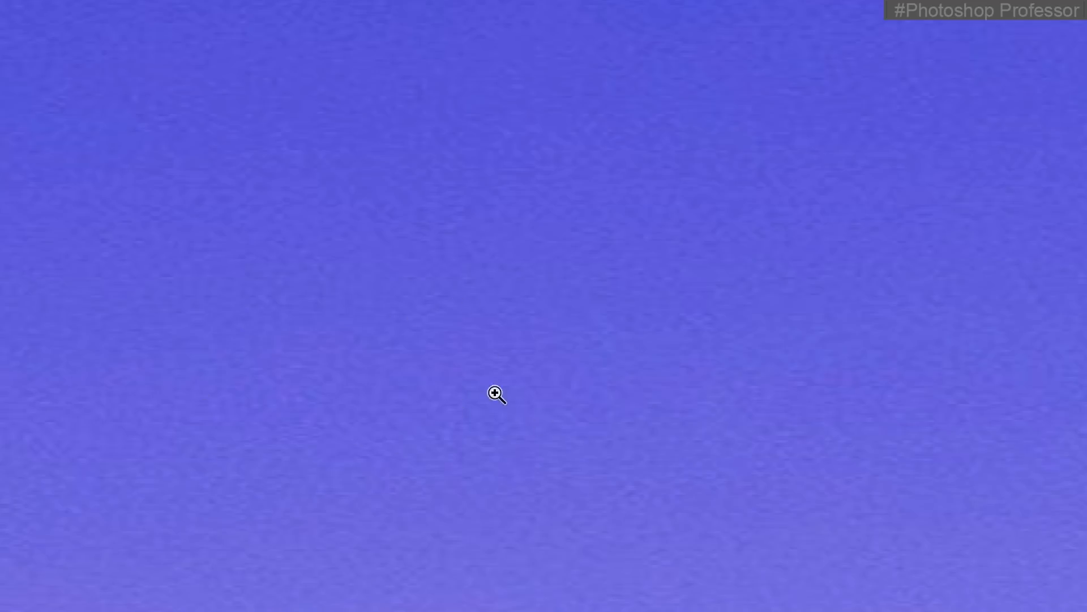
key("f")
Open the Reduce Noise filter for Layer 1 and show the sky in its preview at 400%
left_click(265, 6)
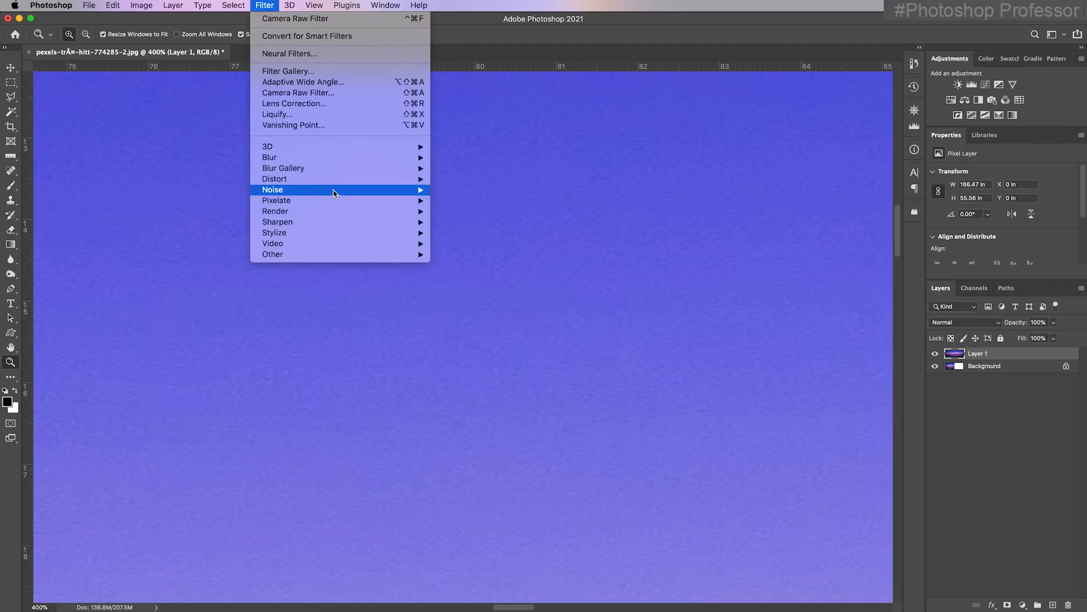
mouse_move(336, 192)
left_click(507, 234)
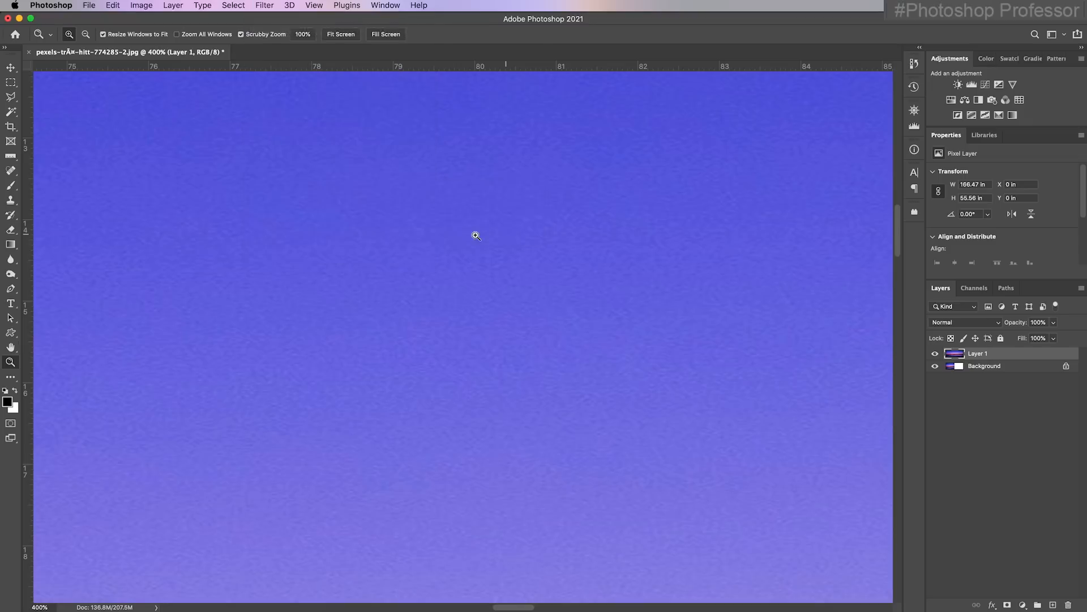
left_click_drag(515, 90, 387, 89)
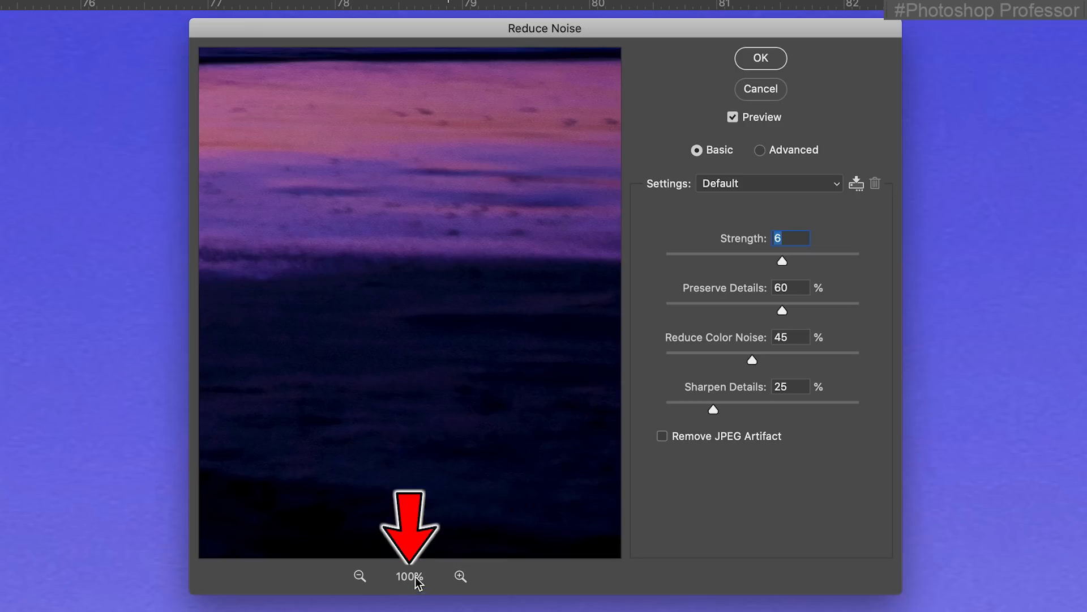
left_click(460, 576)
left_click(460, 576)
left_click(459, 576)
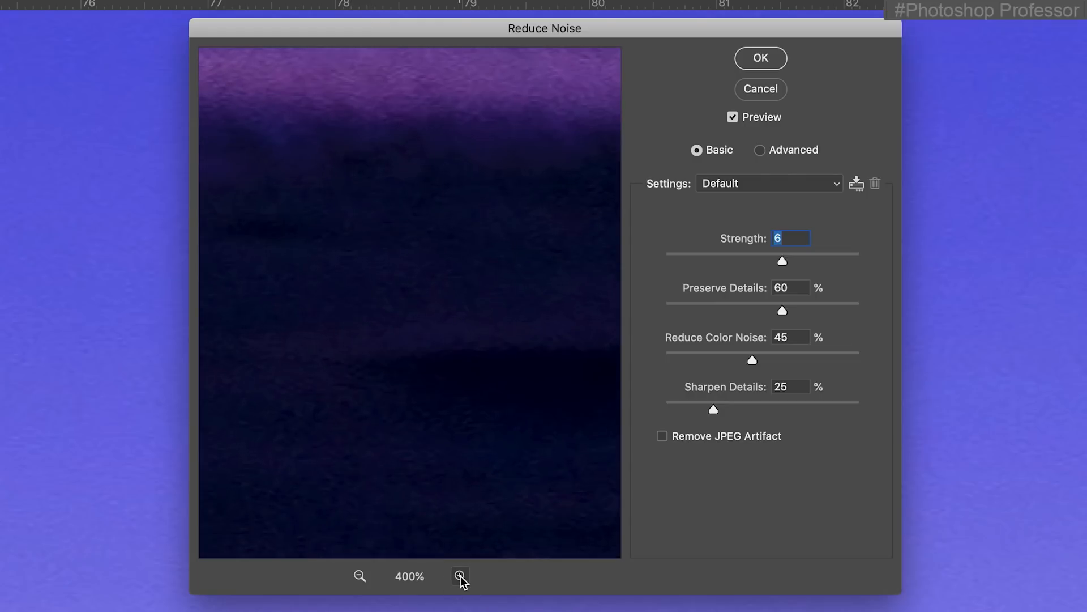
left_click_drag(420, 109, 436, 538)
left_click_drag(454, 198, 437, 521)
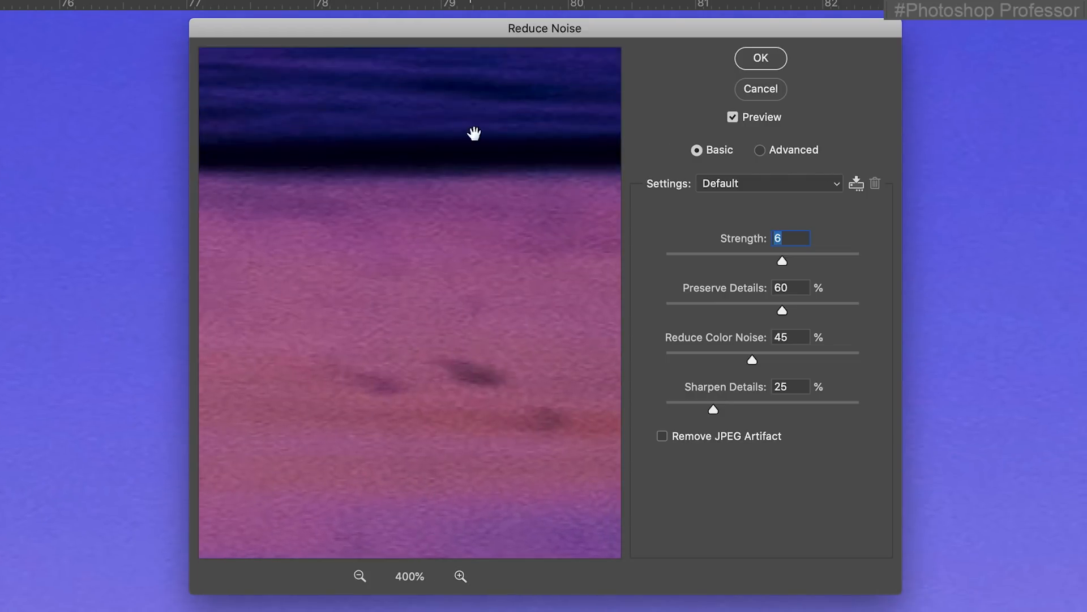
left_click_drag(466, 163, 444, 570)
left_click_drag(451, 141, 434, 529)
left_click_drag(471, 163, 440, 535)
left_click_drag(420, 177, 461, 371)
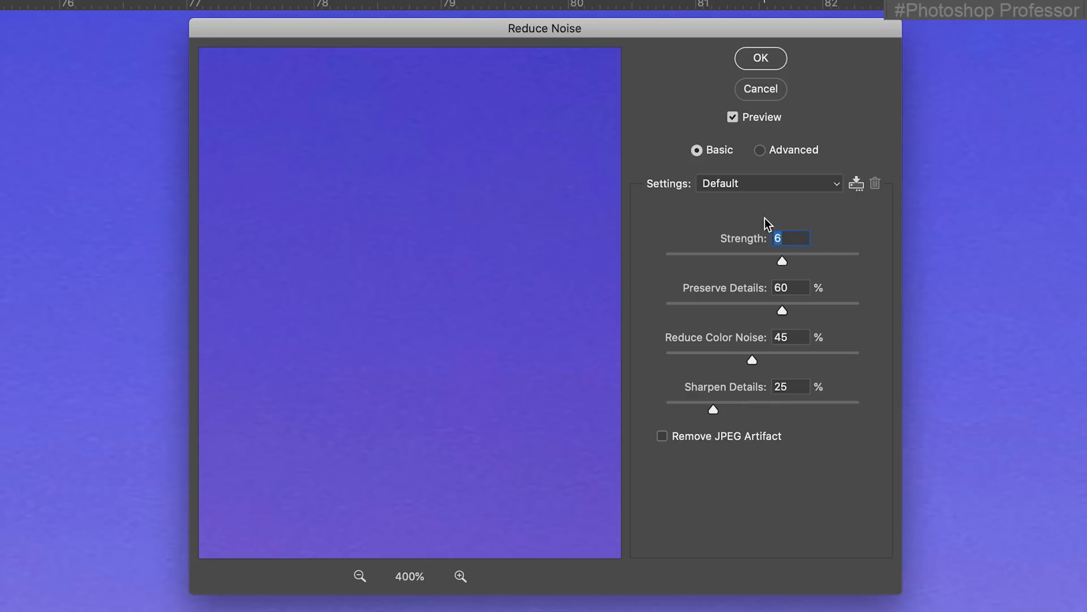
Apply Reduce Noise in Advanced mode with Strength 10, Preserve Details 0%, Reduce Color Noise 100%, Sharpen Details 0% and Remove JPEG Artifact enabled
left_click_drag(741, 308, 631, 306)
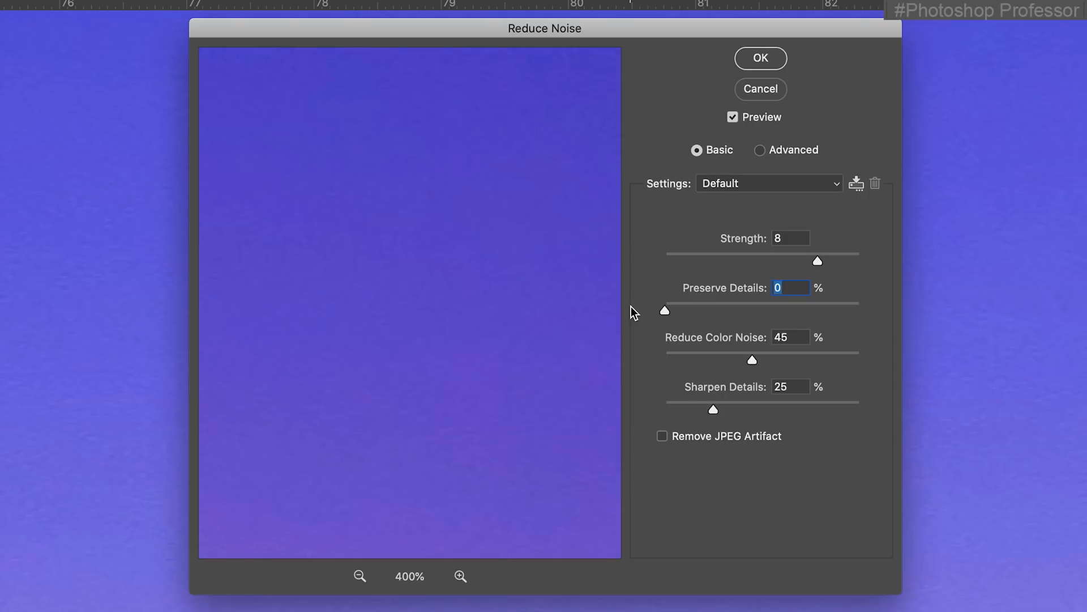
left_click_drag(779, 361, 804, 359)
left_click_drag(694, 410, 614, 413)
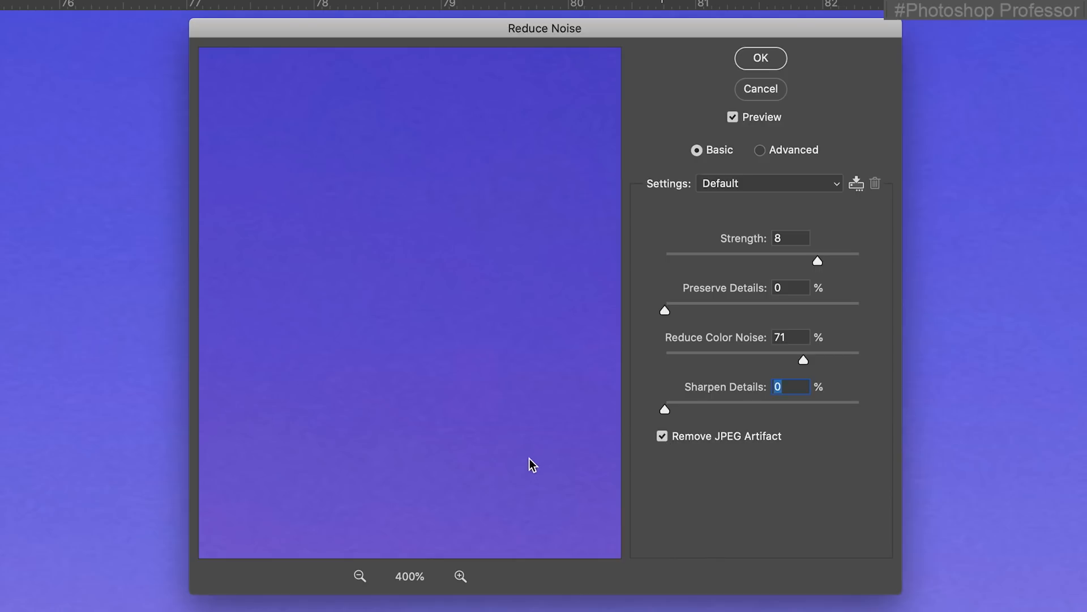
left_click_drag(817, 261, 872, 262)
left_click_drag(804, 361, 898, 374)
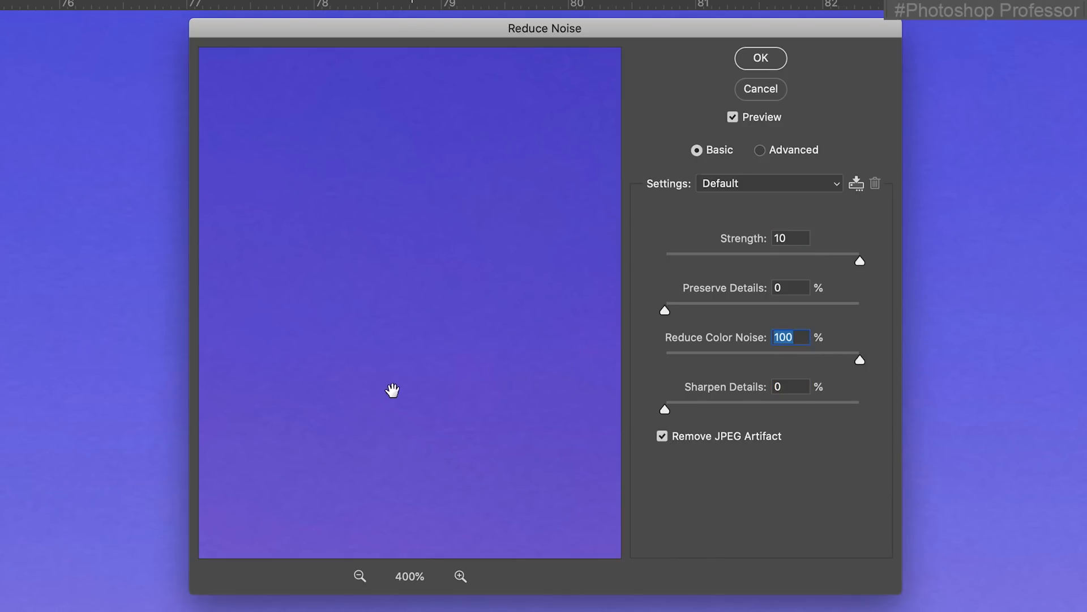
left_click(760, 150)
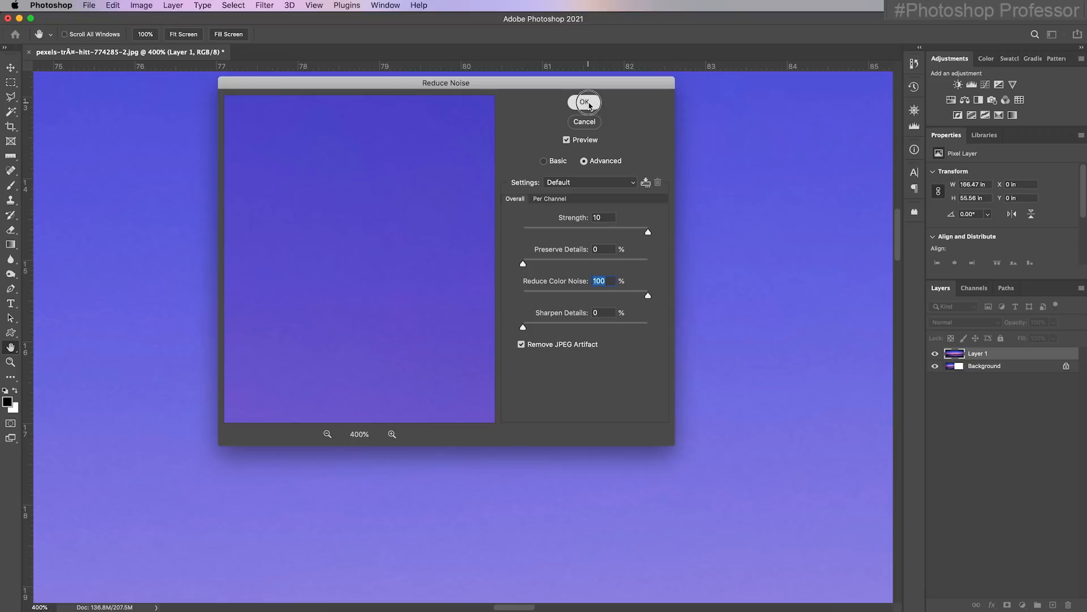
left_click(745, 66)
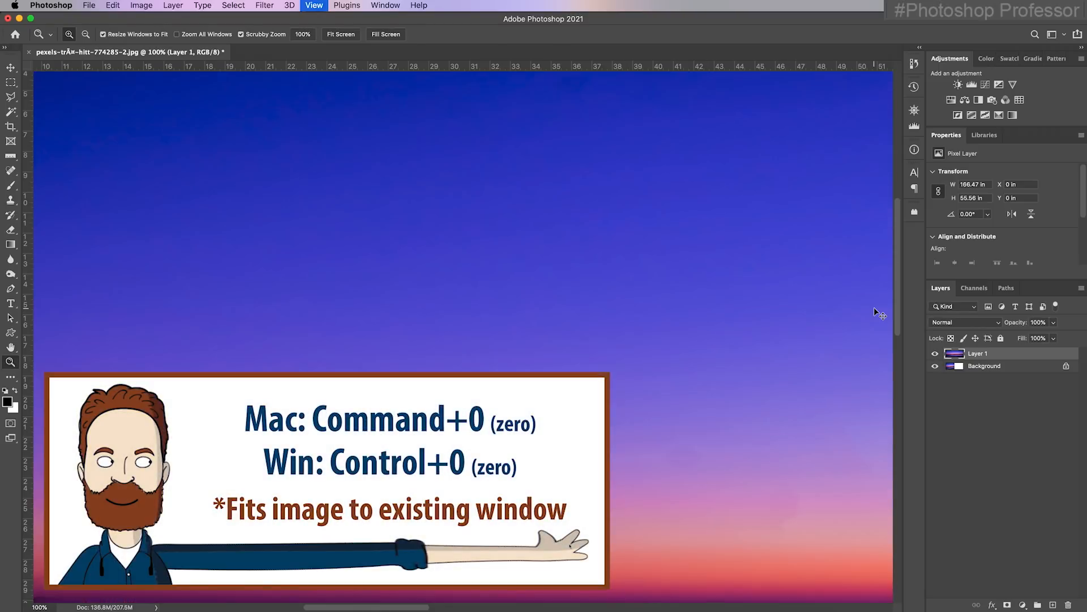
Compare the sky's noise at 400% with Layer 1 hidden and shown, and return to the whole image
key("super+0")
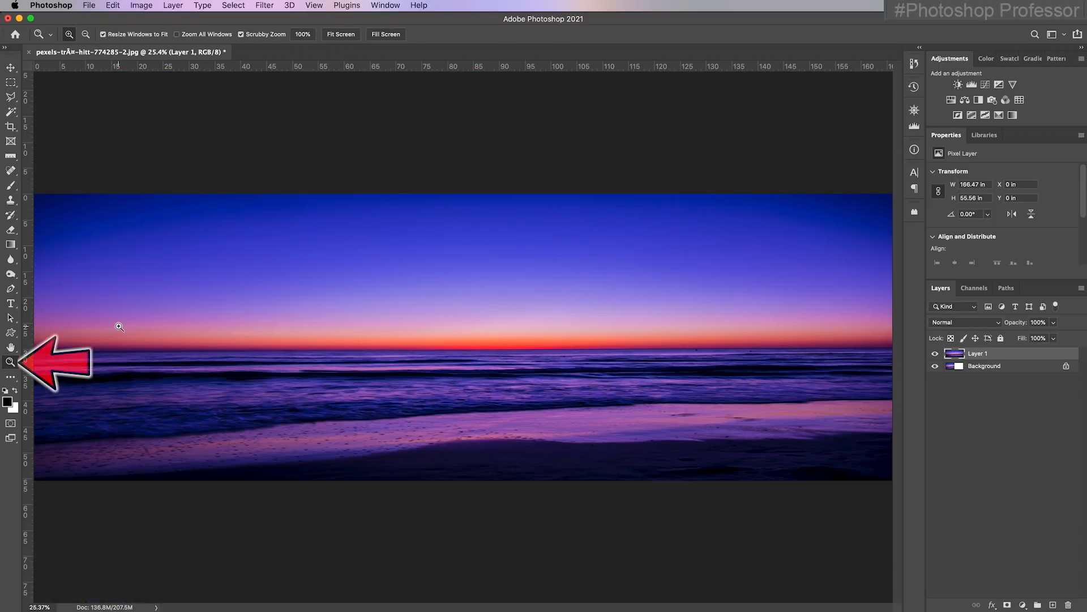
left_click_drag(155, 274, 235, 284)
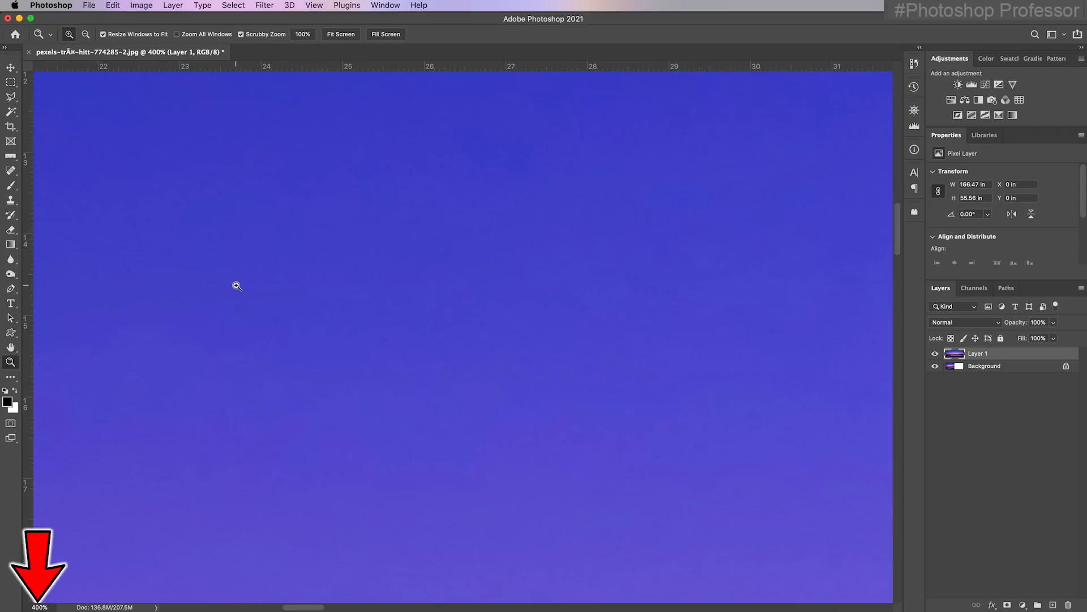
left_click(935, 353)
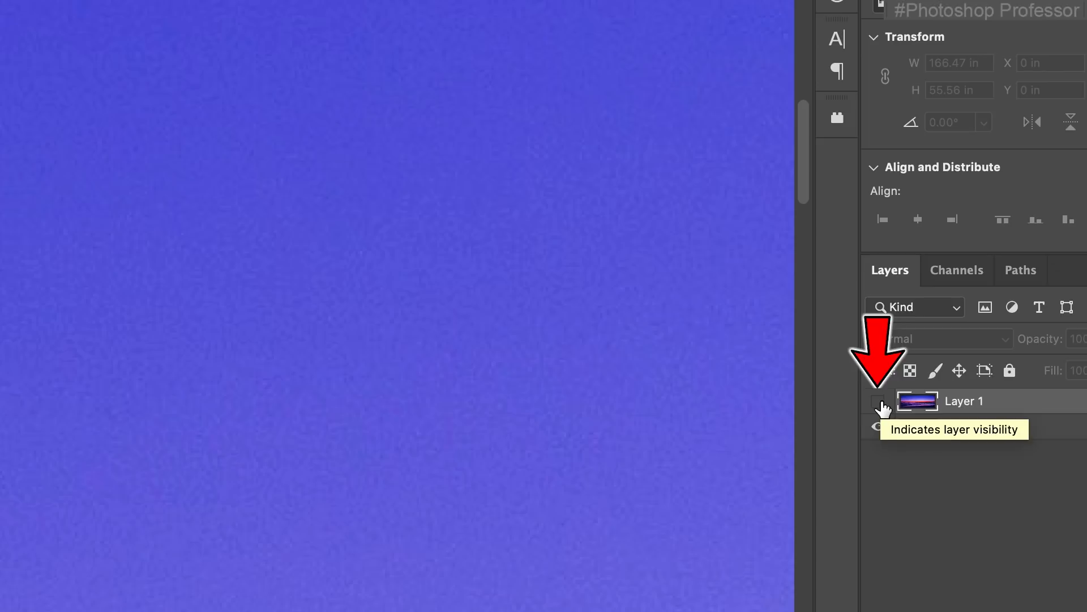
left_click(879, 402)
left_click(878, 402)
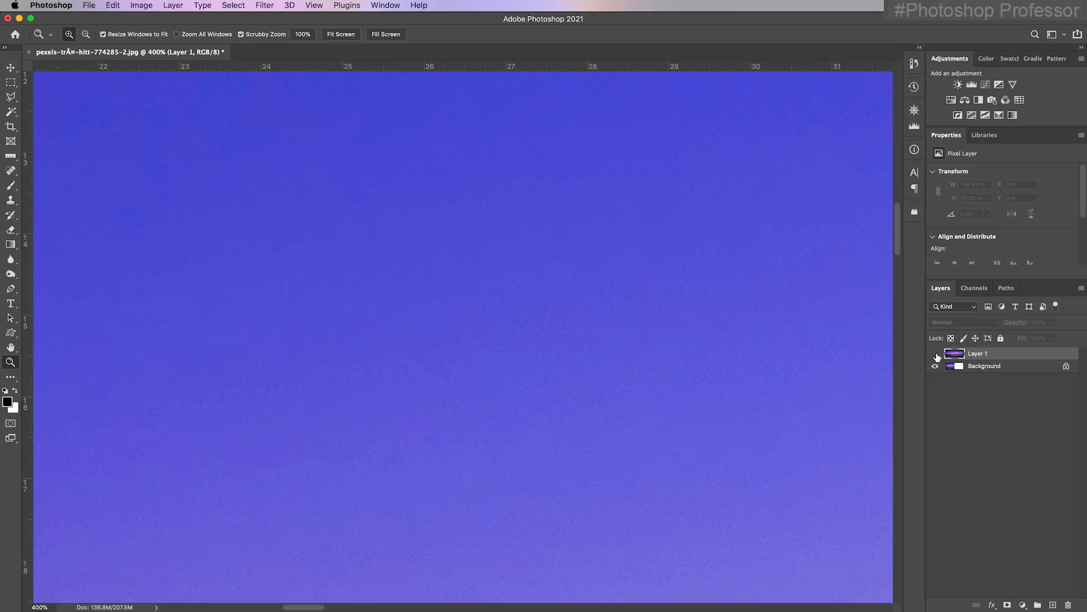
left_click(936, 354)
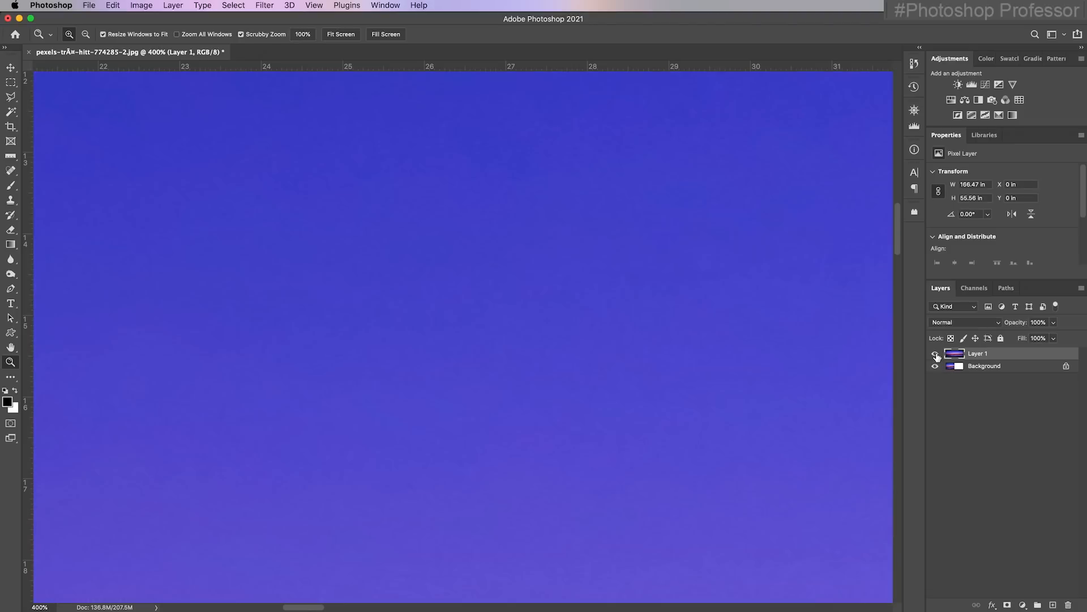
key("super+0")
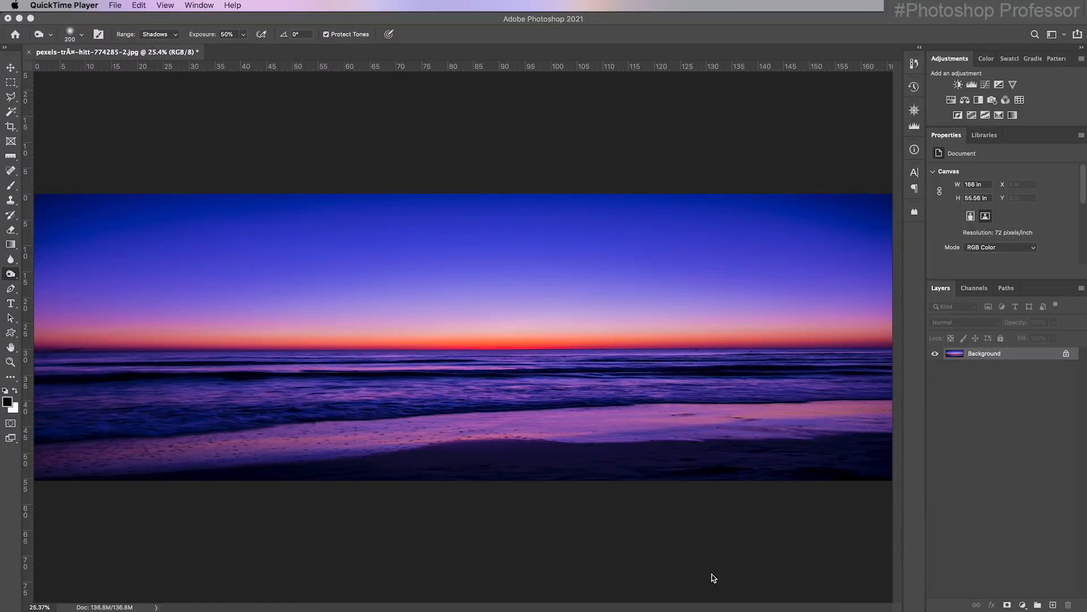
Lighten the waves and wet beach across the photo with the Dodge tool, using the Midtones range and 40% exposure
left_click(11, 275)
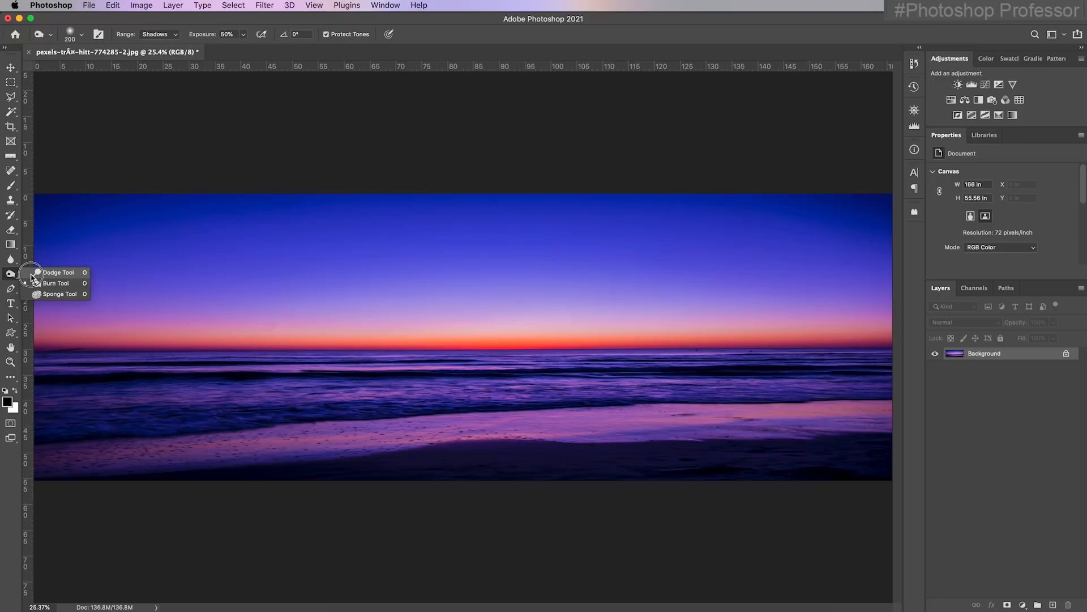
left_click(42, 272)
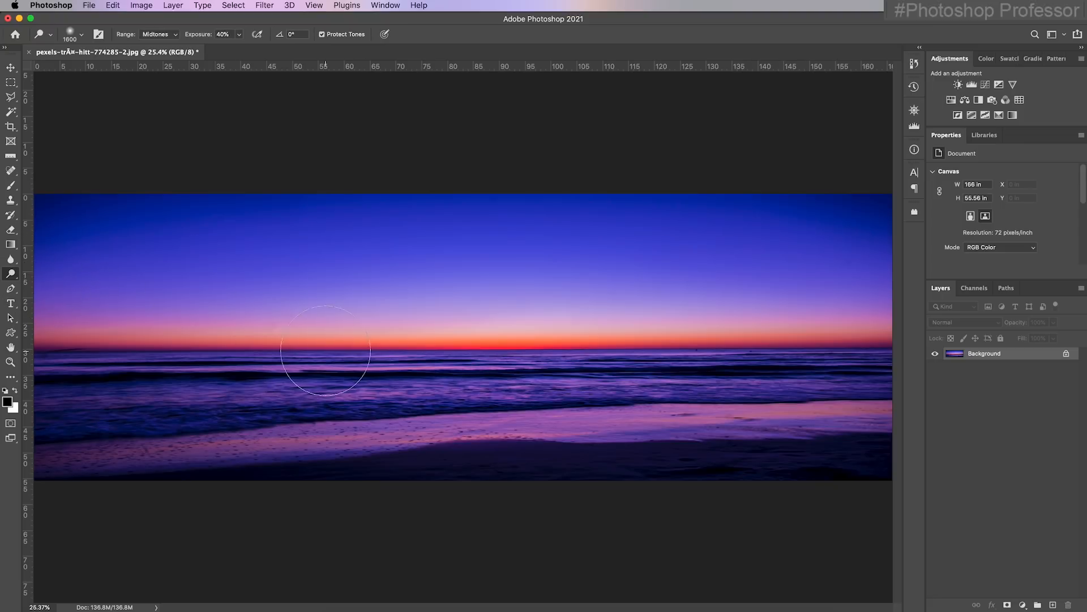
left_click(176, 35)
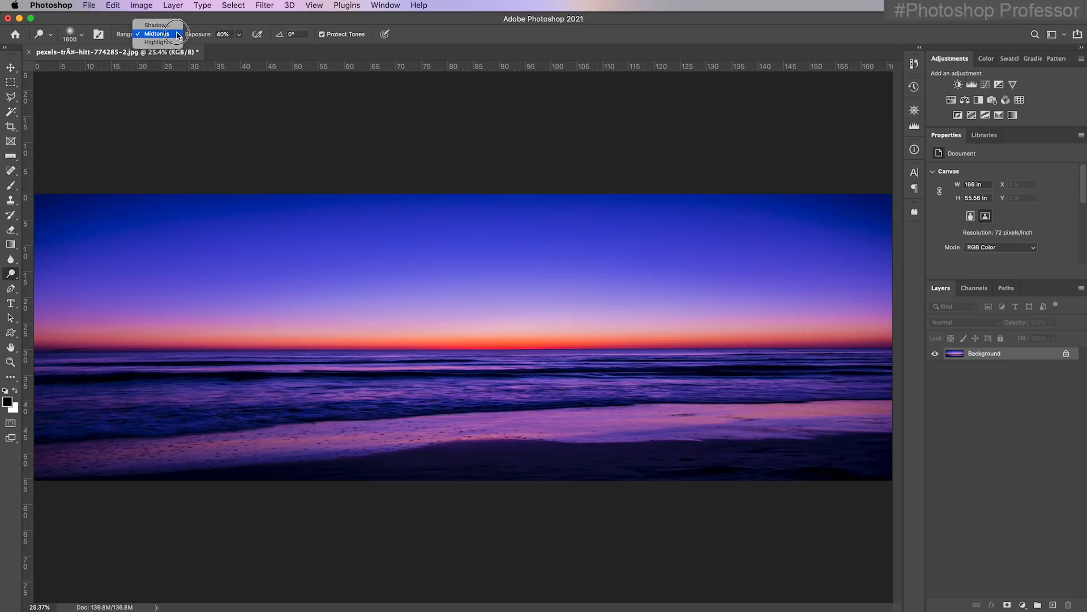
left_click(177, 35)
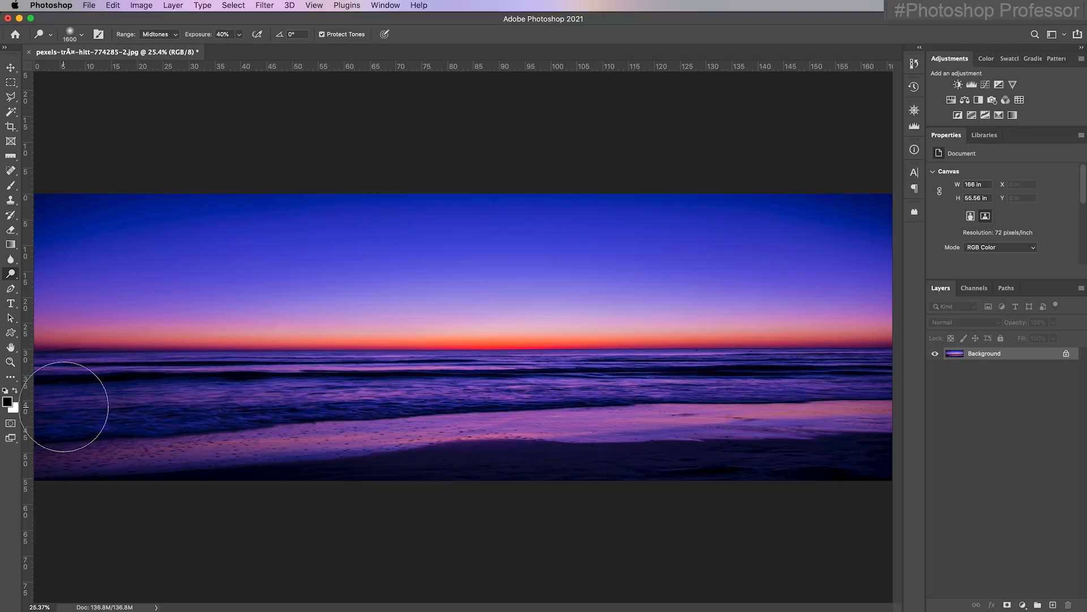
mouse_move(149, 407)
left_mouse_down()
mouse_move(869, 395)
mouse_move(551, 389)
mouse_move(90, 406)
mouse_move(64, 427)
mouse_move(905, 396)
left_mouse_up()
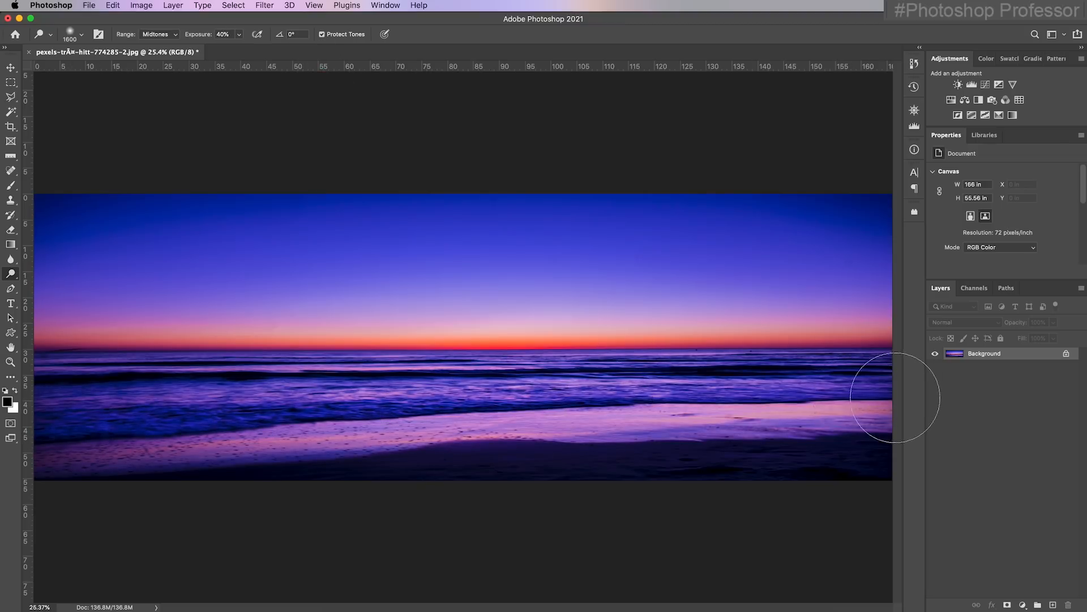
mouse_move(83, 408)
left_mouse_down()
mouse_move(68, 389)
mouse_move(189, 390)
mouse_move(68, 384)
mouse_move(668, 366)
mouse_move(454, 425)
mouse_move(52, 336)
mouse_move(65, 335)
left_mouse_up()
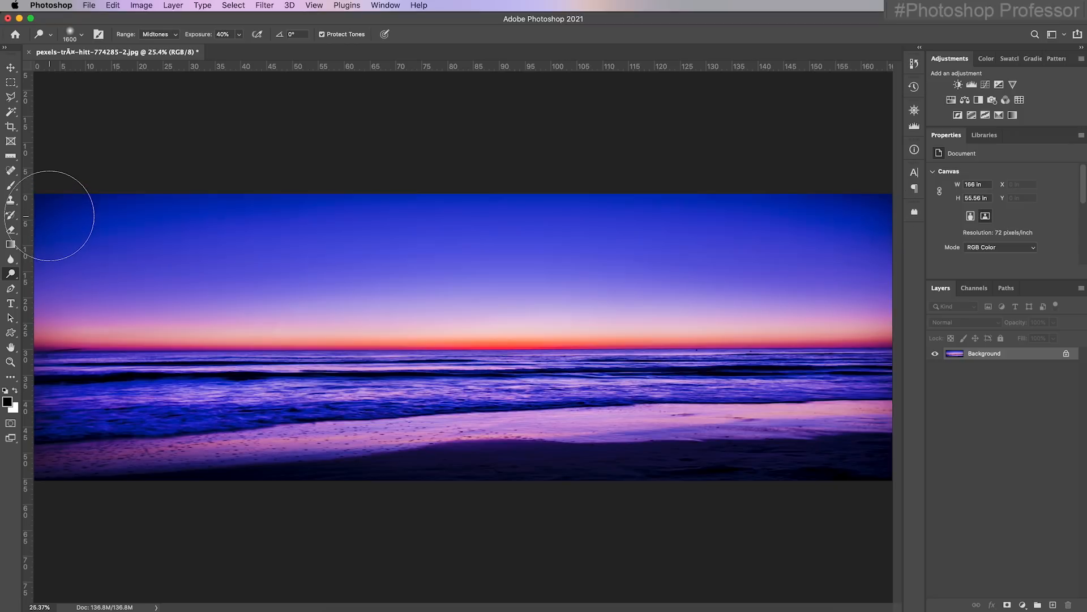
mouse_move(62, 468)
left_mouse_down()
mouse_move(185, 462)
mouse_move(151, 464)
left_mouse_up()
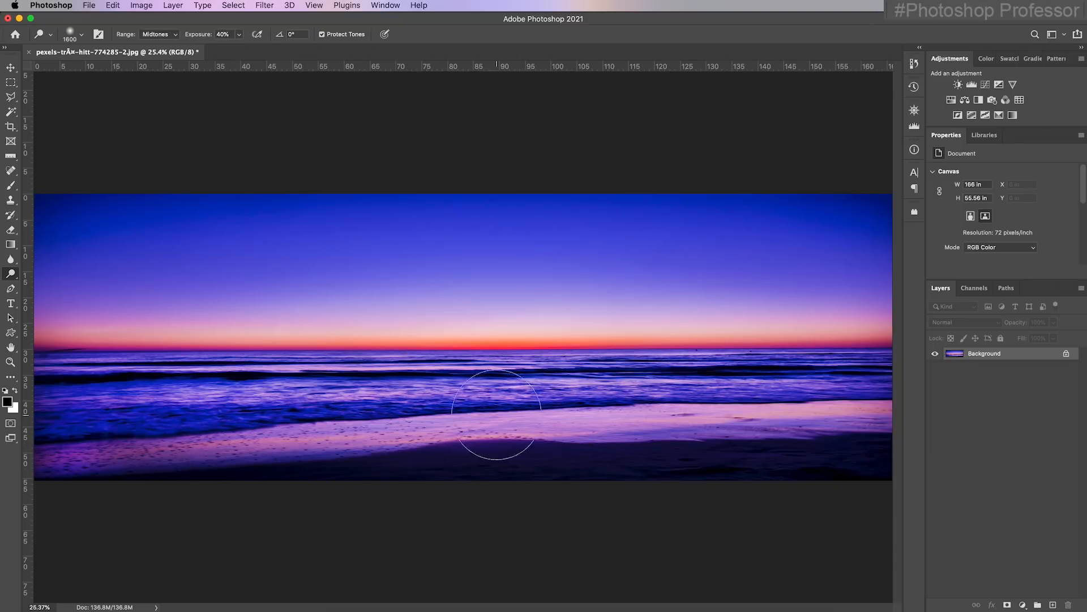
Switch to the Burn tool with its range set to Midtones and its exposure set to 34%
right_click(10, 281)
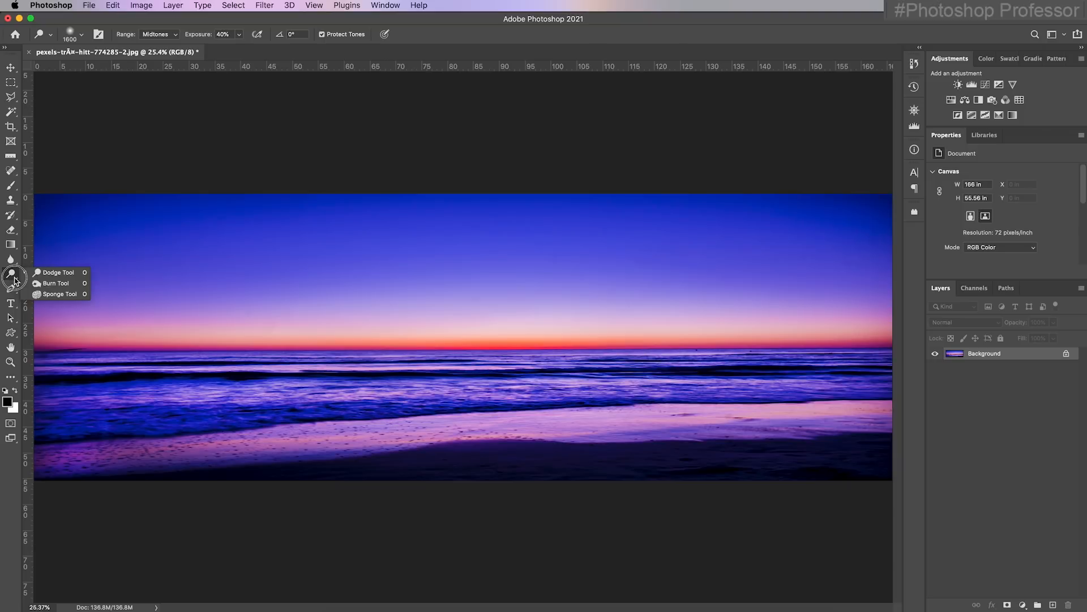
left_click(52, 284)
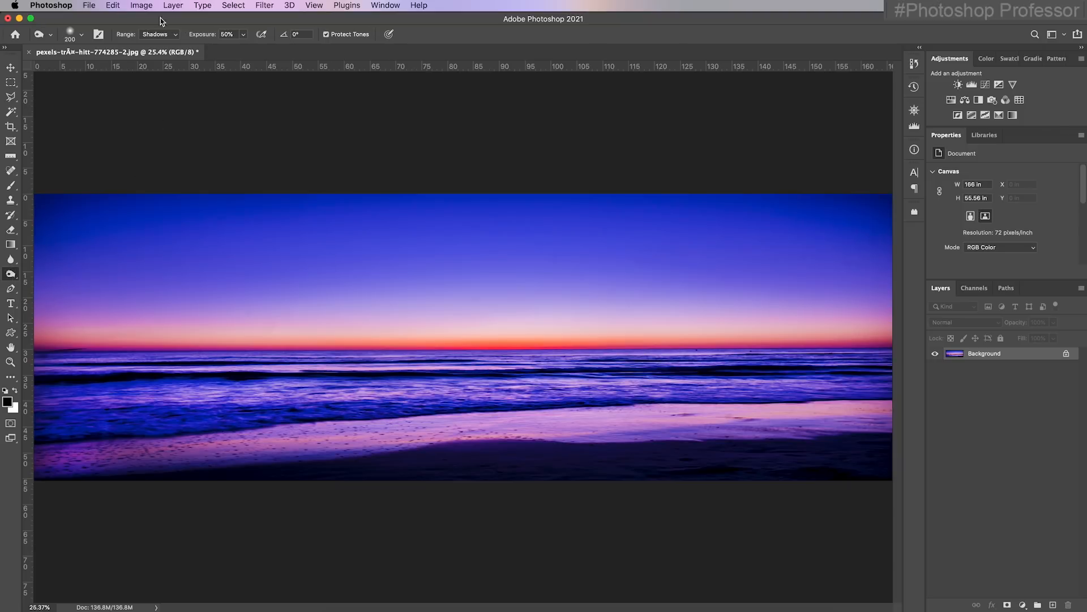
left_click(177, 37)
left_click(178, 43)
left_click_drag(208, 38, 199, 38)
left_click(197, 38)
left_click(244, 35)
left_click_drag(243, 51, 262, 53)
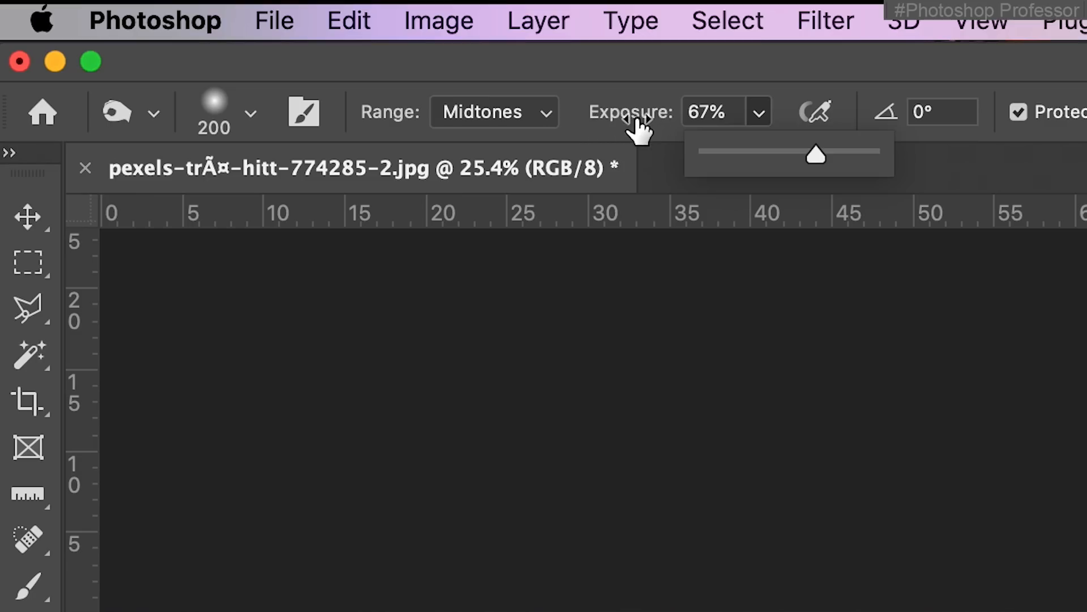
left_click_drag(633, 125, 589, 124)
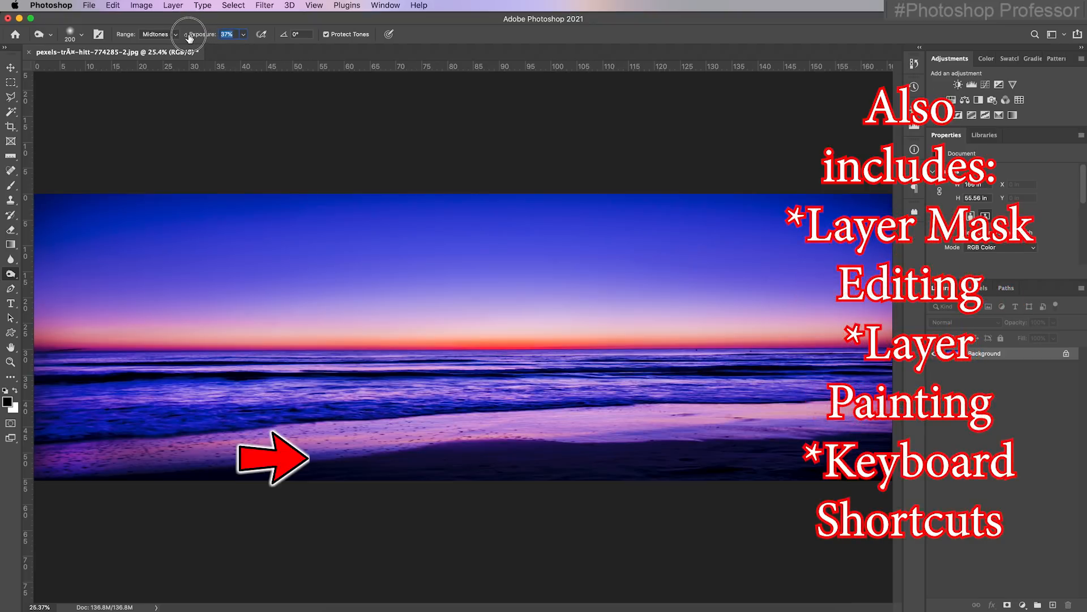
left_click_drag(189, 38, 186, 39)
Try Burn brush sizes of 4640 px and 444 px, and return the brush to 200 px
left_click(81, 35)
left_click_drag(119, 66, 135, 74)
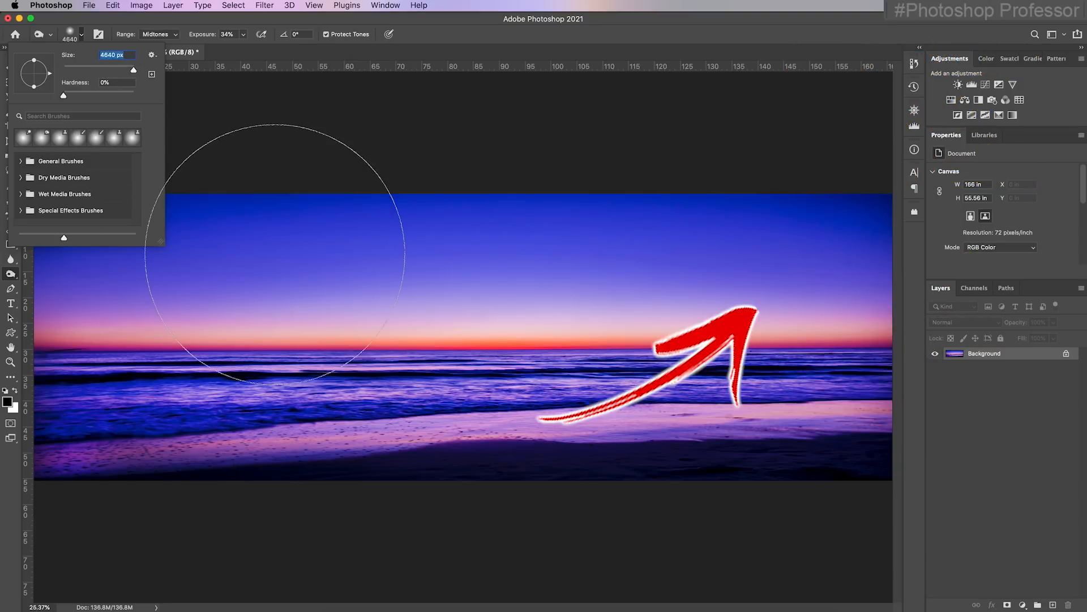
left_click_drag(134, 72, 125, 70)
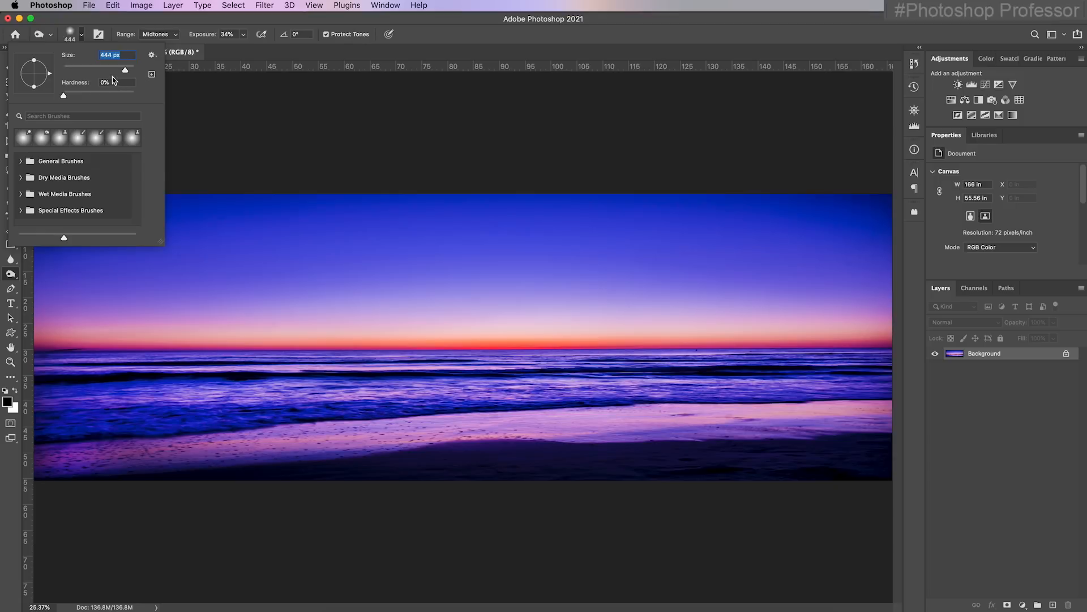
left_click_drag(125, 71, 112, 71)
left_click(281, 130)
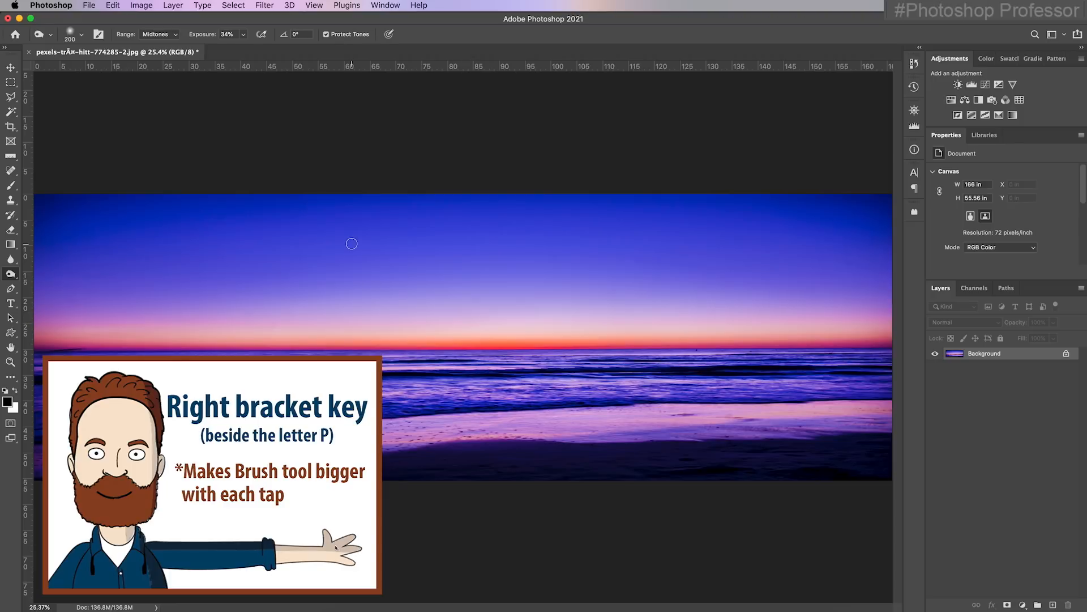
Enlarge the Burn brush to 2300 px, reduce it to 1500 px and settle on 1900 px
key("bracketright")
key("bracketright")
key("bracketright")
key("bracketright")
key("bracketright")
key("bracketright")
key("bracketright")
key("bracketright")
key("bracketright")
key("bracketright")
key("bracketright")
key("bracketright")
key("bracketright")
key("bracketright")
key("bracketright")
key("bracketright")
key("bracketright")
key("bracketright")
key("bracketright")
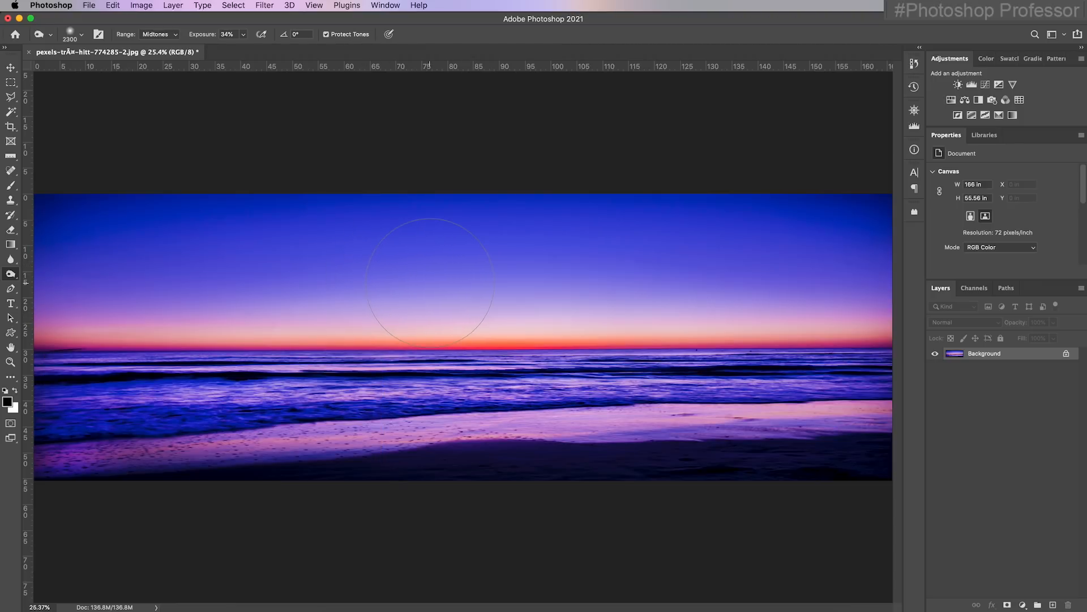
key("bracketleft")
key("bracketleft")
key("bracketleft")
key("bracketleft")
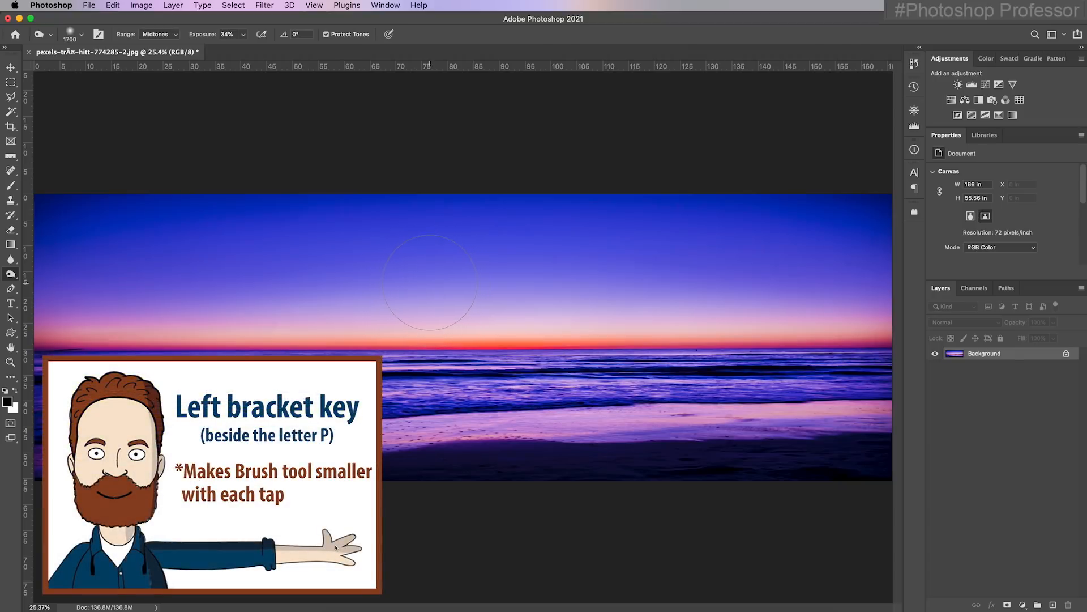
key("bracketright")
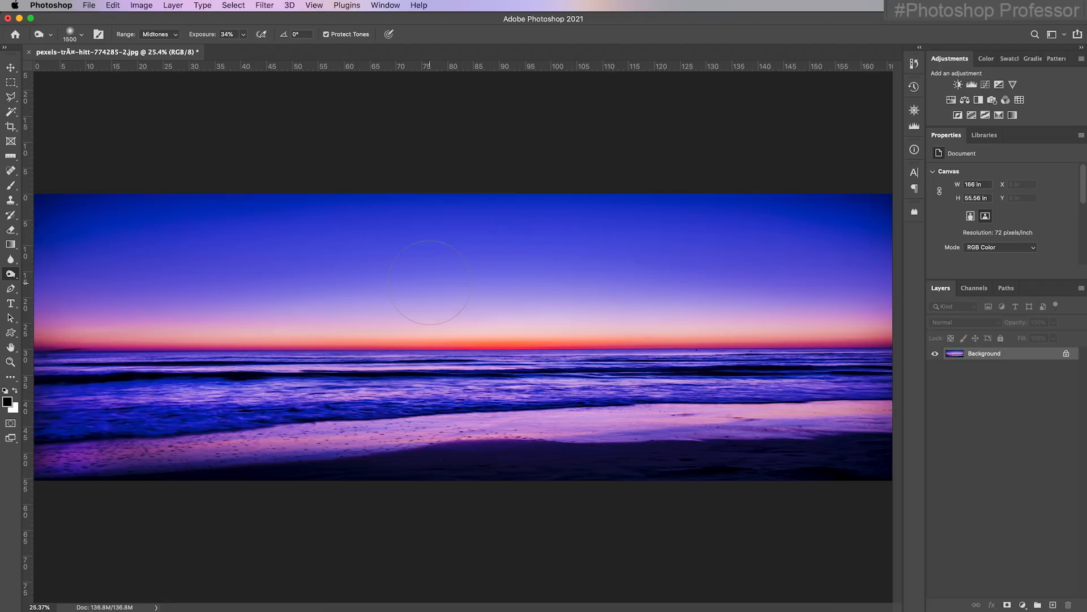
key("bracketright")
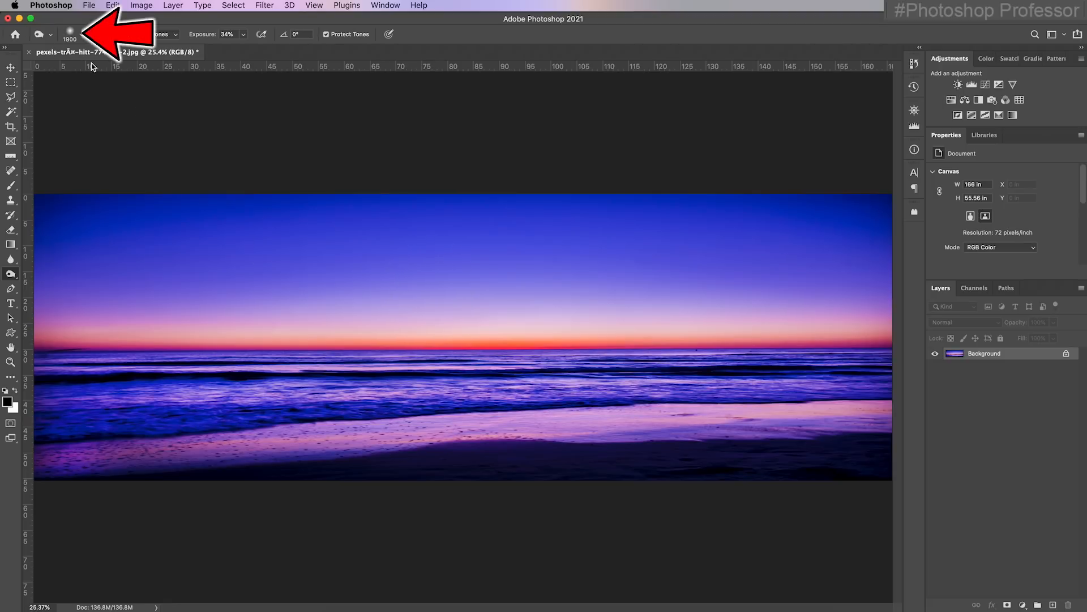
Resize the Burn brush to 1500 px, try darkening the wet sand and dark shore at 34% exposure, and undo the stroke
key("bracketright")
key("bracketright")
key("bracketright")
key("bracketright")
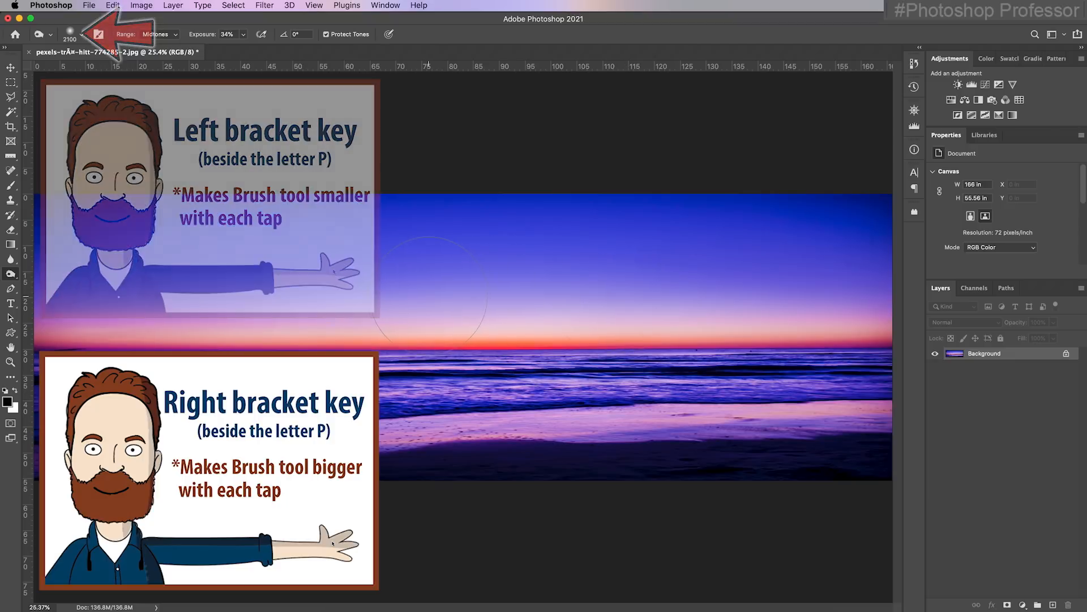
key("bracketleft")
key("bracketleft")
key("bracketleft")
key("bracketleft")
key("bracketleft")
key("bracketleft")
key("bracketleft")
key("bracketleft")
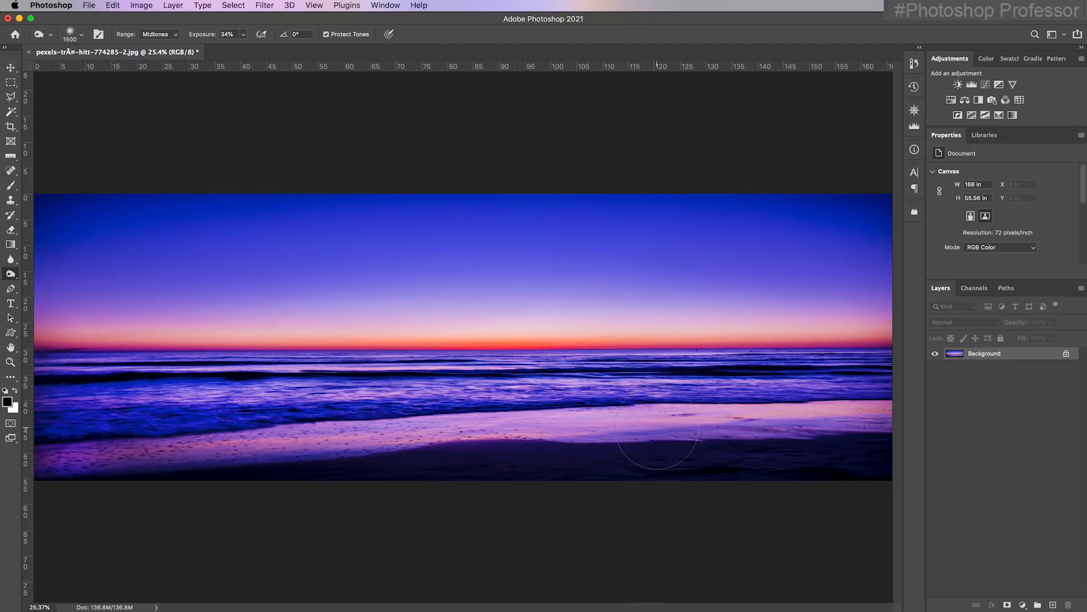
mouse_move(535, 429)
left_mouse_down()
mouse_move(860, 425)
mouse_move(442, 451)
mouse_move(283, 440)
mouse_move(687, 466)
left_mouse_up()
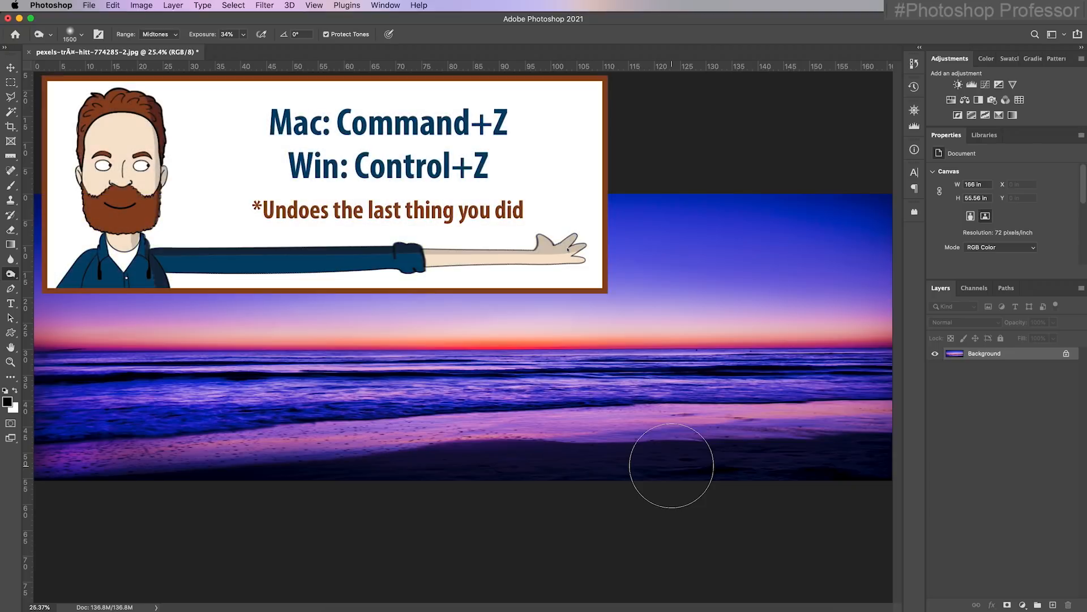
key("super+z")
Lower the Burn exposure to 16%, reduce the brush to 1000 px and darken the wet beach across the photo
left_click_drag(197, 35, 196, 38)
key("bracketleft")
key("bracketleft")
key("bracketleft")
key("bracketleft")
key("bracketleft")
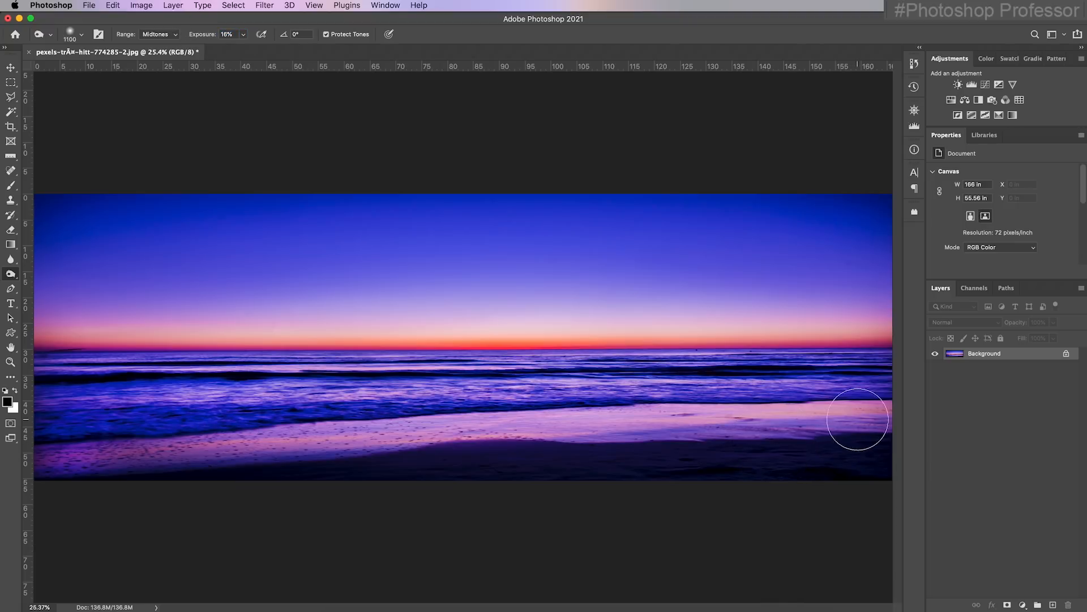
left_click_drag(872, 417, 269, 425)
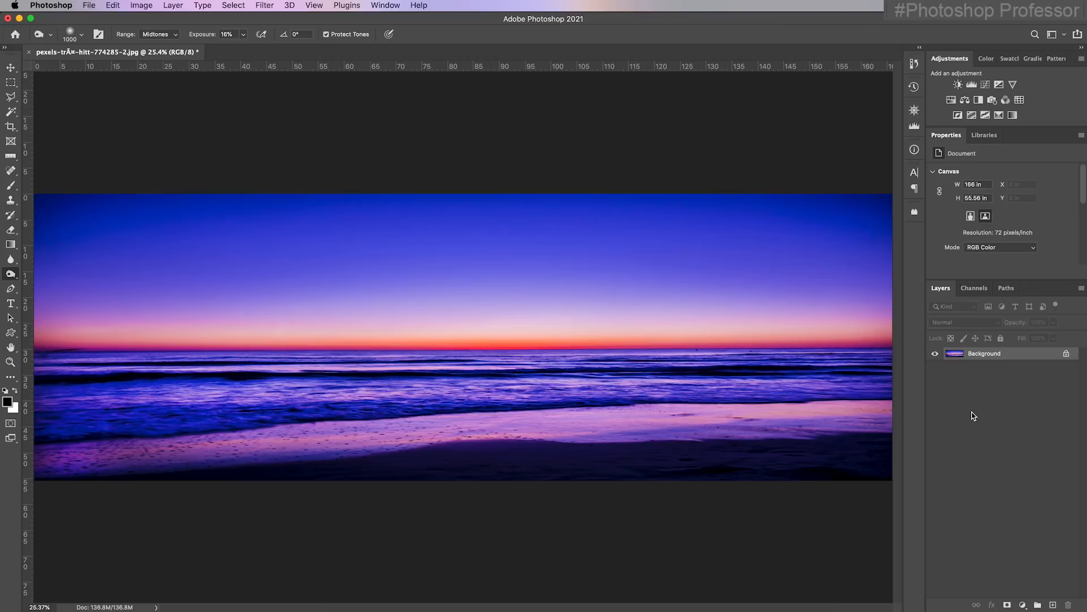
Add a Hue/Saturation adjustment layer to the sunset photo, try a saturation of -100 and settle on -3
left_click(951, 100)
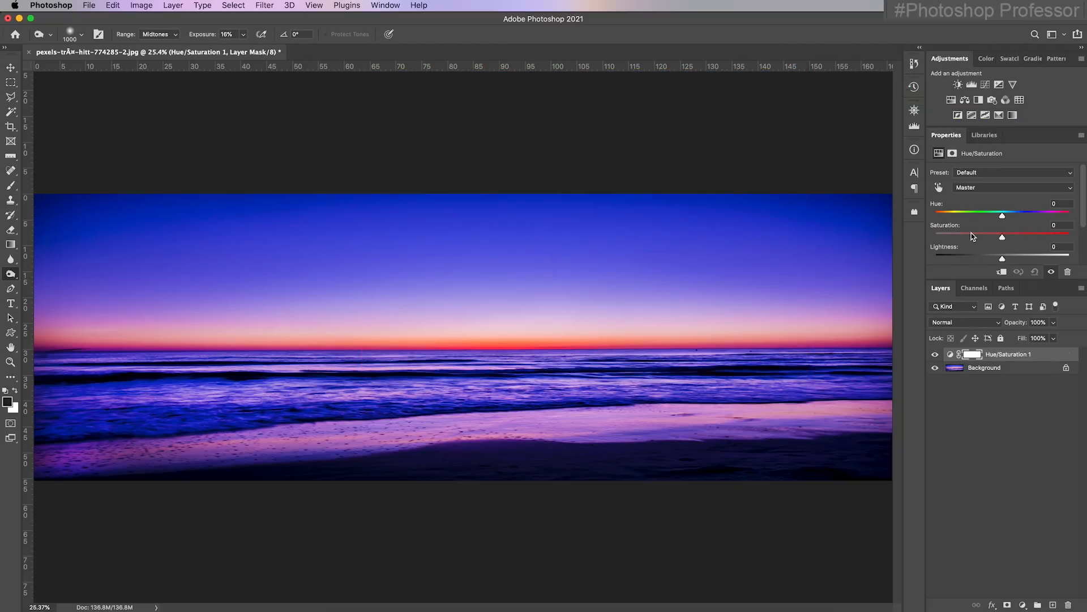
left_click_drag(1002, 237, 935, 237)
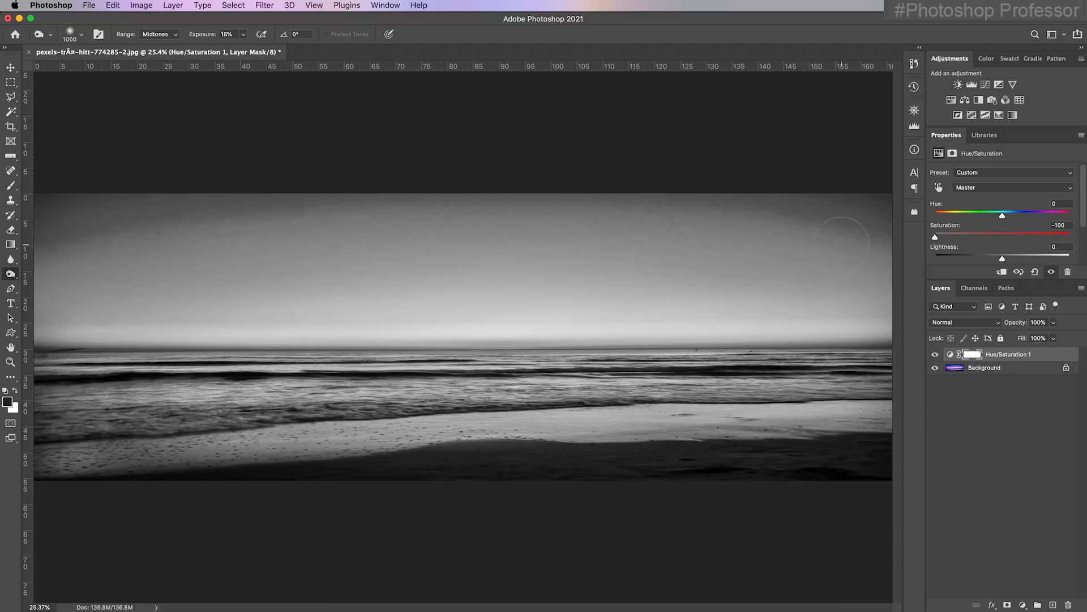
left_click_drag(1053, 236, 979, 234)
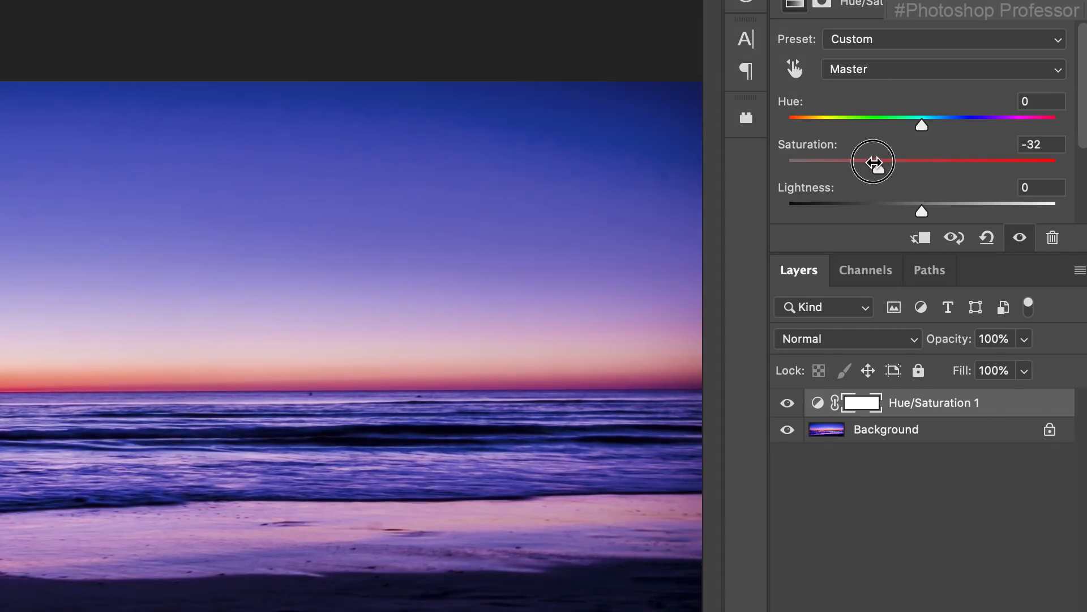
left_click_drag(873, 163, 918, 169)
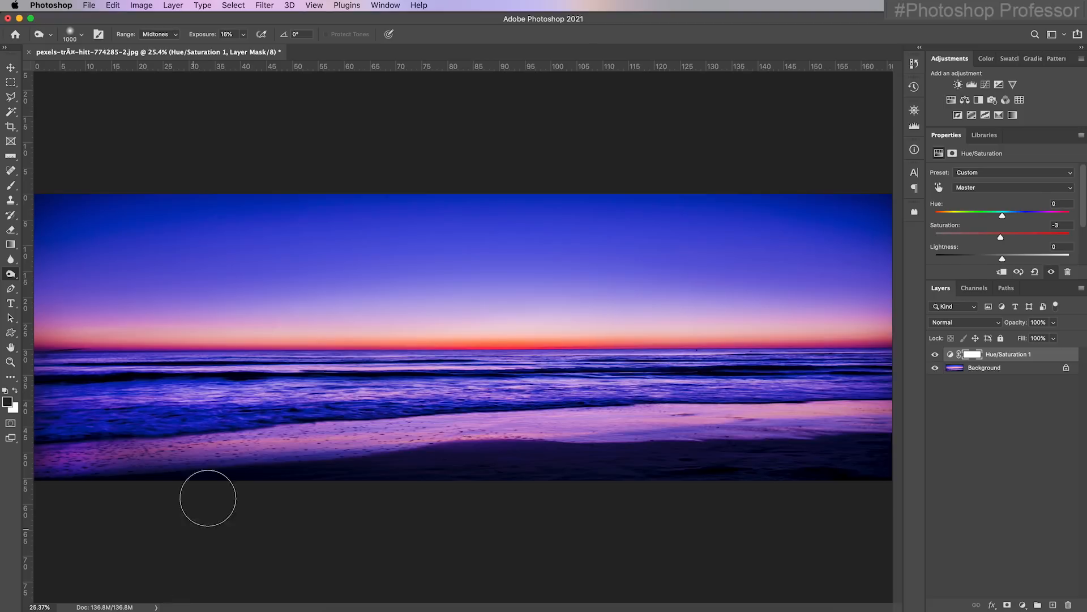
Resize the image to a width of 1920 pixels with proportions linked and automatic resampling
left_click(144, 6)
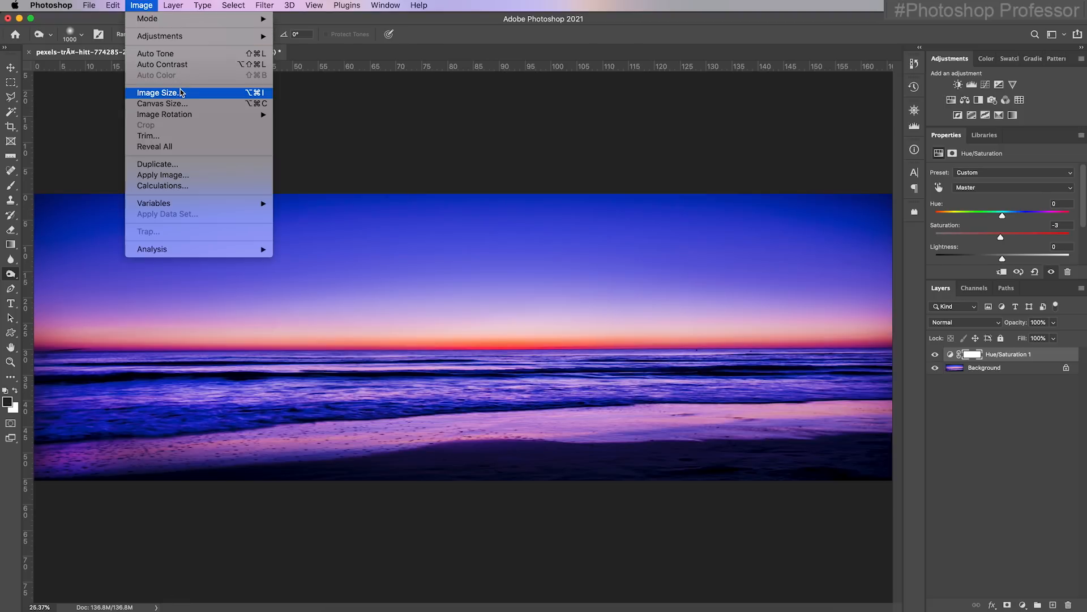
left_click(210, 94)
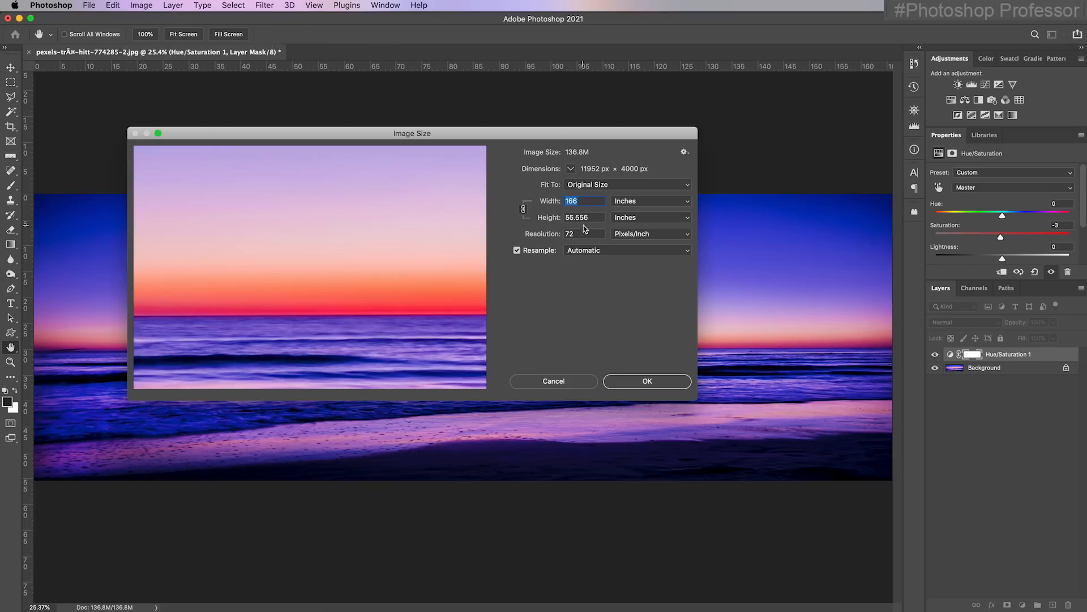
left_click(618, 205)
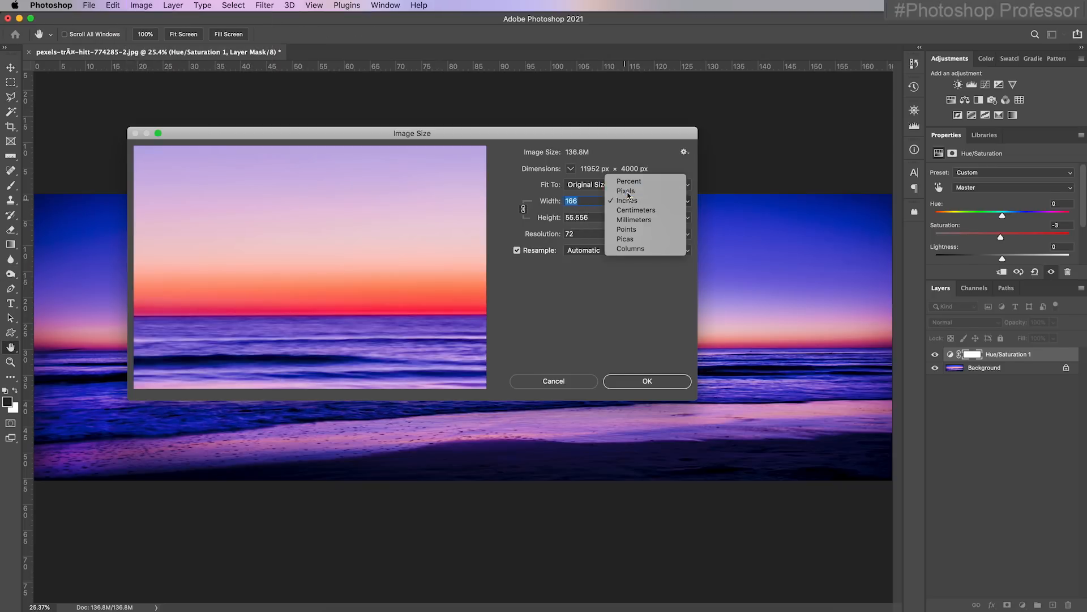
left_click(620, 191)
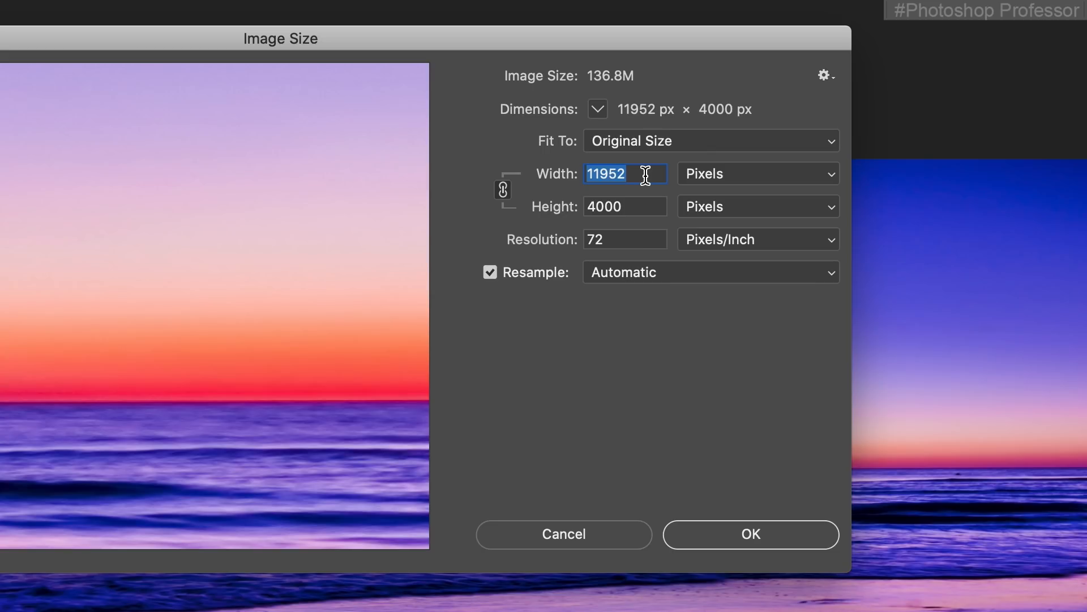
type("19")
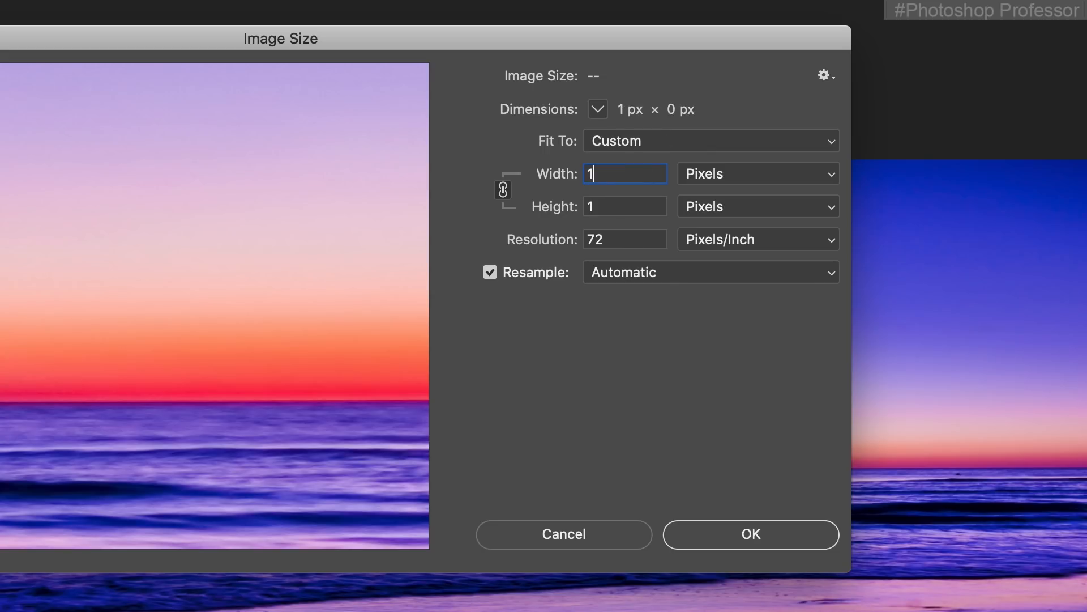
type("20")
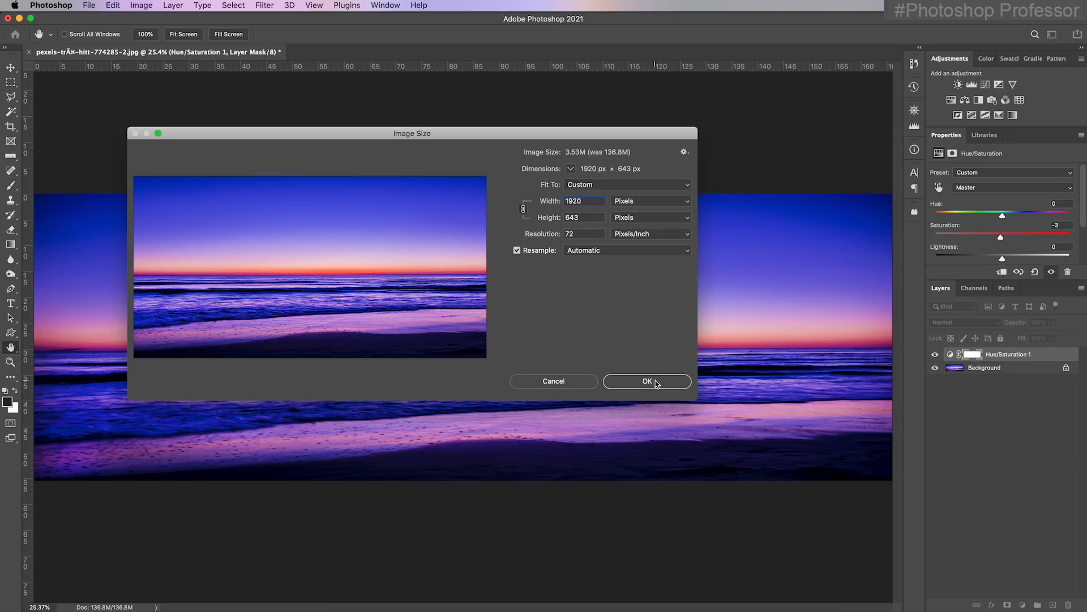
left_click(647, 381)
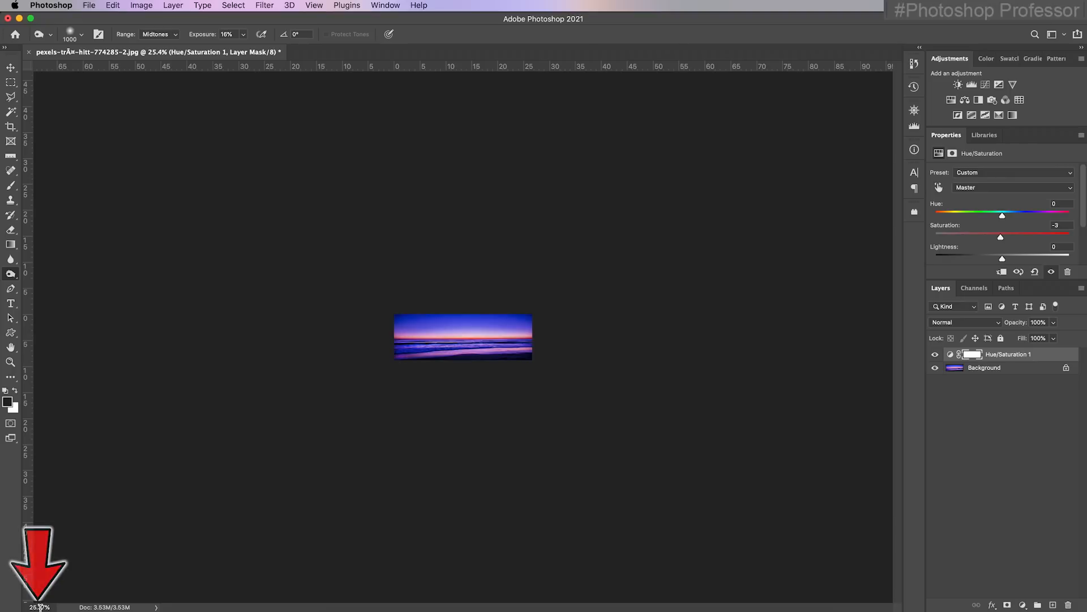
key("super+1")
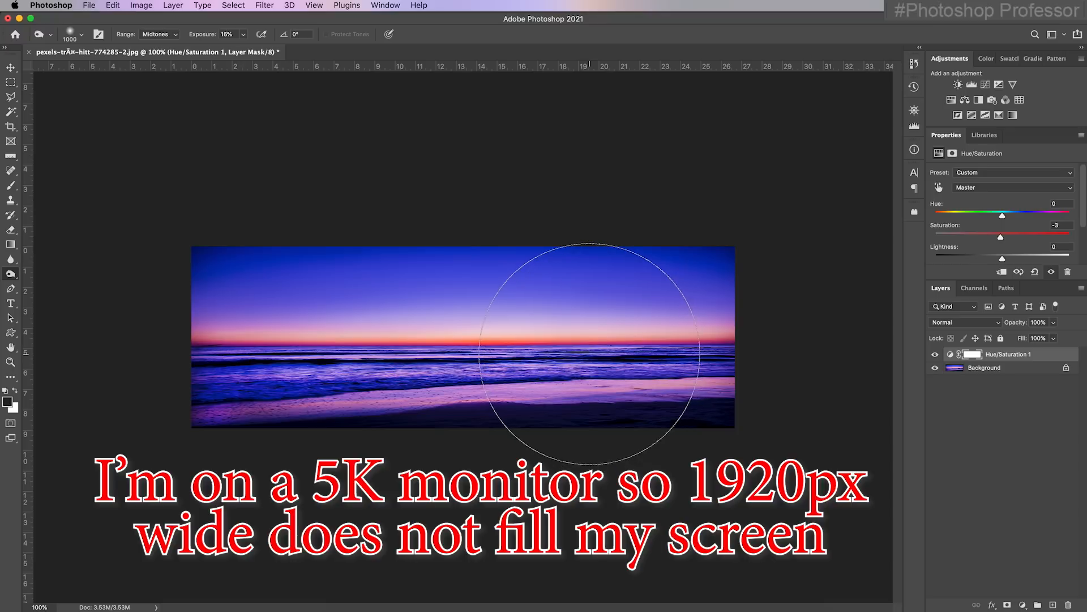
Save a JPEG copy with "_panosmall" added to the file name in Week 1 Images, and close the document without saving changes
left_click(90, 6)
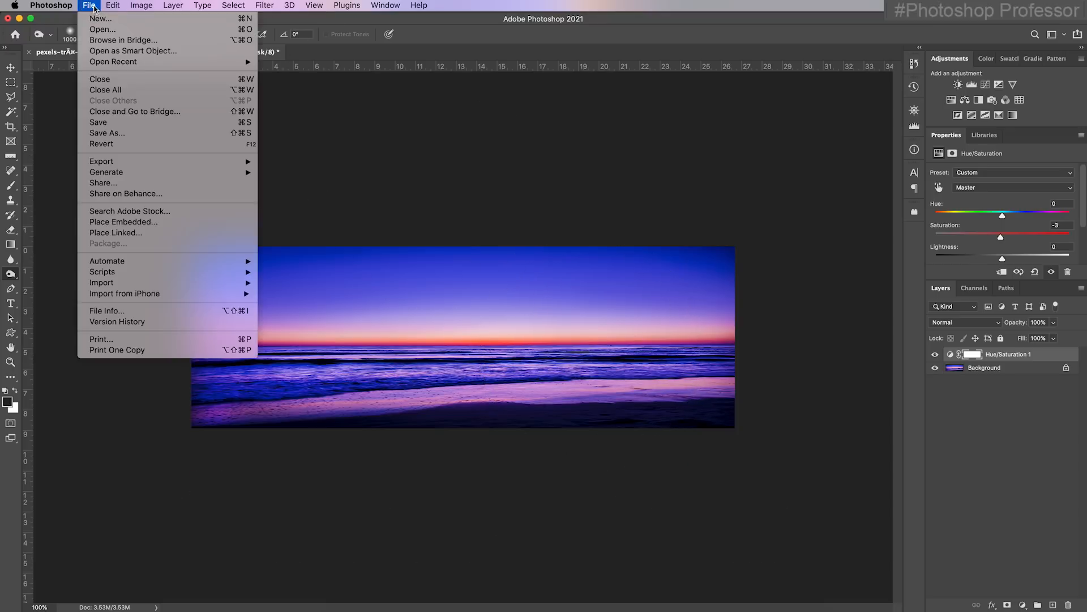
left_click(141, 132)
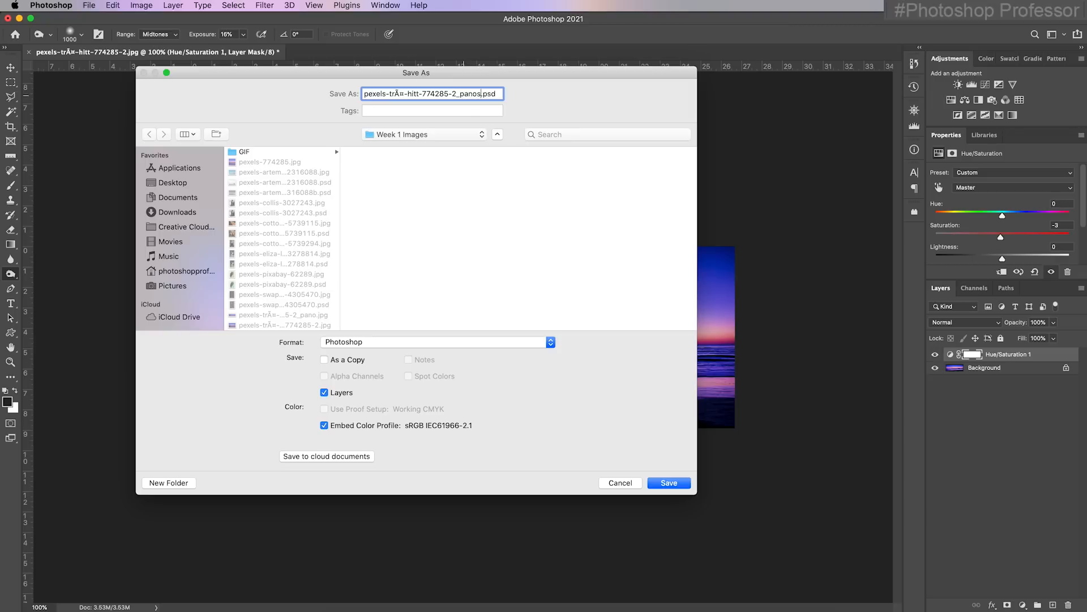
left_click(444, 342)
left_click(444, 415)
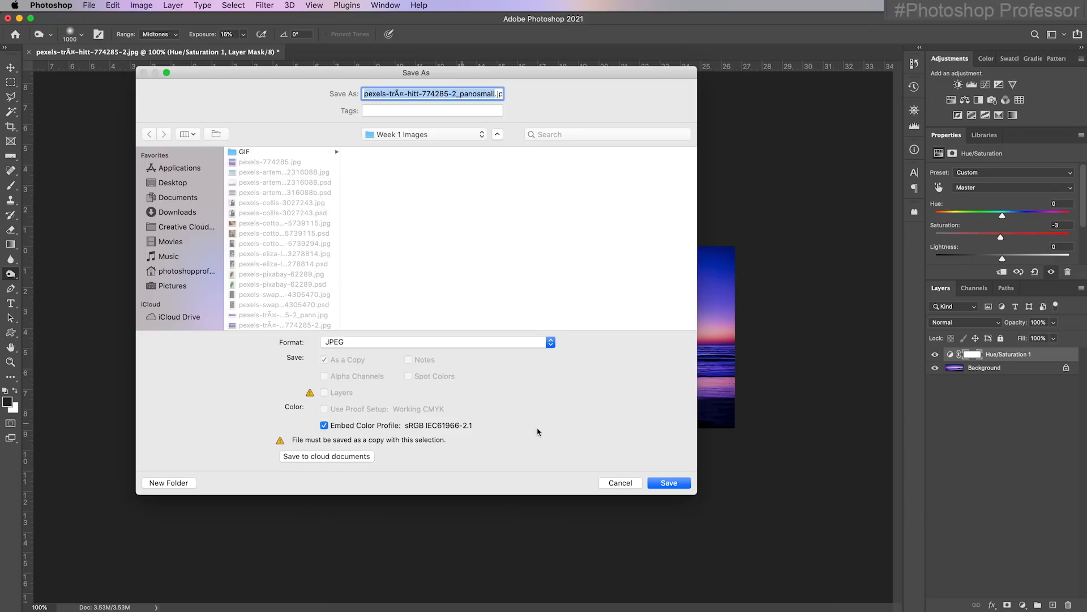
left_click(674, 486)
left_click(532, 98)
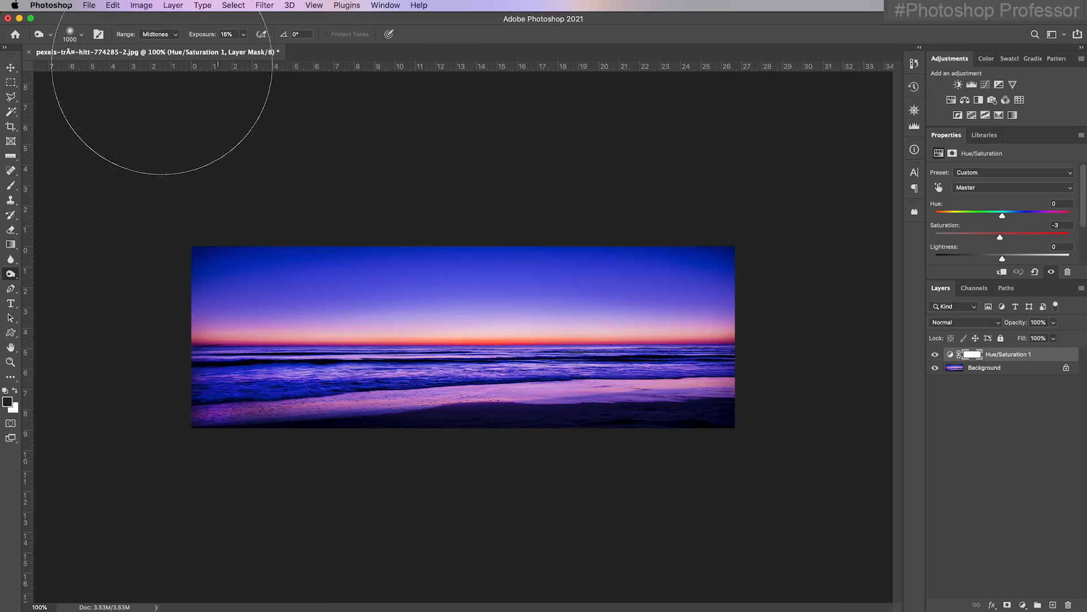
left_click(29, 52)
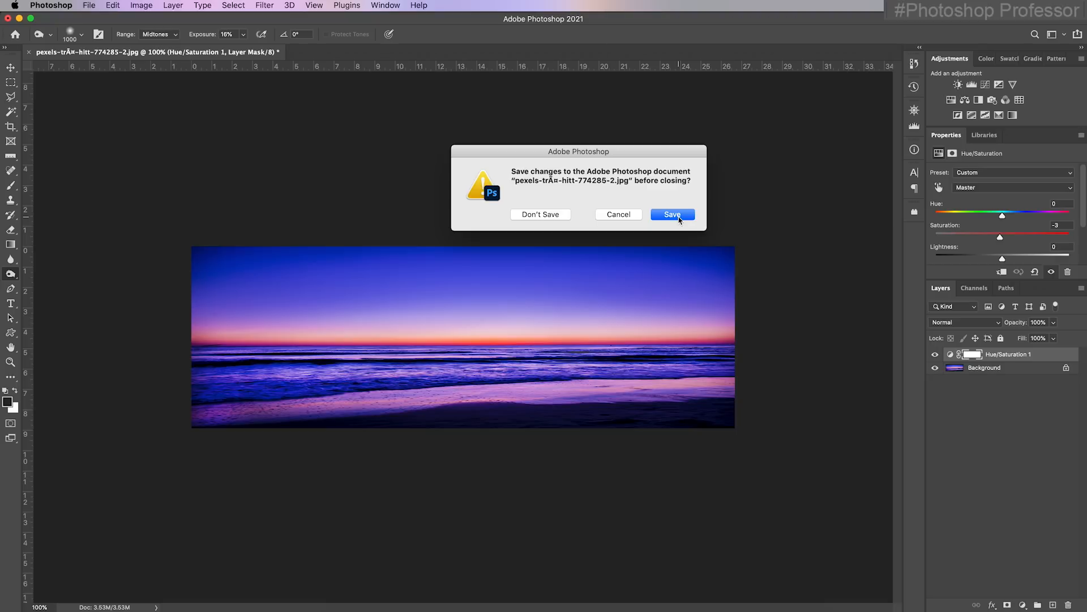
left_click(538, 215)
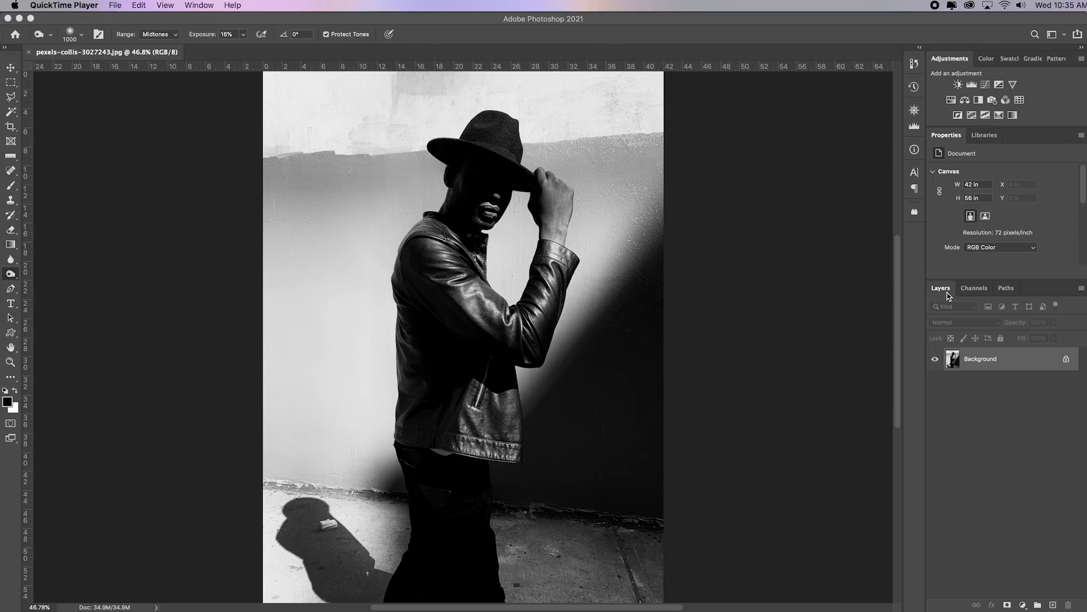
left_click(947, 296)
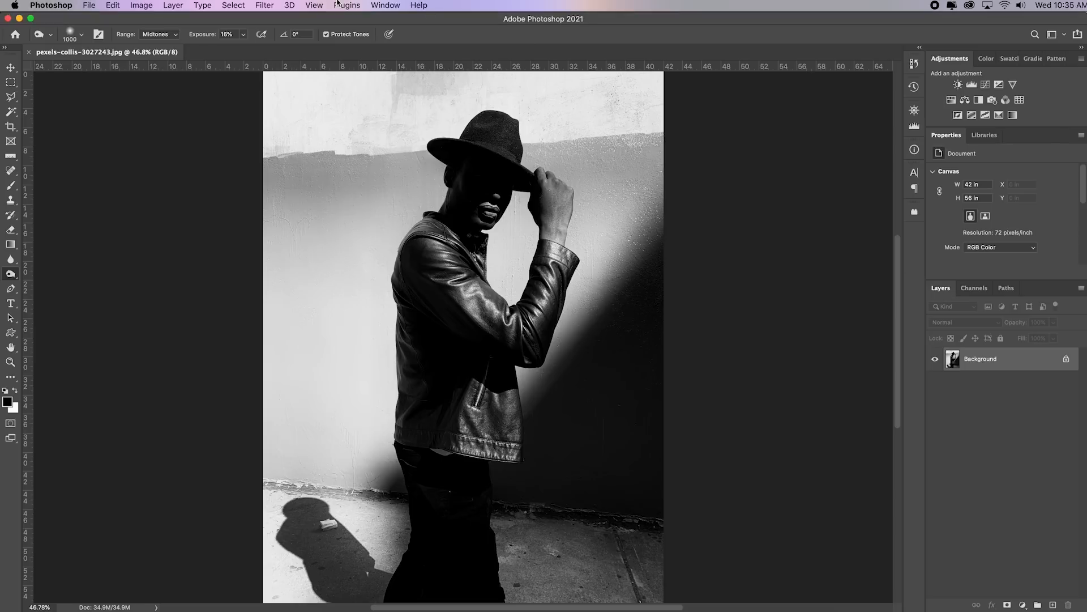
left_click(386, 6)
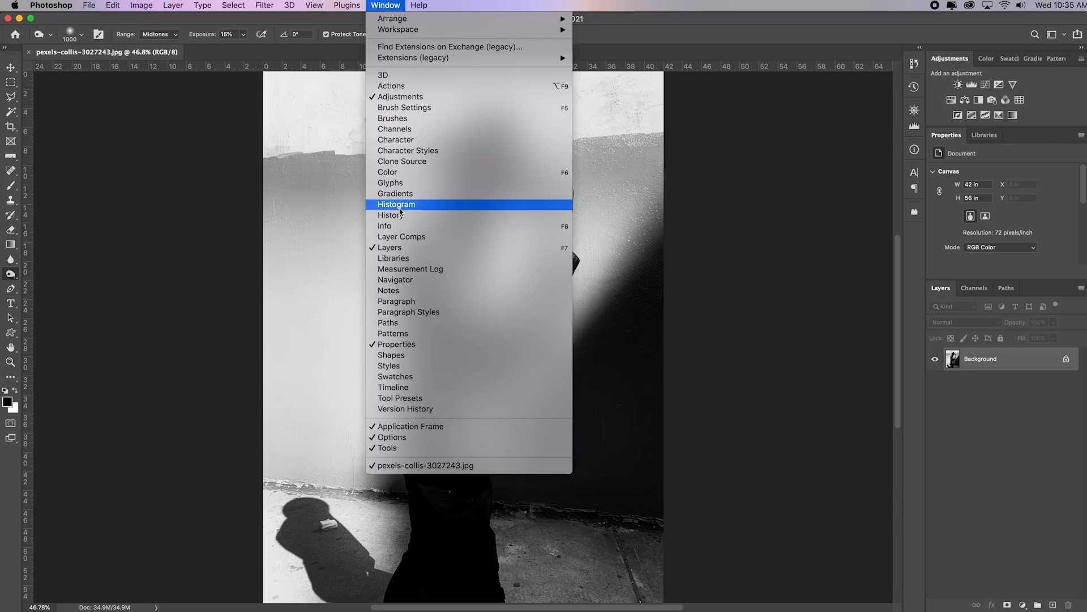
left_click(944, 295)
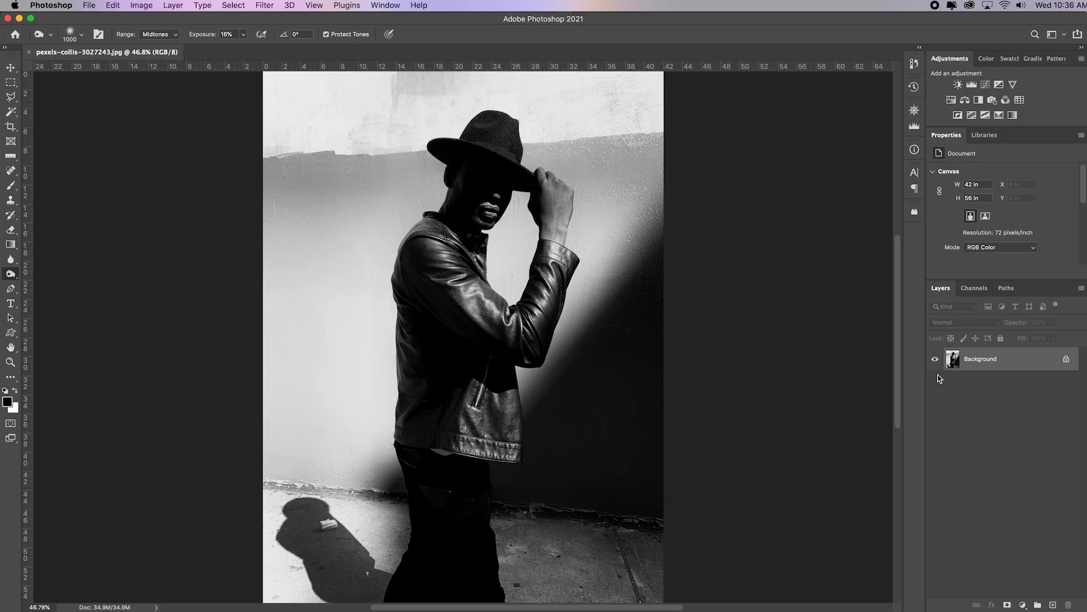
Place a horizontal type box about 8.8 by 37.8 in on the light wall beside the man, and color its placeholder text red (fa0202)
key("v")
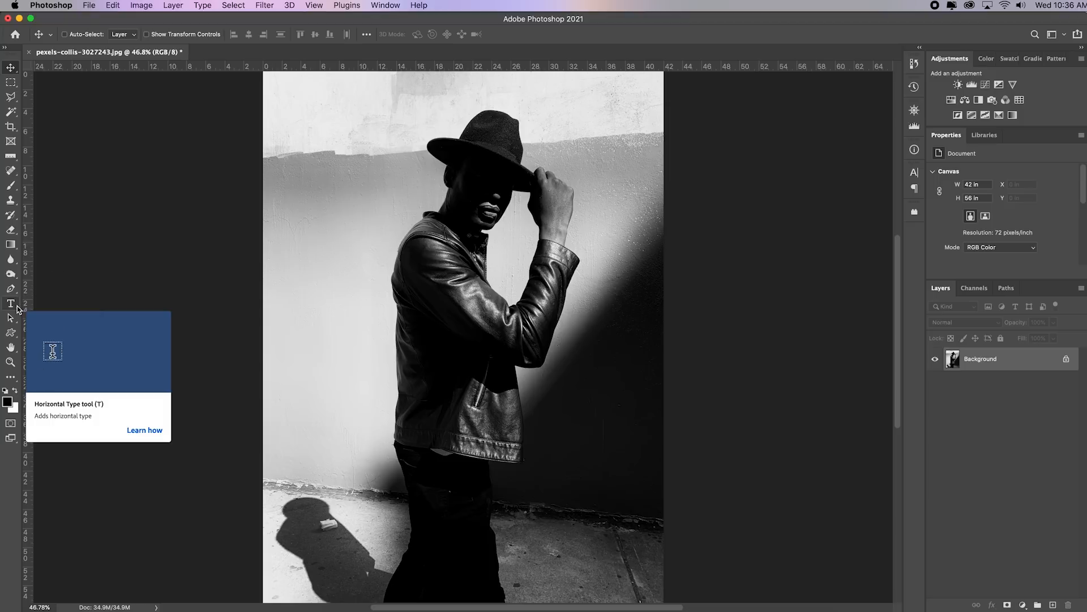
left_click(17, 308)
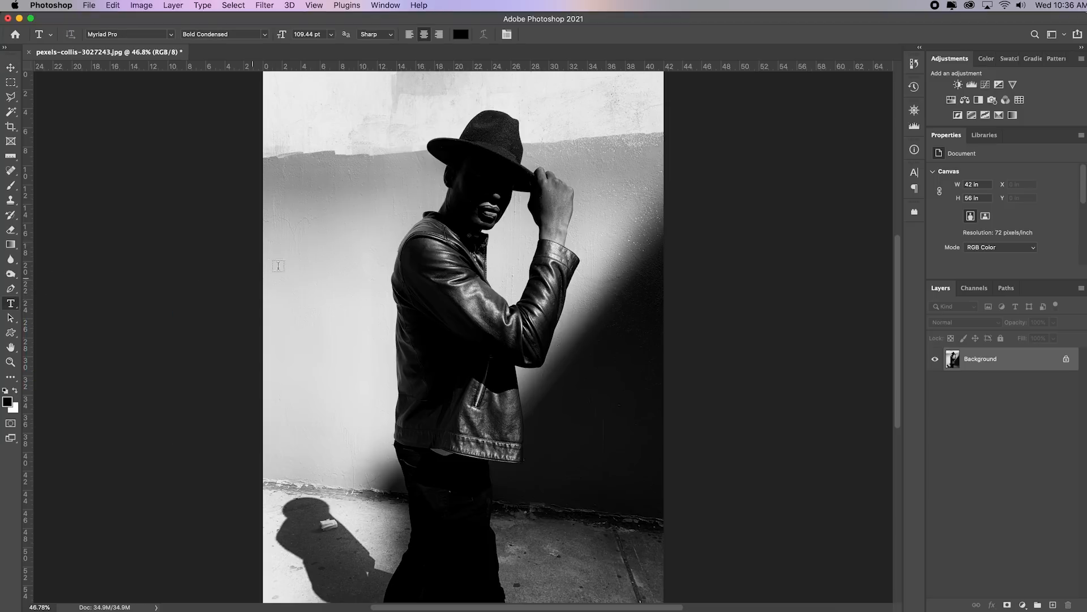
left_click_drag(289, 101, 373, 462)
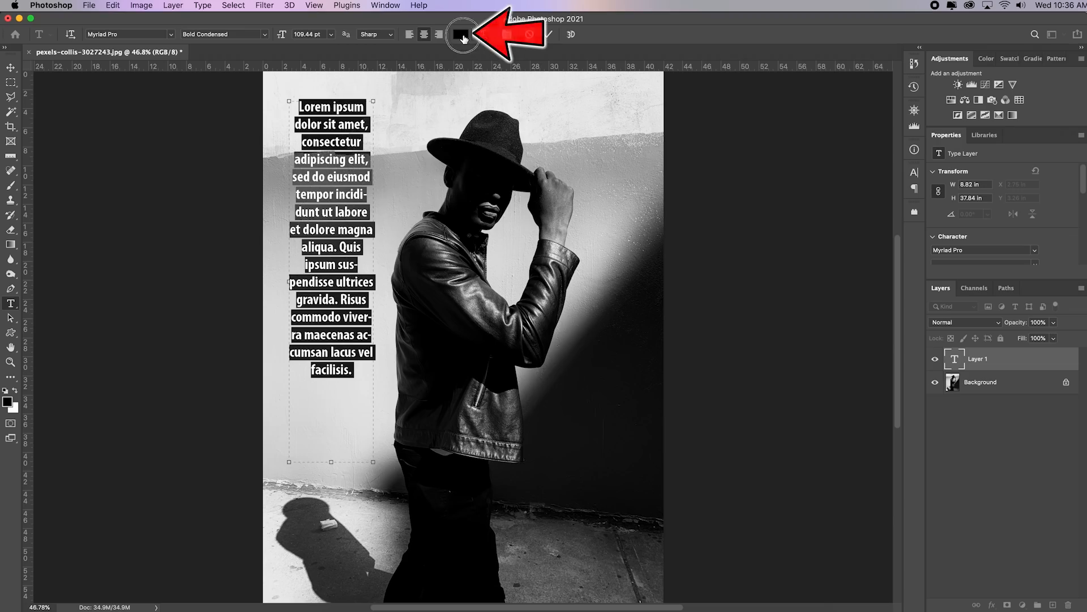
left_click(461, 35)
left_click(911, 377)
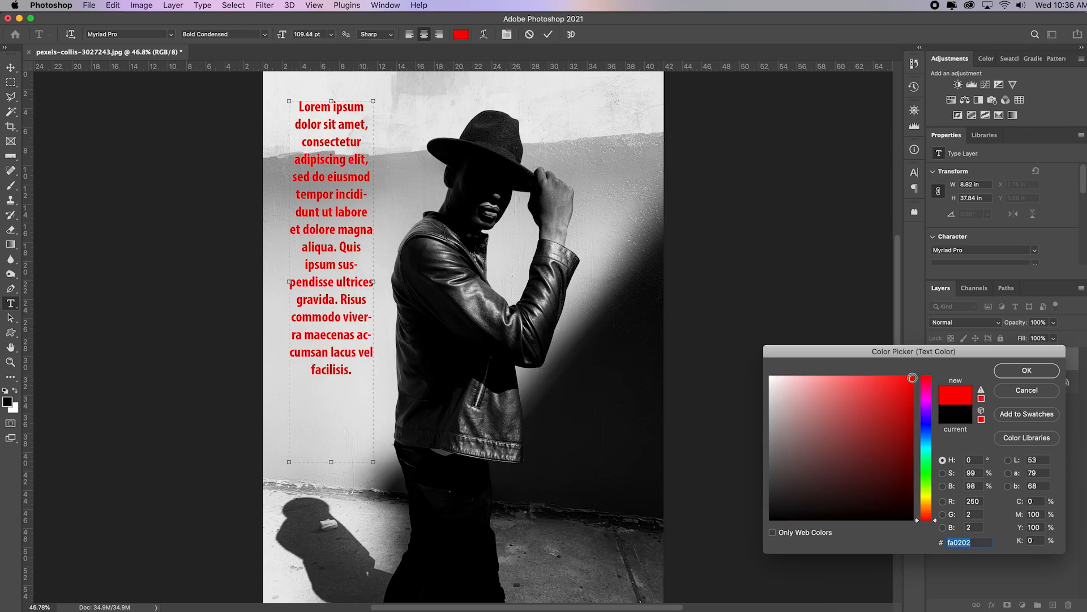
left_click(1027, 370)
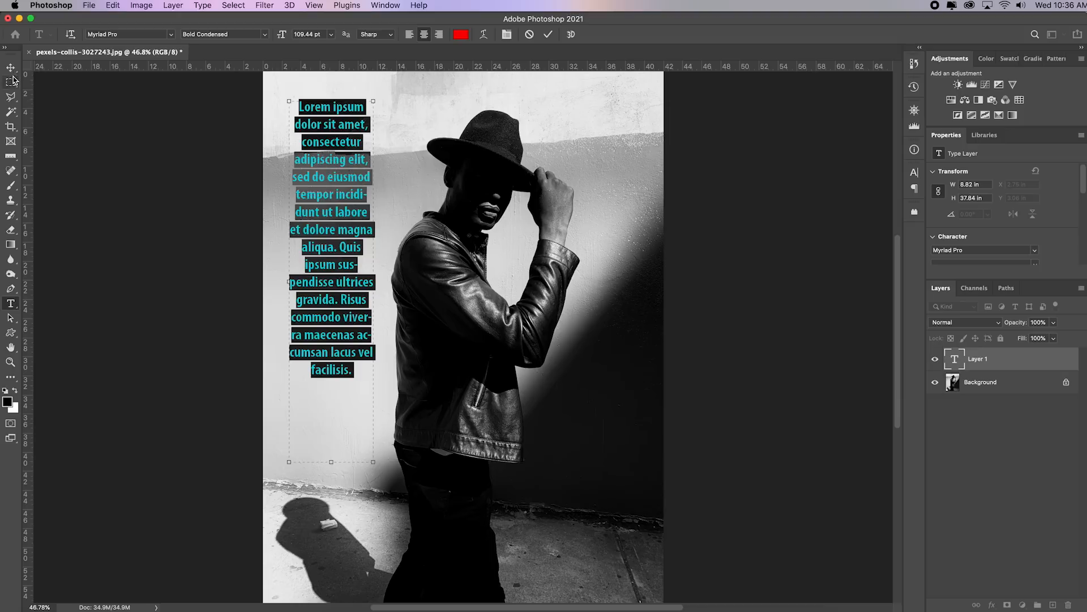
left_click(549, 36)
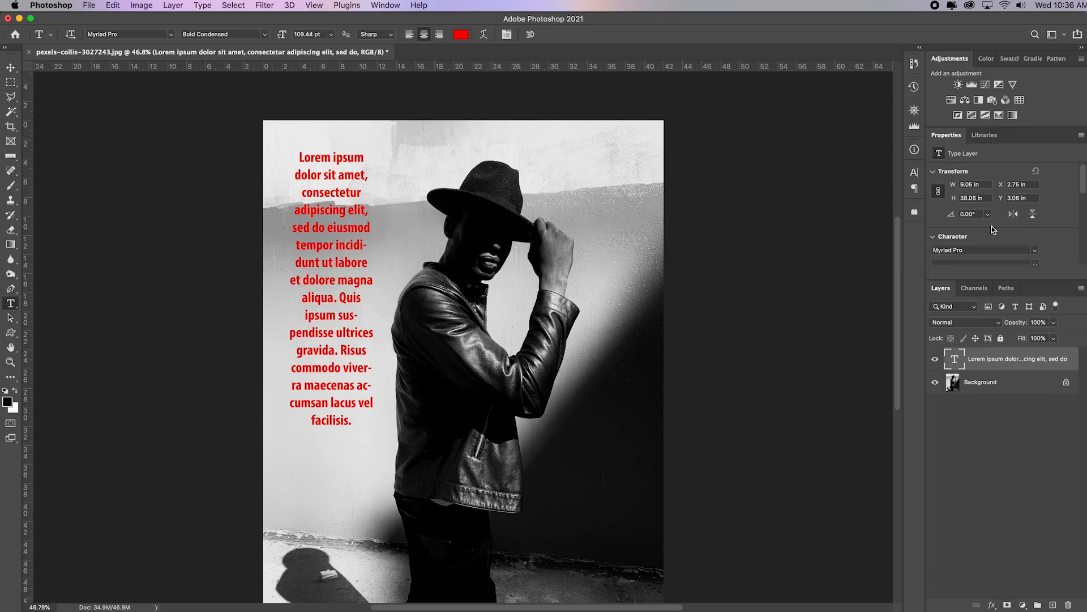
Add a Hue/Saturation adjustment directly above the Background layer, colorize it, and set hue to 228 and saturation to 25
left_click(1006, 383)
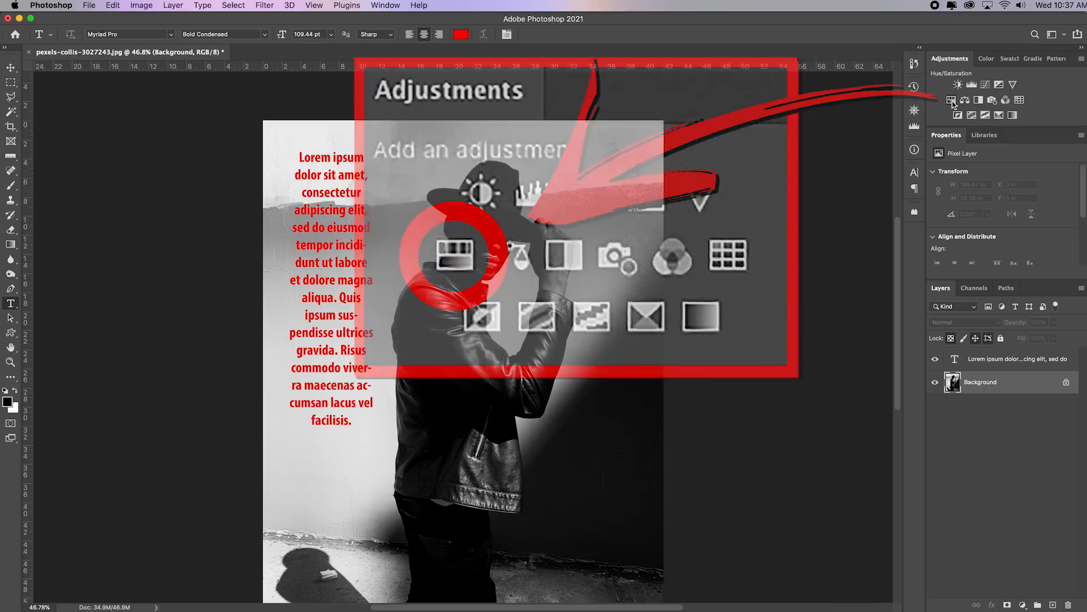
left_click(952, 101)
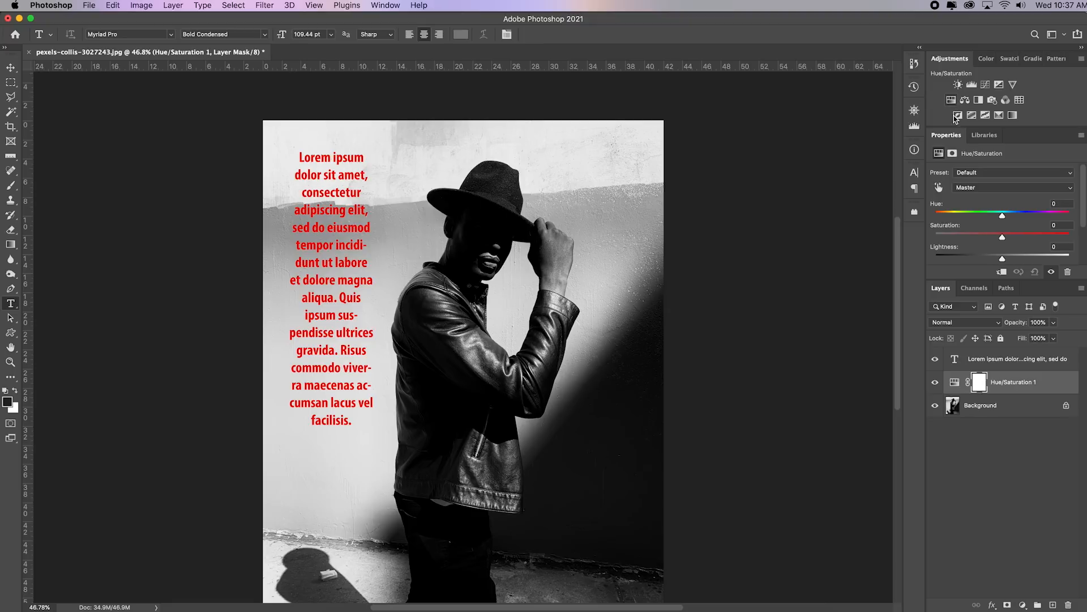
left_click_drag(979, 280, 979, 306)
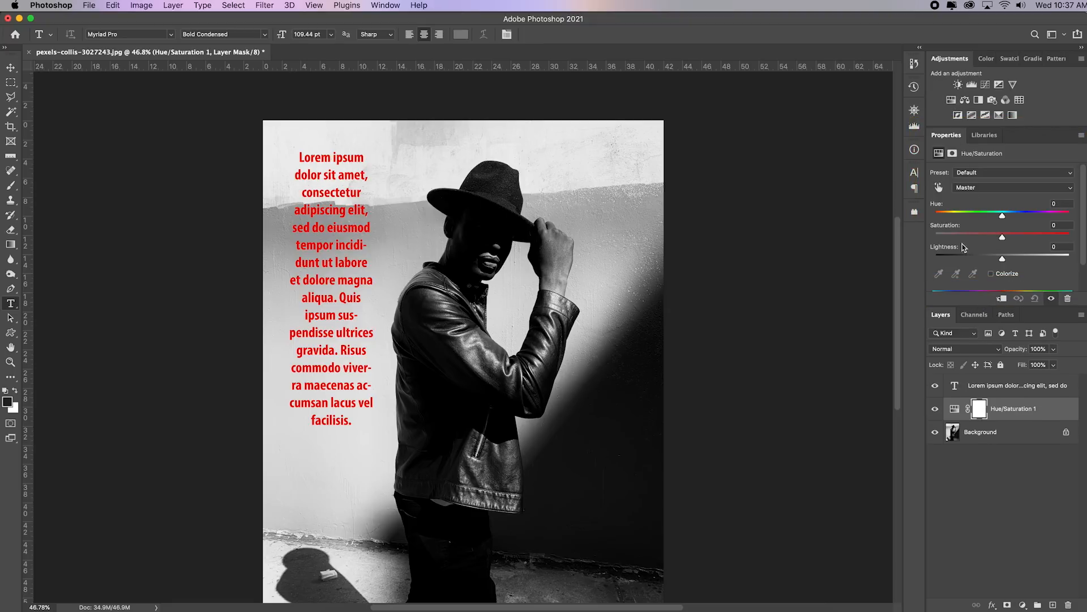
left_click(991, 274)
left_click_drag(935, 216, 969, 238)
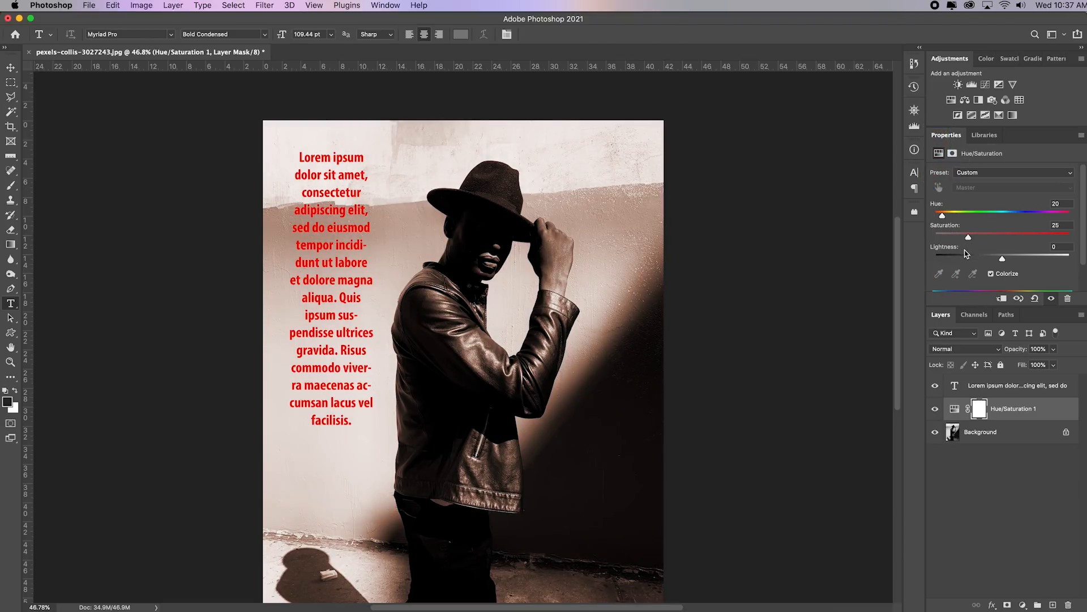
left_click_drag(942, 216, 1023, 225)
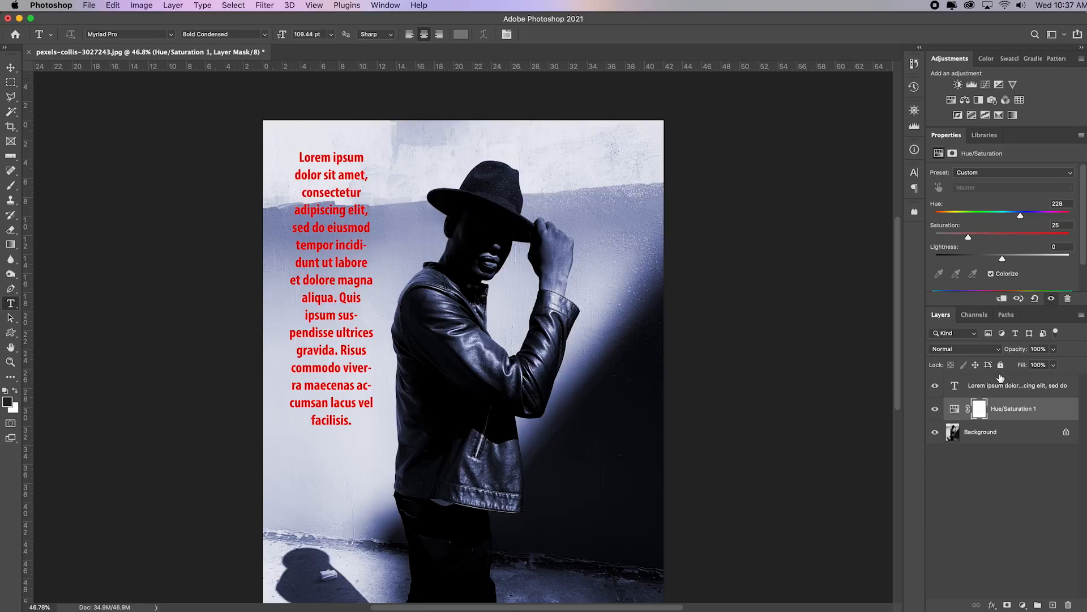
Toggle the visibility of the text layer and of the Hue/Saturation layer to compare the image with and without each
left_click(936, 387)
left_click(935, 387)
left_click(935, 387)
left_click(935, 387)
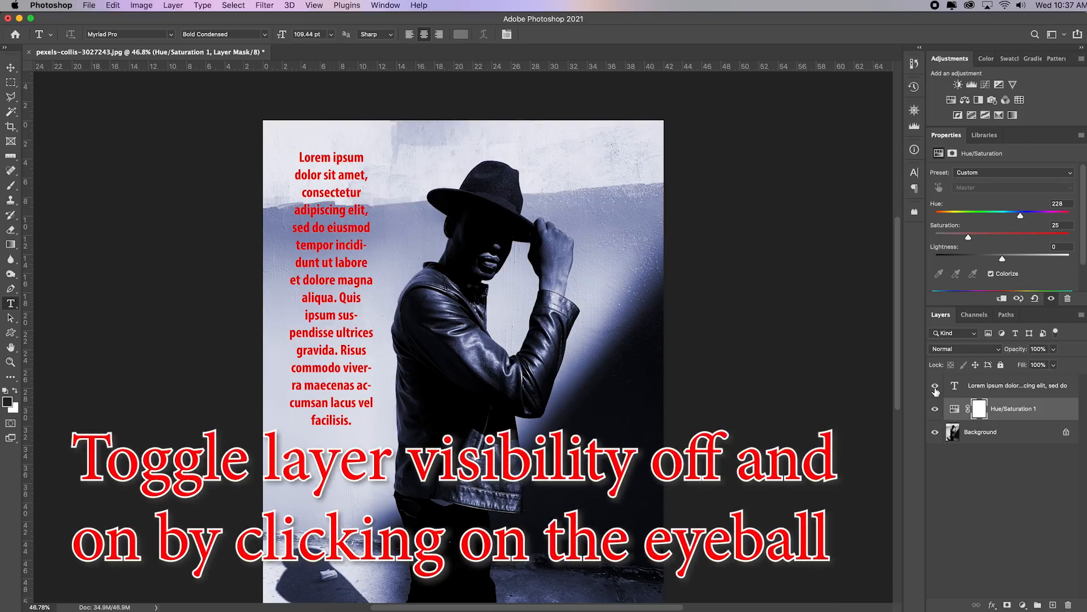
left_click(934, 410)
left_click(935, 410)
left_click(935, 410)
left_click(935, 410)
left_click(935, 410)
left_click(935, 410)
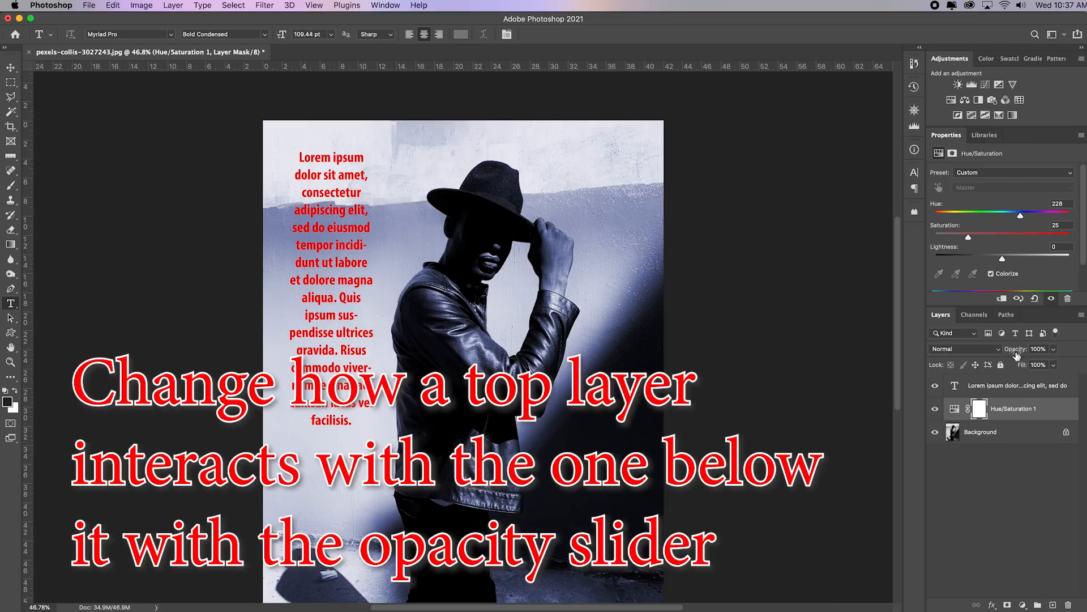
Set the Hue/Saturation adjustment's saturation to 100 and reduce that layer's opacity to 30%
left_click_drag(968, 237, 1072, 243)
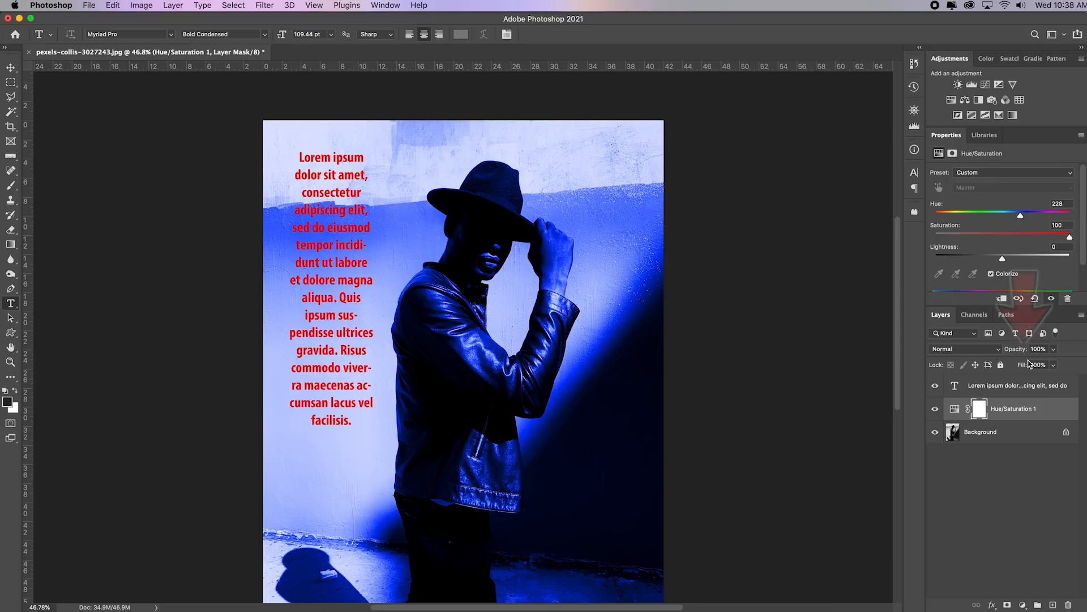
left_click_drag(1020, 352, 1008, 352)
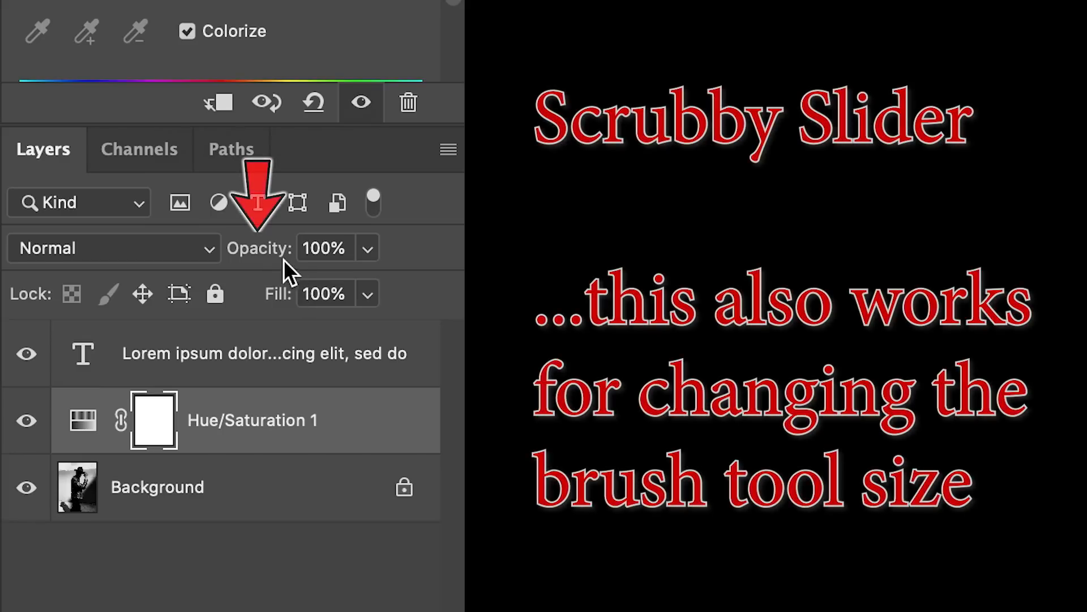
left_click_drag(1022, 354, 1018, 353)
left_click_drag(267, 255, 232, 257)
key("super+z")
left_click(266, 262)
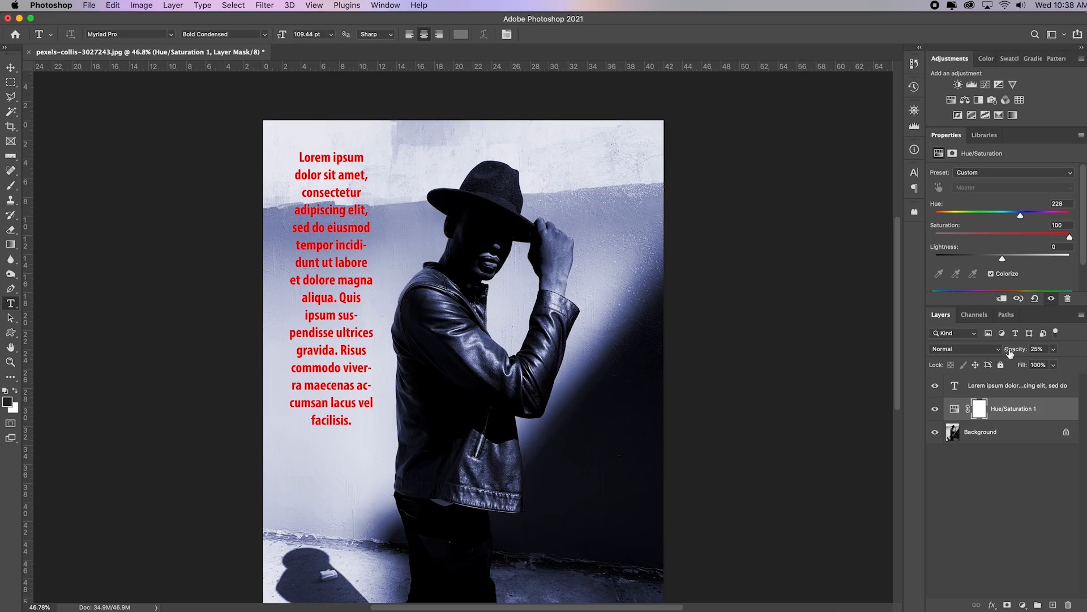
left_click(1014, 351)
mouse_move(1015, 351)
left_mouse_down()
mouse_move(1031, 350)
mouse_move(1003, 352)
left_mouse_up()
Try a lower opacity on the red text layer and raise it again
left_click(1004, 389)
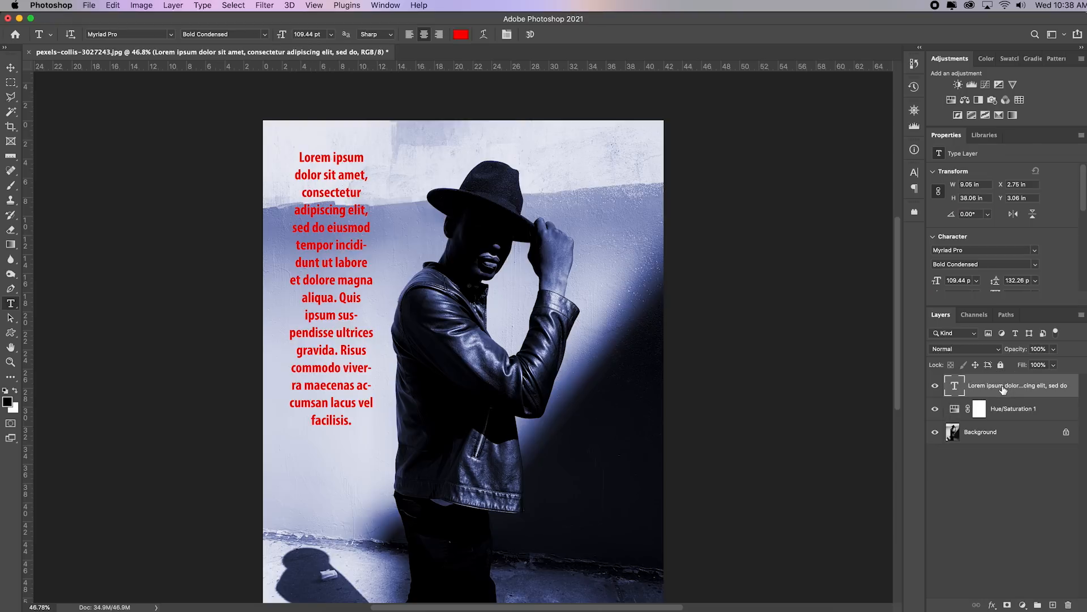
left_click_drag(1022, 350, 1006, 351)
left_click_drag(1013, 352, 1041, 351)
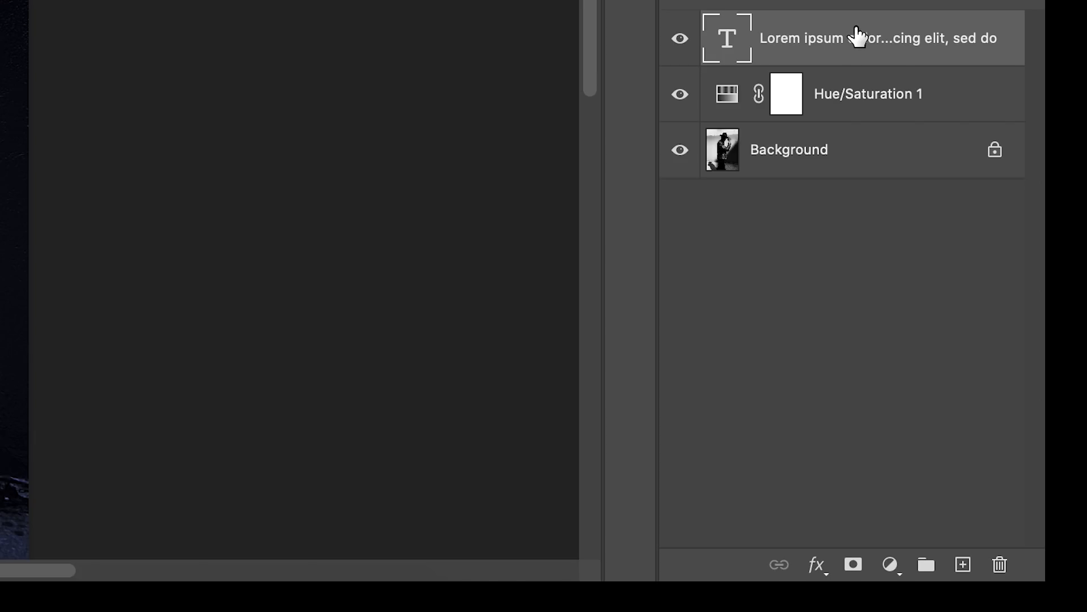
Delete the red text layer and the layer mask of the Hue/Saturation adjustment
left_click_drag(1008, 385, 1032, 548)
left_click_drag(912, 430, 1000, 564)
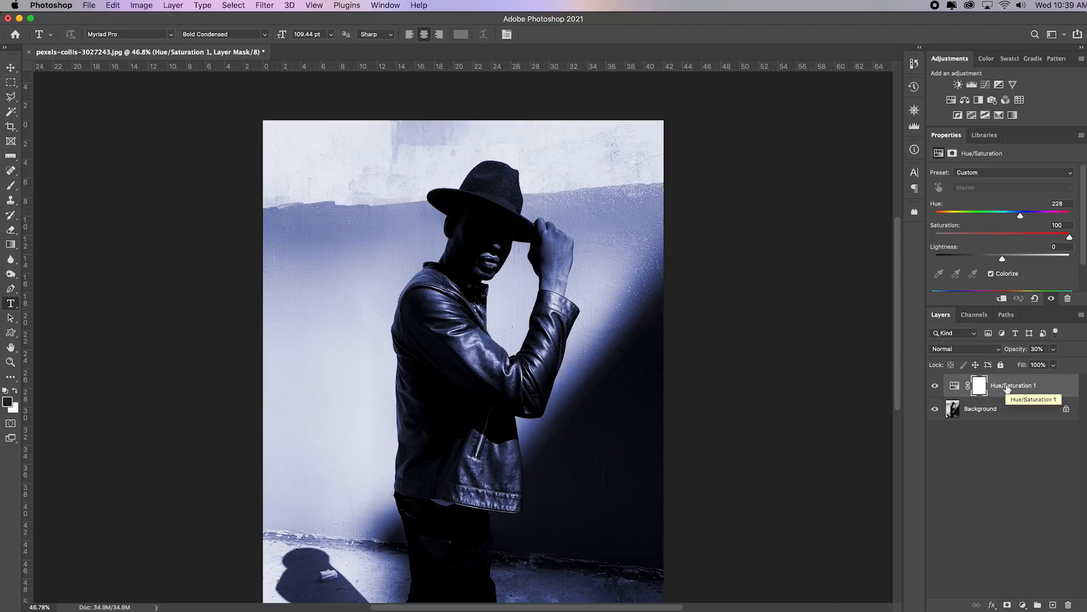
key("Delete")
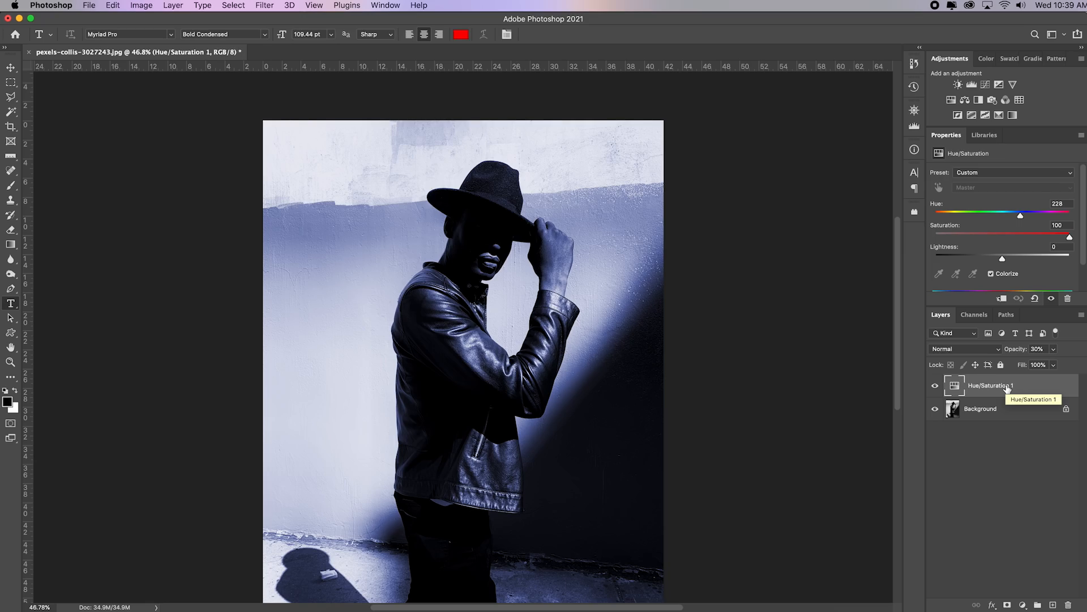
key("Delete")
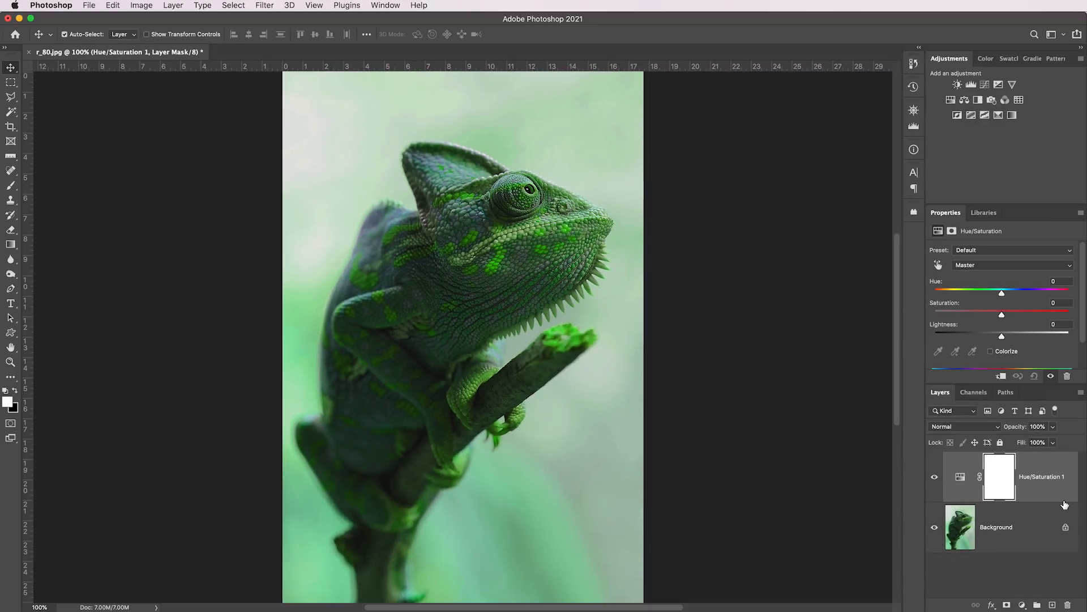
In the chameleon document r_80.jpg, duplicate the Hue/Saturation 1 layer twice and delete the original adjustment
key("super+j")
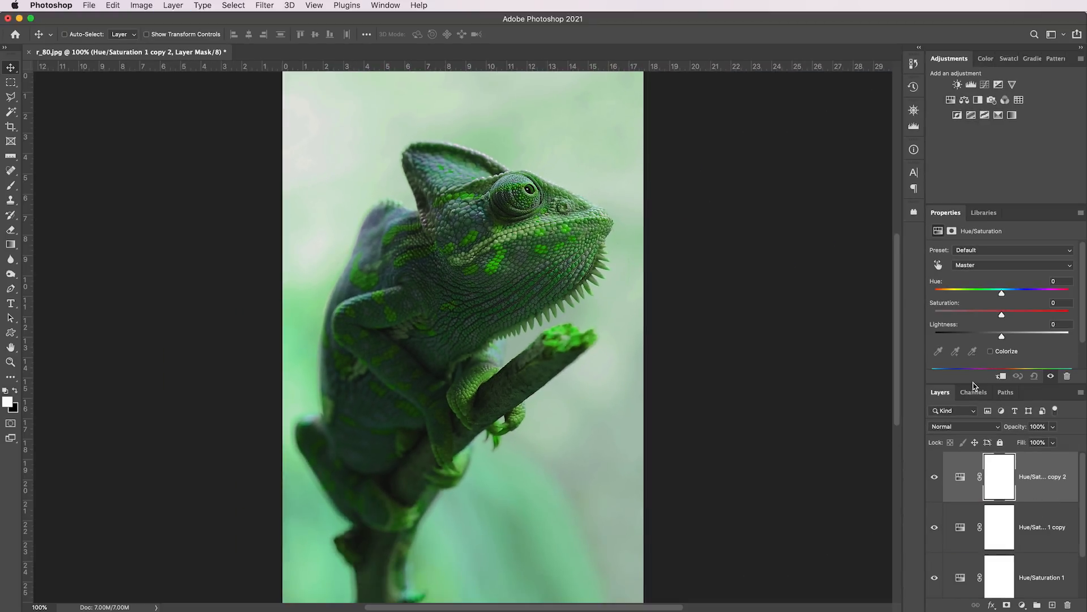
scroll(959, 250, "down", 1)
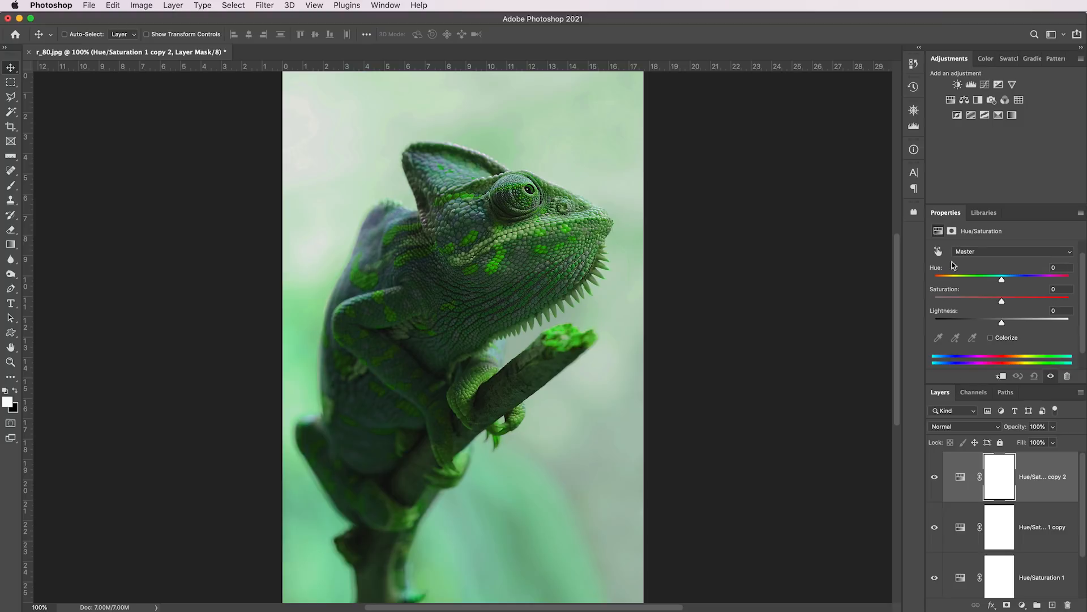
left_click_drag(954, 388, 957, 239)
left_click(1049, 479)
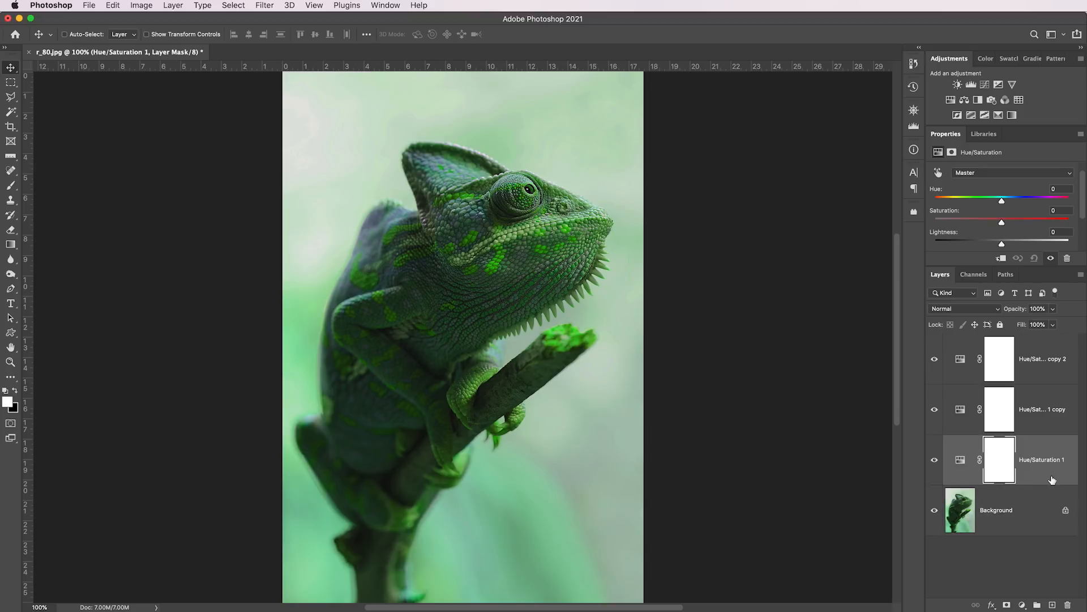
left_click_drag(1042, 459, 1067, 605)
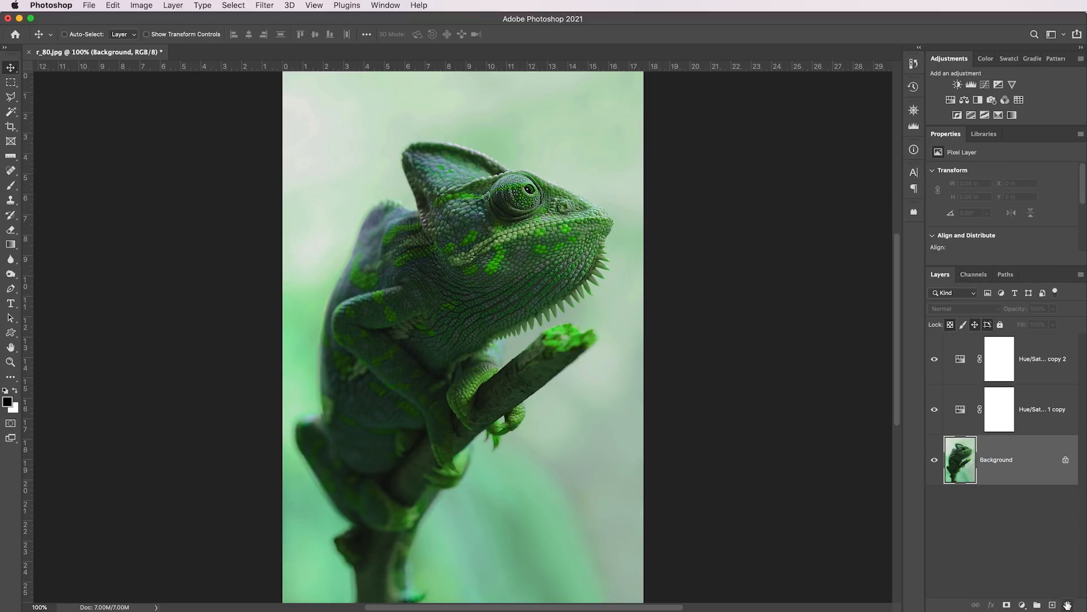
Switch the Hue/Saturation 1 copy layer between its adjustment and mask thumbnails, and delete its mask followed by the layer itself
left_click(998, 423)
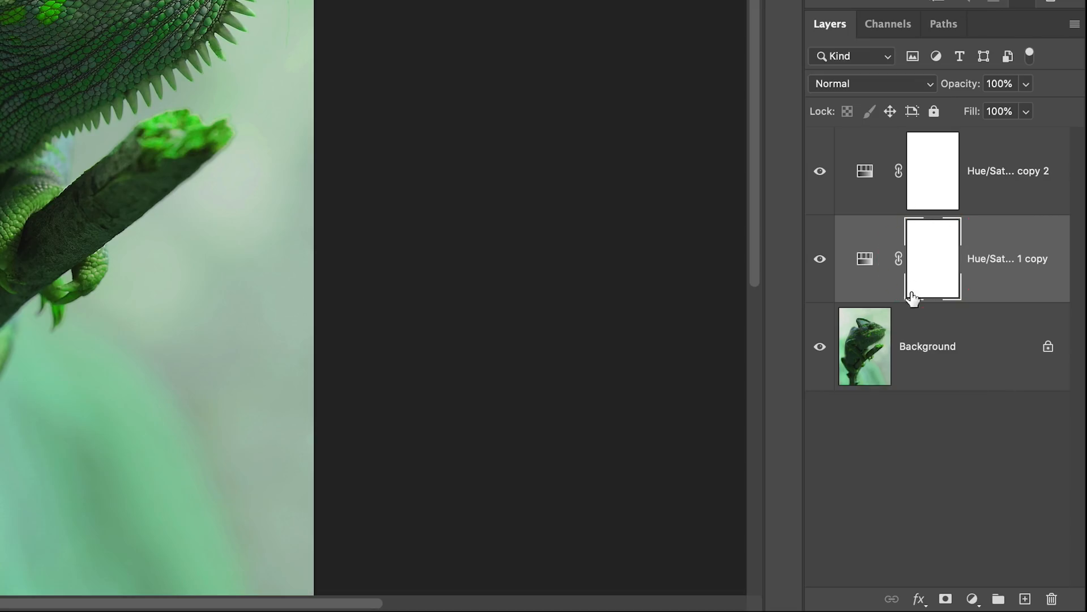
left_click(867, 268)
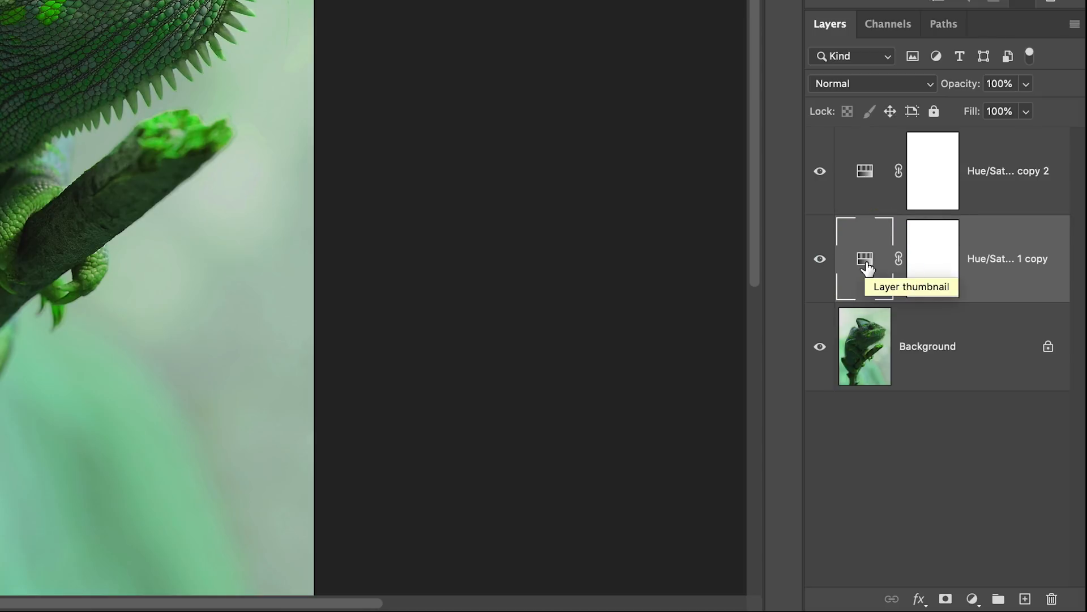
left_click(911, 268)
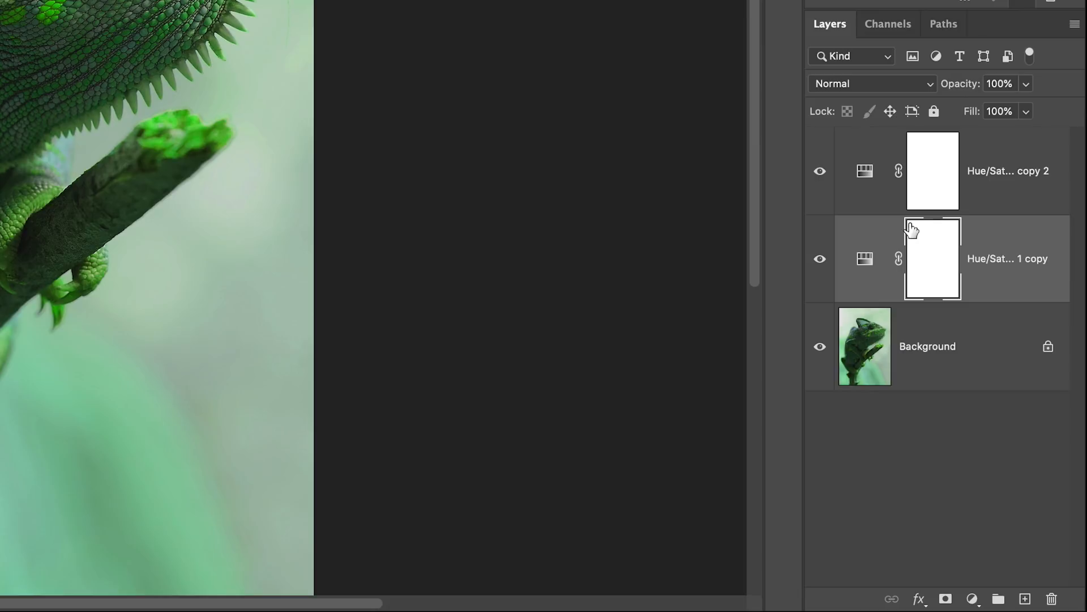
left_click(865, 258)
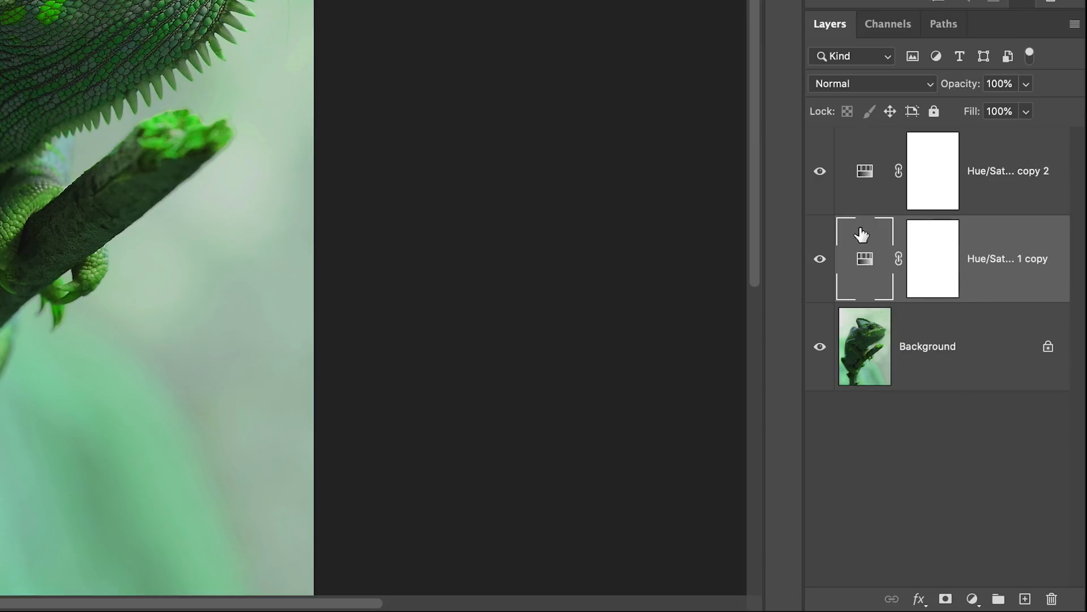
left_click(957, 258)
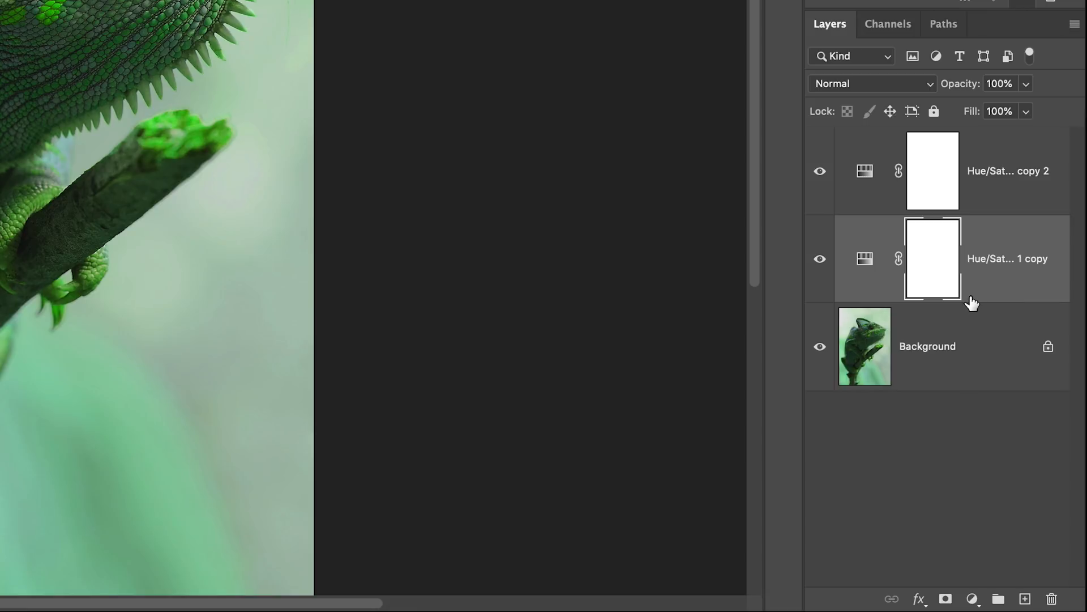
key("Delete")
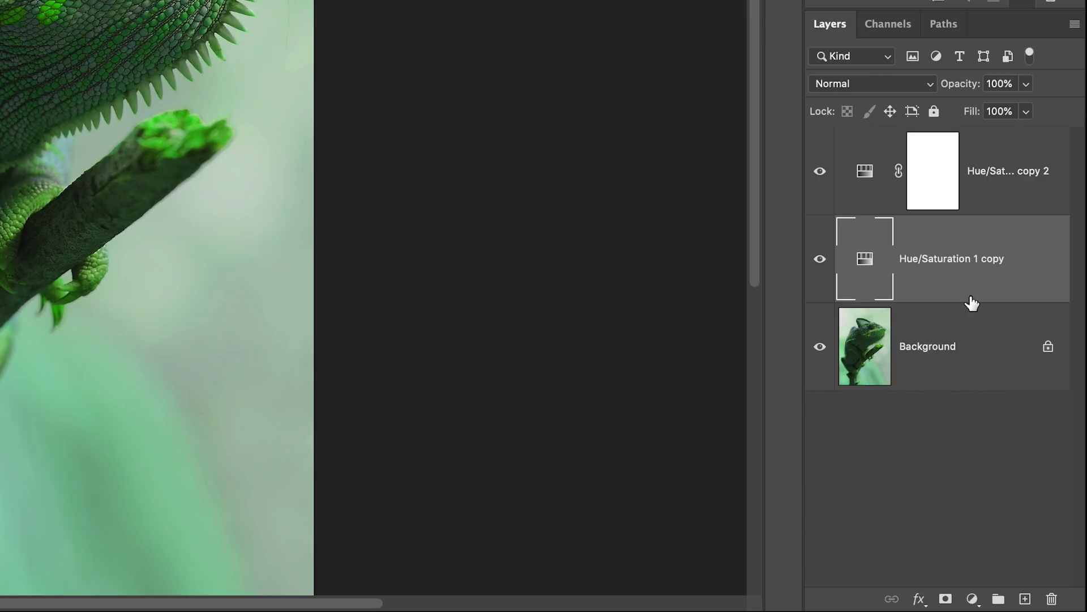
key("Delete")
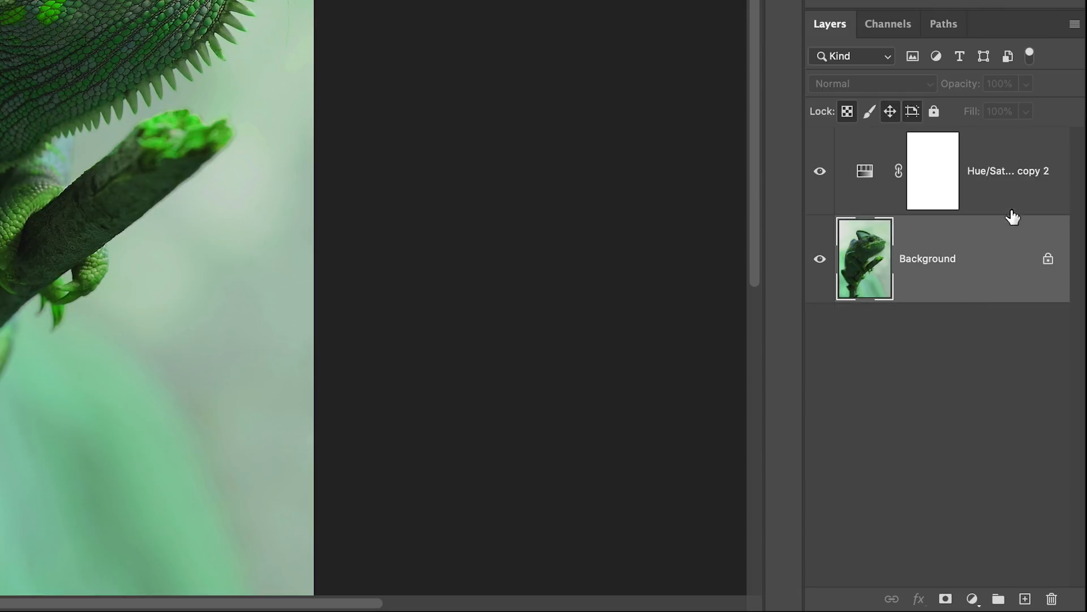
Delete the Hue/Saturation 1 copy 2 layer together with its mask, leaving only the Background layer
left_click(1005, 187)
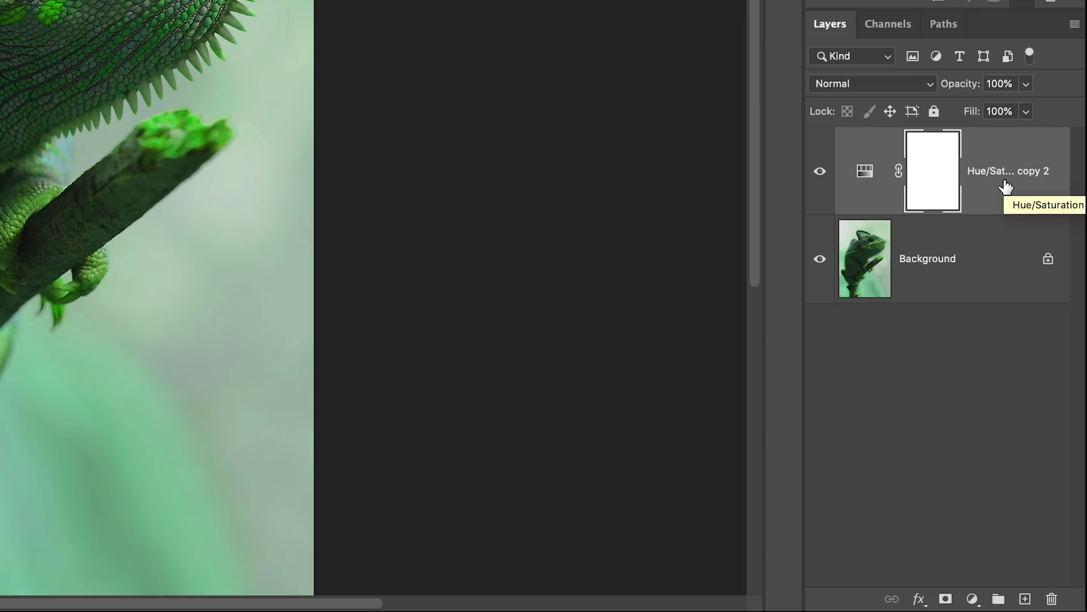
key("Delete")
key("Delete")
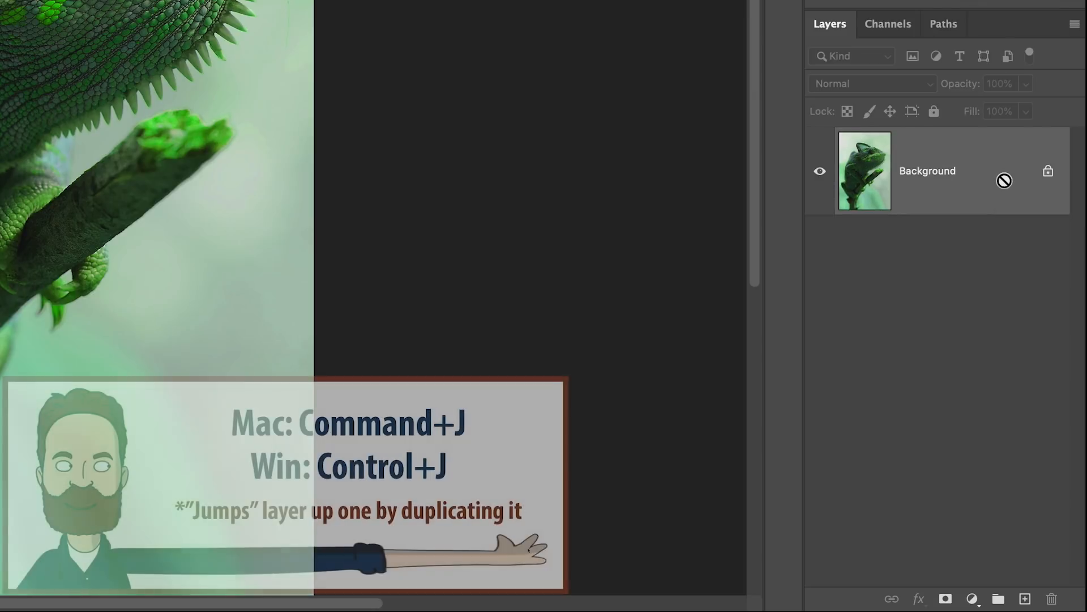
Duplicate the Background layer of the chameleon photo twice and undo the duplications
key("super+j")
key("super+j")
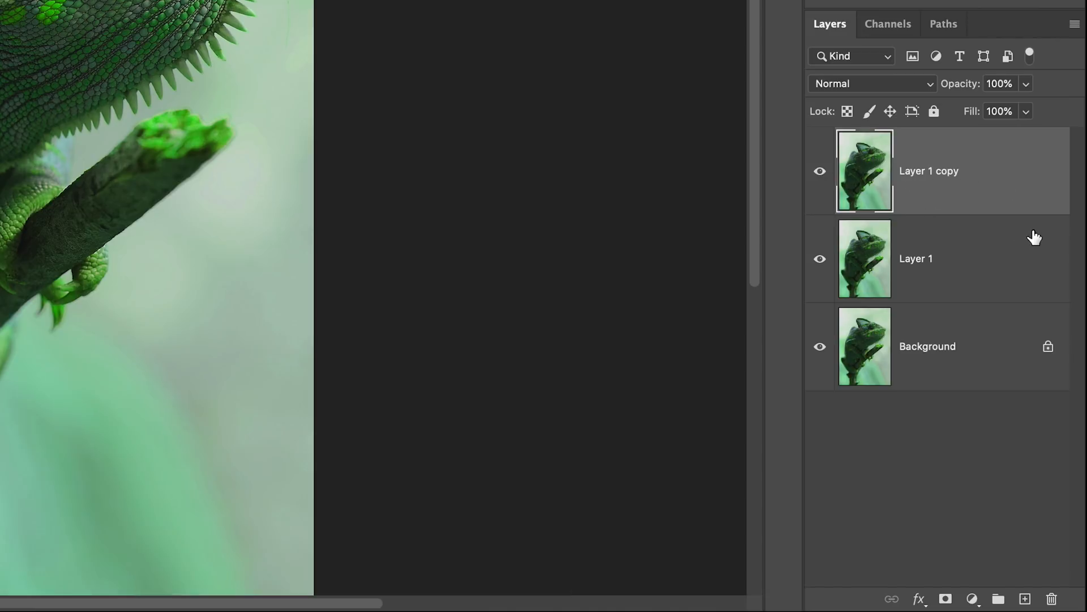
key("super+z")
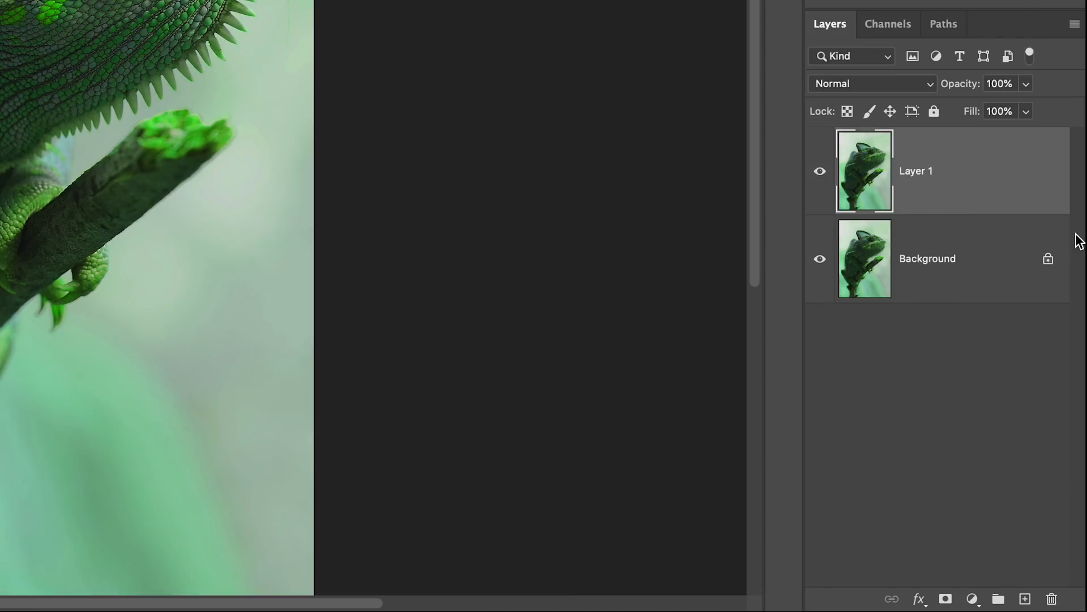
key("super+z")
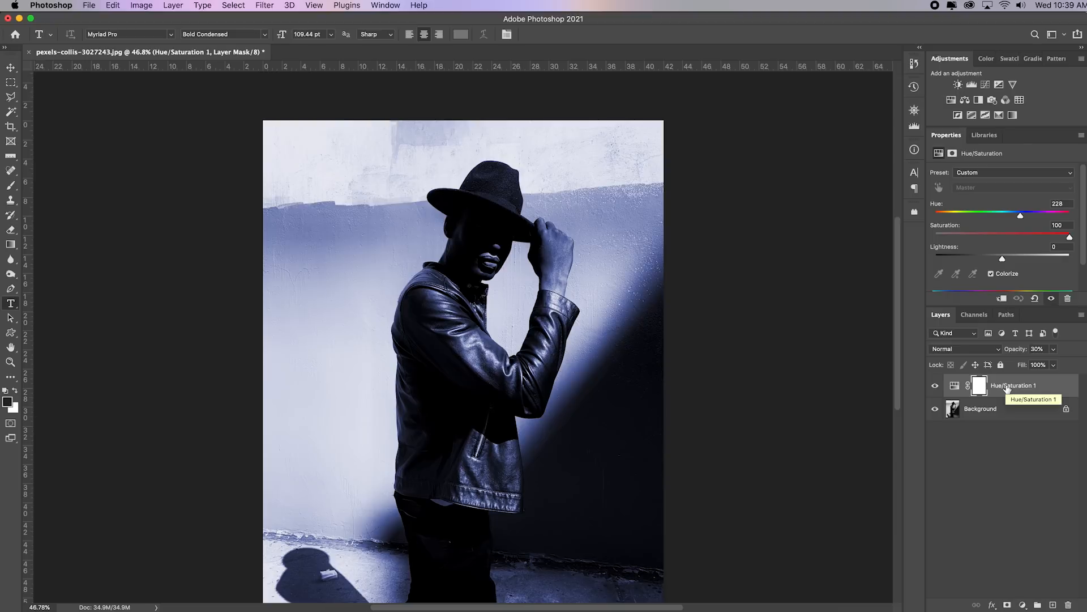
In the portrait document, delete the mask of the Hue/Saturation 1 layer and the adjustment layer itself
key("Delete")
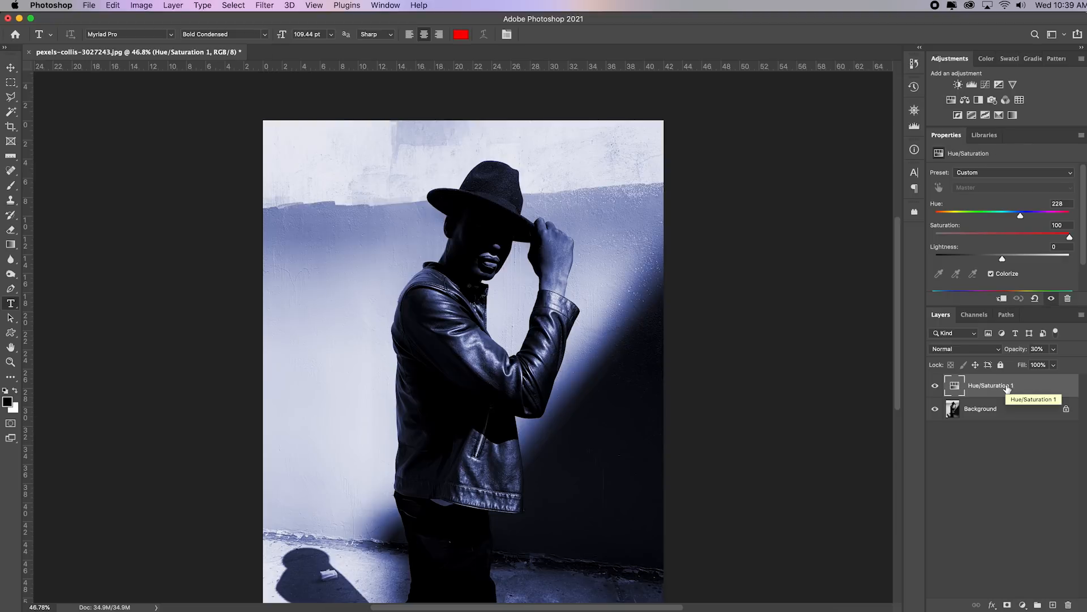
key("Delete")
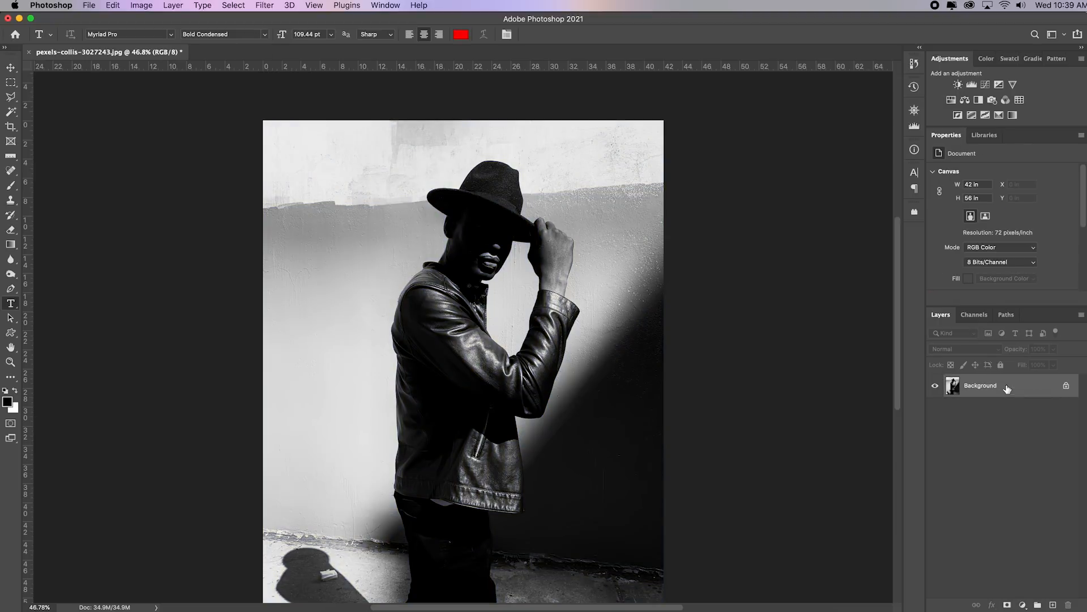
key("super+0")
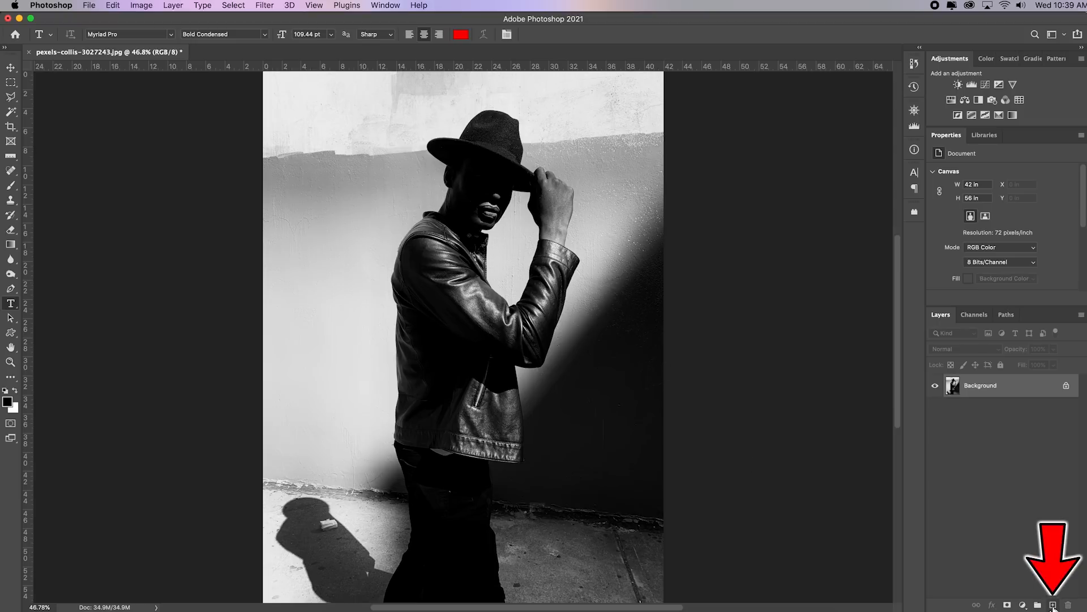
Add a new empty layer above the Background and enlarge the layer thumbnails
left_click(1053, 606)
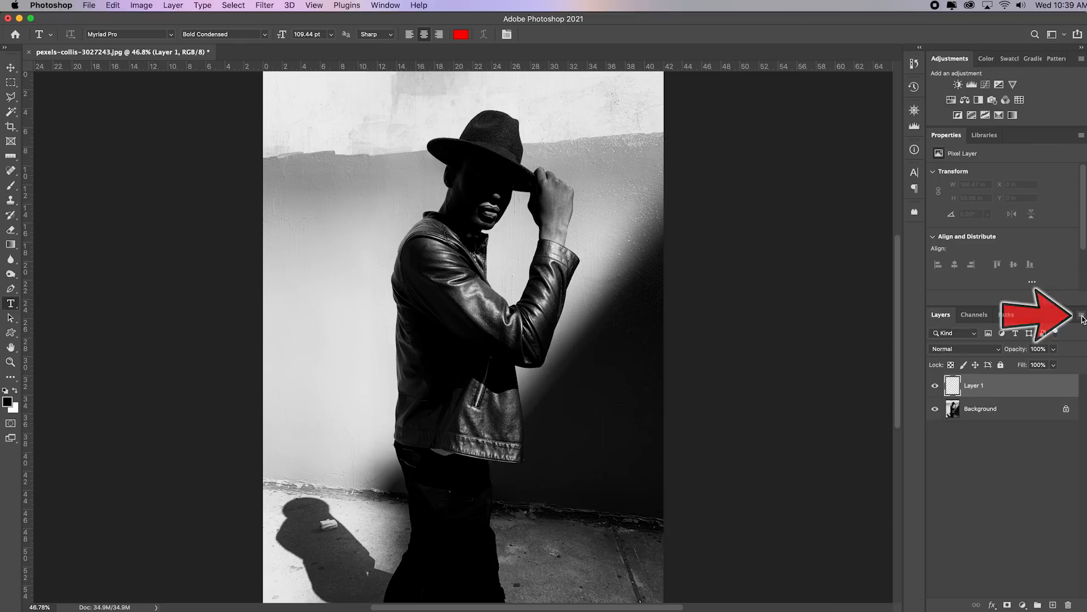
left_click(1081, 316)
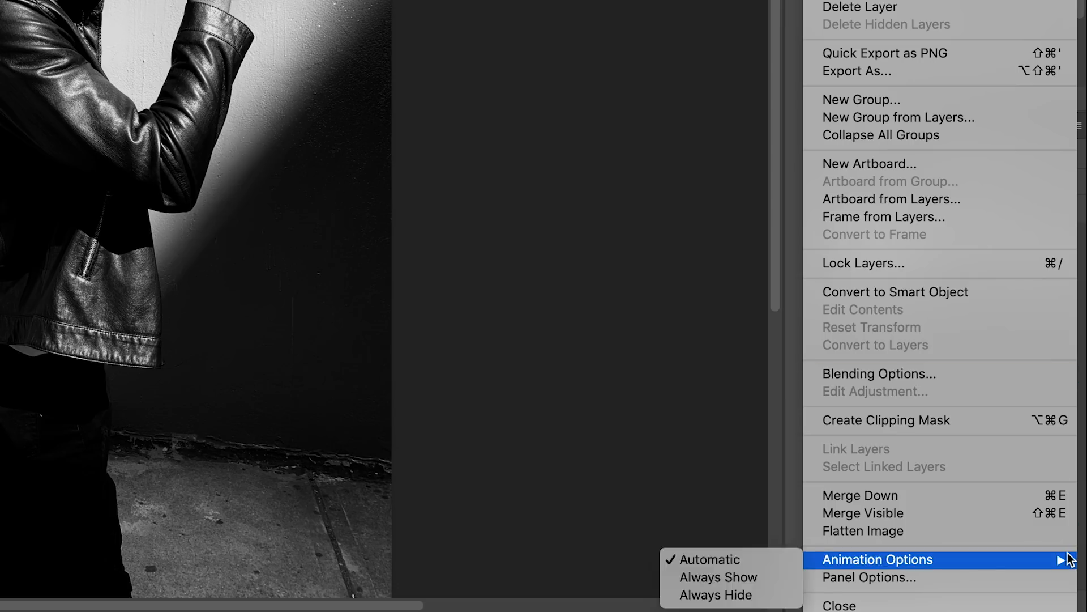
left_click(1045, 581)
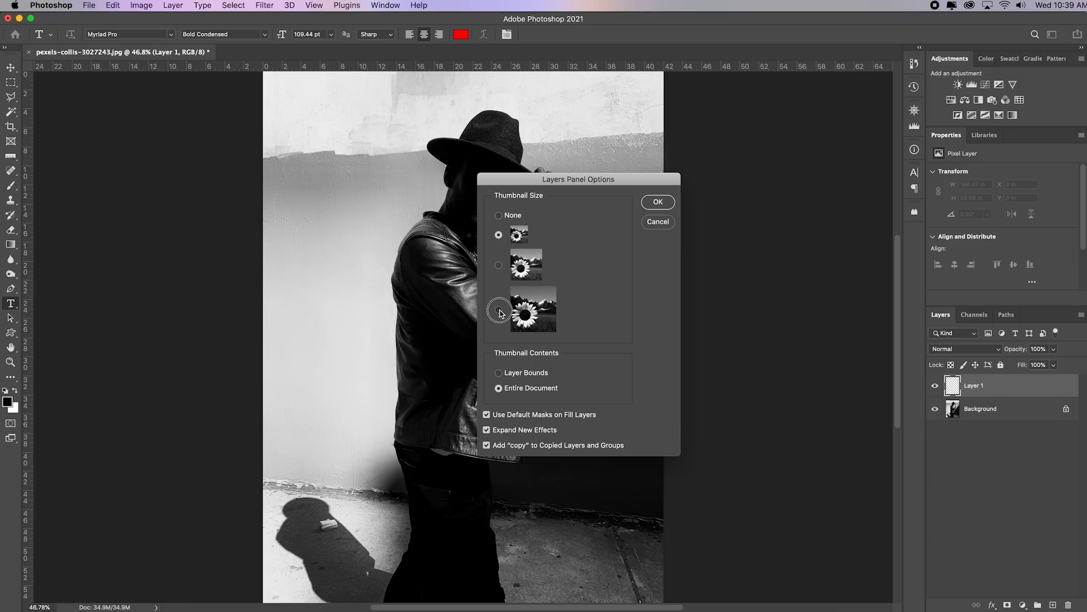
left_click(500, 312)
left_click(663, 202)
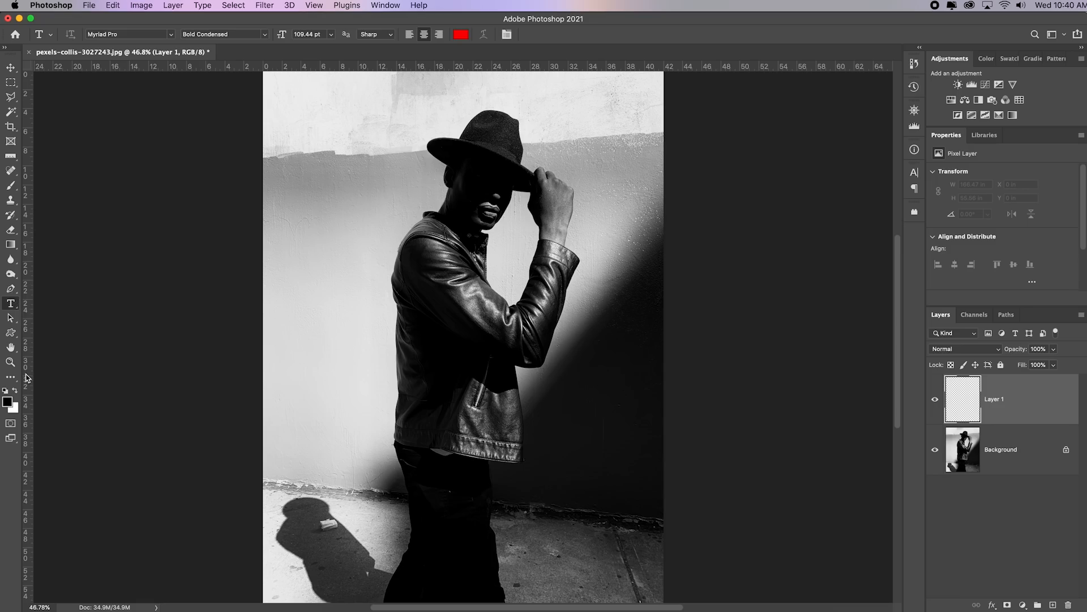
Heal the litter out of the man's shadow on Layer 1 with a 60 px Spot Healing Brush and inspect the patch with the Background hidden
left_click(11, 363)
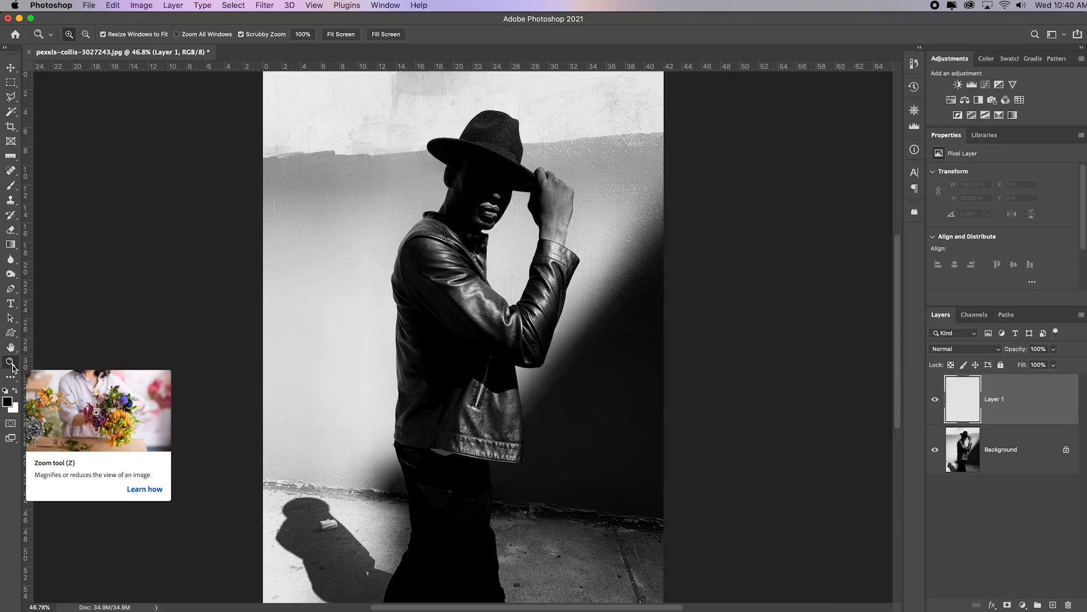
left_click(336, 526)
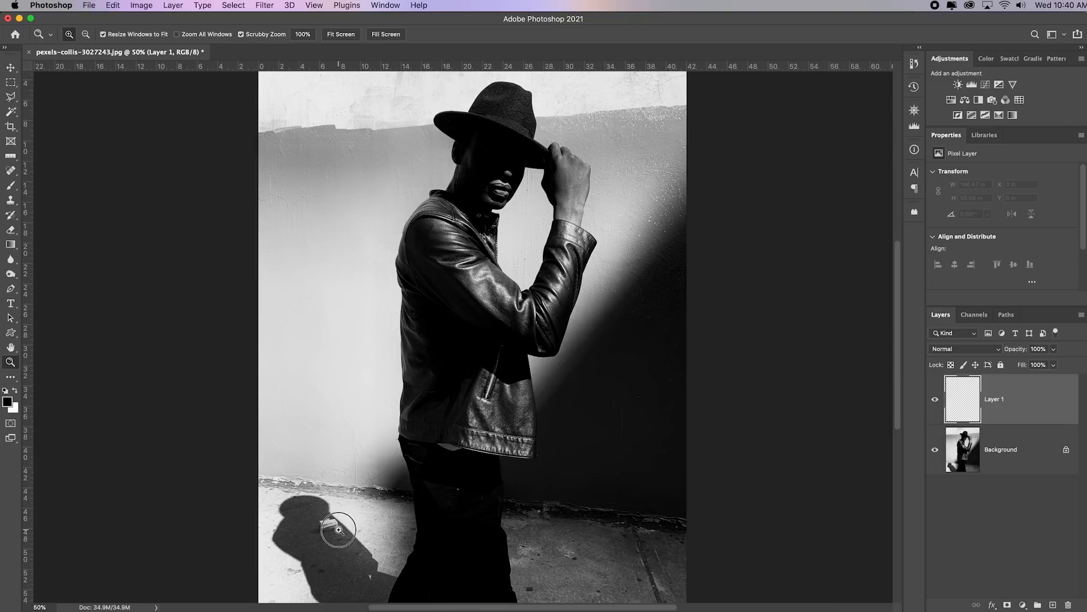
left_click(339, 529)
left_click(340, 524)
key("space")
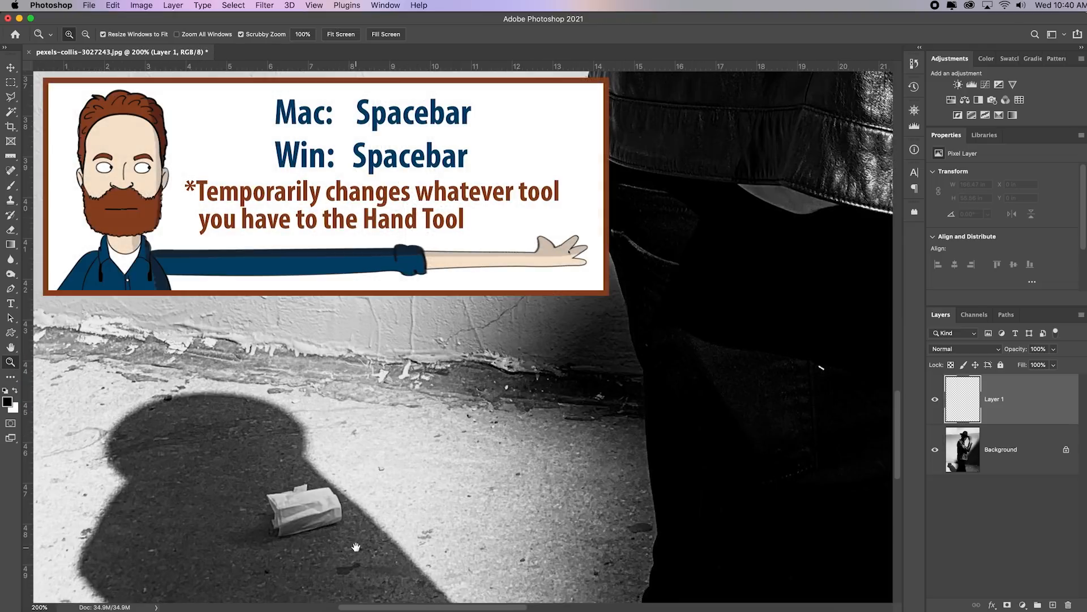
left_click_drag(356, 547, 313, 361)
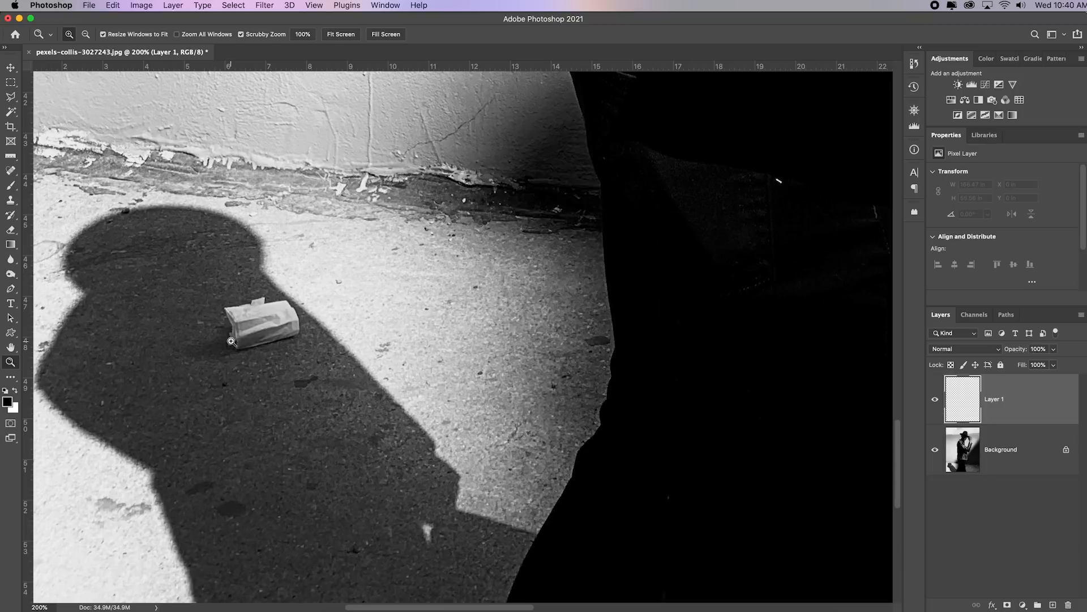
left_click(12, 173)
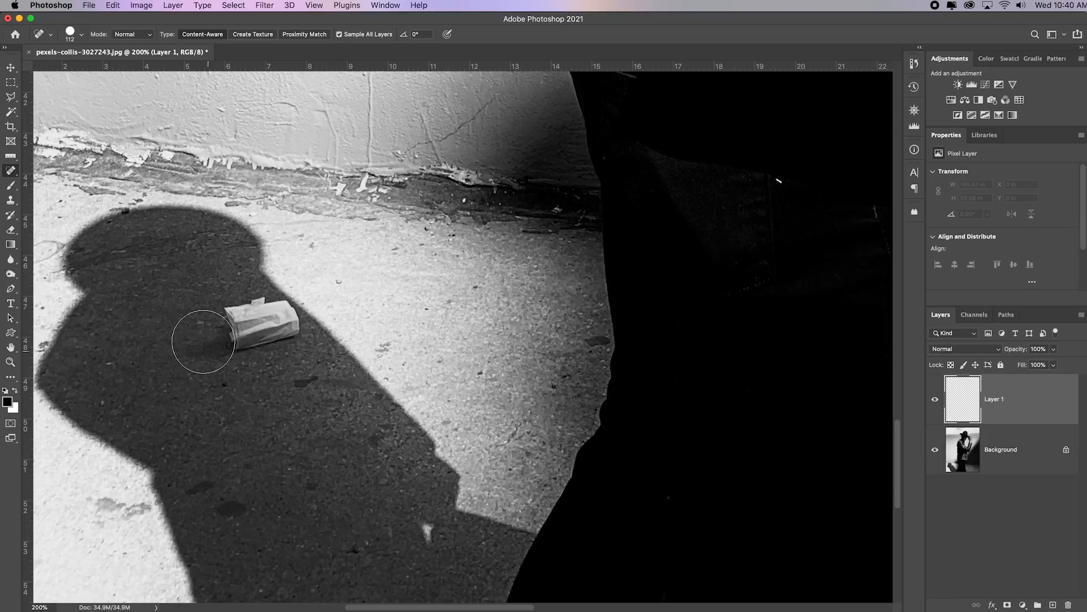
left_click(82, 36)
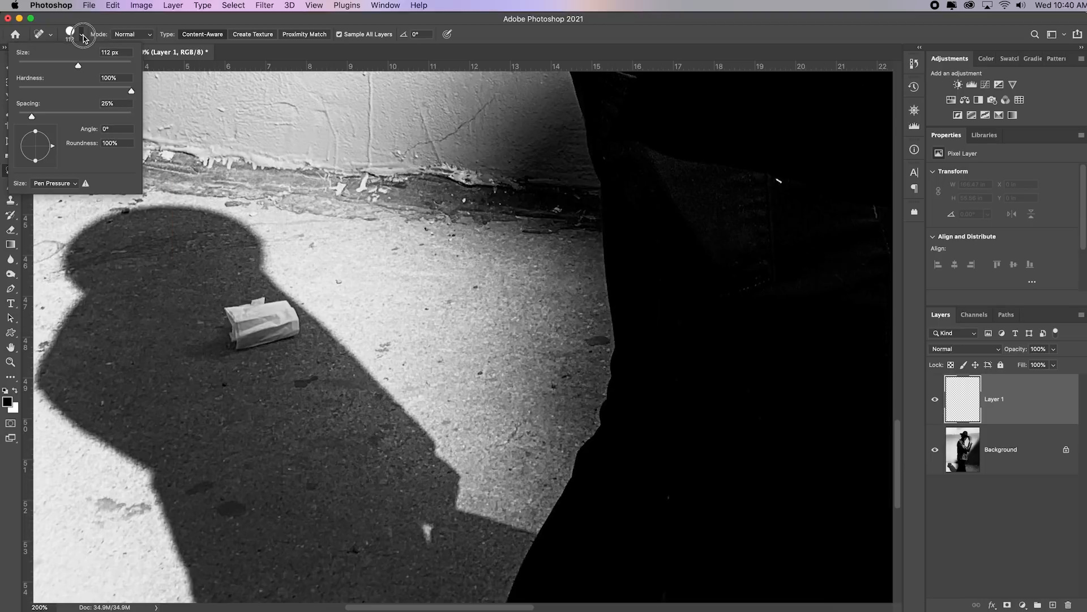
mouse_move(79, 66)
left_mouse_down()
mouse_move(47, 64)
mouse_move(85, 64)
left_mouse_up()
left_click_drag(85, 64, 72, 64)
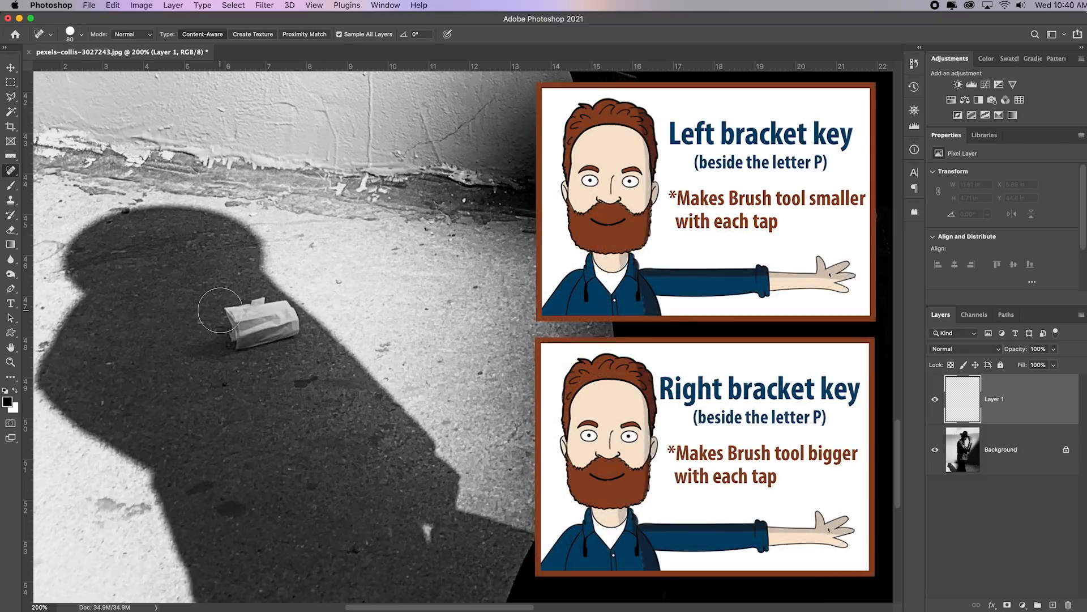
key("bracketleft")
key("bracketleft")
mouse_move(221, 312)
left_mouse_down()
mouse_move(237, 353)
mouse_move(294, 334)
mouse_move(266, 314)
left_mouse_up()
left_click_drag(199, 350, 230, 350)
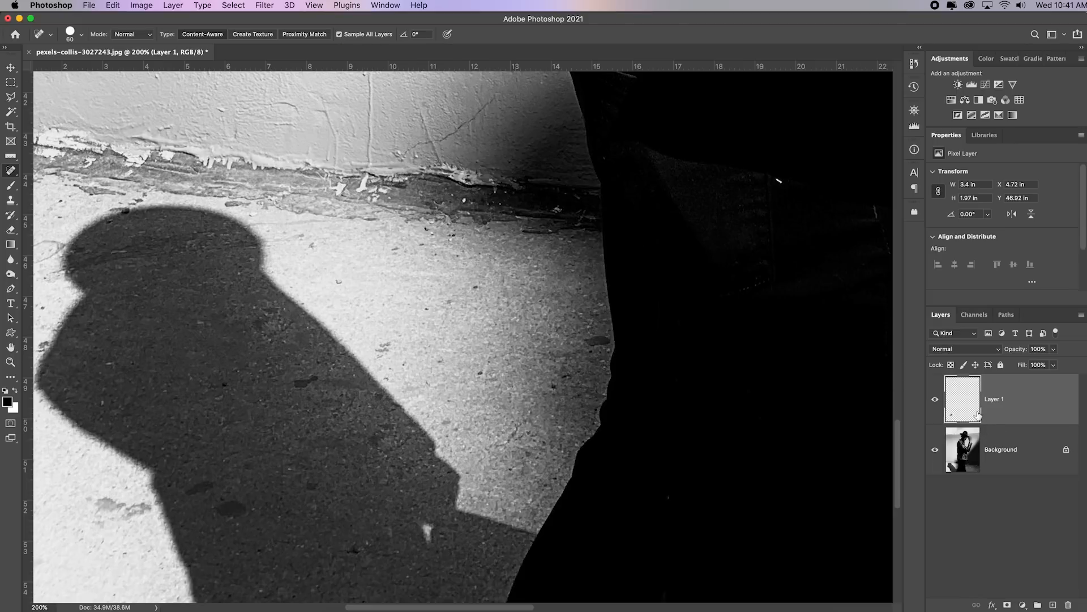
left_click(935, 451)
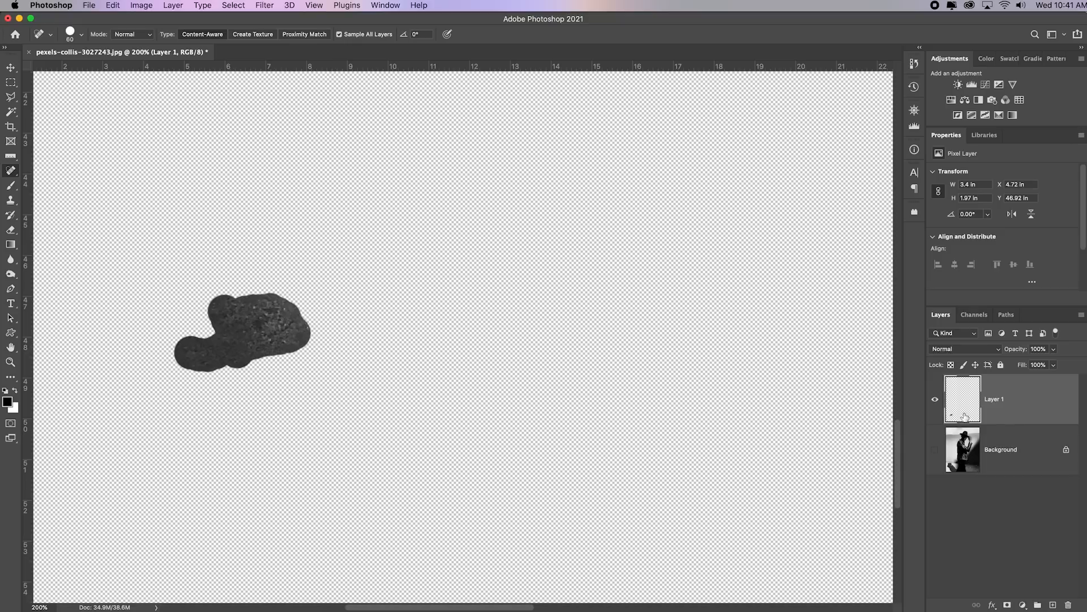
left_click(935, 449)
Heal the remaining small blemishes on the pavement inside the man's shadow
left_click(227, 509)
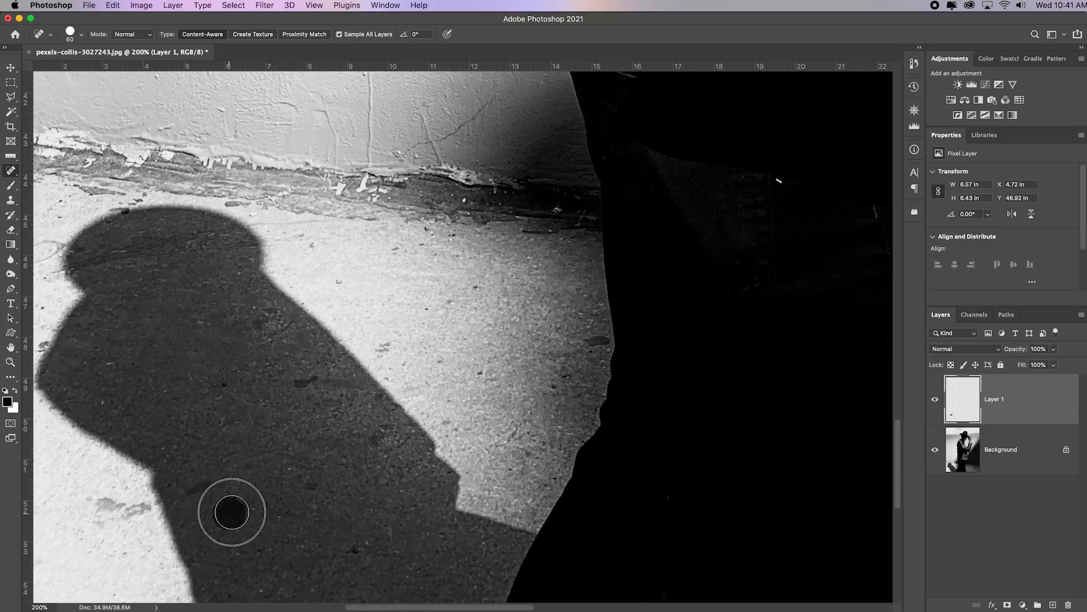
left_click(205, 485)
left_click(293, 388)
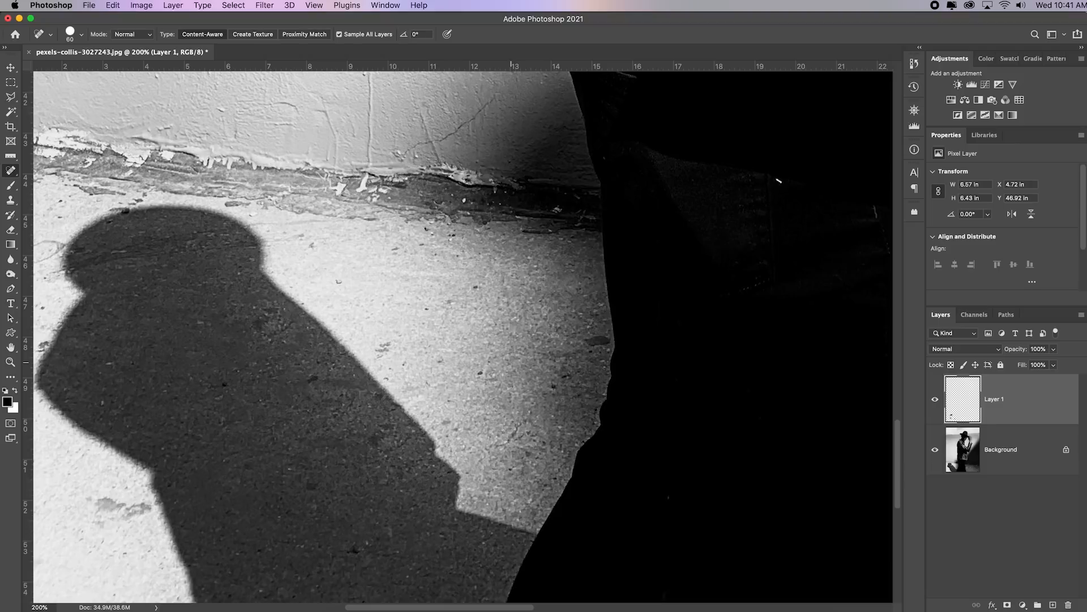
Heal the small white specks on the man's dark trousers and look over the whole portrait for other blemishes
left_click(779, 179)
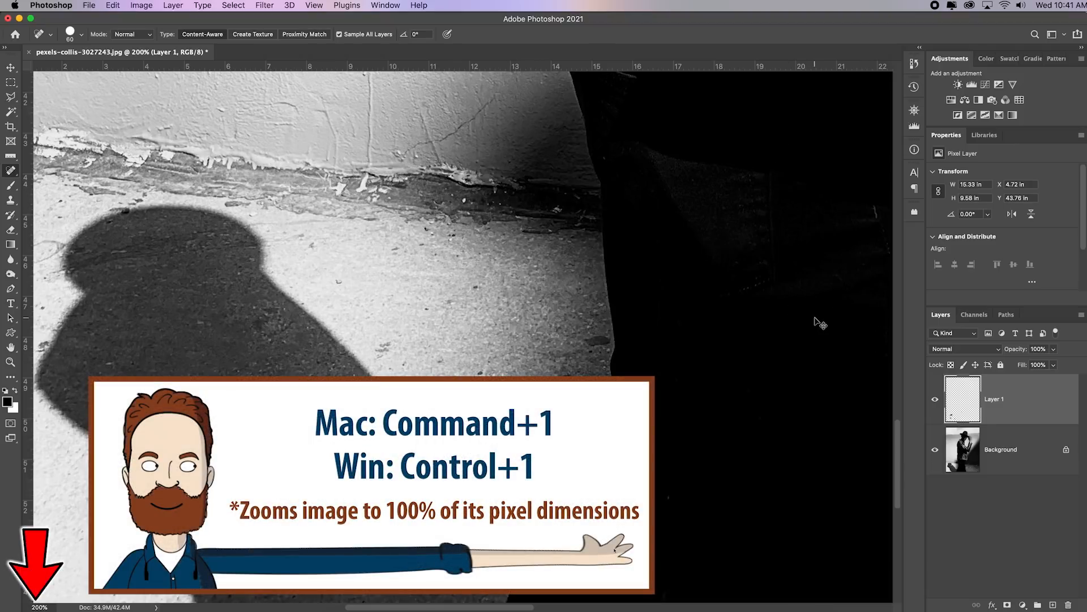
key("super+1")
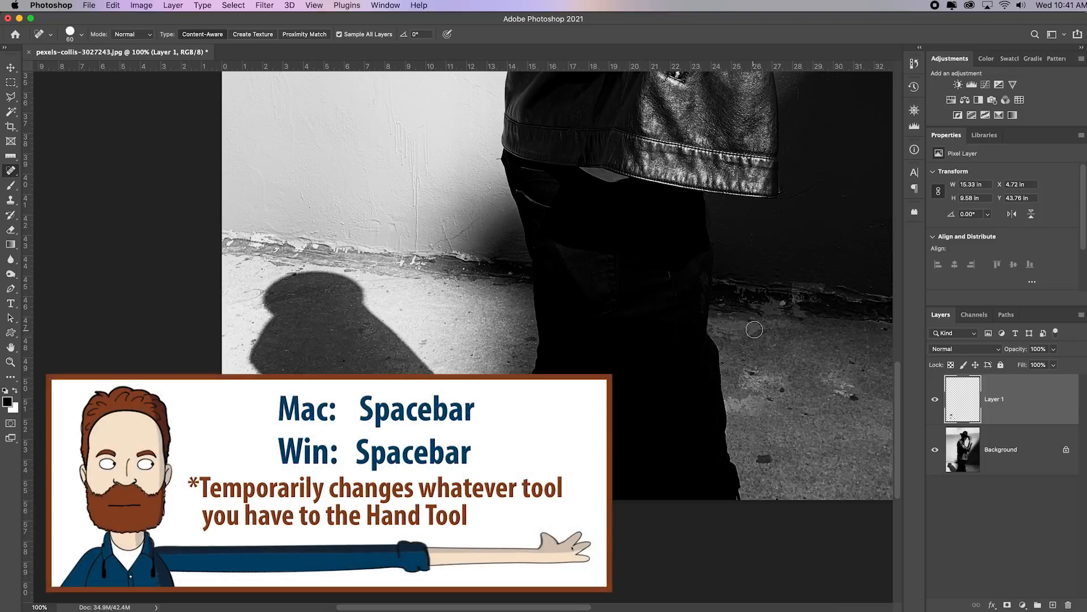
left_click_drag(825, 318, 588, 474)
left_click(438, 441)
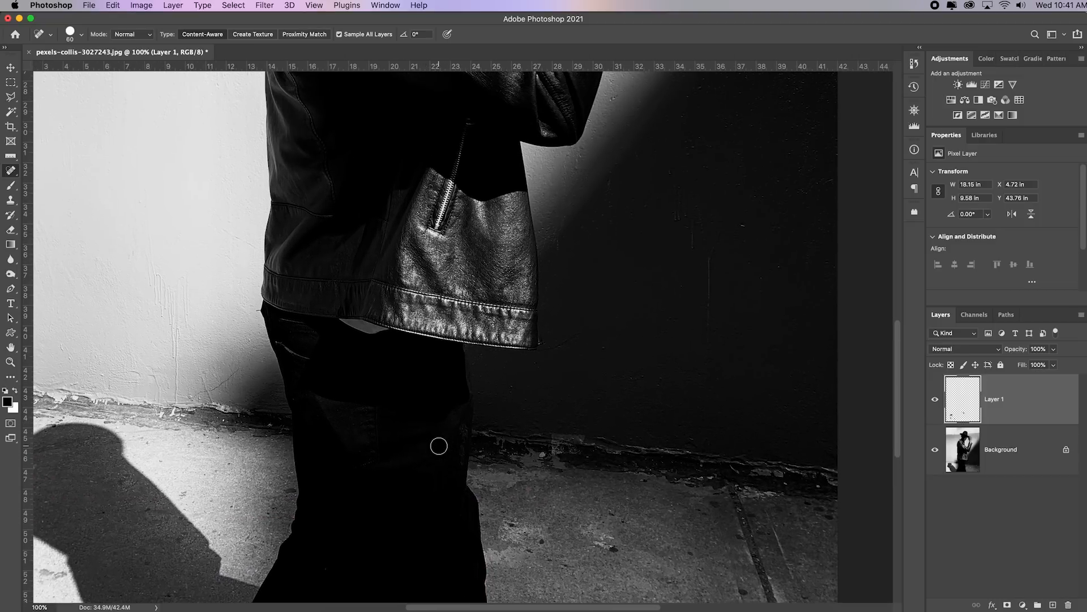
left_click_drag(604, 300, 501, 578)
left_click_drag(297, 255, 493, 525)
left_click_drag(538, 443, 512, 253)
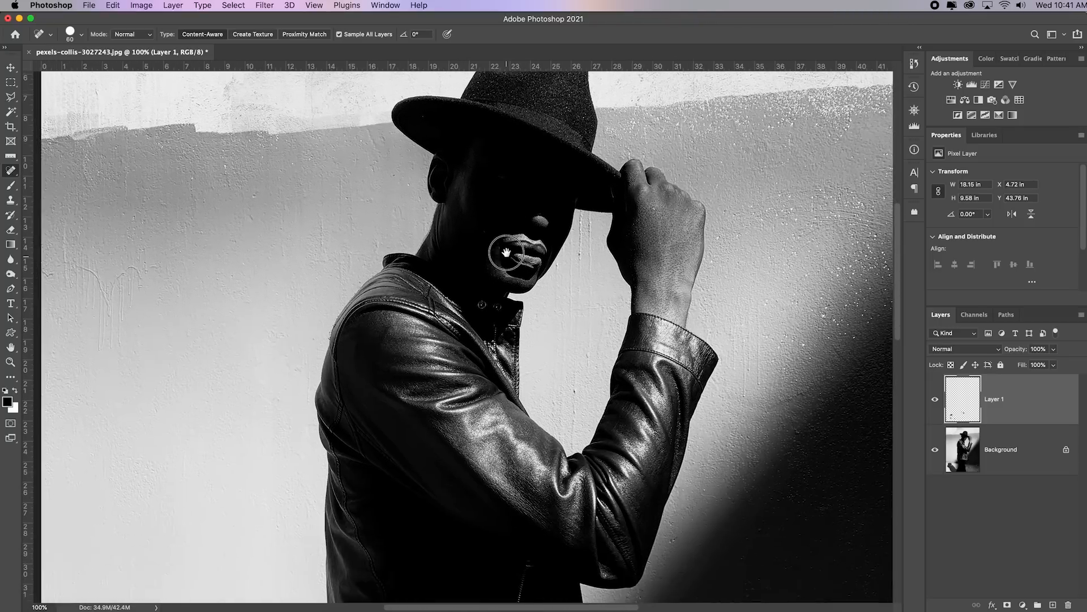
left_click_drag(509, 370, 464, 278)
key("super+0")
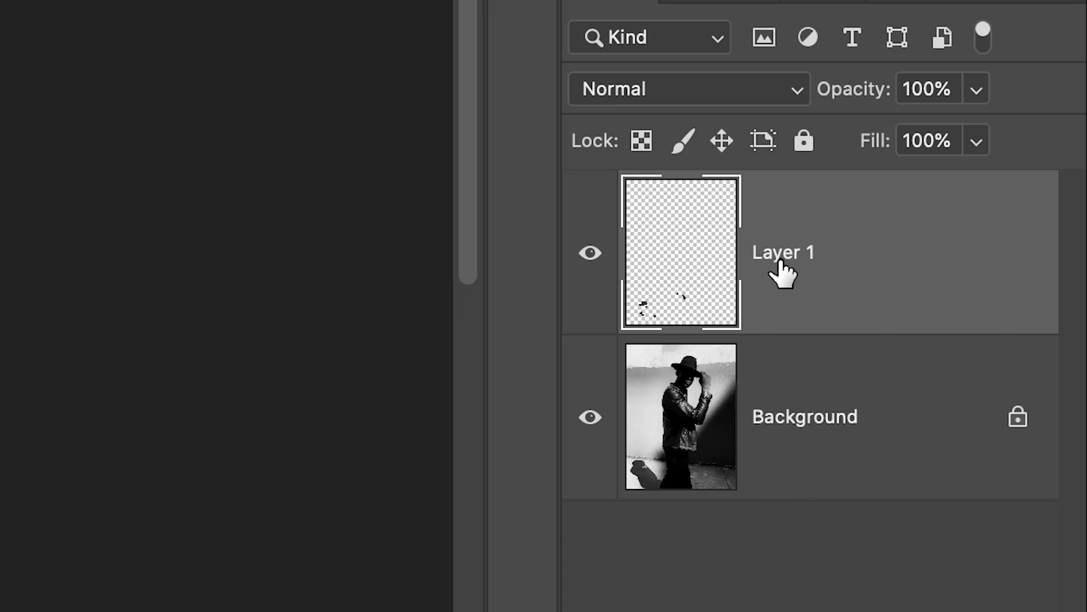
Rename Layer 1 to Retouch
double_click(782, 264)
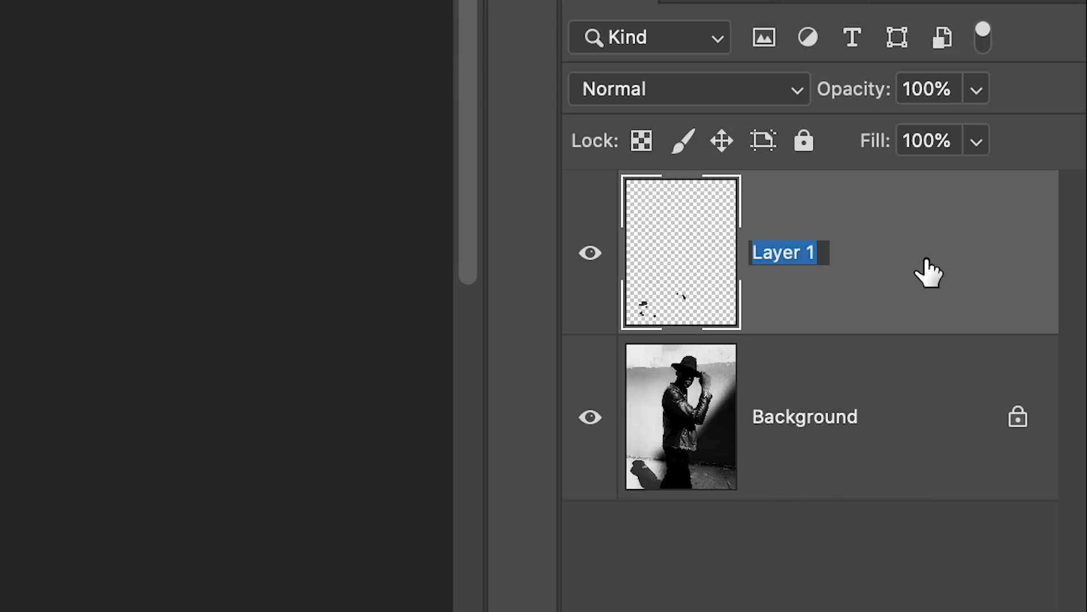
type("Retouch")
key("Return")
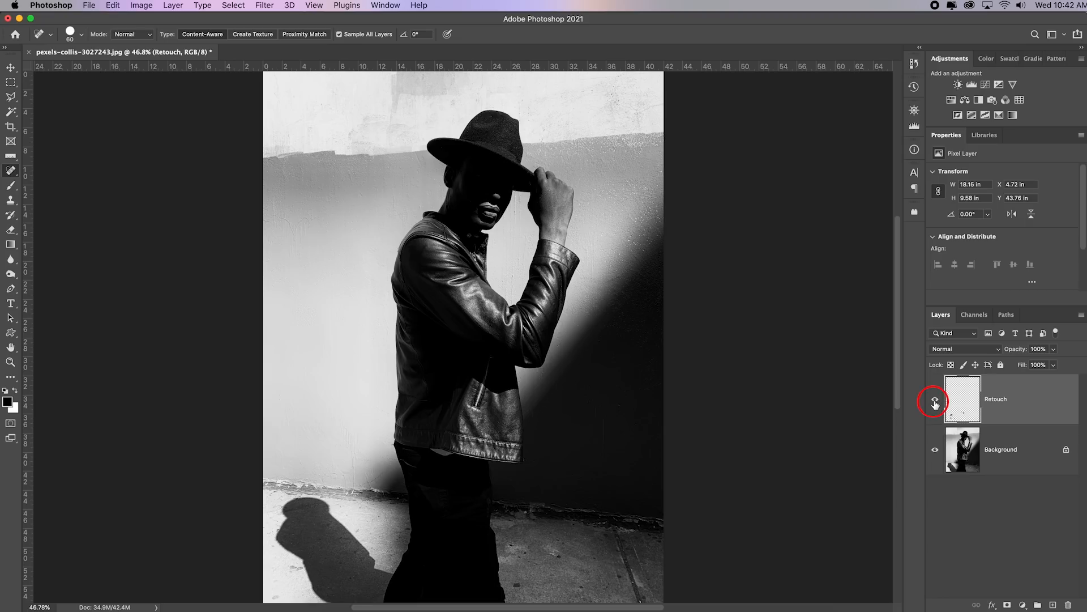
Compare the portrait before and after healing by repeatedly hiding and showing the Retouch layer
left_click(935, 401)
left_click(935, 402)
left_click(935, 402)
left_click(934, 403)
left_click(935, 403)
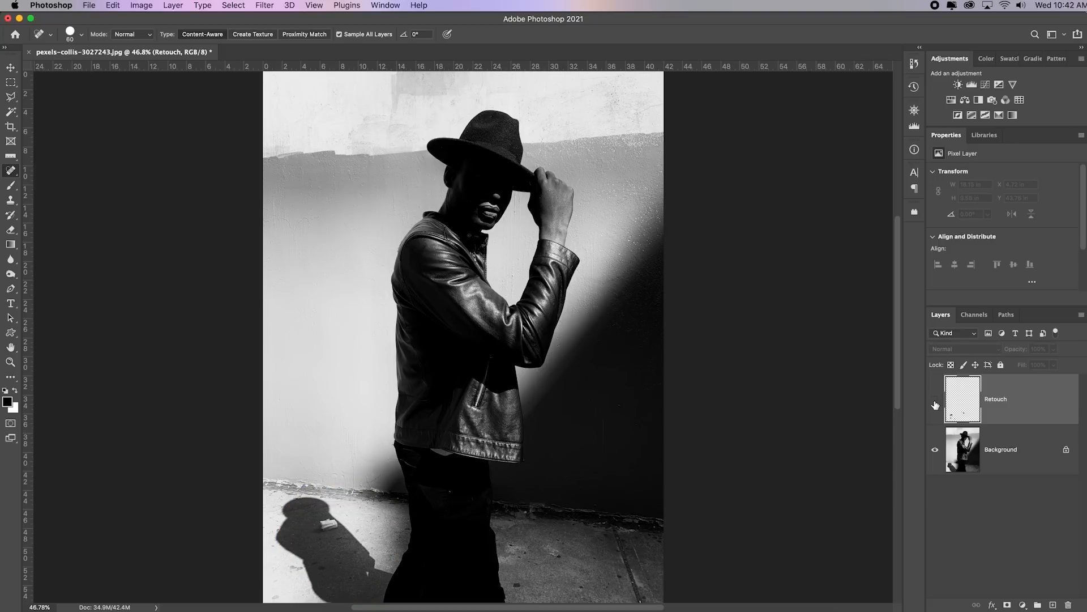
left_click(935, 403)
left_click(935, 404)
left_click(934, 404)
left_click(935, 403)
left_click(935, 404)
left_click(935, 404)
left_click(935, 403)
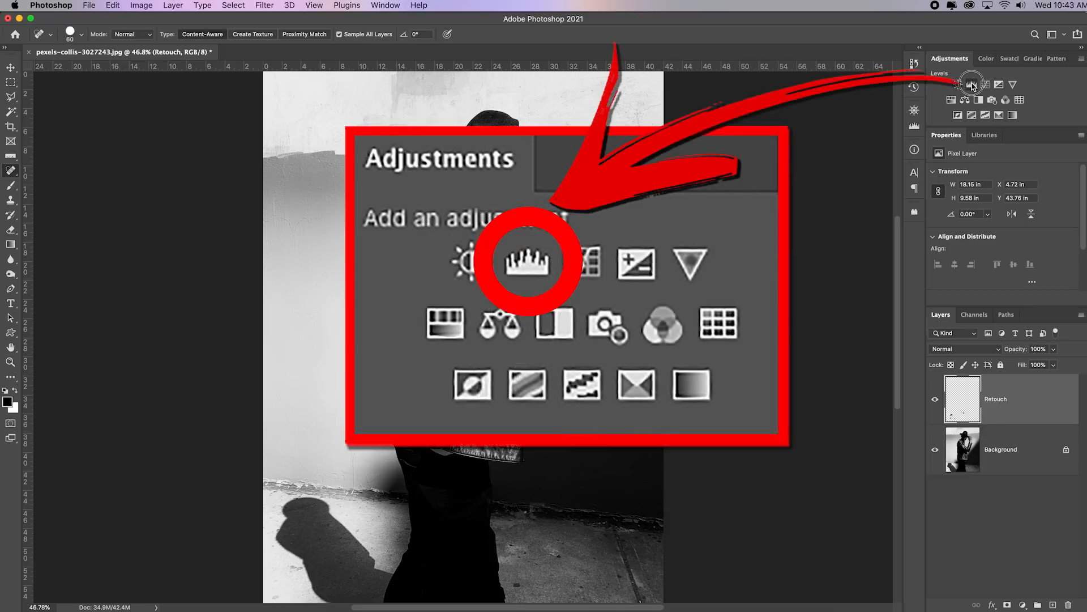
Add a Levels adjustment above the Retouch layer with midtones 0.85 and white input 243, and compare the image with and without it
left_click(972, 85)
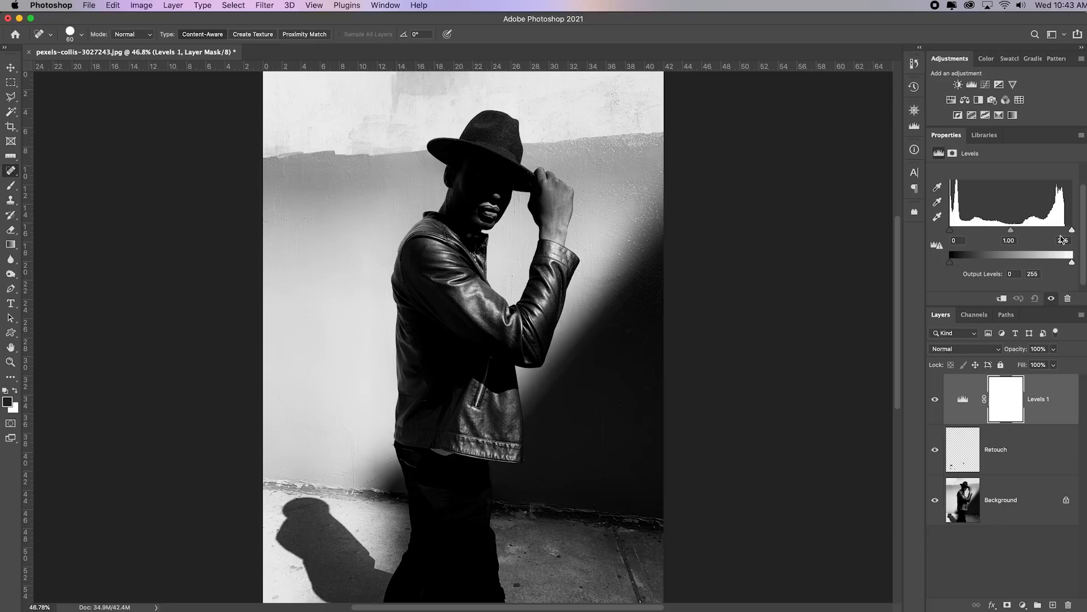
left_click_drag(1072, 232, 1014, 231)
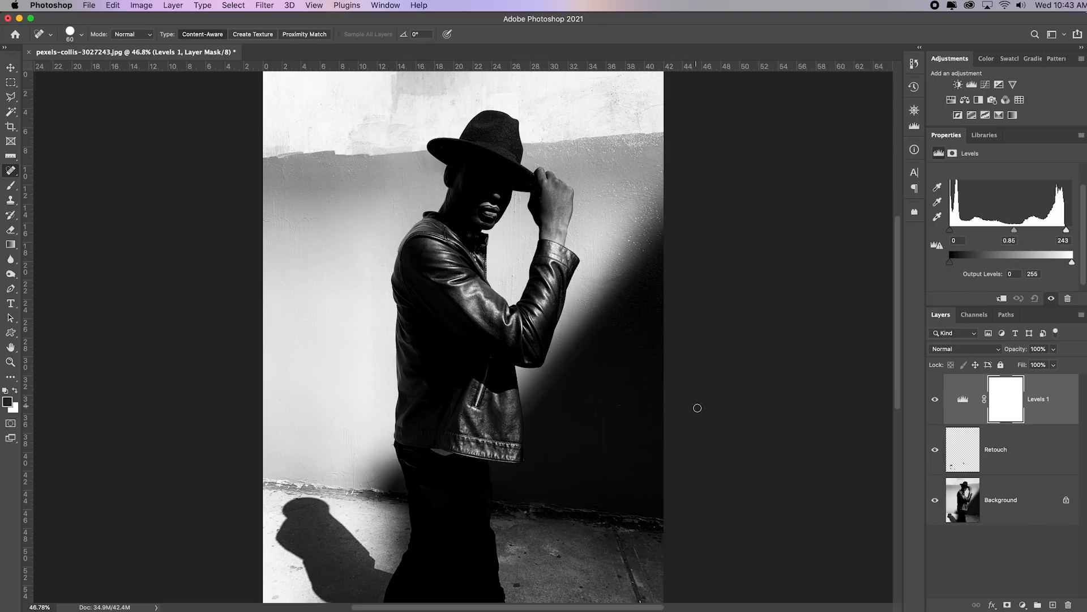
left_click(936, 399)
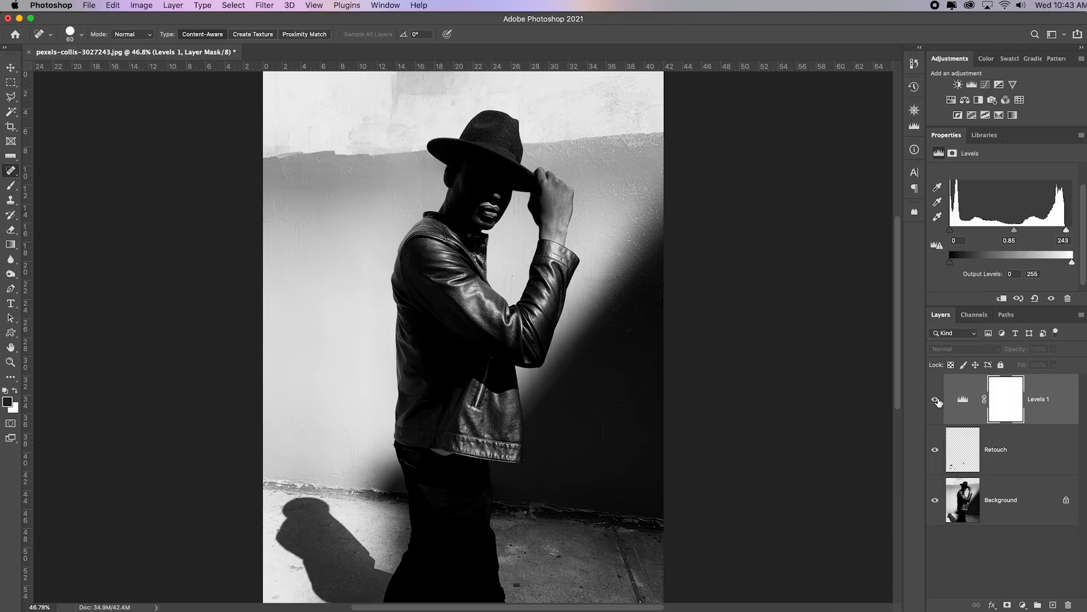
left_click(936, 400)
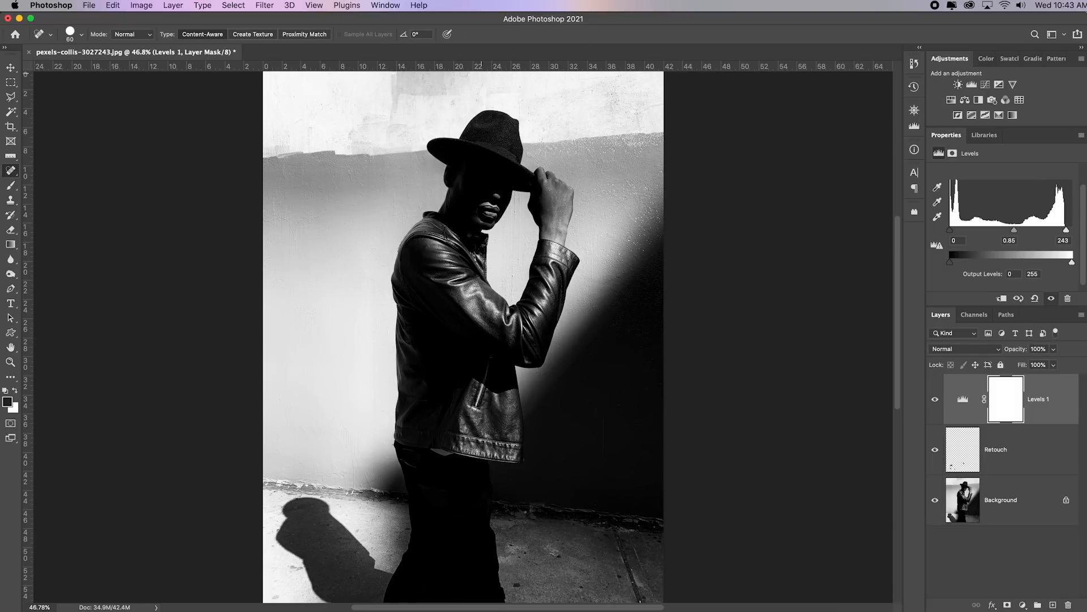
Lower the Levels white output to 230 and compare the portrait with and without the adjustment
left_click_drag(1074, 266, 1062, 268)
left_click(936, 401)
left_click(935, 401)
left_click(935, 400)
left_click(936, 400)
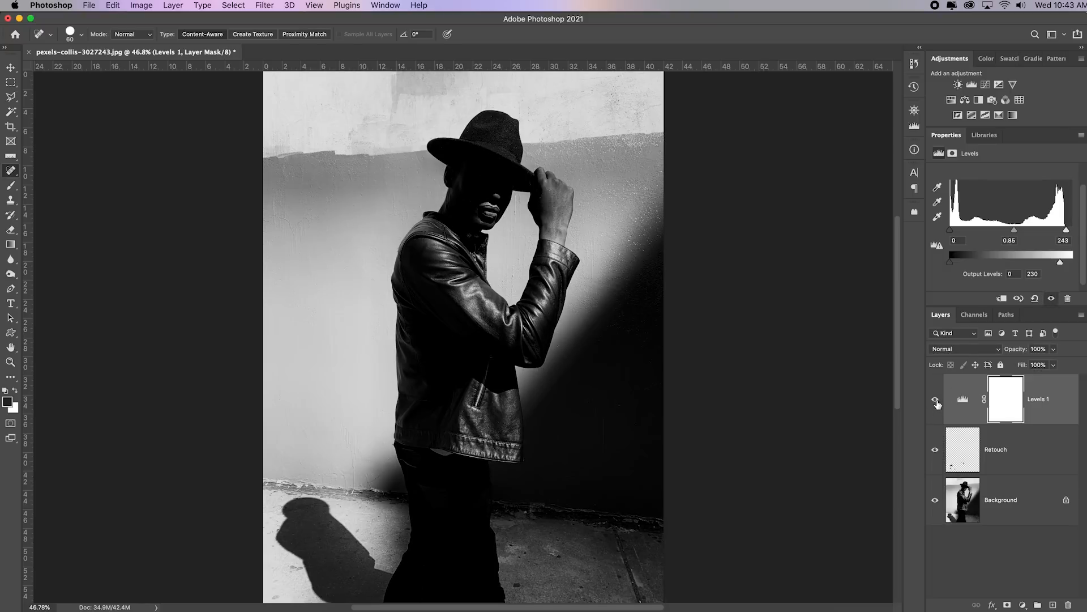
left_click(936, 400)
left_click(936, 400)
left_click(936, 451)
Open the Save As dialog for the layered portrait
left_click(88, 6)
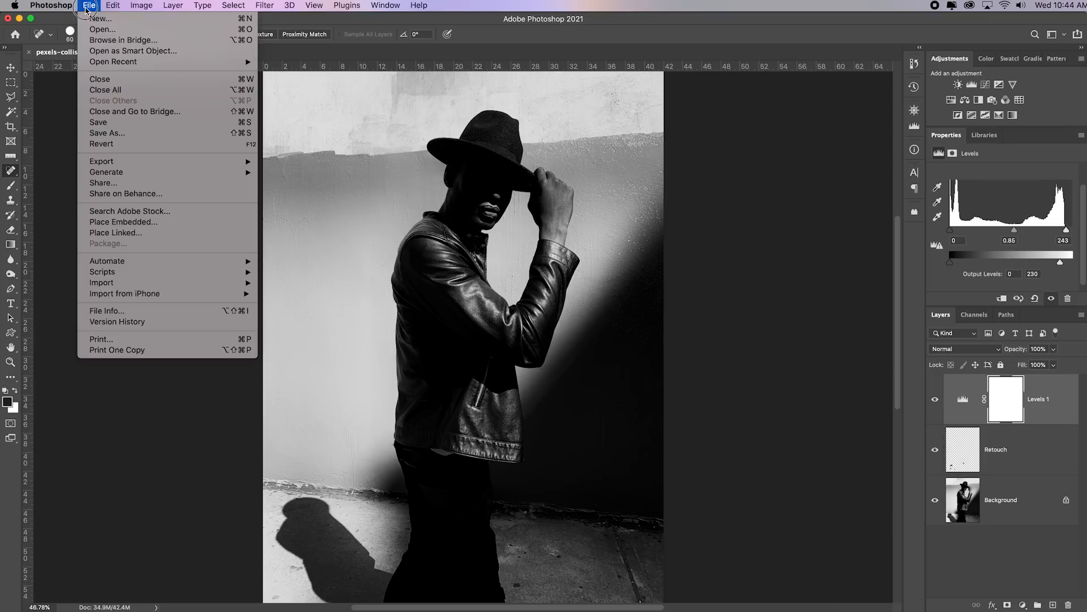
left_click(107, 132)
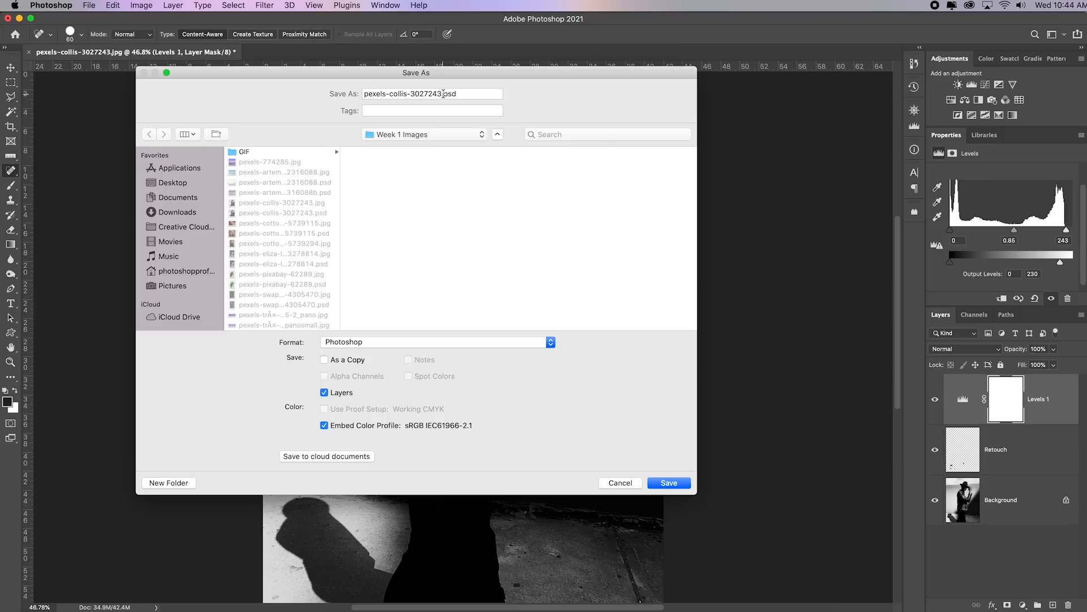
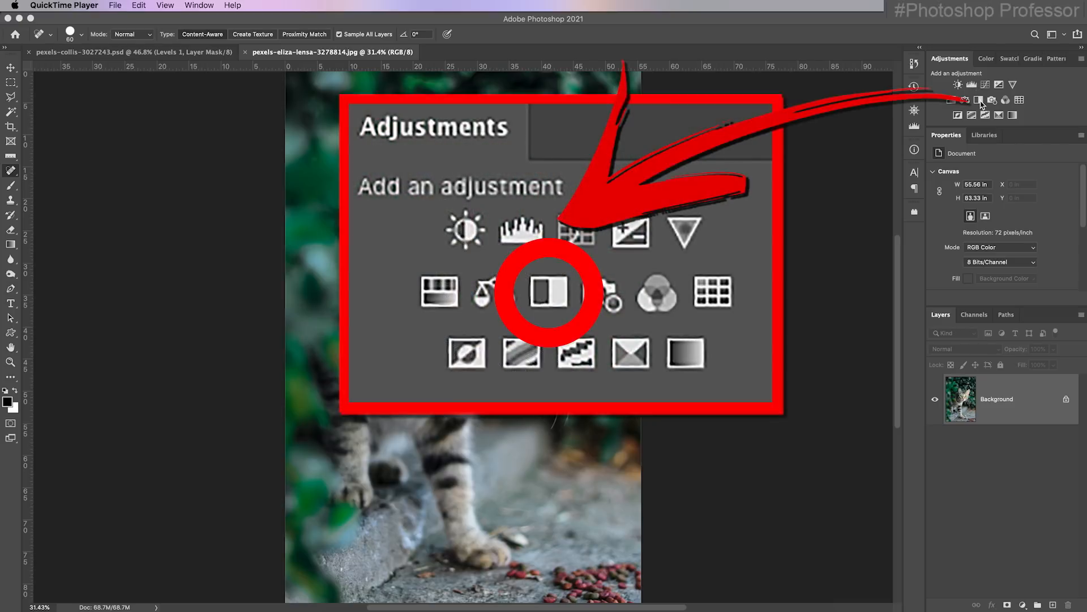
Add a Black & White adjustment layer above the cat photo and compare the image with and without it
left_click(979, 100)
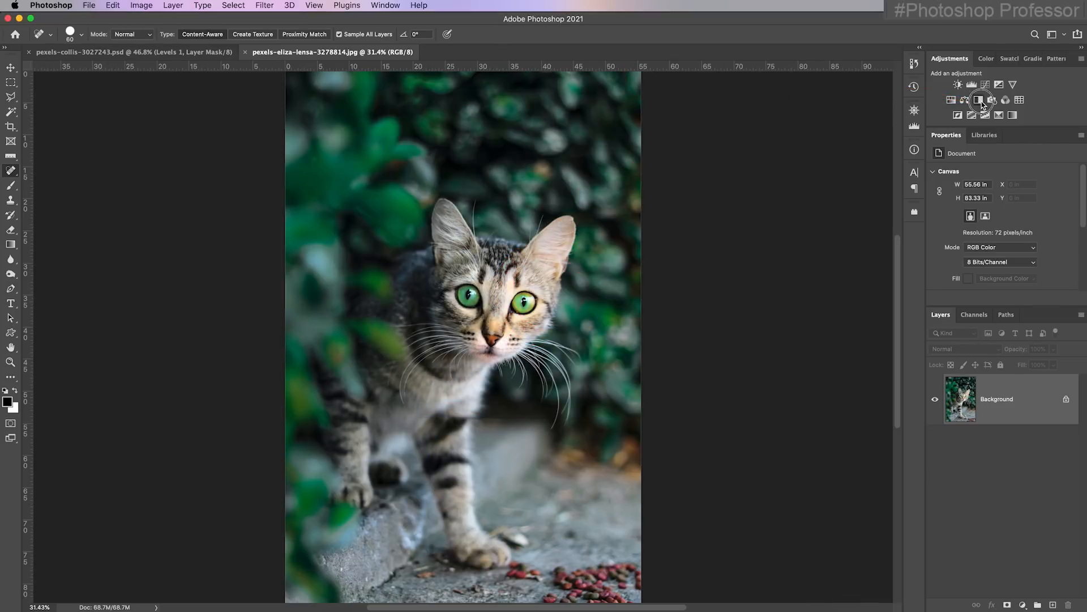
left_click(935, 401)
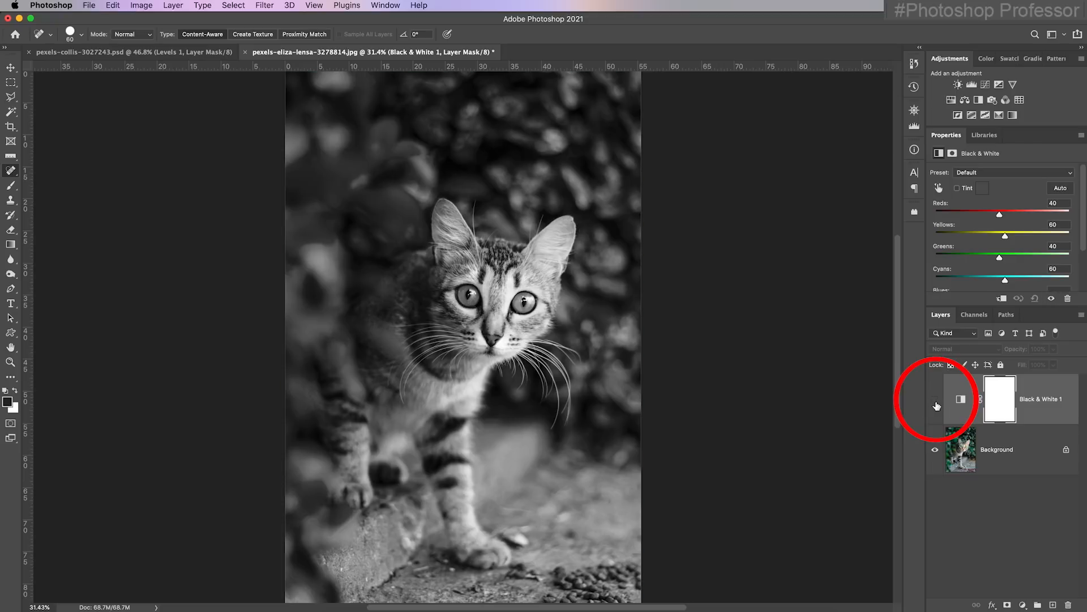
left_click(937, 402)
left_click(935, 402)
left_click(936, 402)
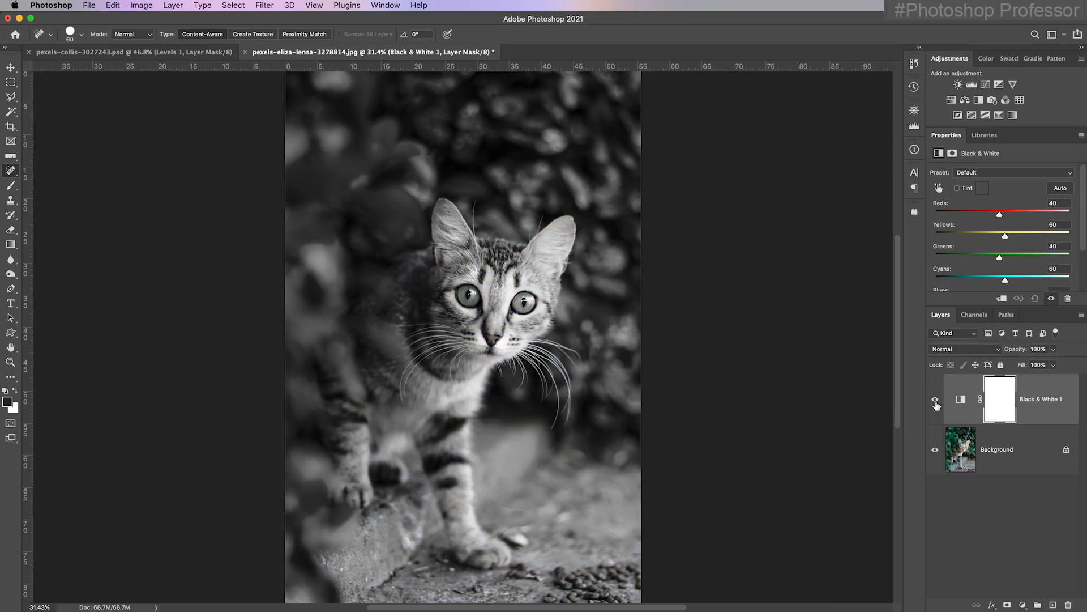
left_click(936, 403)
left_click(936, 402)
left_click(936, 403)
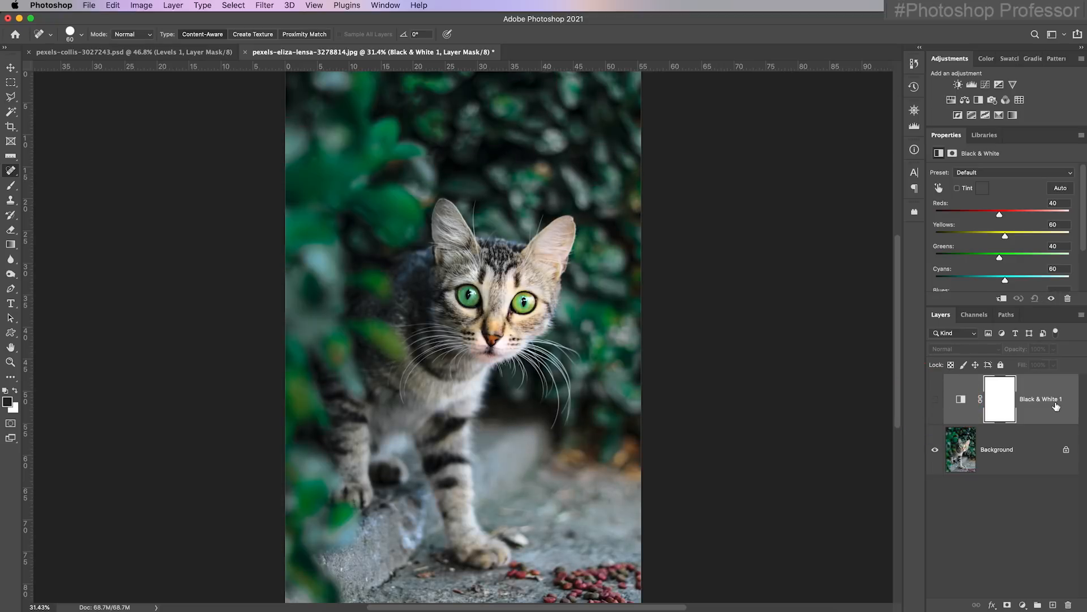
left_click(936, 404)
left_click(937, 404)
left_click(936, 404)
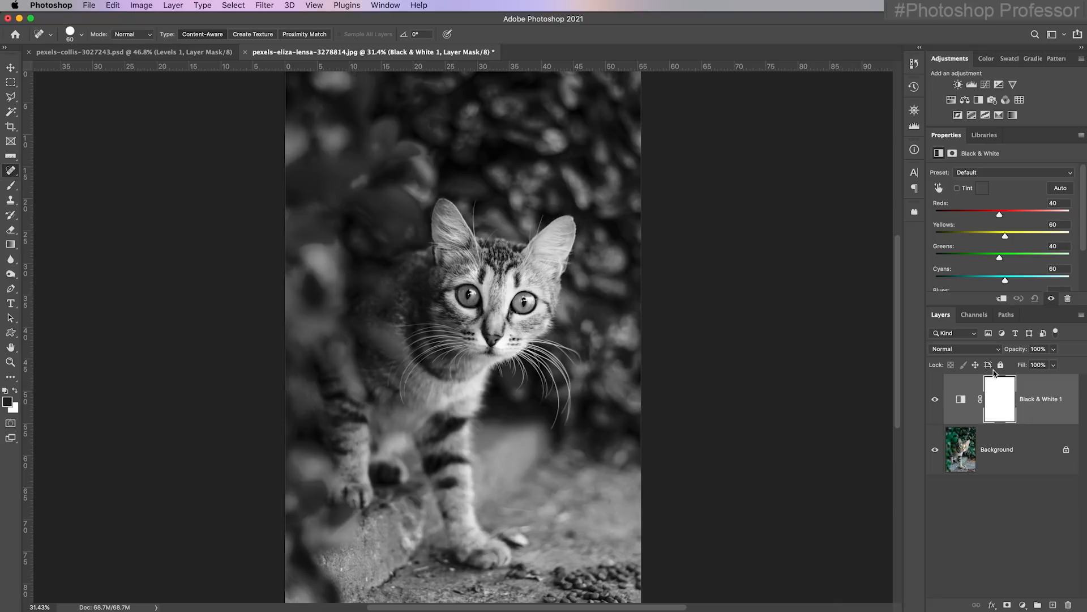
Switch to the Brush tool and reduce the brush size to 600 px
left_click(11, 186)
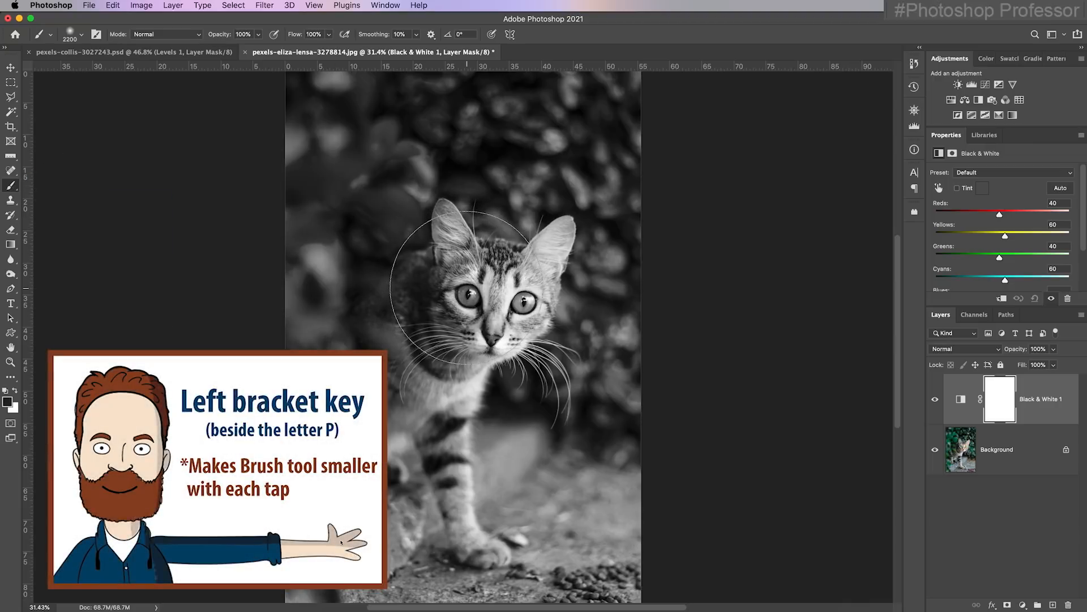
key("bracketleft")
key("bracketleft")
key("bracketleft")
key("bracketleft")
key("bracketleft")
key("bracketleft")
key("bracketleft")
key("bracketleft")
key("bracketleft")
key("bracketleft")
key("bracketleft")
key("bracketleft")
key("bracketleft")
key("bracketleft")
key("bracketleft")
key("bracketleft")
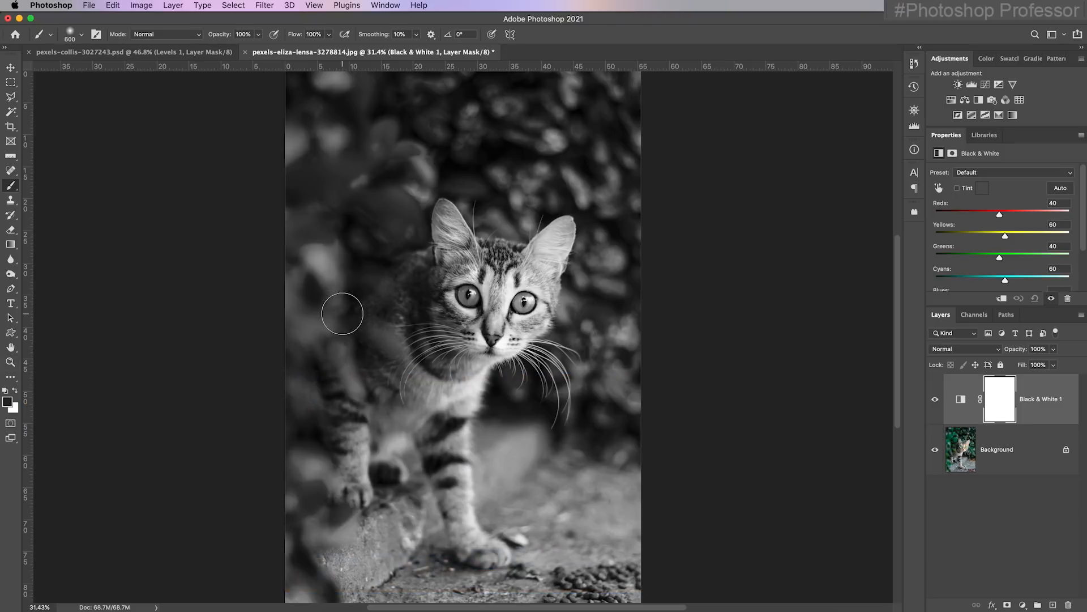
Reset the foreground and background colors to their defaults and swap them until black is the foreground color
key("super+space")
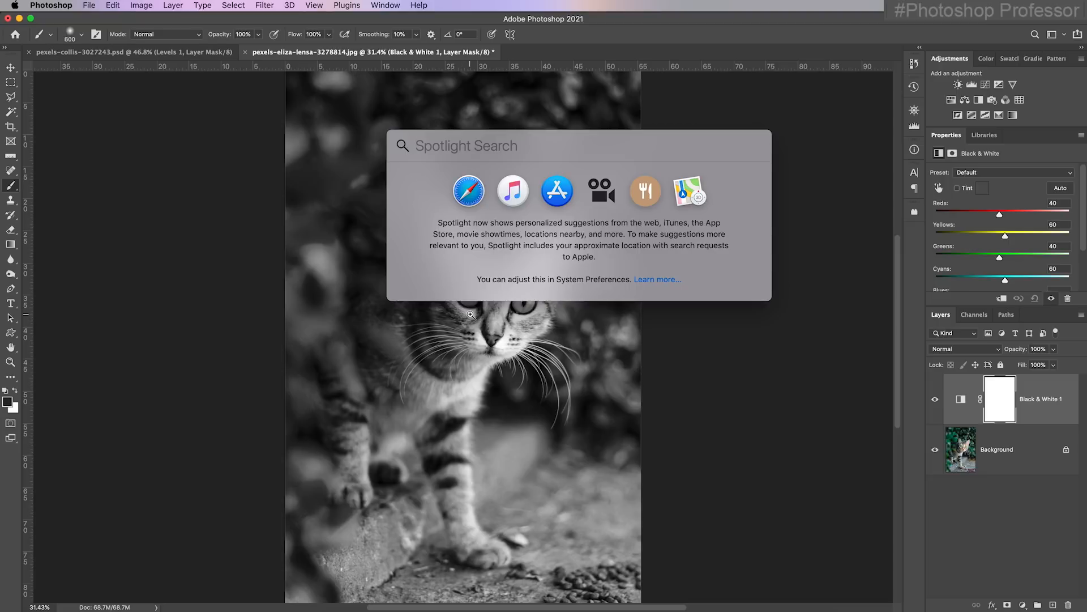
left_click(478, 321, "super")
left_click(478, 319, "super")
left_click(474, 308, "super")
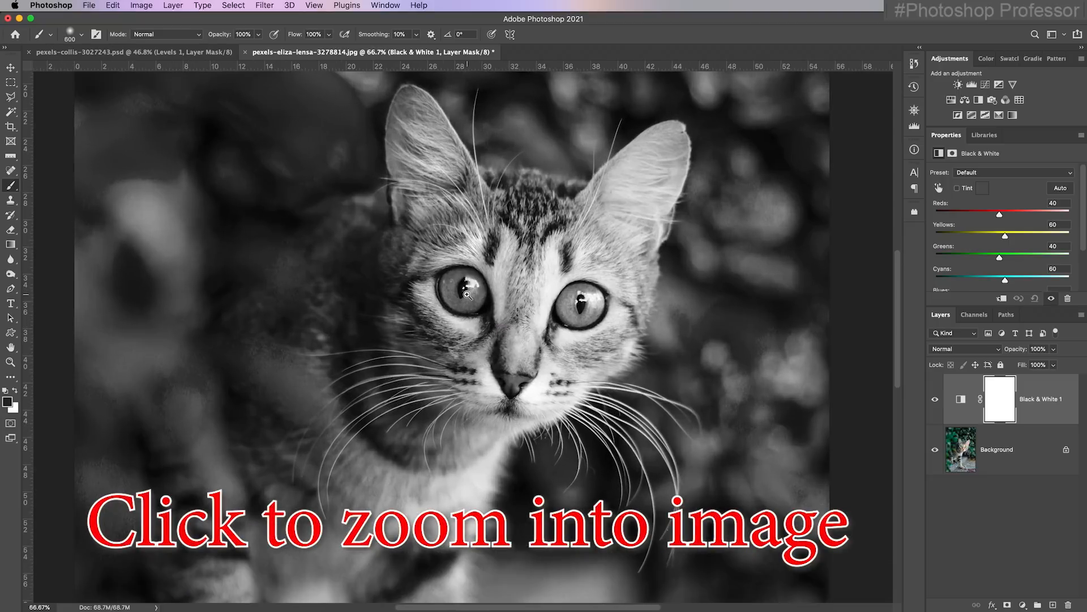
left_click(465, 291, "super")
left_click(464, 289, "super")
left_click(466, 289, "super")
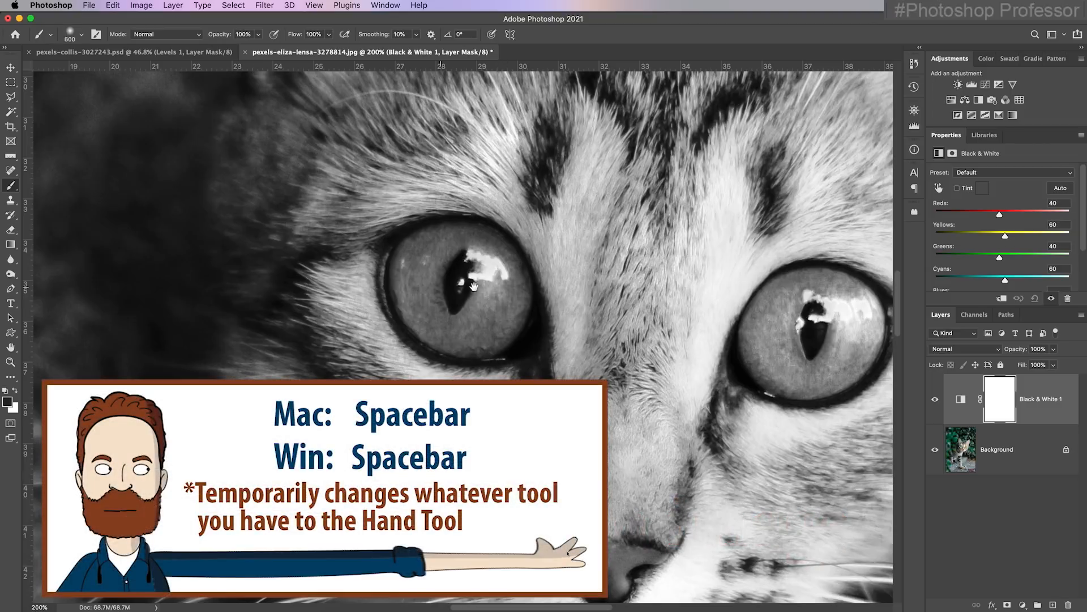
left_click_drag(614, 279, 428, 298)
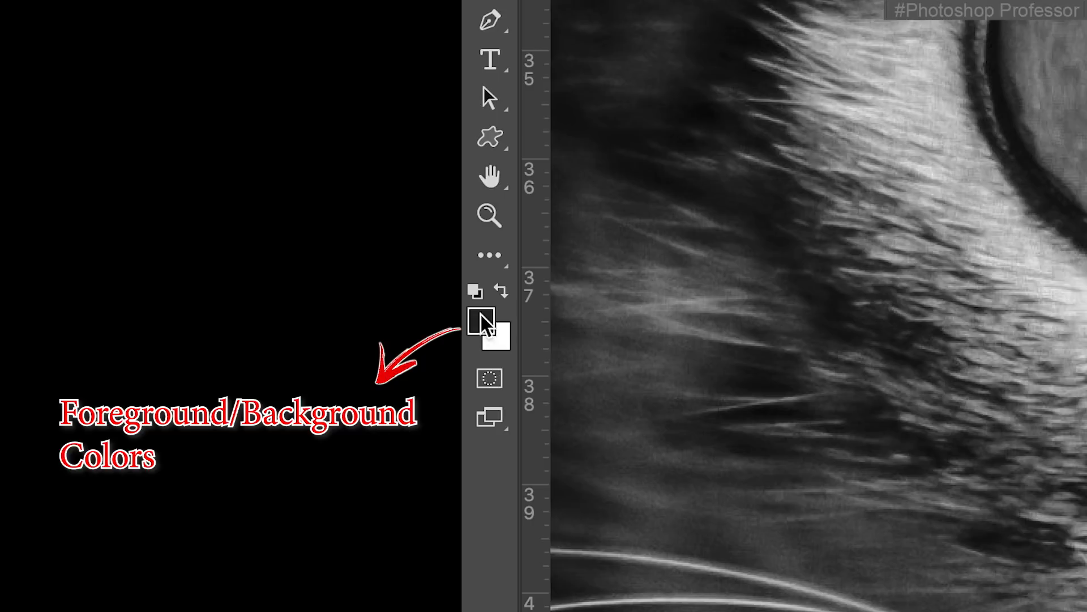
left_click(7, 390)
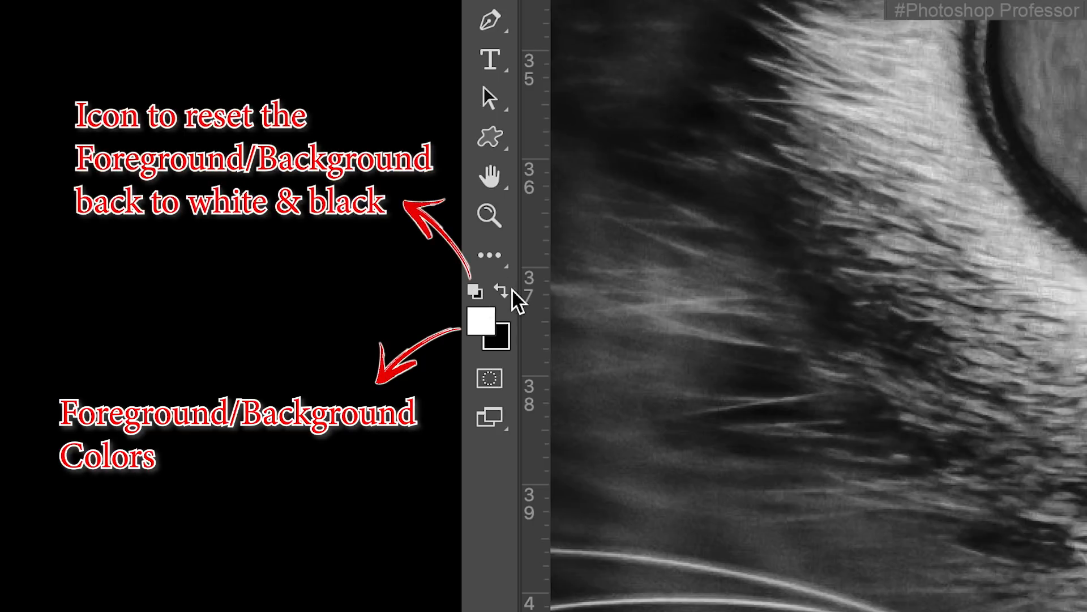
left_click(501, 291)
left_click(502, 293)
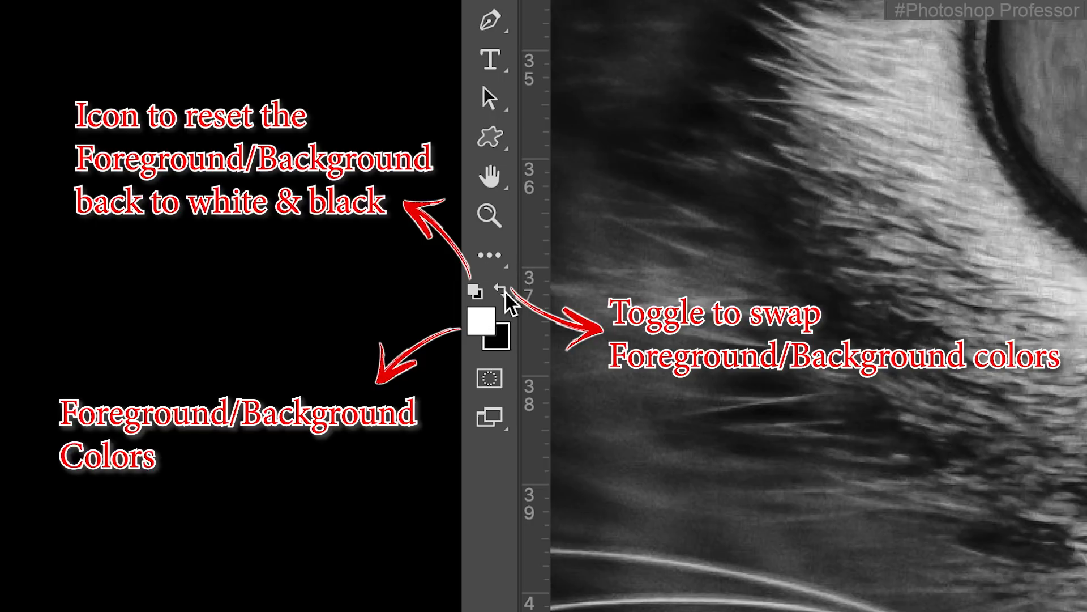
left_click(503, 293)
left_click(502, 293)
left_click(503, 293)
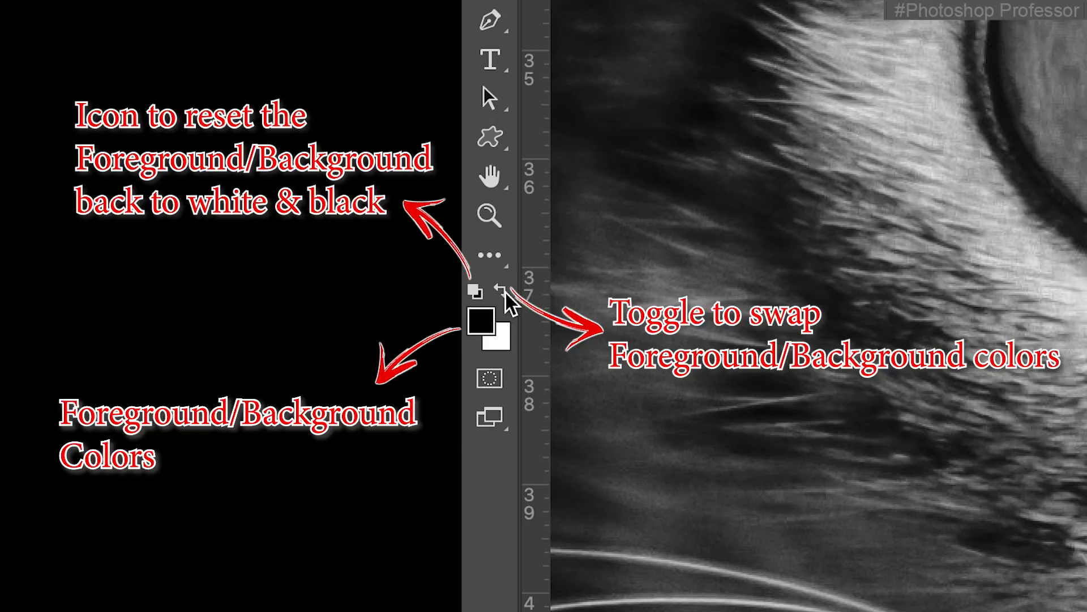
left_click(506, 292)
left_click(506, 293)
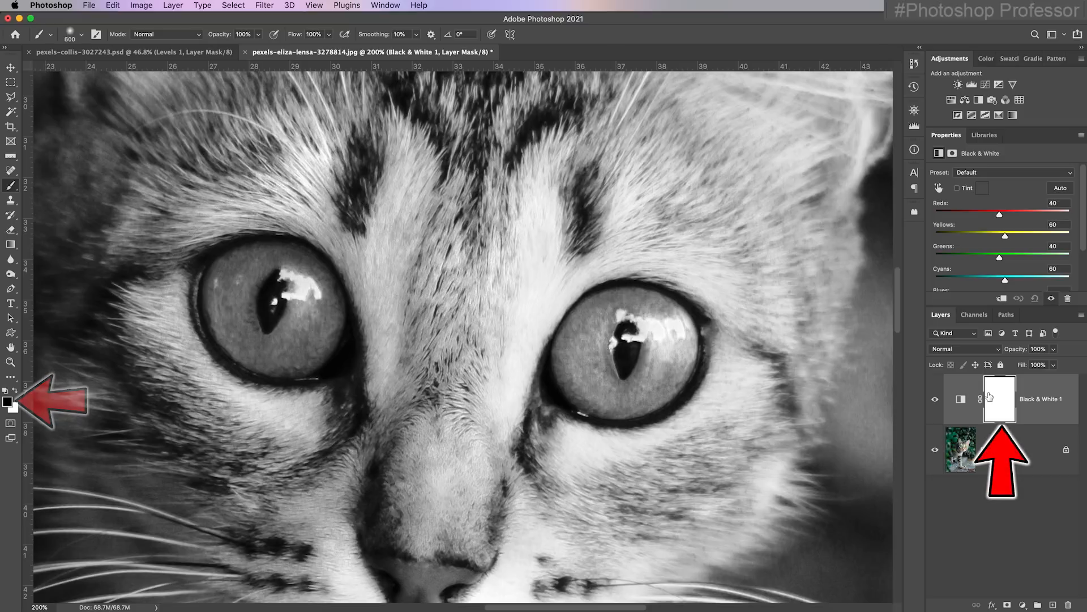
Reduce the brush to 100 px and paint black on the Black & White mask over the cat's left-hand eye to restore its color
key("bracketleft")
key("bracketleft")
key("bracketleft")
key("bracketleft")
key("bracketleft")
key("bracketleft")
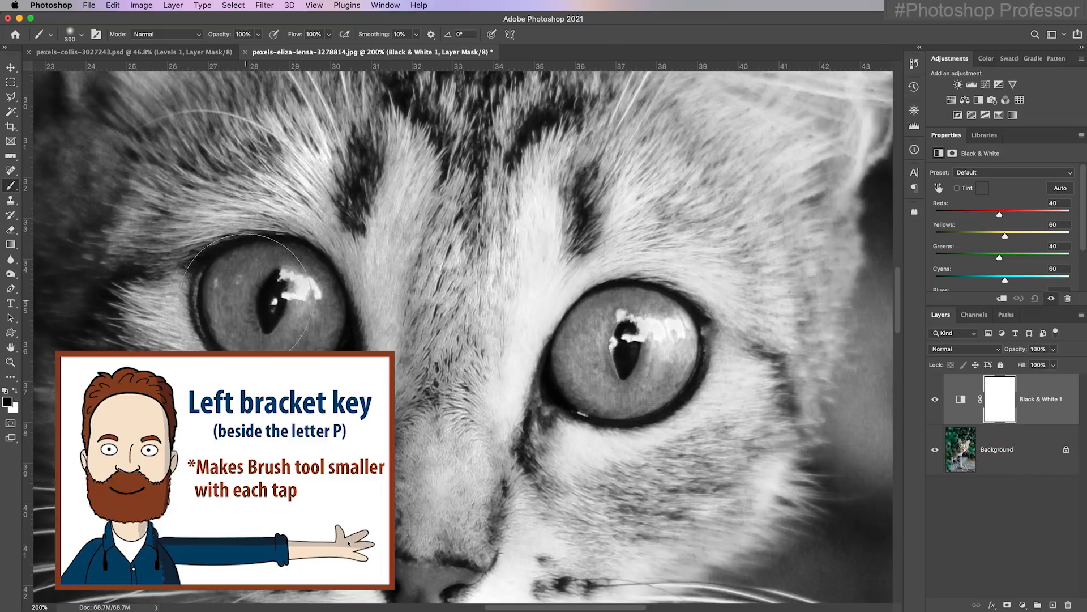
key("bracketleft")
key("bracketleft")
key("bracketleft")
left_click(231, 272)
mouse_move(231, 272)
left_mouse_down()
mouse_move(222, 320)
mouse_move(272, 358)
mouse_move(316, 336)
mouse_move(308, 272)
left_mouse_up()
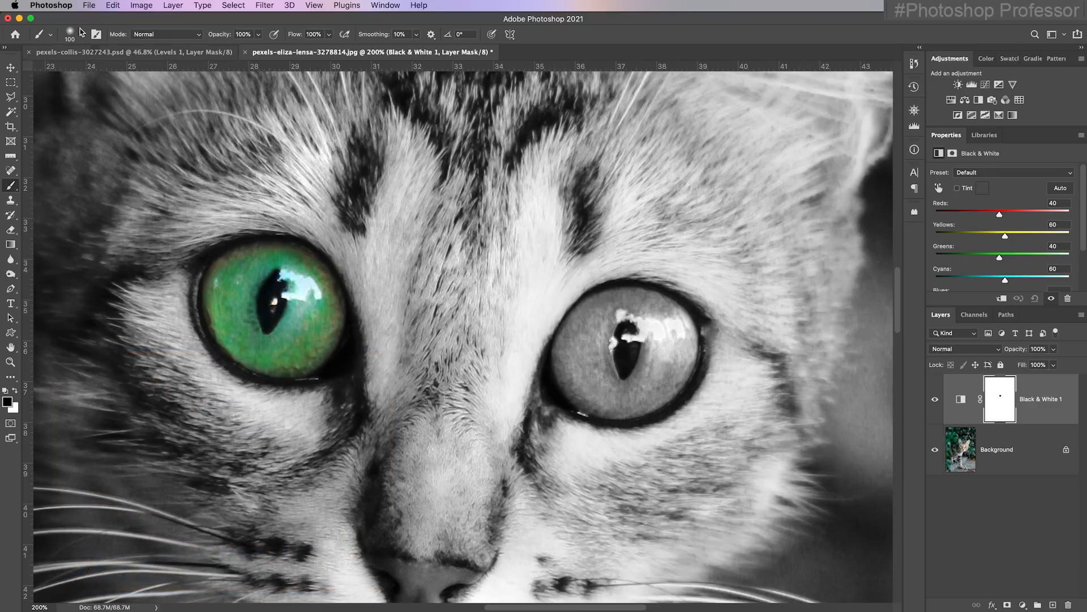
Try restoring the other eye's color on the mask with the brush hardness set to 100%
left_click(81, 34)
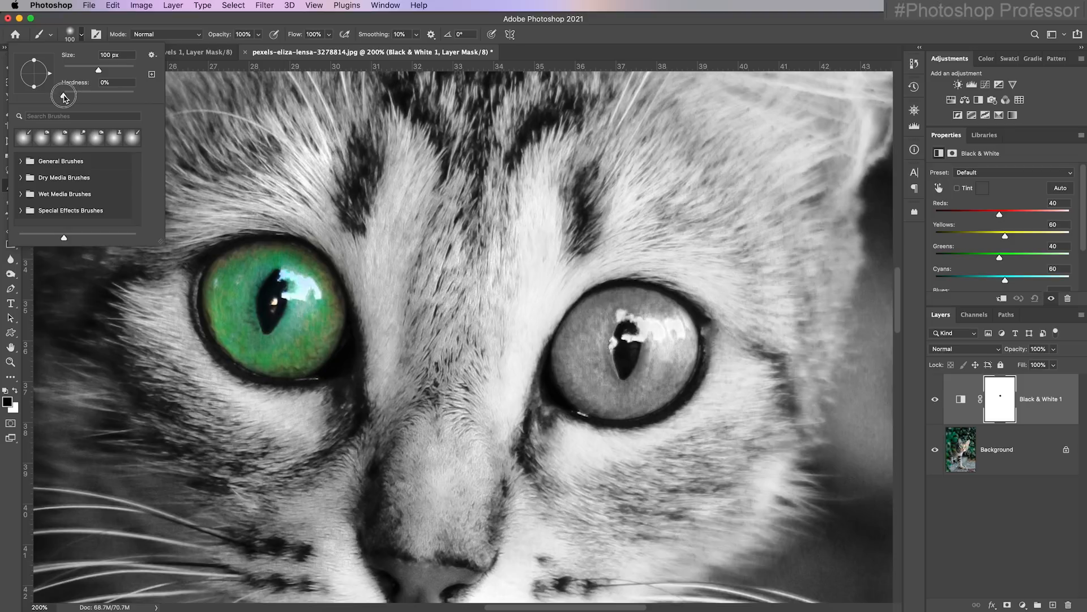
left_click_drag(63, 96, 138, 96)
key("Return")
mouse_move(604, 312)
left_mouse_down()
mouse_move(577, 380)
mouse_move(613, 398)
mouse_move(649, 394)
mouse_move(674, 361)
mouse_move(670, 332)
mouse_move(614, 313)
mouse_move(657, 316)
mouse_move(621, 307)
mouse_move(643, 298)
mouse_move(598, 300)
left_mouse_up()
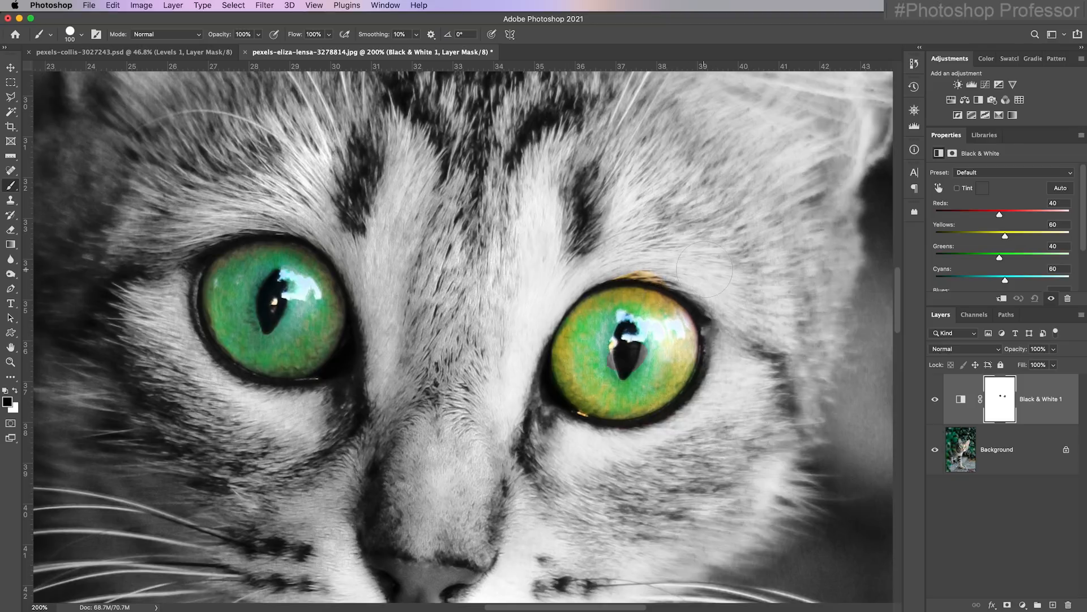
key("super+z")
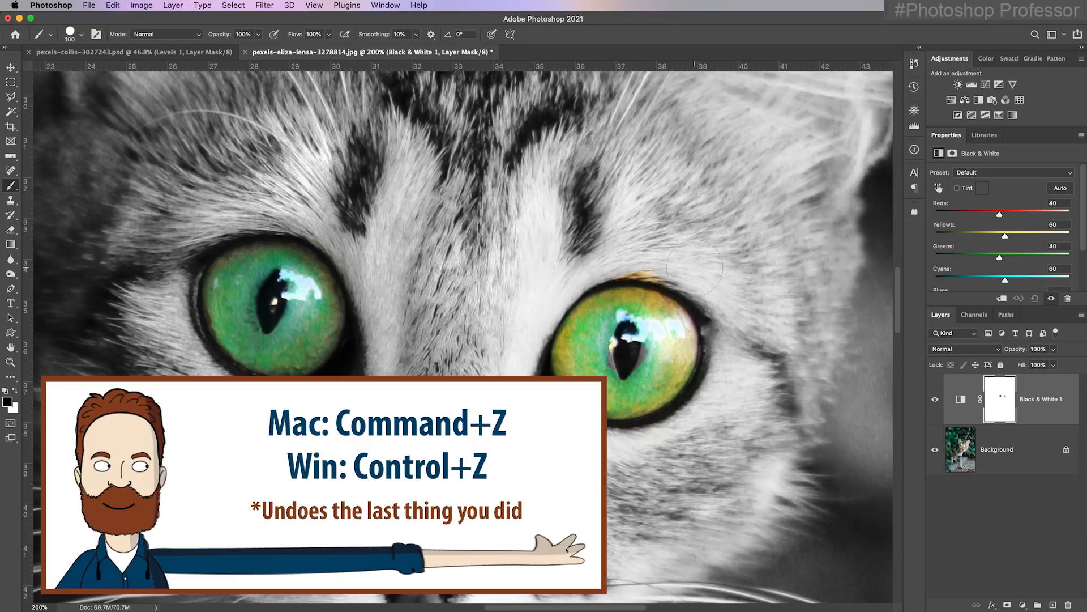
key("super+z")
Set the brush hardness to 0% and paint black on the mask over the right-hand eye
left_click(81, 34)
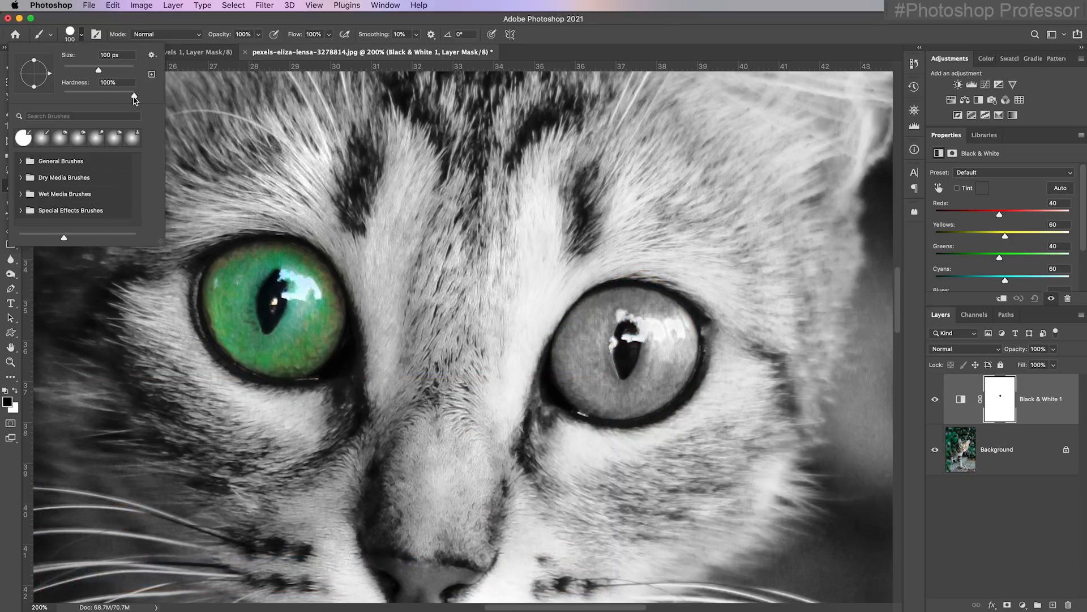
left_click_drag(135, 98, 64, 97)
mouse_move(623, 317)
left_mouse_down()
mouse_move(583, 311)
mouse_move(570, 340)
mouse_move(576, 379)
mouse_move(618, 422)
mouse_move(674, 360)
mouse_move(636, 326)
mouse_move(657, 290)
left_mouse_up()
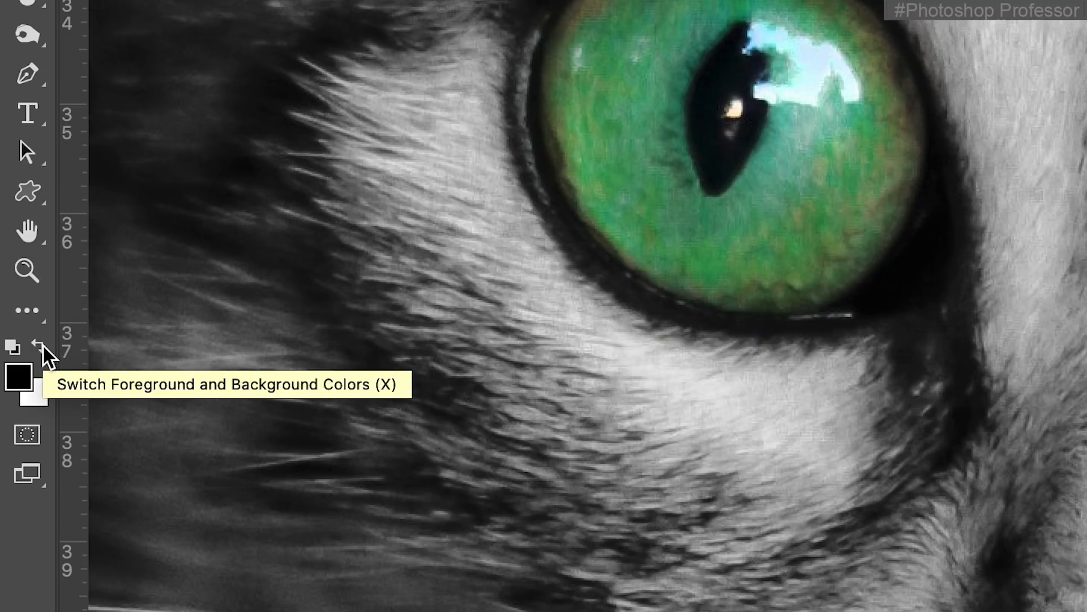
Alternate between white and black on the mask to remove color spill around the eyes, ending with black as the foreground color
left_click(39, 346)
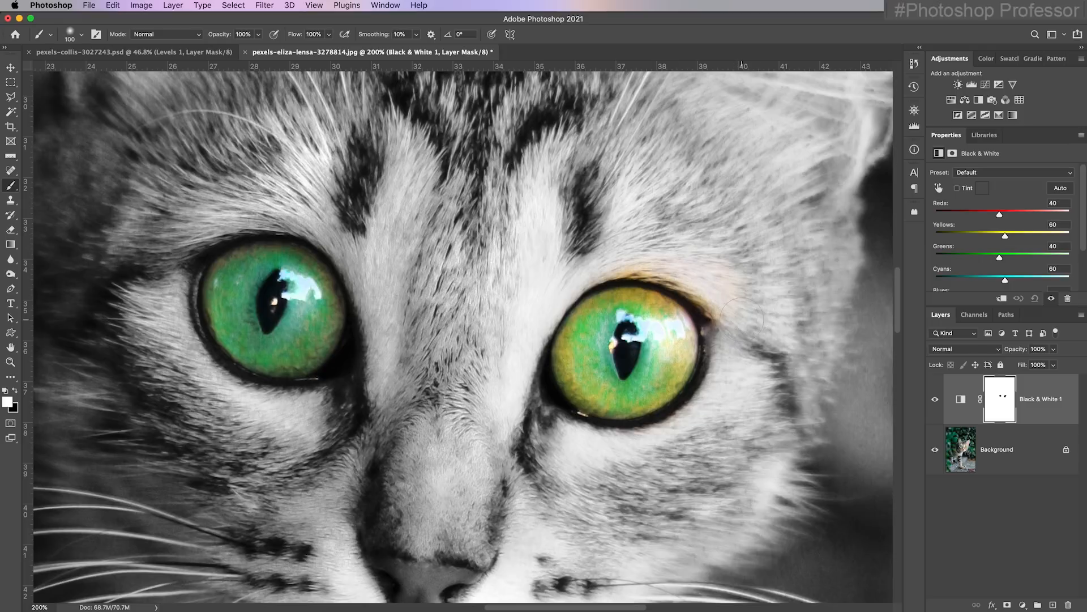
mouse_move(742, 318)
left_mouse_down()
mouse_move(702, 283)
mouse_move(738, 321)
mouse_move(711, 288)
mouse_move(654, 258)
mouse_move(697, 267)
mouse_move(629, 258)
left_mouse_up()
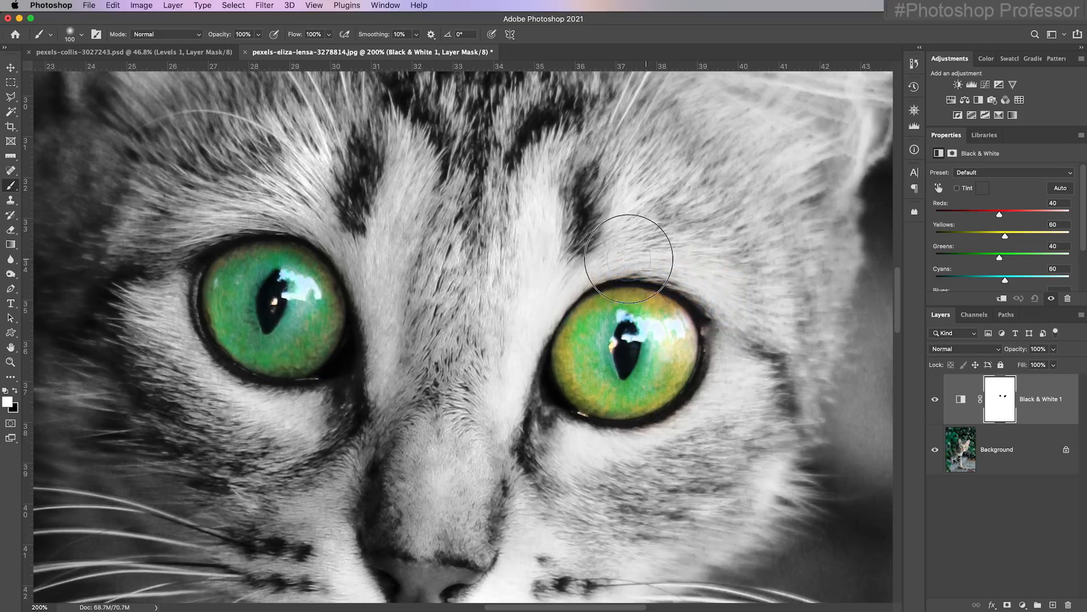
key("x")
mouse_move(790, 380)
left_mouse_down()
mouse_move(601, 444)
mouse_move(672, 477)
left_mouse_up()
key("x")
mouse_move(522, 473)
left_mouse_down()
mouse_move(615, 484)
mouse_move(596, 470)
mouse_move(643, 479)
mouse_move(605, 449)
mouse_move(701, 460)
mouse_move(781, 439)
mouse_move(707, 434)
mouse_move(676, 448)
mouse_move(727, 413)
mouse_move(685, 429)
mouse_move(708, 432)
mouse_move(748, 393)
mouse_move(754, 354)
mouse_move(741, 342)
mouse_move(720, 368)
left_mouse_up()
mouse_move(327, 243)
left_mouse_down()
mouse_move(271, 236)
mouse_move(283, 259)
mouse_move(276, 247)
mouse_move(215, 264)
mouse_move(251, 252)
mouse_move(224, 280)
mouse_move(247, 265)
mouse_move(290, 269)
mouse_move(306, 293)
mouse_move(301, 272)
mouse_move(267, 264)
mouse_move(264, 323)
left_mouse_up()
key("x")
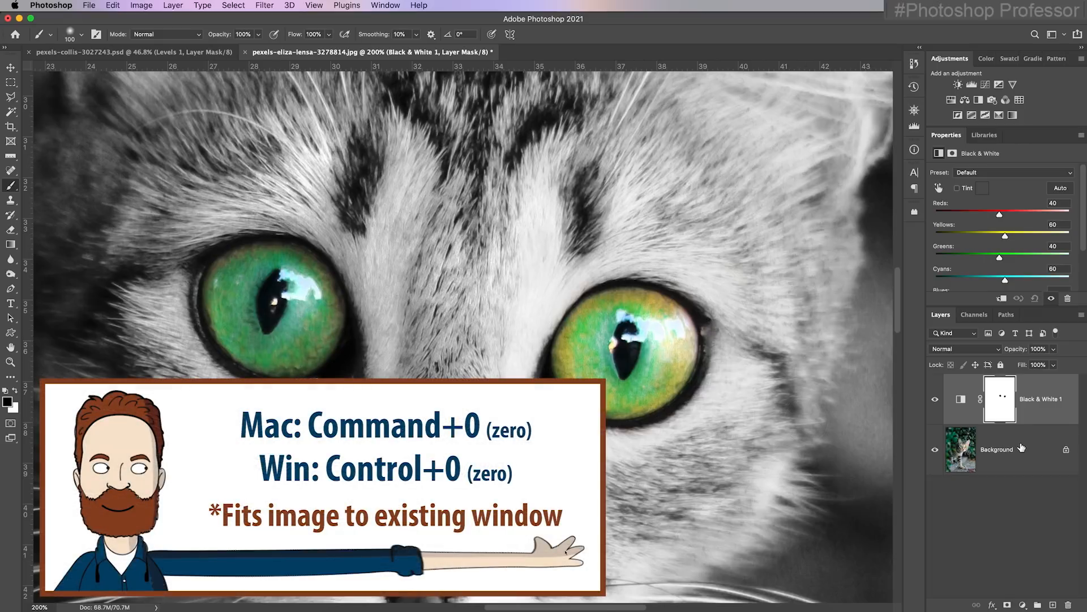
Add a Hue/Saturation adjustment above the Black & White layer and set its hue to -180 to recolor the eyes
key("super+0")
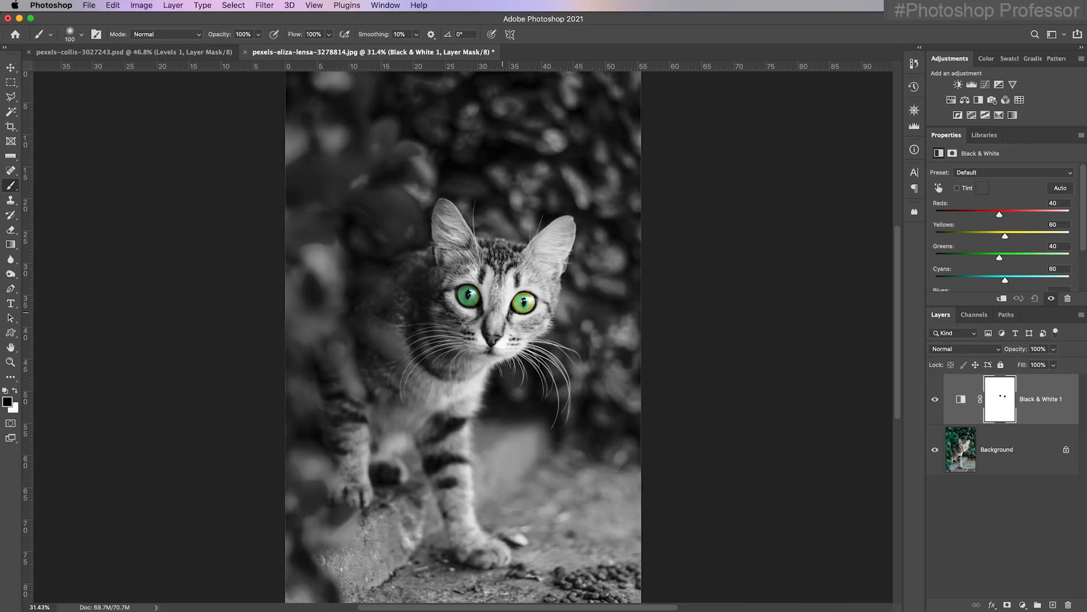
left_click(951, 100)
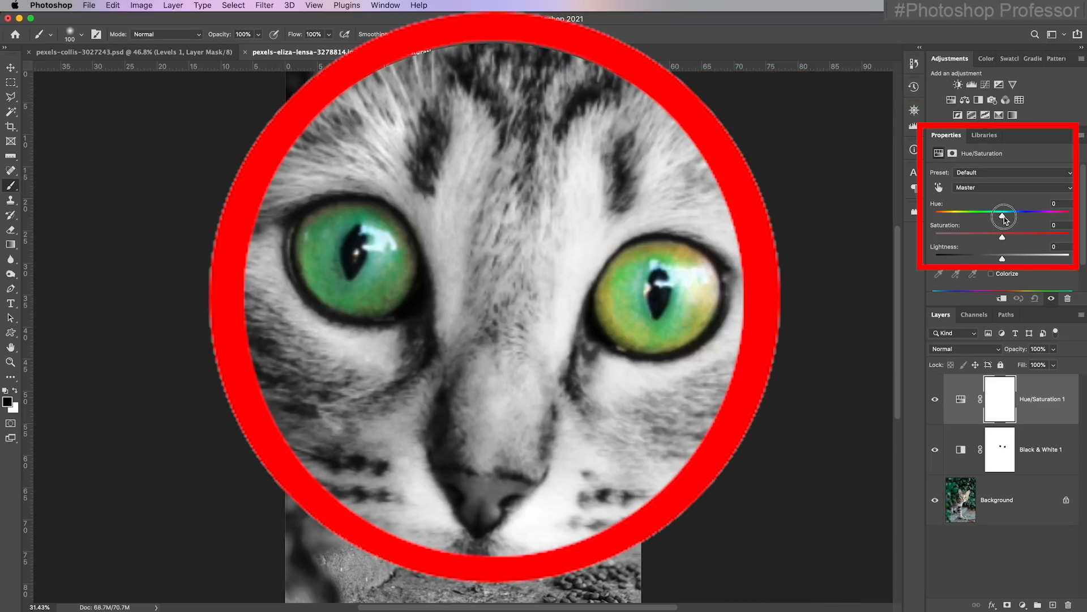
left_click_drag(1002, 215, 906, 223)
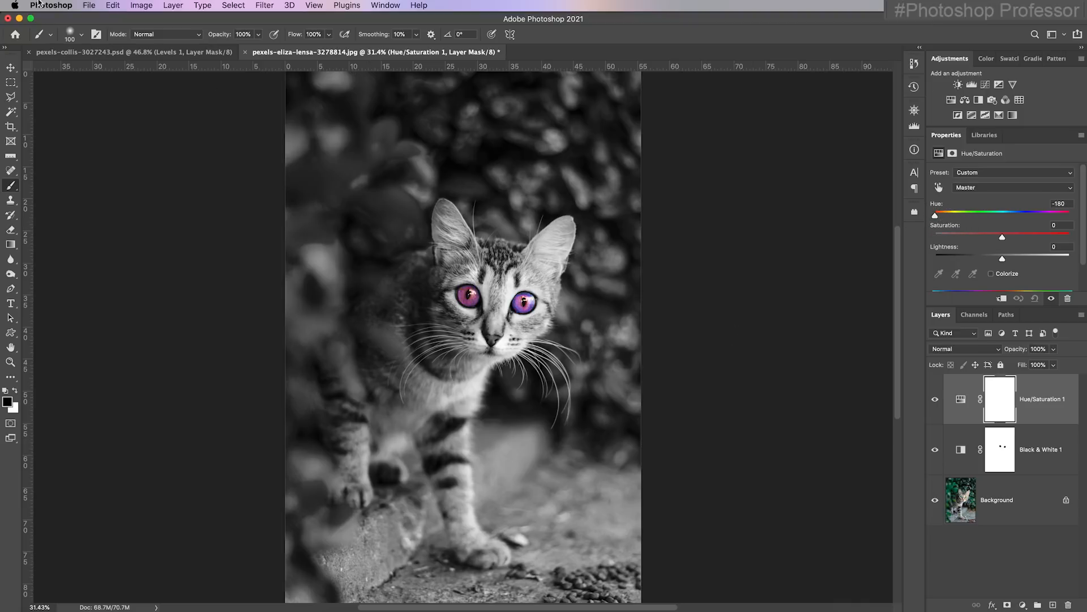
left_click(89, 5)
left_click(135, 136)
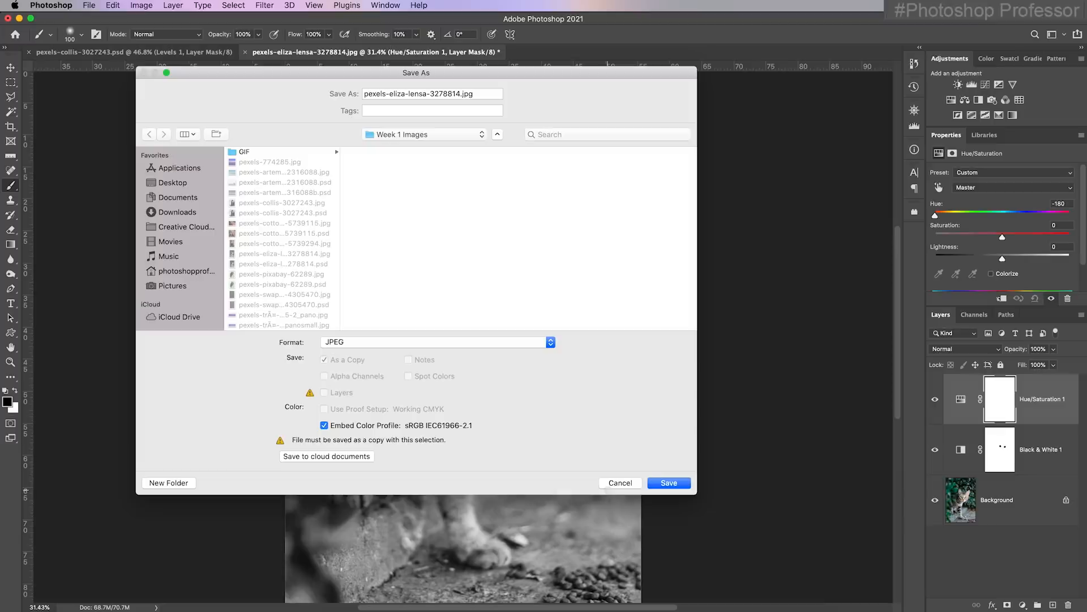
left_click(616, 484)
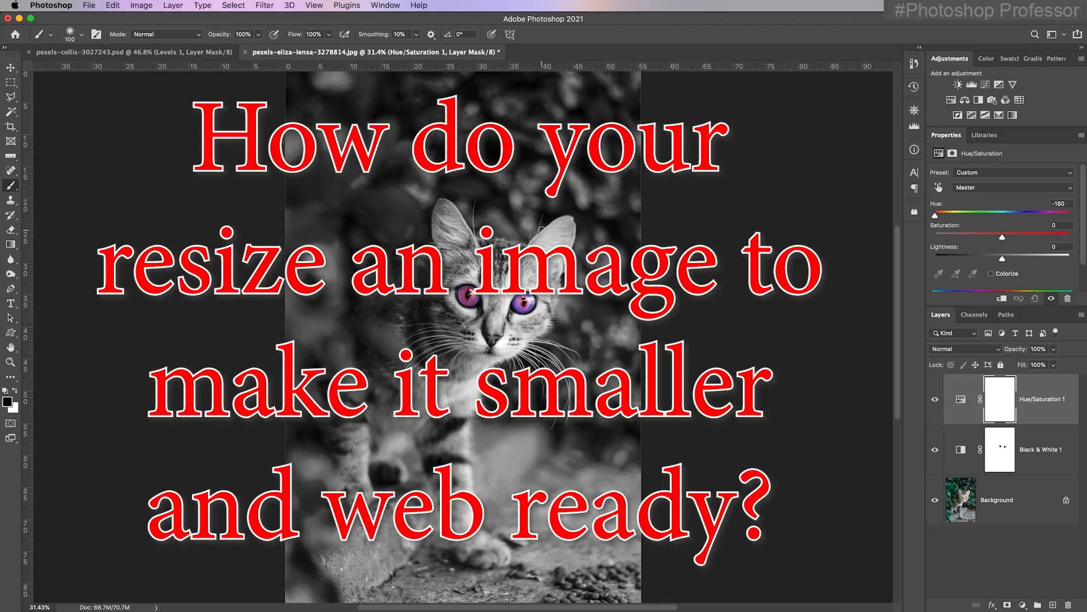
Resize the image to a width of 1920 pixels with the proportions kept
left_click(140, 5)
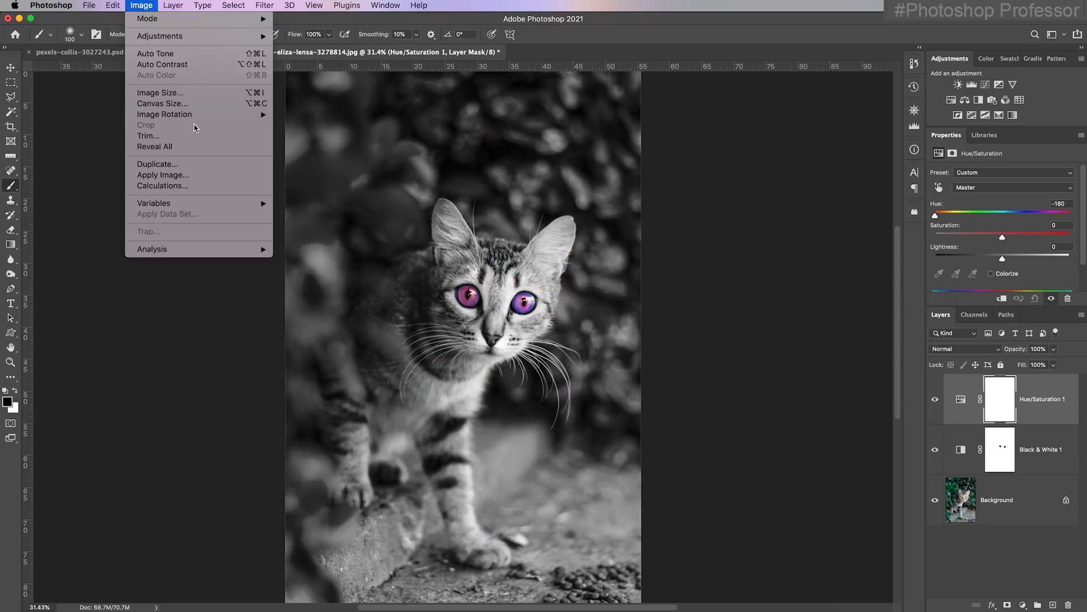
left_click(198, 94)
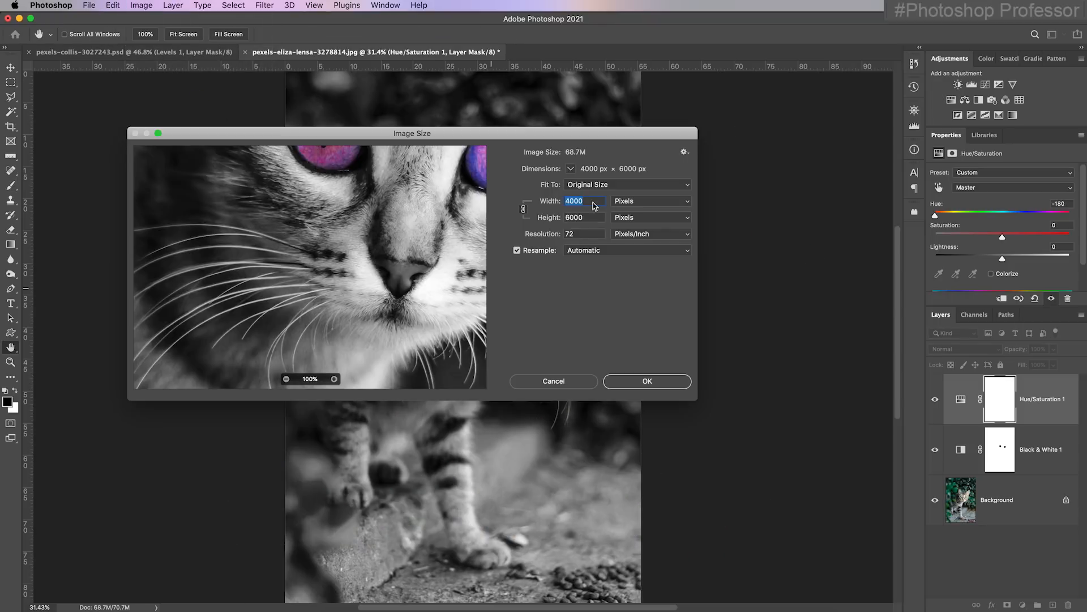
type("1920")
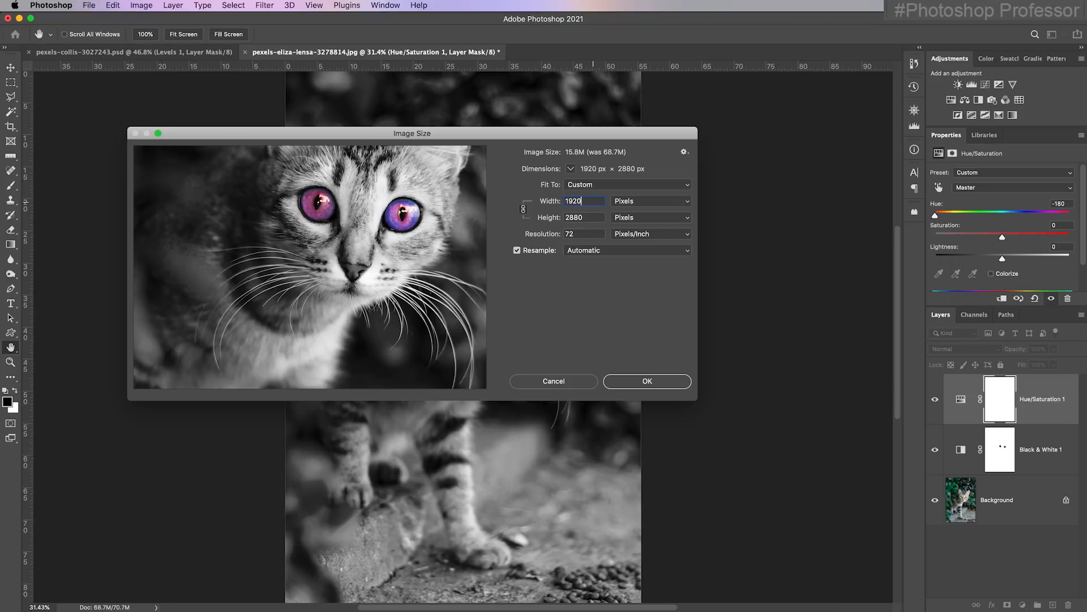
left_click(657, 381)
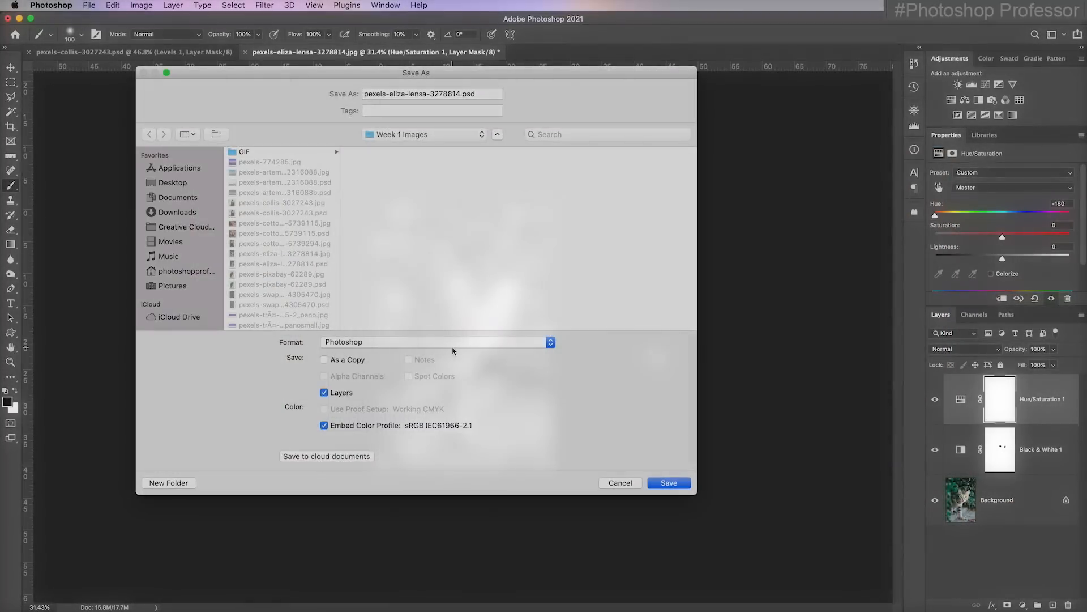
Save the resized cat image as a JPEG copy with "_small" appended to its file name, at quality 12 (Maximum)
left_click(453, 343)
left_click(391, 413)
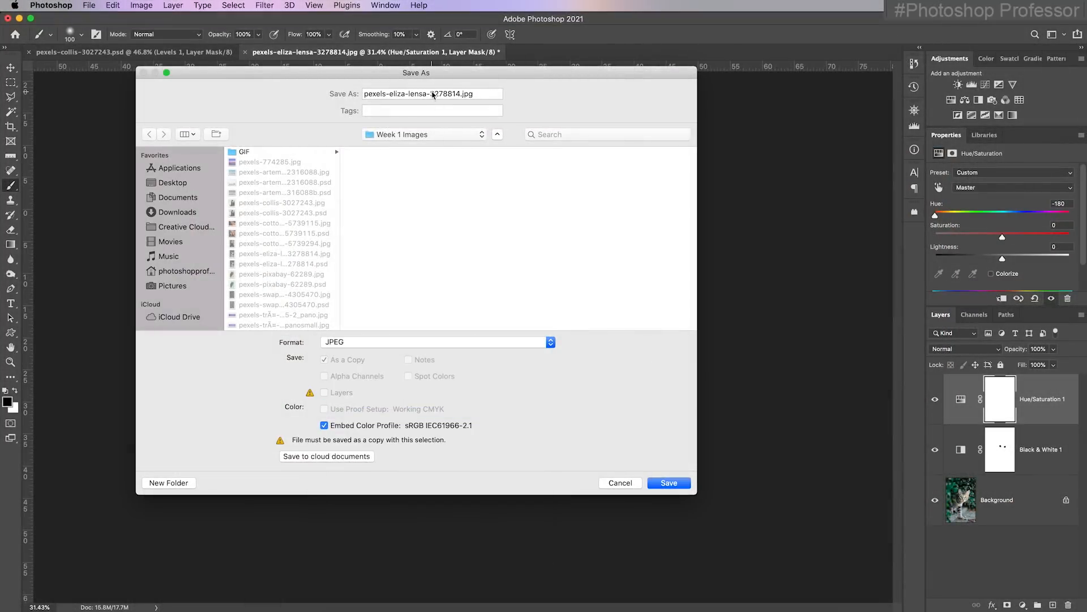
left_click(459, 93)
type("_small")
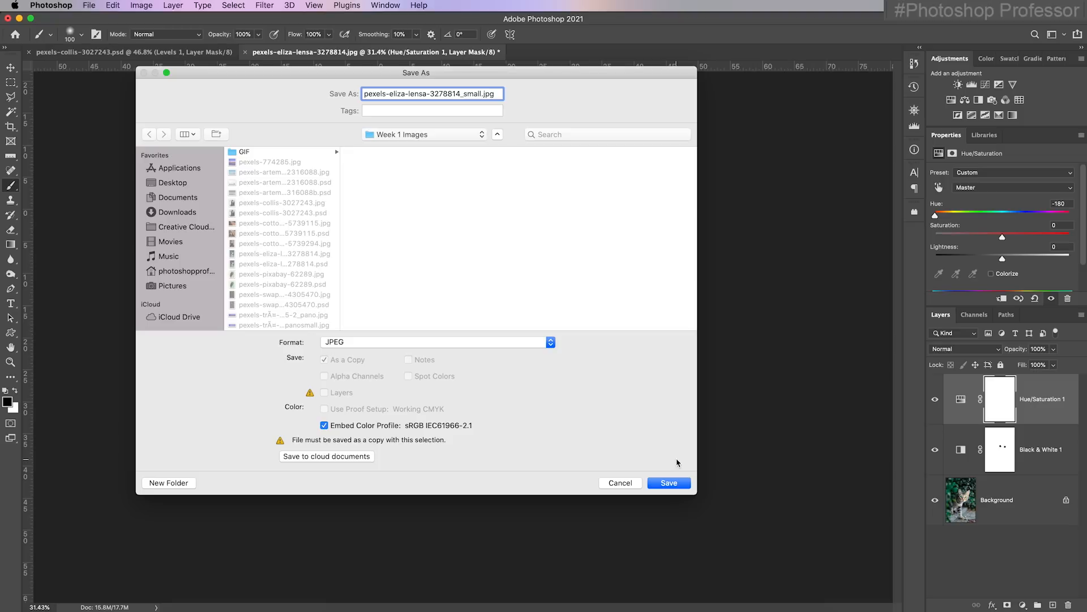
left_click(672, 489)
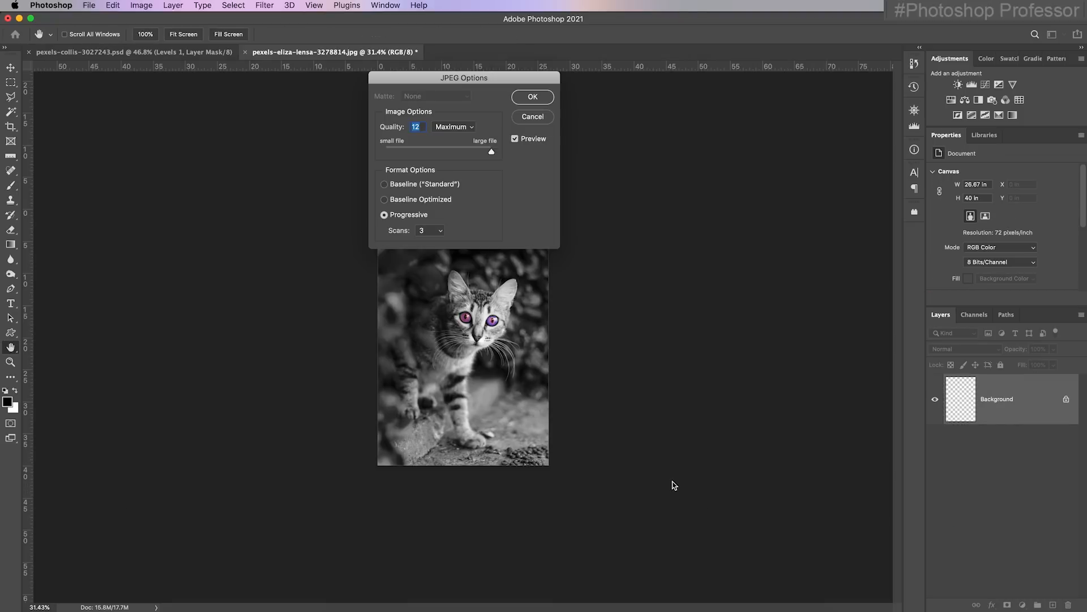
left_click(534, 100)
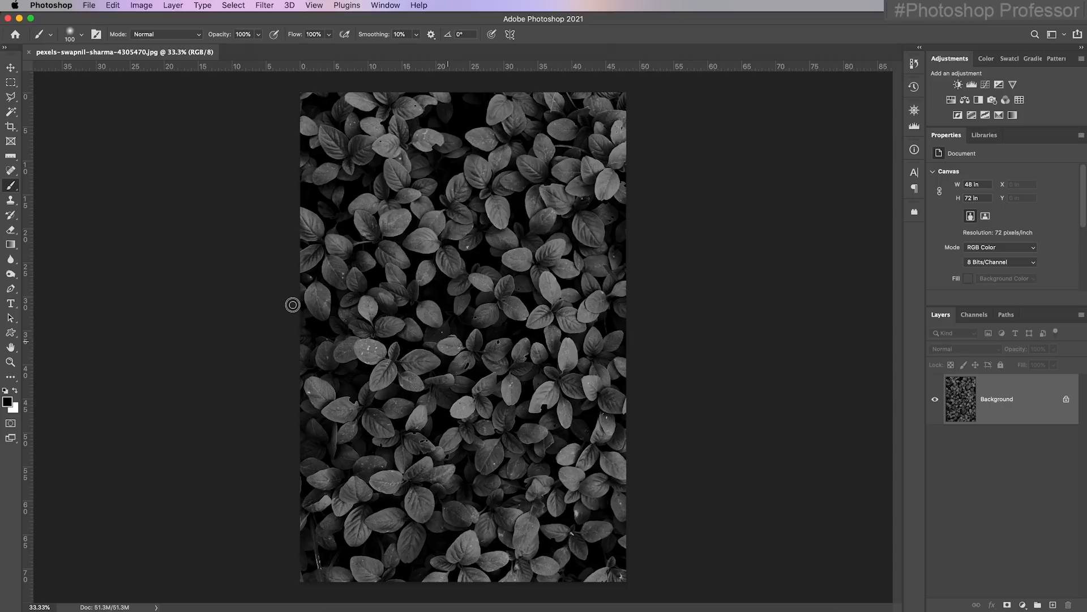
Try to move the locked Background layer of the leaves photo with the Move tool
left_click(10, 68)
left_click_drag(445, 311, 253, 245)
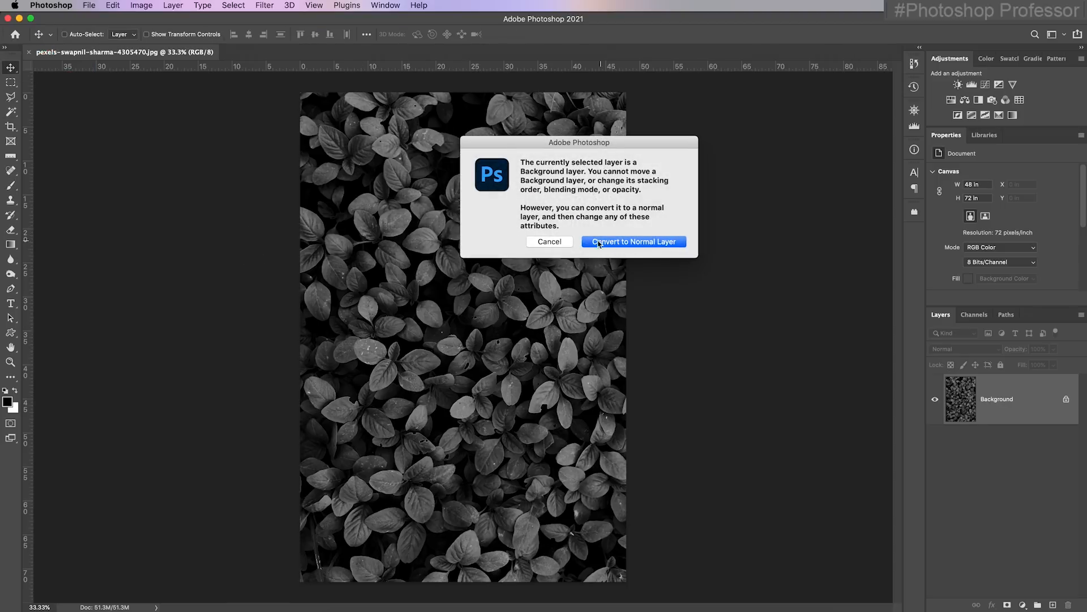
left_click(549, 241)
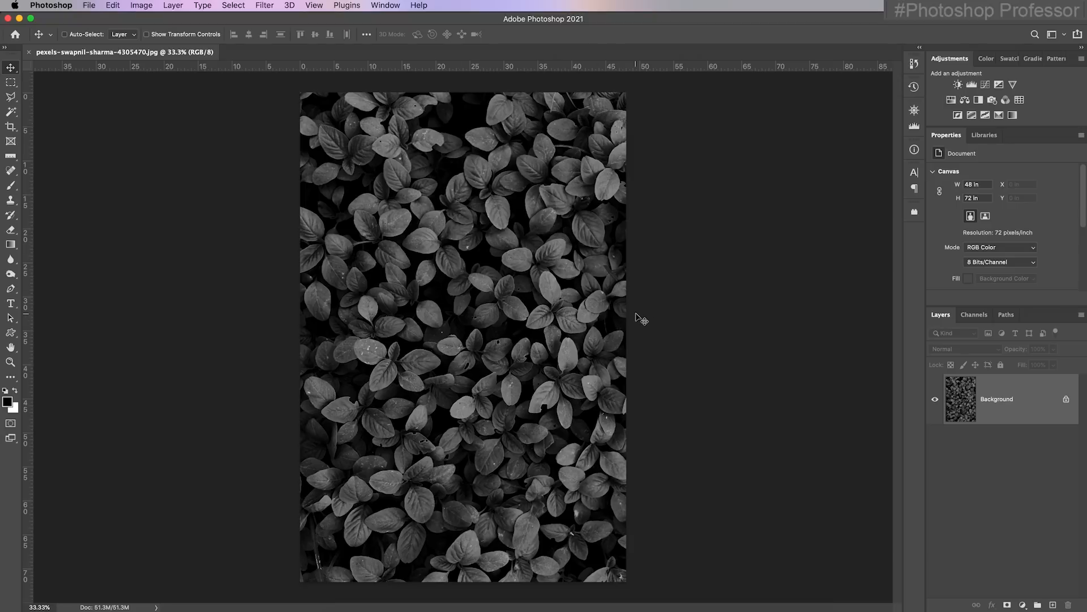
Unlock the Background layer of the leaves photo and show its histogram
left_click(1066, 399)
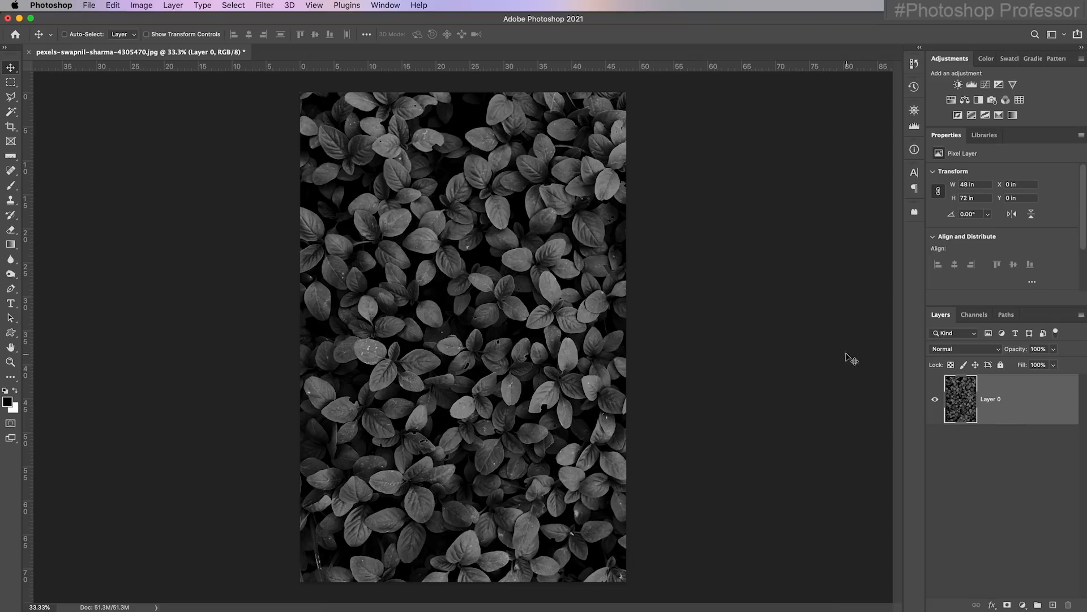
left_click(378, 7)
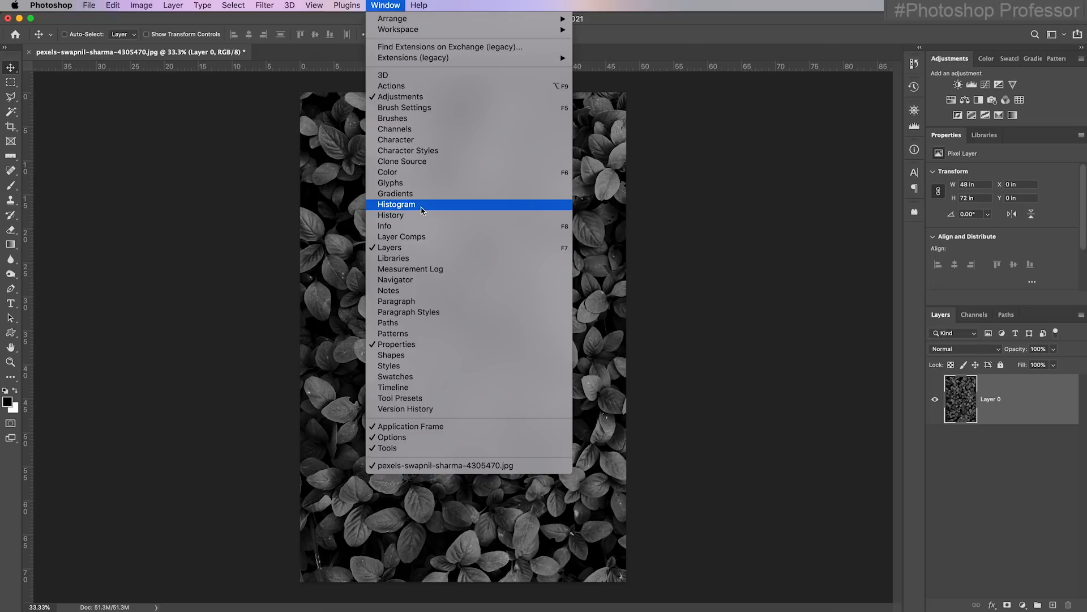
left_click(422, 207)
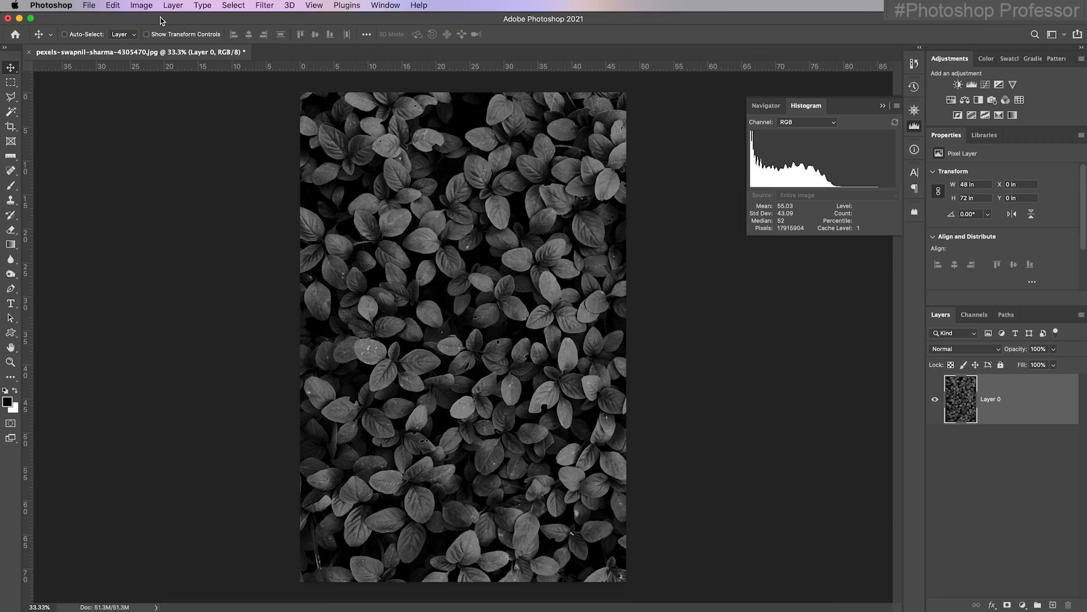
Try a Brightness/Contrast adjustment on the leaves layer with brightness 123 and contrast -28, and discard it
left_click(141, 7)
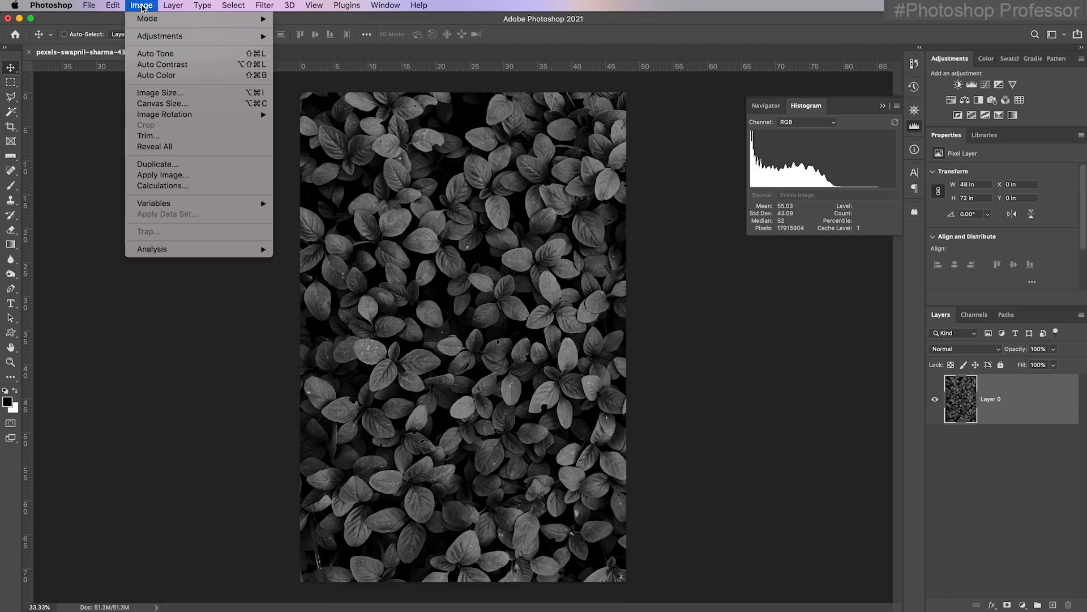
mouse_move(184, 35)
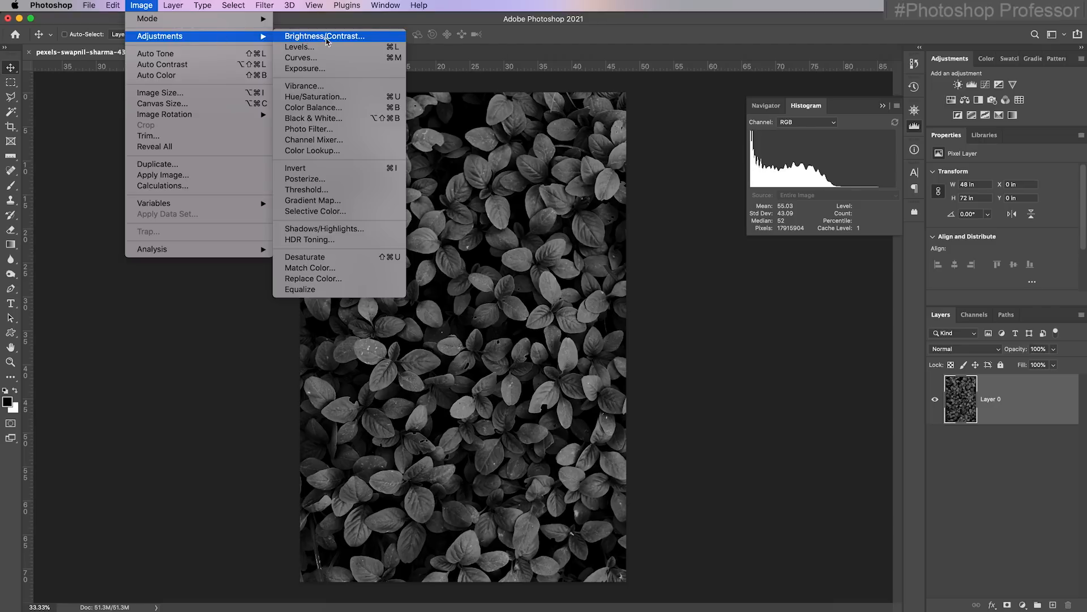
left_click(324, 36)
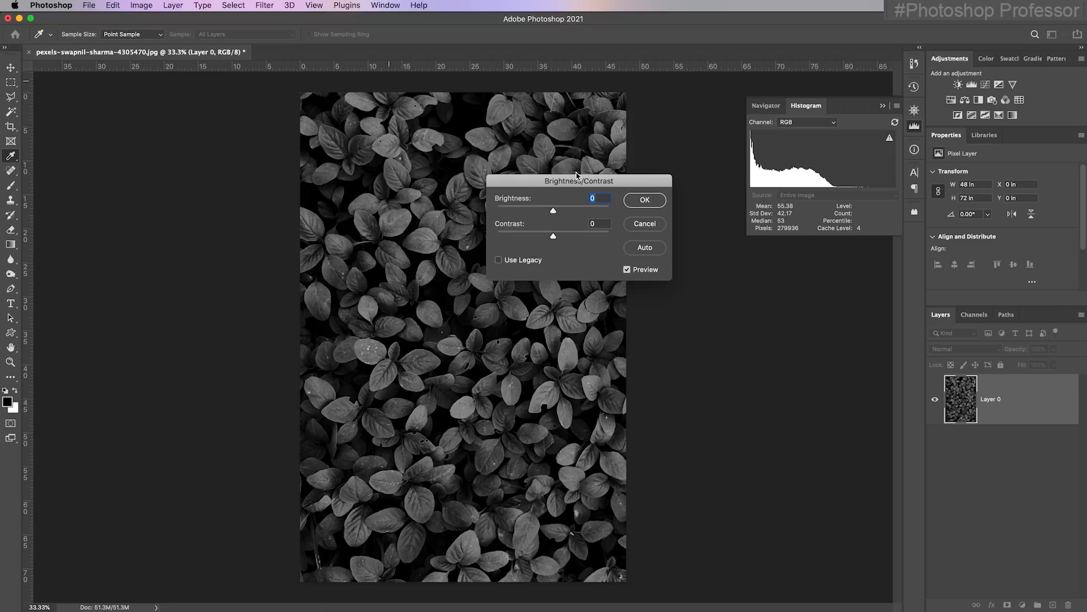
left_click_drag(554, 211, 522, 240)
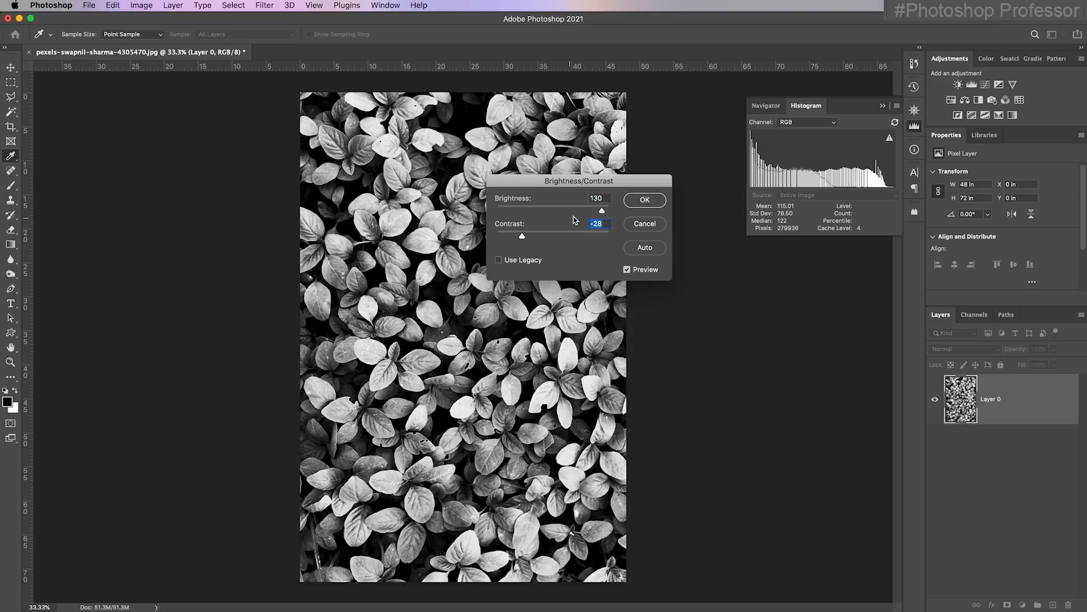
mouse_move(602, 210)
left_mouse_down()
mouse_move(581, 214)
mouse_move(600, 212)
left_mouse_up()
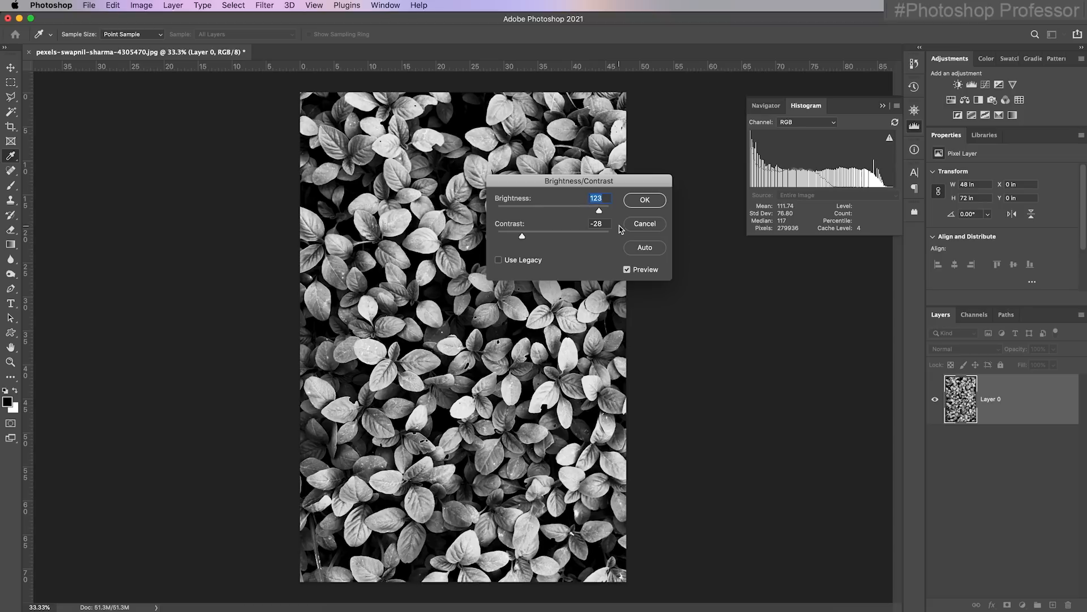
left_click(644, 224)
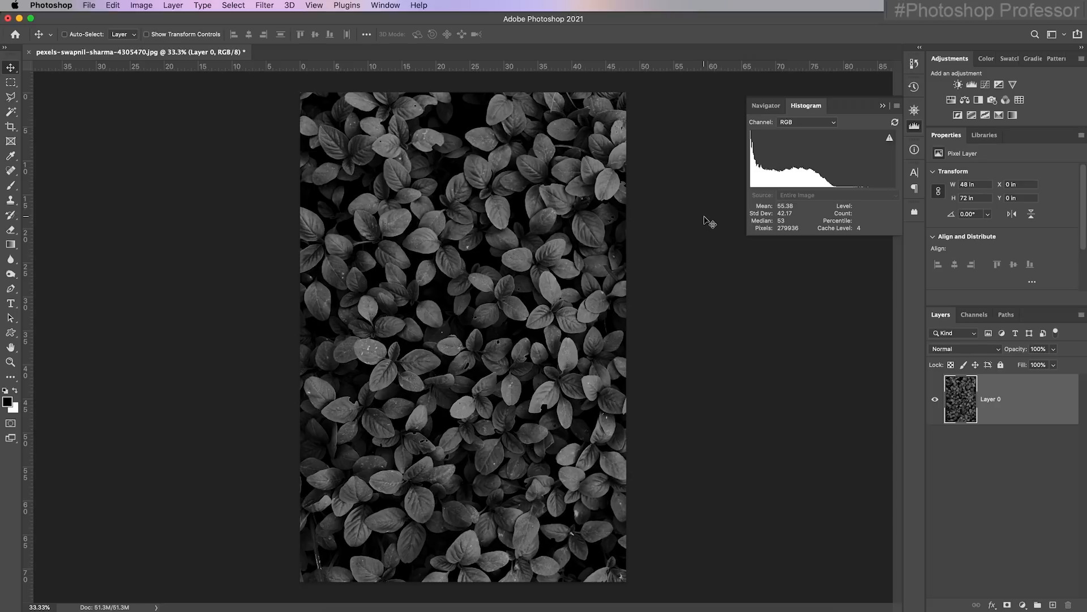
Try an Exposure adjustment on the leaves layer with exposure +2.06 and gamma correction 1.17, and discard it
left_click(142, 6)
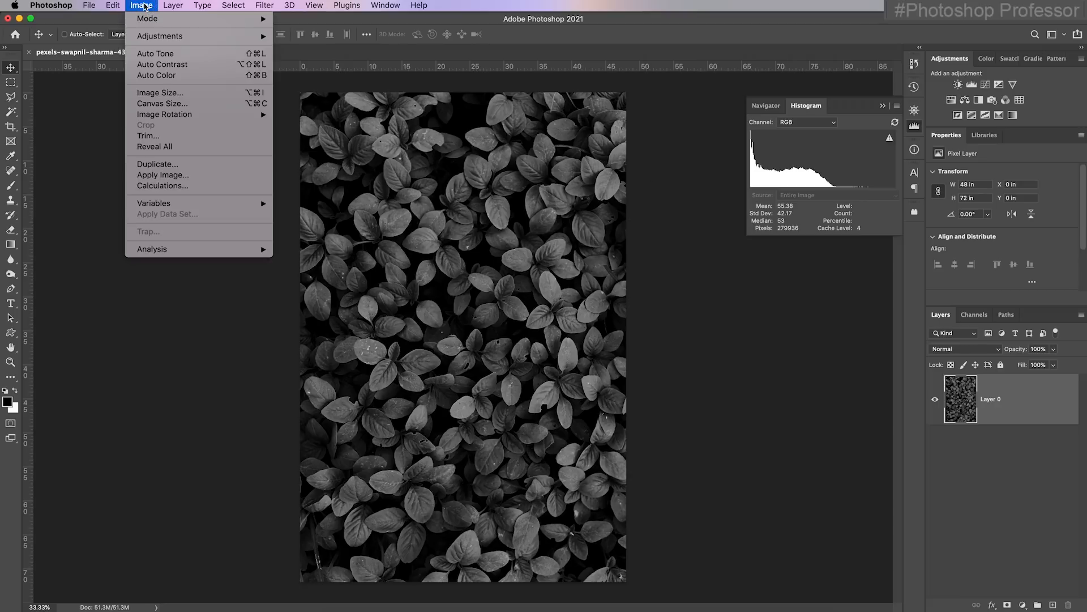
mouse_move(203, 38)
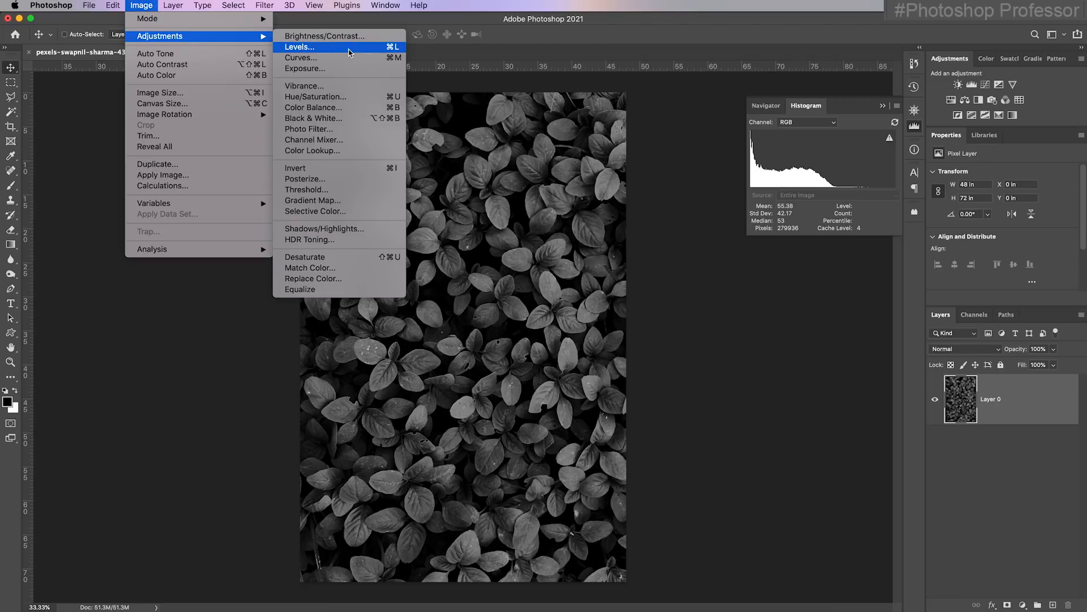
left_click(140, 7)
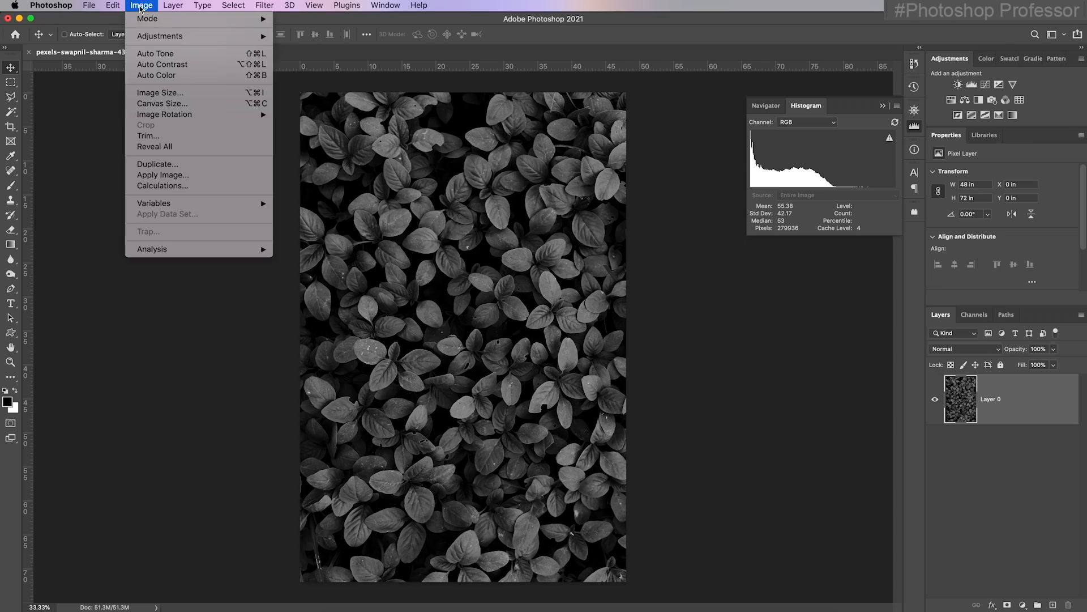
mouse_move(204, 40)
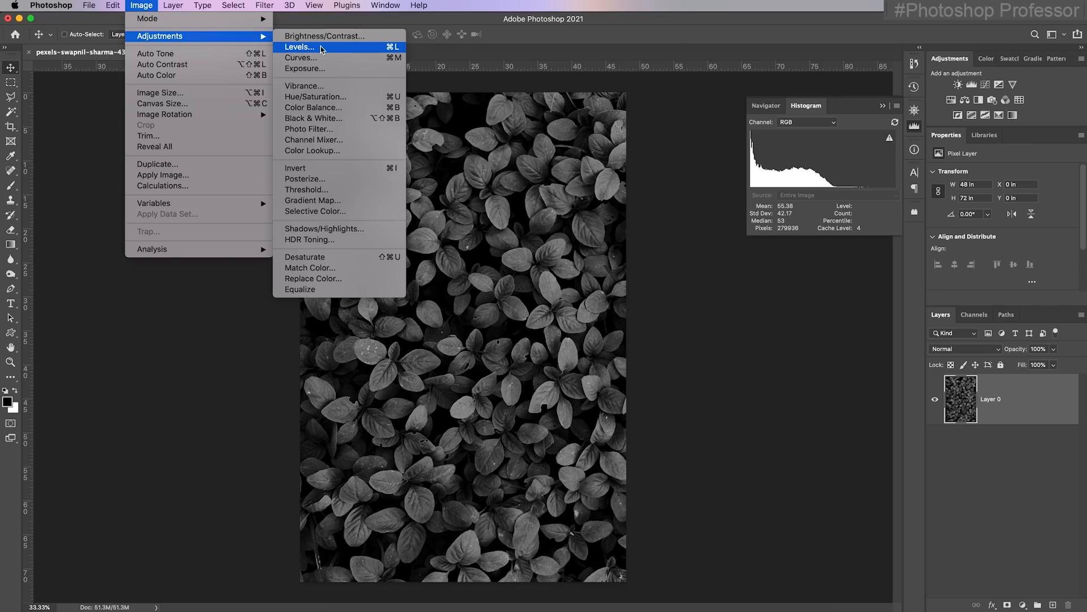
left_click(348, 70)
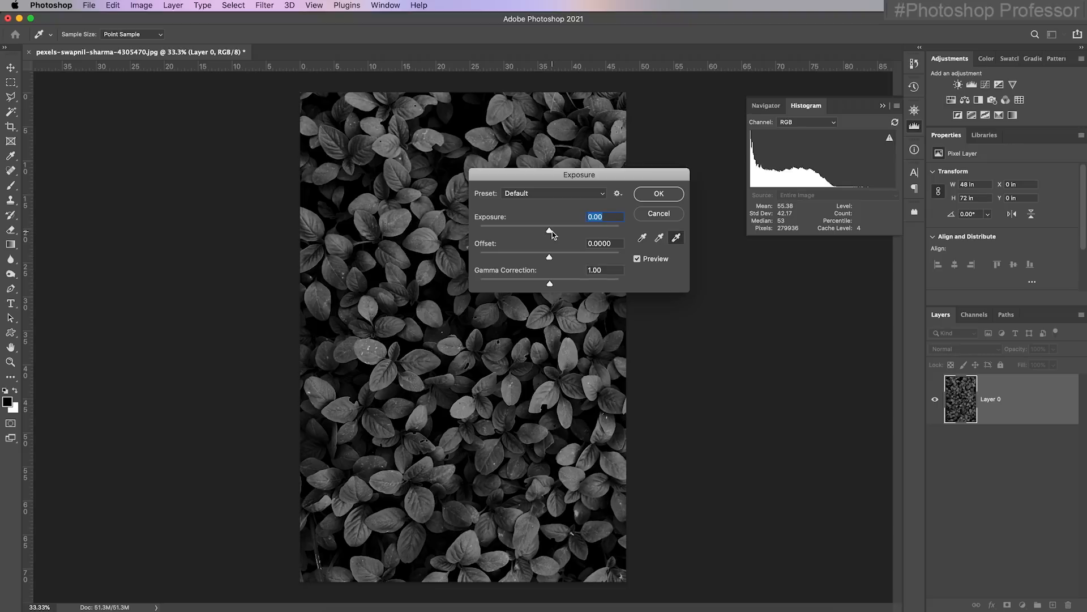
left_click_drag(549, 231, 571, 231)
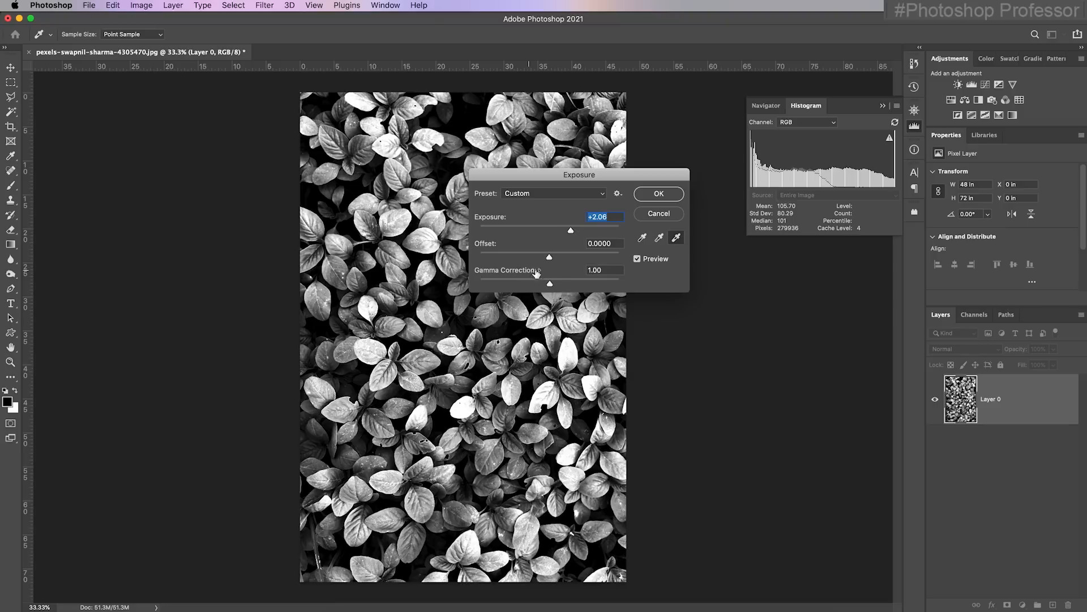
left_click_drag(550, 283, 499, 285)
left_click(574, 287)
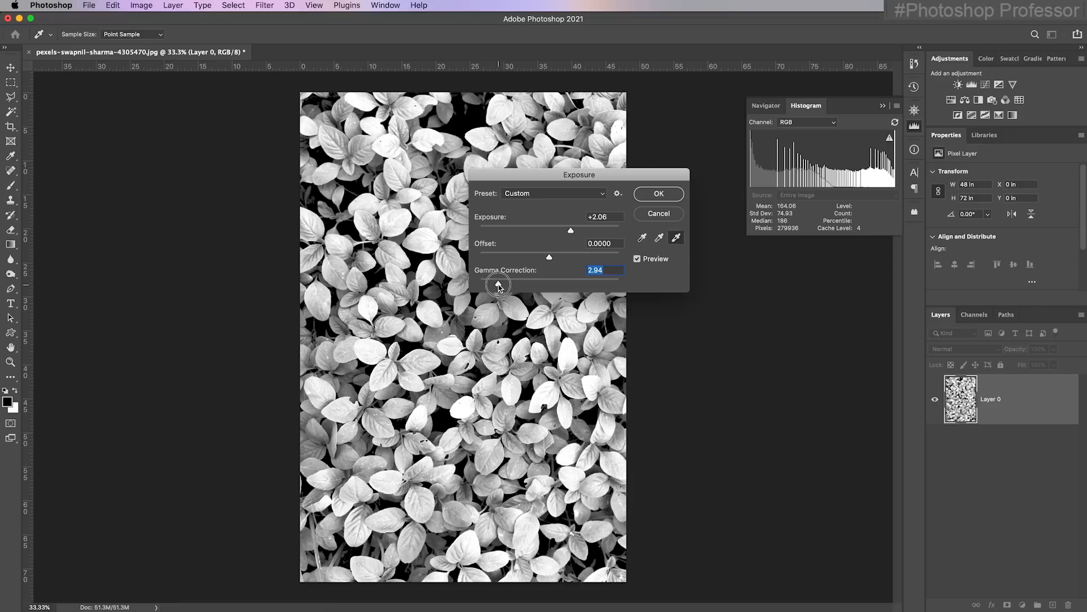
left_click_drag(499, 284, 542, 283)
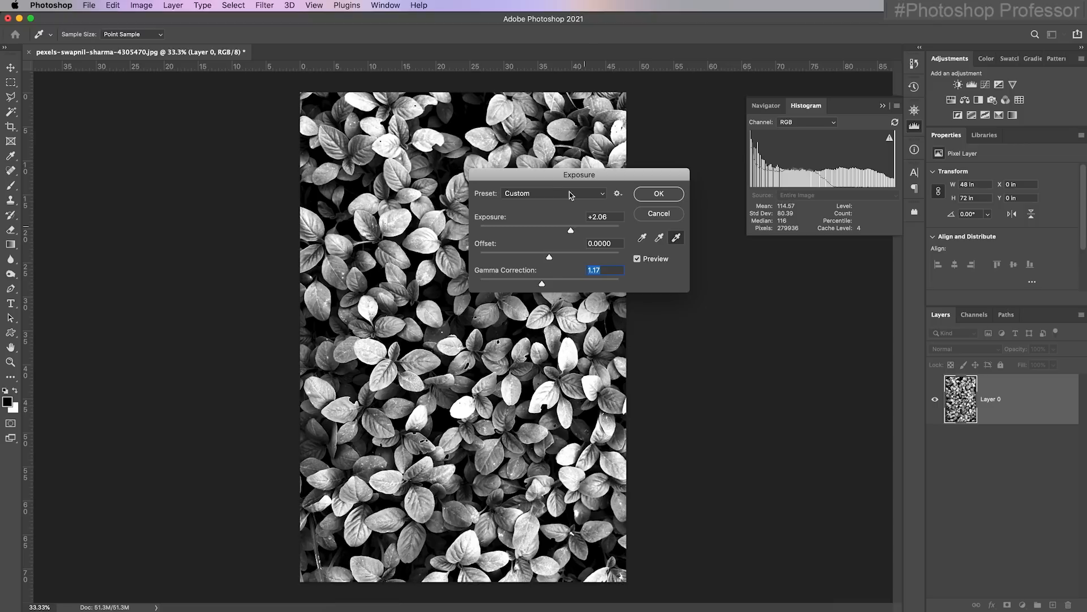
left_click(658, 214)
Open the Levels adjustment for the leaves layer, place its dialog beside the photo and collapse the histogram
left_click(141, 6)
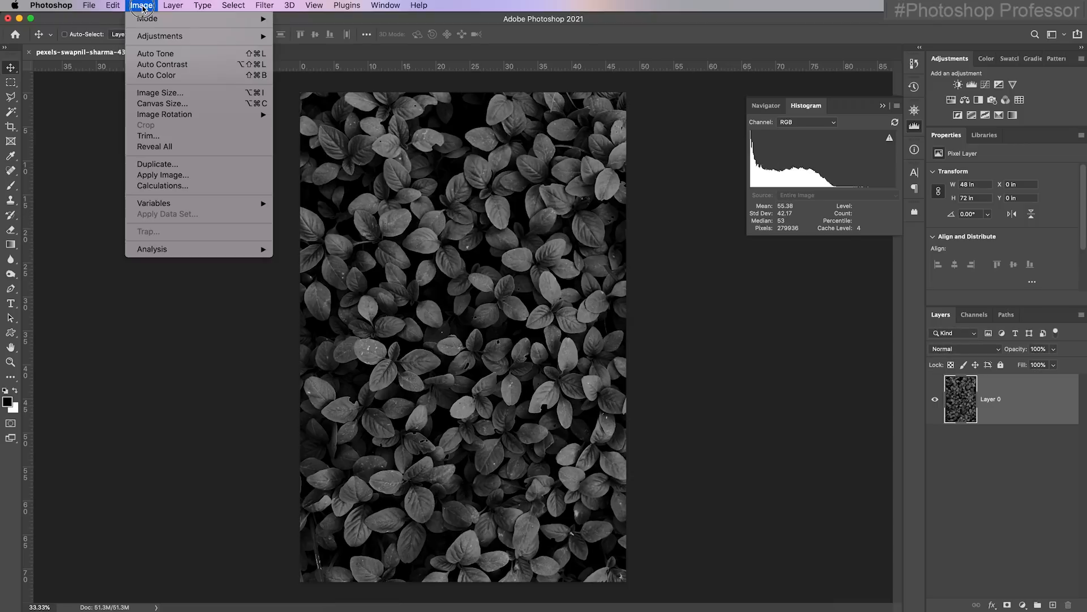
mouse_move(167, 41)
left_click(306, 47)
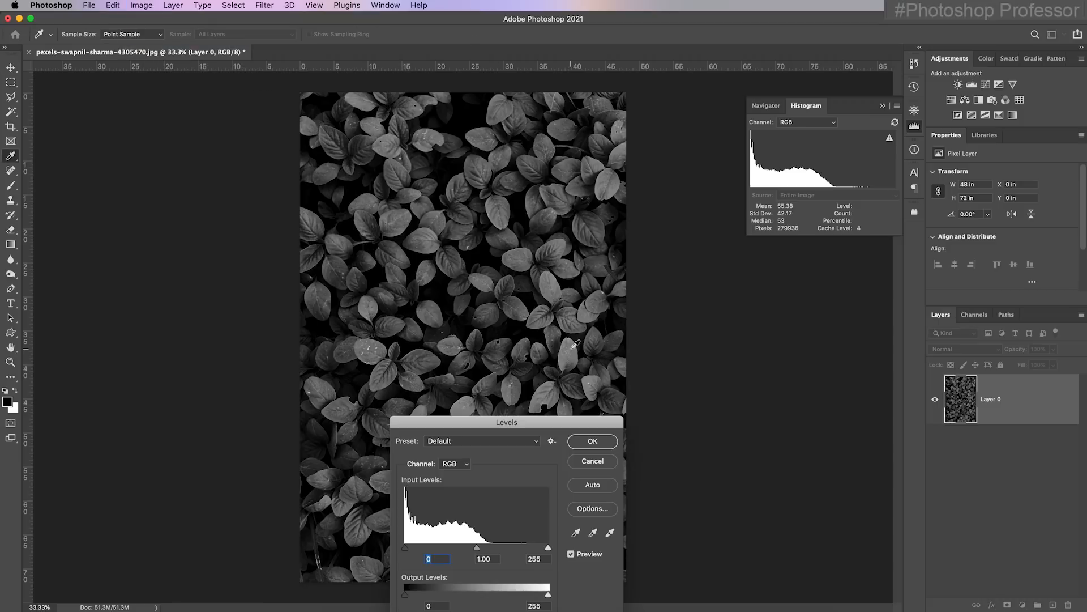
left_click_drag(535, 422, 730, 95)
left_click(882, 105)
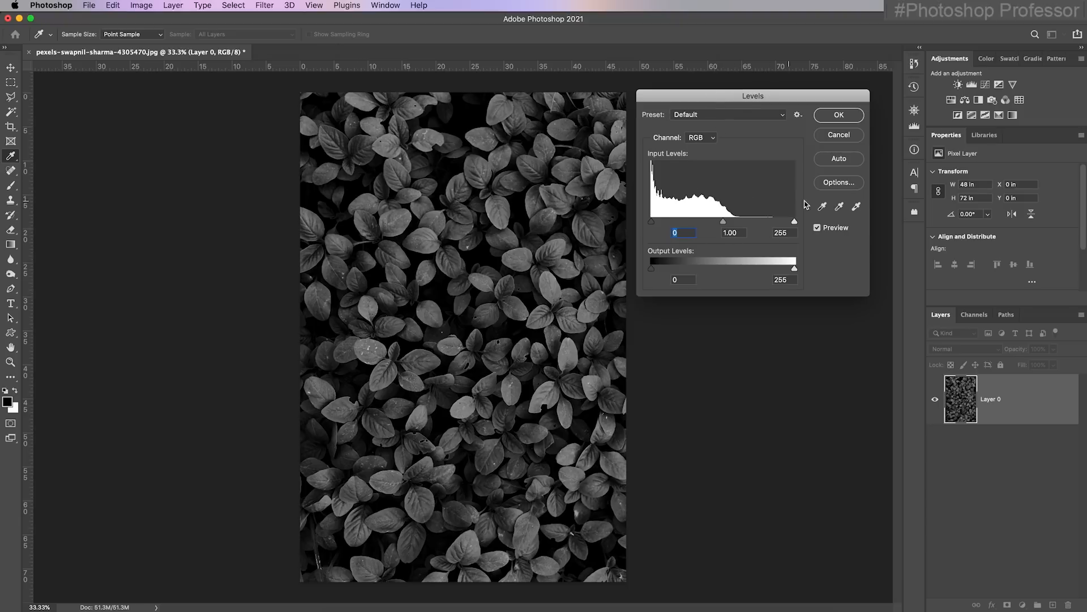
Preview the shadow clipping in Levels, keeping the black input level at 0
left_click(652, 222)
left_click(651, 221)
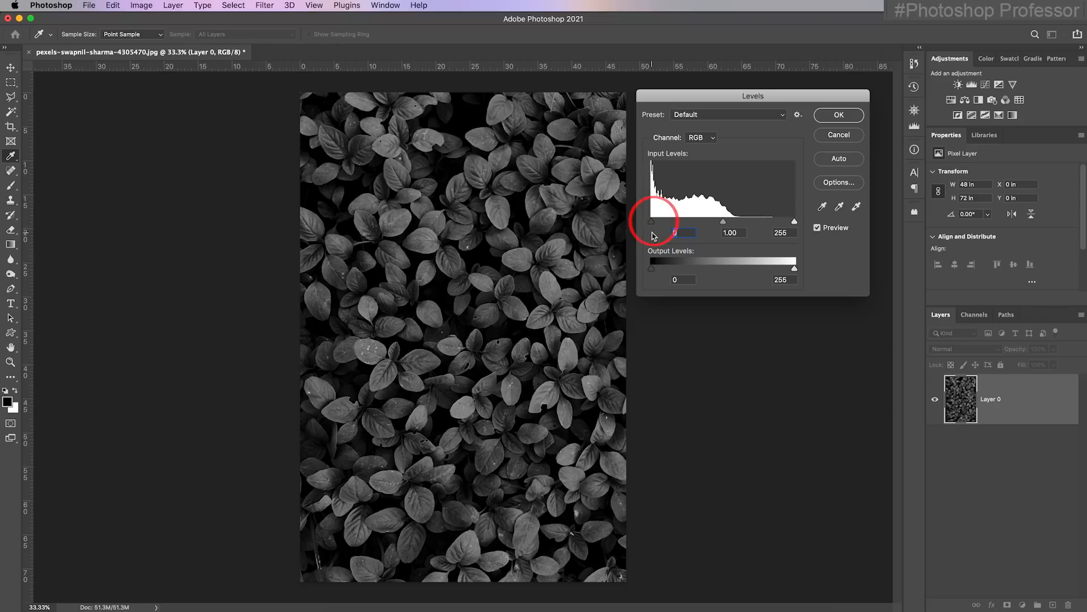
key("alt")
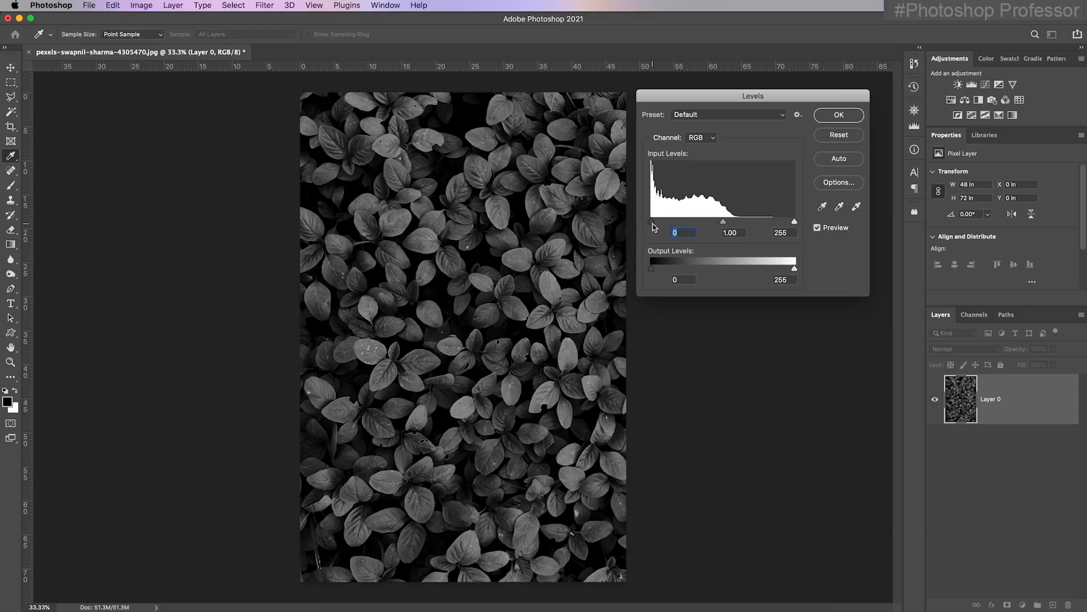
mouse_move(652, 223)
left_mouse_down()
mouse_move(665, 226)
mouse_move(642, 226)
left_mouse_up()
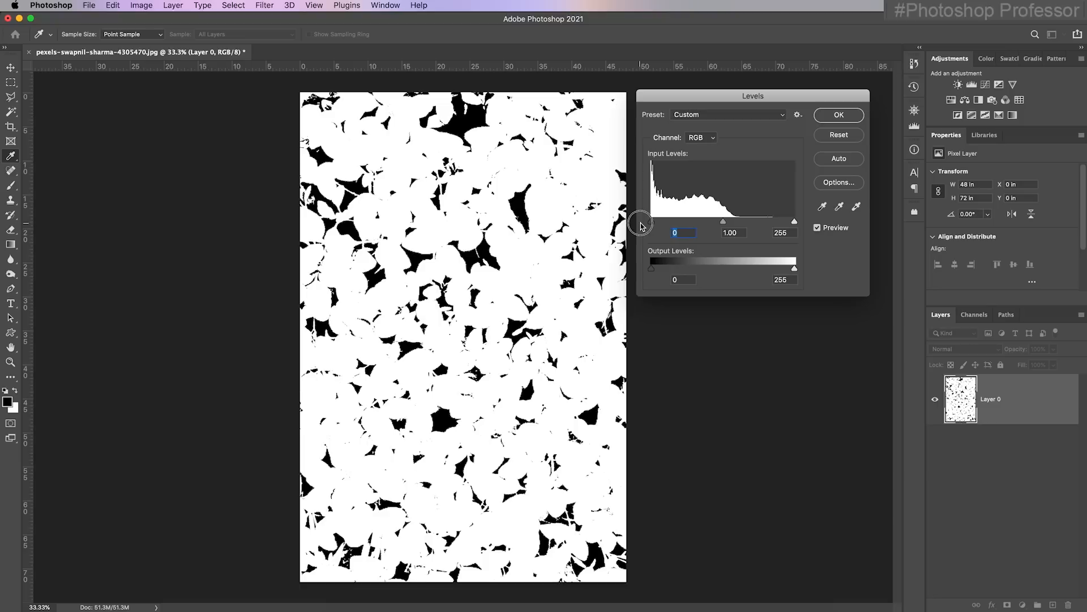
left_click_drag(641, 226, 641, 226)
Preview the highlight clipping while lowering the white input level to 148, and reset the Levels values
left_click_drag(794, 222, 762, 226)
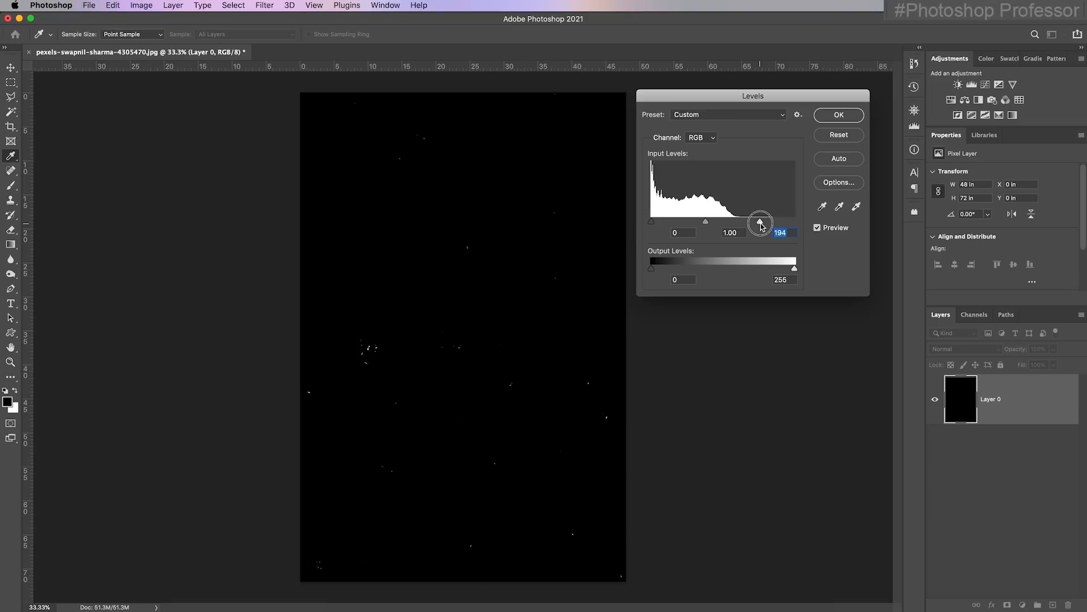
left_click_drag(761, 226, 735, 226)
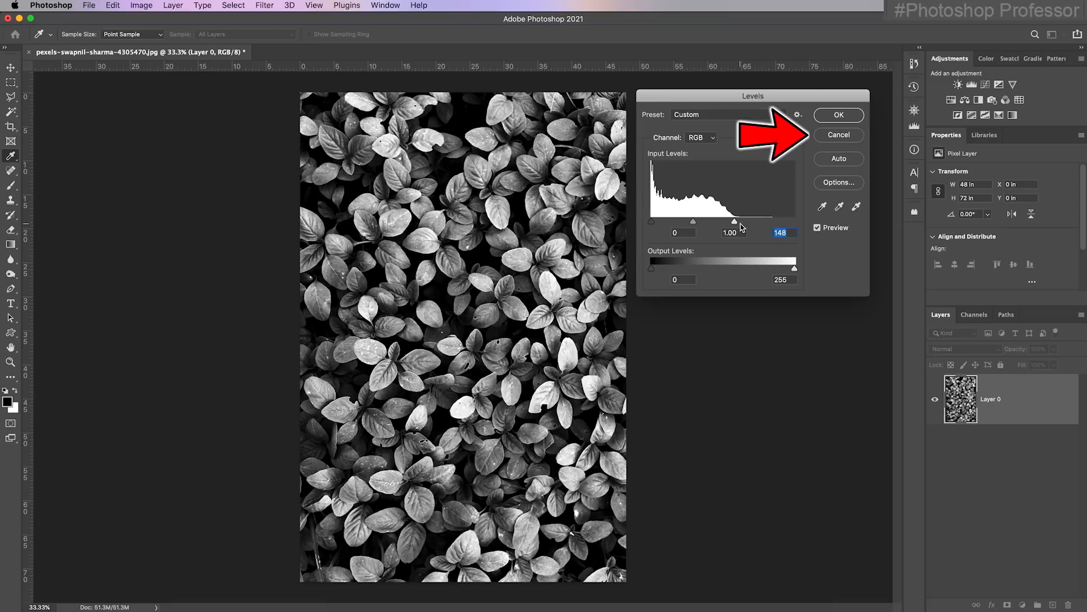
left_click(849, 141, "alt")
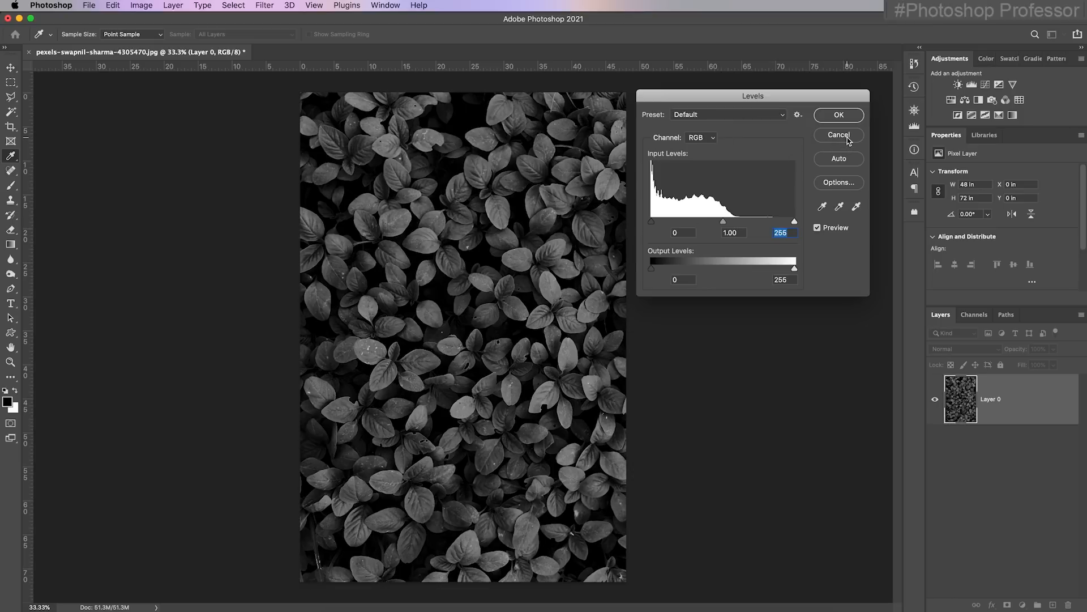
Apply Levels with white input 156, midtone 1.09 and white output 247 to brighten the leaves photo
left_click_drag(795, 224, 739, 222)
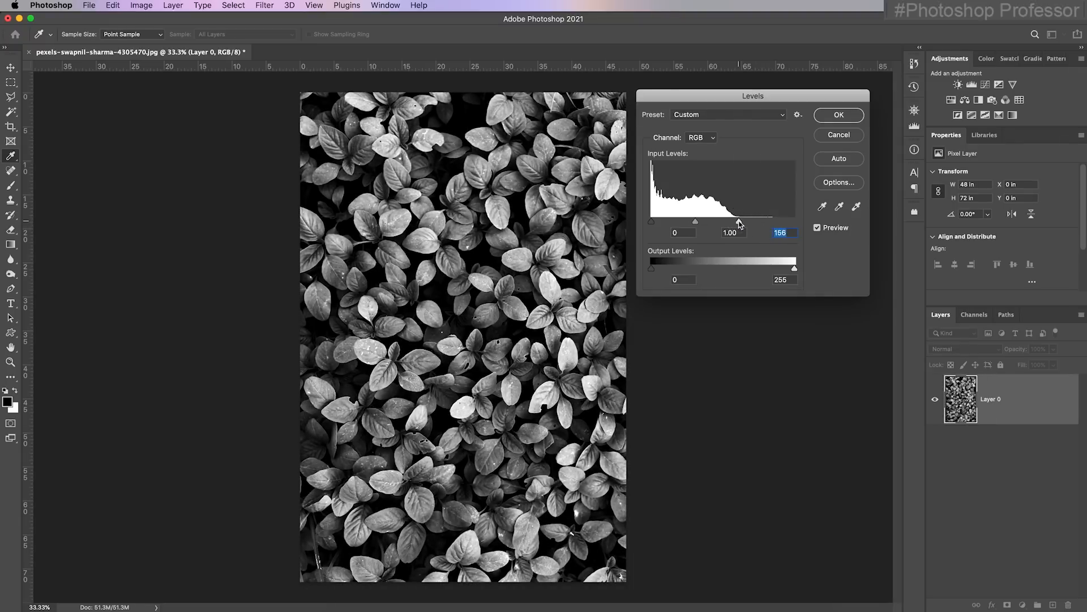
mouse_move(695, 222)
left_mouse_down()
mouse_move(712, 225)
mouse_move(677, 225)
mouse_move(703, 225)
mouse_move(692, 225)
left_mouse_up()
left_click_drag(795, 269, 792, 270)
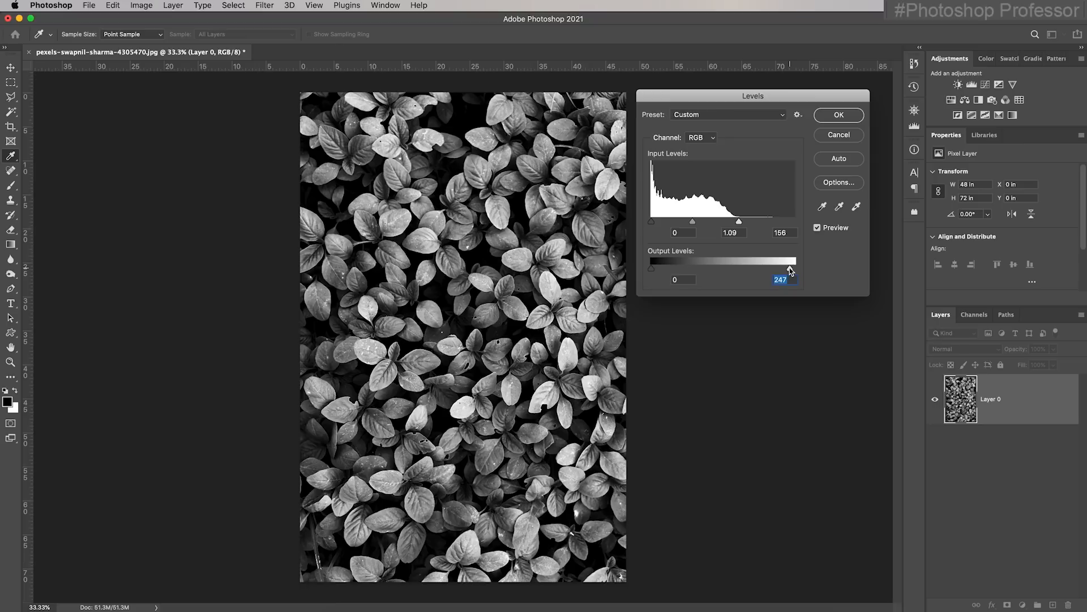
left_click(839, 115)
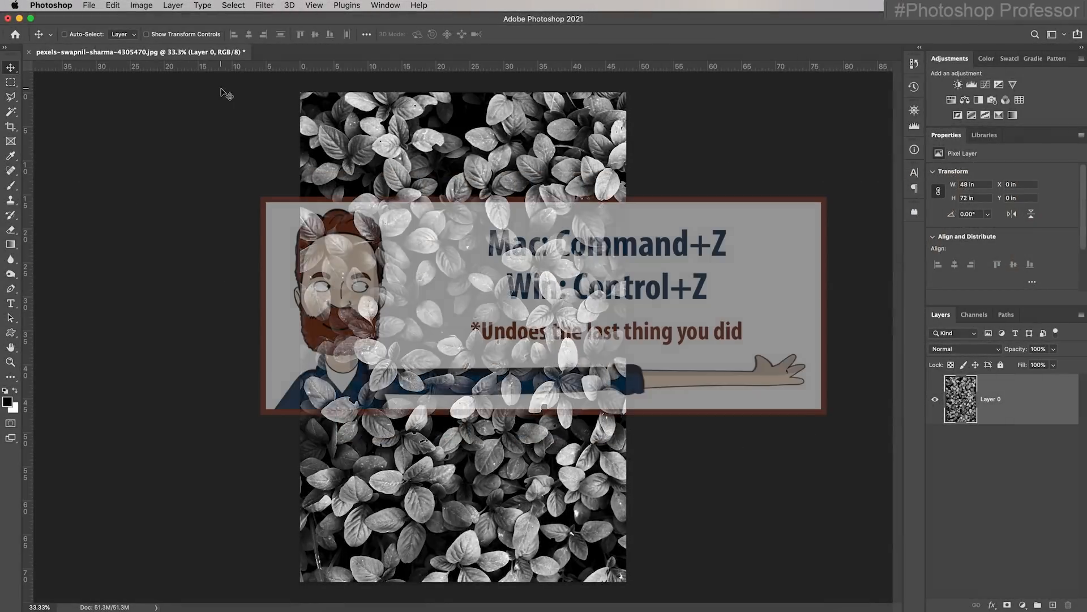
Undo the Levels change made directly on the leaves layer and add a Levels adjustment layer above it instead
left_click(113, 6)
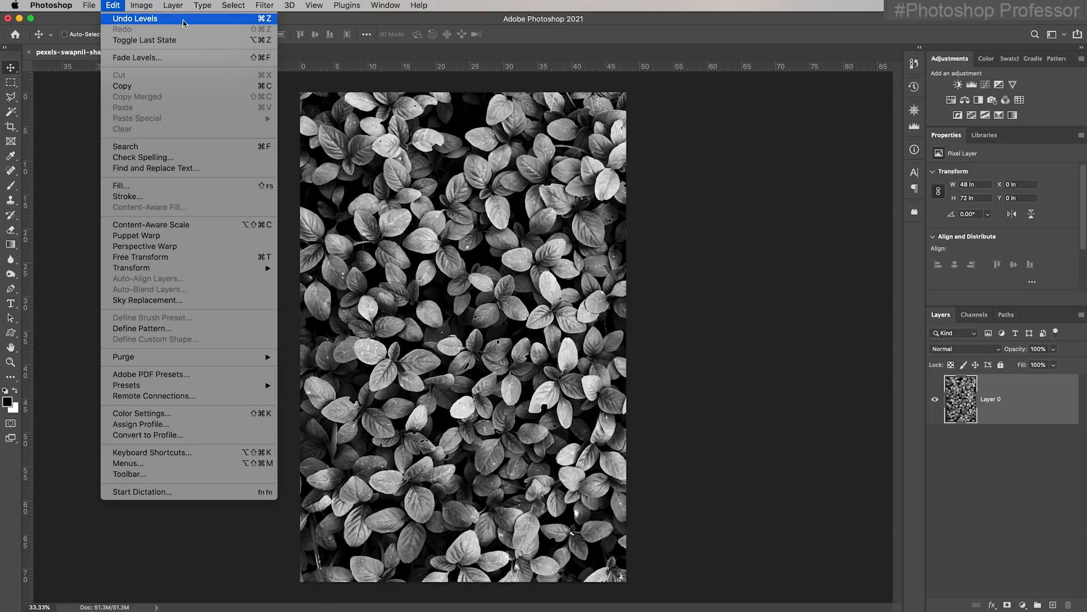
left_click(183, 23)
left_click(132, 7)
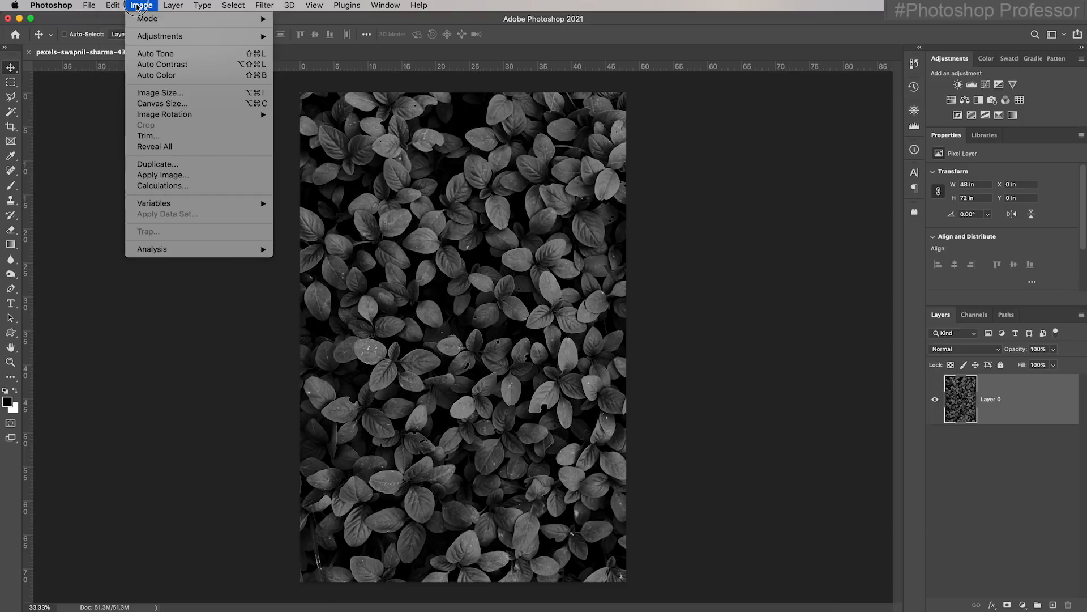
mouse_move(186, 36)
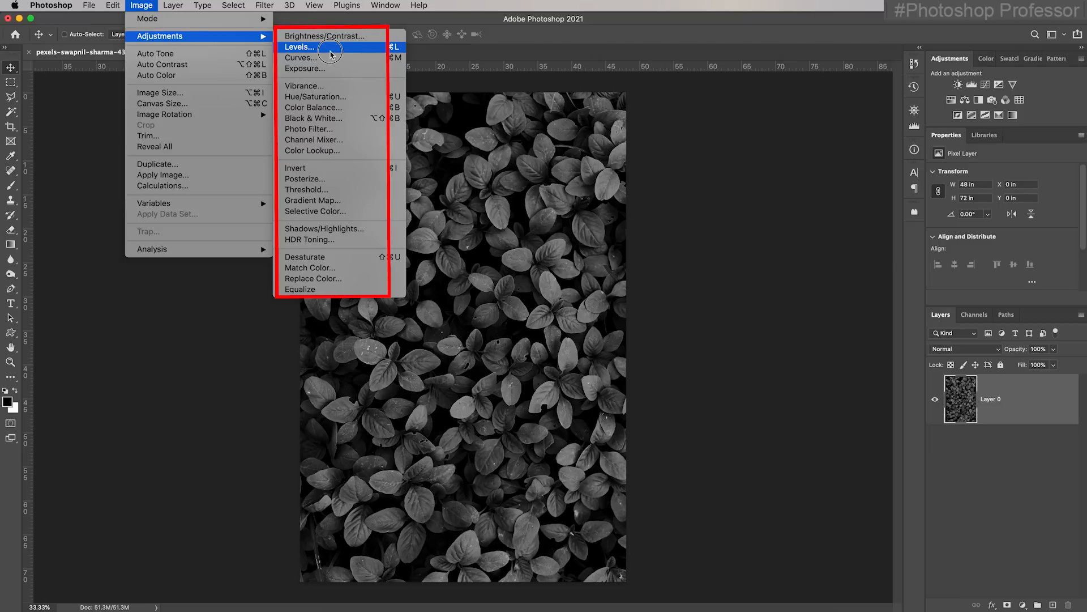
left_click(741, 184)
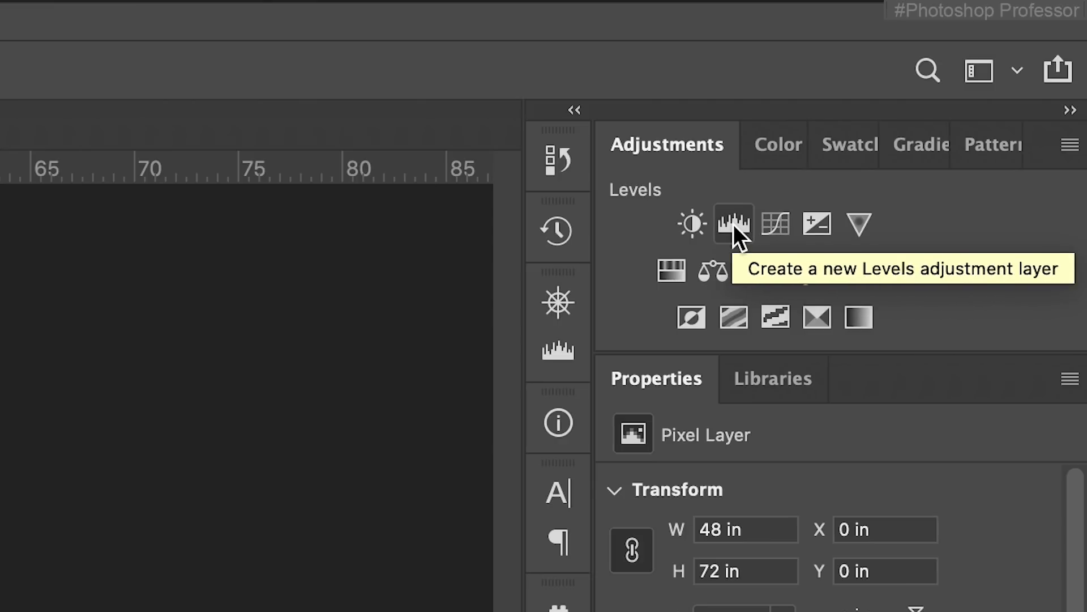
left_click(732, 225)
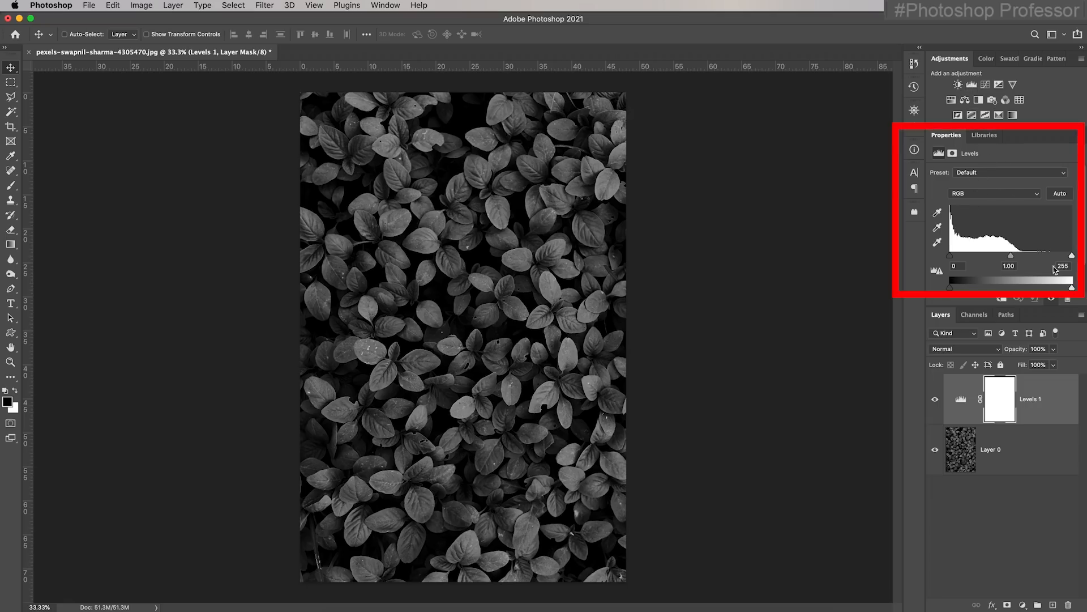
Set the Levels layer to white input 151, midtone 0.87 and white output 235, and compare the photo with and without it
scroll(1004, 243, "down", 2)
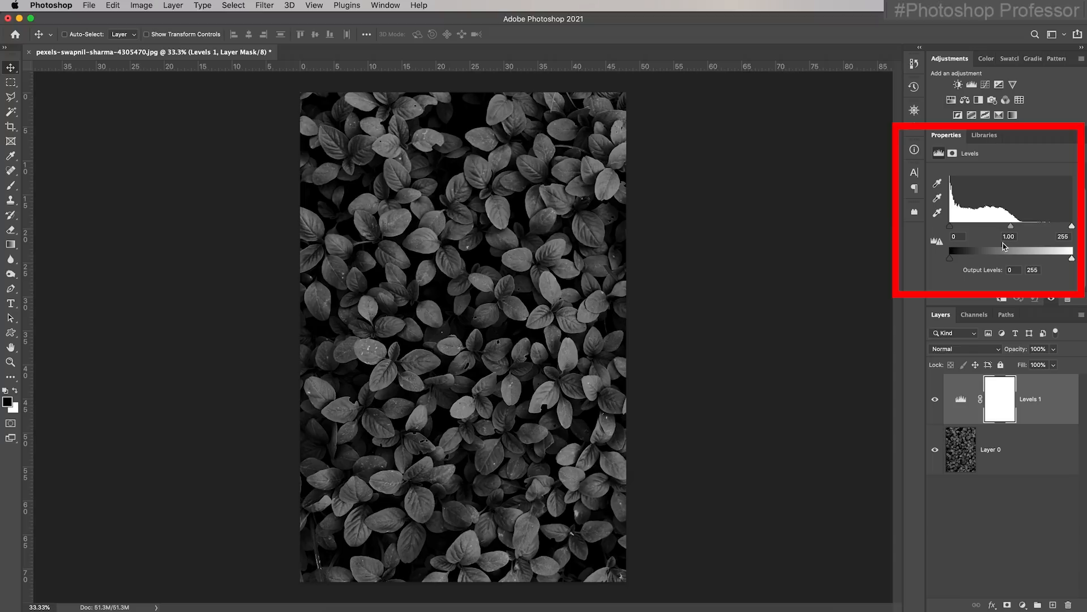
left_click_drag(1072, 240, 1024, 242)
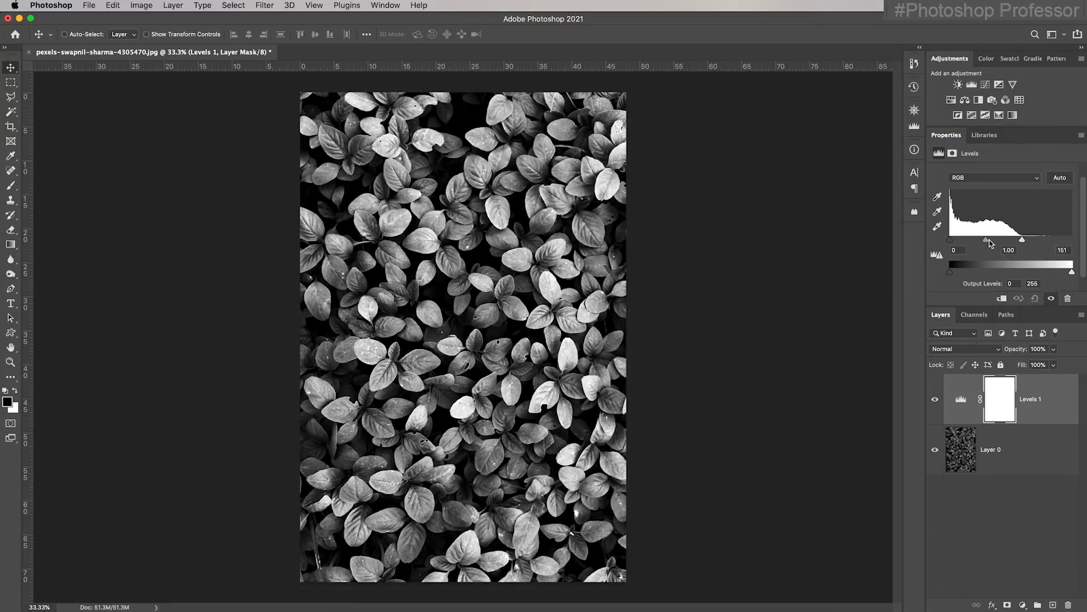
left_click_drag(986, 240, 989, 240)
left_click_drag(1070, 272, 1063, 273)
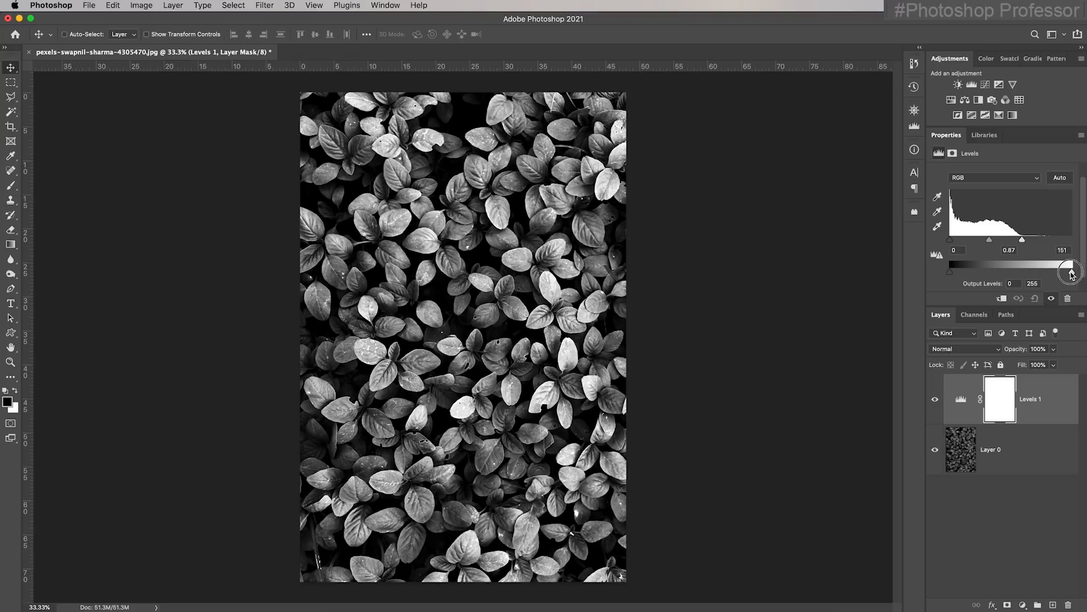
left_click(935, 399)
left_click(935, 400)
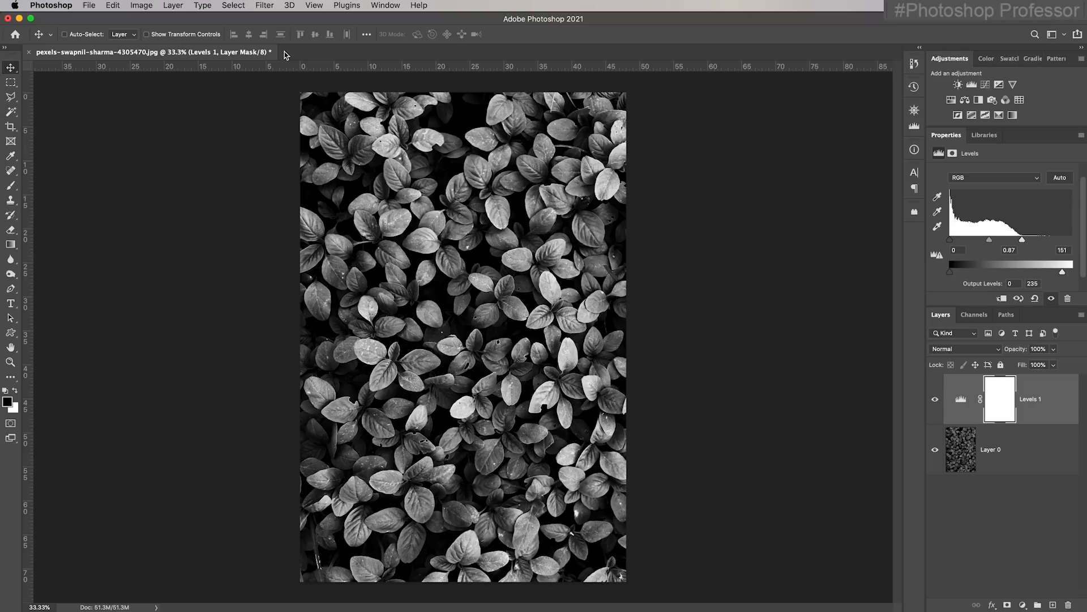
left_click(89, 5)
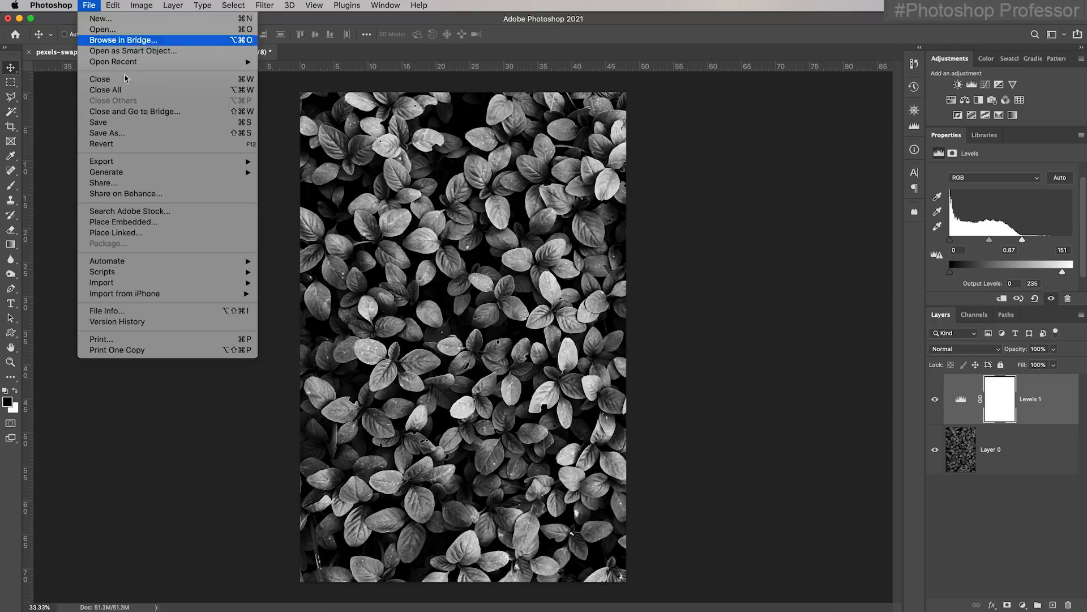
left_click(139, 134)
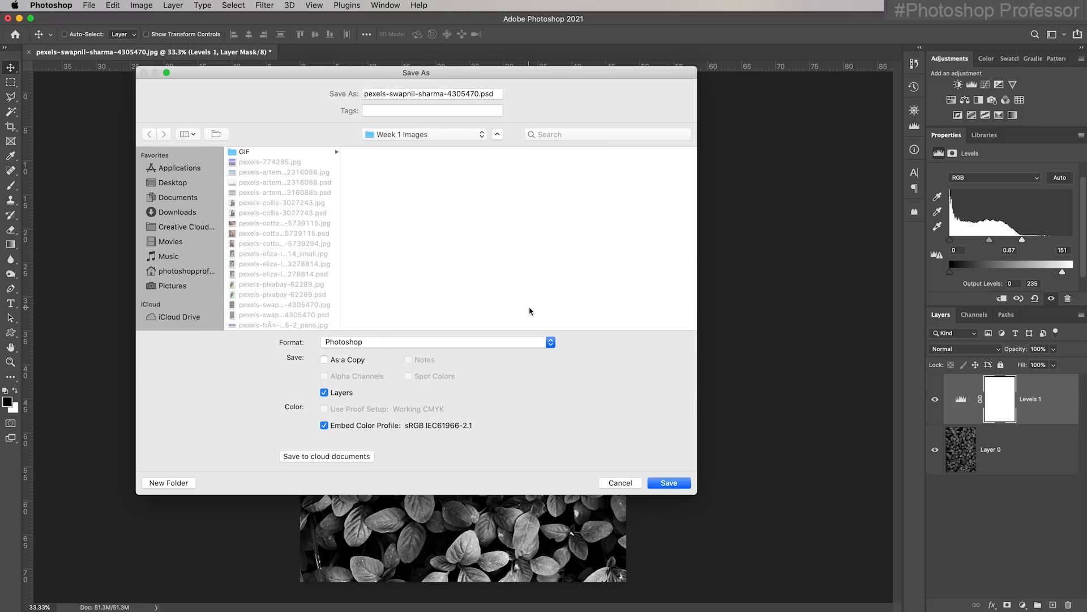
left_click(633, 485)
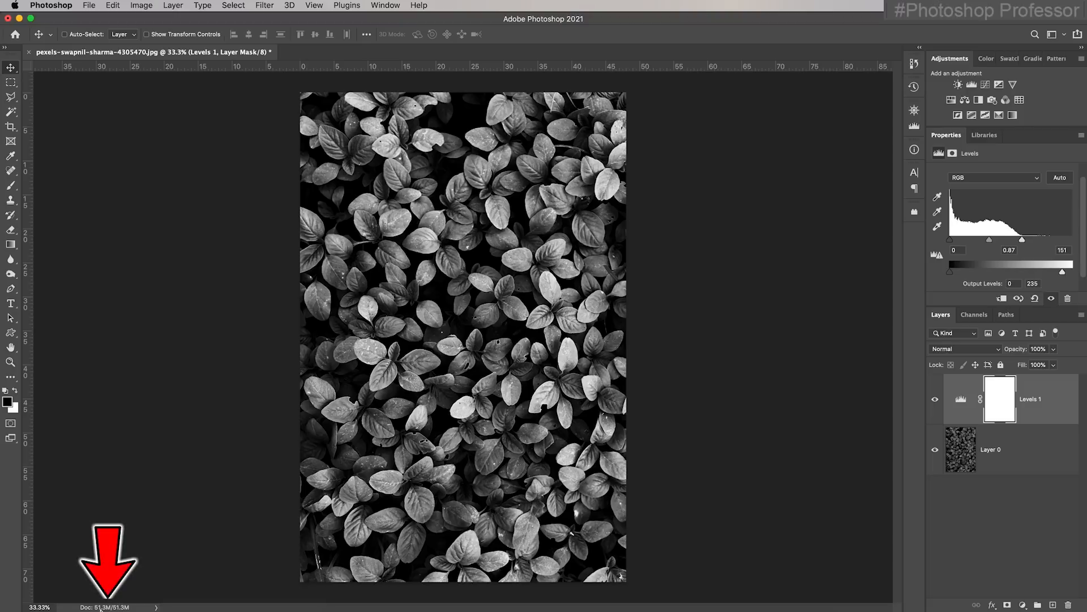
Resize the leaves image to 1920 pixels wide, keeping its proportions
left_click(147, 8)
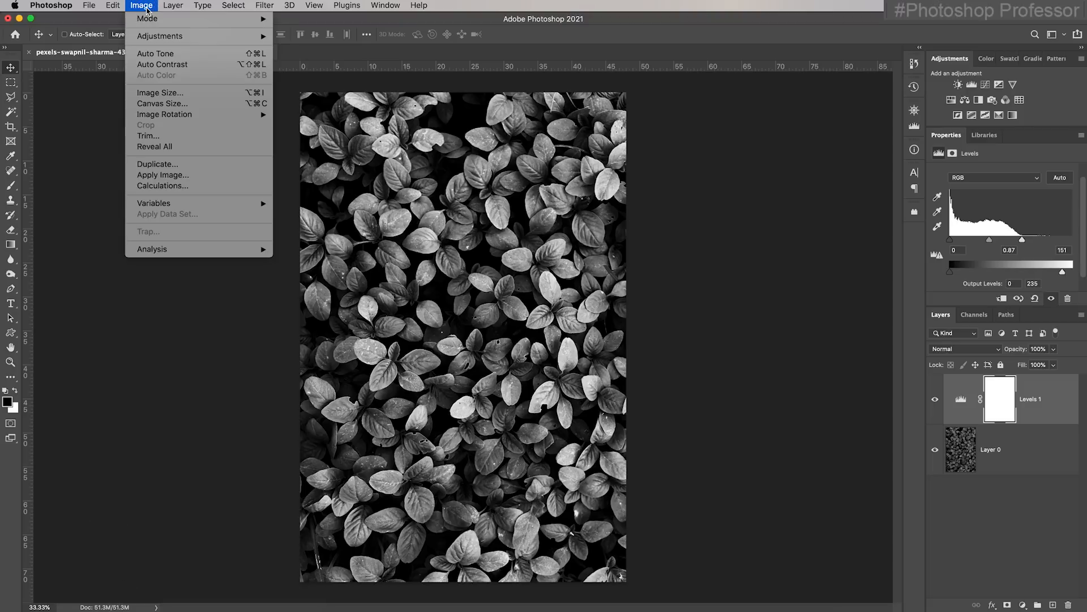
left_click(187, 93)
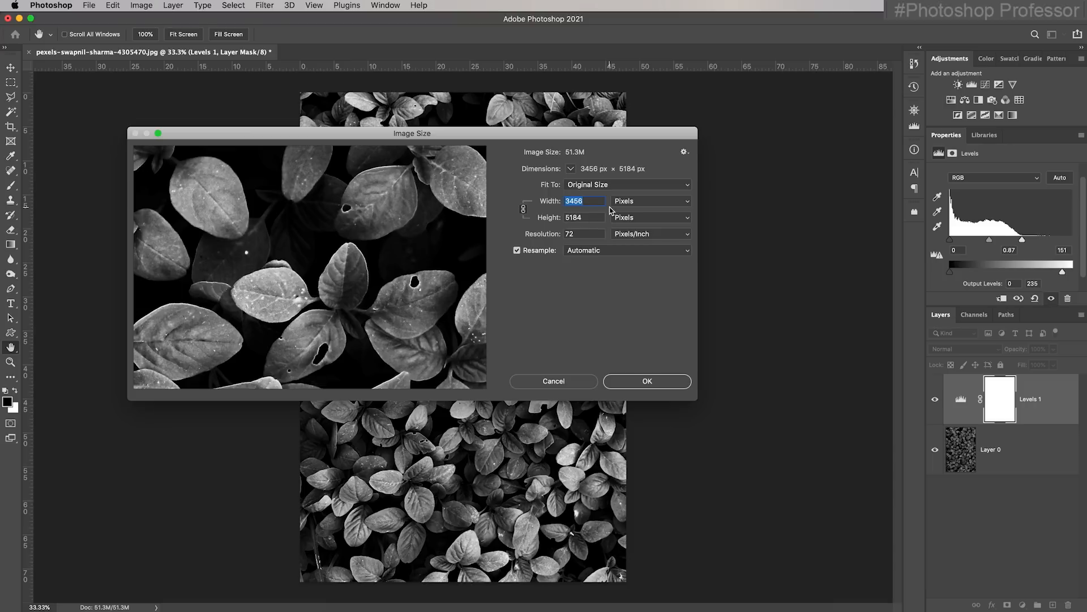
type("1920")
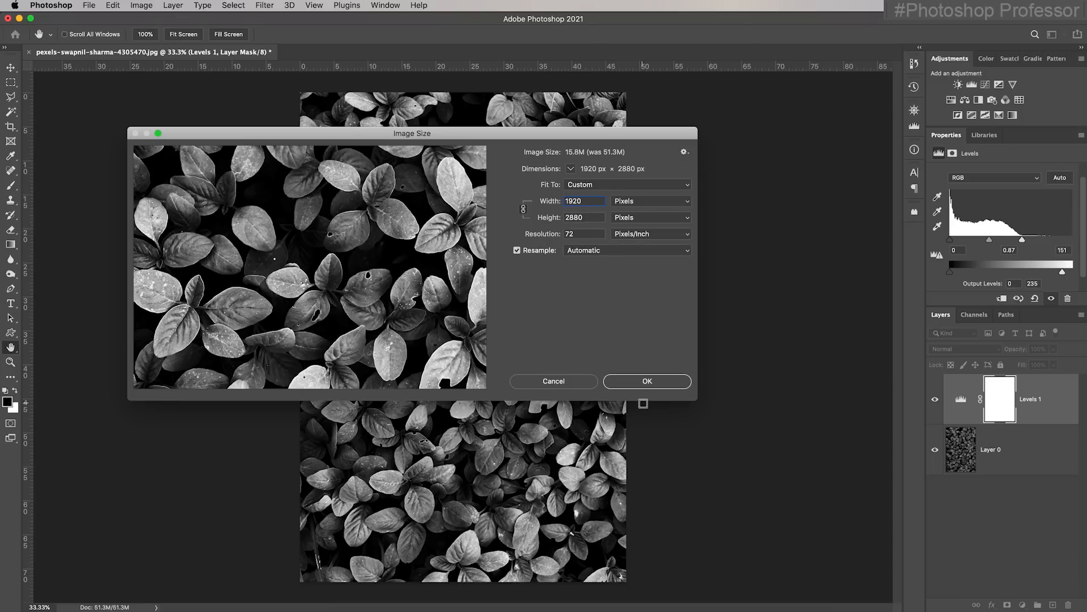
left_click(646, 383)
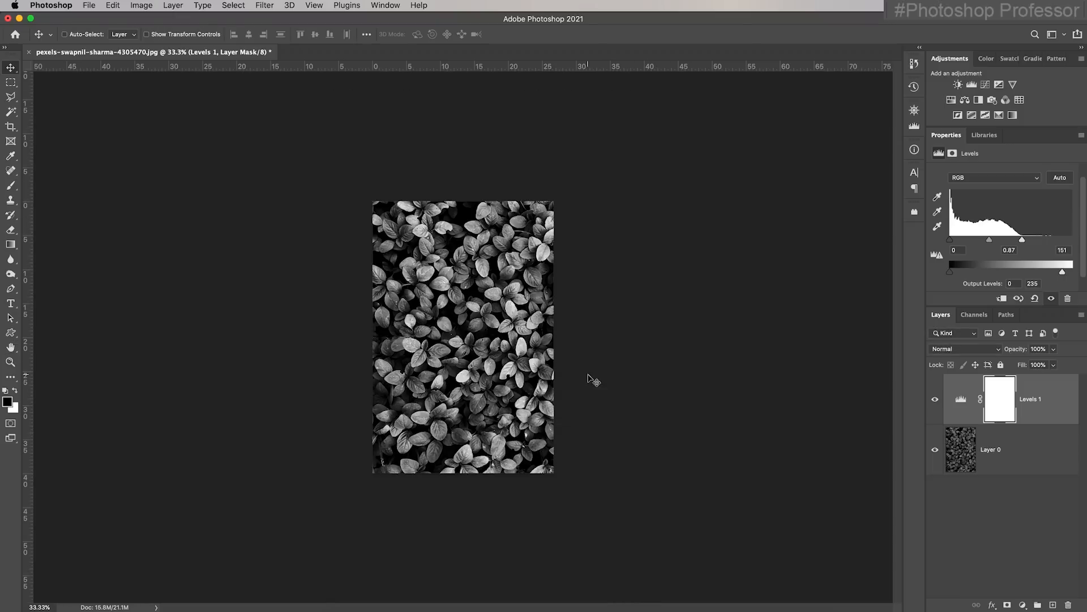
Save a JPEG copy with _1920 added to its file name at maximum quality 12, and close the leaves document without saving changes
left_click(89, 6)
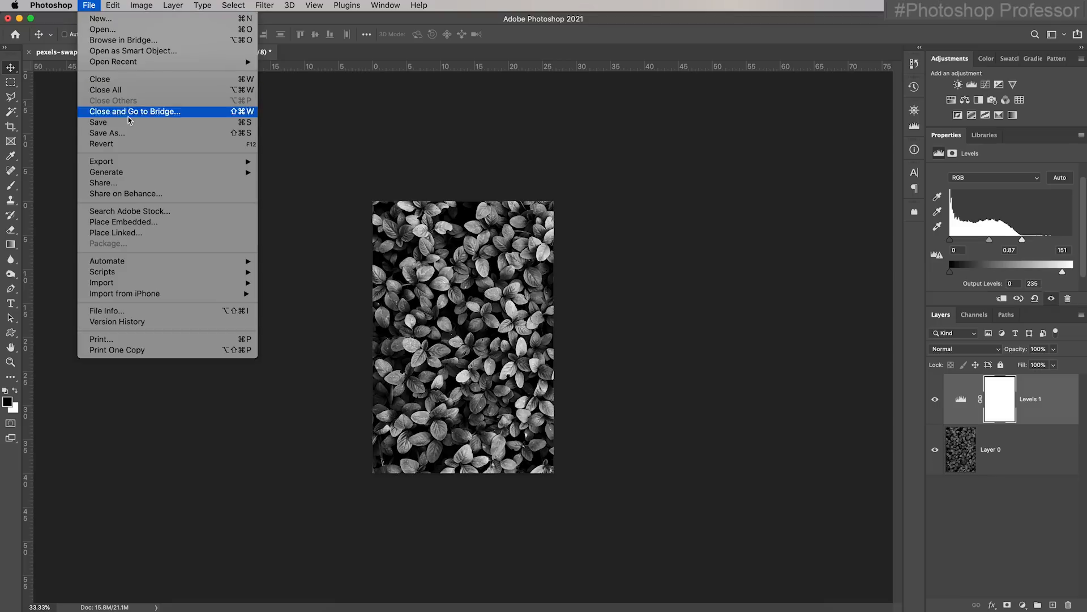
left_click(139, 133)
left_click(416, 341)
left_click(419, 395)
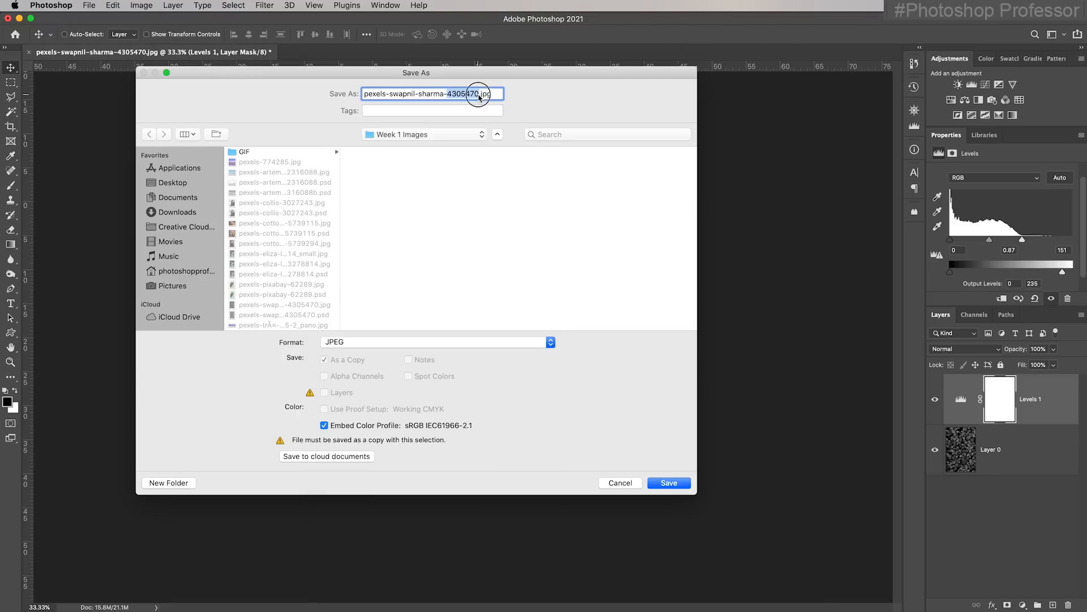
left_click(482, 93)
type("_1920")
left_click(669, 482)
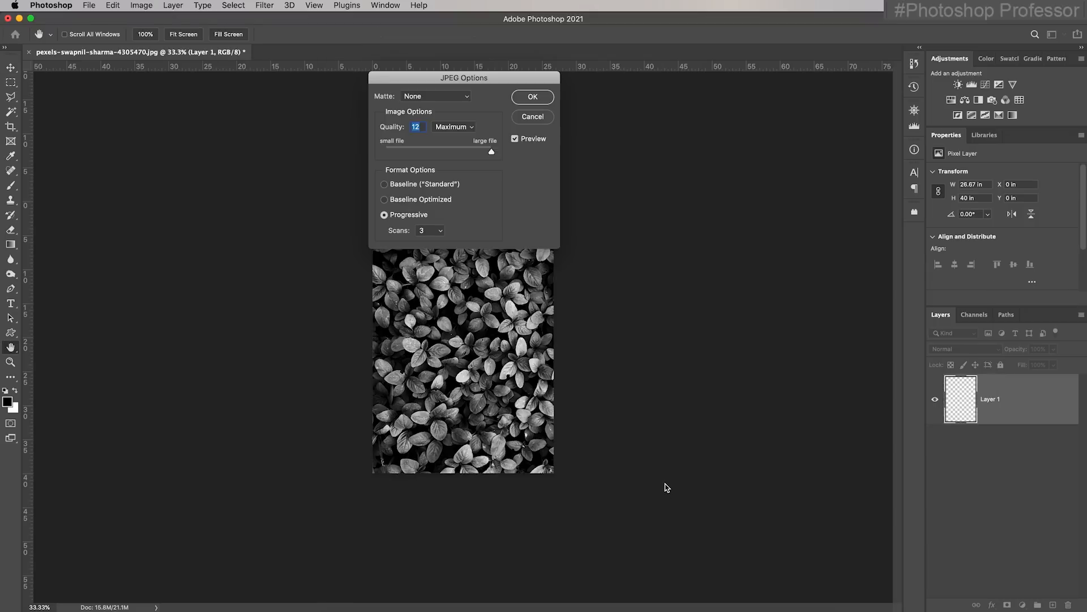
left_click(530, 99)
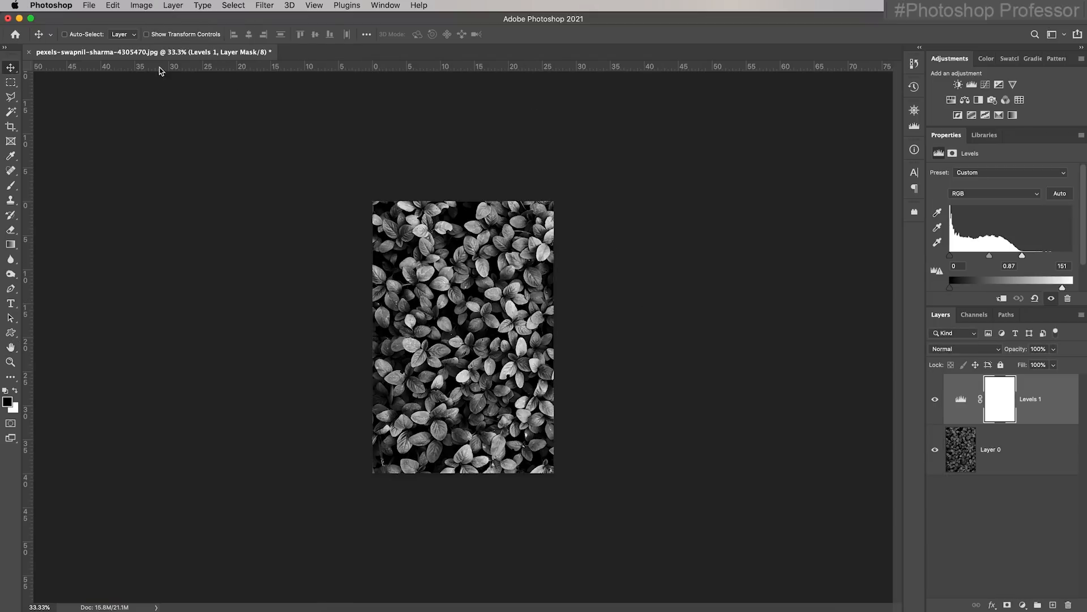
left_click(29, 52)
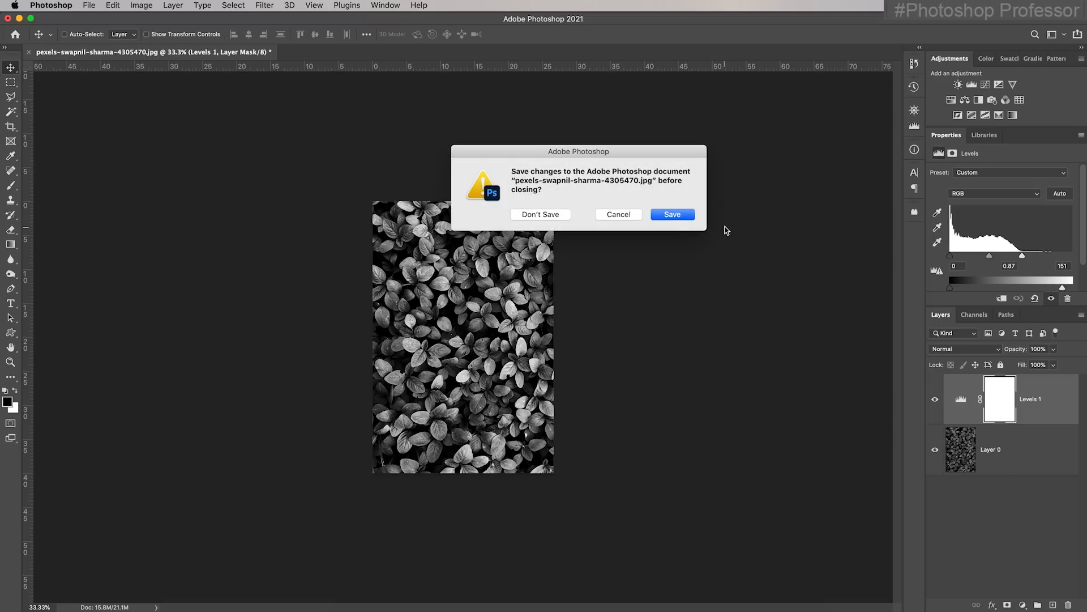
left_click(545, 218)
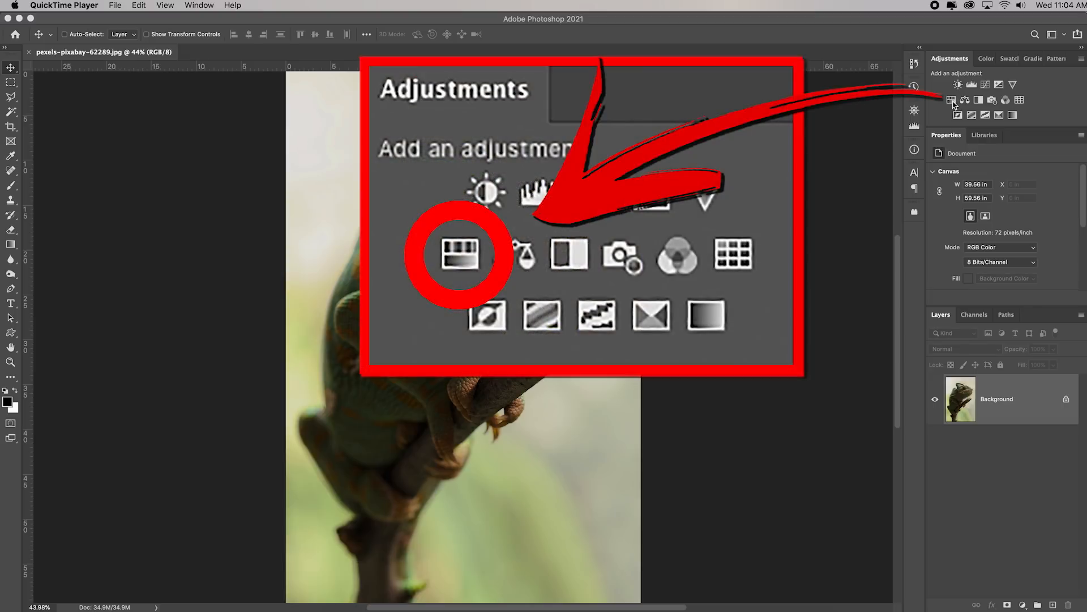
Add a Hue/Saturation adjustment layer to the chameleon photo and preview its saturation at +100 and -100
left_click(952, 100)
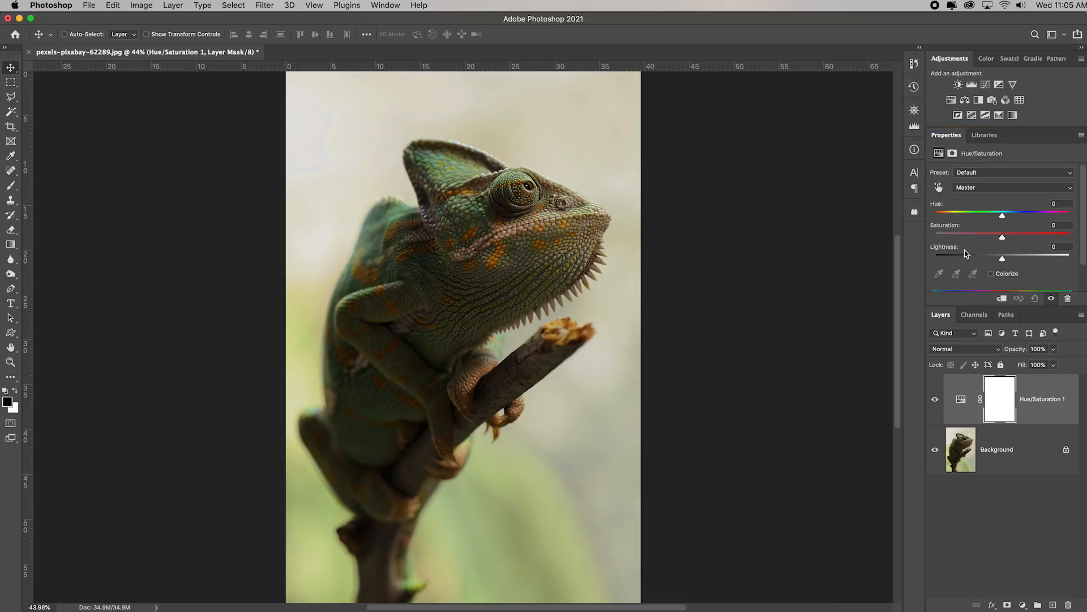
left_click_drag(1004, 239, 1083, 238)
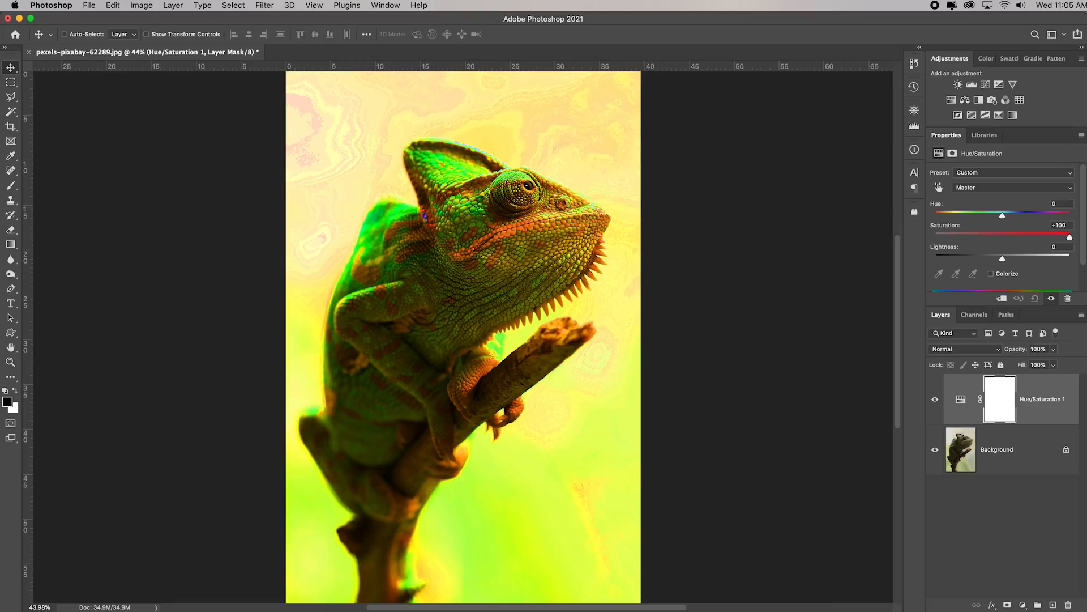
left_click(1070, 240)
left_click_drag(1070, 240, 923, 238)
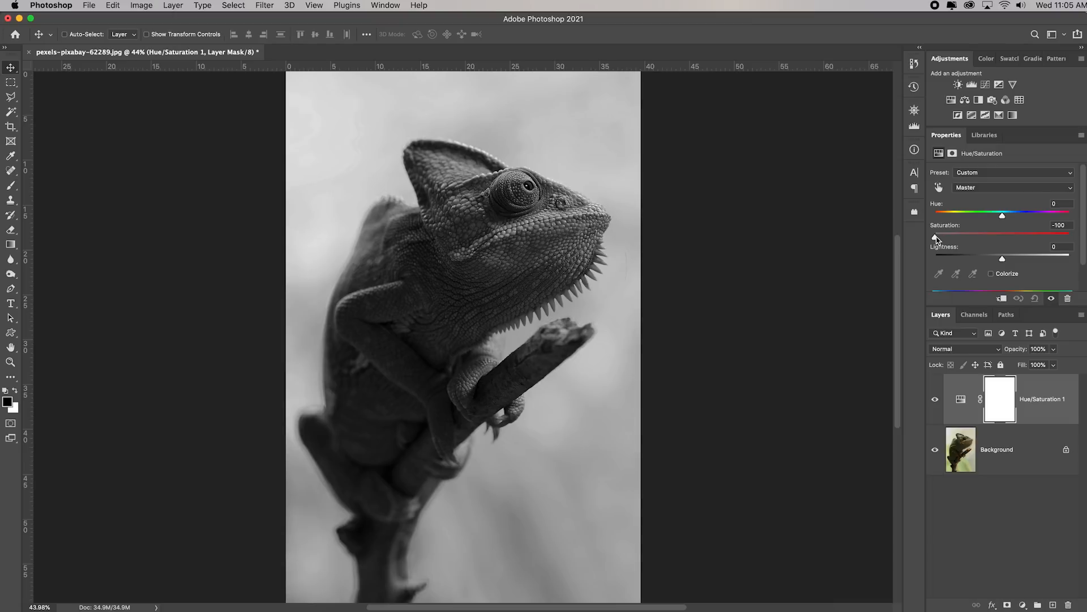
left_click_drag(993, 238, 1000, 238)
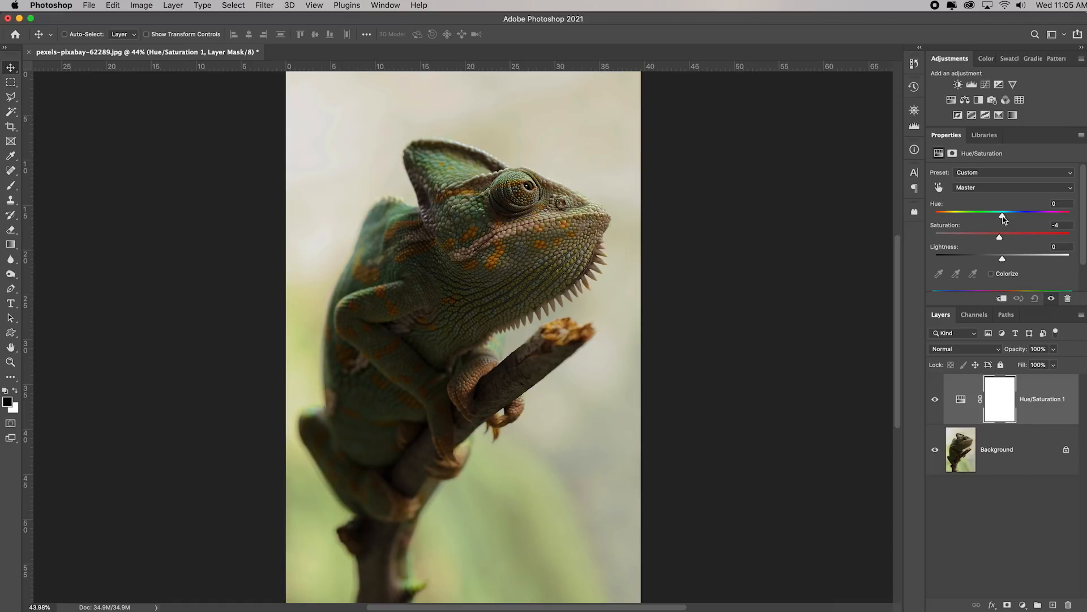
Set the Hue/Saturation layer's hue to +71 and saturation to +10, and compare the chameleon with and without it
left_click_drag(1003, 216, 1011, 243)
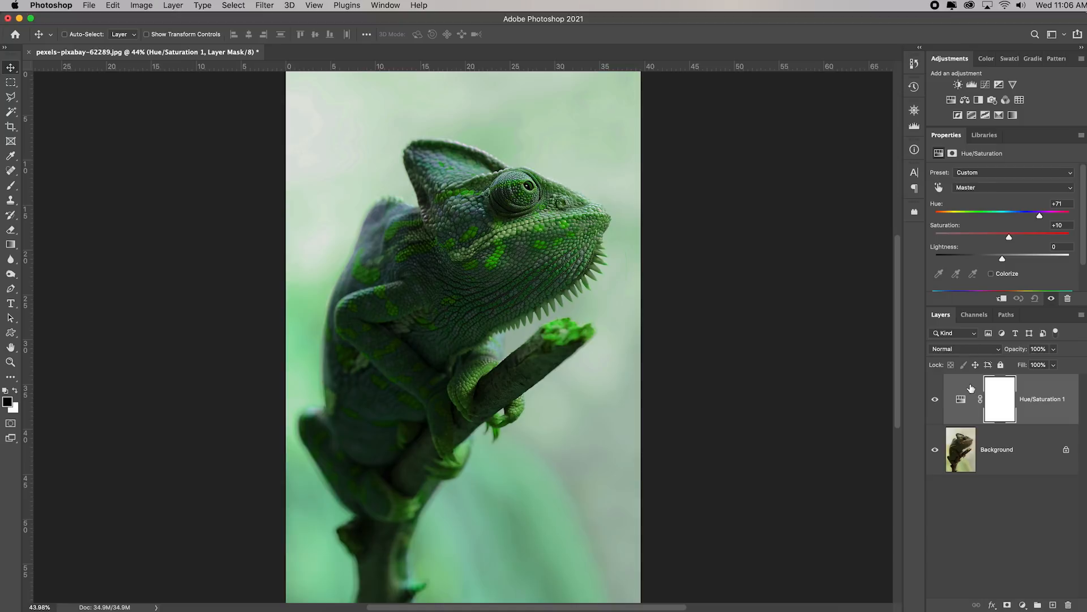
left_click(935, 400)
left_click(935, 400)
Resize the chameleon image to 1920 pixels wide, keeping its proportions
left_click(149, 7)
left_click(249, 93)
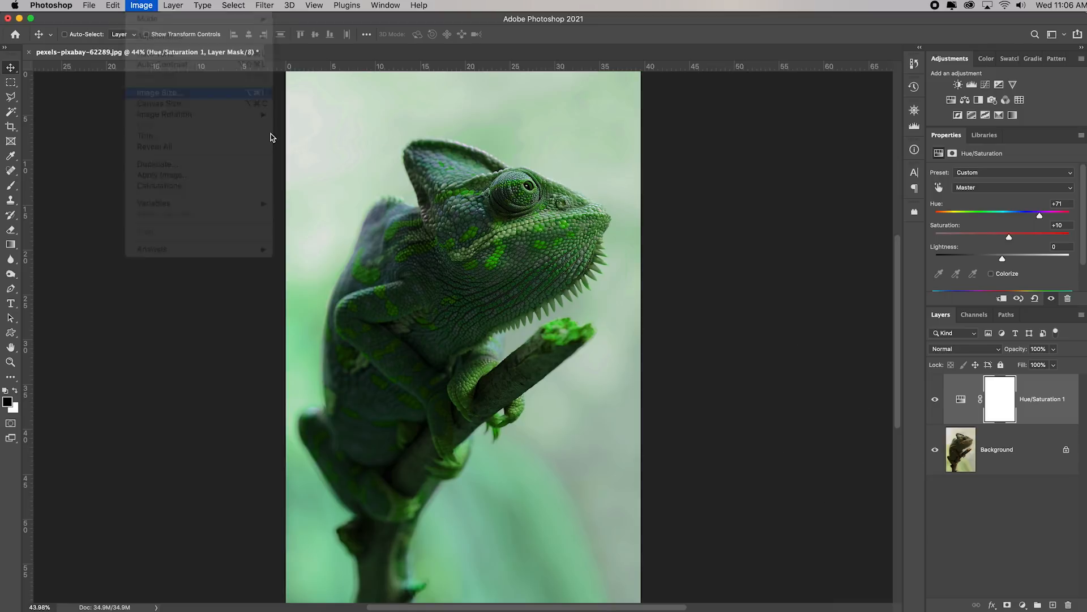
type("192")
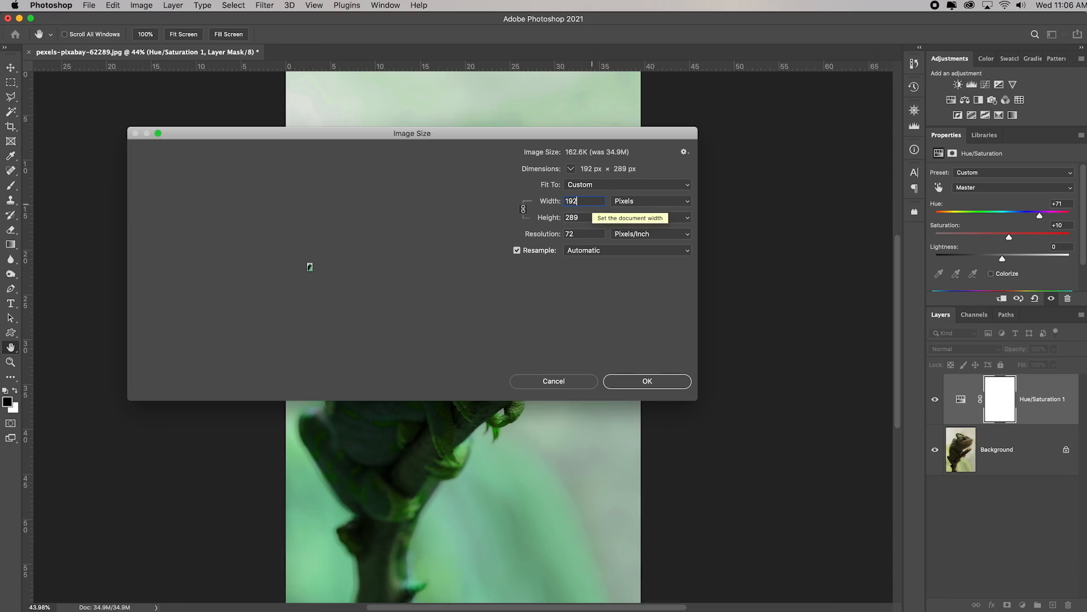
type("0")
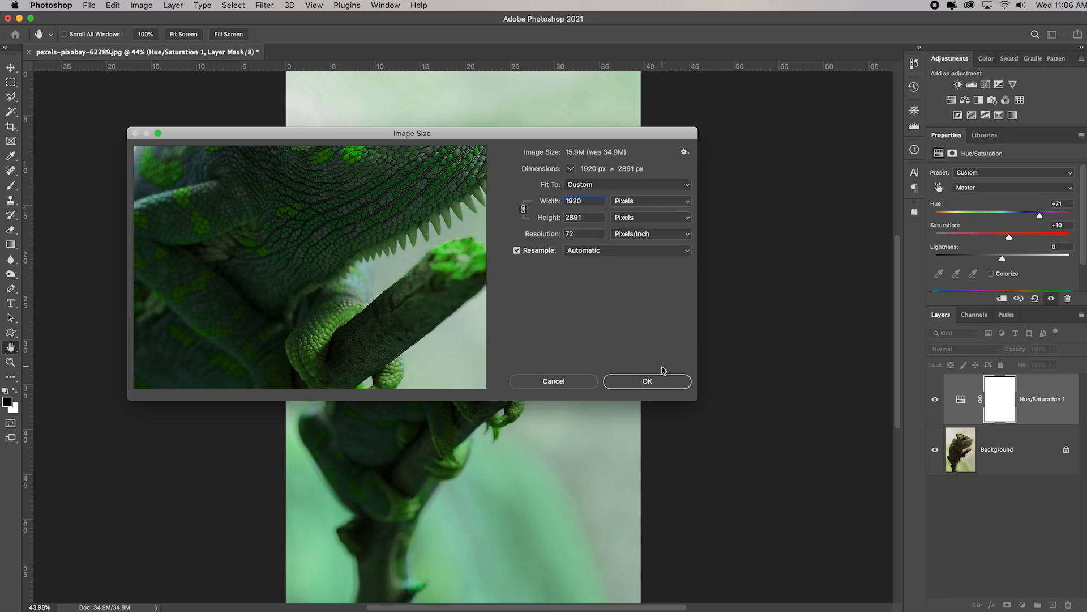
left_click(654, 382)
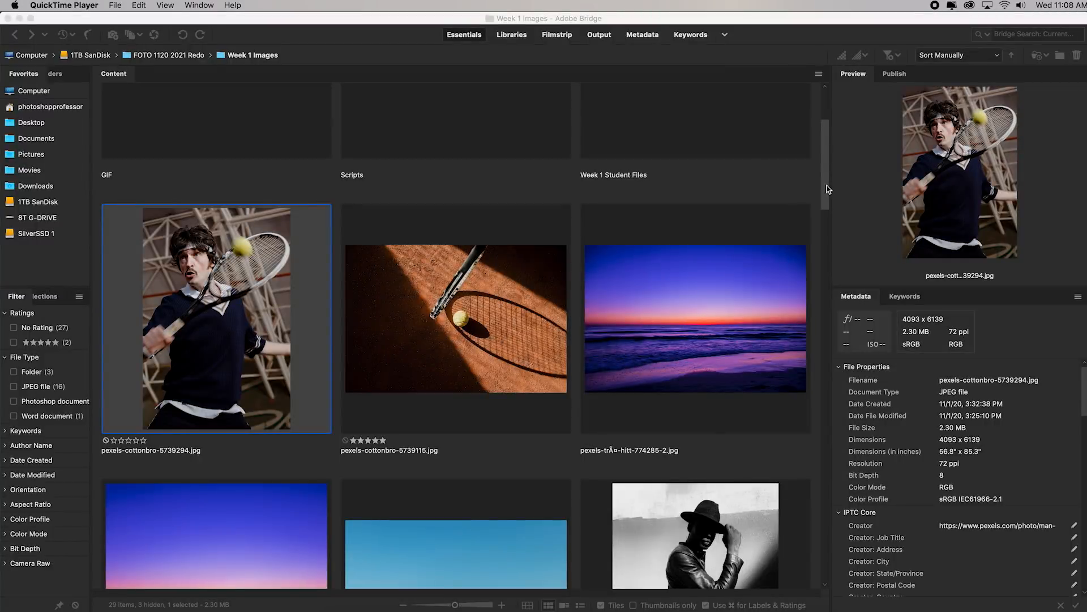
Open the tennis photos pexels-cottonbro-5739294.jpg and pexels-cottonbro-5739115.jpg from Adobe Bridge in Photoshop
double_click(204, 310)
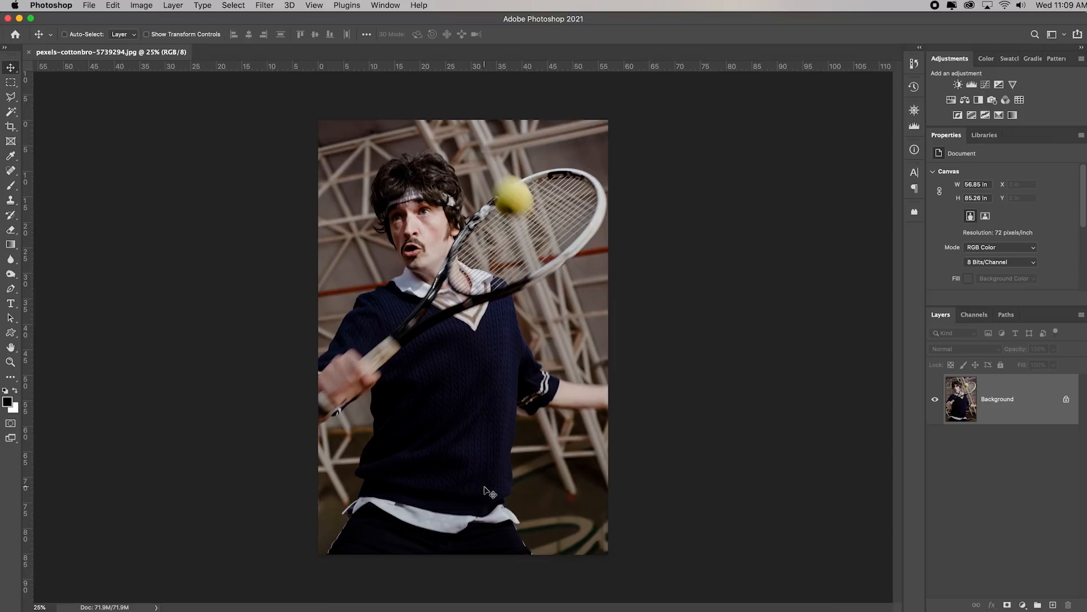
left_click(509, 604)
double_click(474, 368)
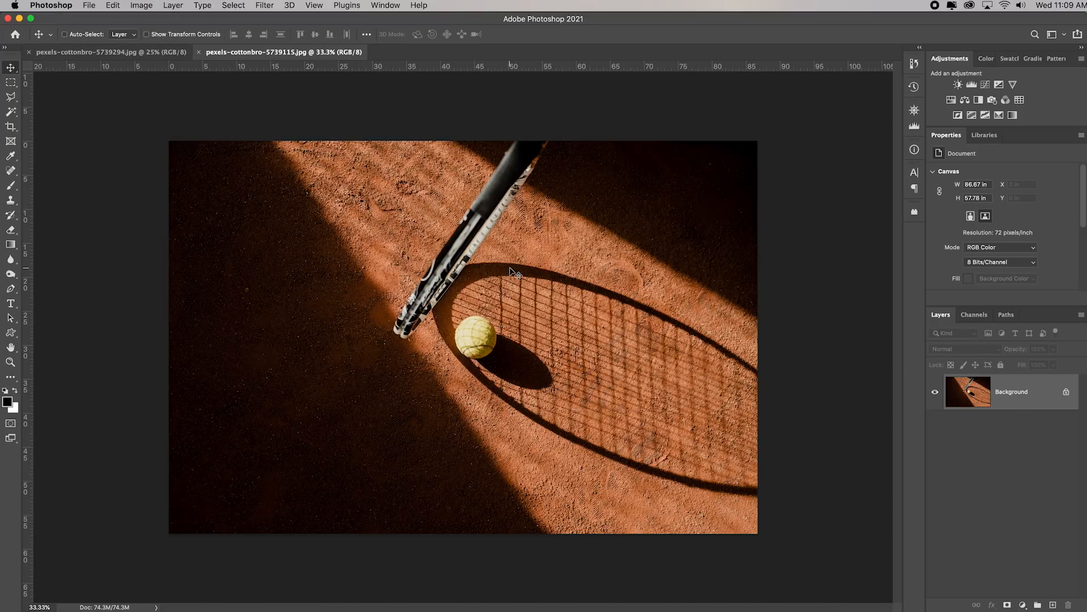
Select the entire clay court photo and copy it to the clipboard
left_click(240, 10)
left_click(244, 20)
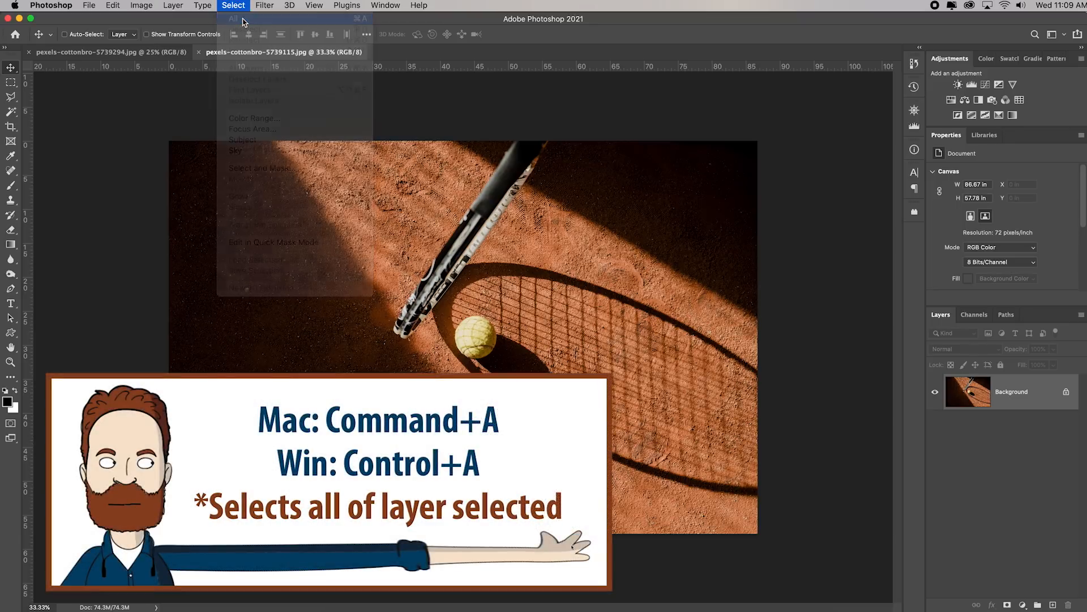
left_click(116, 7)
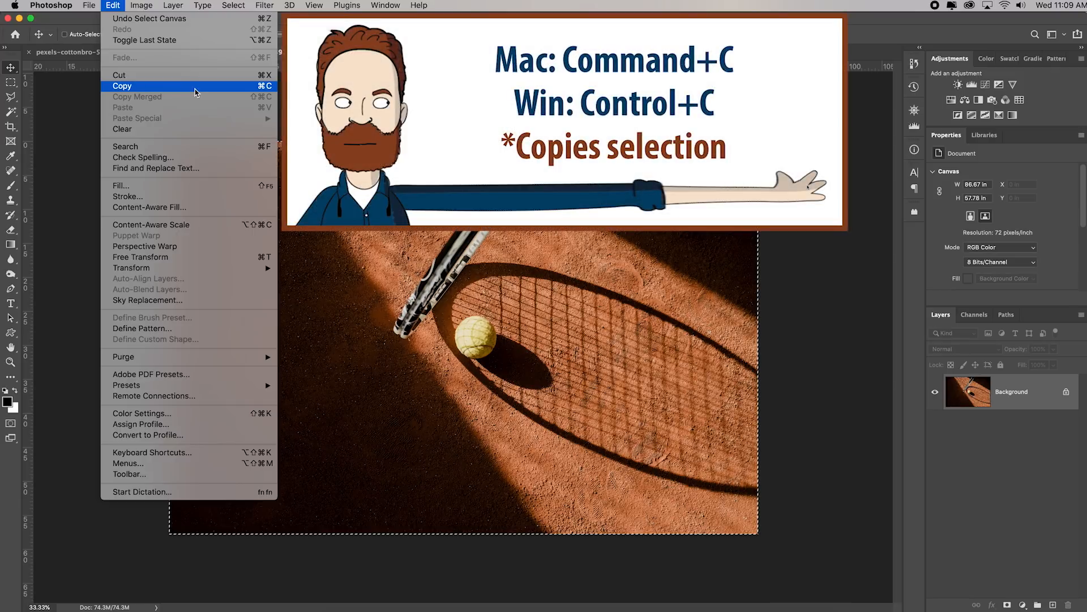
left_click(195, 89)
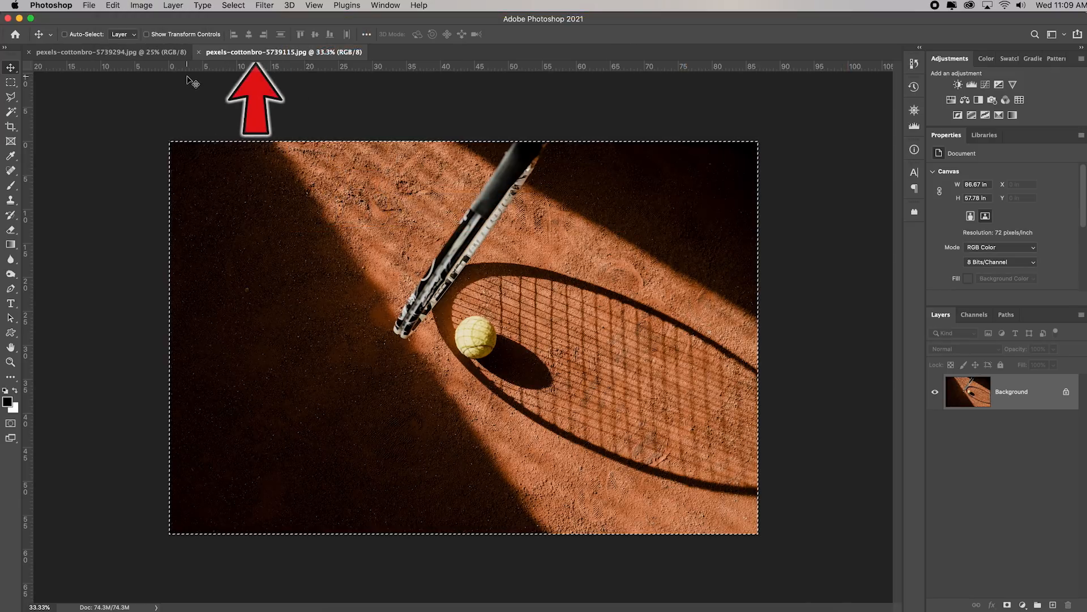
Switch to the tennis player photo and paste the copied clay court photo into it as a new layer
left_click(131, 54)
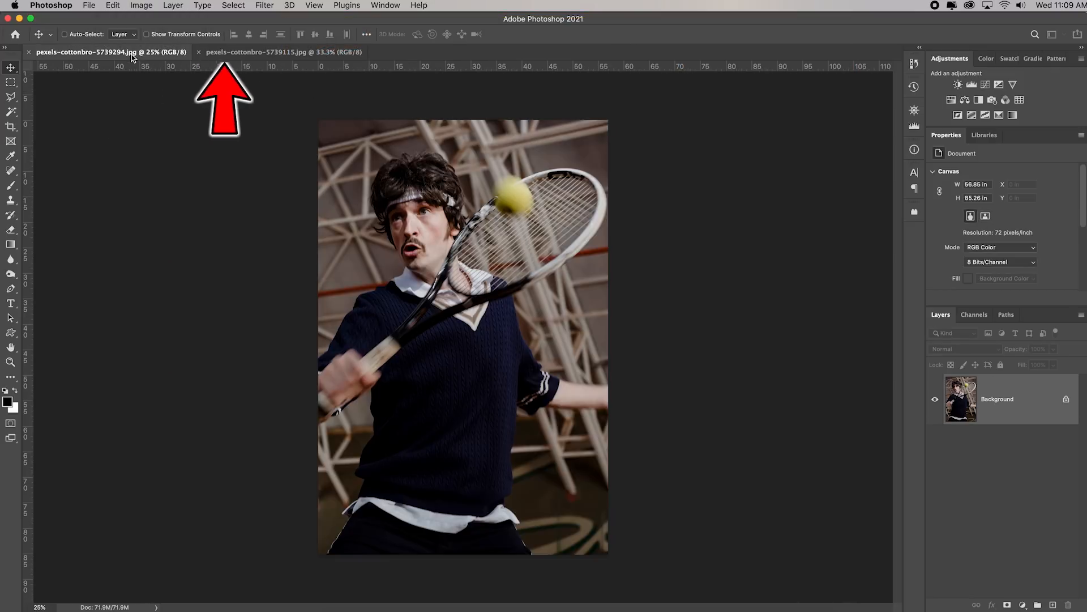
left_click(260, 54)
left_click(139, 54)
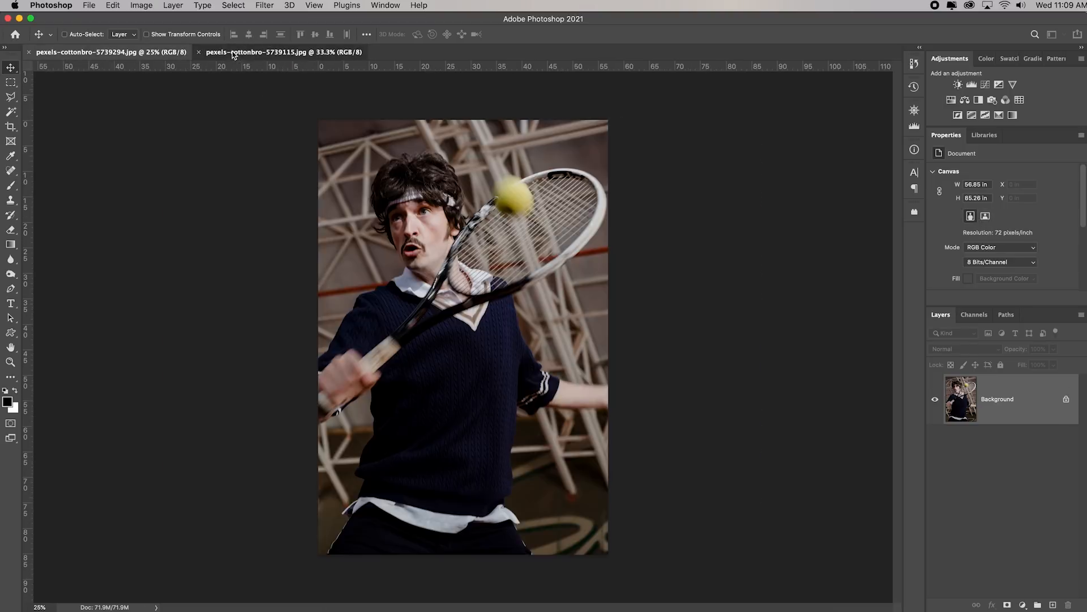
left_click(234, 54)
left_click(142, 54)
left_click(235, 54)
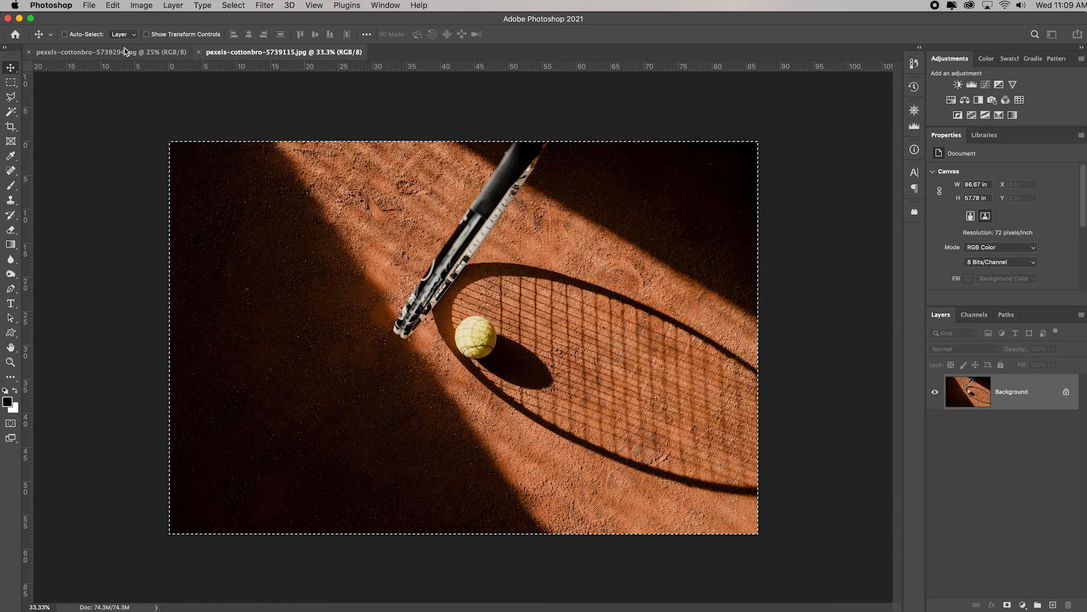
left_click(123, 55)
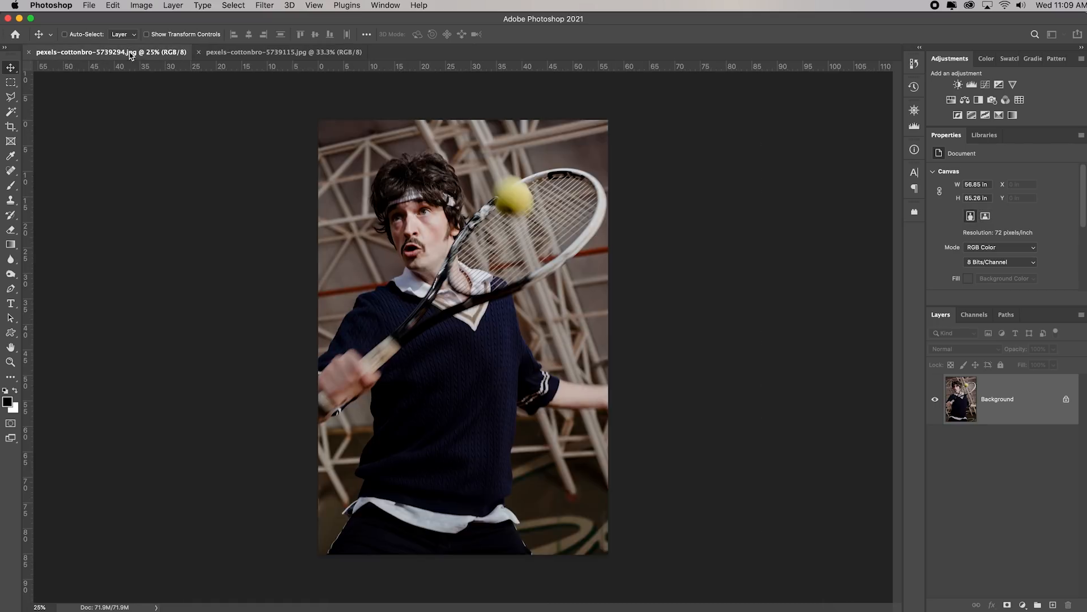
left_click(113, 6)
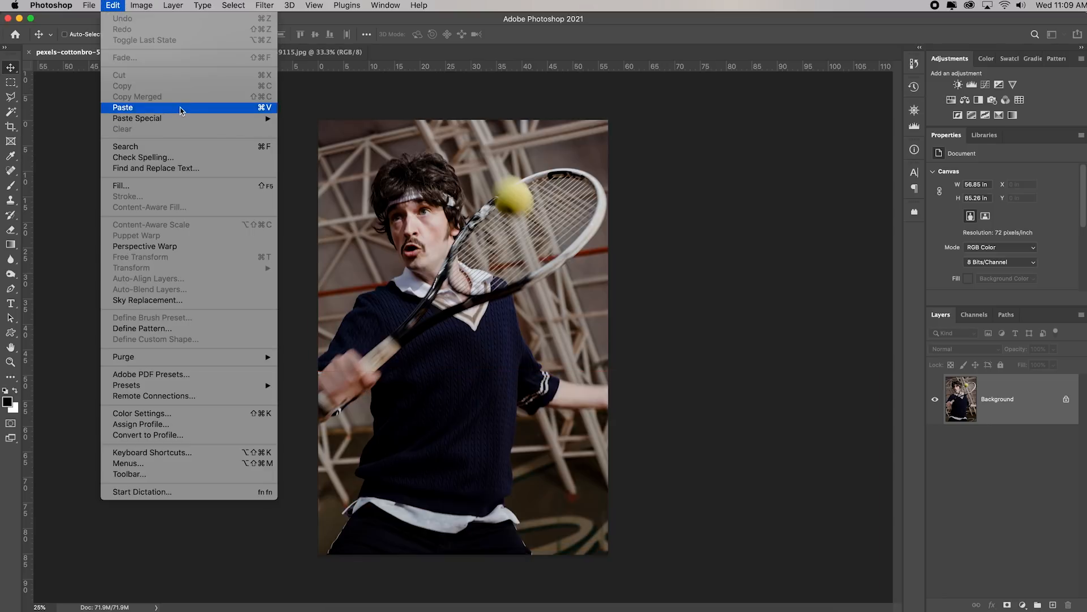
left_click(183, 107)
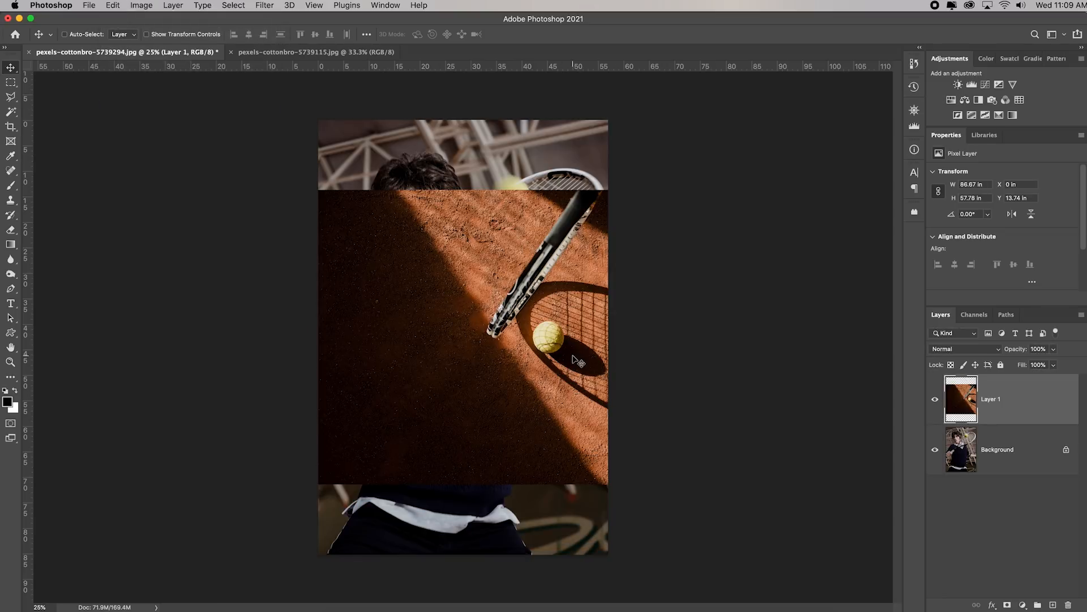
Delete the pasted clay court layer from the tennis player photo
left_click(113, 5)
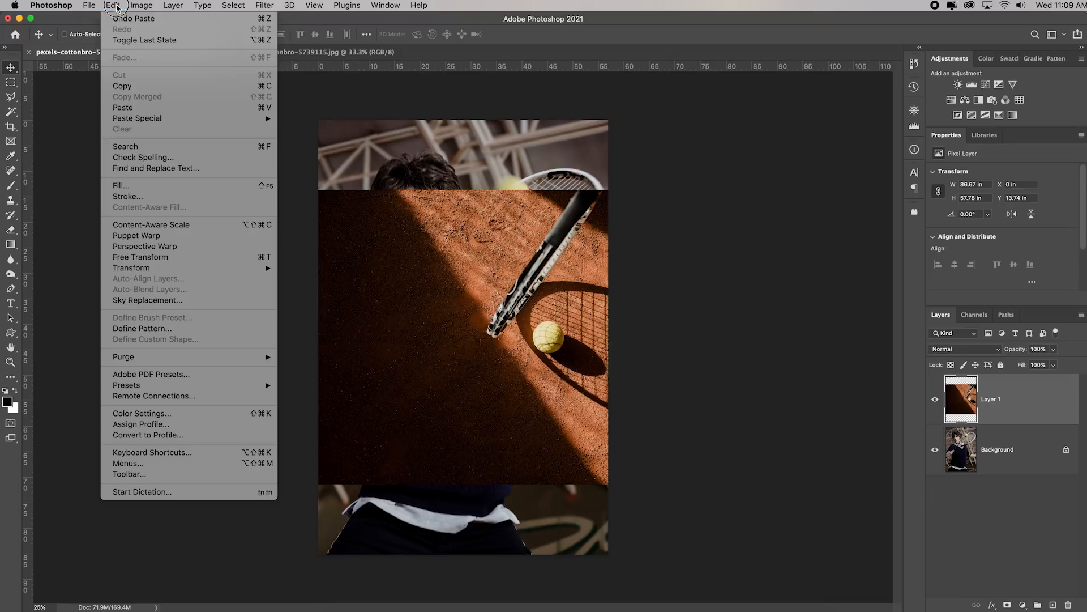
mouse_move(177, 271)
left_click(72, 249)
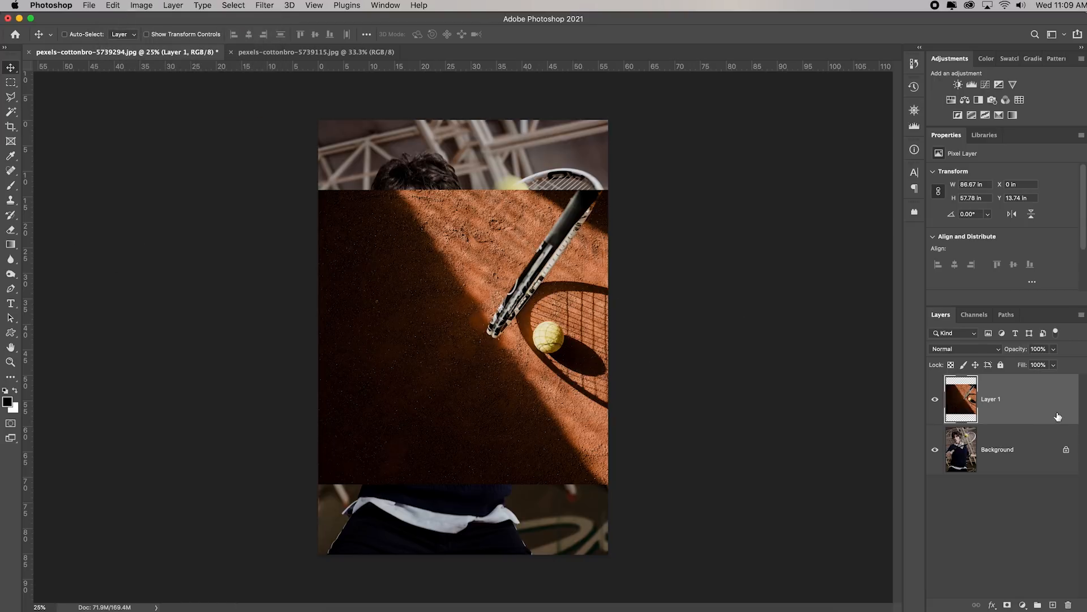
key("Delete")
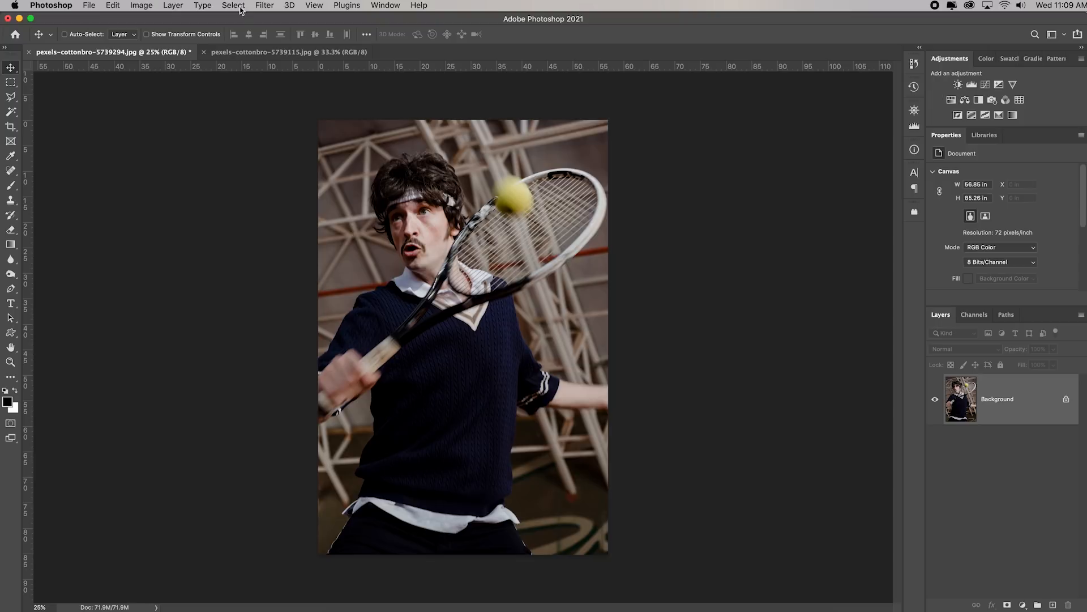
Copy the entire tennis player photo and paste it into the clay court photo as a new layer
left_click(234, 6)
left_click(252, 23)
left_click(112, 6)
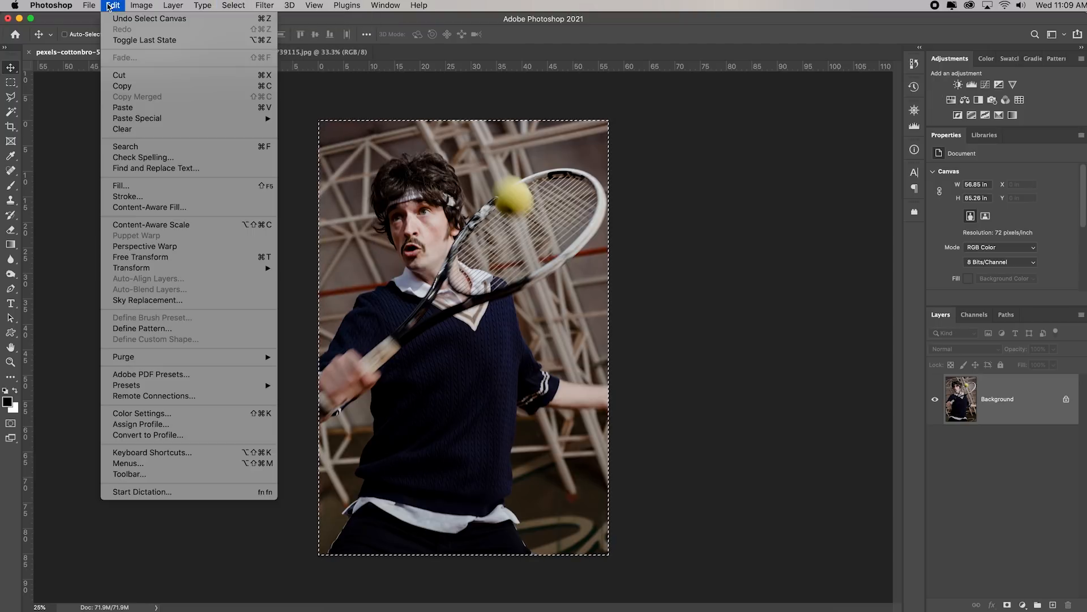
left_click(171, 86)
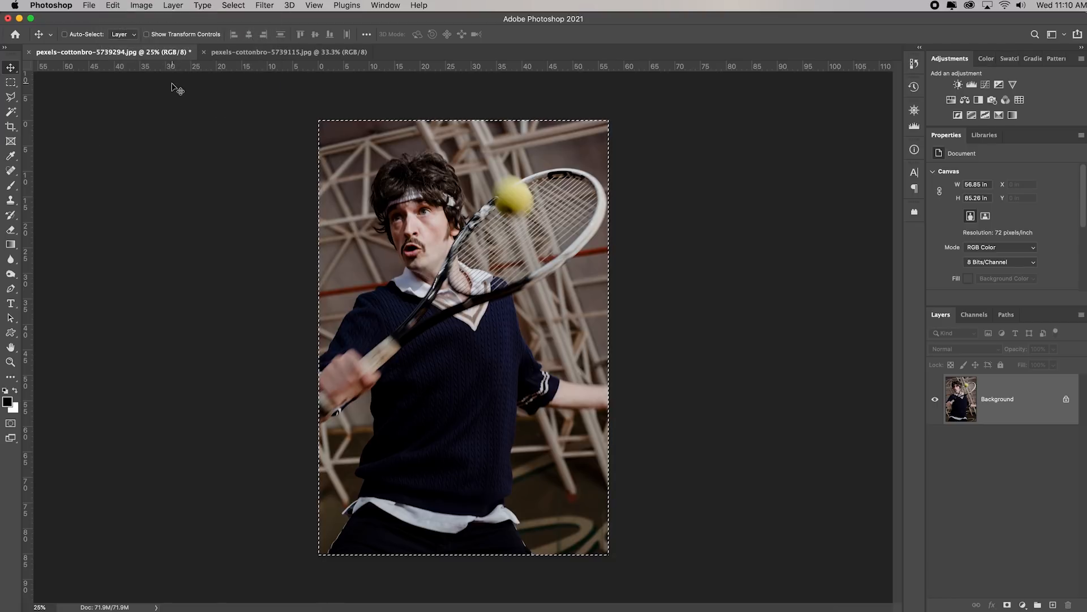
left_click(261, 51)
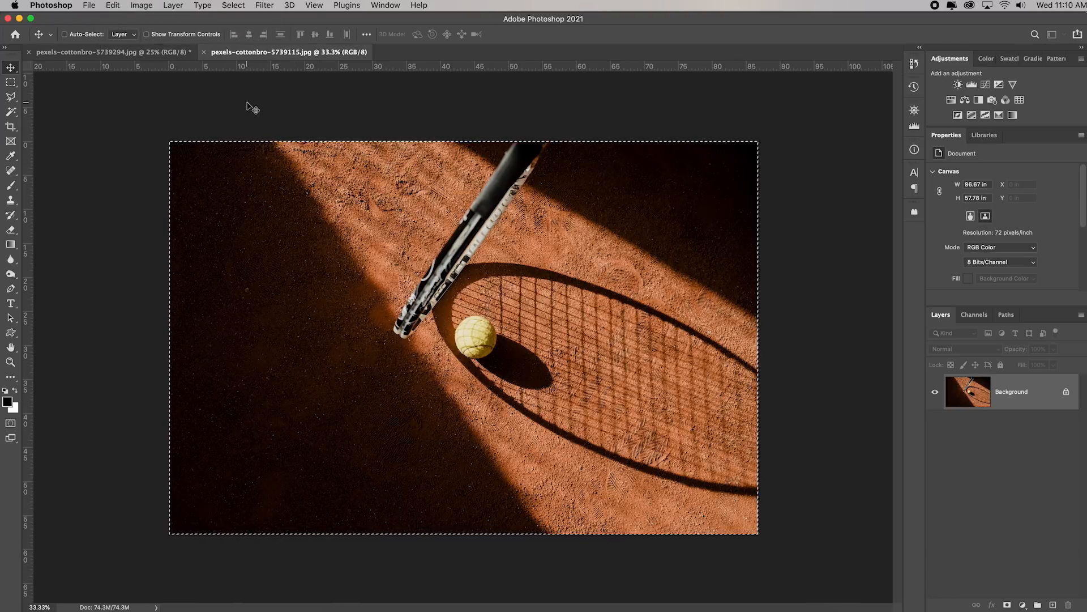
left_click(113, 6)
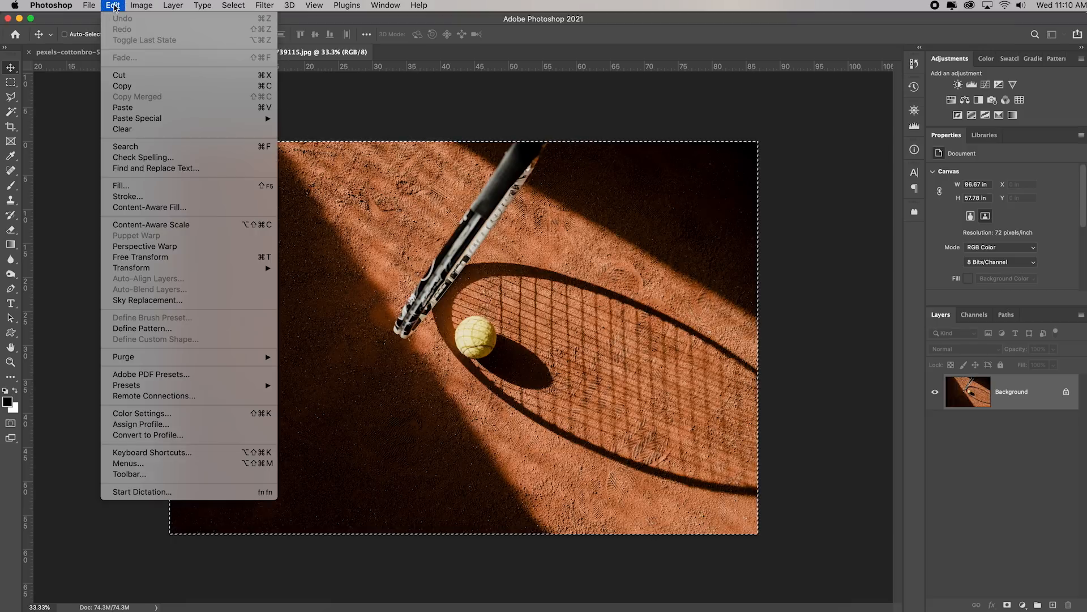
left_click(143, 107)
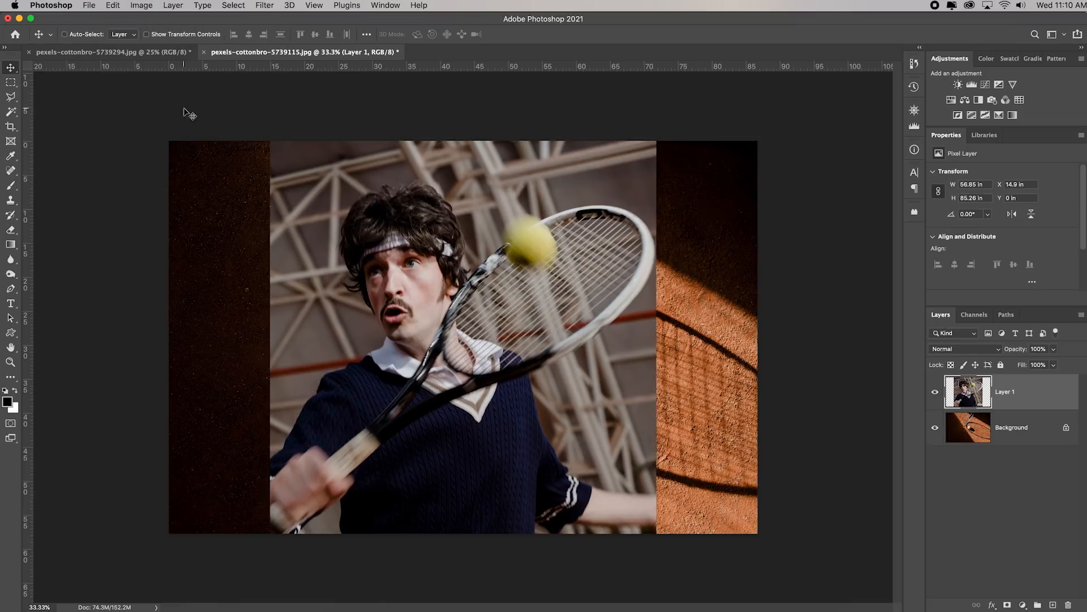
Scale the pasted player layer proportionally to about 52% and place it over the dark left side of the clay court
left_click(113, 6)
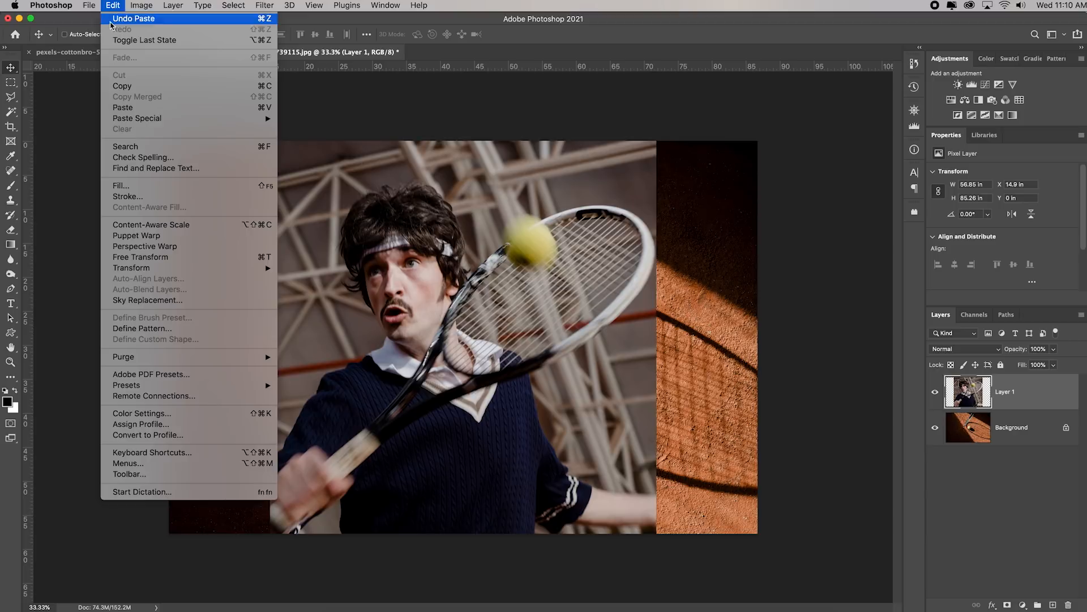
mouse_move(230, 269)
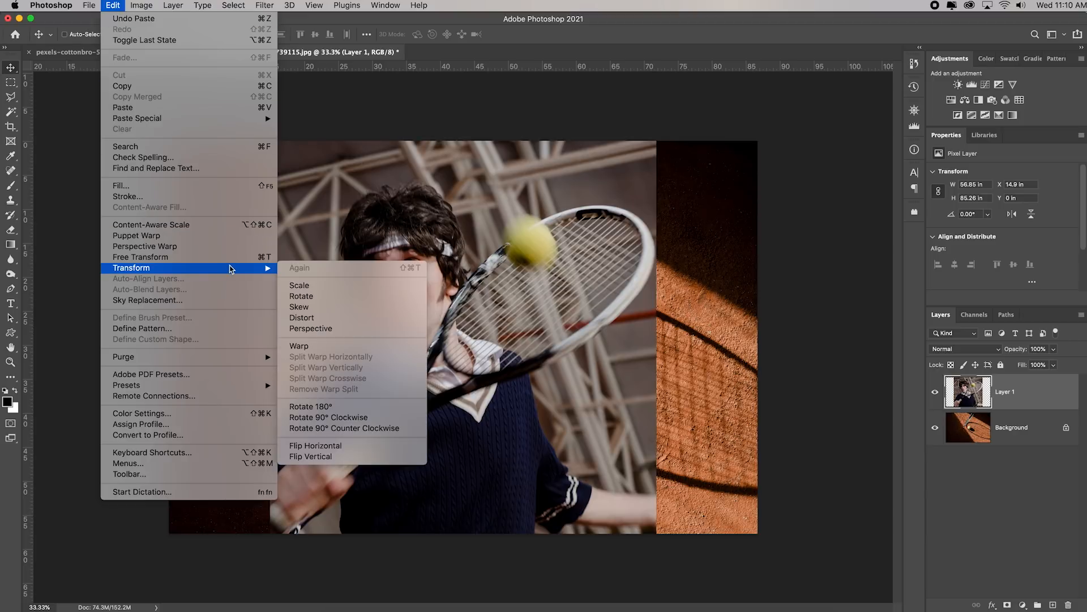
left_click(348, 286)
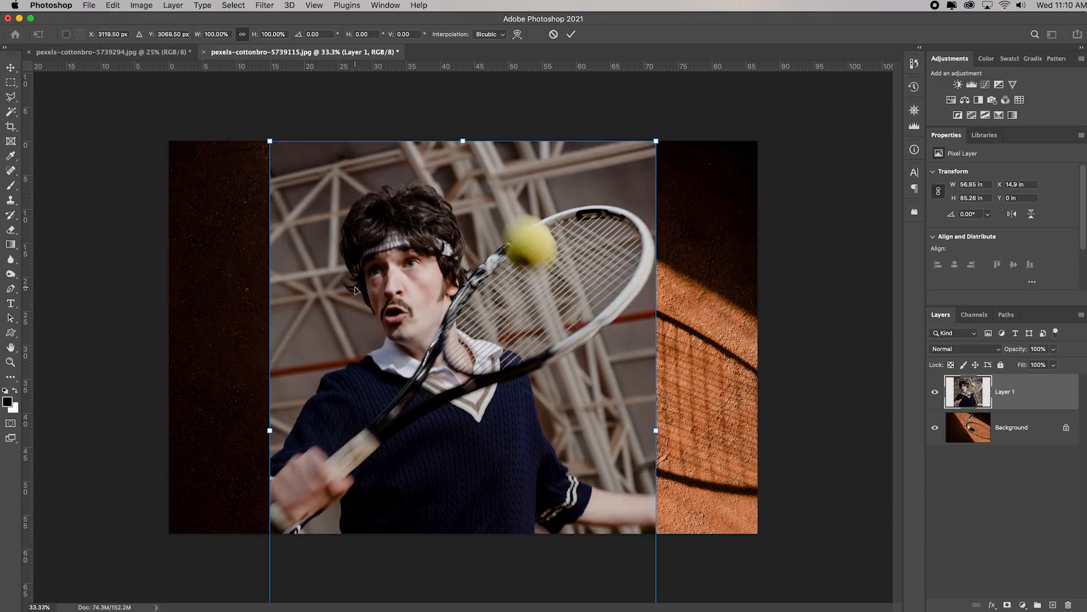
left_click_drag(654, 139, 572, 194)
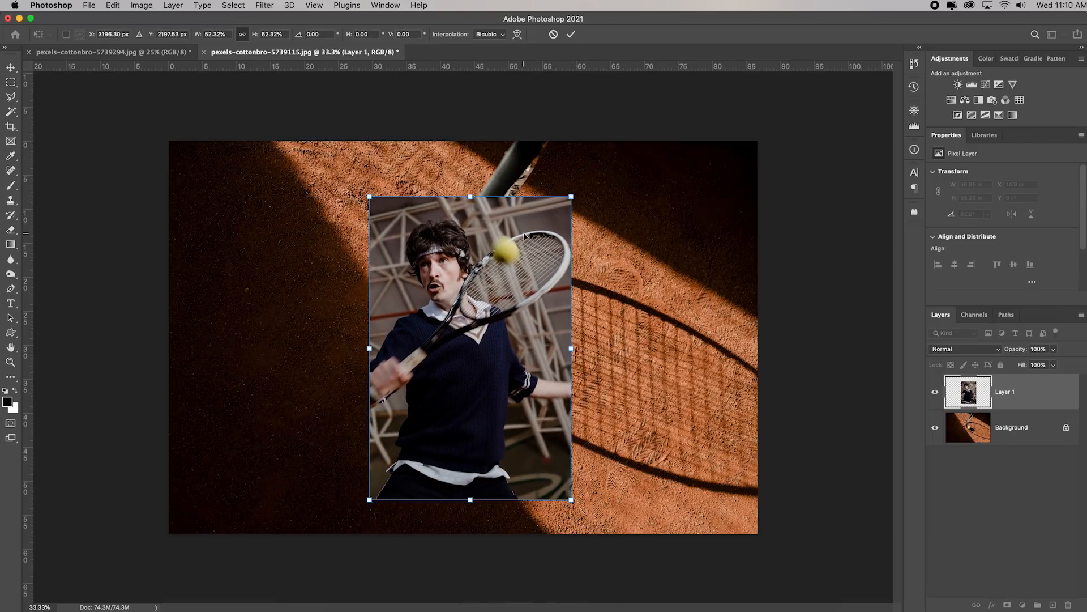
left_click_drag(541, 232, 371, 252)
key("Return")
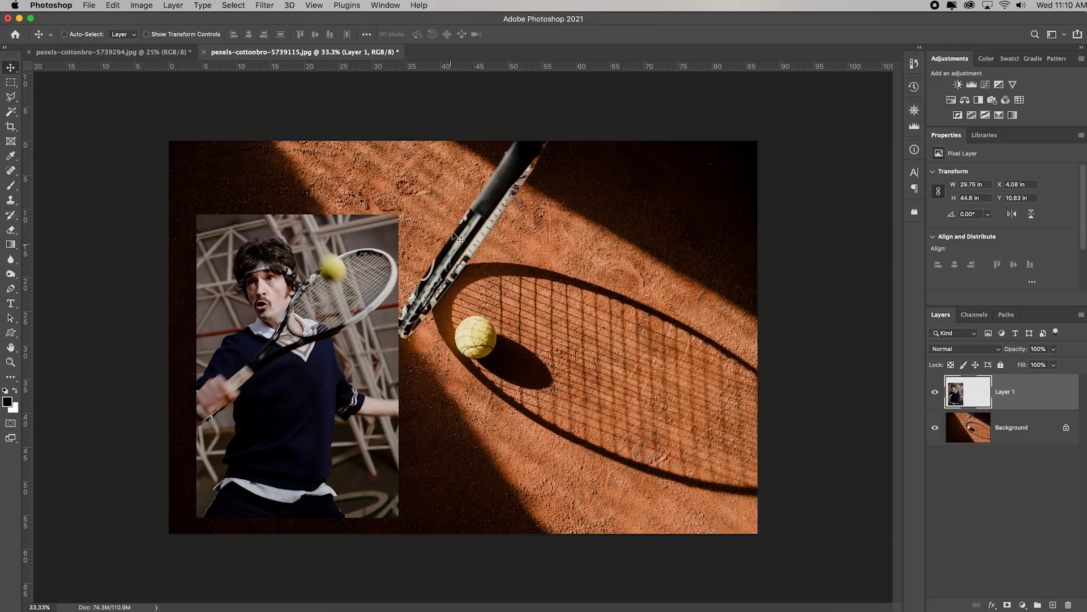
Look back at the player photo, then purge Photoshop's cached data, such as the clipboard contents, from the clay court document
left_click(96, 52)
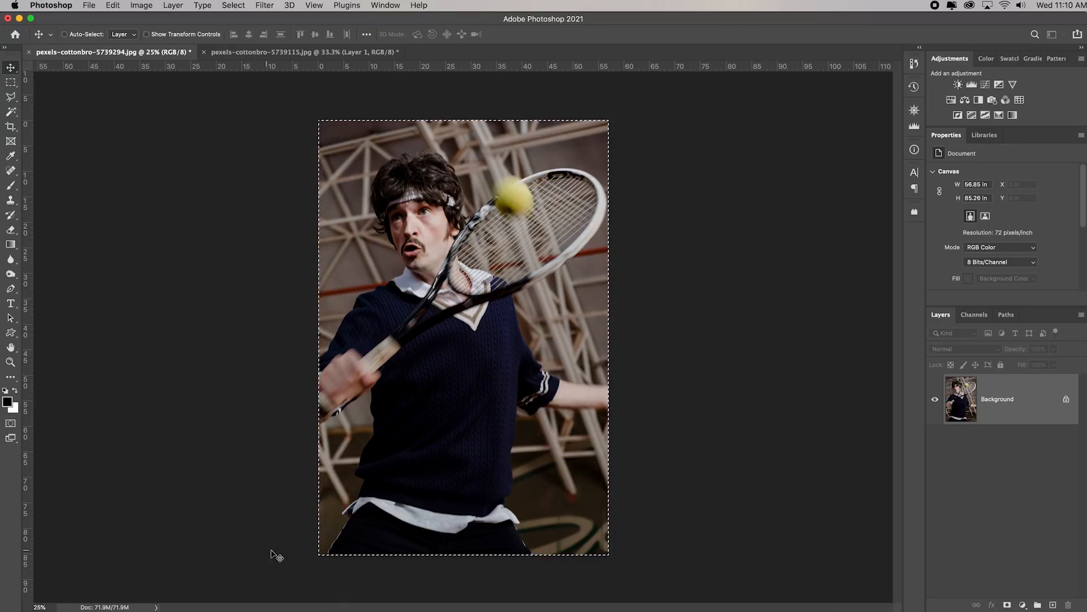
left_click(258, 53)
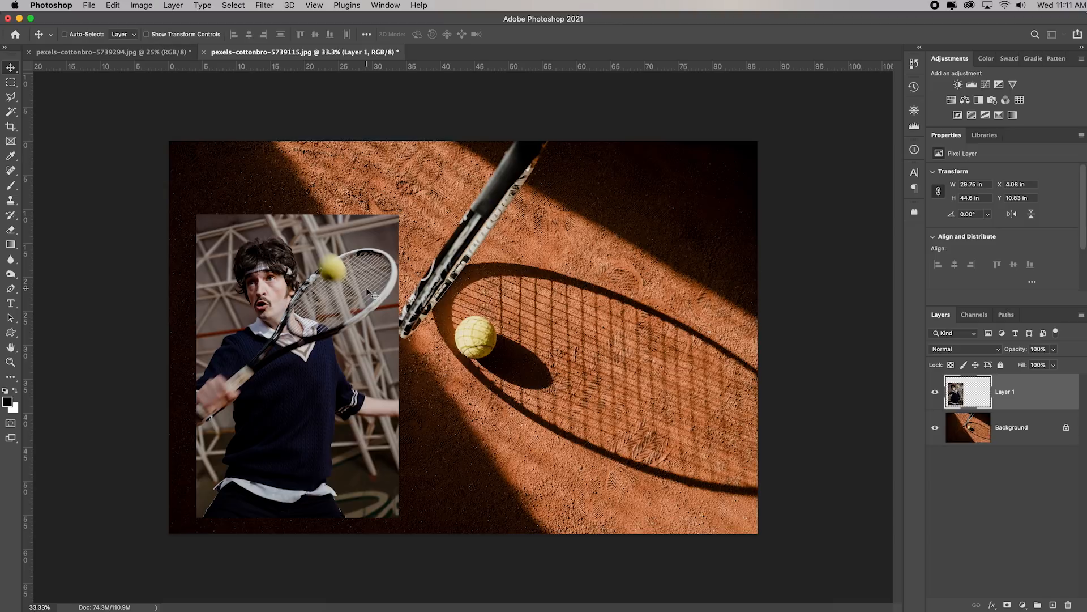
left_click(115, 7)
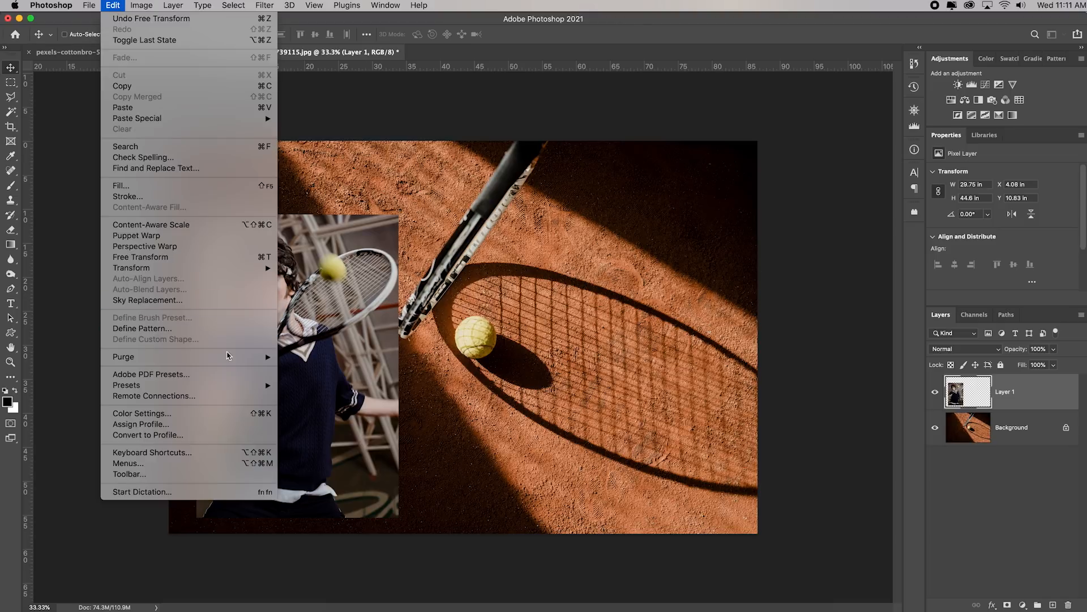
mouse_move(228, 355)
left_click(320, 378)
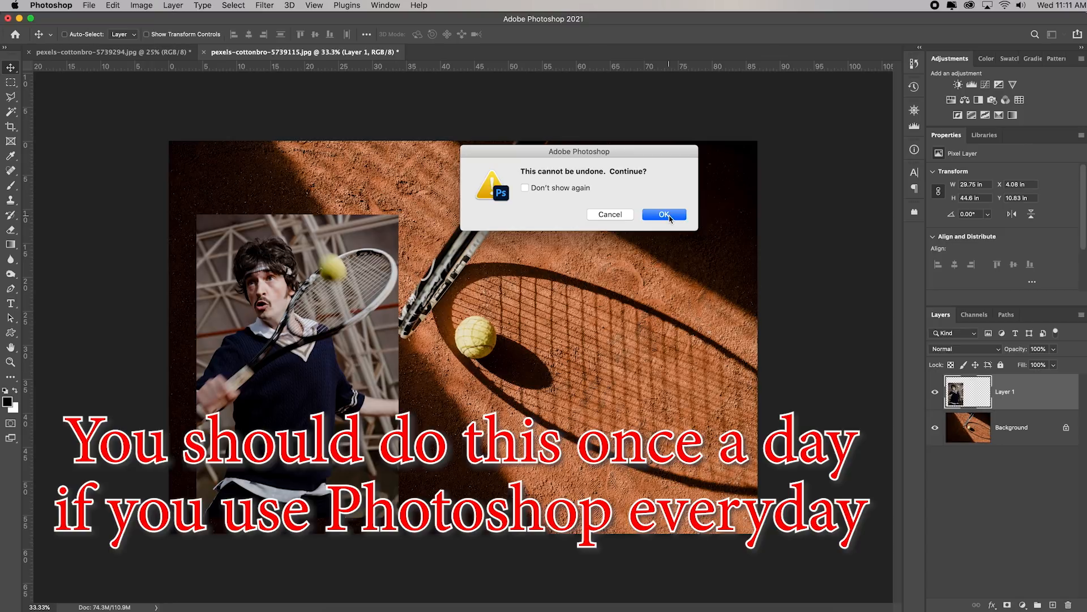
left_click(666, 215)
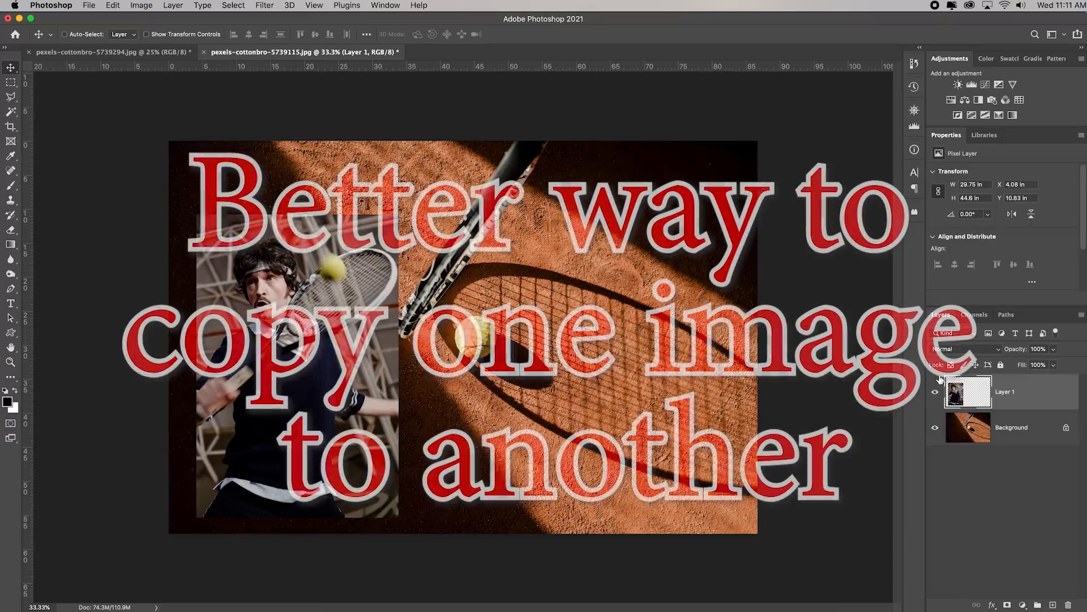
Delete the pasted player layer from the clay court photo and remove the selection in the player photo
key("BackSpace")
left_click(151, 52)
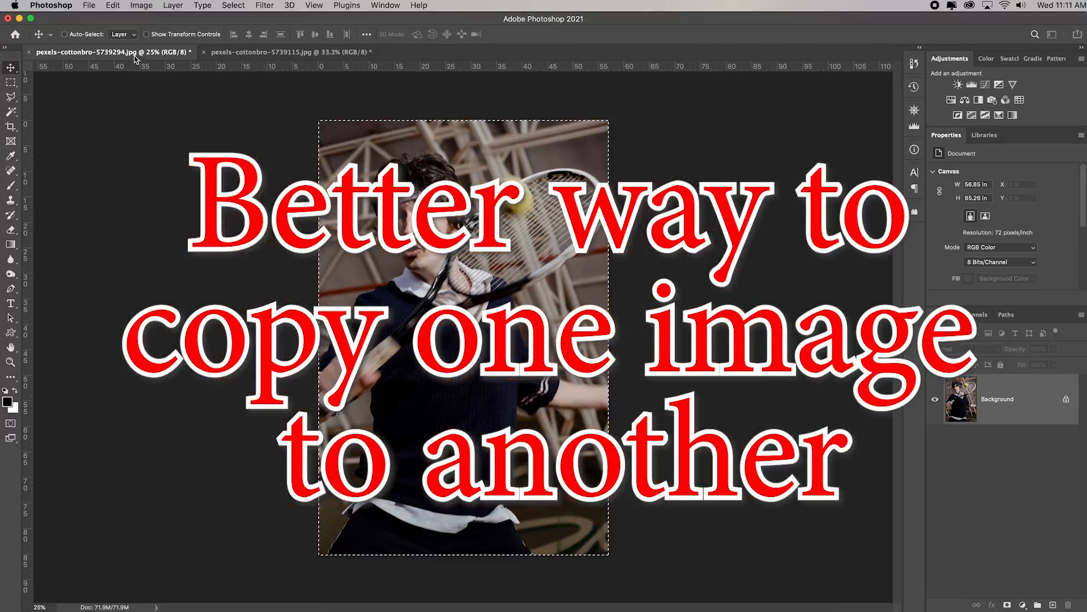
left_click(234, 7)
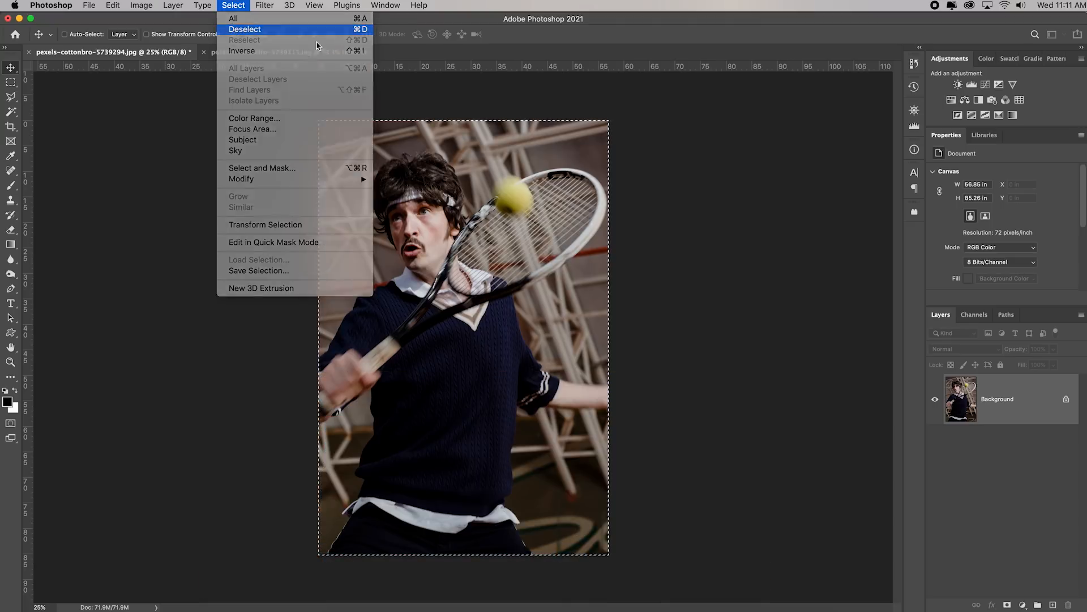
left_click(245, 29)
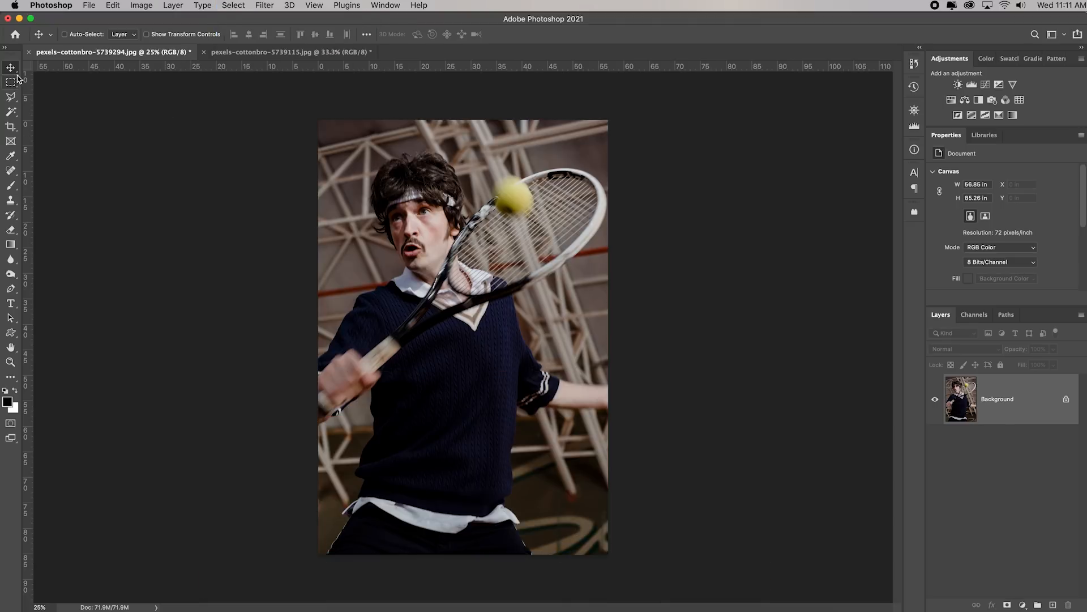
Copy the player photo's Background layer directly into the clay court document with the Move tool, without using the clipboard
left_click_drag(1019, 400, 284, 54)
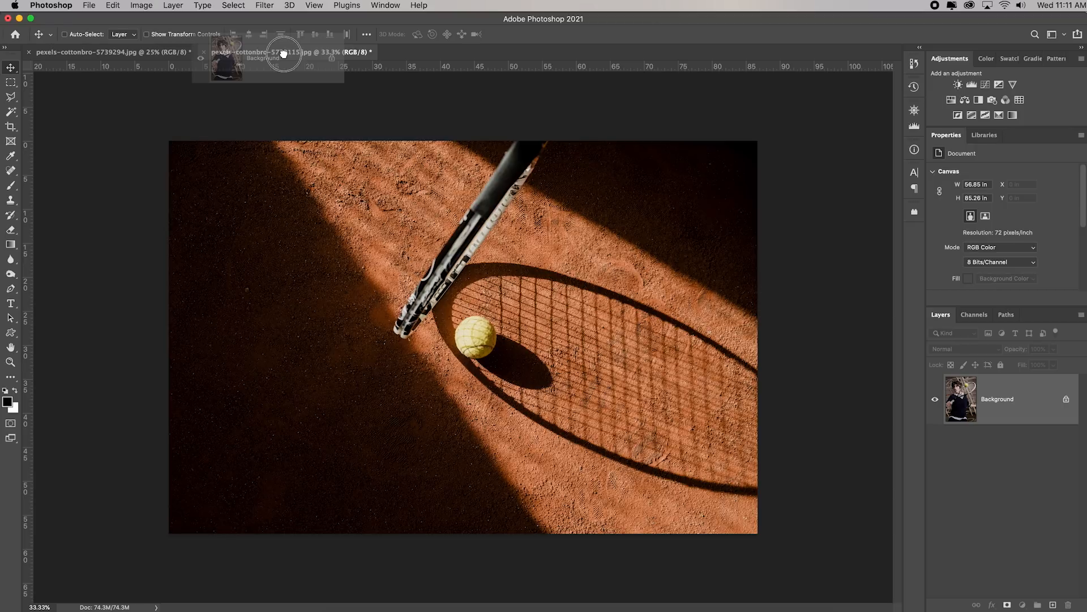
left_click_drag(284, 54, 488, 377)
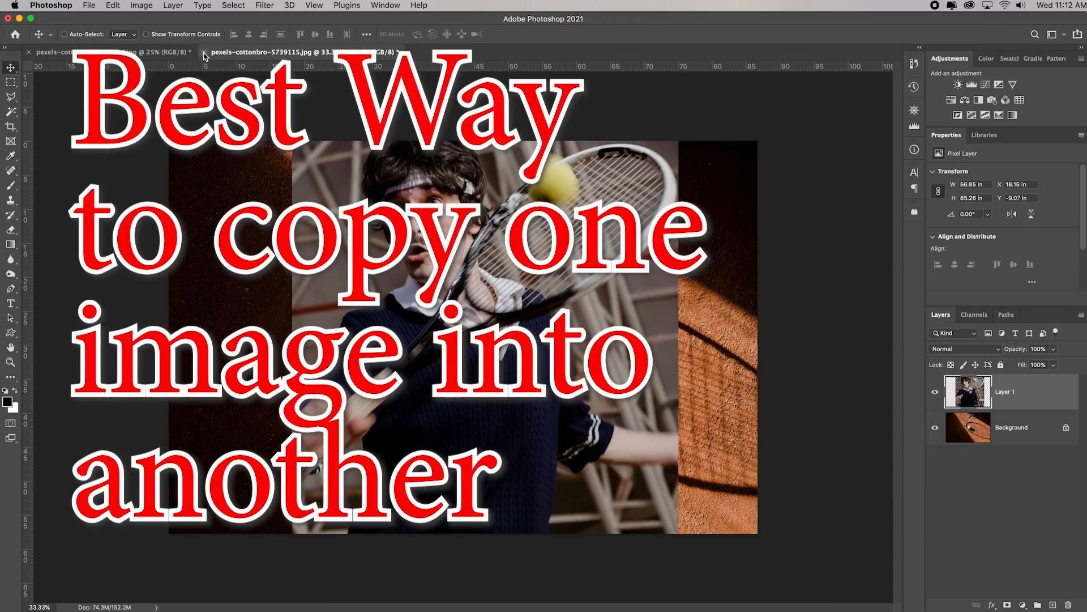
Close both tennis documents without saving their changes
left_click(204, 53)
left_click(538, 220)
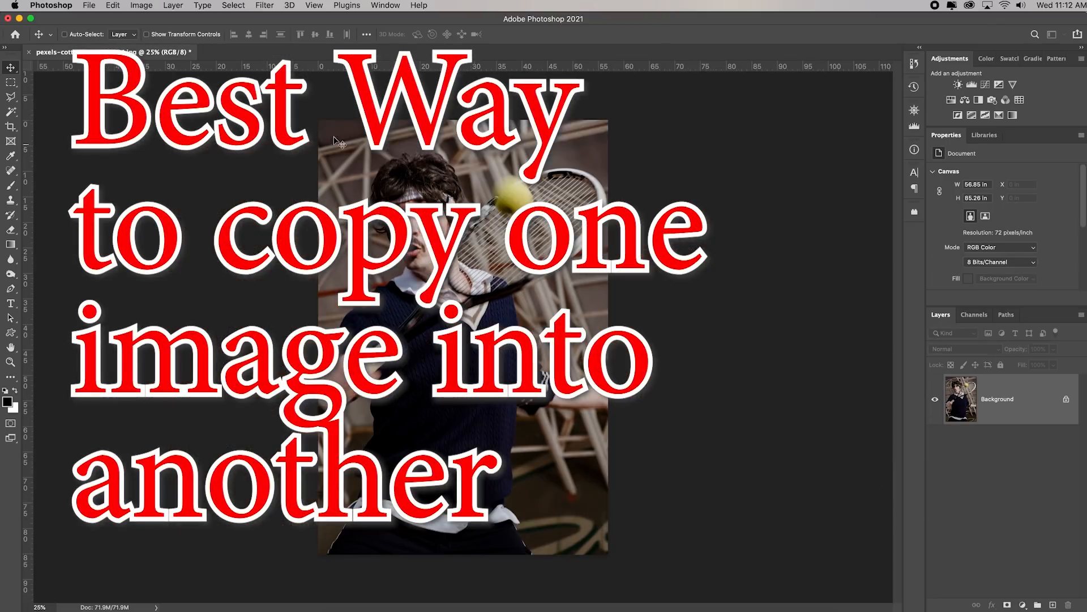
left_click(27, 52)
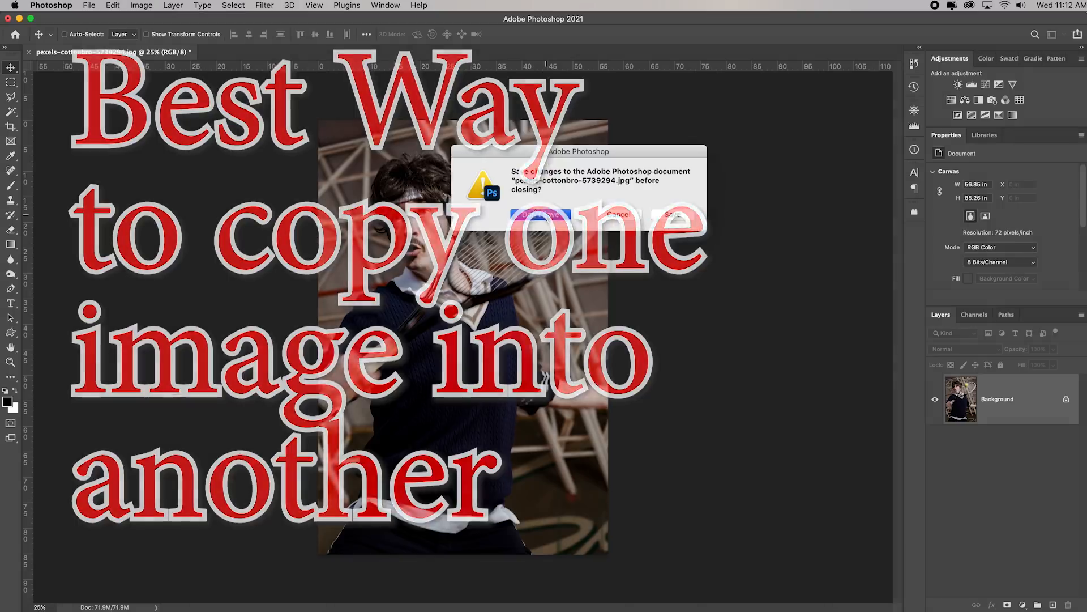
left_click(501, 221)
Switch to Bridge and load pexels-cottonbro-5739294.jpg and pexels-cottonbro-5739115.jpg together as layers of one Photoshop document
left_click(536, 605)
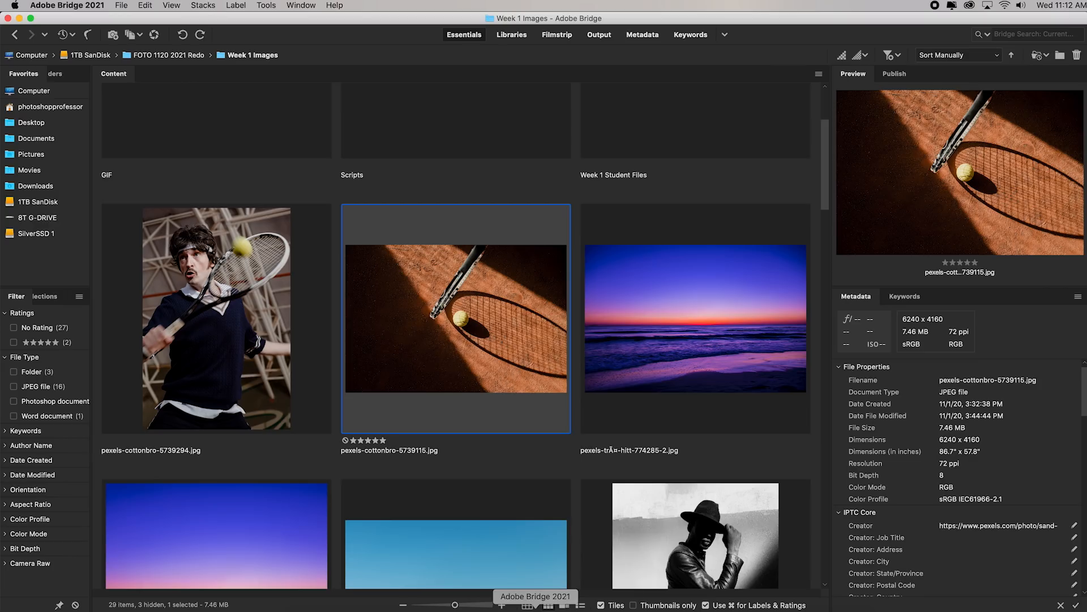
left_click(244, 352, "super")
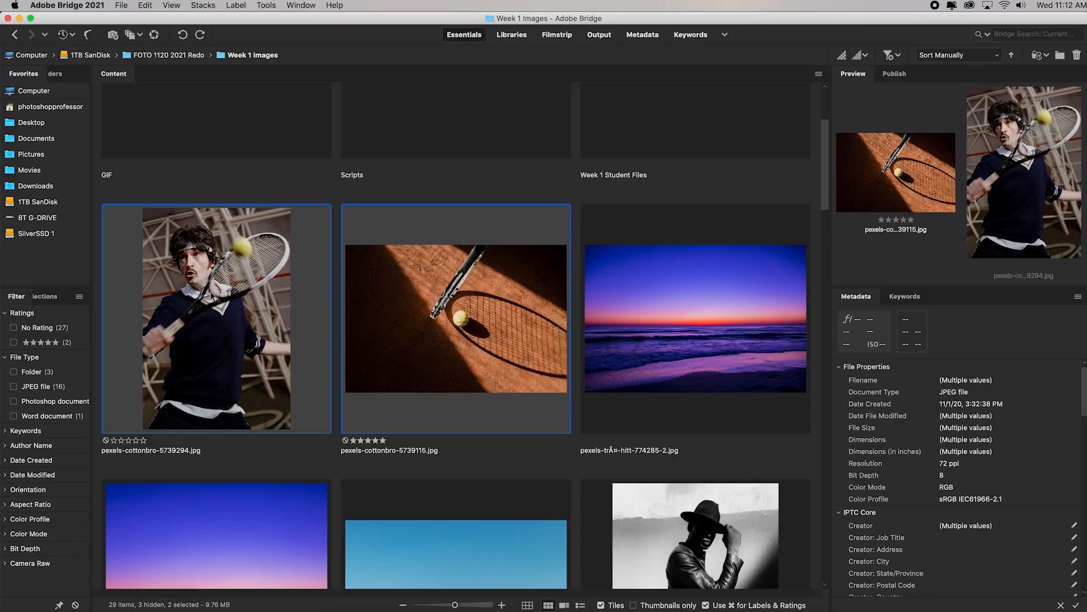
left_click(265, 6)
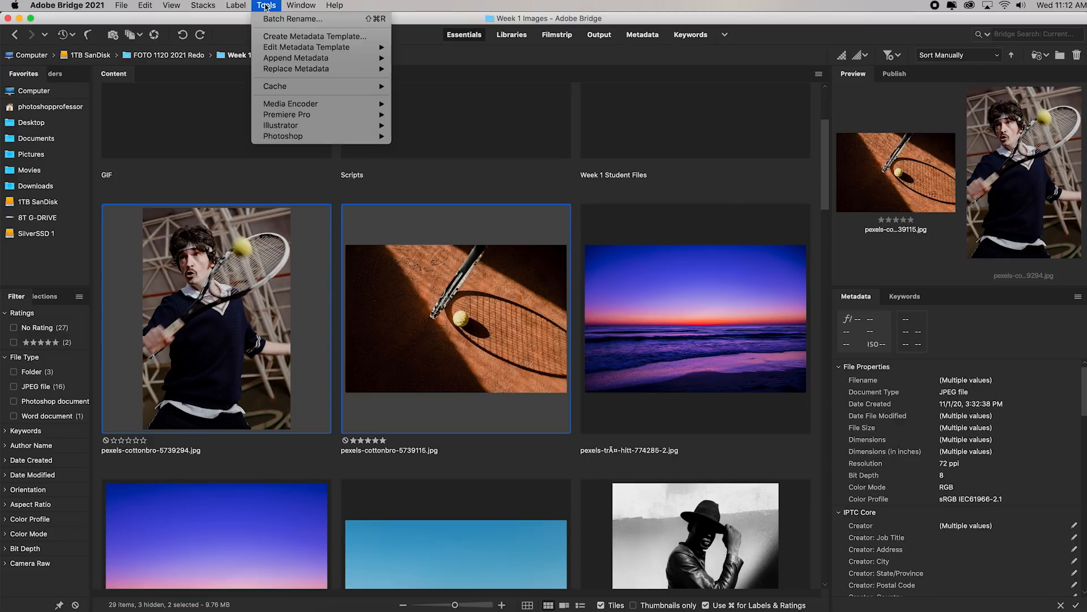
mouse_move(347, 140)
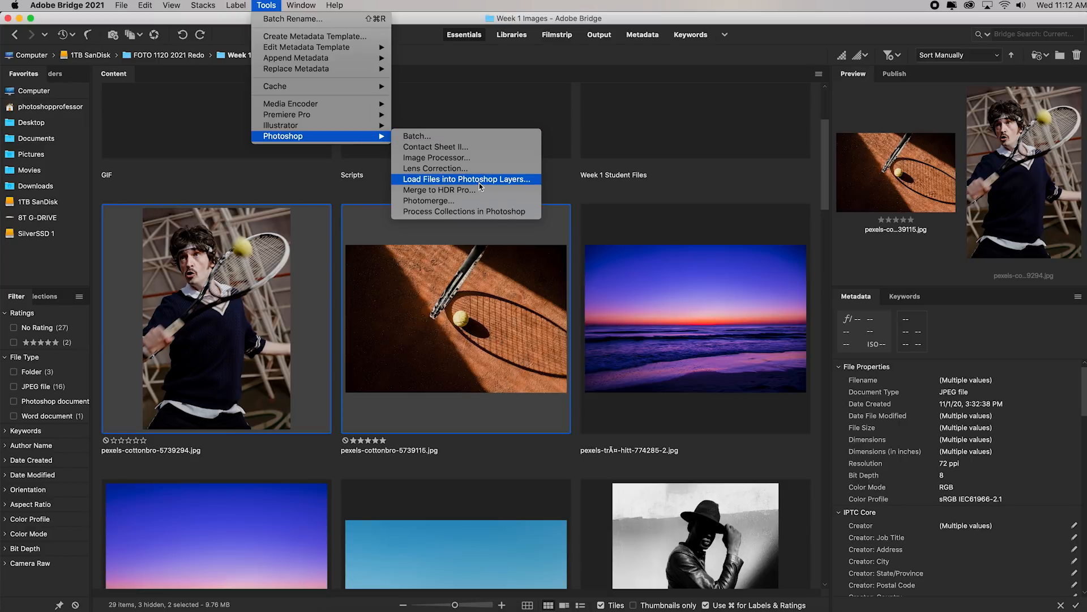
left_click(520, 183)
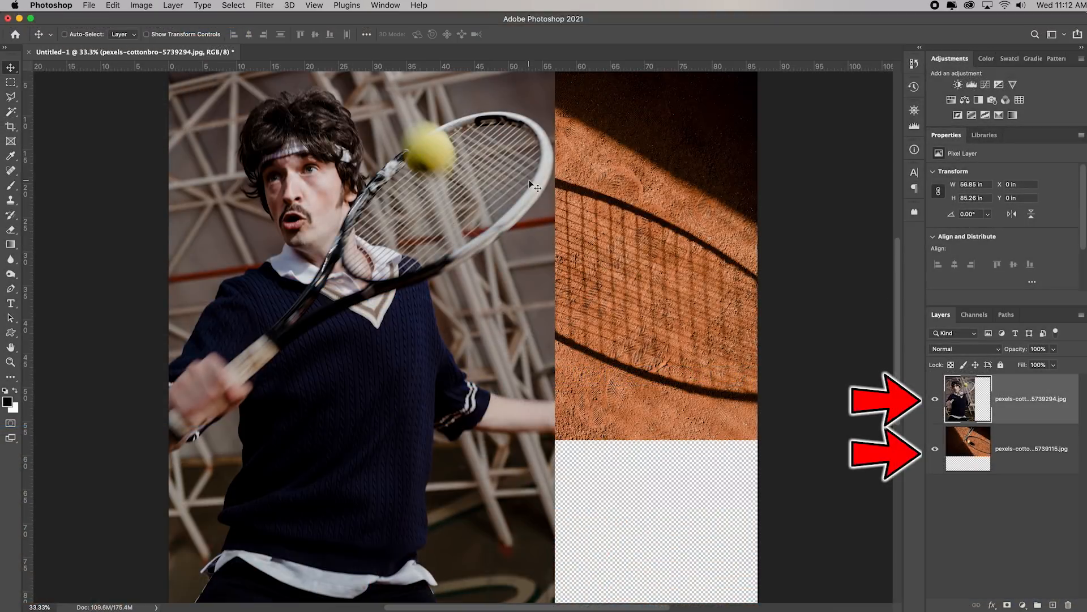
Scale the player layer down to about 44% with Free Transform and place it over the dark left part of the clay court
left_click(118, 7)
mouse_move(223, 269)
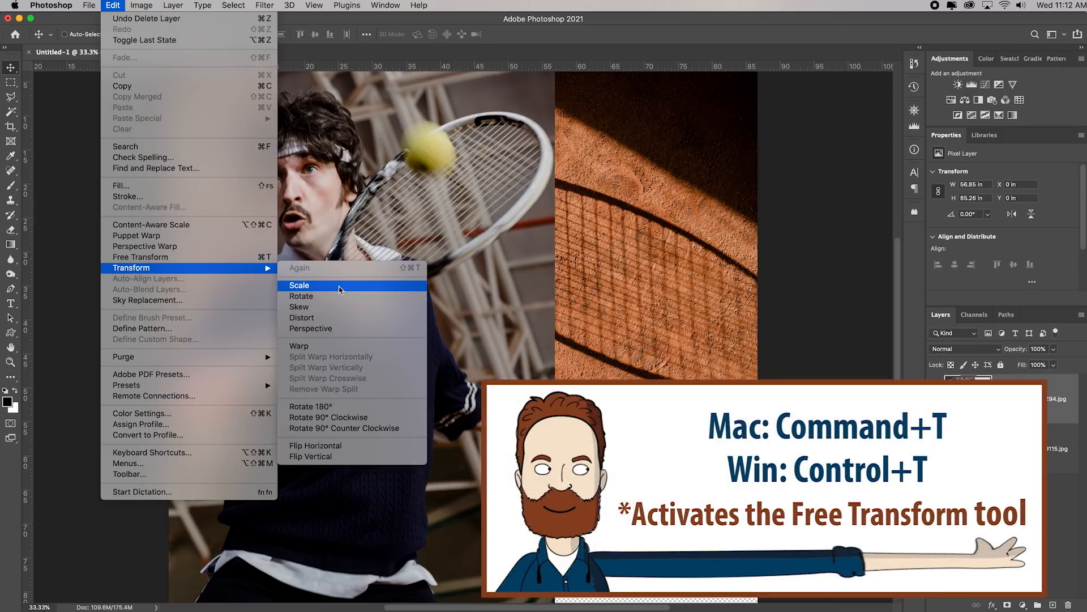
left_click(225, 259)
key("super+minus")
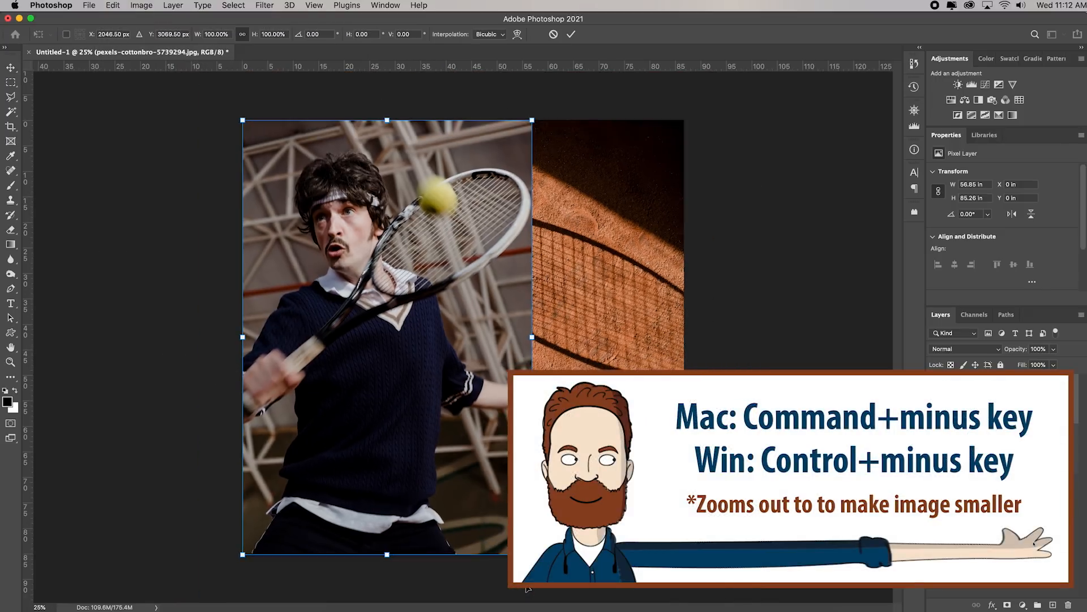
key("super+minus")
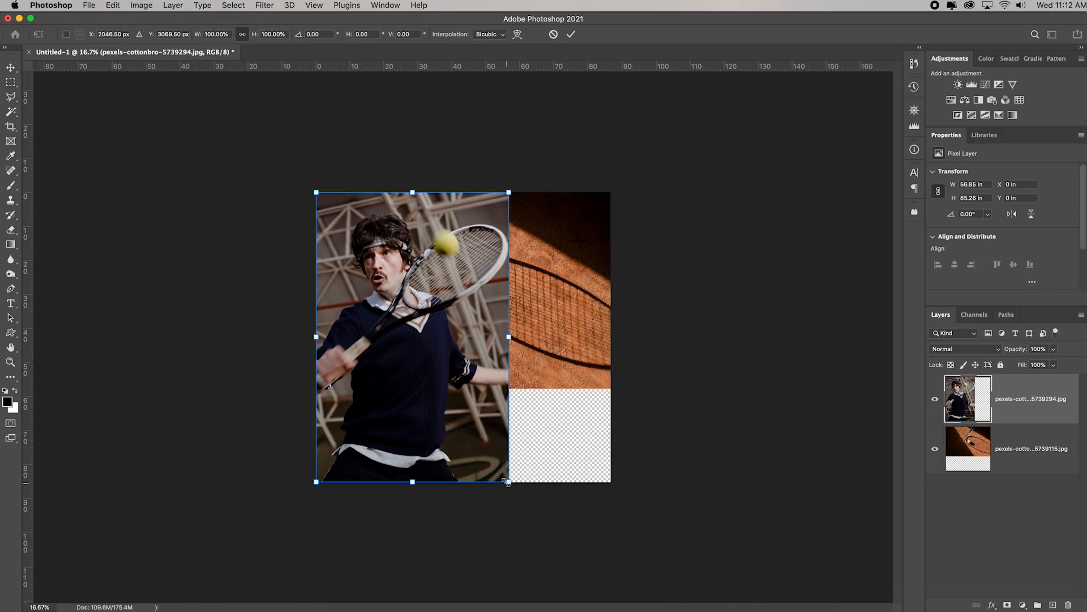
left_click_drag(508, 481, 373, 345)
left_click_drag(356, 274, 369, 319)
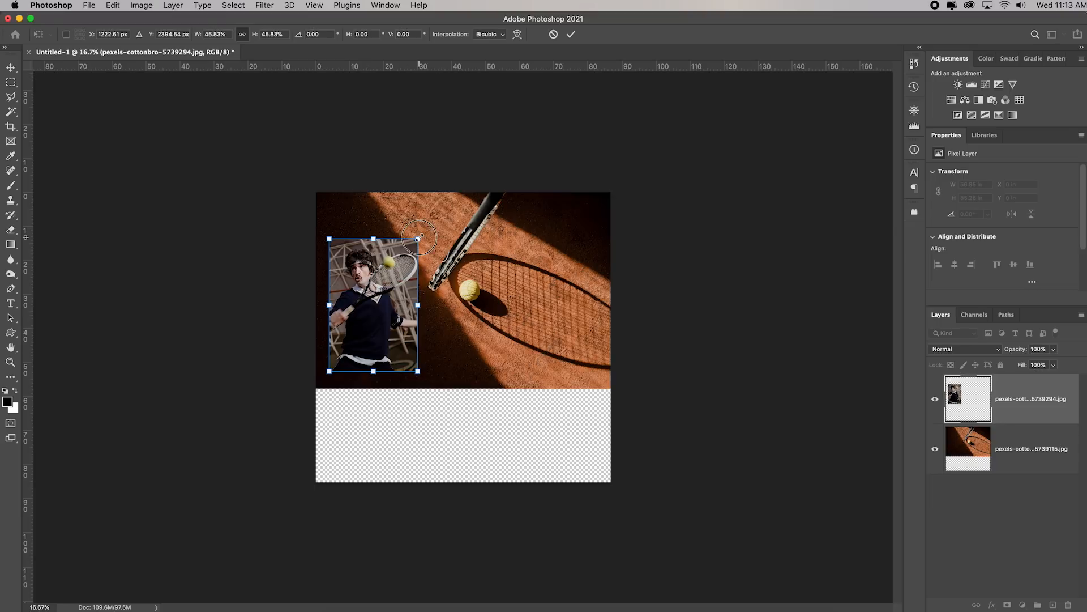
left_click_drag(419, 239, 416, 243)
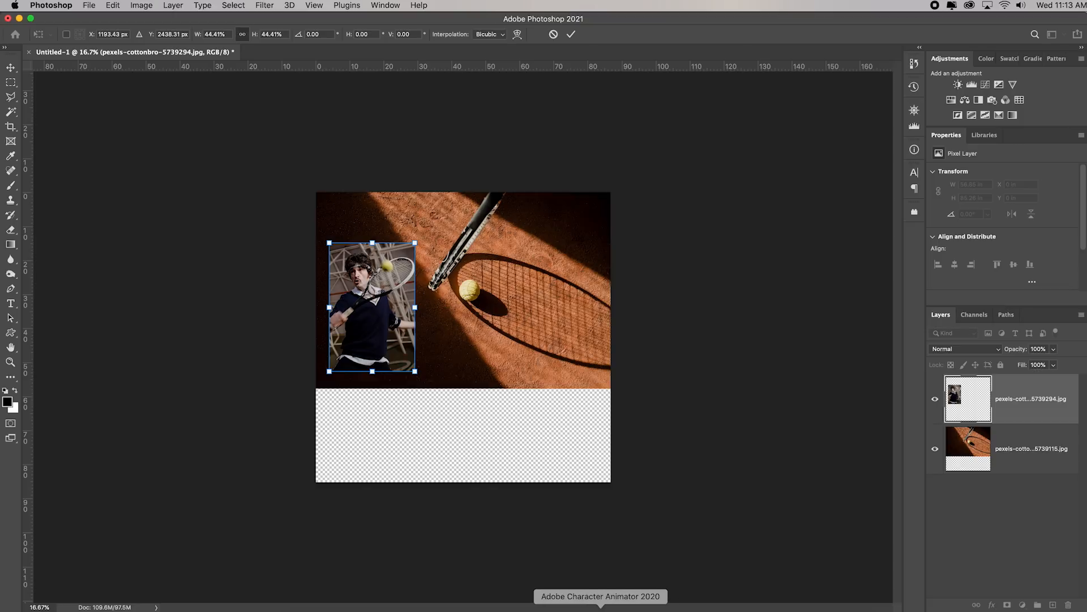
Open the finished example pexels-cottonbro-5739115.psd from Bridge, examine its design, and return to the untitled composite
left_click(542, 607)
scroll(225, 219, "down", 5)
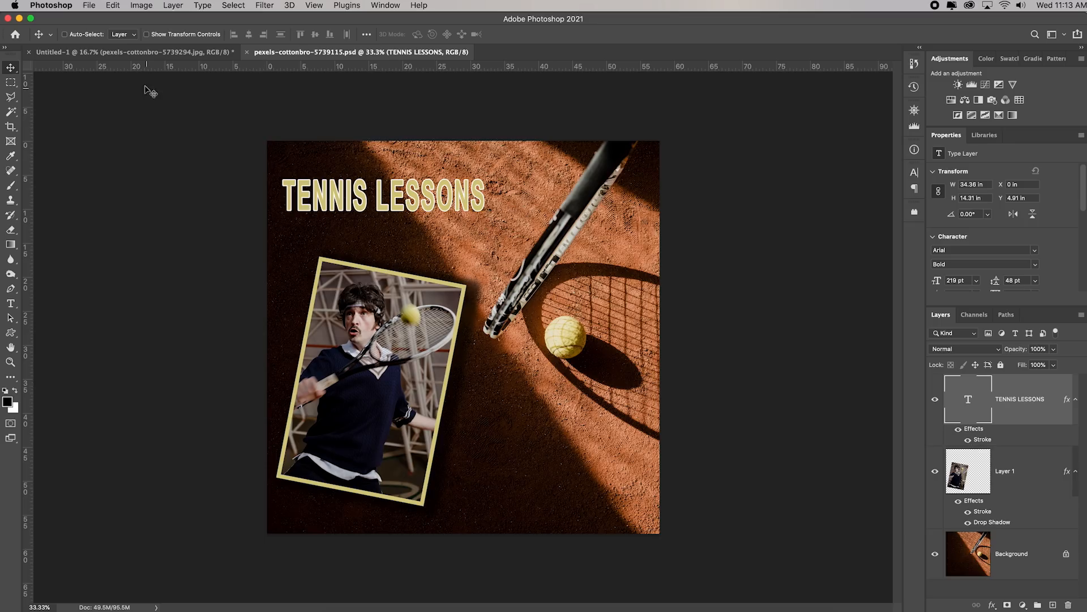
left_click(128, 52)
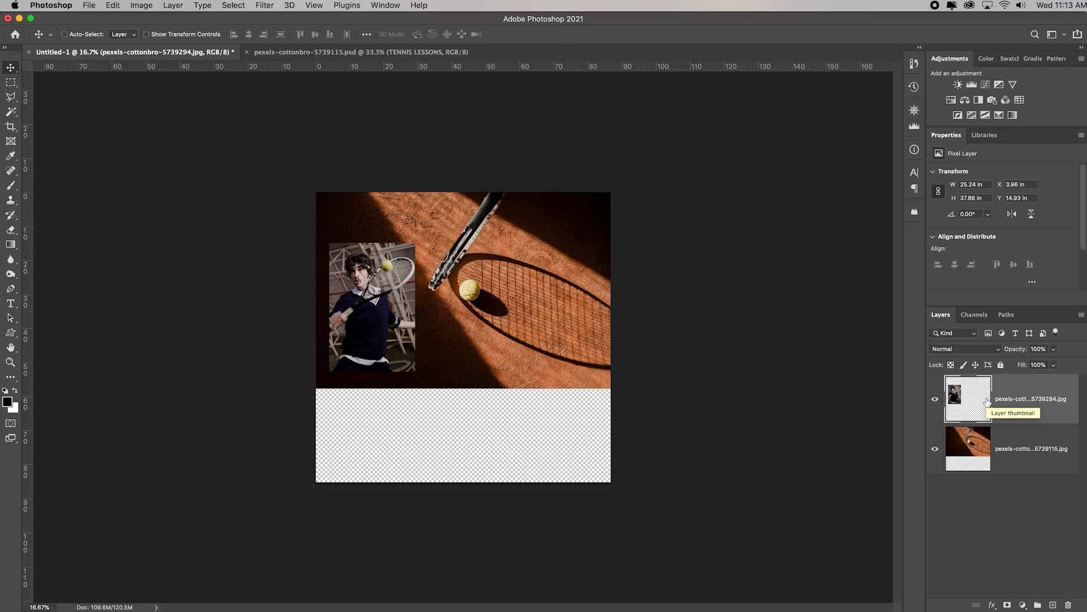
Add a Stroke effect to the player layer, positioned Inside with a size of 54 px
left_click(992, 606)
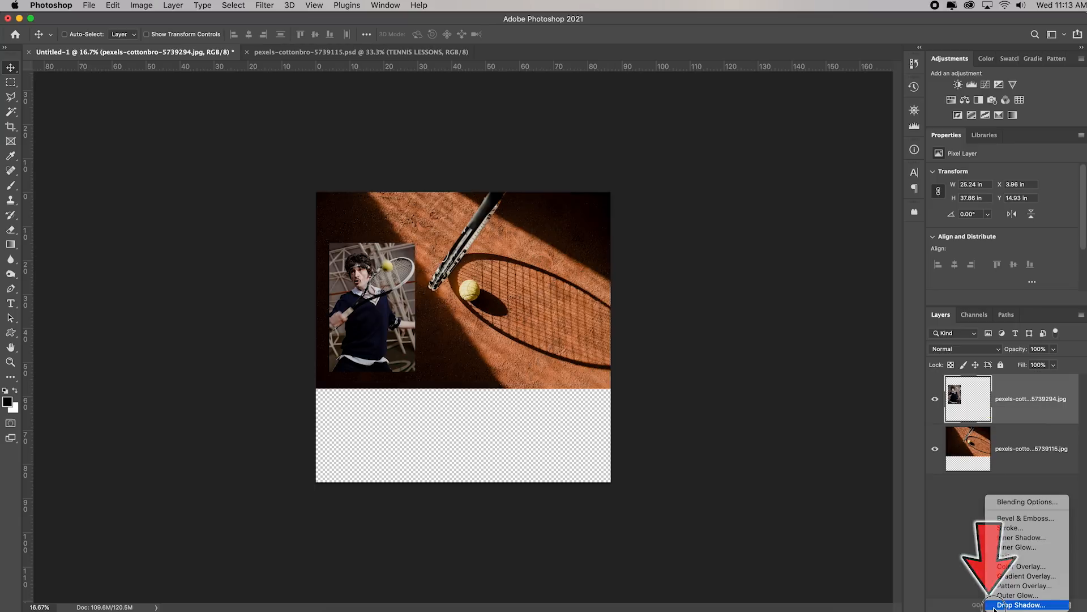
left_click(1014, 531)
left_click_drag(960, 359, 802, 169)
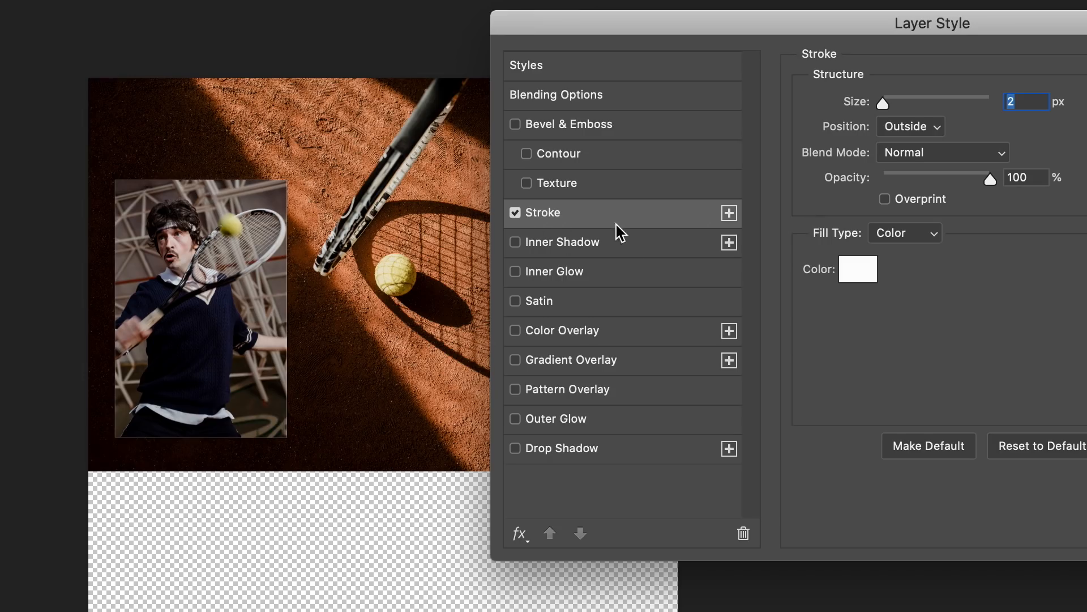
left_click_drag(886, 105, 933, 105)
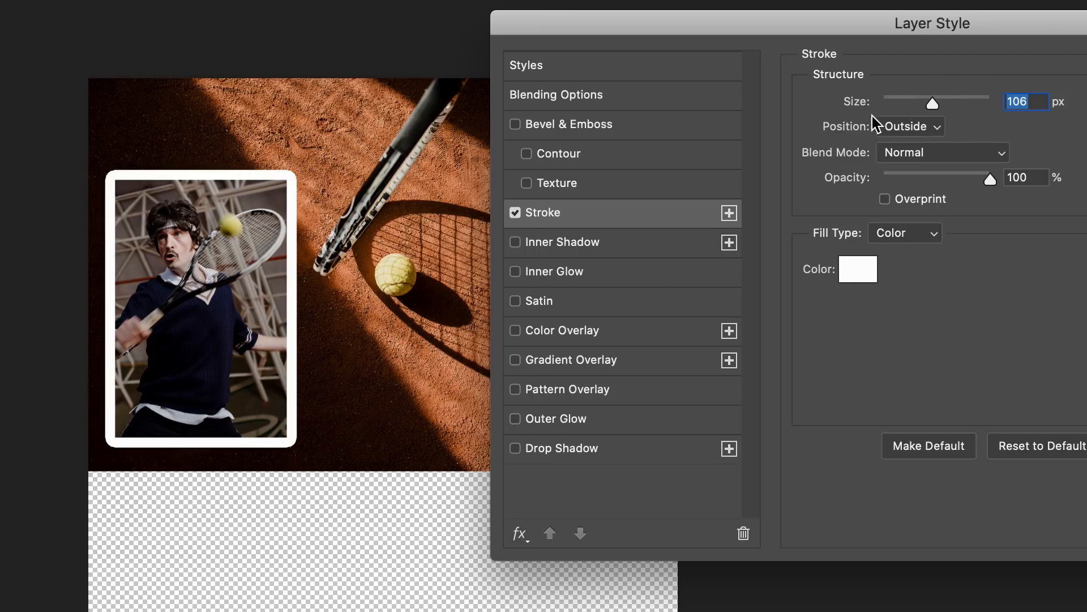
left_click(938, 127)
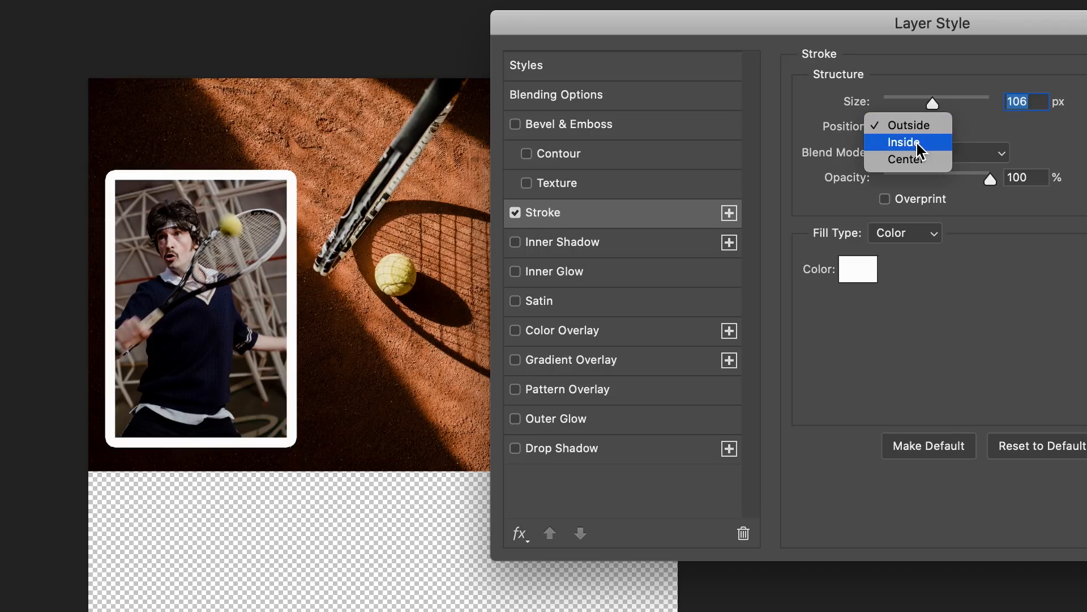
left_click(917, 146)
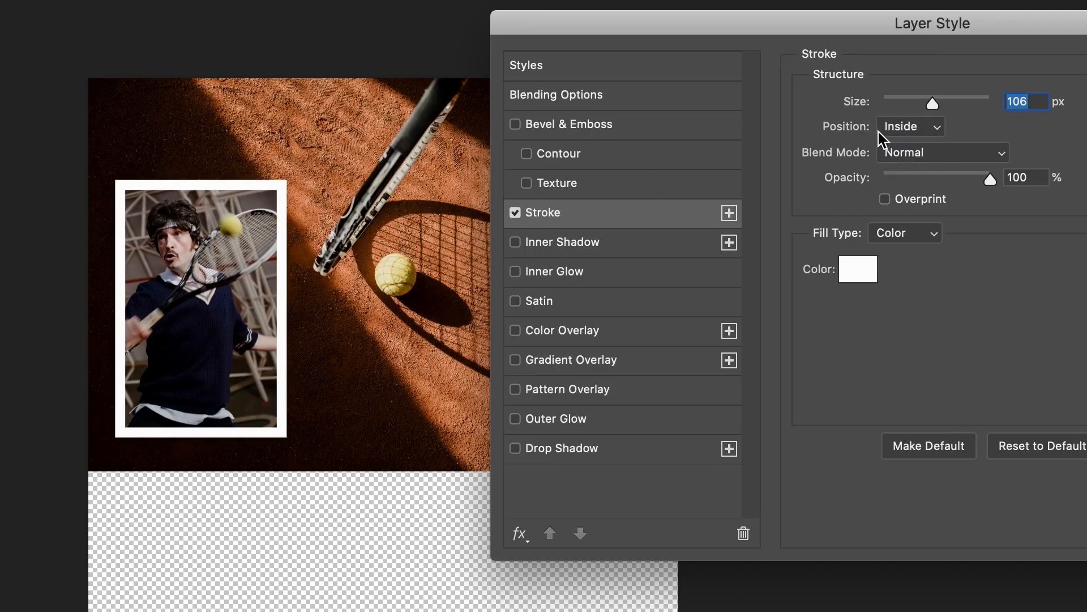
mouse_move(934, 104)
left_mouse_down()
mouse_move(891, 112)
mouse_move(1000, 114)
mouse_move(913, 114)
left_mouse_up()
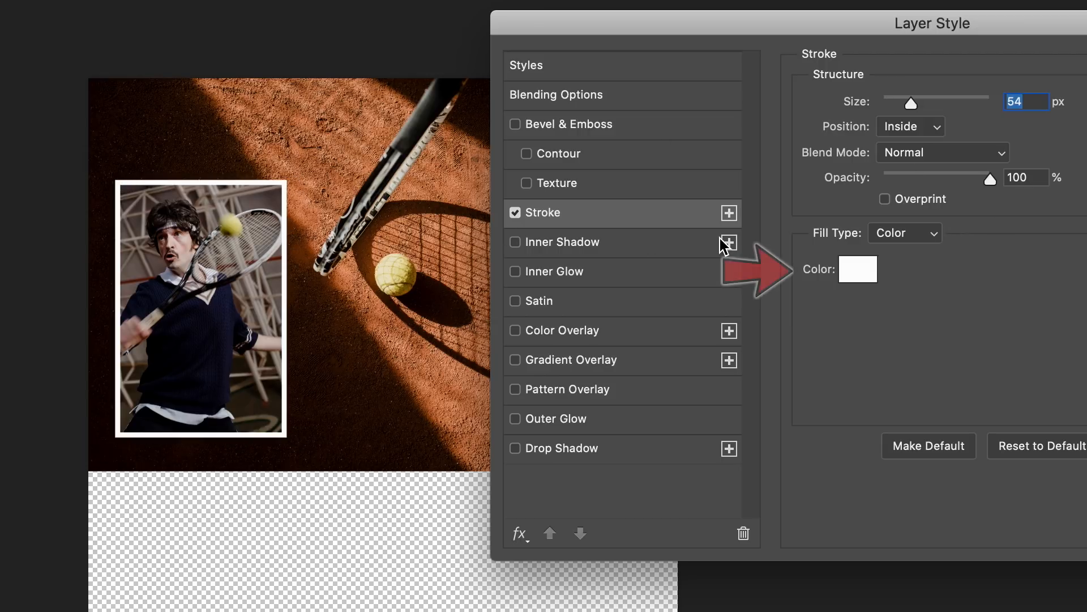
Try red and blue stroke colors, settle on the yellow sampled from the ball in the player photo, and apply the stroke
left_click(866, 276)
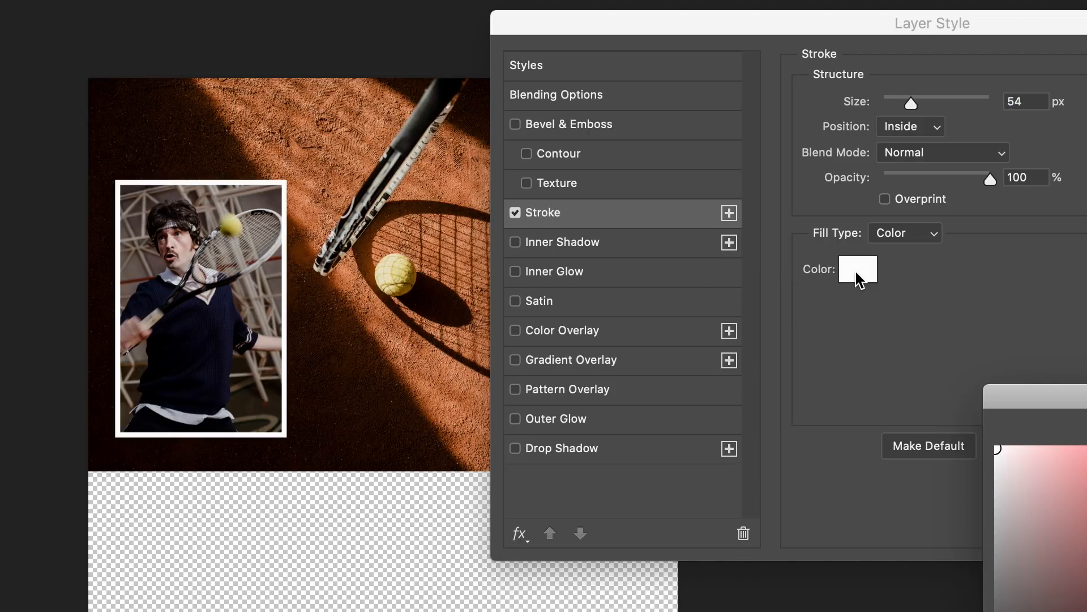
mouse_move(760, 297)
left_mouse_down()
mouse_move(364, 181)
mouse_move(363, 170)
left_mouse_up()
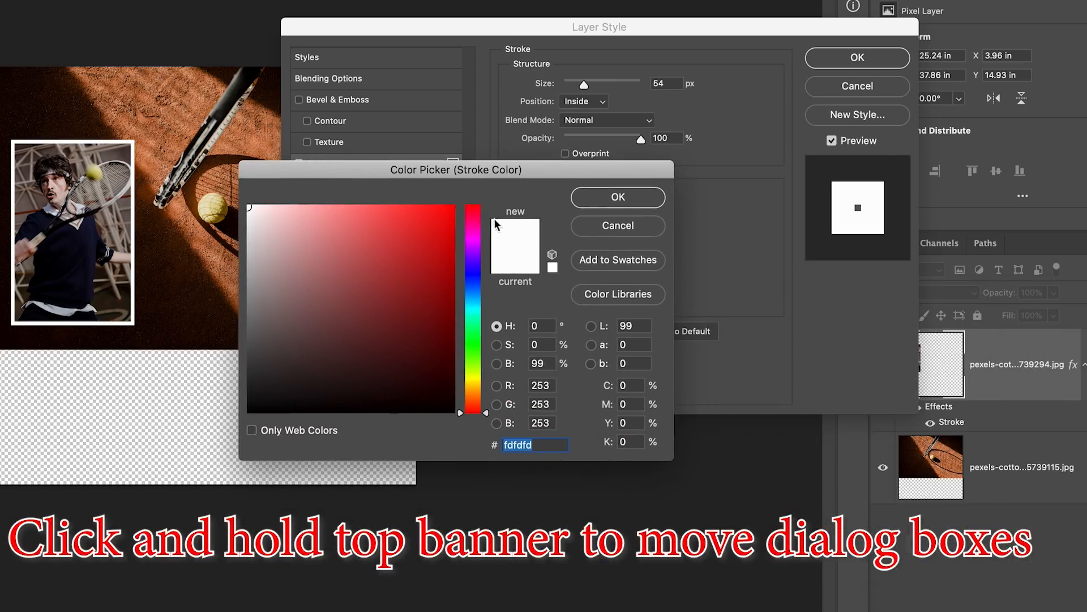
left_click(416, 226)
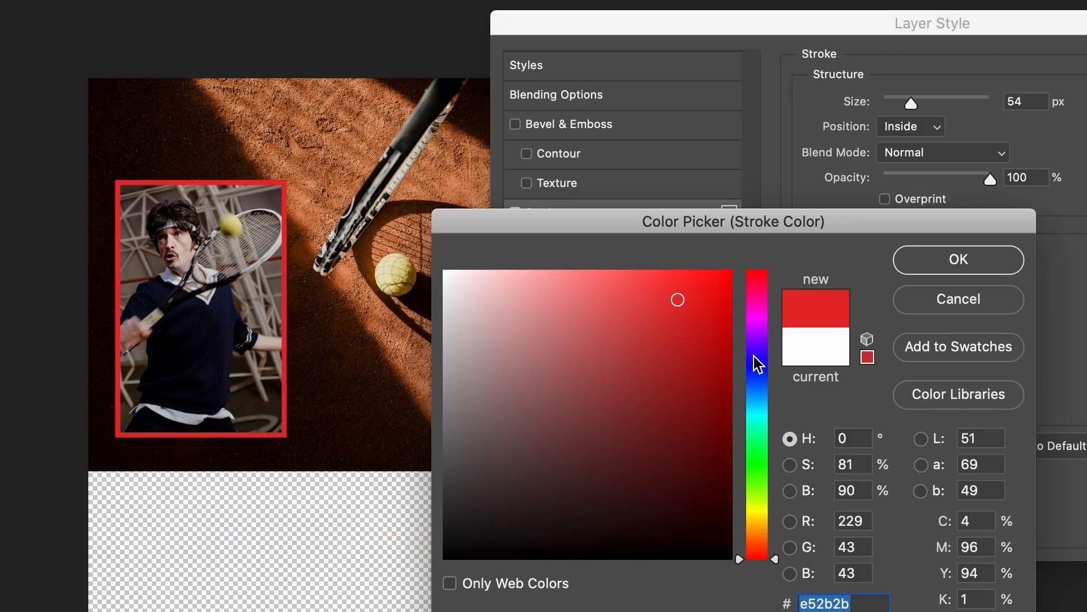
left_click(758, 377)
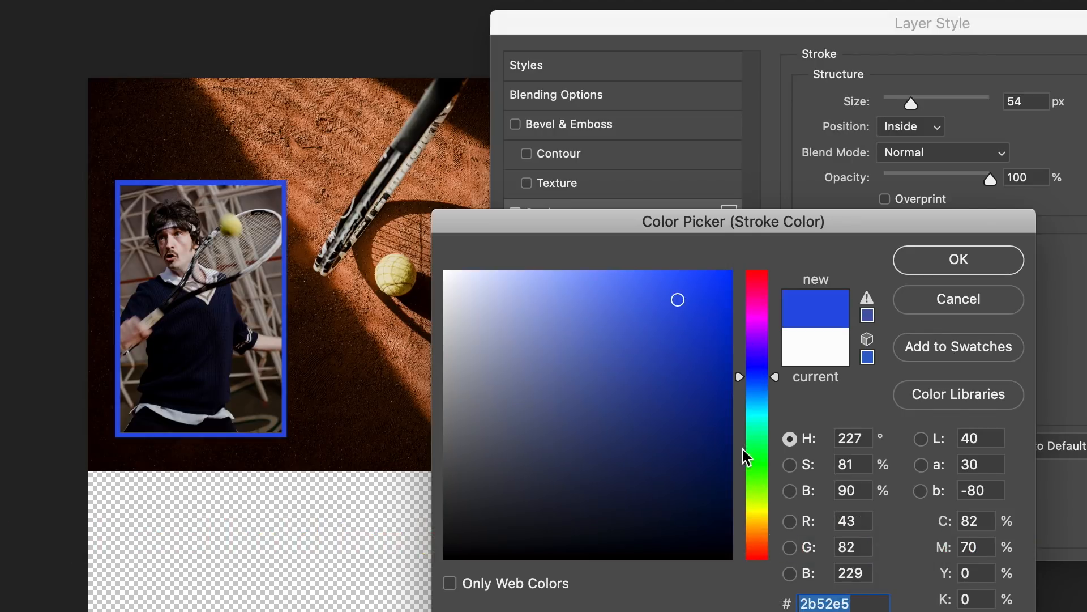
left_click(754, 471)
left_click_drag(762, 475, 776, 386)
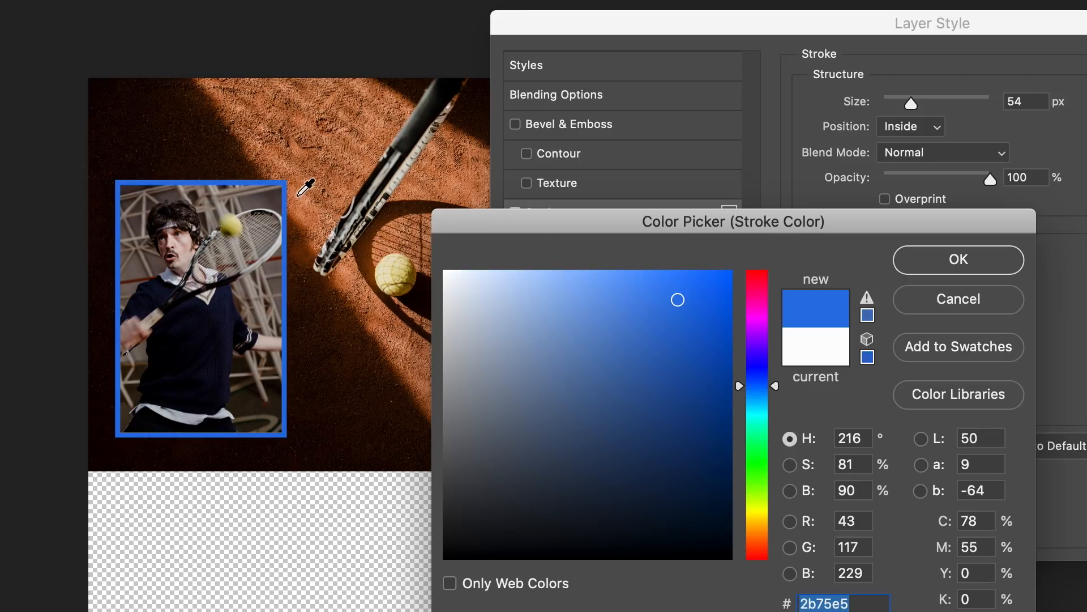
left_click(230, 223)
left_click(982, 266)
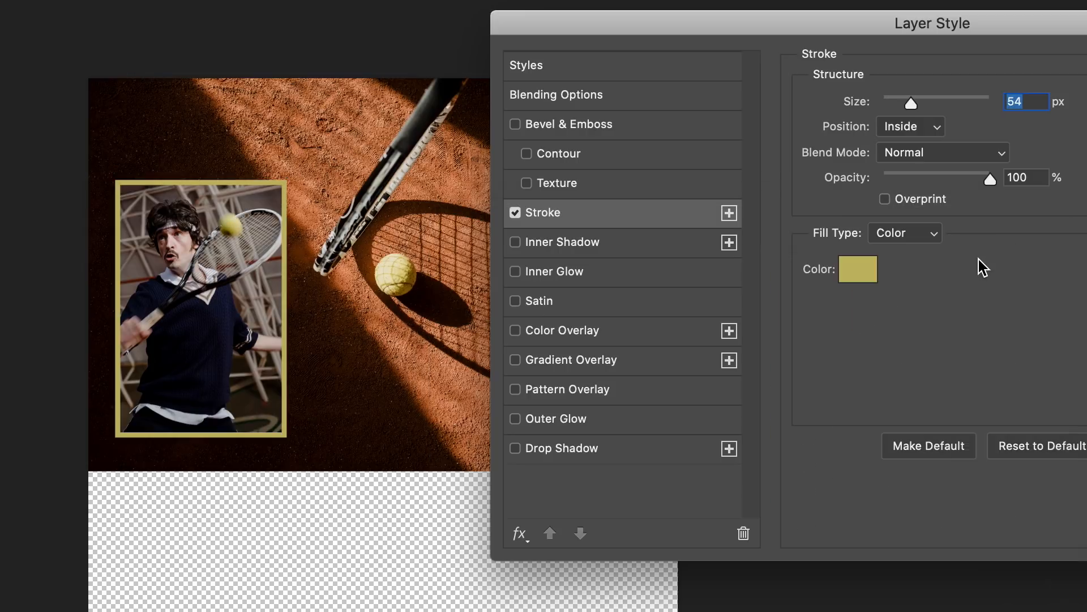
key("Return")
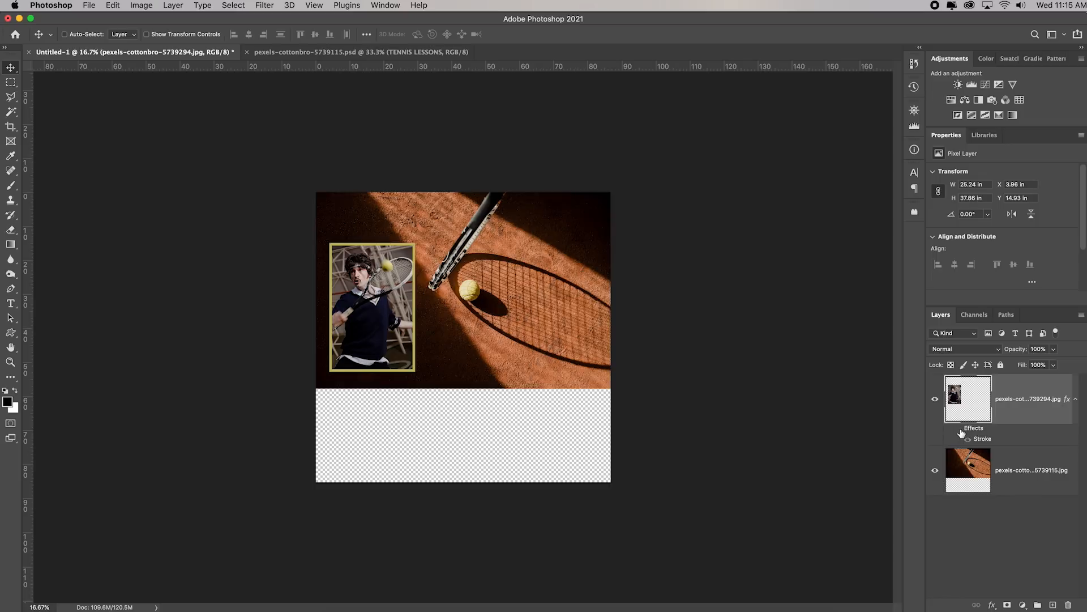
Hide and show the player layer's effects to compare the photo with and without its stroke
left_click(959, 429)
left_click(959, 429)
left_click(960, 429)
left_click(959, 429)
Add a Drop Shadow to the player layer with distance 27 px, size 59 px, opacity 73% and angle 103°
double_click(975, 429)
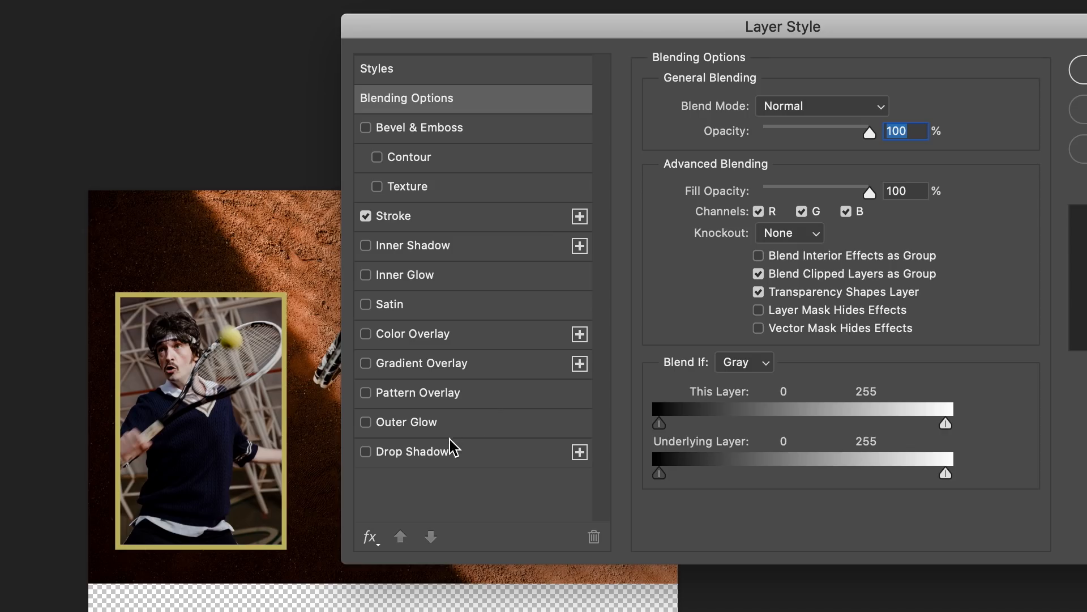
left_click(503, 324)
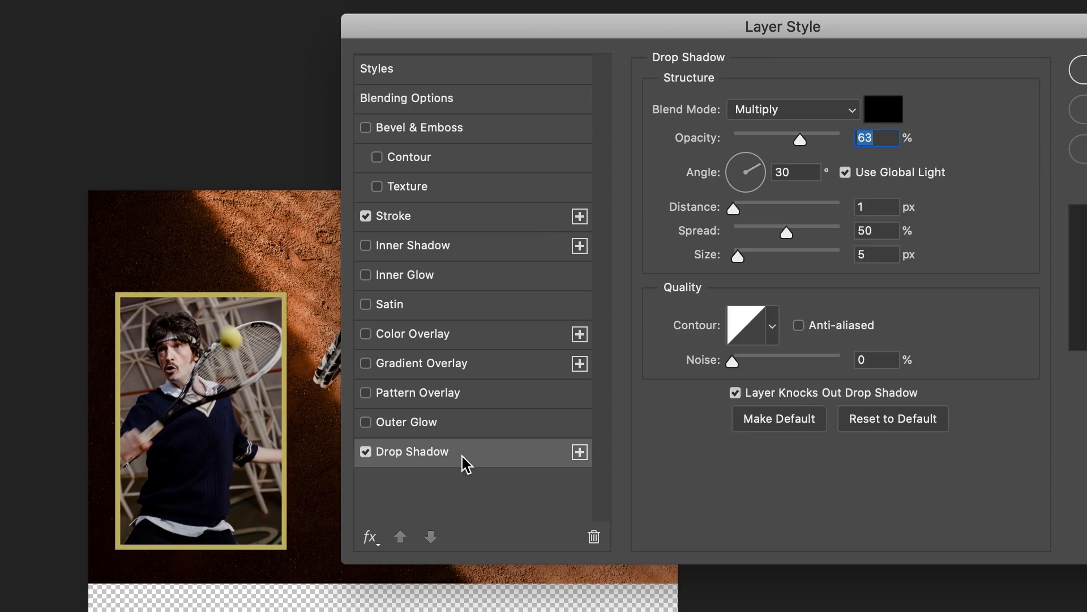
left_click_drag(734, 209, 763, 208)
left_click_drag(738, 256, 764, 256)
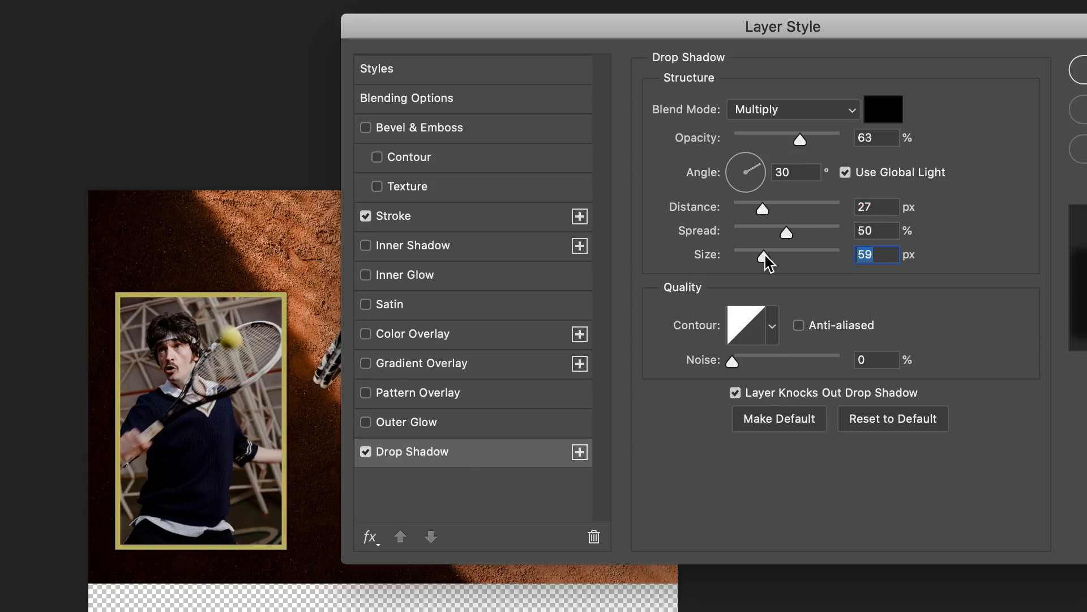
left_click_drag(811, 143, 813, 145)
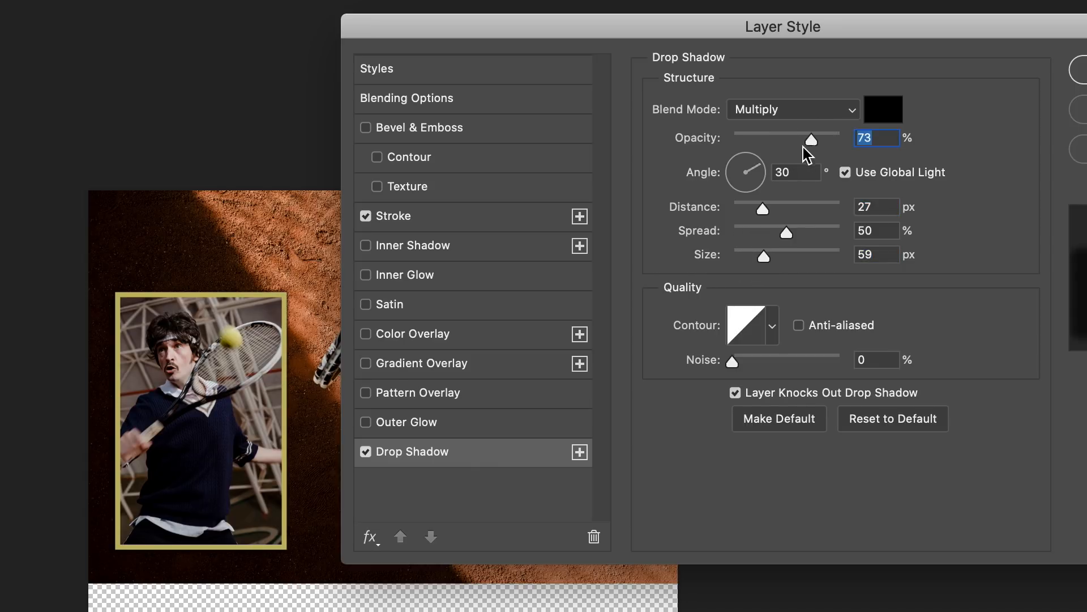
left_click_drag(745, 169, 743, 161)
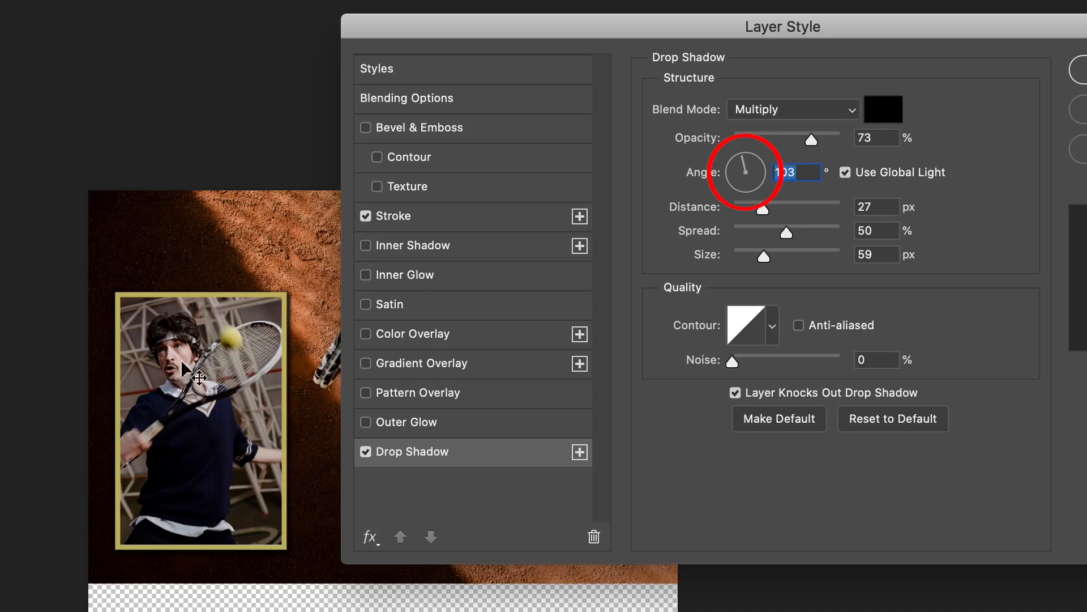
Move the shadow to the photo's lower right at 157° and 84 px distance, with size 98 px, opacity 58% and a reduced spread
mouse_move(199, 371)
left_mouse_down()
mouse_move(221, 351)
mouse_move(279, 387)
mouse_move(216, 311)
mouse_move(279, 351)
mouse_move(196, 317)
mouse_move(281, 342)
mouse_move(244, 367)
mouse_move(195, 367)
left_mouse_up()
left_click_drag(517, 35, 851, 61)
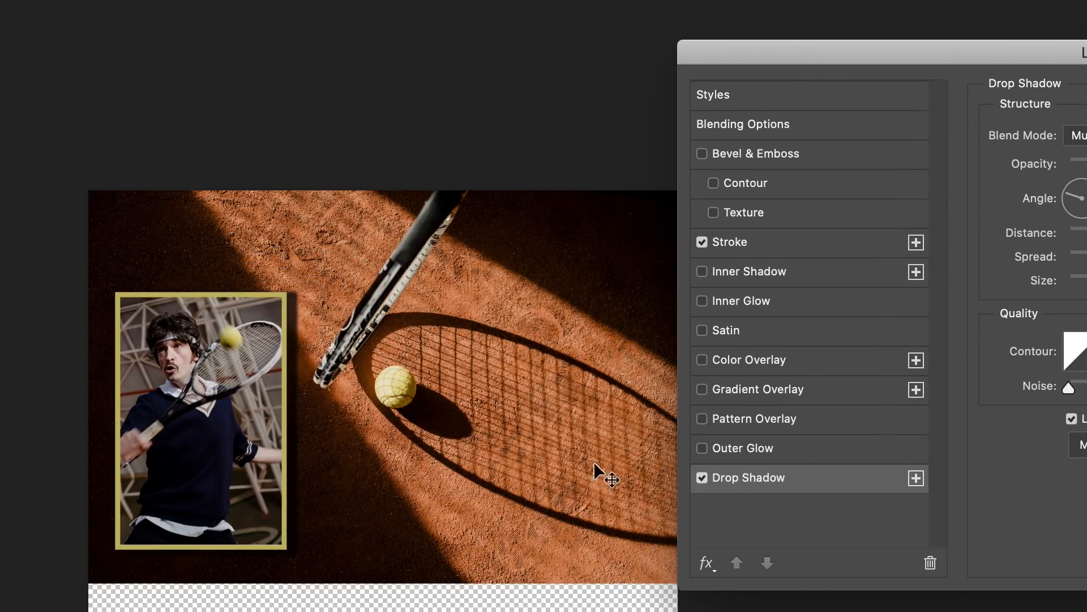
mouse_move(225, 392)
left_mouse_down()
mouse_move(235, 393)
mouse_move(222, 389)
left_mouse_up()
left_click(909, 236)
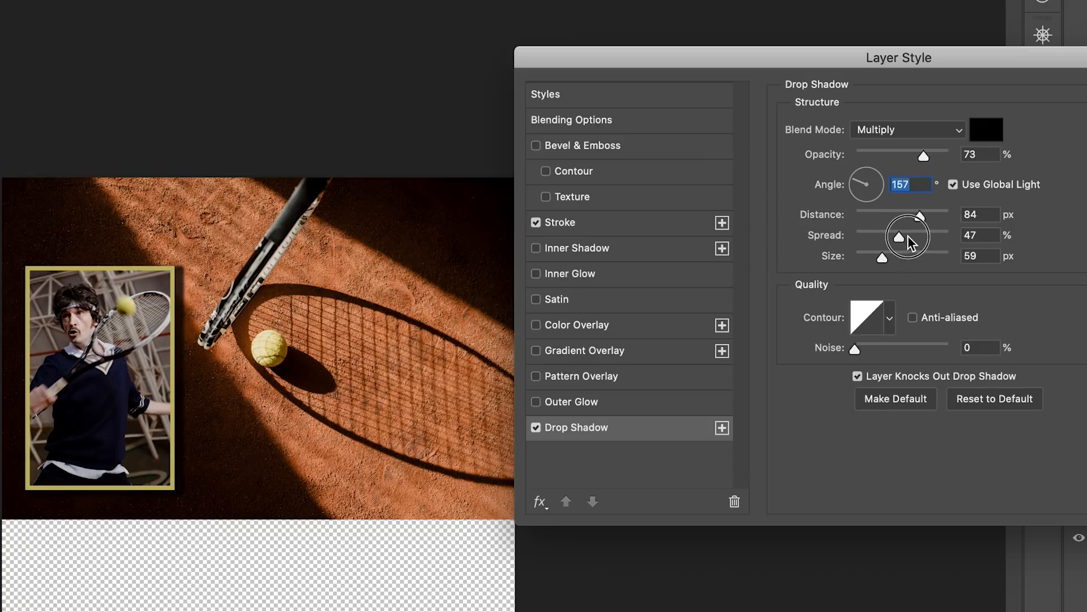
left_click_drag(882, 258, 896, 257)
left_click_drag(923, 155, 910, 154)
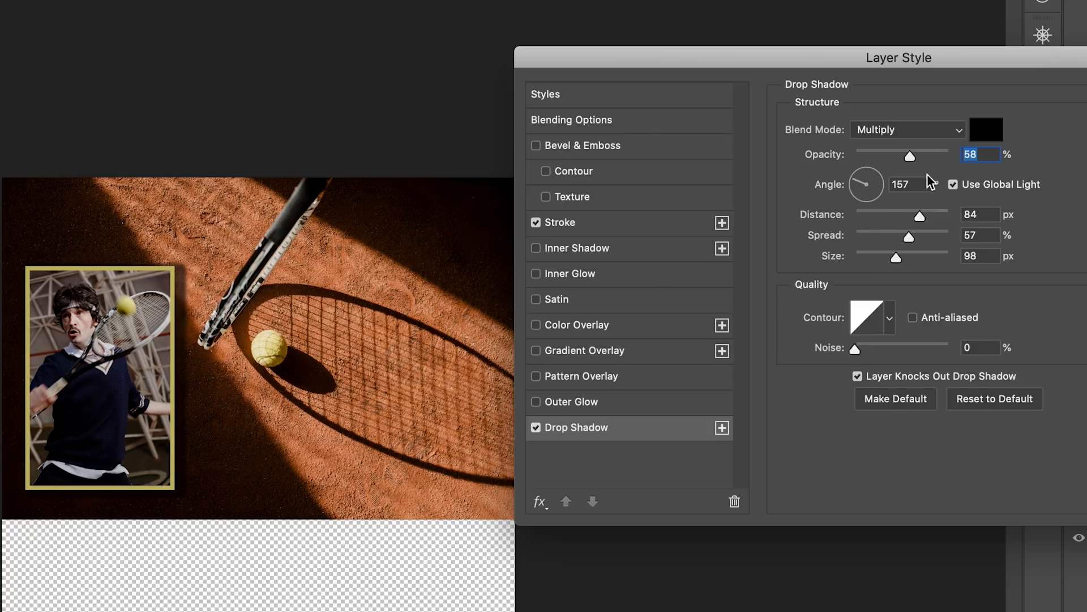
left_click_drag(908, 237, 887, 235)
key("Return")
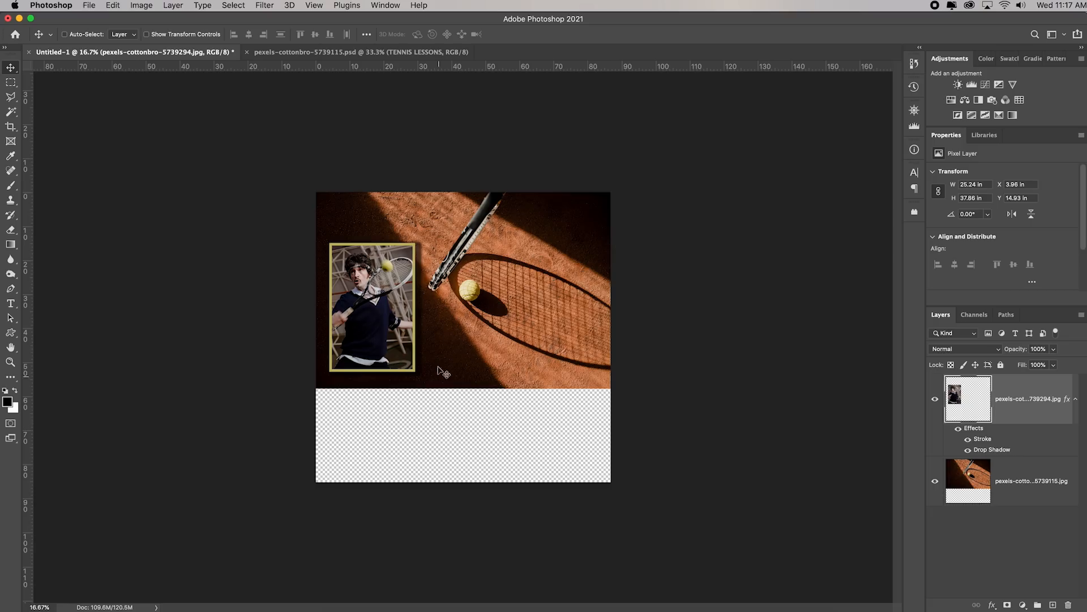
Compare with the finished TENNIS LESSONS example's layout and go back to the untitled composite
left_click(396, 52)
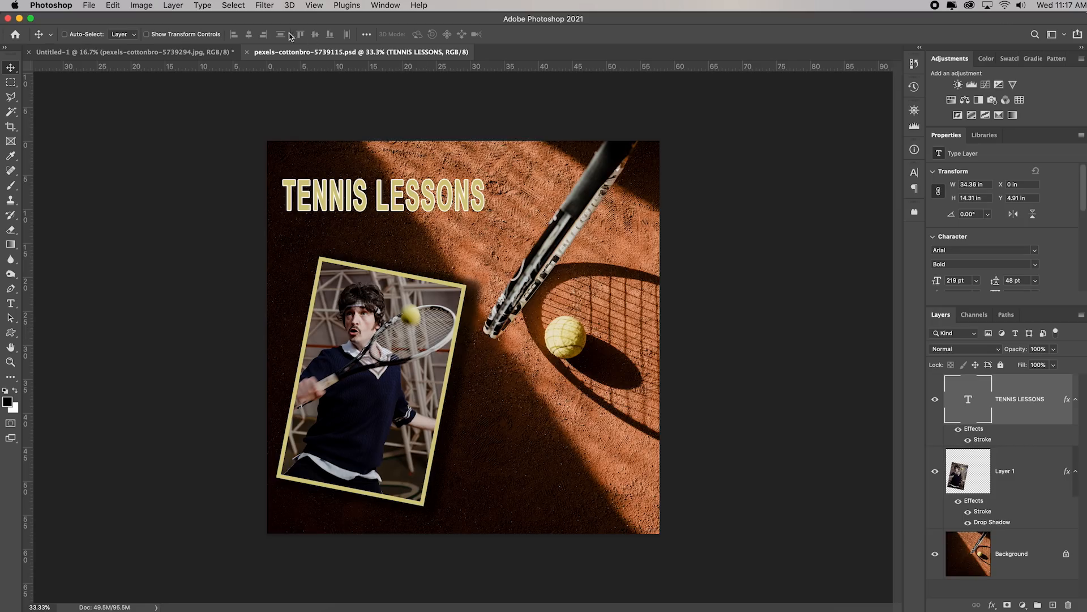
left_click(148, 57)
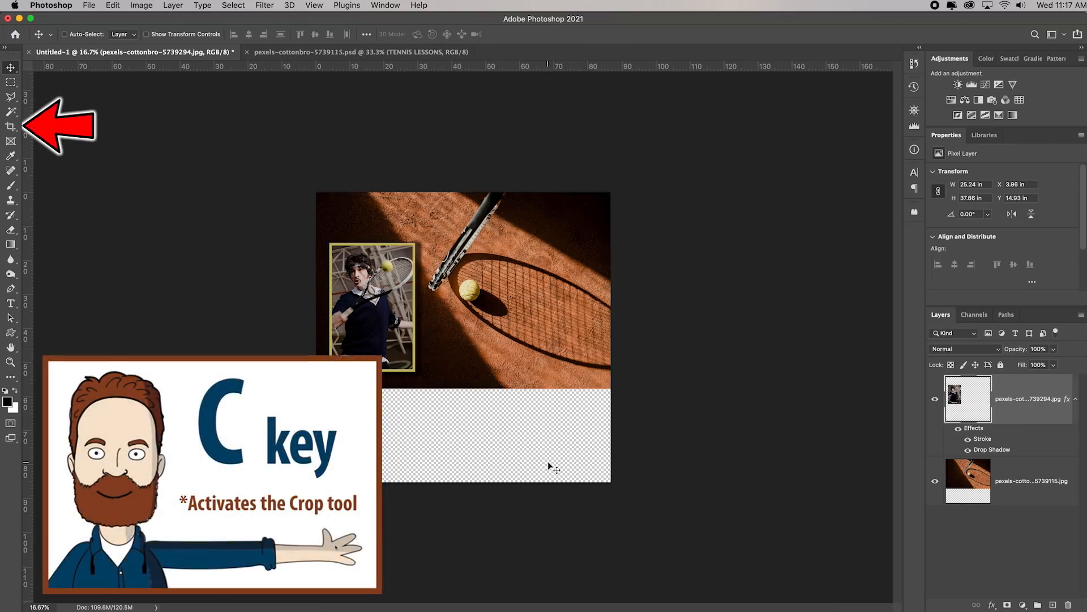
Crop away the empty transparent area below the court photo so the canvas ends at the photo's lower edge
key("c")
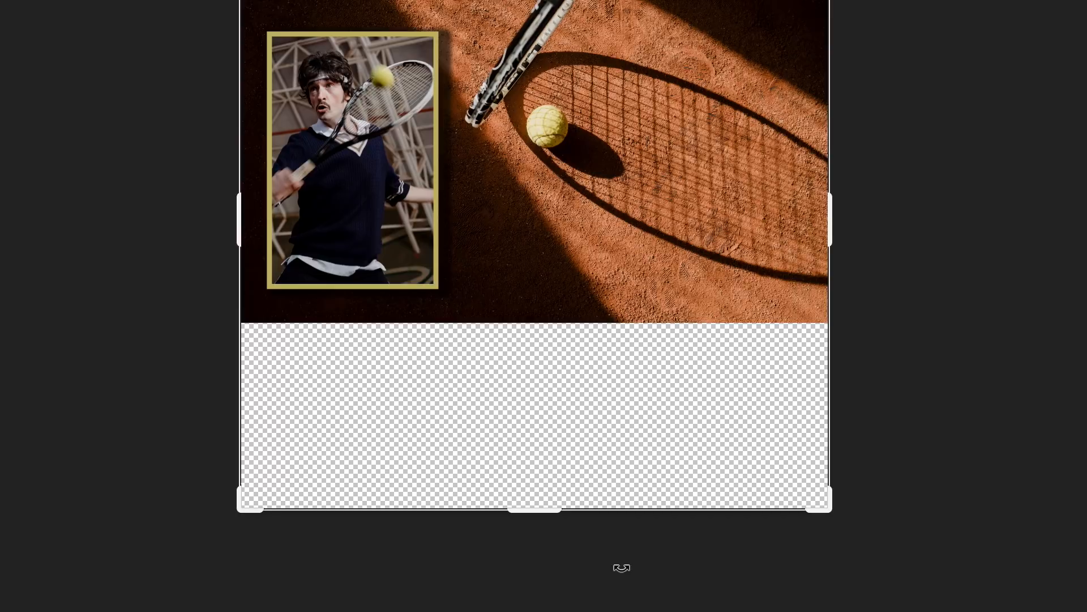
left_click_drag(533, 510, 542, 417)
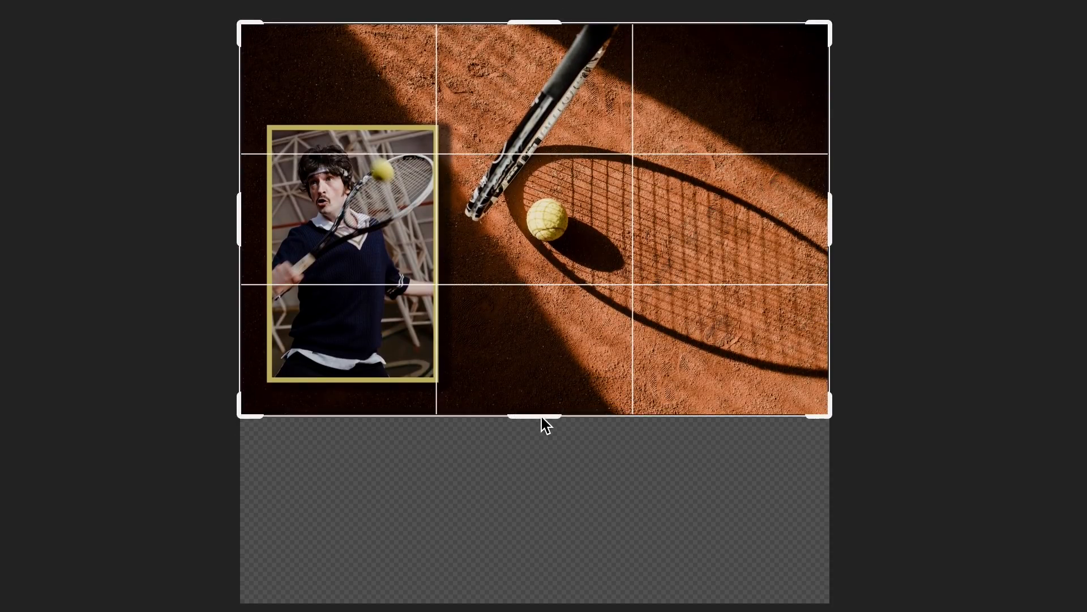
key("Return")
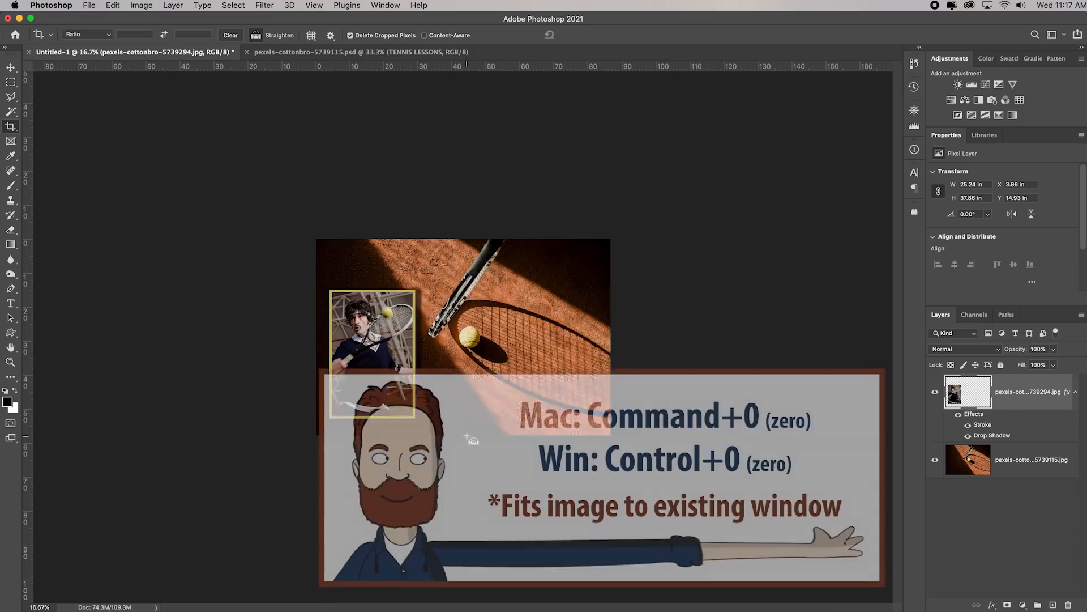
key("super+0")
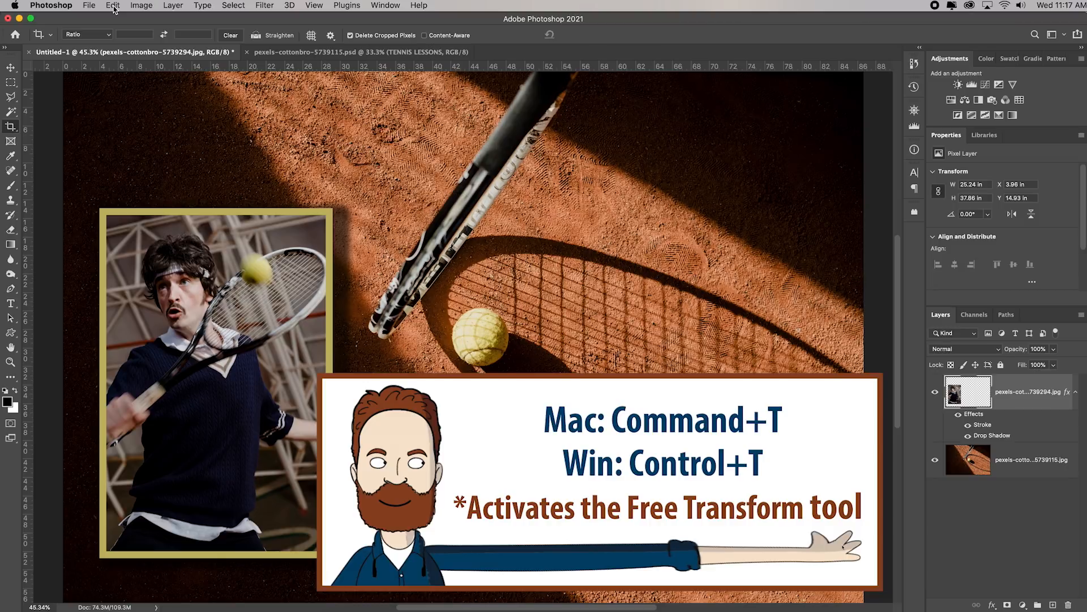
key("super+t")
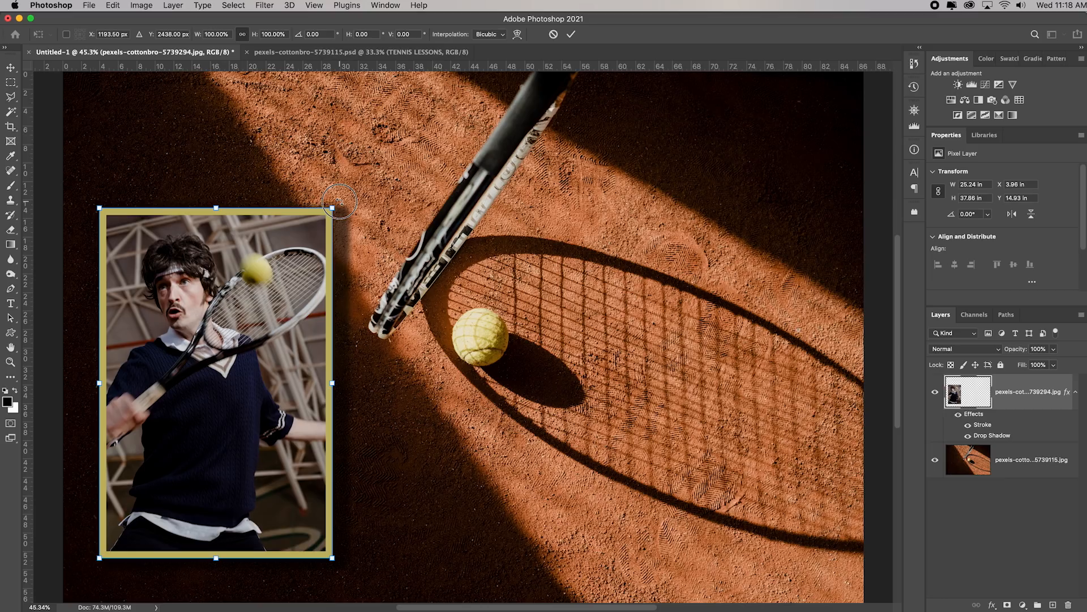
left_click_drag(134, 97, 139, 108)
left_click_drag(344, 208, 376, 211)
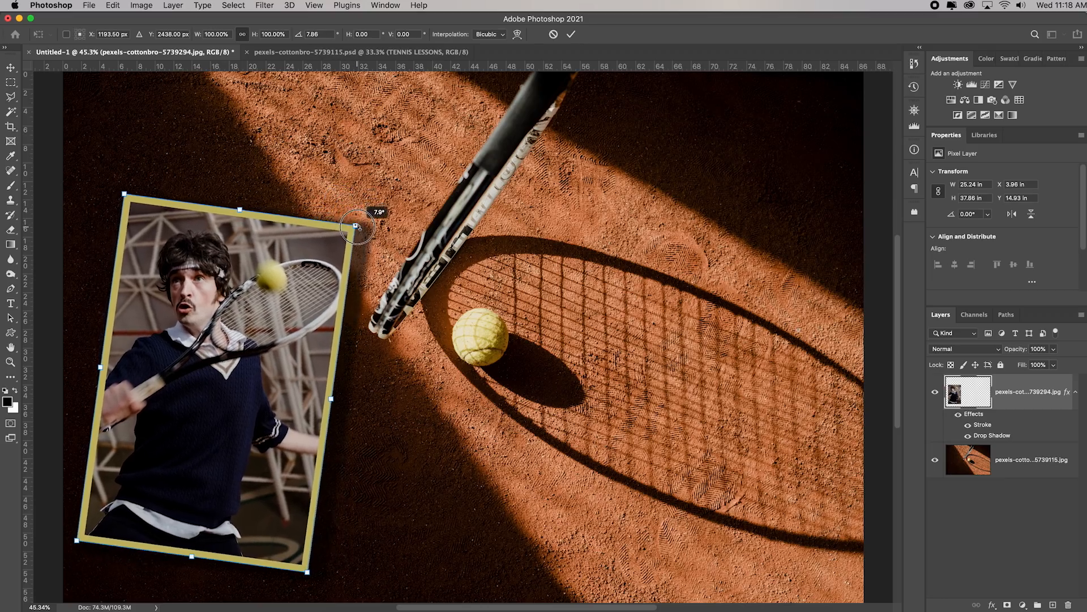
scroll(376, 211, "down", 2)
left_click_drag(308, 522, 289, 487)
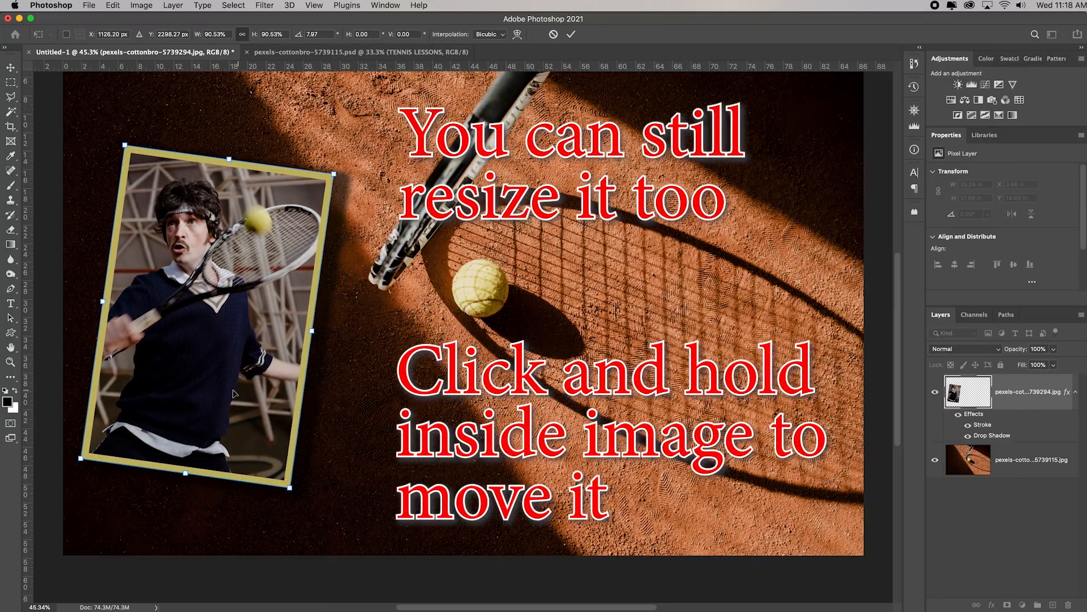
left_click_drag(219, 374, 226, 388)
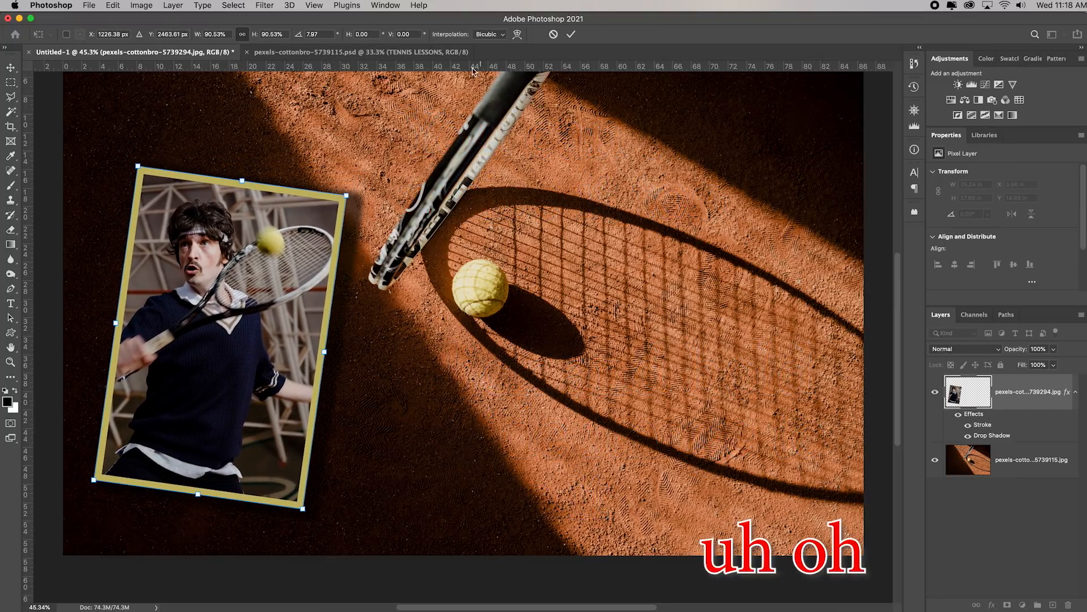
left_click(415, 53)
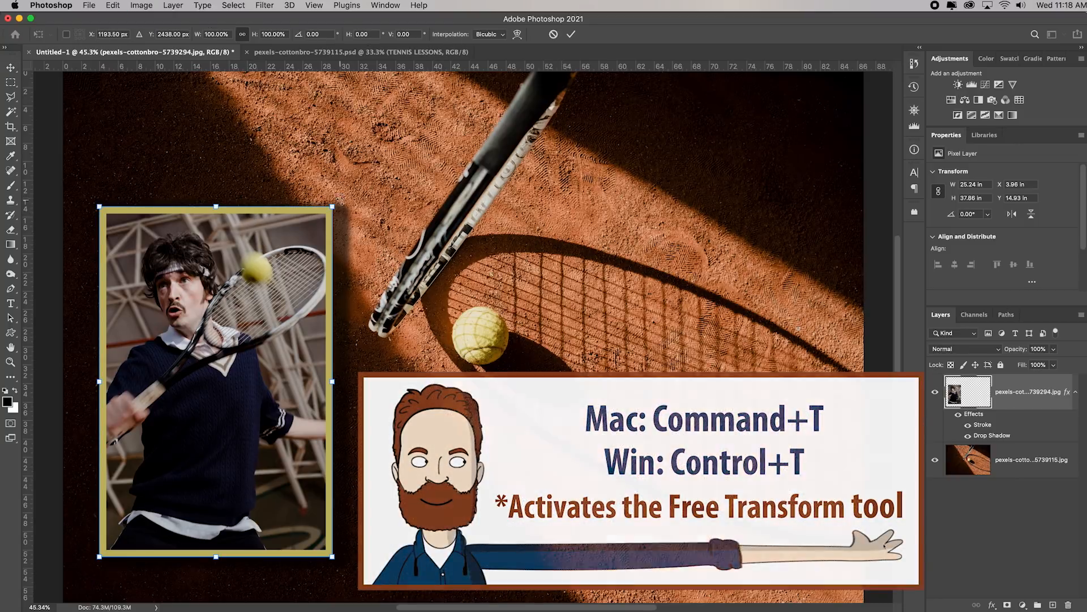
Rotate the player photo 15.81° clockwise, scale it to 93.18%, and compare the layout with the finished TENNIS LESSONS example
left_click_drag(332, 207, 385, 253)
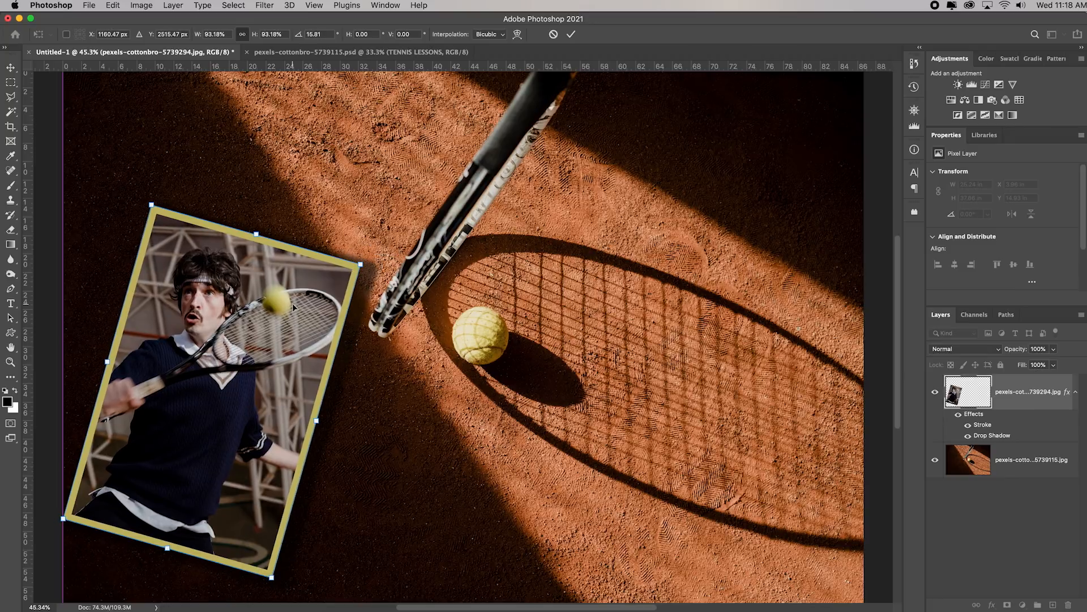
key("Return")
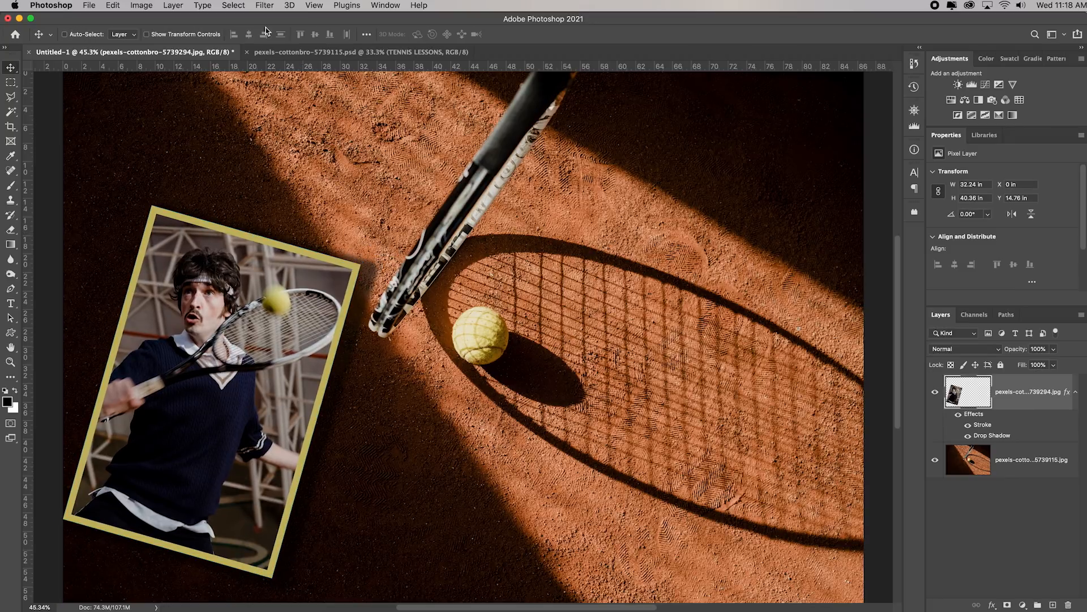
left_click(290, 54)
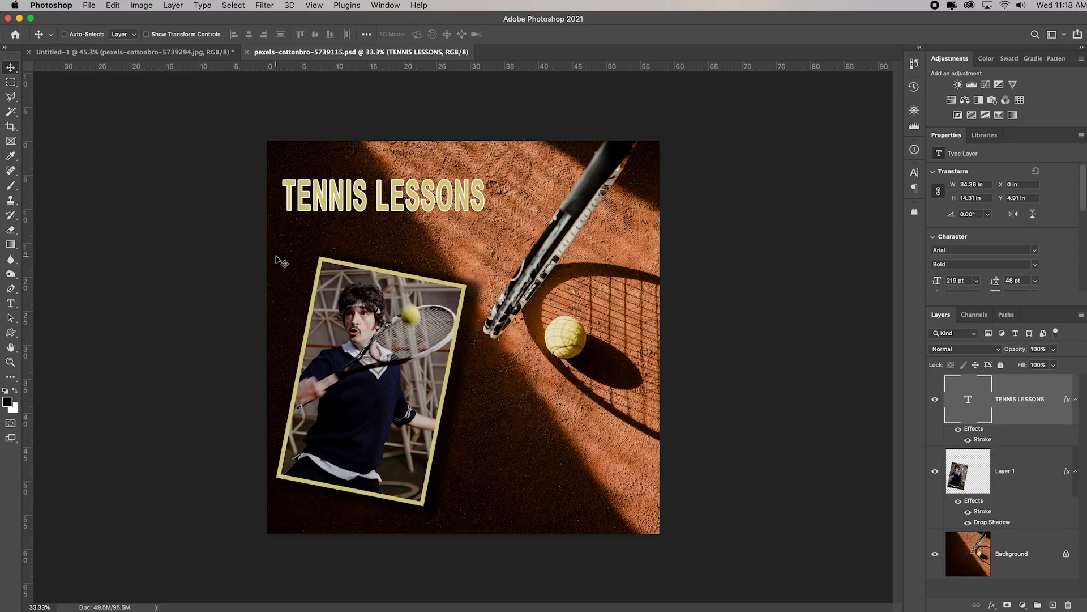
left_click(164, 52)
left_click(367, 52)
left_click(170, 52)
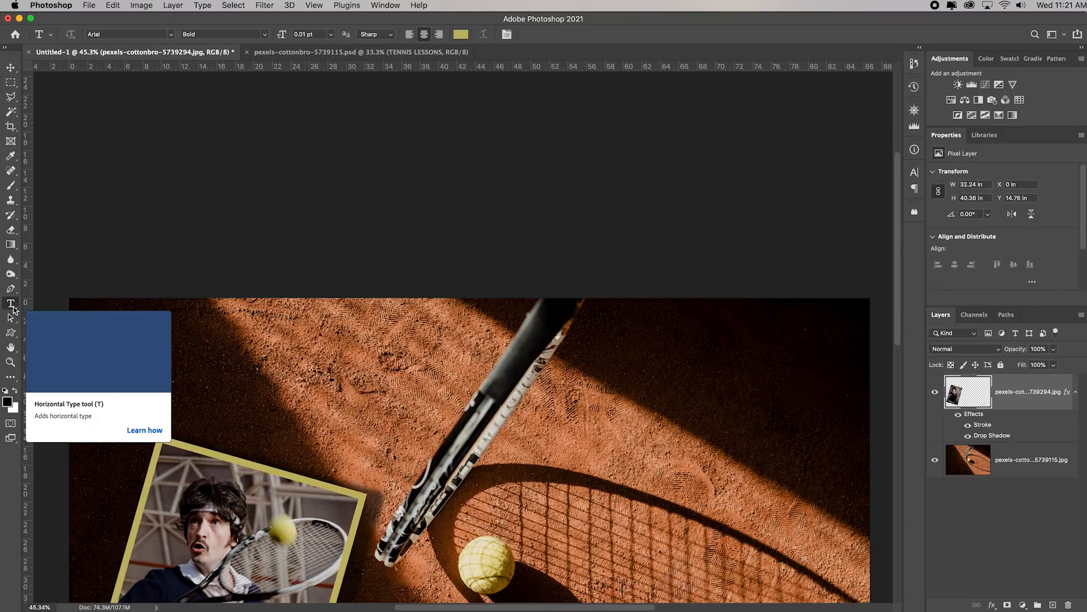
Add a text box about 41 by 11 in above the player photo, reading "Tennis Lessons" in black at 60 pt
left_click_drag(91, 320, 469, 419)
left_click(331, 34)
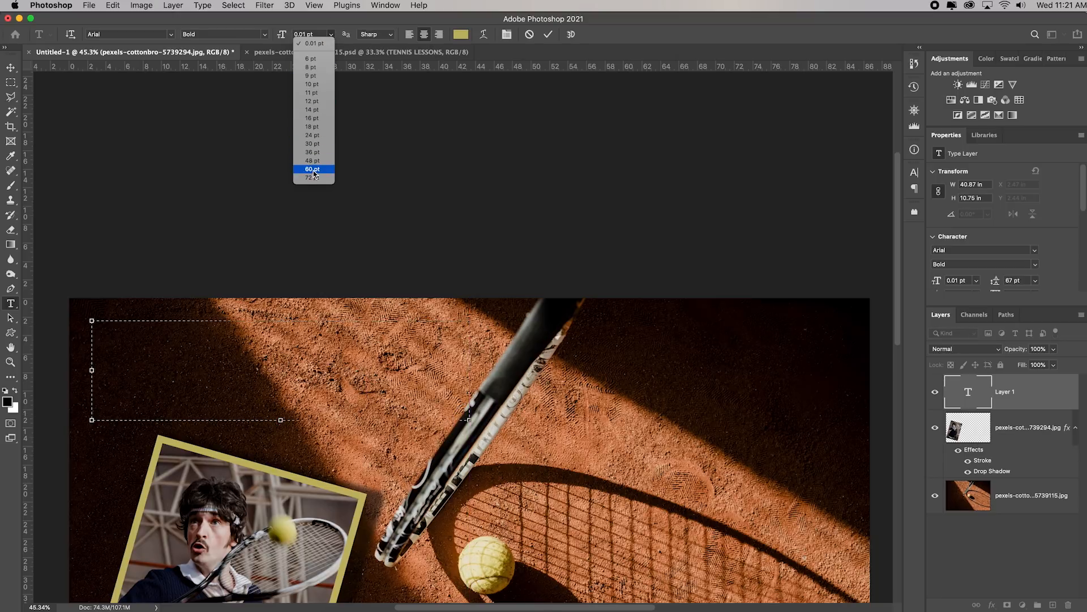
left_click(313, 170)
left_click(461, 34)
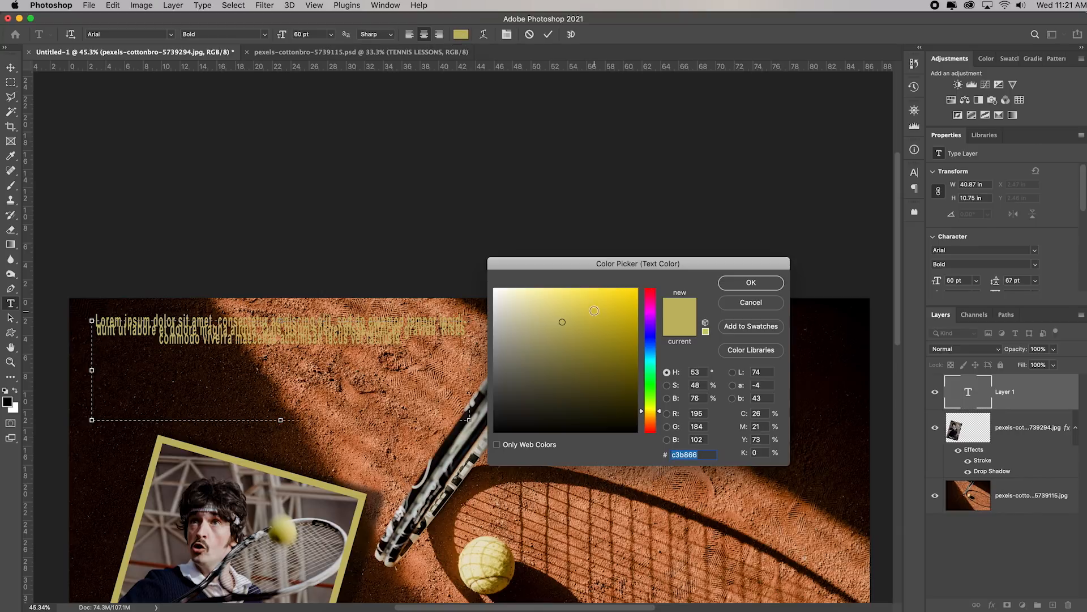
left_click(493, 432)
left_click(751, 282)
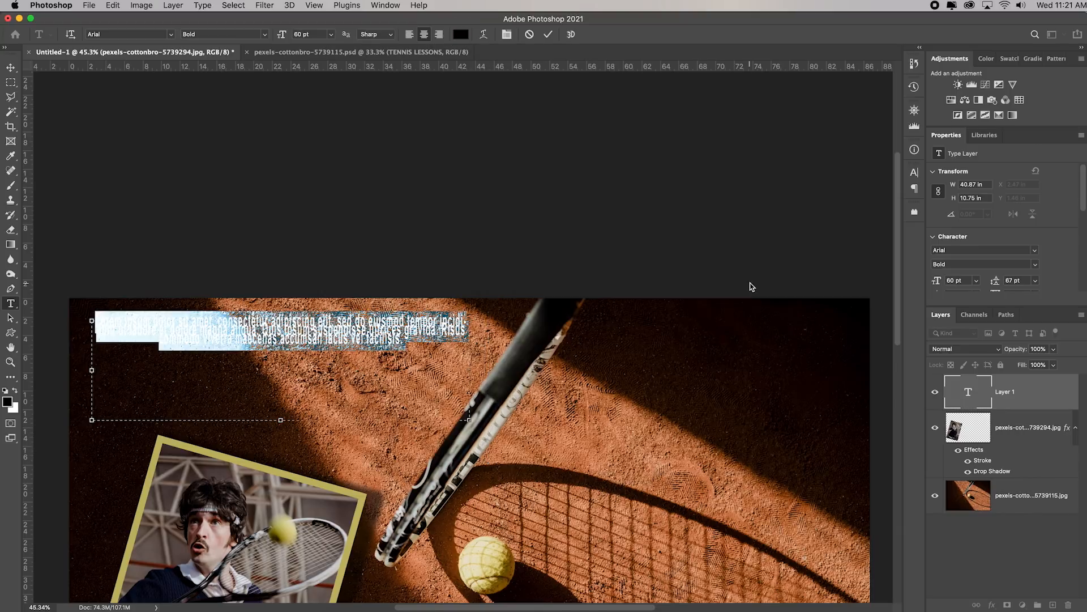
type("Tennis Lessons")
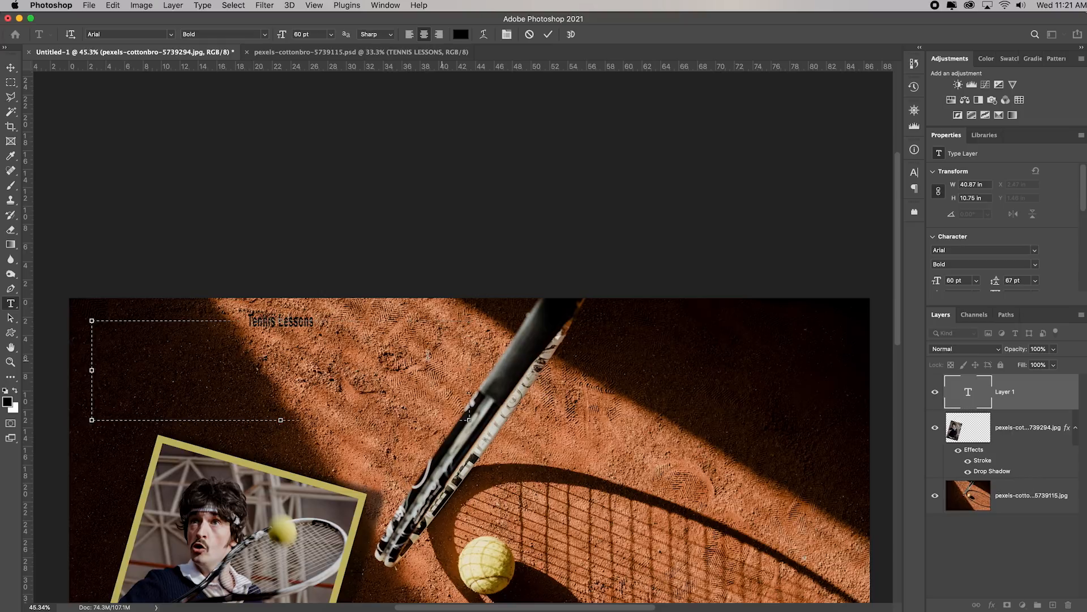
Enlarge the Tennis Lessons text to 248 pt and move it fully onto the photo at X 1.57 in, Y 2.78 in
key("super+a")
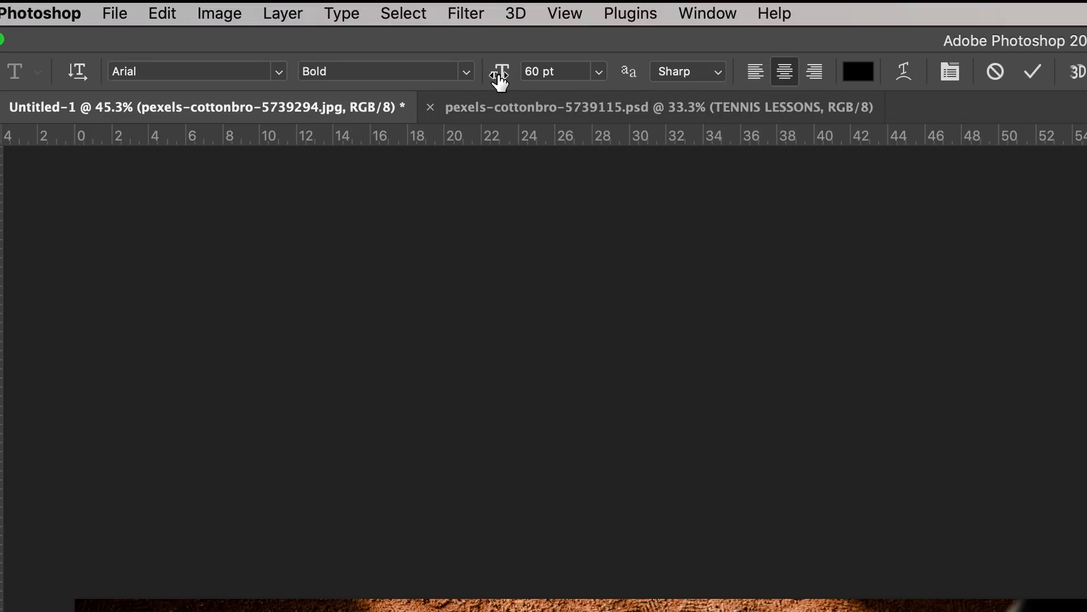
left_click(602, 72)
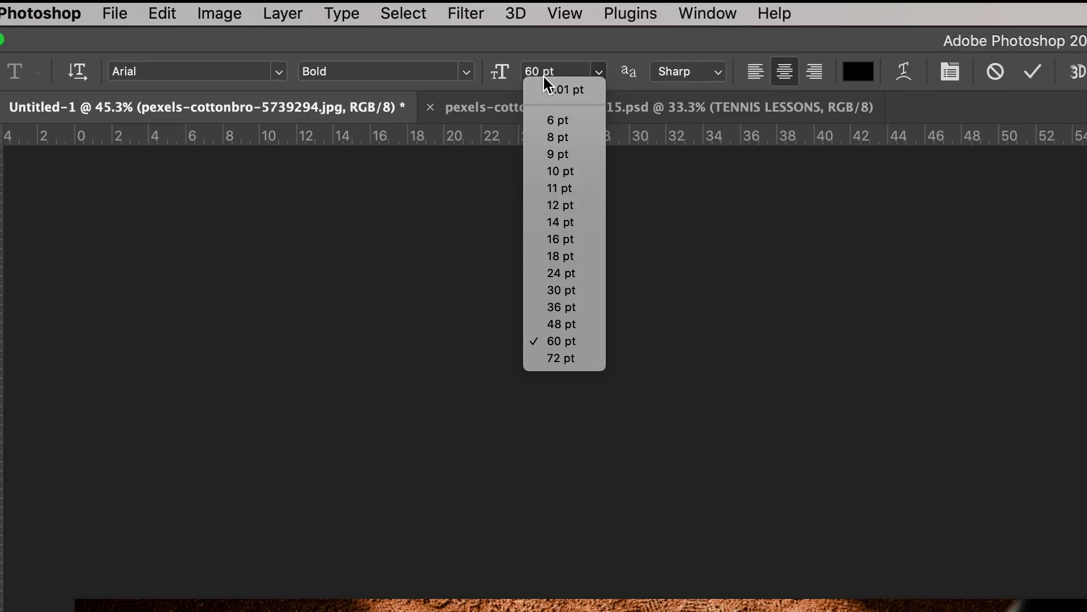
left_click(499, 74)
left_click_drag(498, 74, 678, 75)
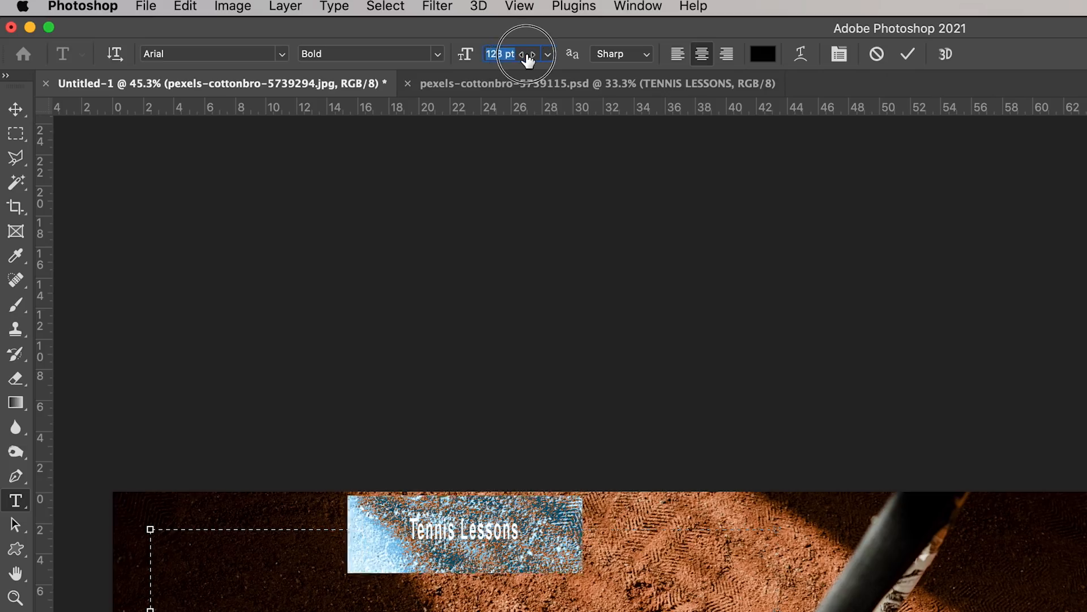
left_click_drag(613, 57, 589, 57)
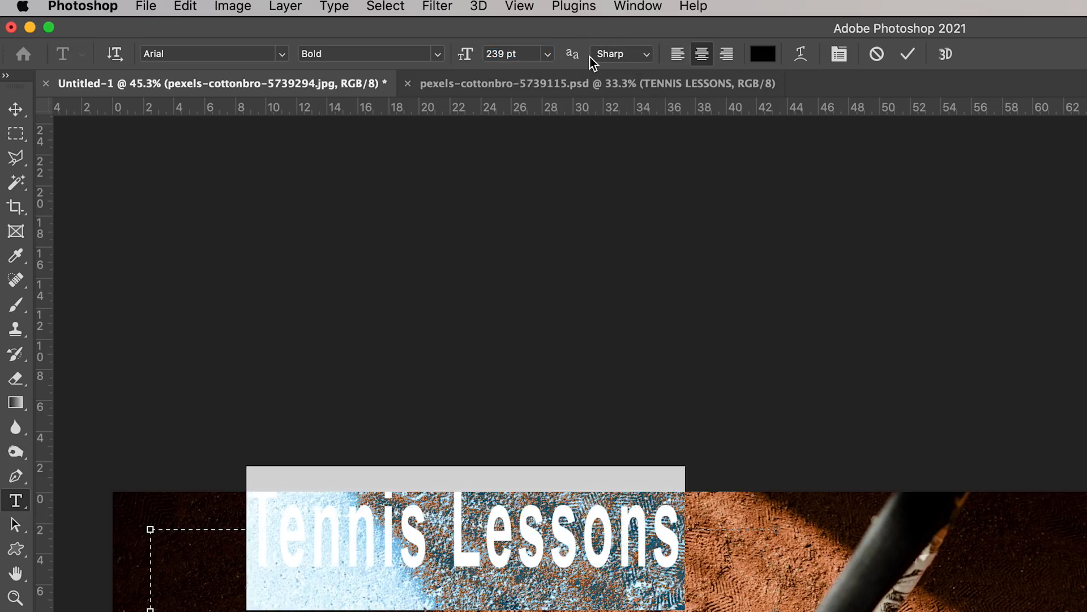
key("v")
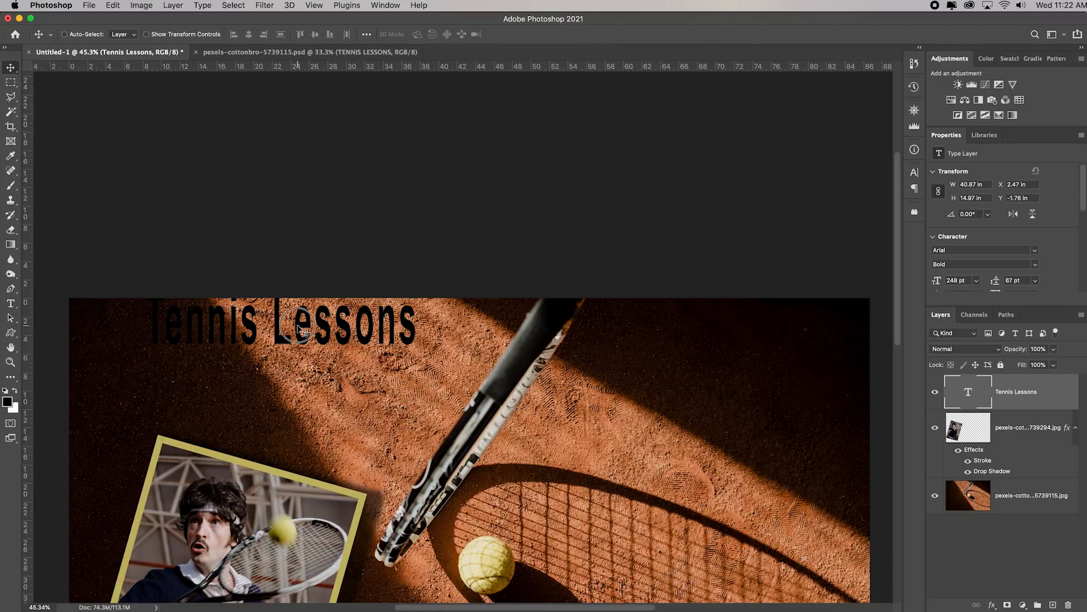
left_click_drag(299, 328, 228, 378)
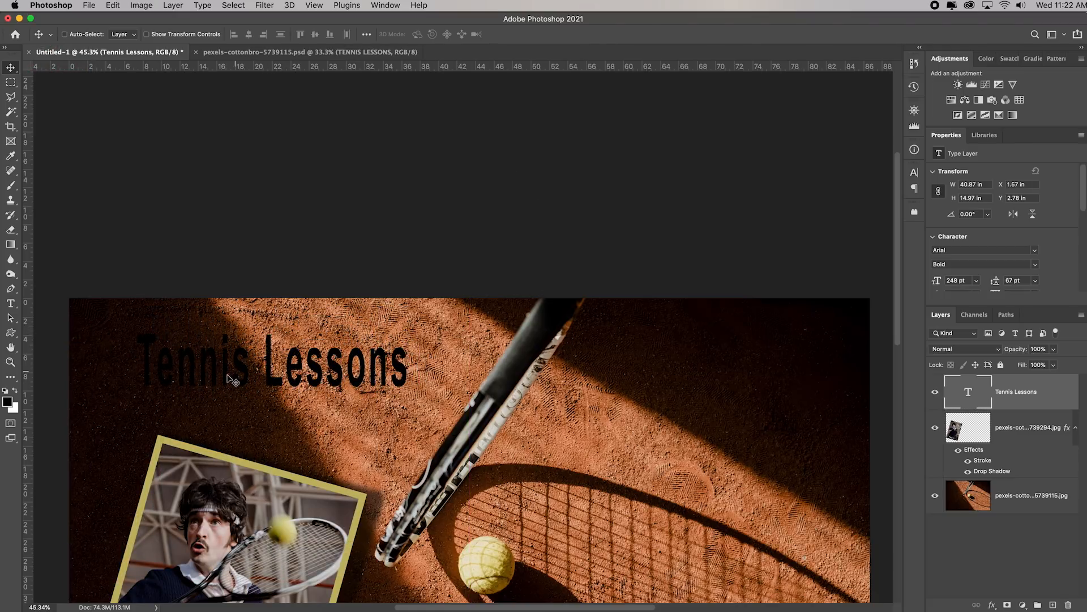
Recolor the Tennis Lessons text to c3b866, sampled from the yellow border of the player photo
double_click(969, 396)
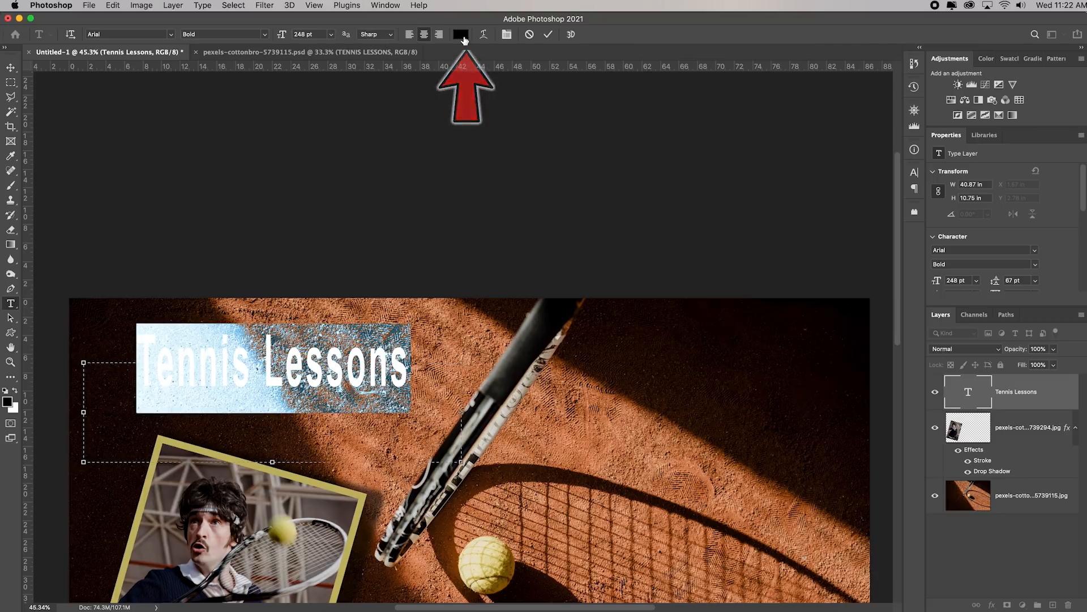
left_click(461, 35)
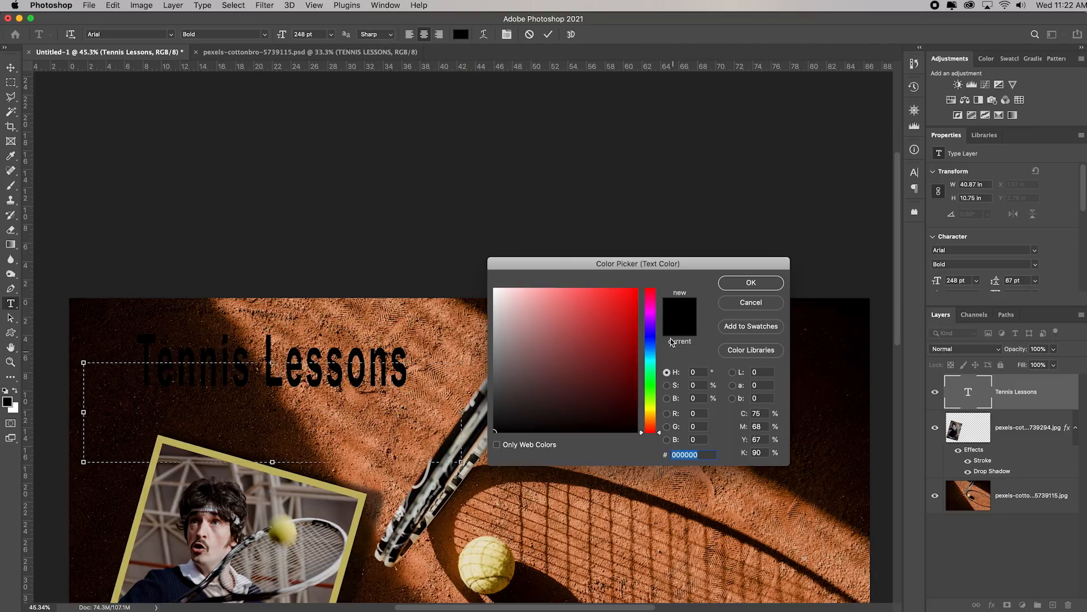
left_click(338, 489)
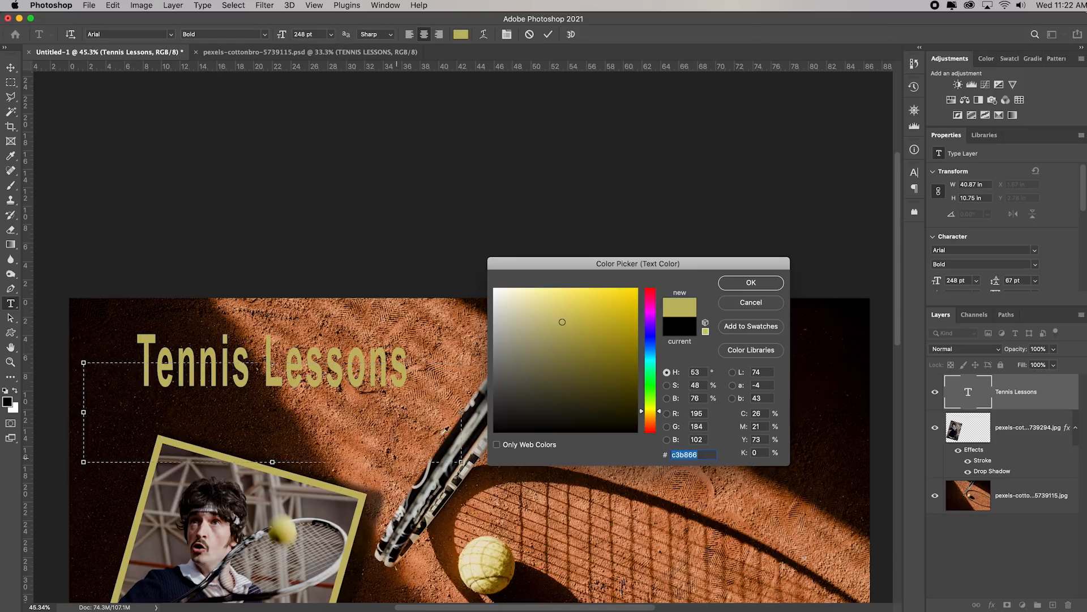
left_click(742, 285)
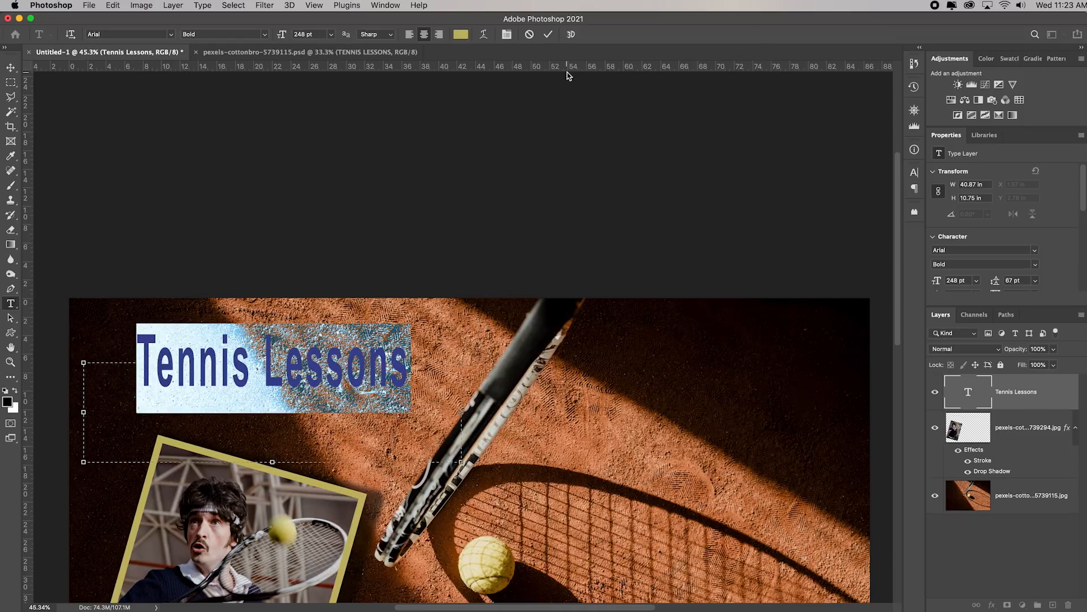
left_click(548, 34)
key("v")
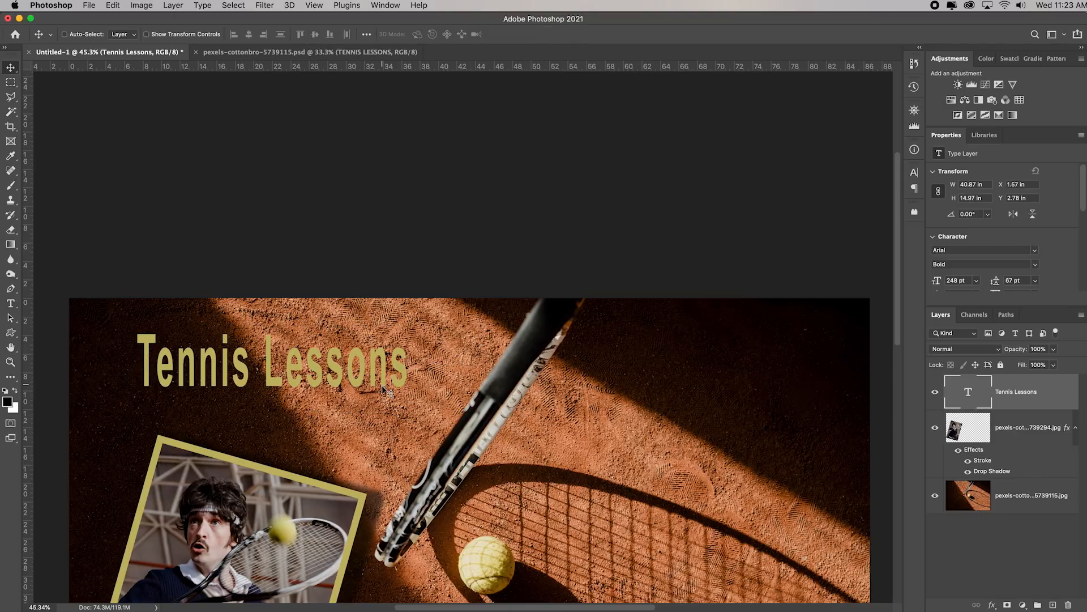
Add a Stroke effect to the Tennis Lessons text layer and set its color to white
left_click(992, 607)
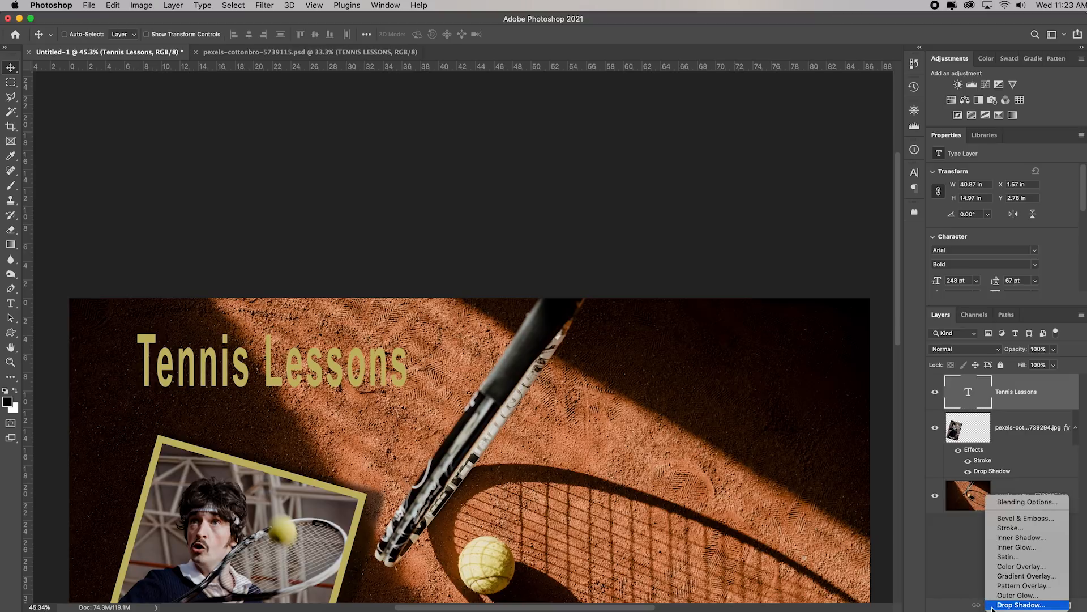
left_click(1011, 528)
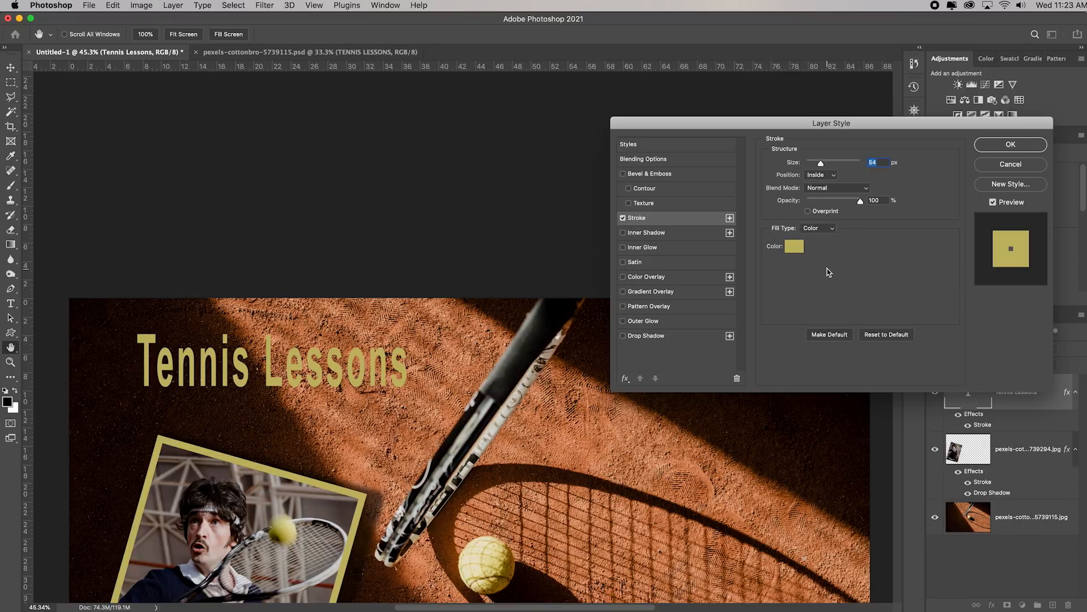
left_click(800, 248)
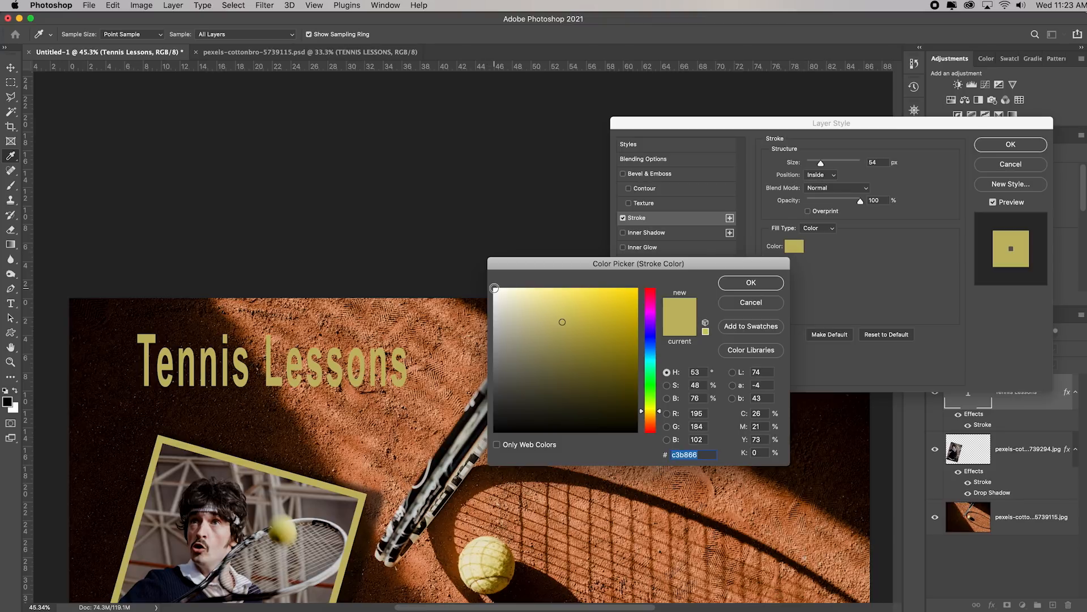
left_click(494, 289)
left_click(751, 283)
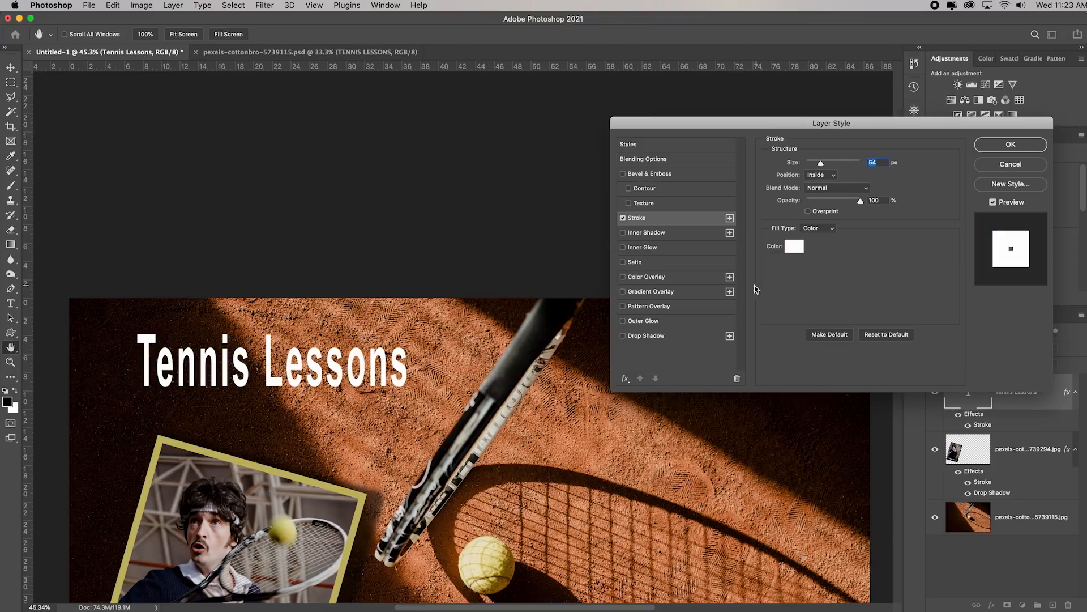
Position the title's stroke outside the letters and reduce its size to a thin outline
left_click(831, 177)
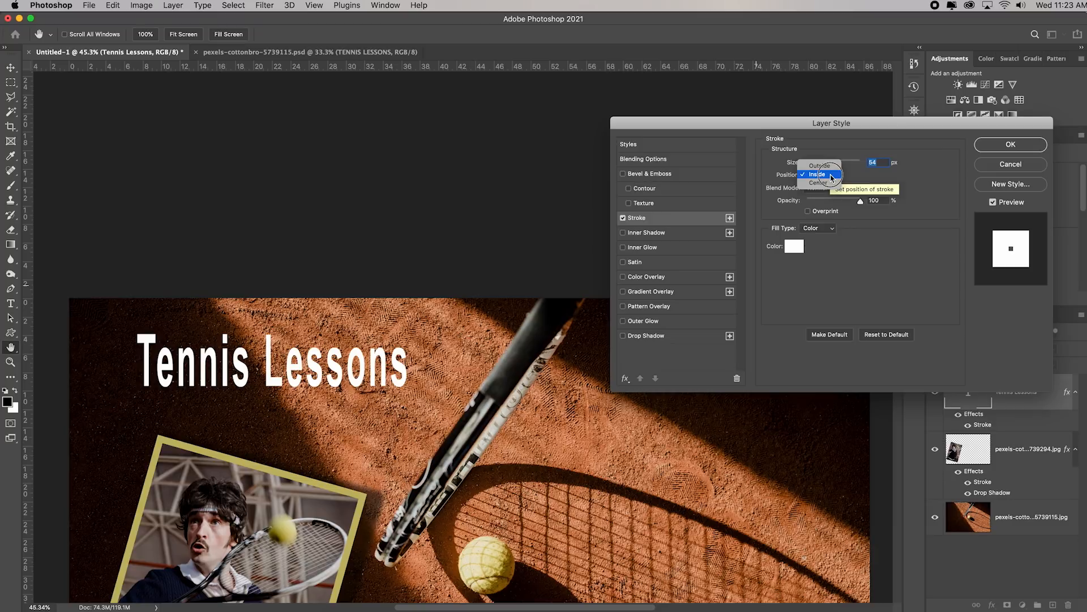
left_click(830, 166)
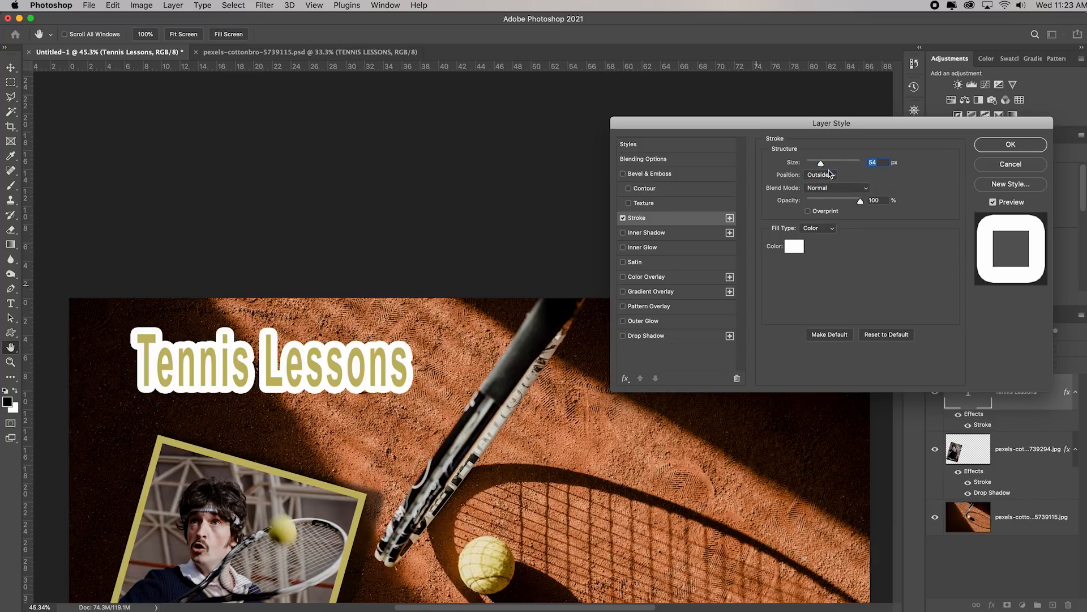
left_click_drag(820, 165, 813, 167)
left_click(1010, 145)
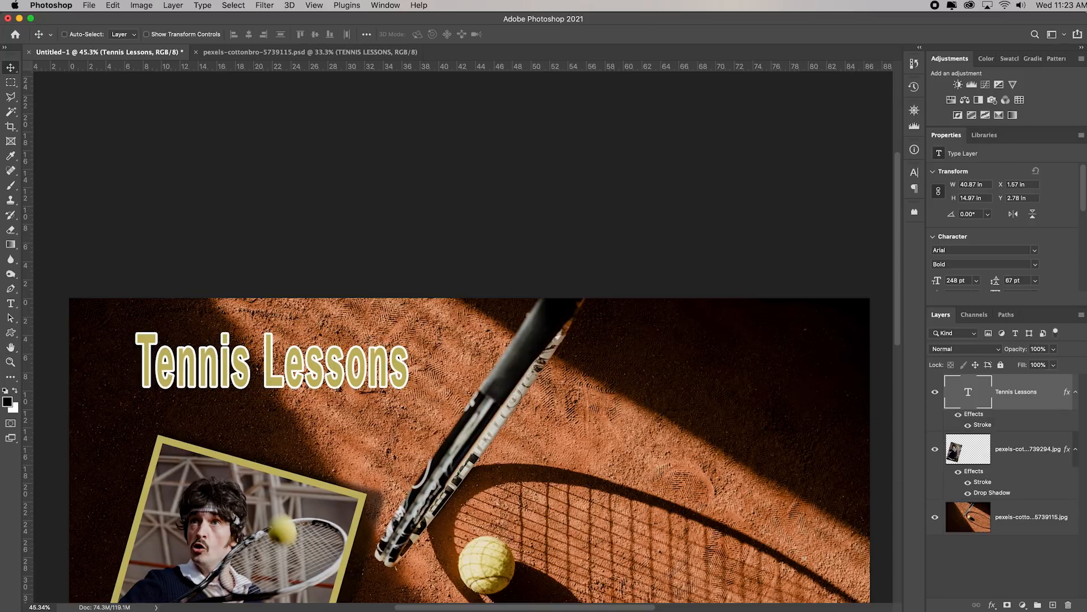
Compare the whole composite's layout with the finished example in pexels-cottonbro-5739115.psd
key("super+0")
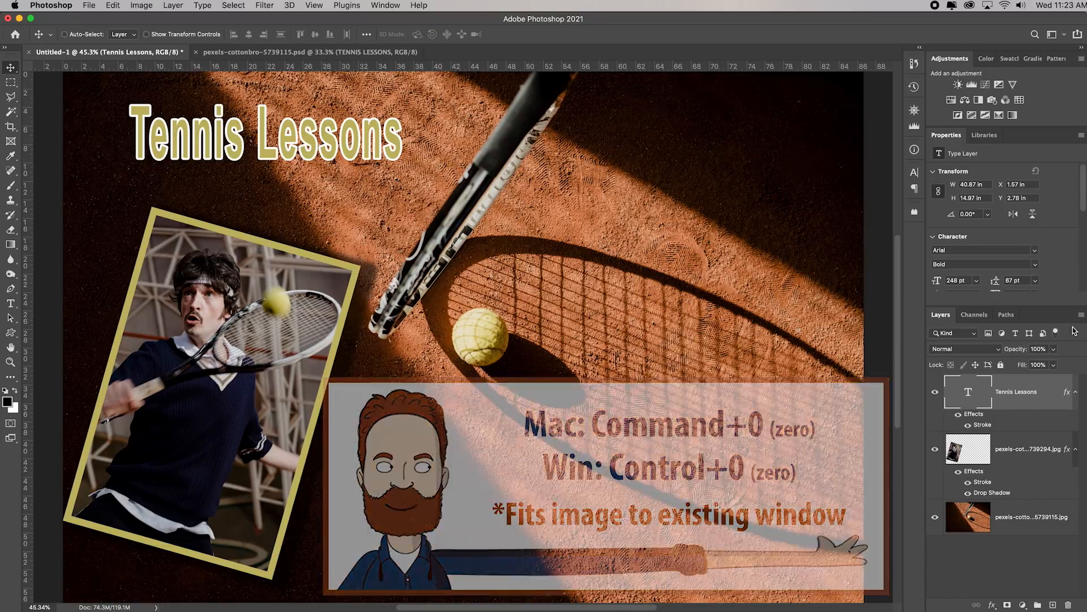
left_click(368, 53)
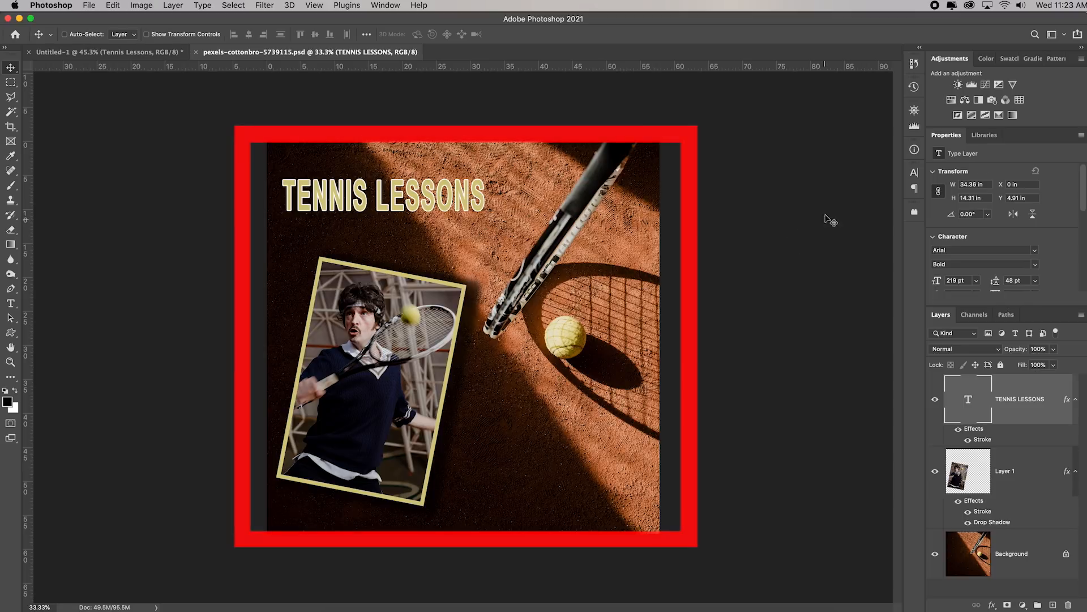
left_click(115, 52)
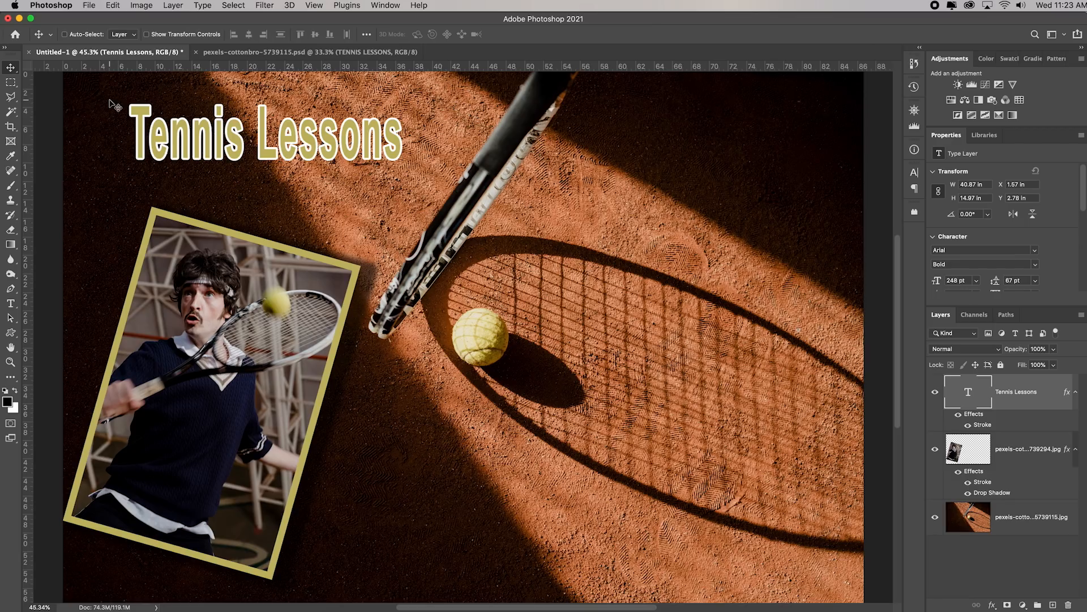
Start a crop of the composite with the 1:1 (Square) aspect ratio
left_click(10, 128)
left_click(106, 35)
left_click(106, 34)
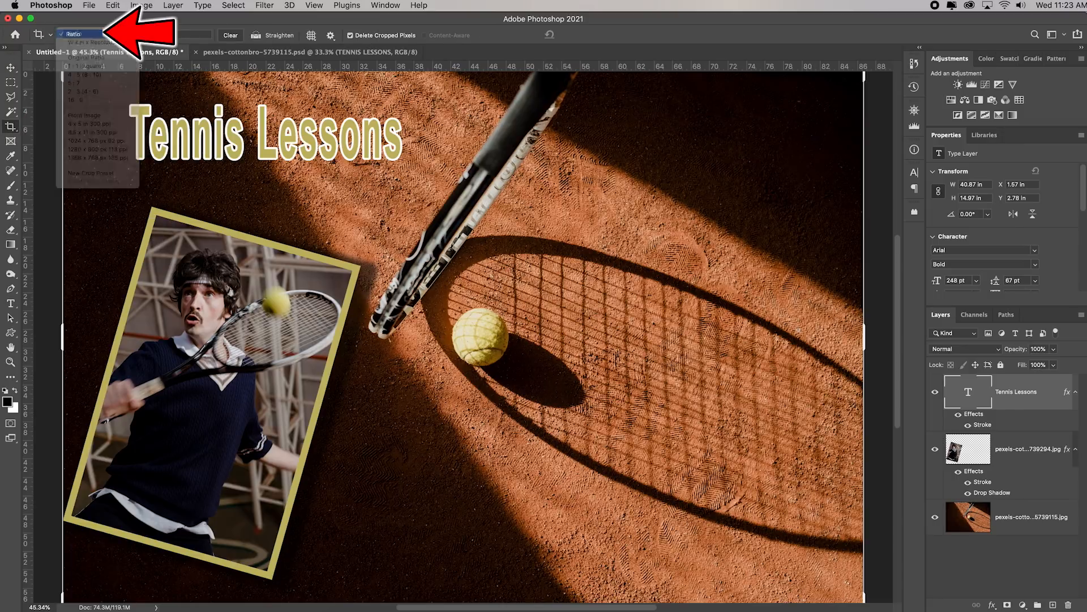
left_click(107, 35)
left_click(109, 67)
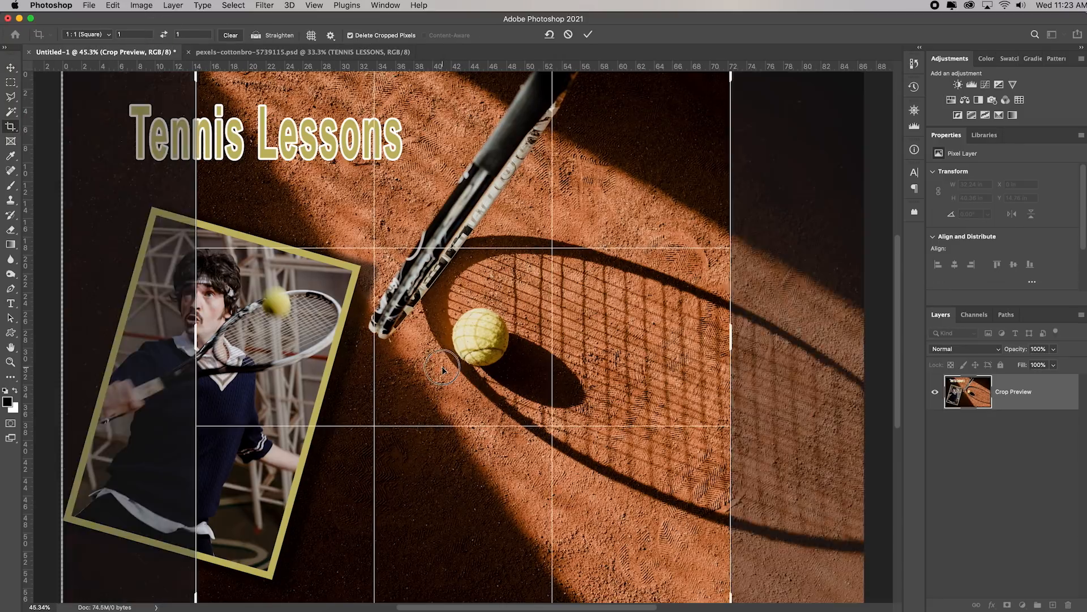
Try to crop the composite to a square that keeps the whole title and player photo
left_click_drag(453, 357, 574, 374)
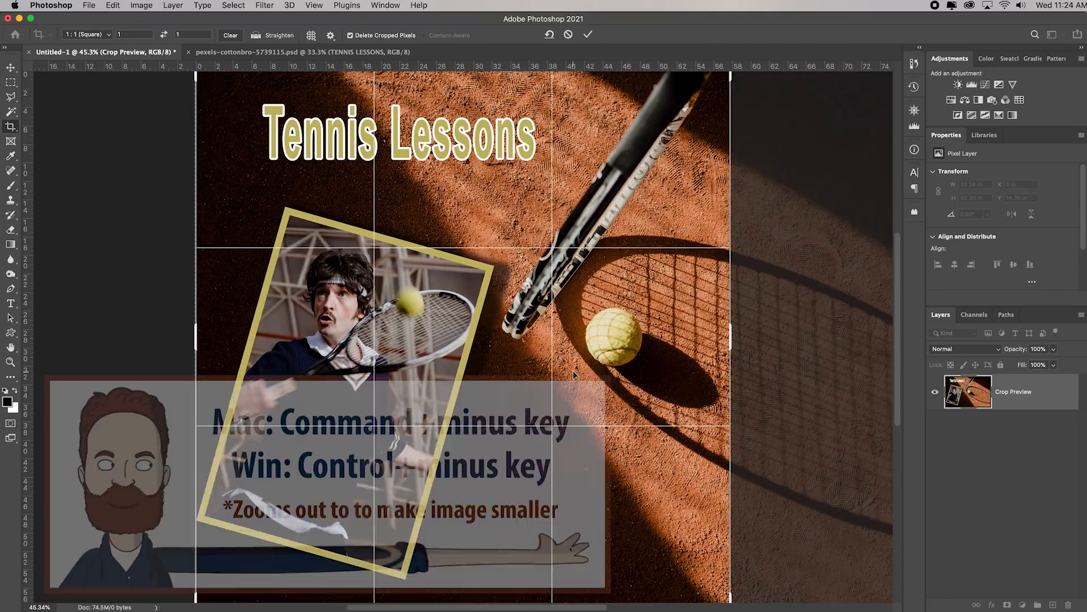
key("super+minus")
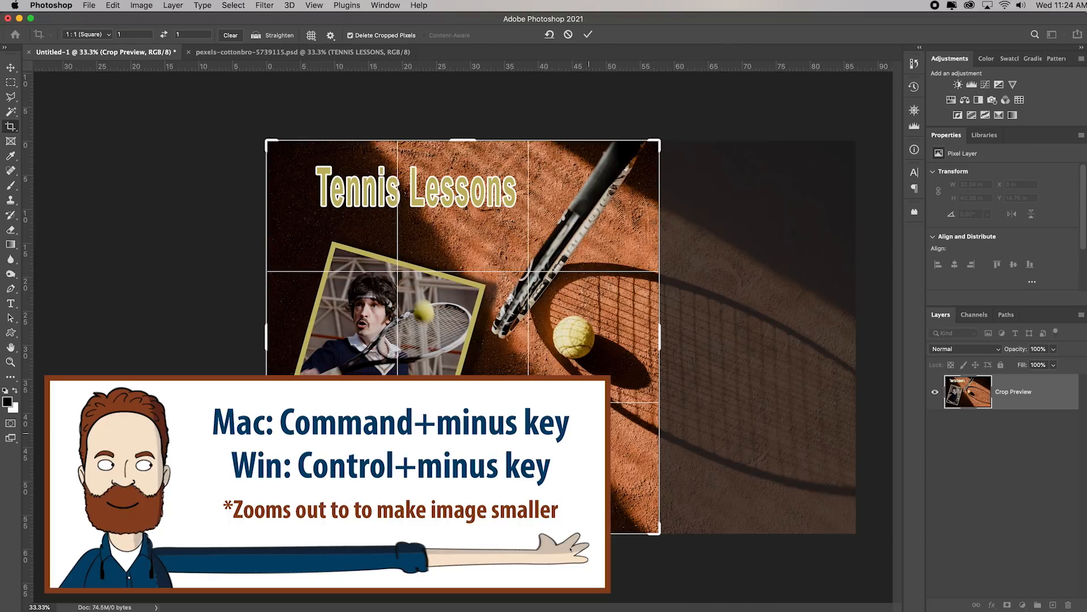
key("Return")
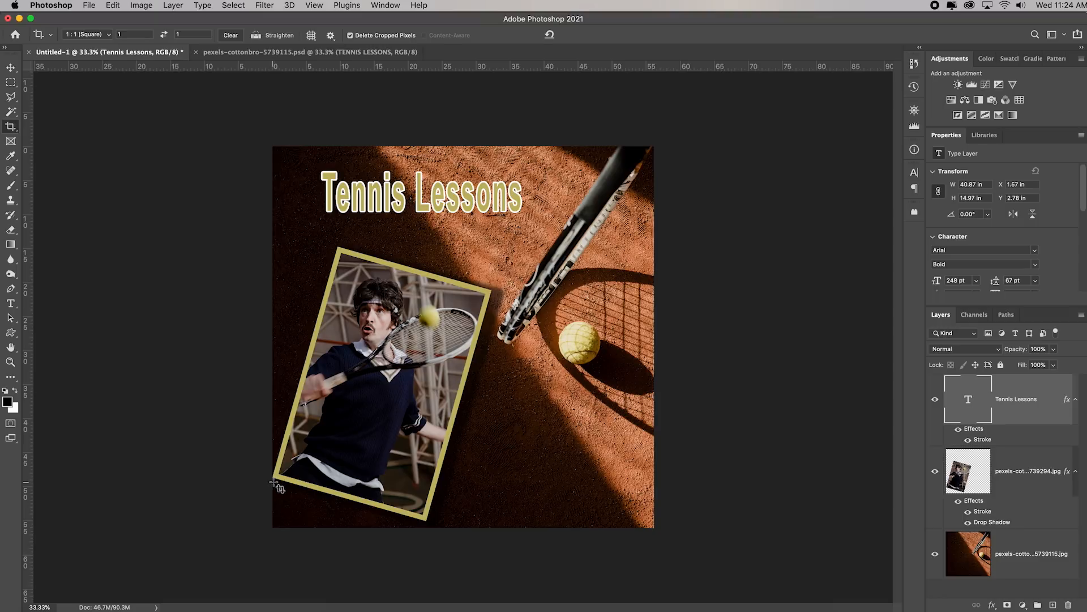
Compare the square-cropped composite with the example in pexels-cottonbro-5739115.psd
left_click(289, 52)
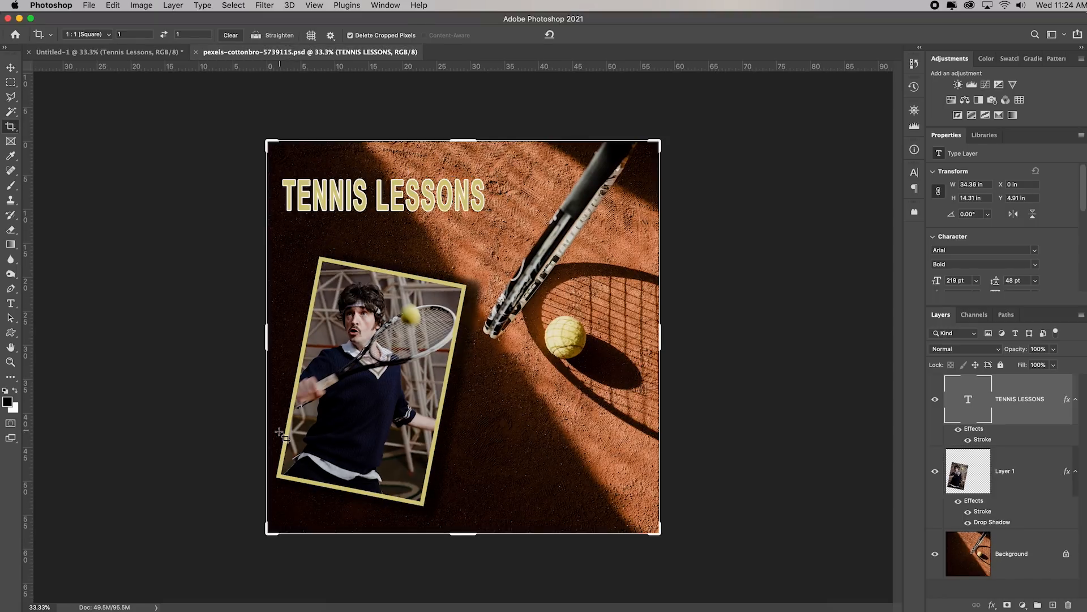
key("ctrl+Tab")
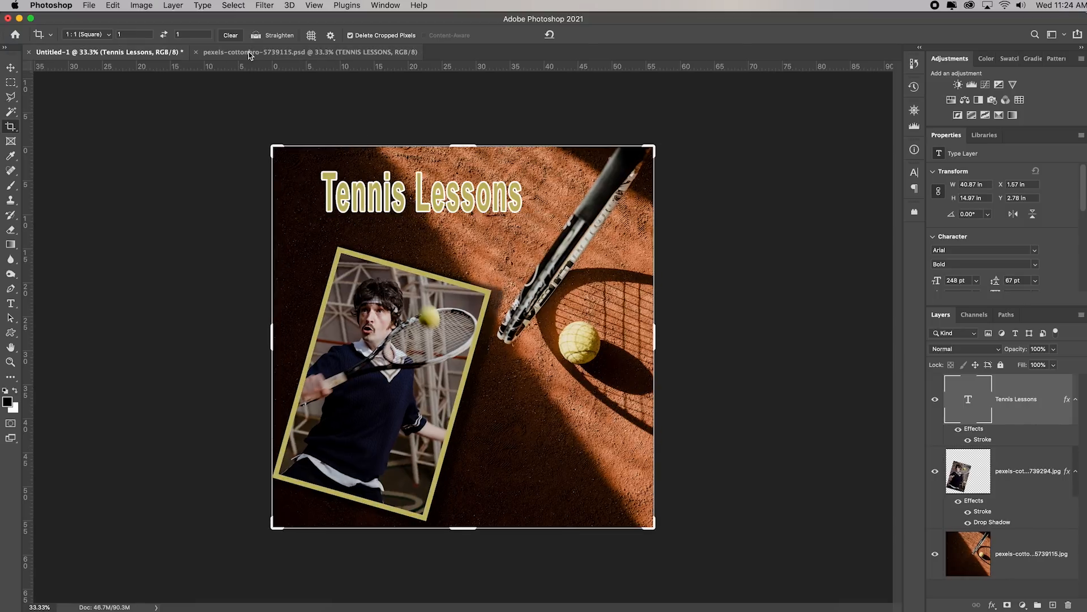
left_click(249, 53)
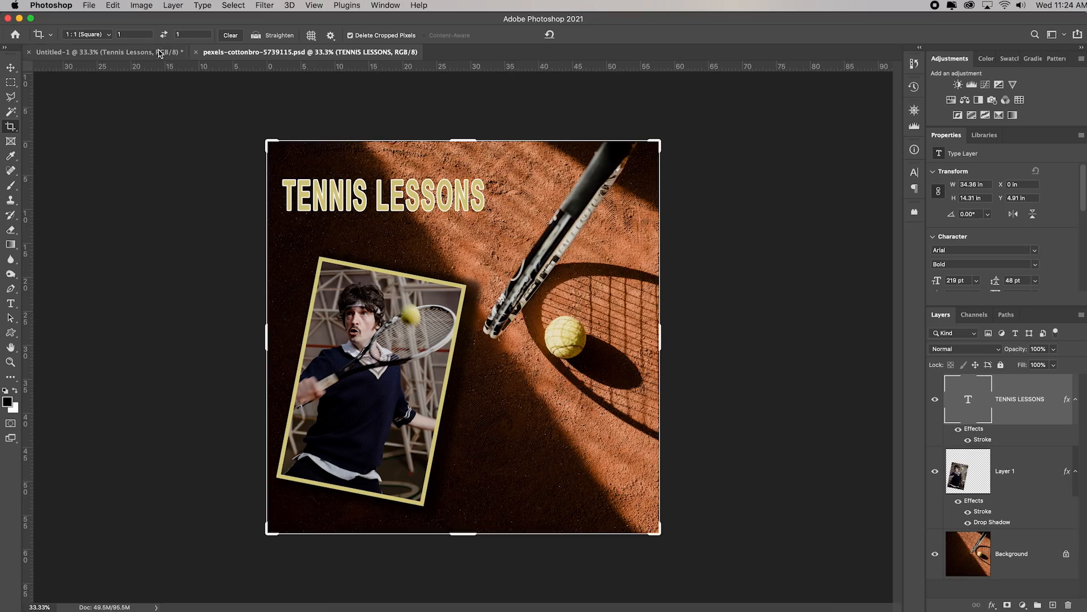
left_click(136, 52)
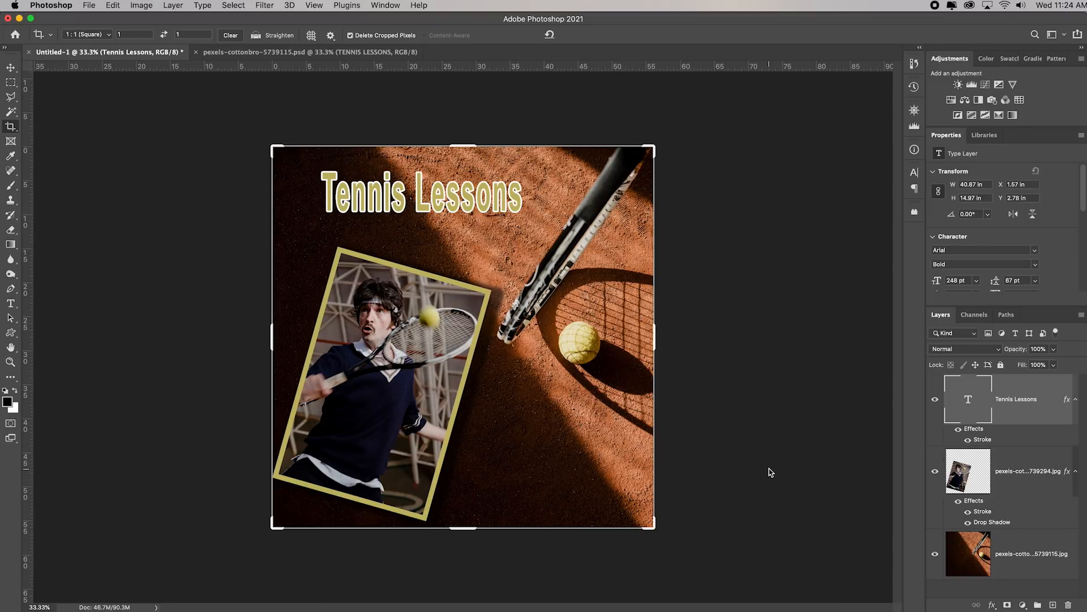
Undo the square crop and try another 1:1 crop that trims the player photo's lower-left corner
key("super+z")
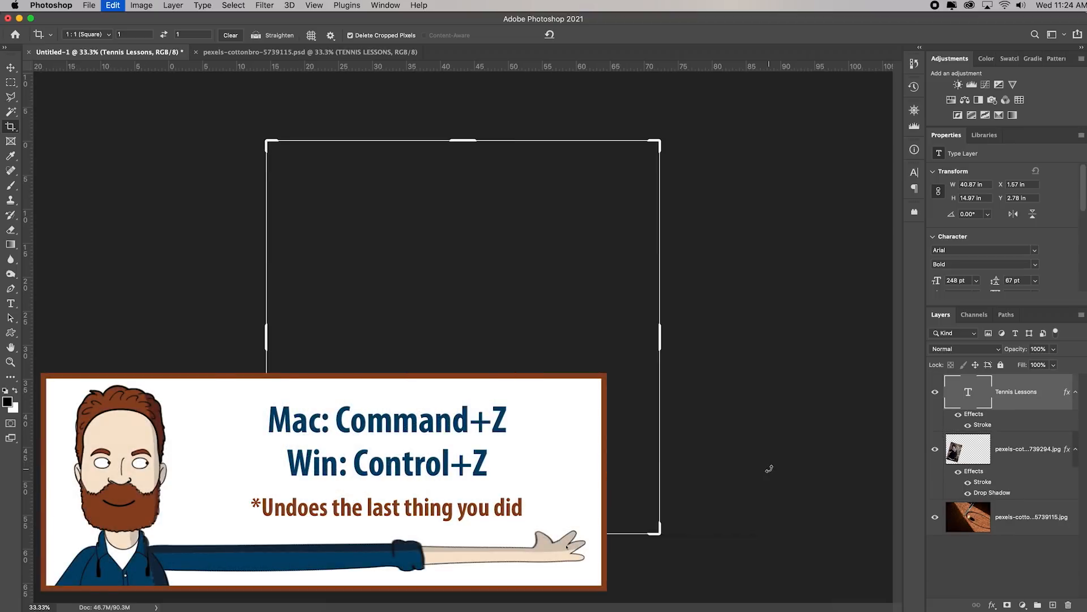
left_click(577, 416)
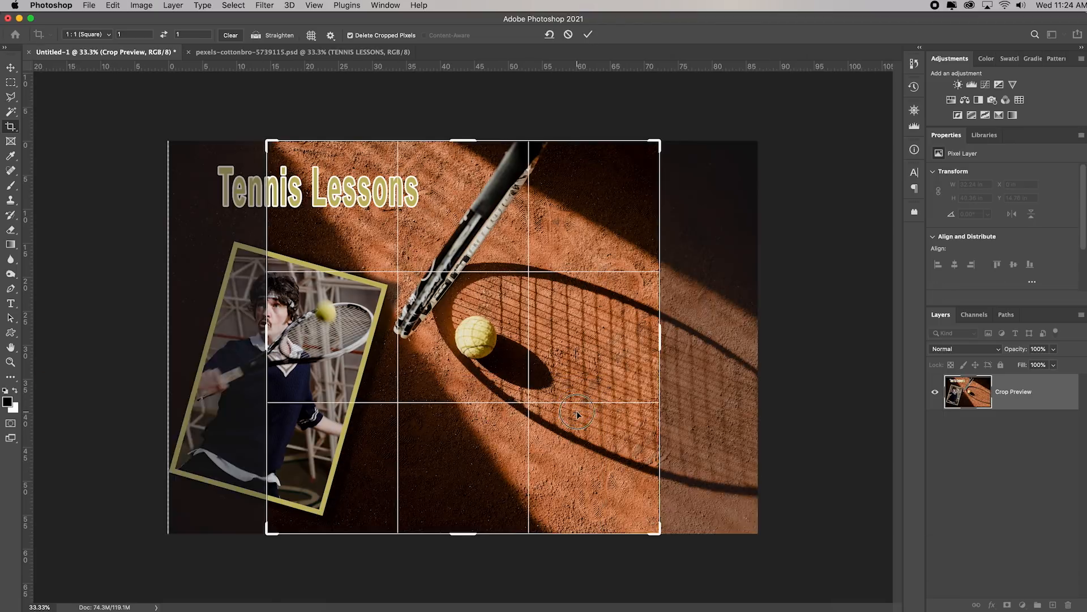
left_click_drag(577, 415, 670, 411)
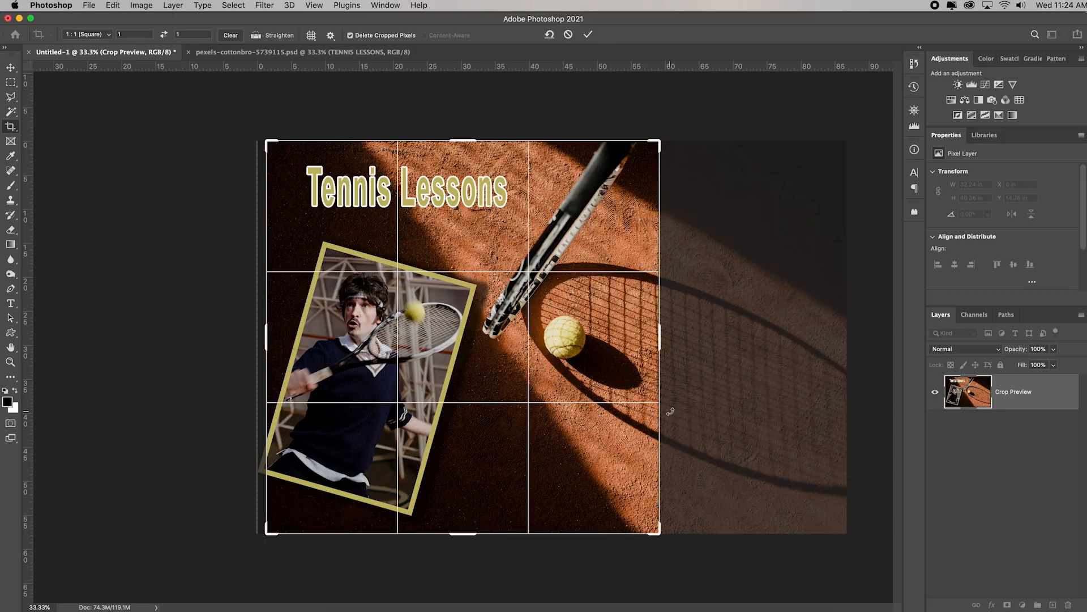
key("Return")
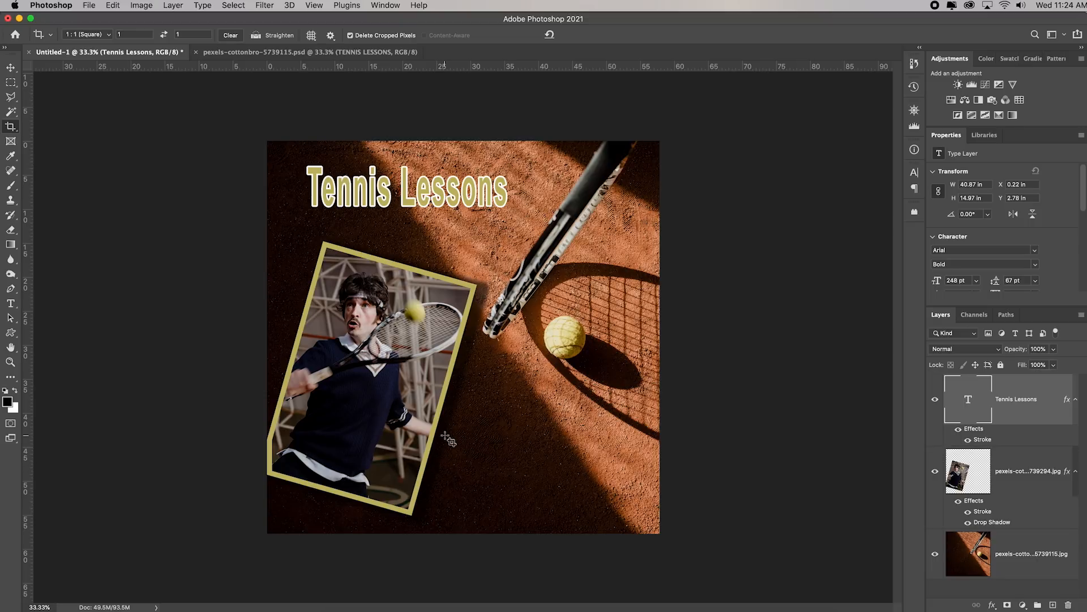
Try to shrink the player photo layer to 27.03 × 35.32 in, and undo both the resize and the square crop
left_click(956, 476)
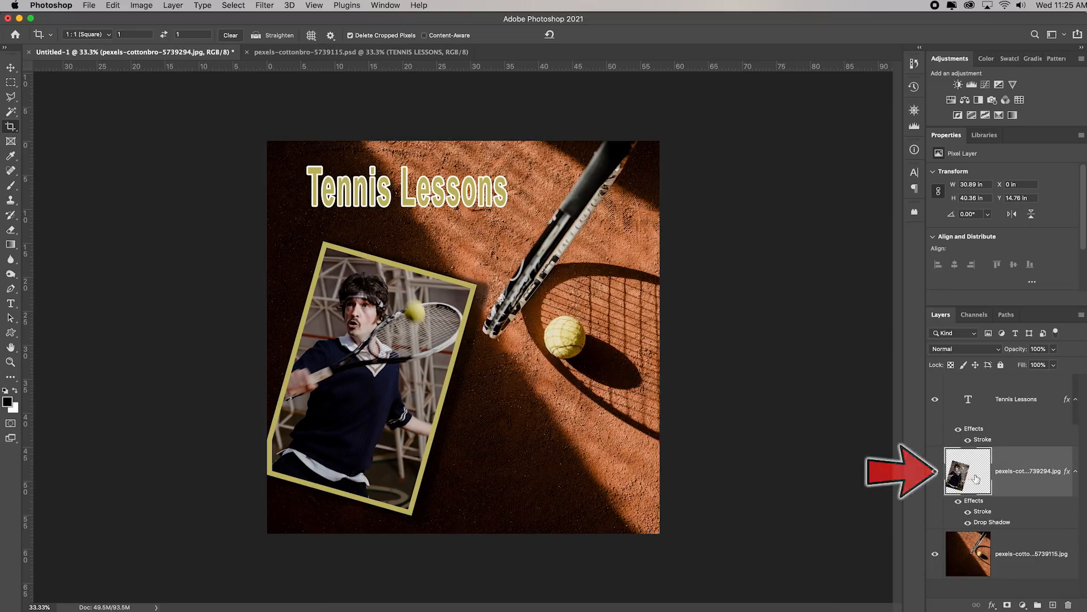
key("super+t")
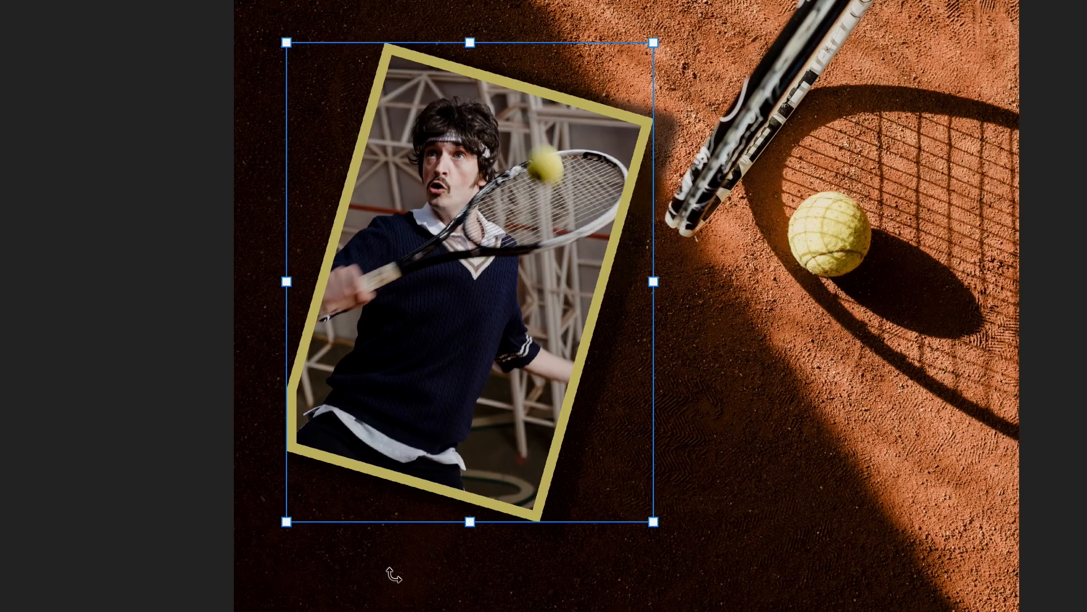
key("Return")
key("c")
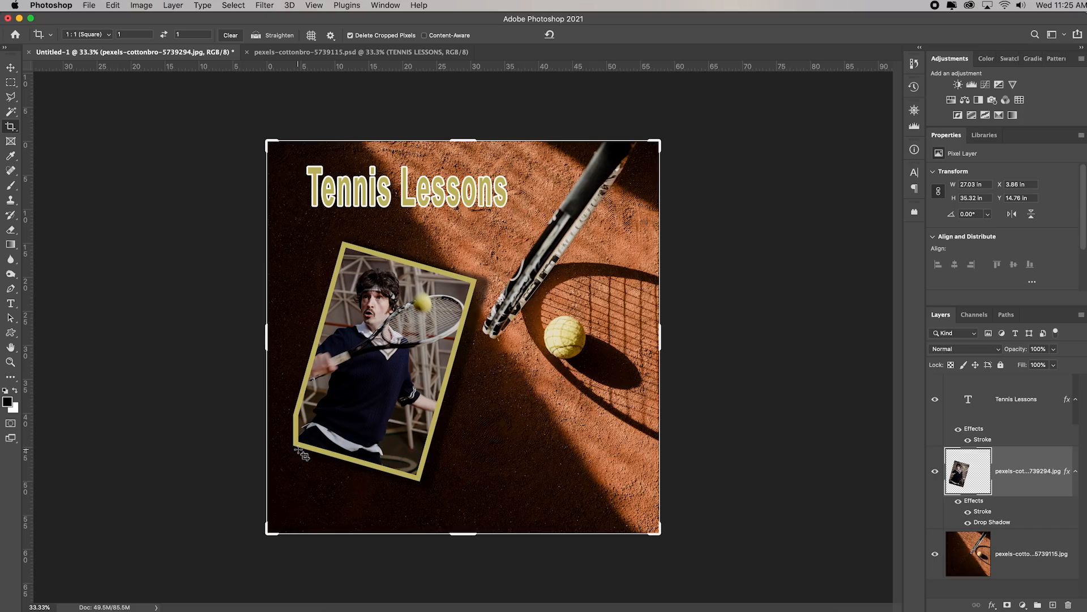
key("super+z")
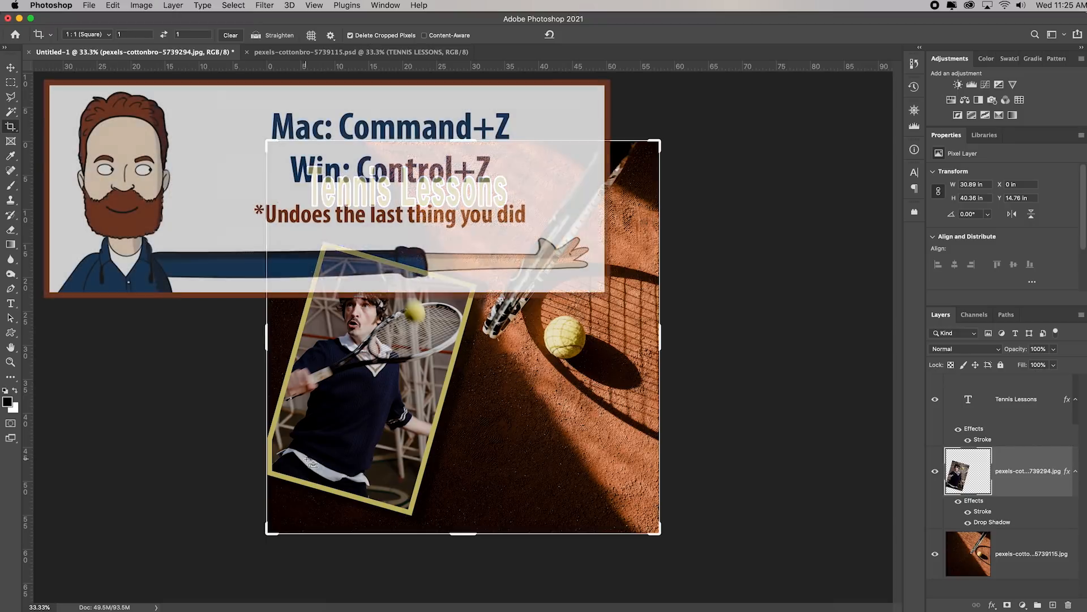
key("super+z")
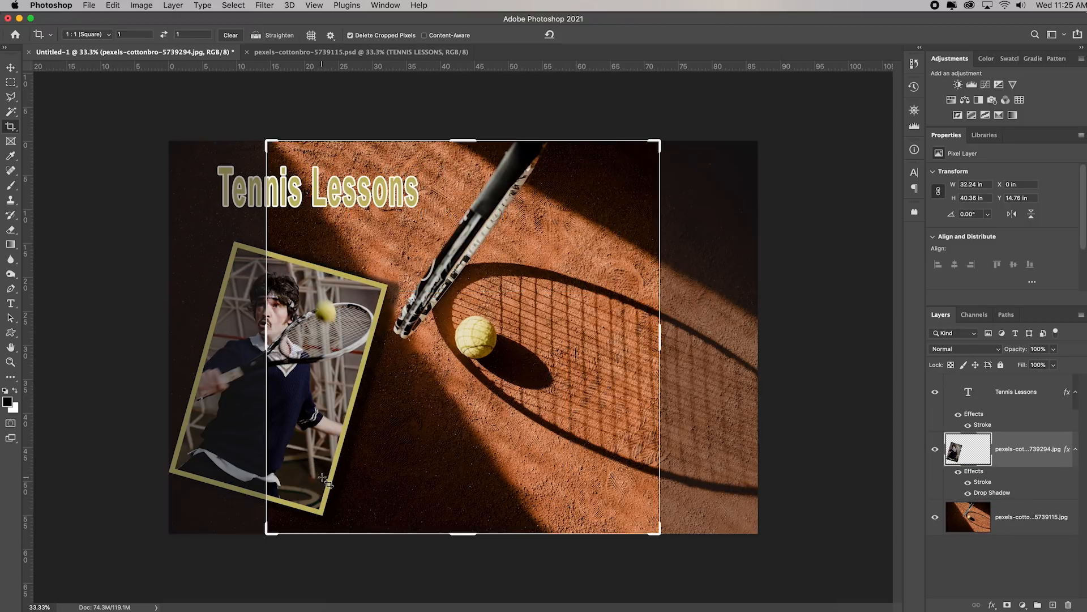
Free Transform the player photo layer in the uncropped composite, scaling it down to about 26.94 × 33.74 in
left_click(10, 68)
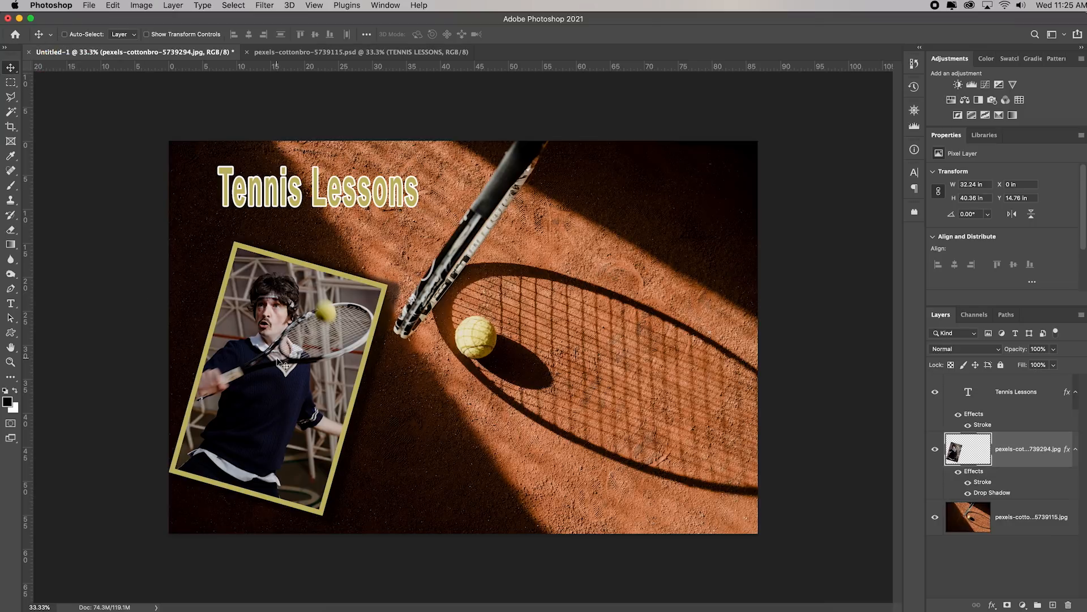
key("super+t")
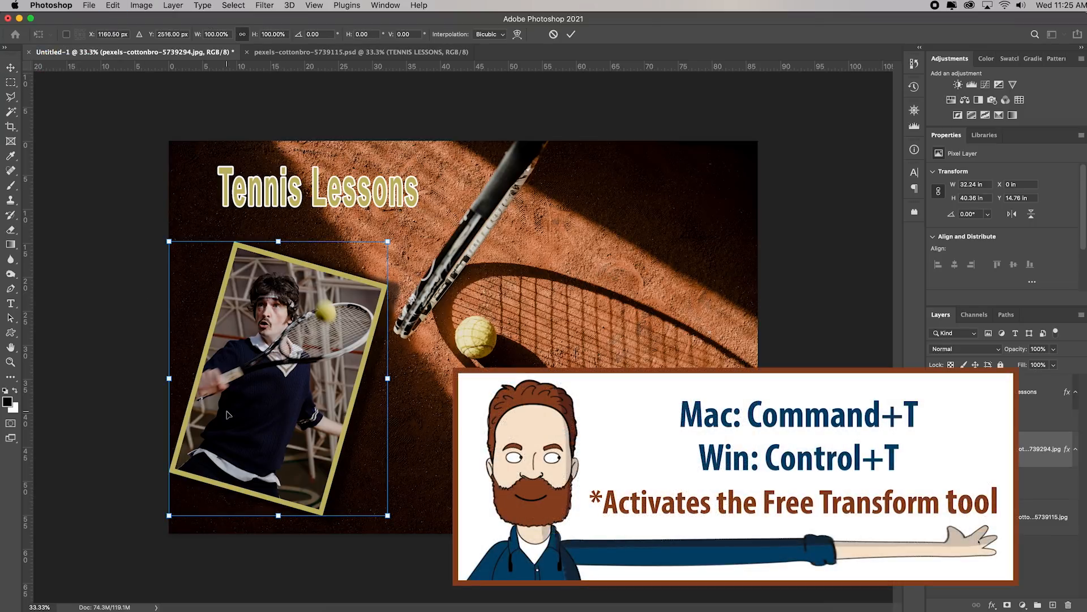
left_click_drag(171, 515, 207, 470)
key("Return")
Crop the composite to a slightly tightened 1:1 square containing the full title, the player photo and the tennis ball
left_click(10, 127)
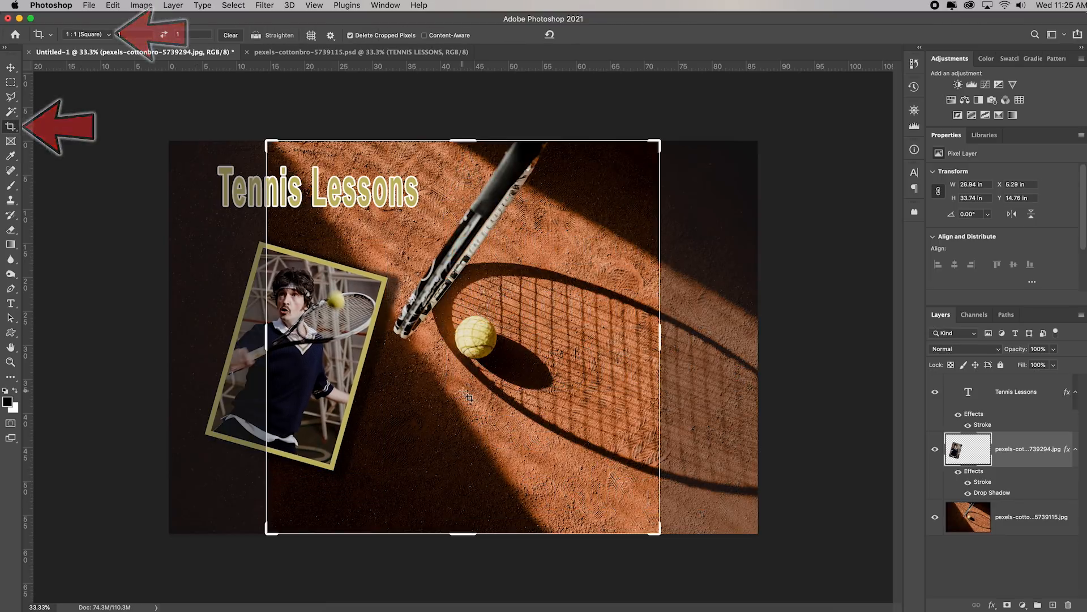
left_click_drag(463, 390, 539, 389)
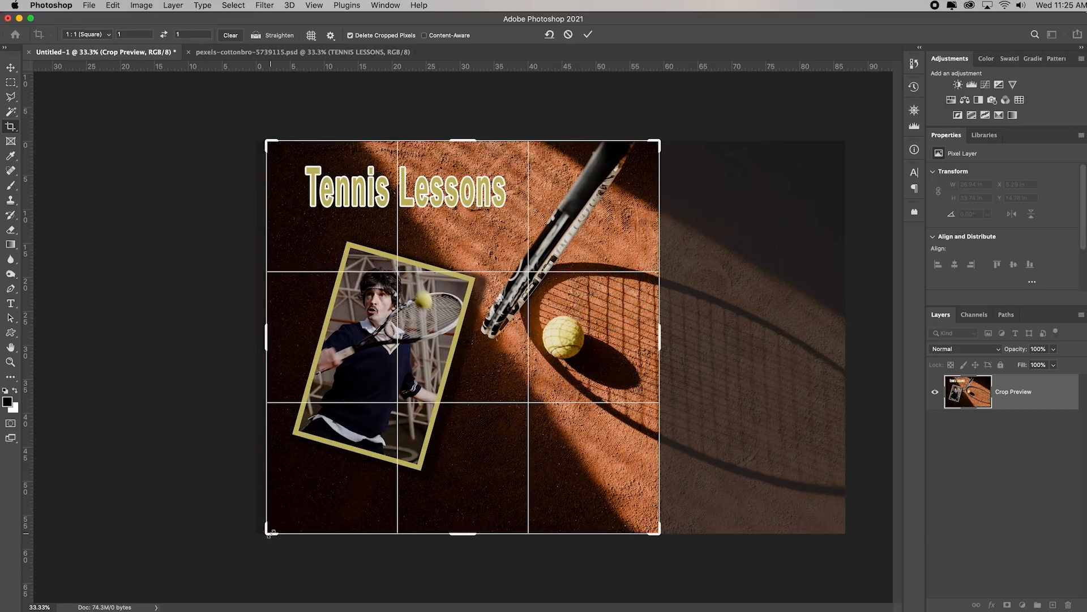
left_click_drag(271, 533, 279, 523)
key("Return")
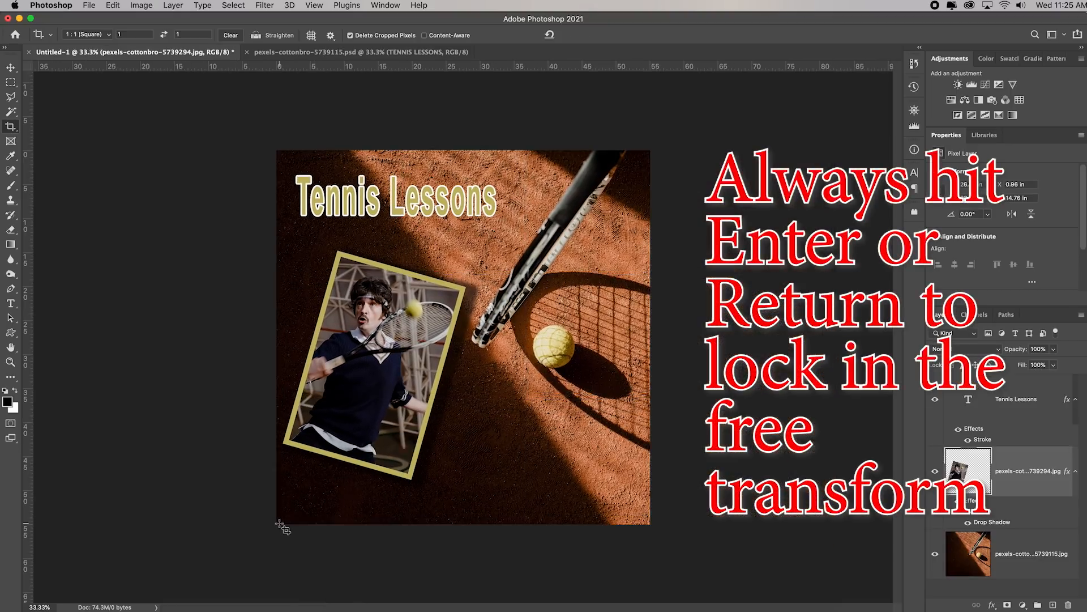
Move the player photo down to about X 0.57 in, Y 17.75 in and compare with pexels-cottonbro-5739115.psd
left_click(14, 69)
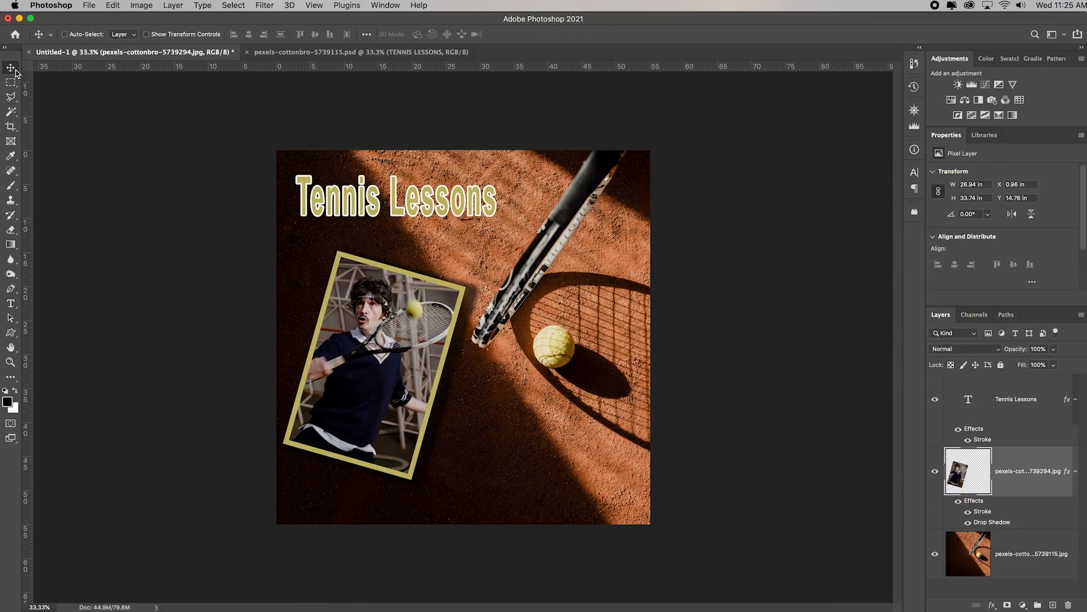
left_click_drag(364, 379, 365, 401)
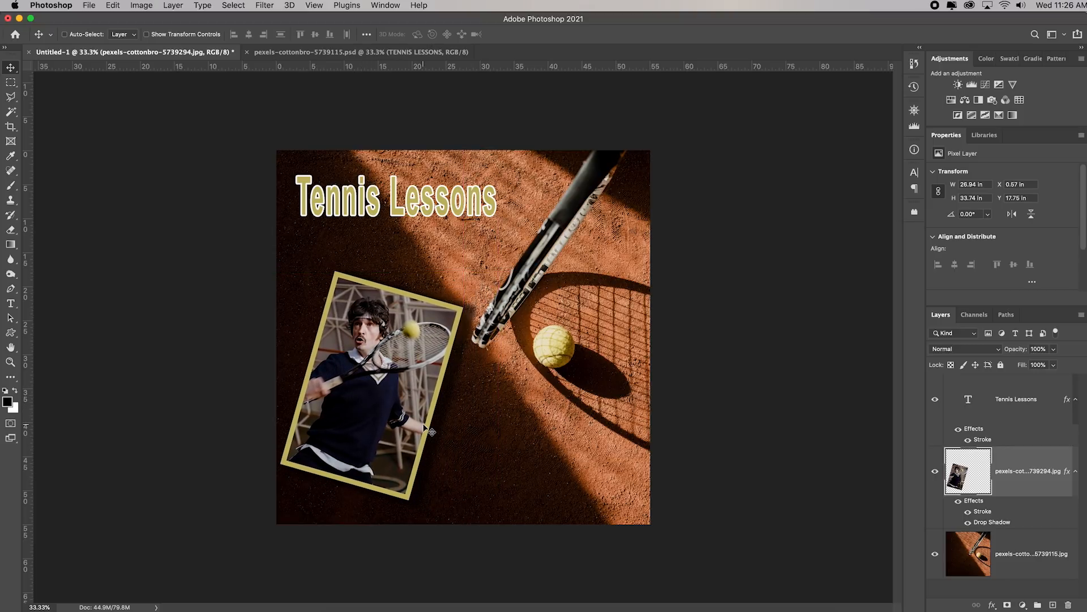
left_click(336, 52)
left_click(227, 52)
left_click(89, 5)
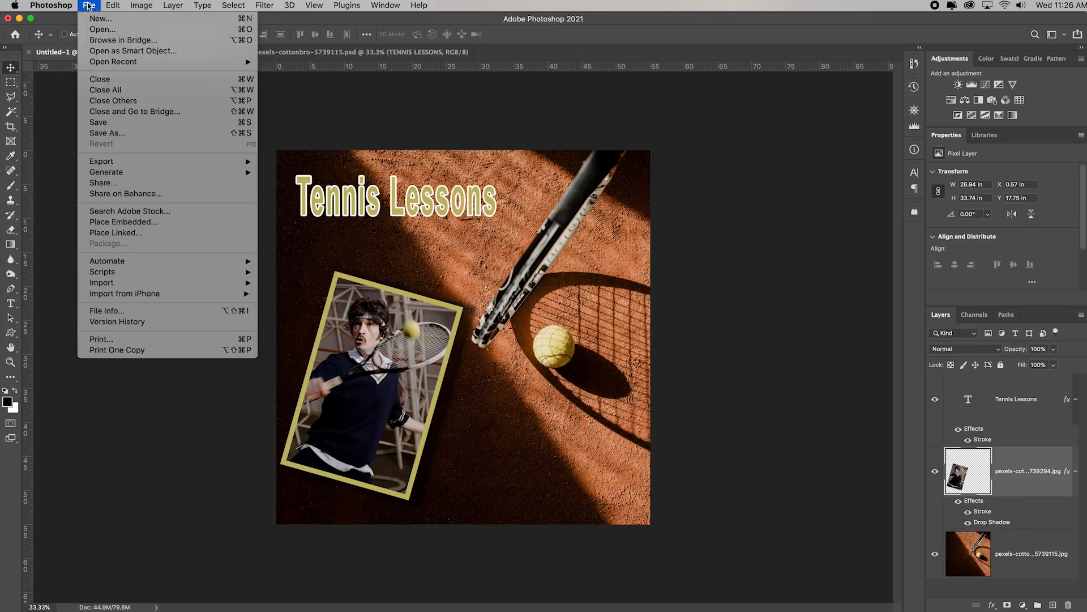
left_click(151, 136)
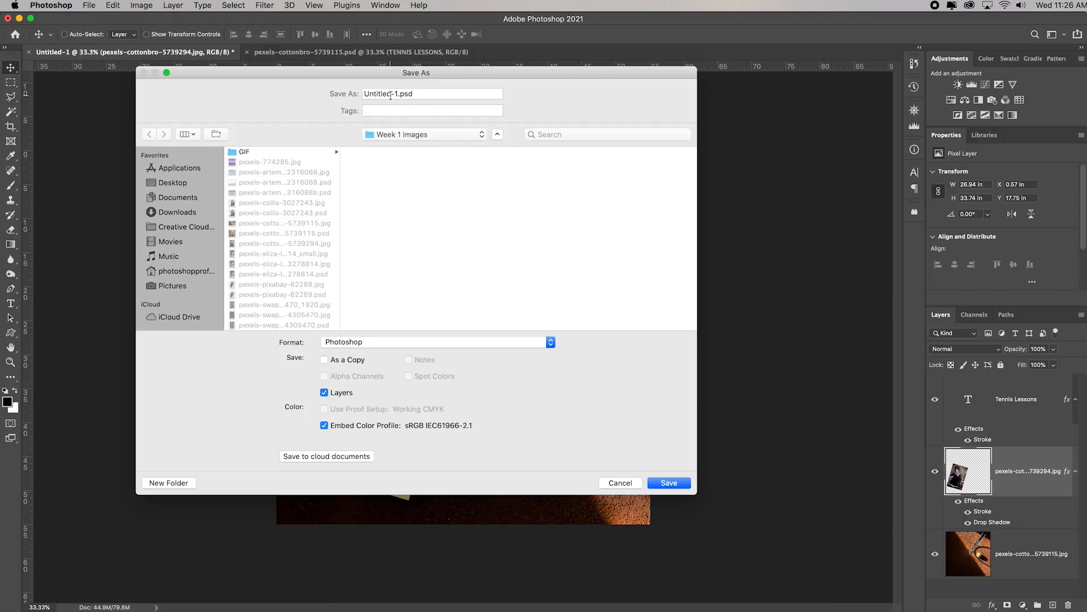
left_click(428, 344)
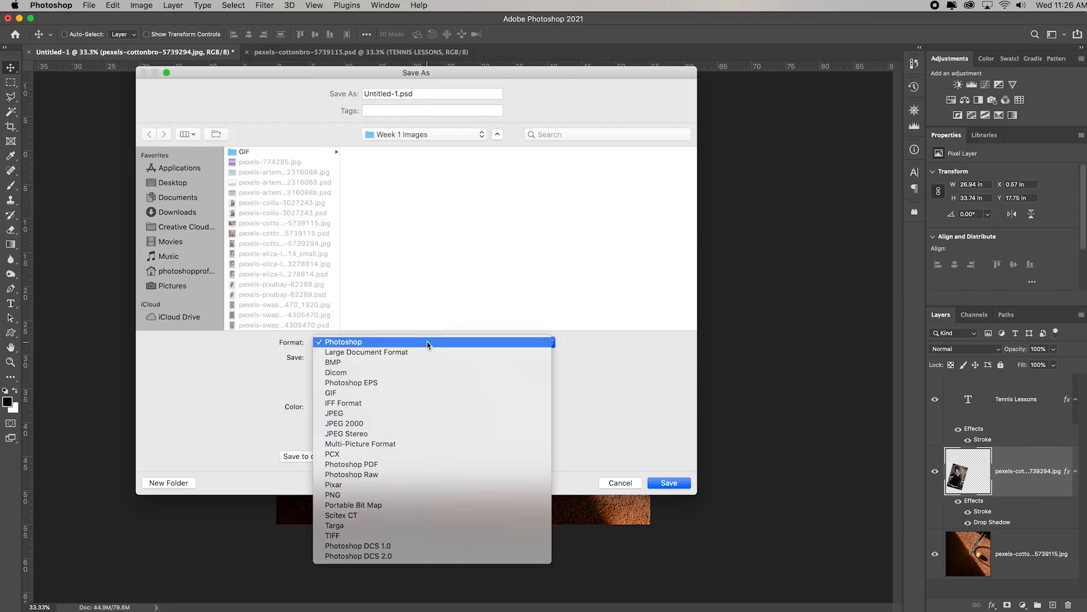
left_click(388, 414)
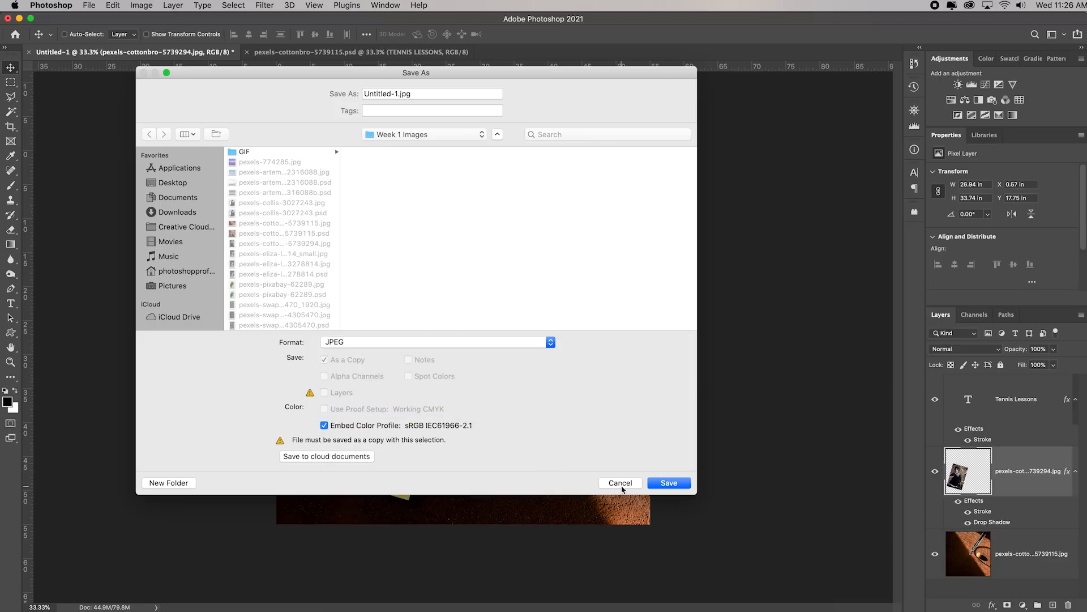
left_click(620, 484)
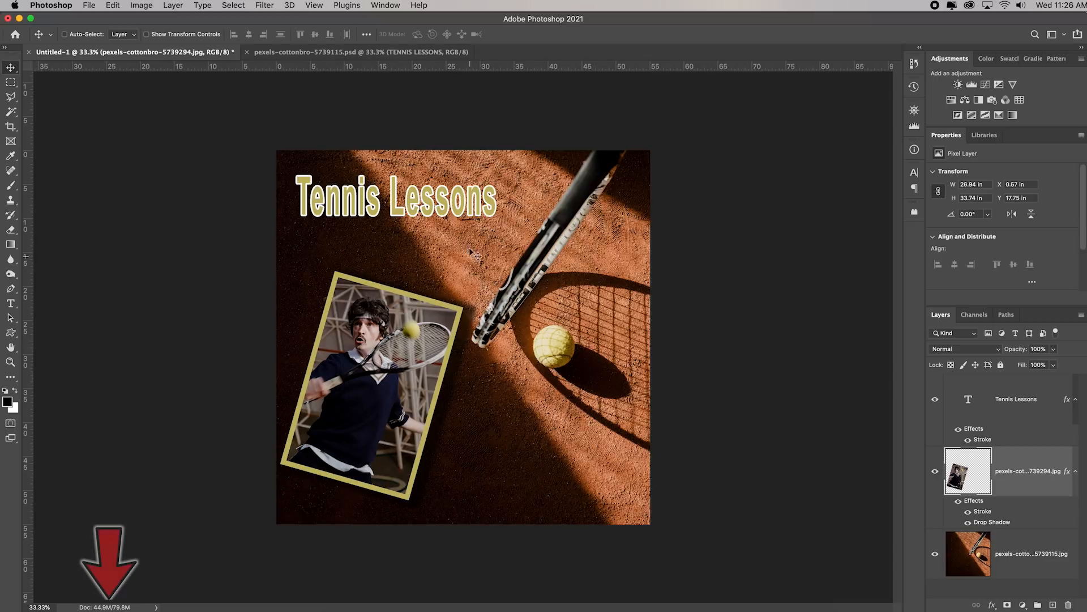
Resize the square composite to 1920 × 1920 px at 72 pixels/inch with automatic resampling
left_click(142, 6)
left_click(162, 93)
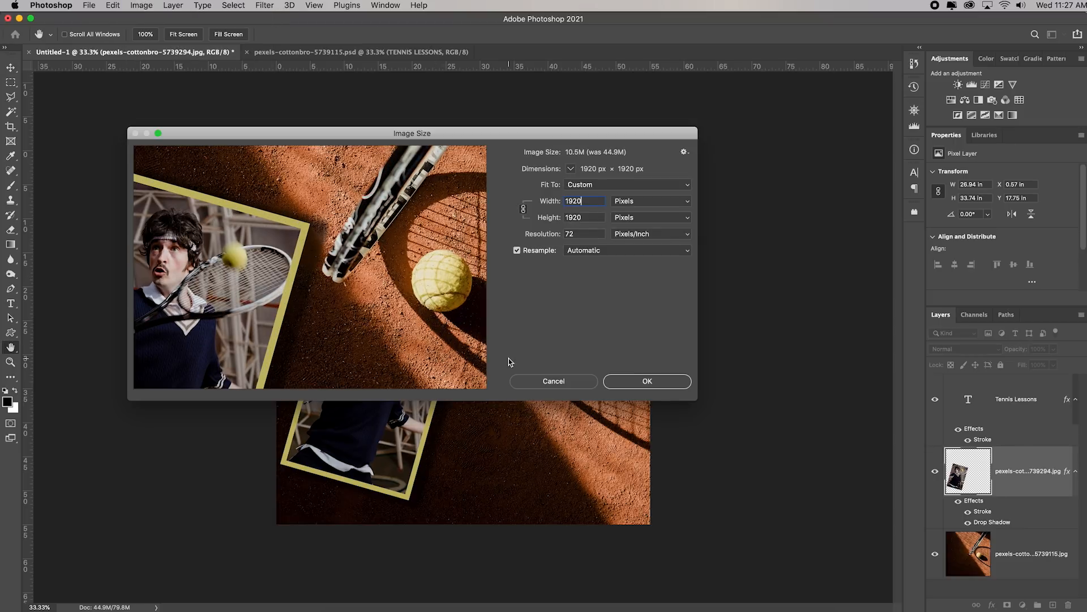
left_click(646, 383)
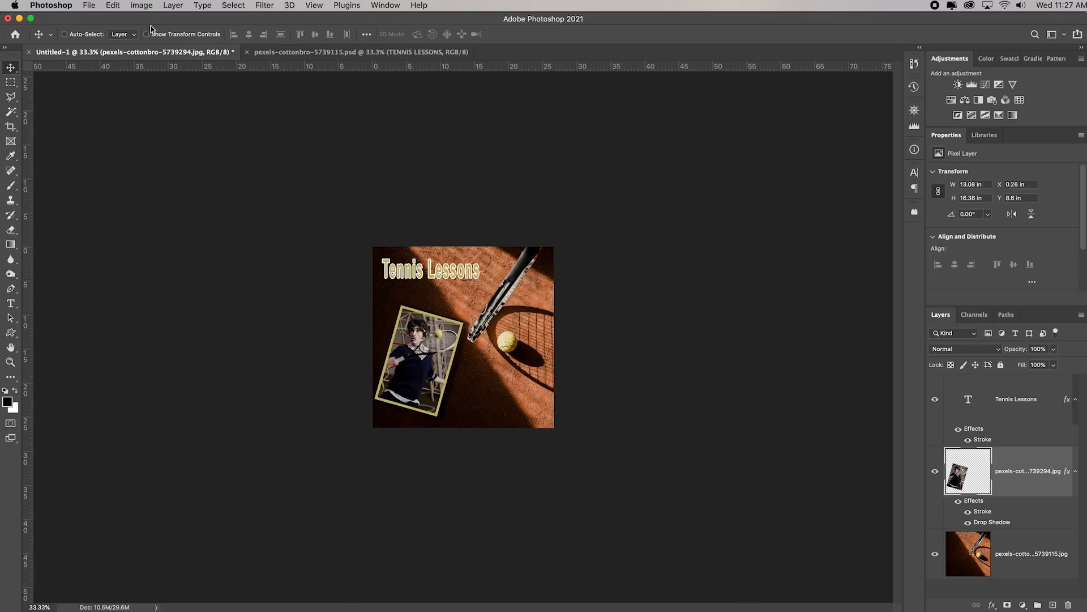
Save the composite with its layers in Photoshop format as asdfoihasodjhfouiasd.psd in the Week 1 Images folder
left_click(99, 7)
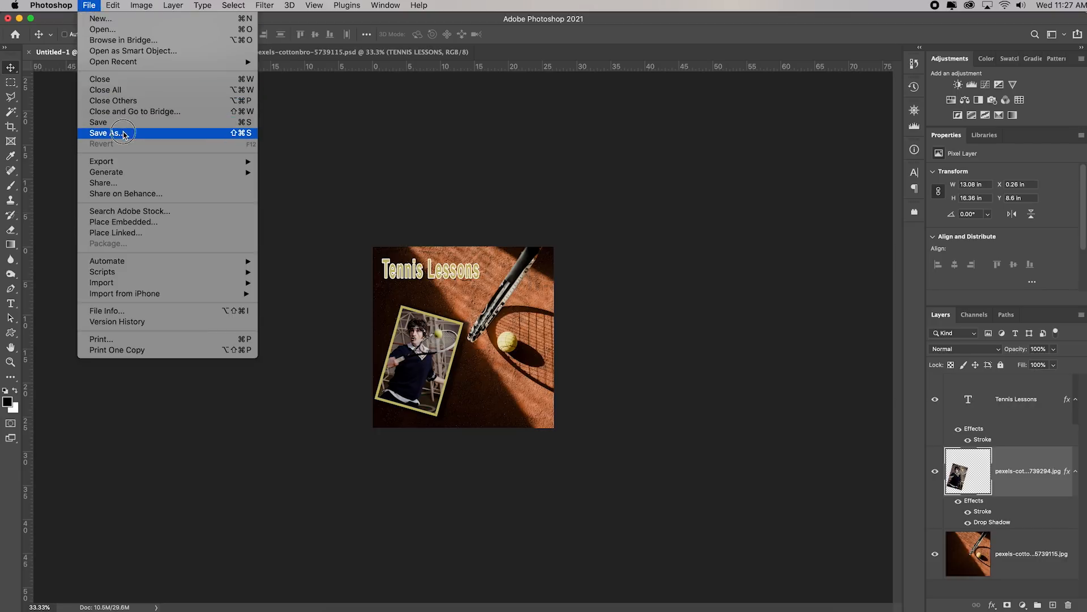
left_click(122, 135)
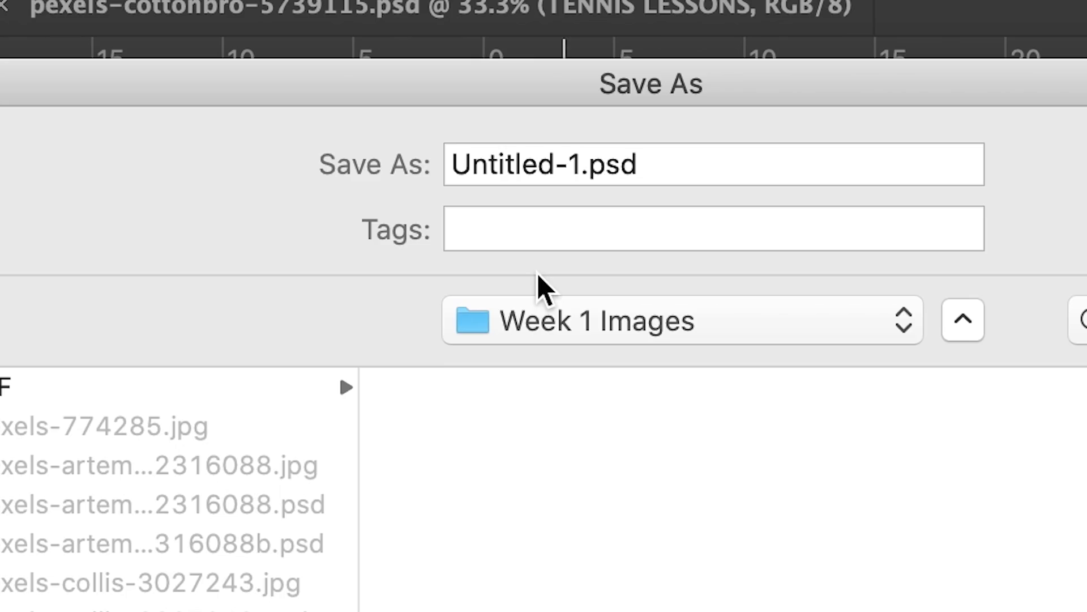
left_click(580, 164)
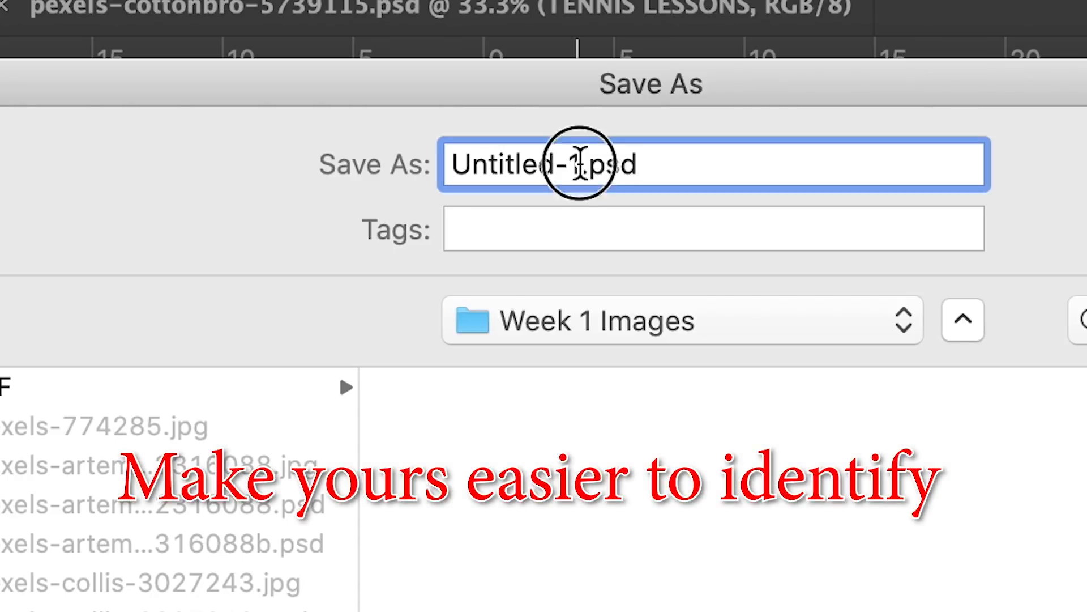
type("asdfoihasodjhfouiasd")
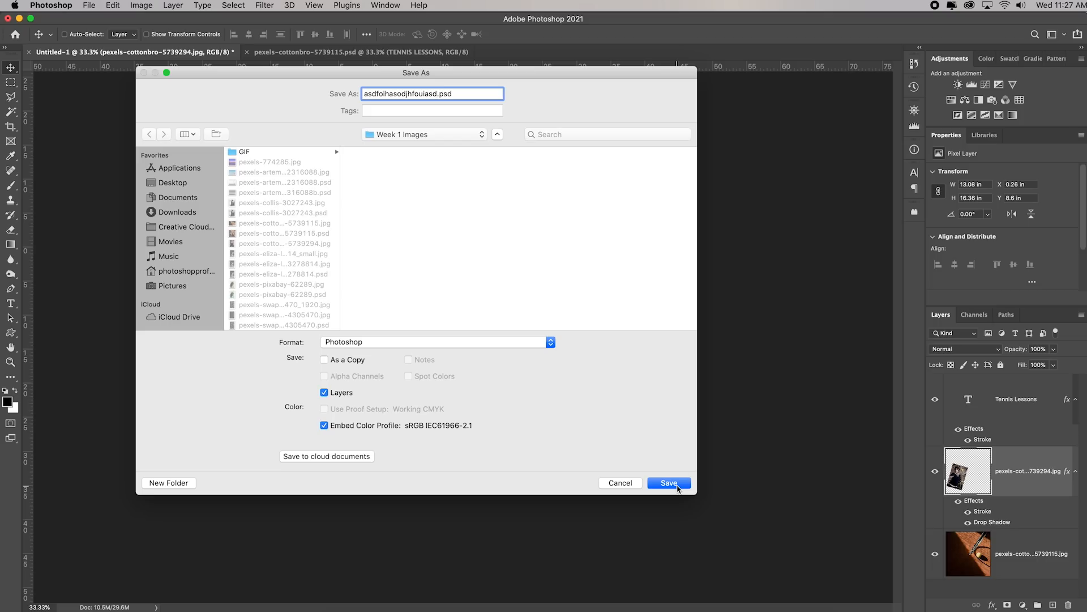
left_click(669, 483)
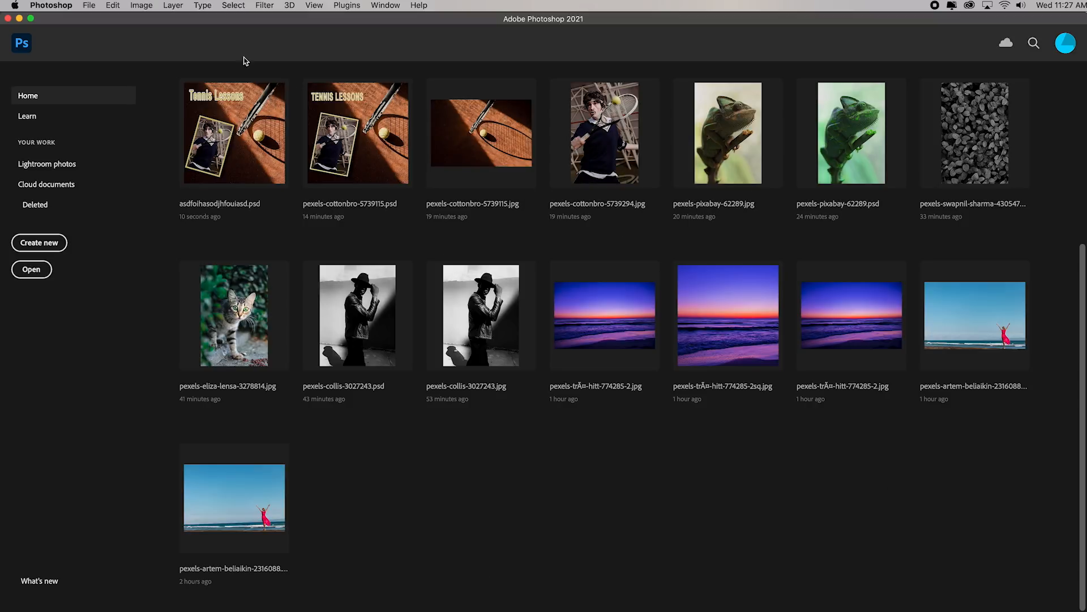
Clear the recent file list, switch to Adobe Bridge and reopen asdfoihasodjhfouiasd.psd from the Week 1 Images folder
left_click(89, 6)
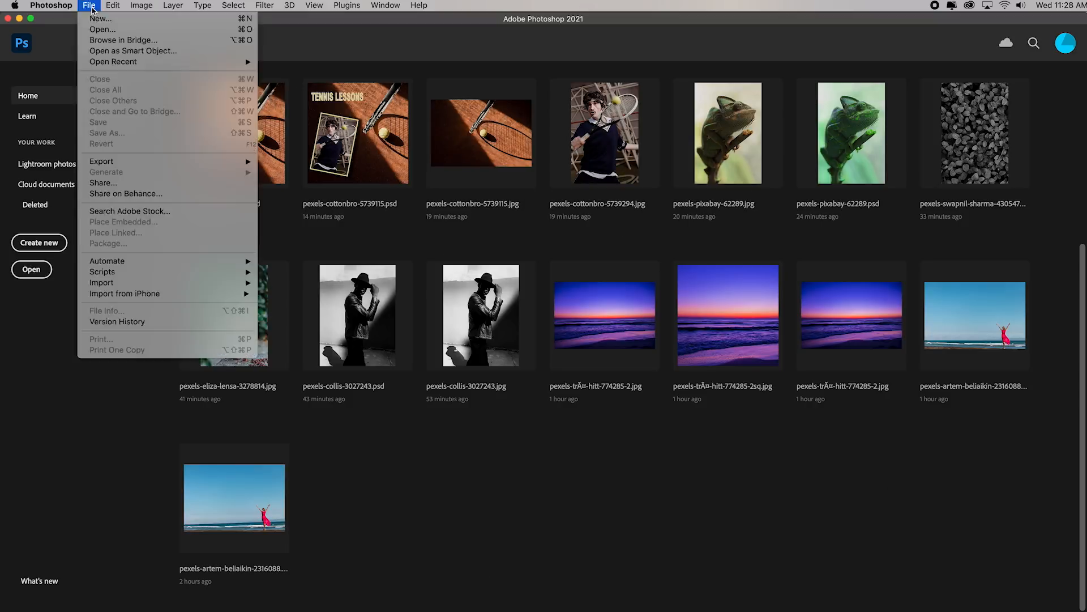
mouse_move(226, 63)
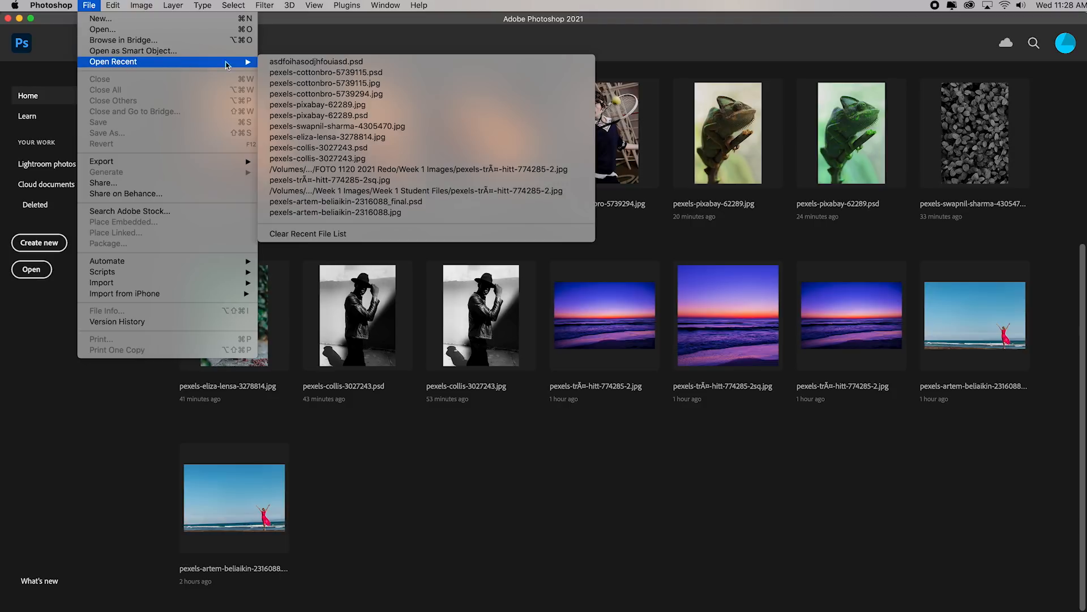
left_click(357, 234)
left_click(533, 609)
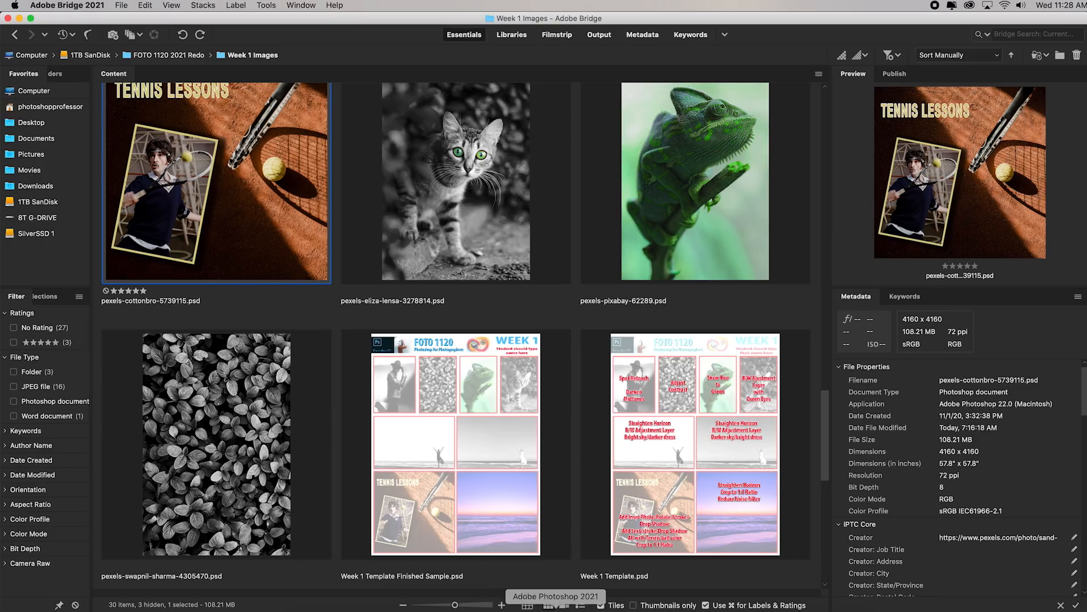
double_click(677, 469)
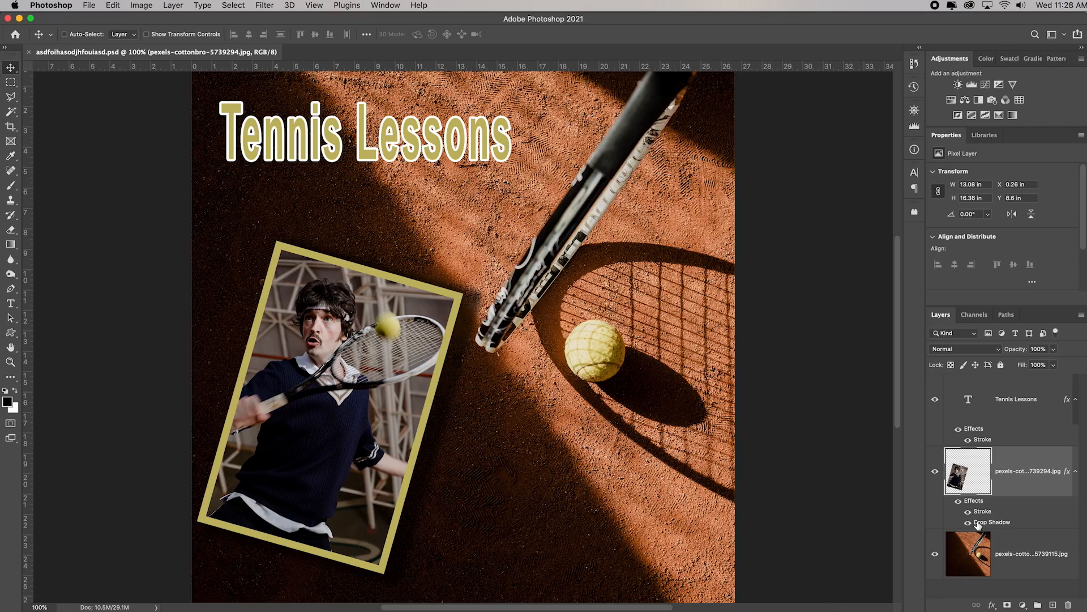
Move the player photo to about X 0.54 in, Y 8.61 in and set its drop shadow to 24 px distance, 32% spread and slightly higher opacity
scroll(504, 470, "right", 1)
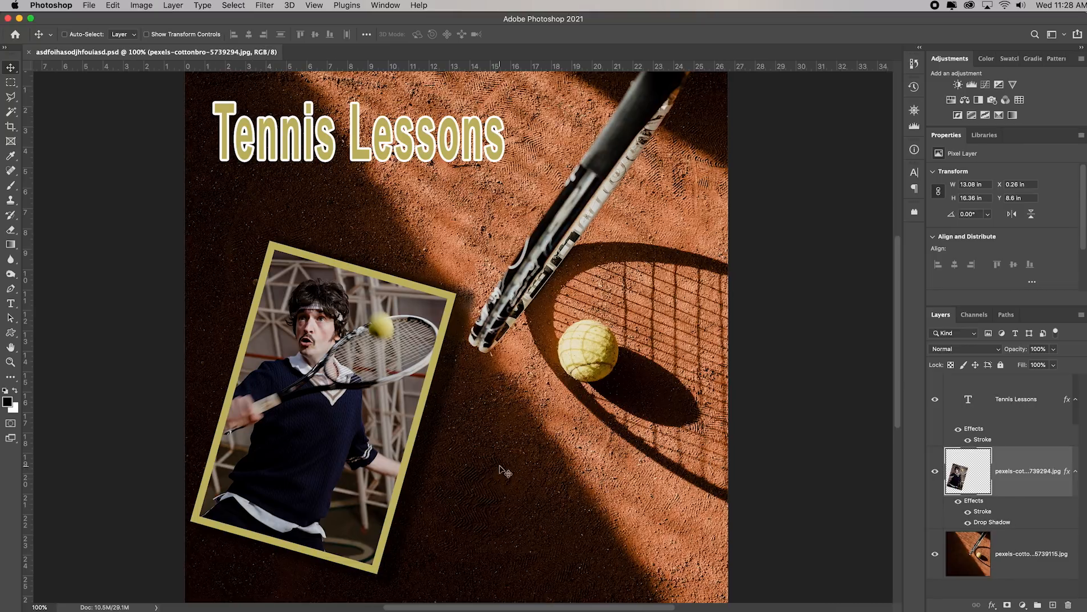
left_click_drag(316, 429, 323, 430)
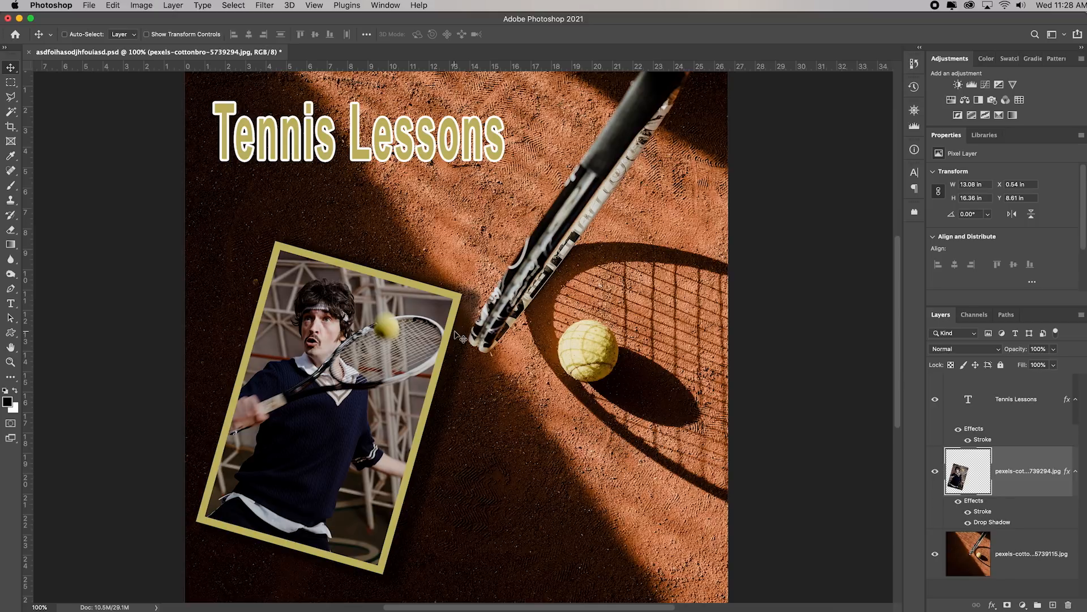
double_click(986, 522)
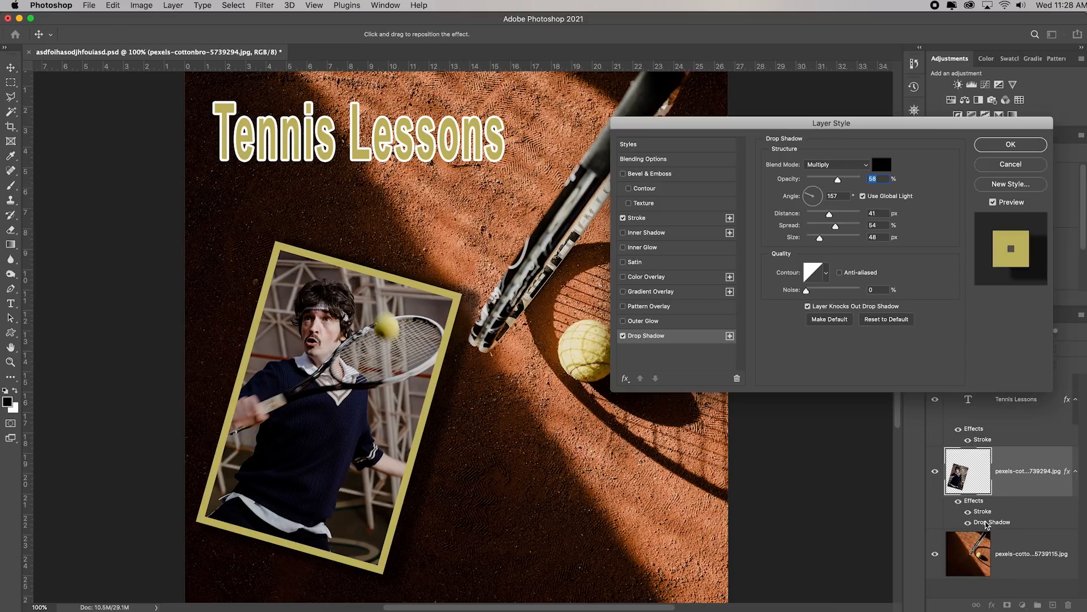
mouse_move(830, 216)
left_mouse_down()
mouse_move(819, 215)
mouse_move(824, 227)
left_mouse_up()
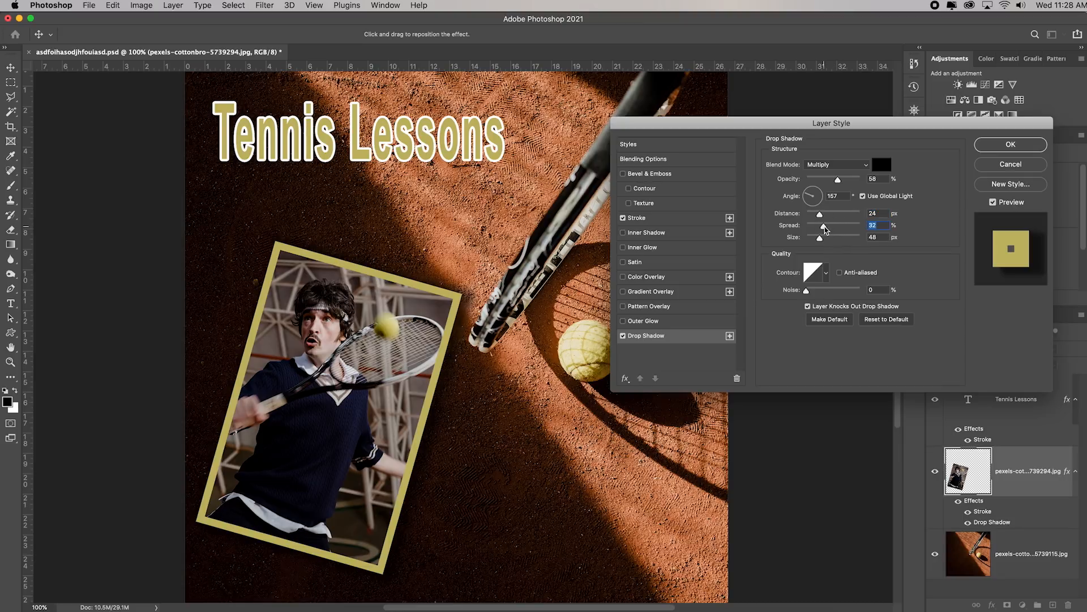
left_click_drag(838, 181, 843, 184)
left_click(1006, 148)
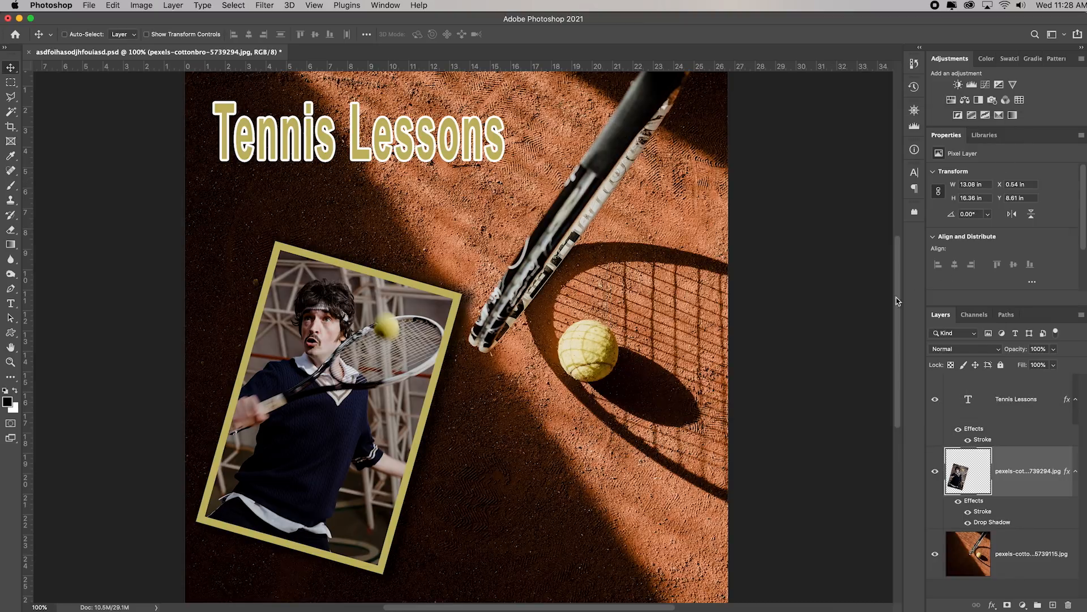
Save the changes to asdfoihasodjhfouiasd.psd and start a Save As of the composite
key("super+s")
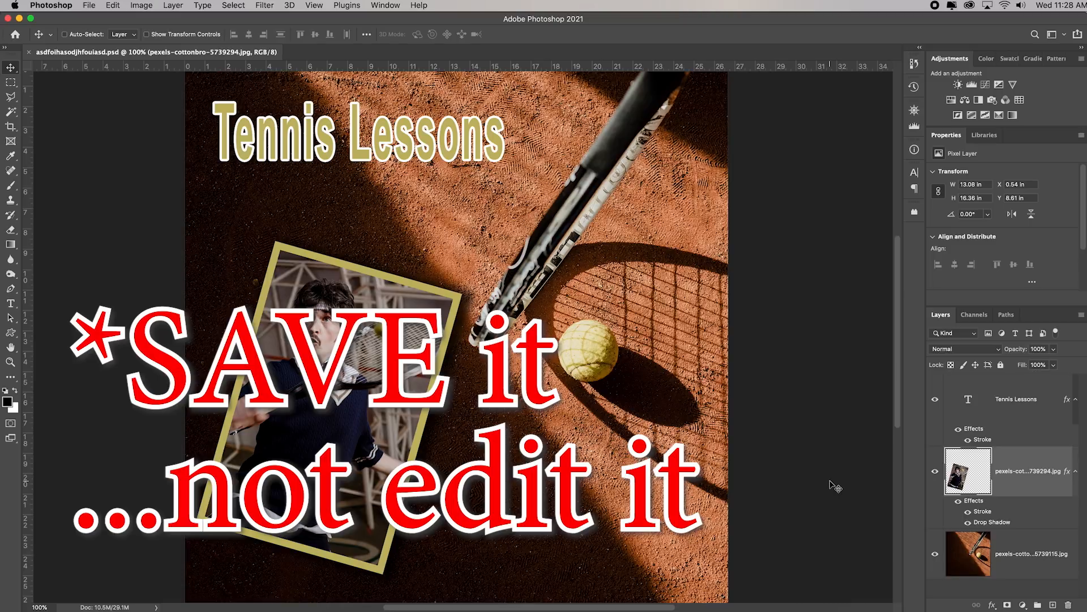
left_click(89, 5)
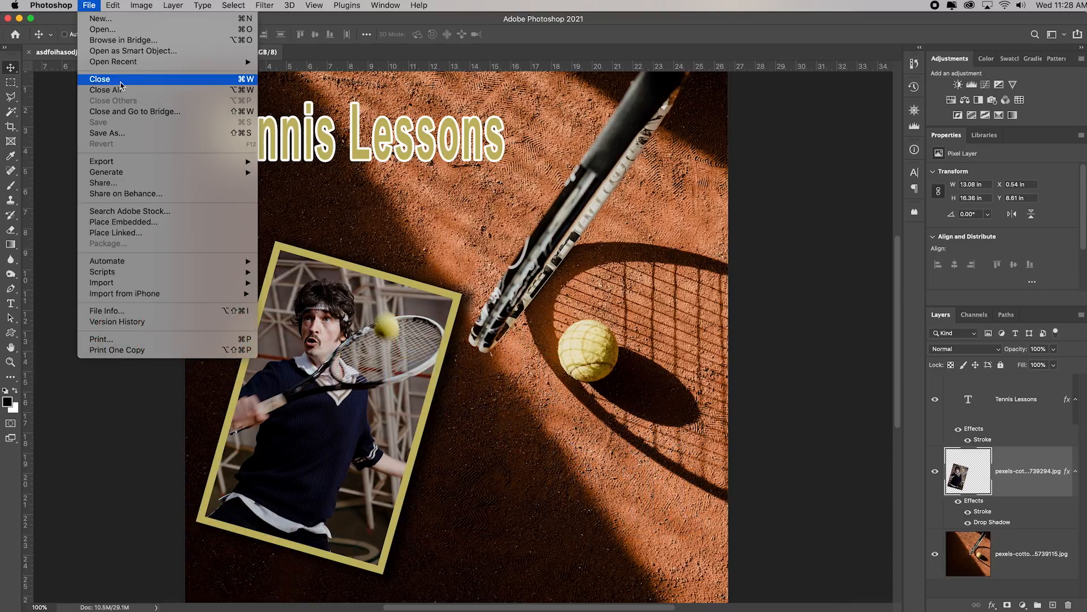
left_click(134, 133)
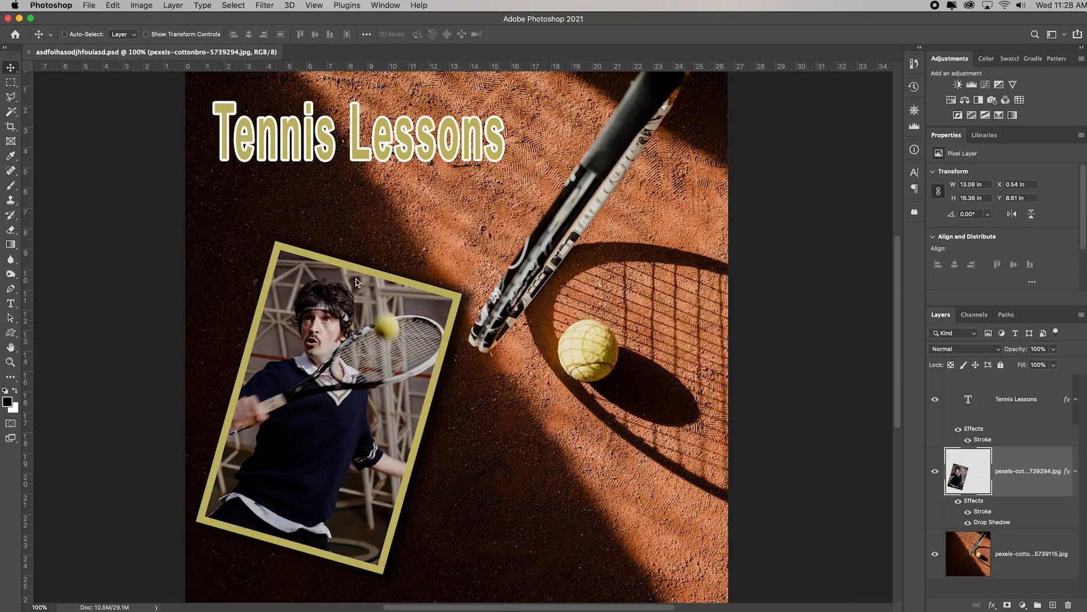